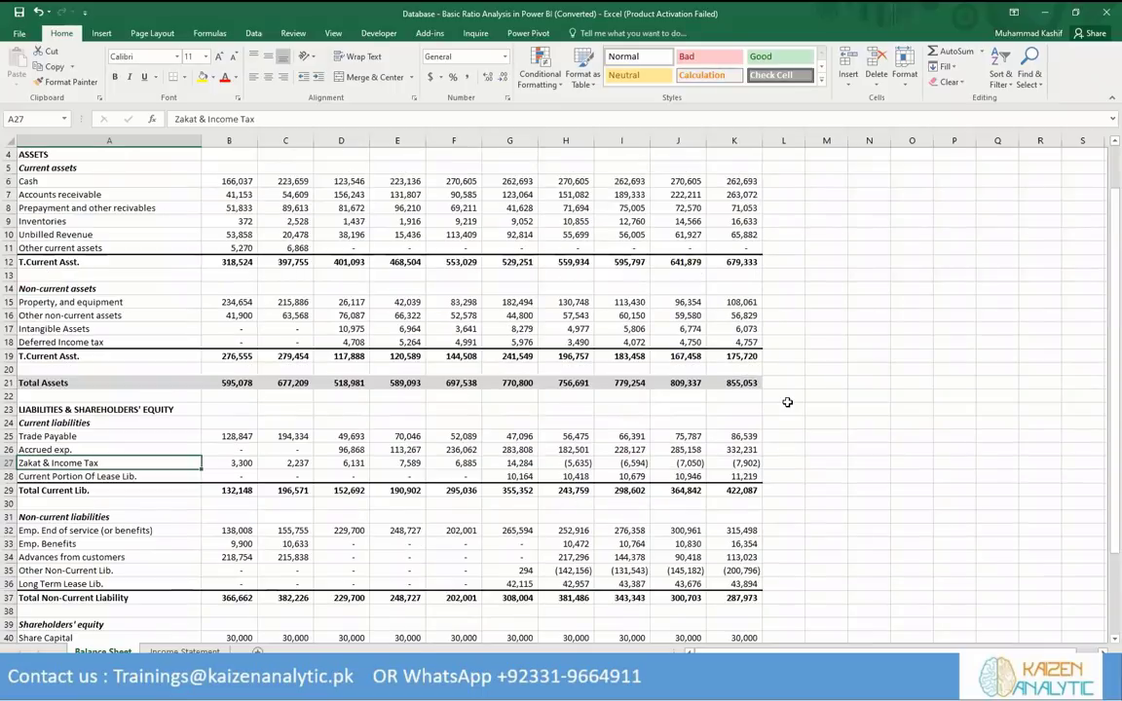
Review the Balance Sheet's asset, liability and equity sections, including Total Assets and Total Liabilities and Shareholder Equity.
{"action": "scroll", "coordinate": [790, 410], "scroll_direction": "down", "scroll_amount": 1}
{"action": "scroll", "coordinate": [791, 410], "scroll_direction": "up", "scroll_amount": 1}
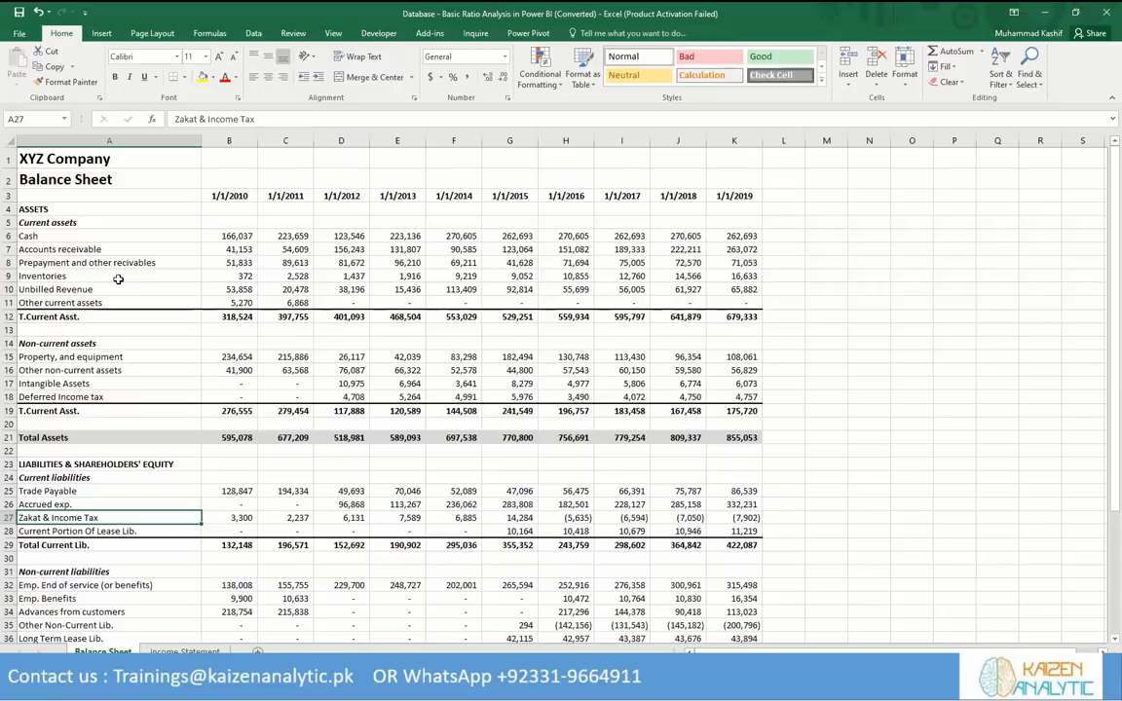
{"action": "scroll", "coordinate": [124, 238], "scroll_direction": "down", "scroll_amount": 6}
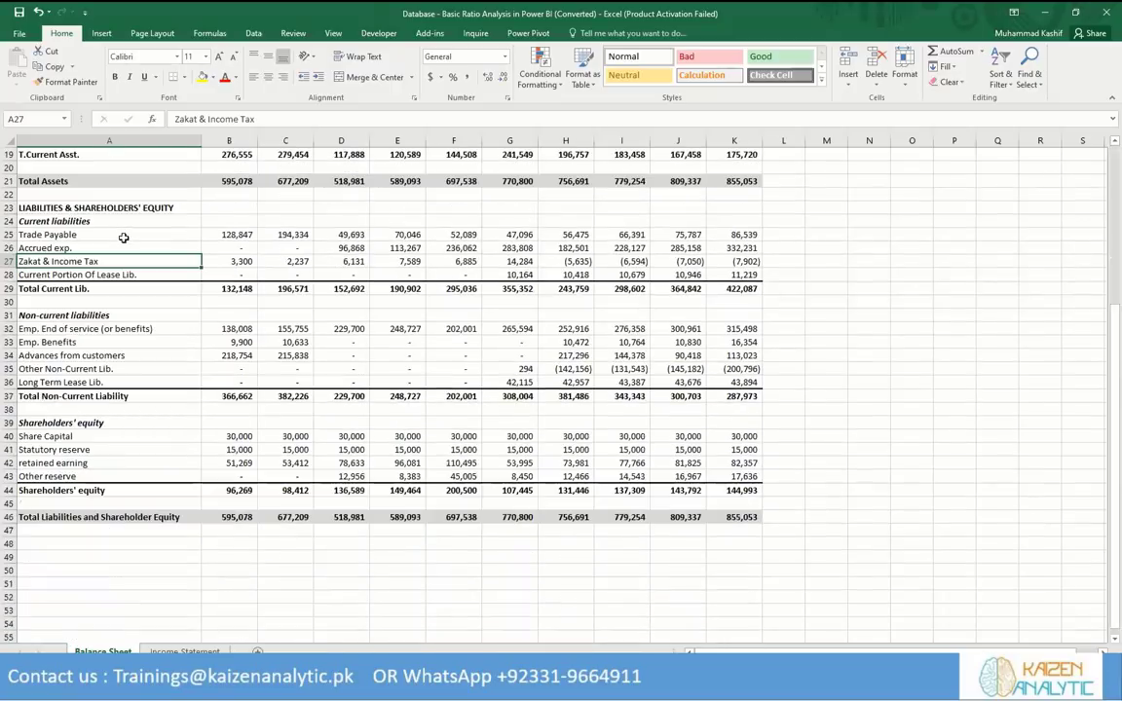
{"action": "scroll", "coordinate": [126, 253], "scroll_direction": "up", "scroll_amount": 6}
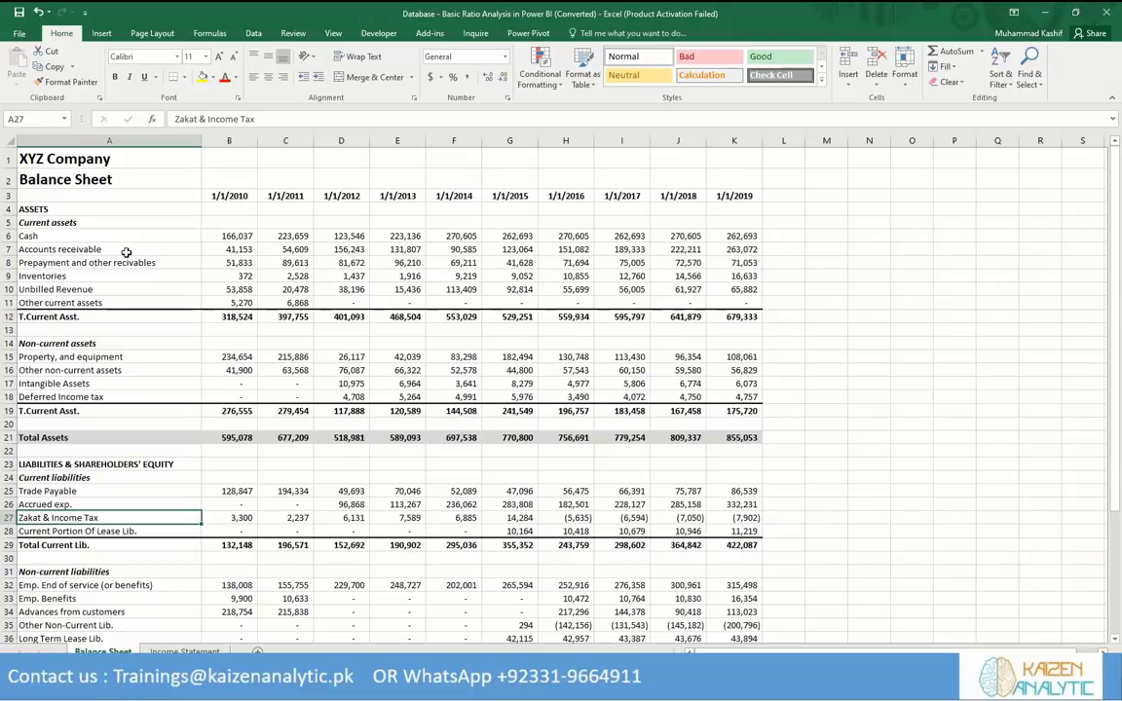
{"action": "scroll", "coordinate": [121, 239], "scroll_direction": "down", "scroll_amount": 3}
{"action": "scroll", "coordinate": [122, 239], "scroll_direction": "up", "scroll_amount": 3}
{"action": "left_click_drag", "start_coordinate": [98, 236], "coordinate": [98, 396]}
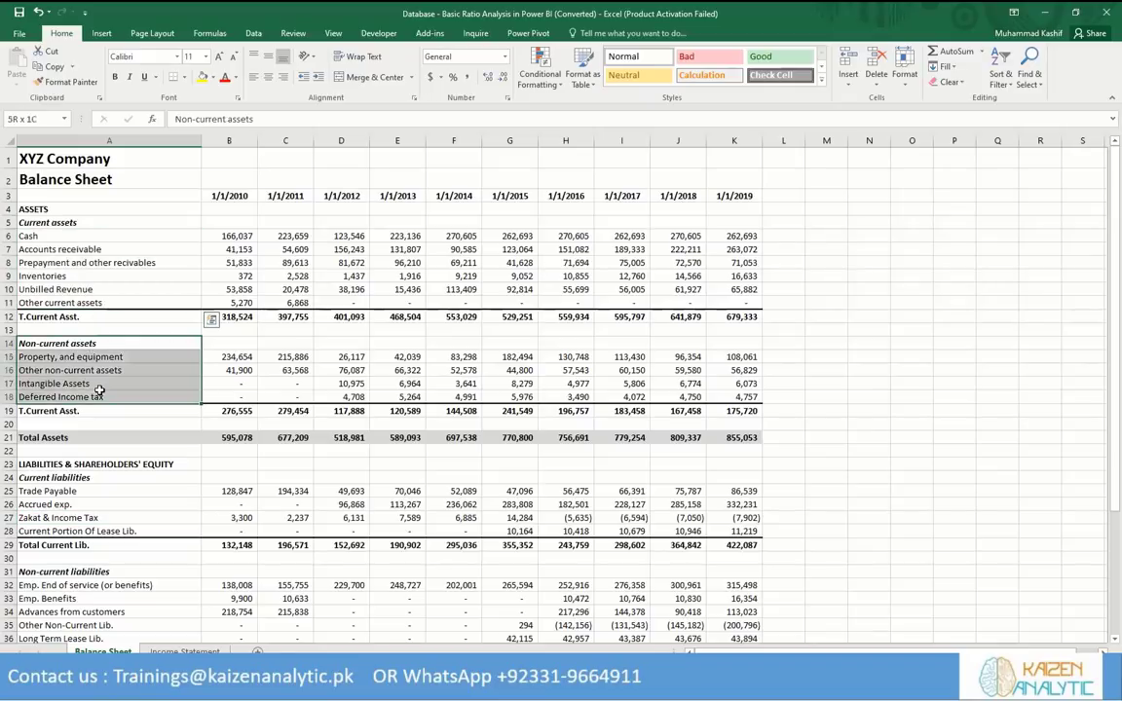
{"action": "scroll", "coordinate": [100, 329], "scroll_direction": "down", "scroll_amount": 3}
{"action": "left_click_drag", "start_coordinate": [93, 341], "coordinate": [107, 435]}
{"action": "scroll", "coordinate": [106, 356], "scroll_direction": "down", "scroll_amount": 2}
{"action": "scroll", "coordinate": [110, 423], "scroll_direction": "down", "scroll_amount": 2}
{"action": "left_click", "coordinate": [130, 476]}
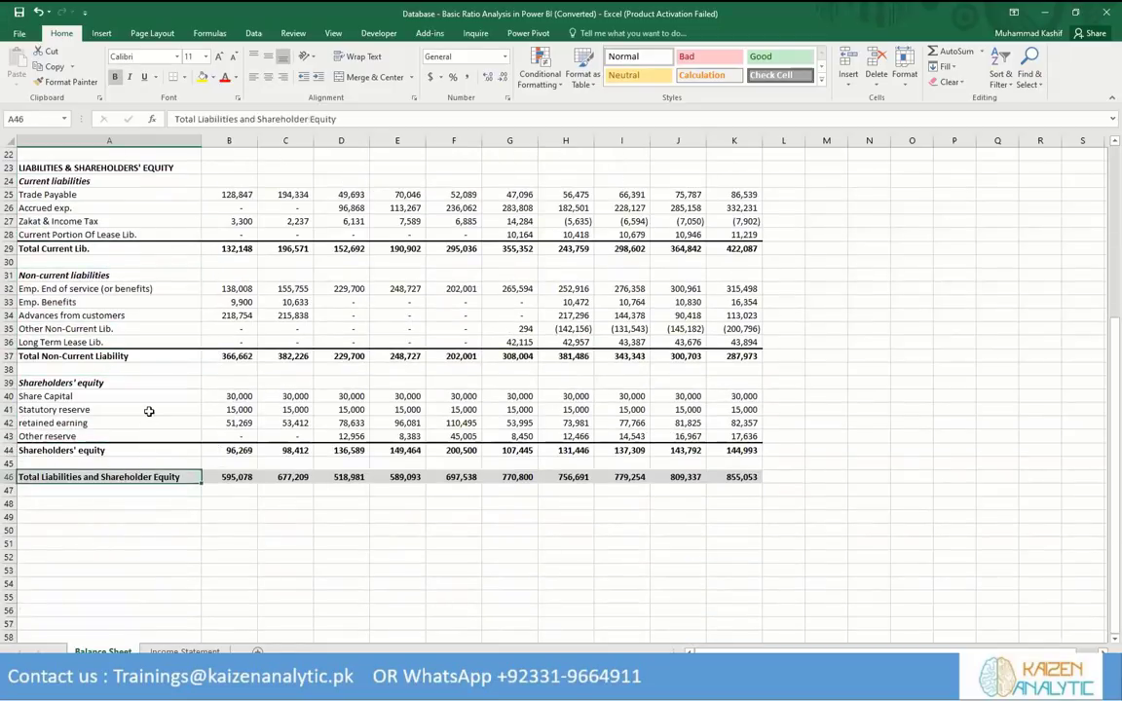
{"action": "scroll", "coordinate": [149, 411], "scroll_direction": "up", "scroll_amount": 4}
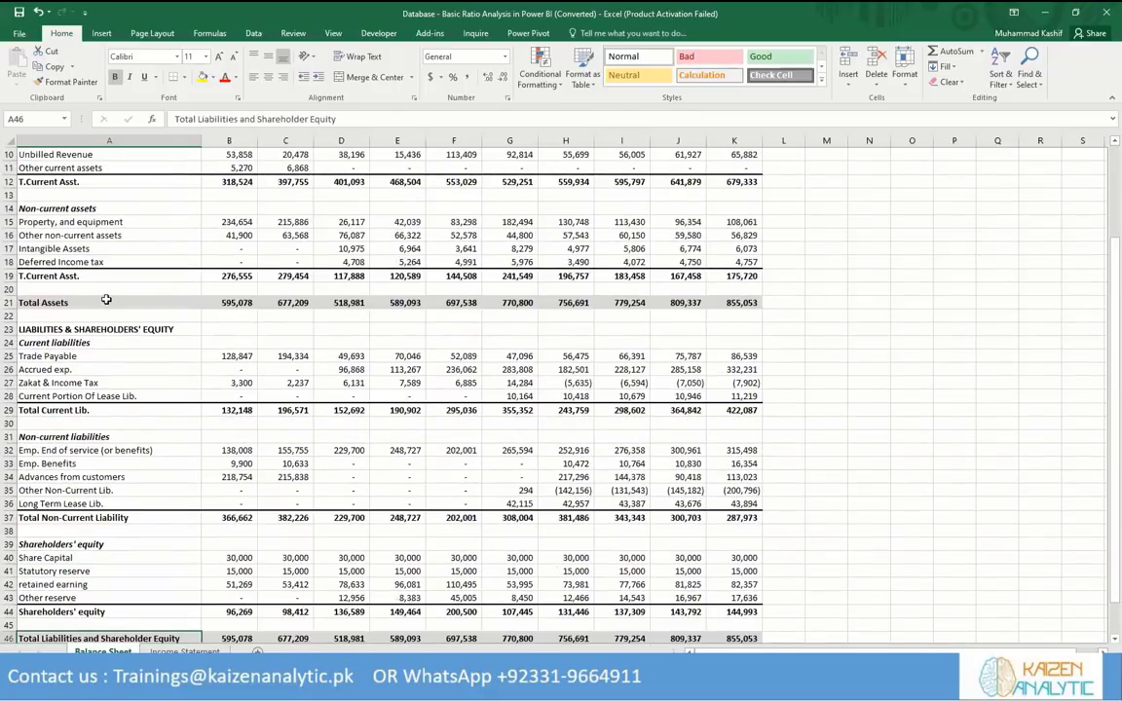
{"action": "left_click", "coordinate": [106, 300]}
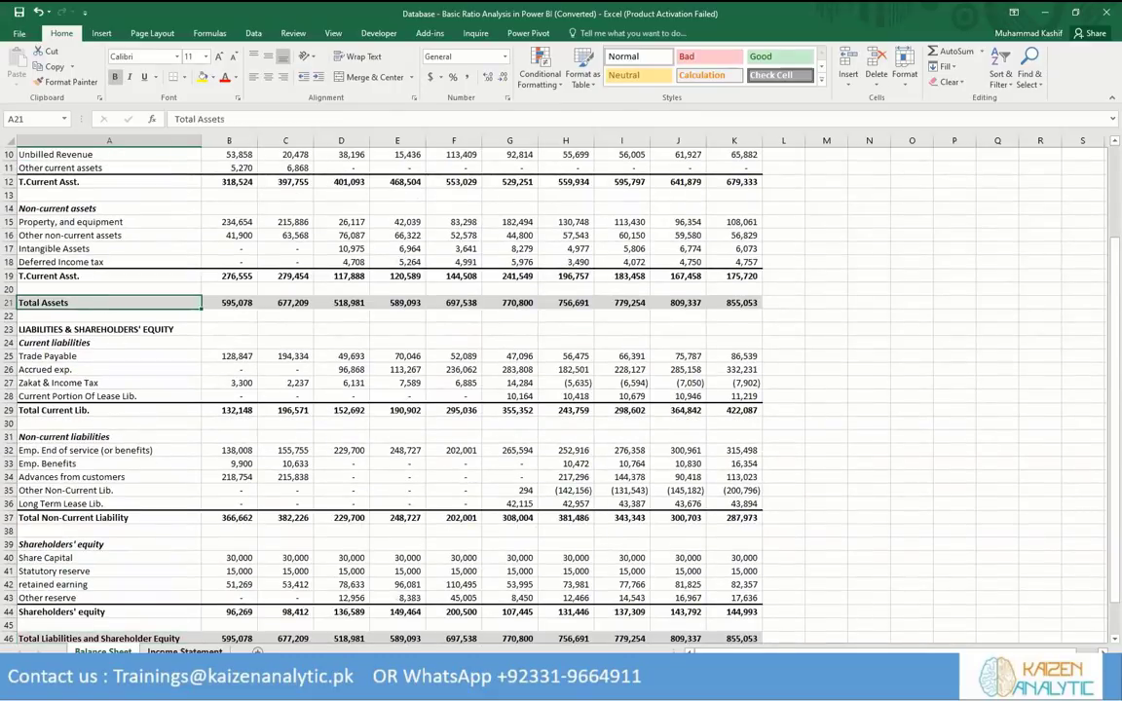
Review the Income Statement sheet's line items from Service Cost through EBITDA to Net Income.
{"action": "key", "text": "ctrl+Page_Down"}
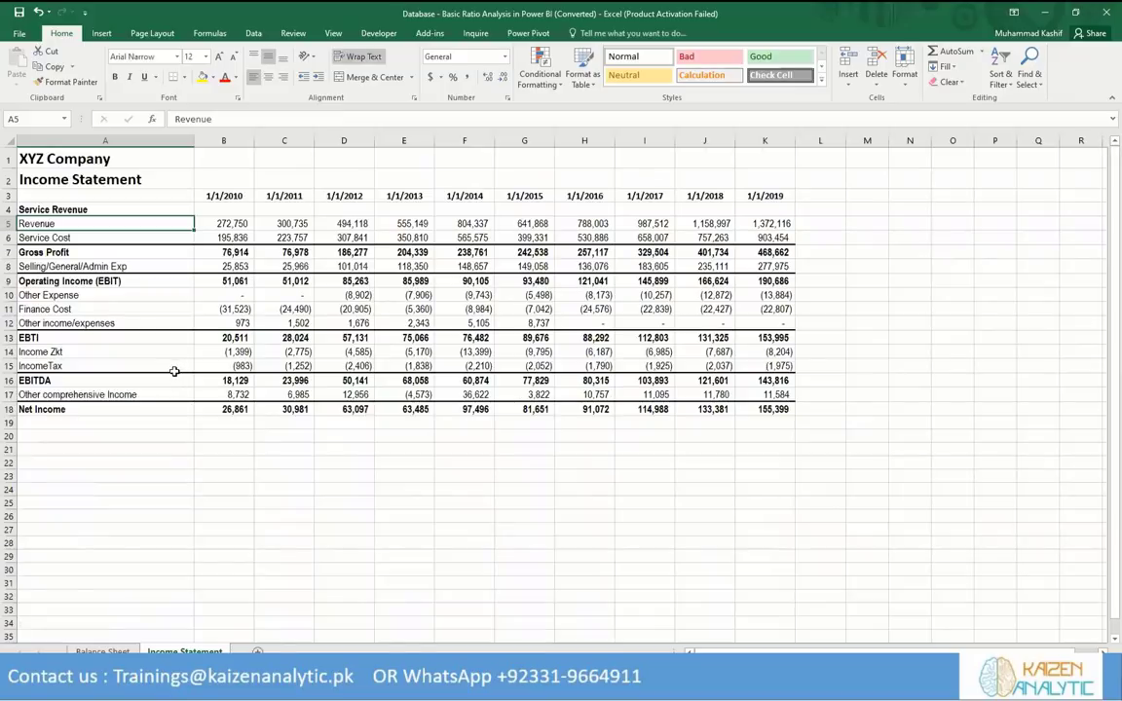
{"action": "left_click", "coordinate": [63, 236]}
{"action": "left_click", "coordinate": [63, 252]}
{"action": "key", "text": "Down"}
{"action": "key", "text": "Down"}
{"action": "key", "text": "Down"}
{"action": "key", "text": "Down"}
{"action": "key", "text": "Down"}
{"action": "key", "text": "Down"}
{"action": "key", "text": "Down"}
{"action": "key", "text": "Down"}
{"action": "key", "text": "Down"}
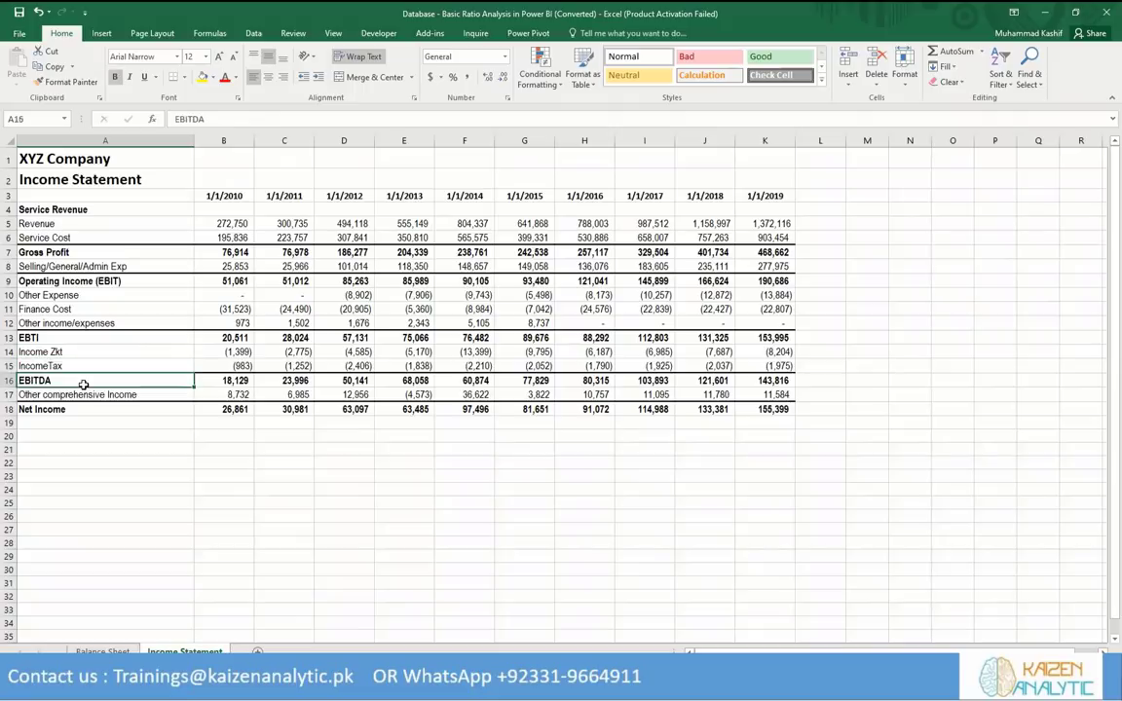
{"action": "left_click", "coordinate": [85, 409]}
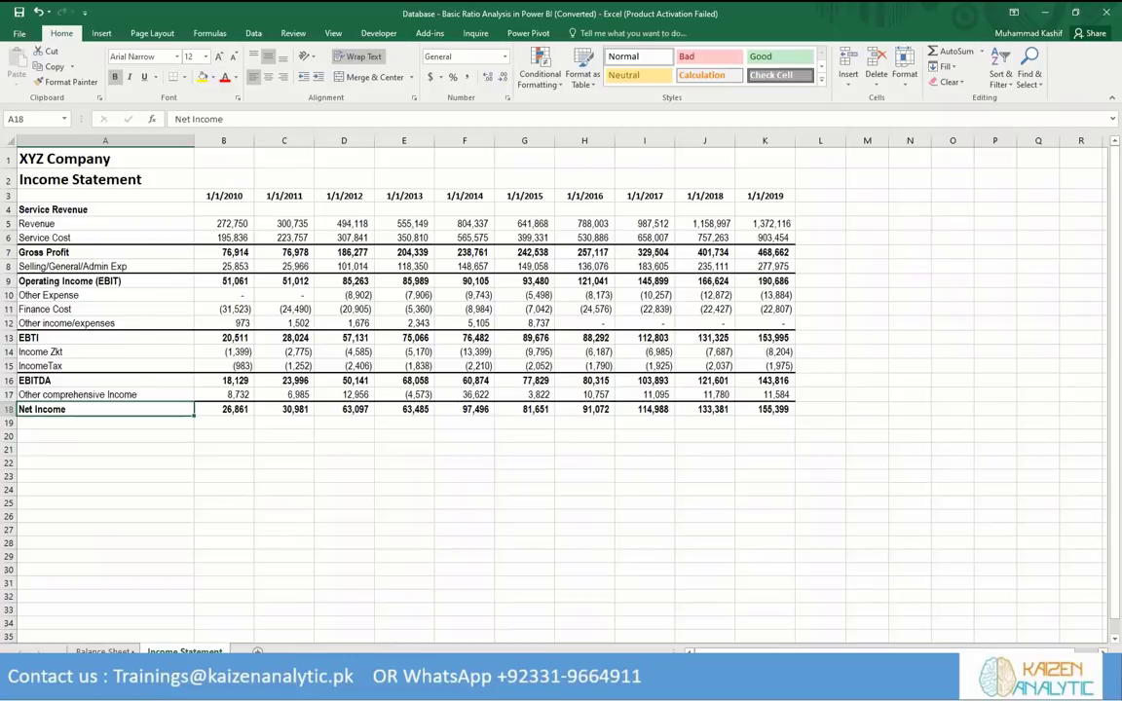
Delete the two title rows, XYZ Company and Balance Sheet, from the Balance Sheet worksheet.
{"action": "key", "text": "ctrl+Page_Up"}
{"action": "scroll", "coordinate": [115, 226], "scroll_direction": "up", "scroll_amount": 3}
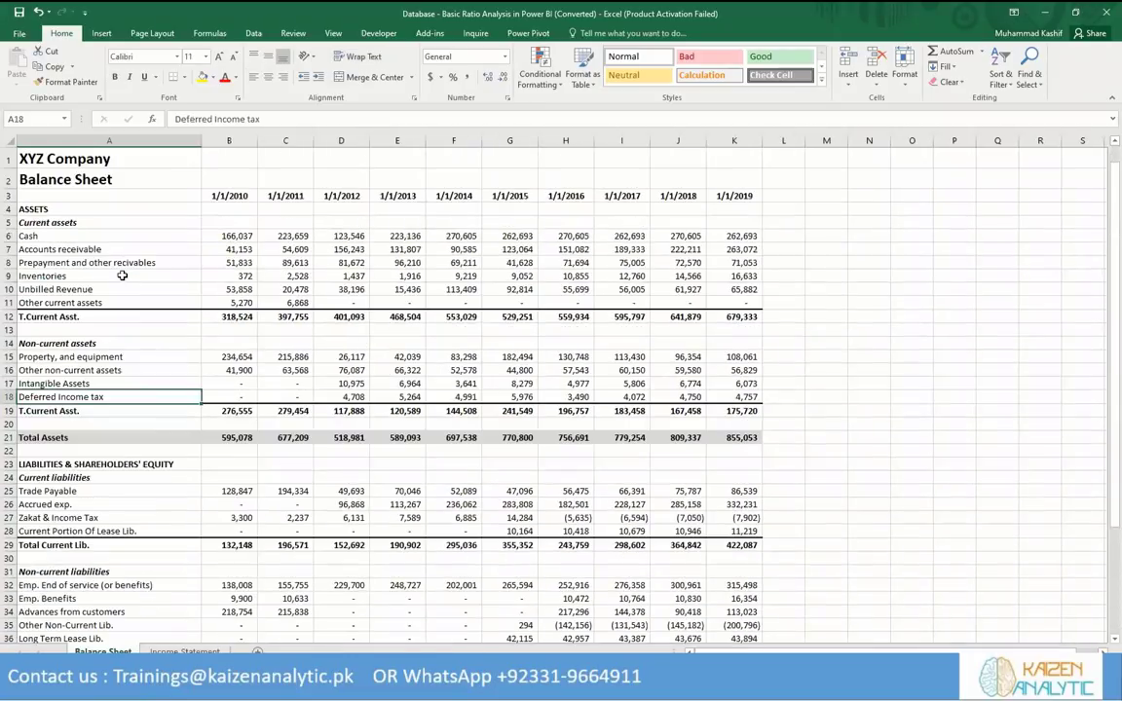
{"action": "left_click_drag", "start_coordinate": [8, 159], "coordinate": [8, 179]}
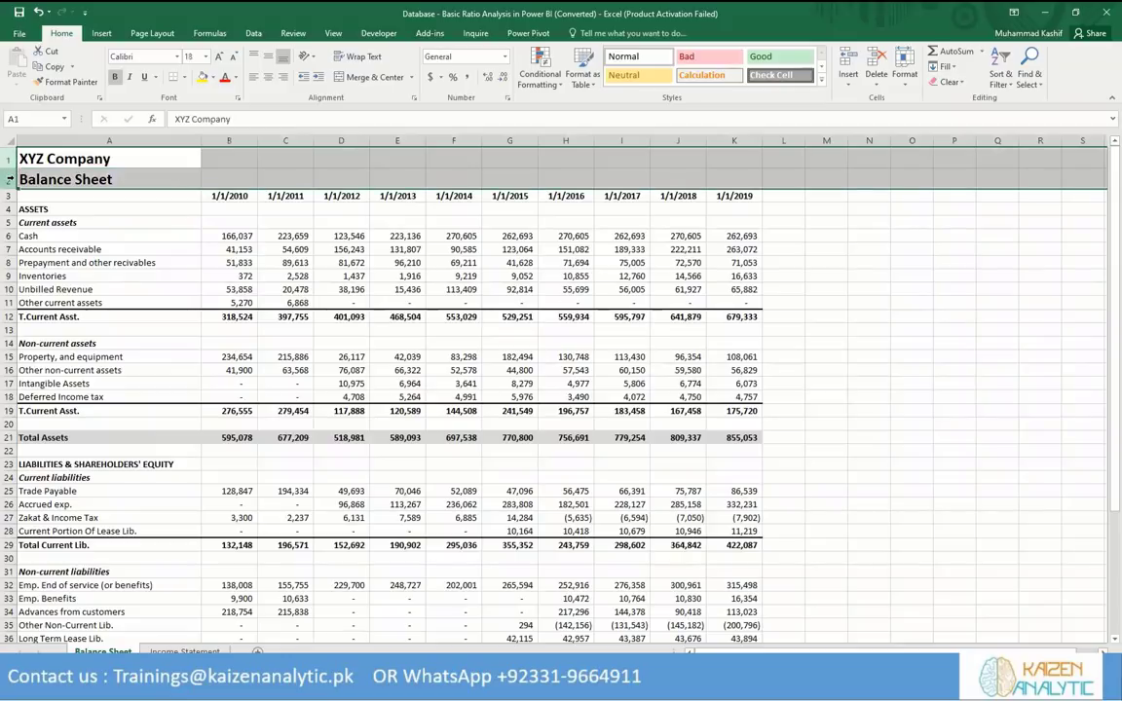
{"action": "right_click", "coordinate": [9, 179]}
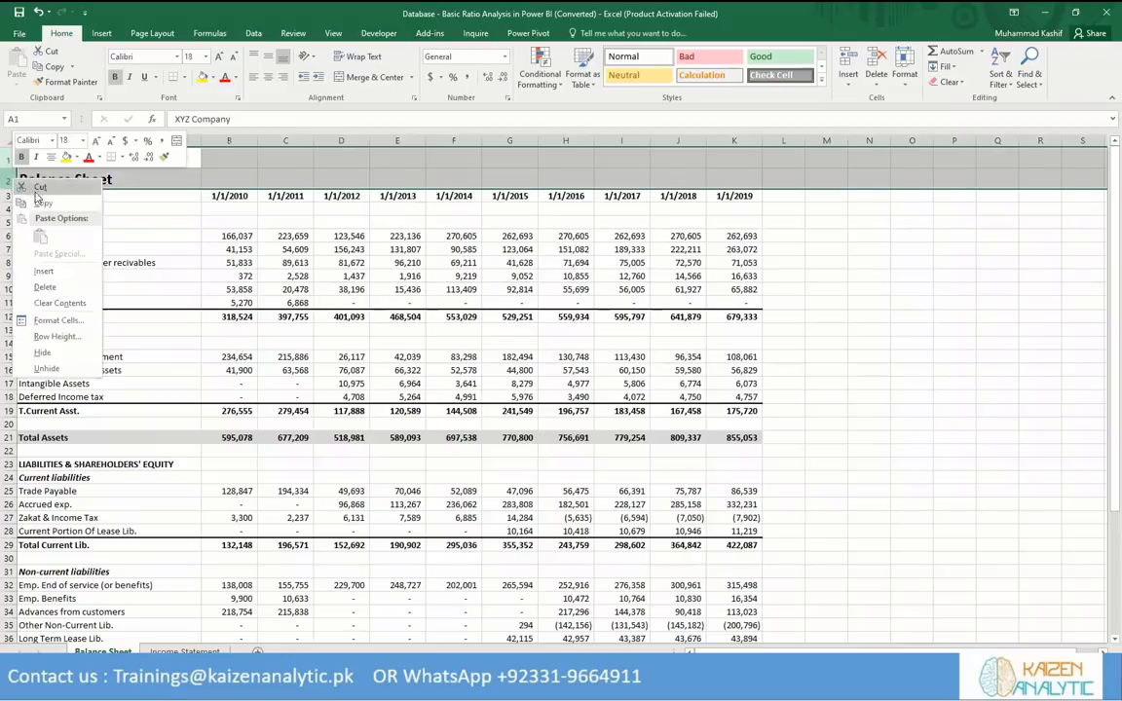
{"action": "left_click", "coordinate": [46, 288]}
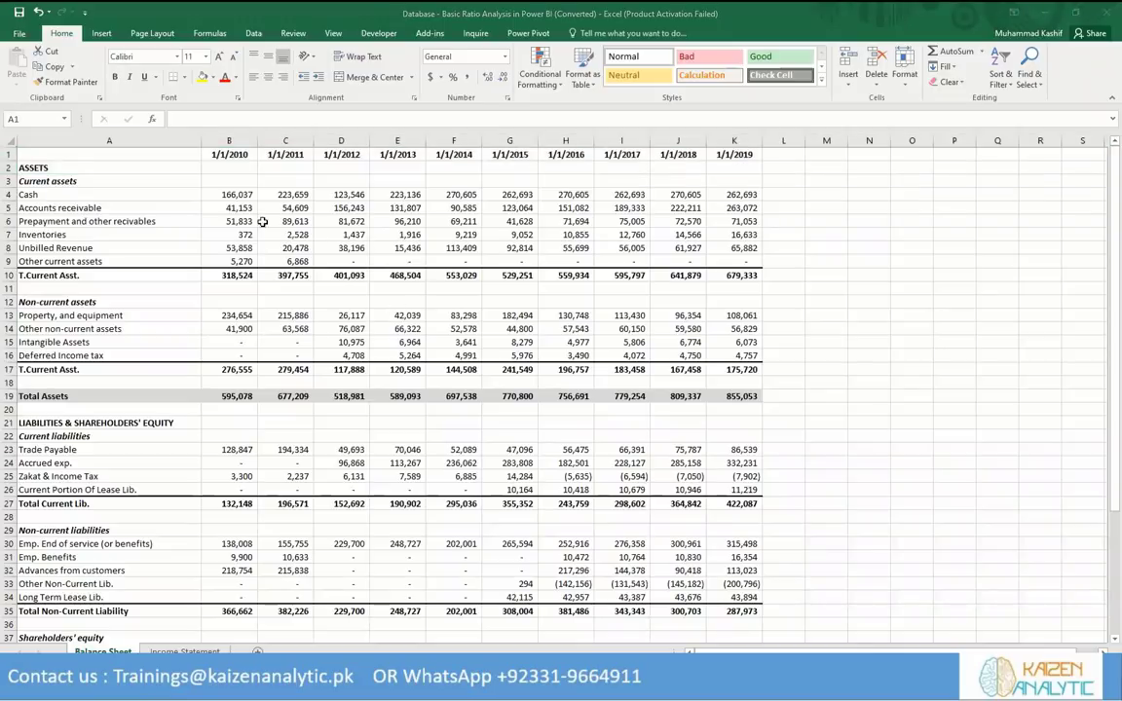
{"action": "left_click", "coordinate": [141, 197]}
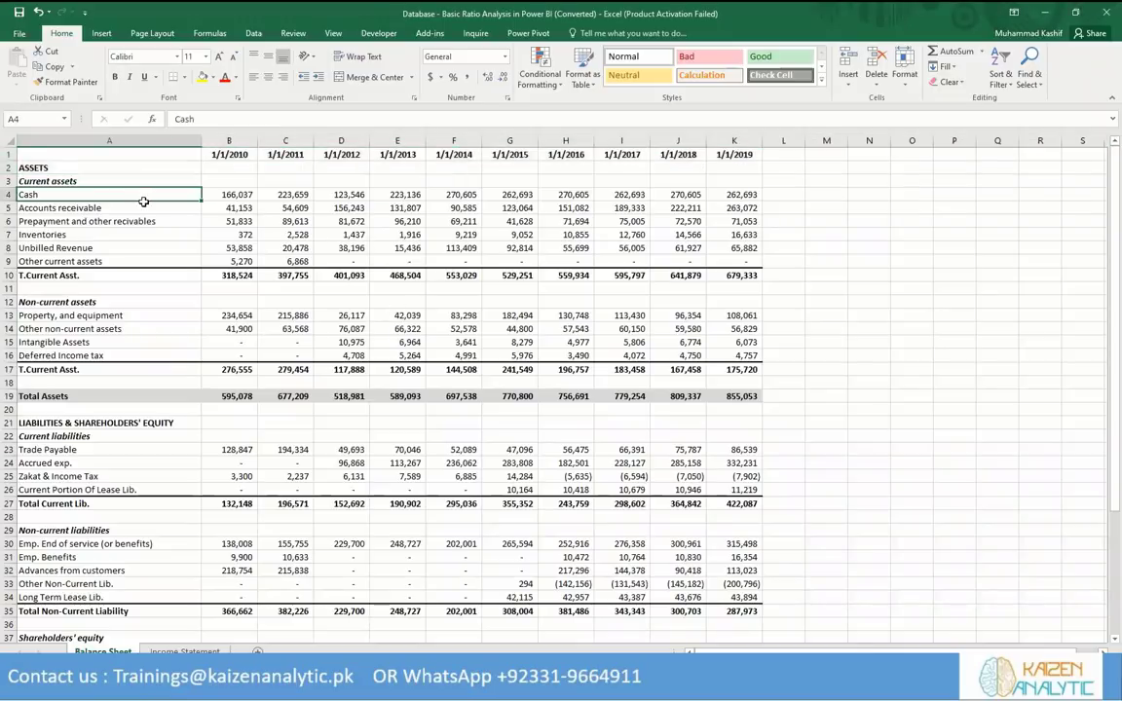
{"action": "left_click", "coordinate": [95, 166]}
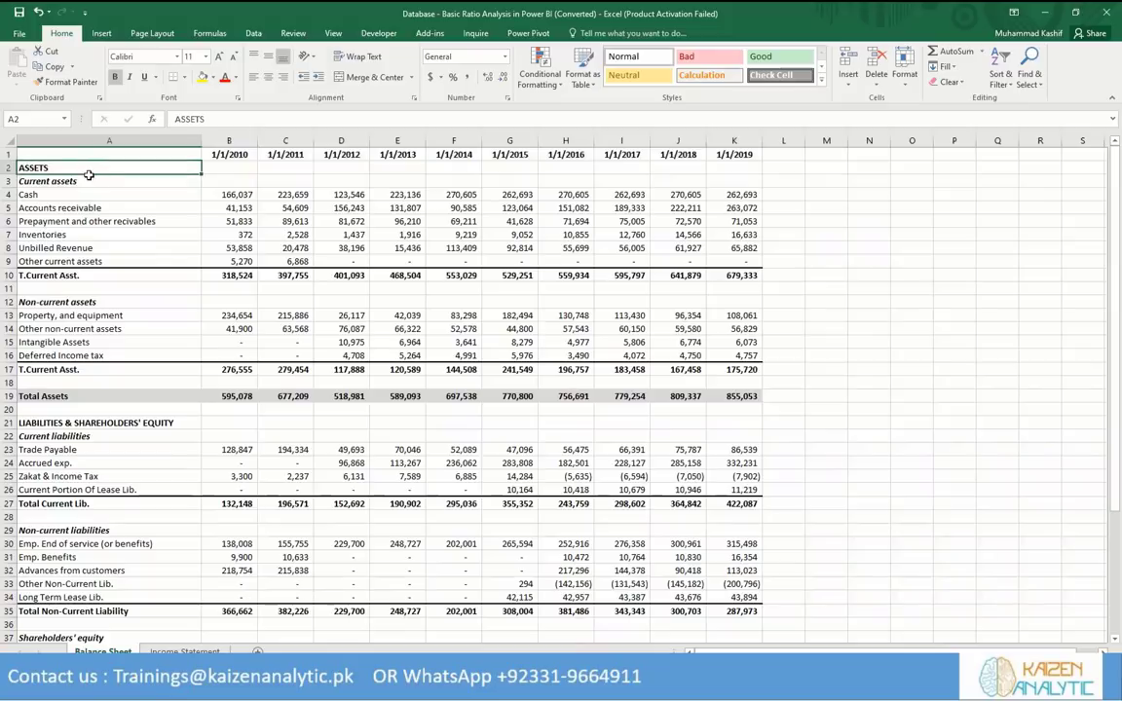
{"action": "left_click", "coordinate": [84, 181]}
{"action": "left_click", "coordinate": [74, 202]}
{"action": "left_click", "coordinate": [74, 197]}
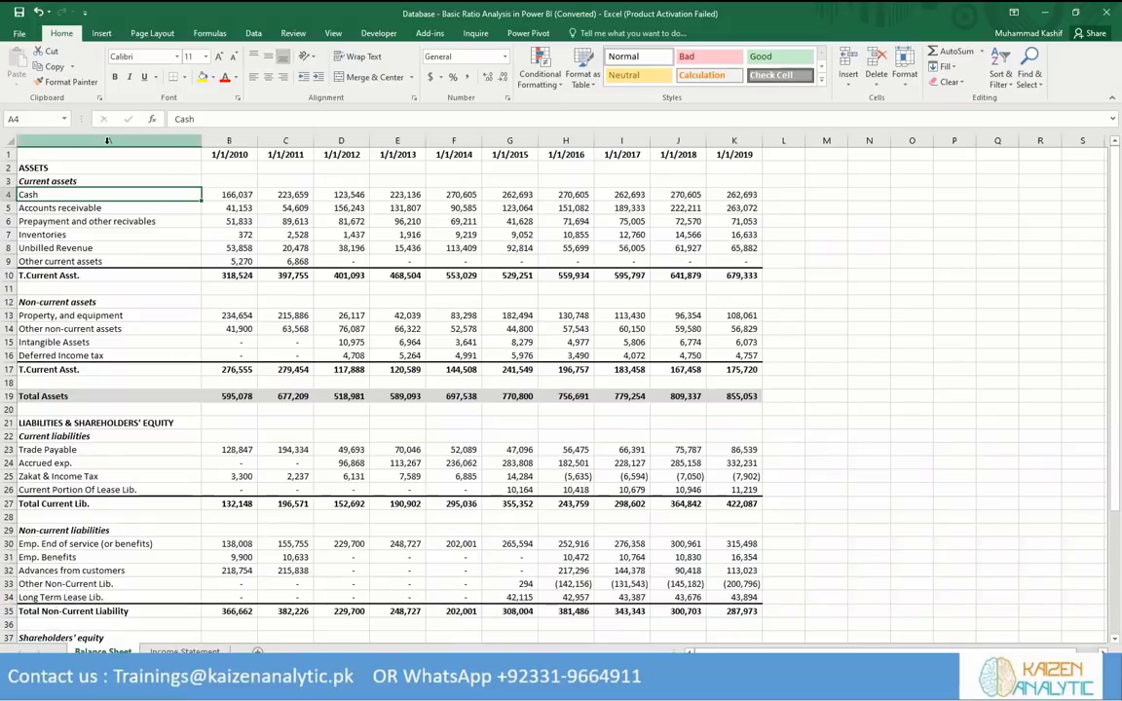
Insert two blank columns before the account names column on the Balance Sheet.
{"action": "right_click", "coordinate": [107, 141]}
{"action": "key", "text": "Escape"}
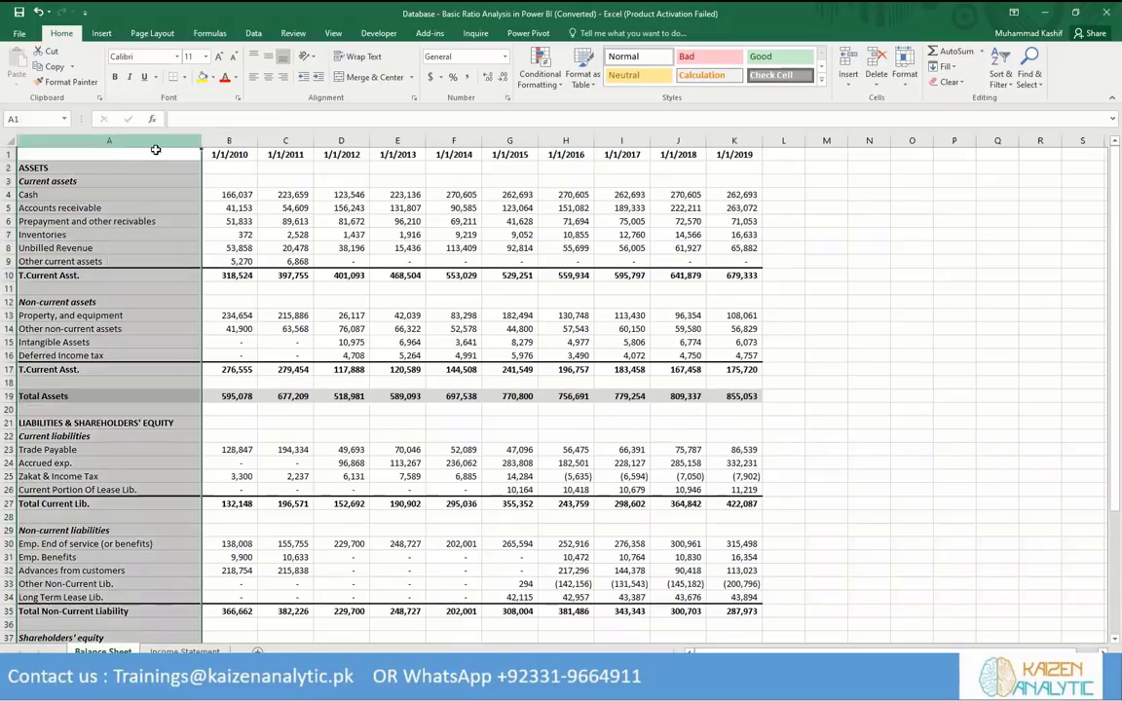
{"action": "right_click", "coordinate": [190, 142]}
{"action": "key", "text": "Escape"}
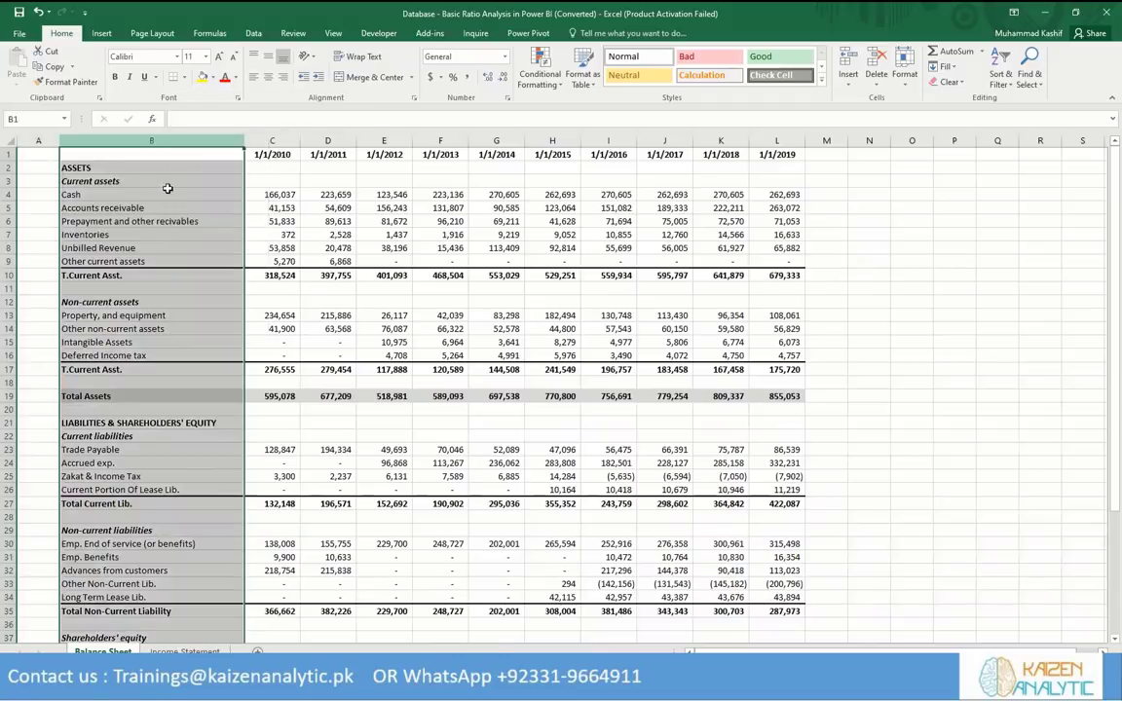
{"action": "key", "text": "ctrl+shift+plus"}
Enter the category label Assets in cell A2, beside the ASSETS heading.
{"action": "left_click", "coordinate": [80, 167]}
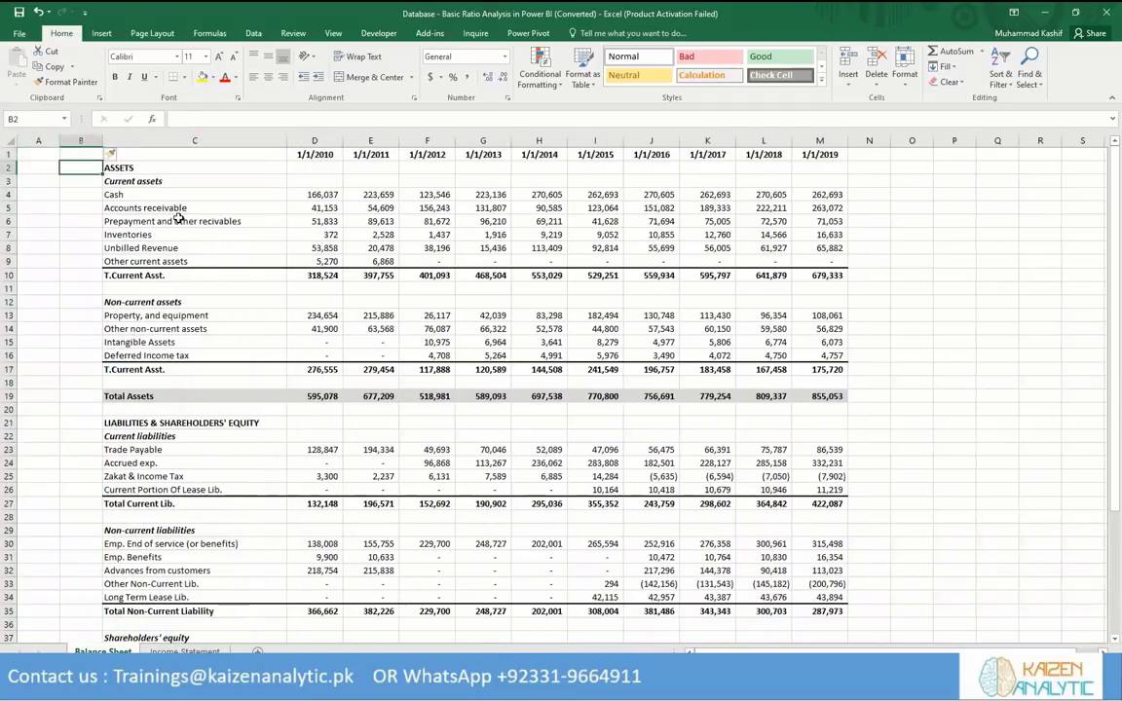
{"action": "key", "text": "Left"}
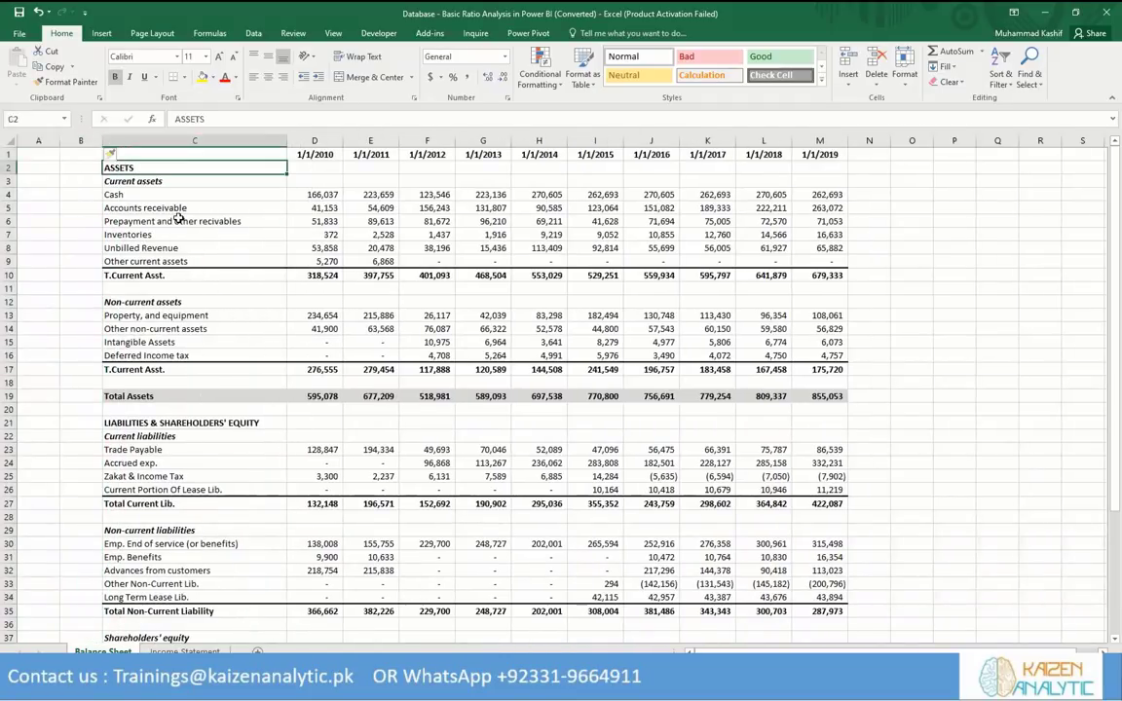
{"action": "type", "text": "Assets"}
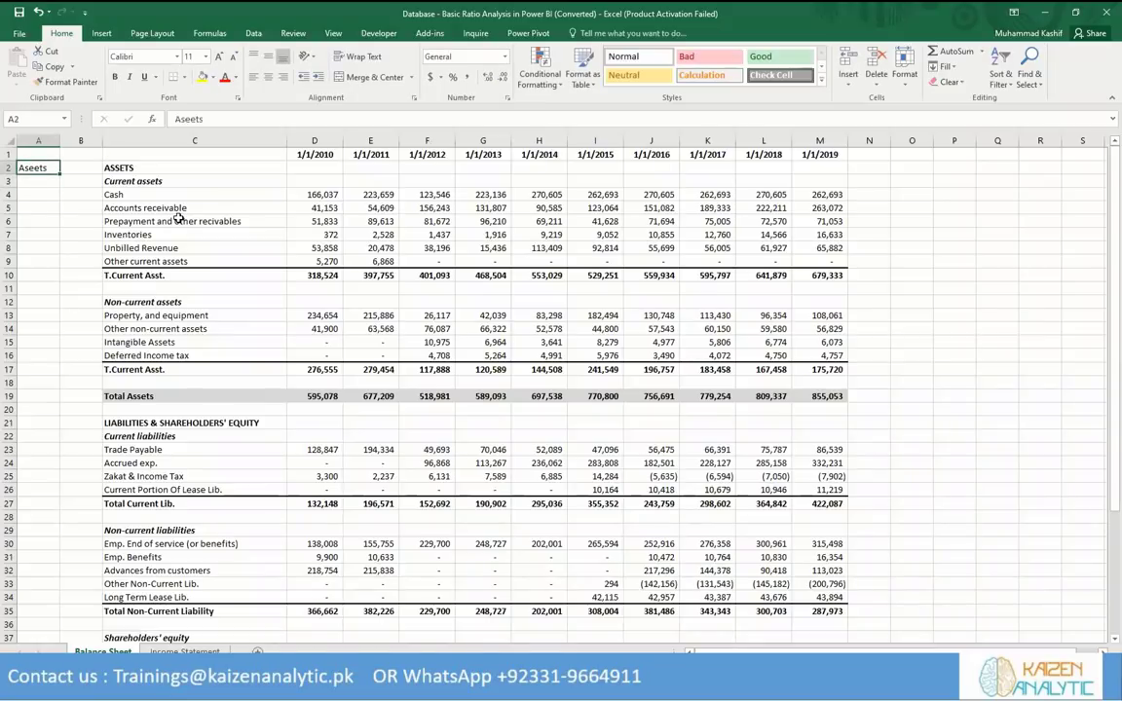
{"action": "key", "text": "BackSpace"}
{"action": "key", "text": "BackSpace"}
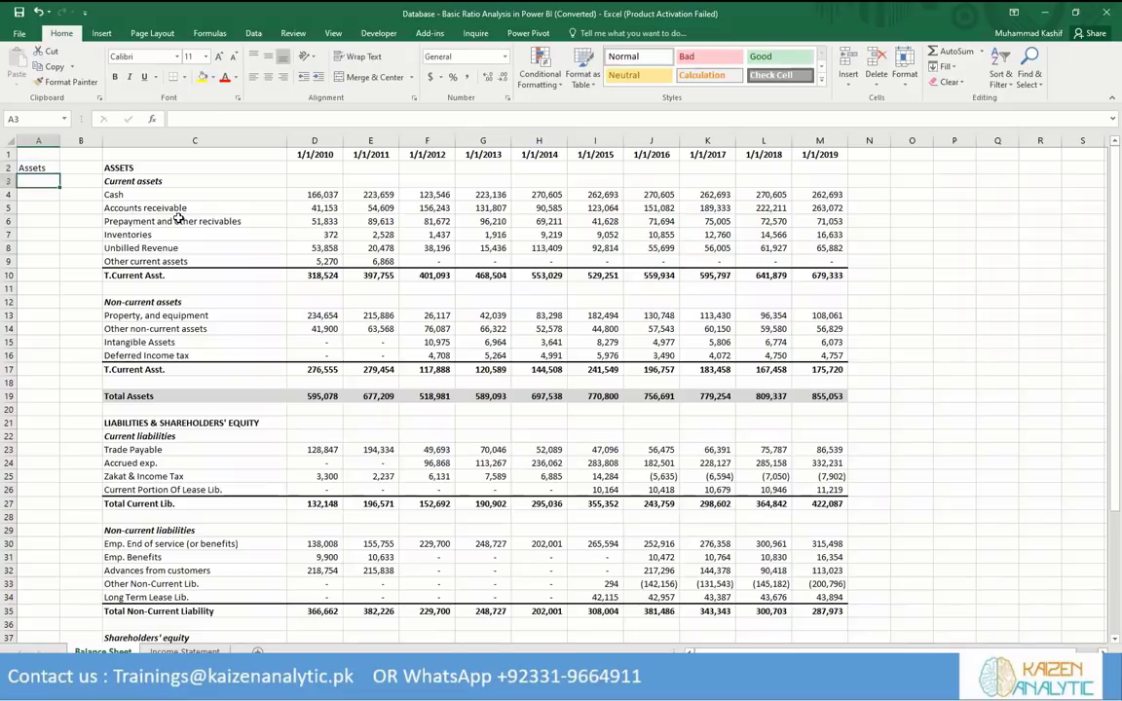
{"action": "key", "text": "Return"}
Copy the Current assets heading from C3 into cell B2 as the subcategory label.
{"action": "key", "text": "Right"}
{"action": "key", "text": "Right"}
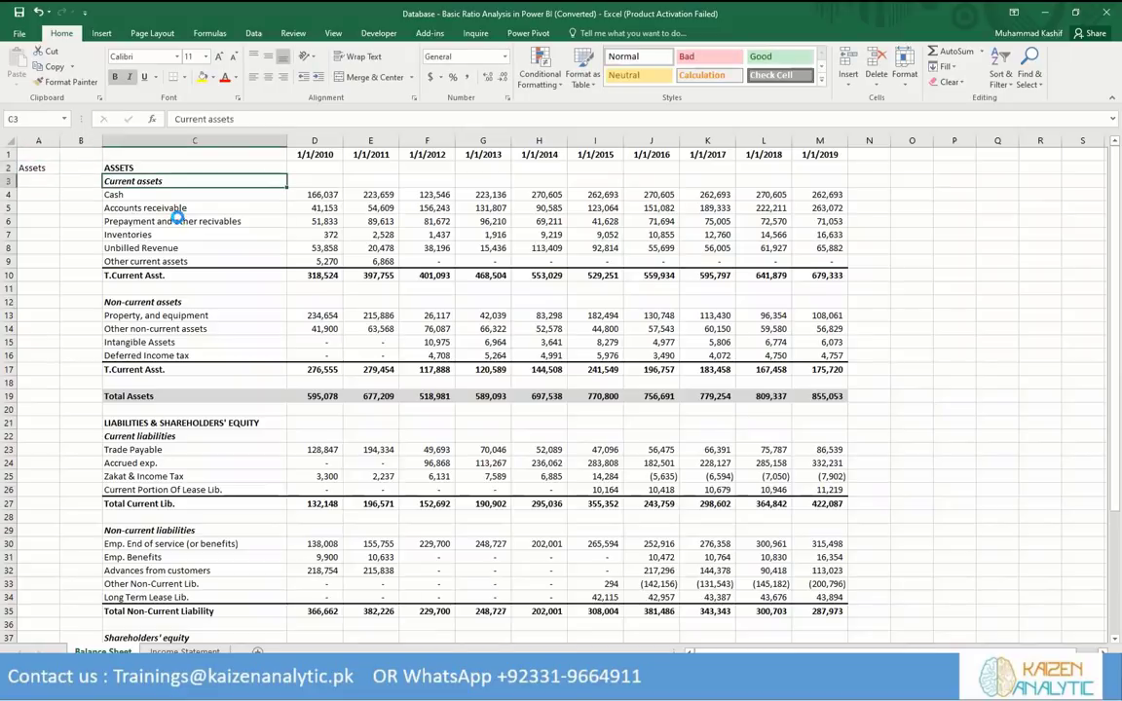
{"action": "key", "text": "ctrl+c"}
{"action": "key", "text": "Left"}
{"action": "key", "text": "Up"}
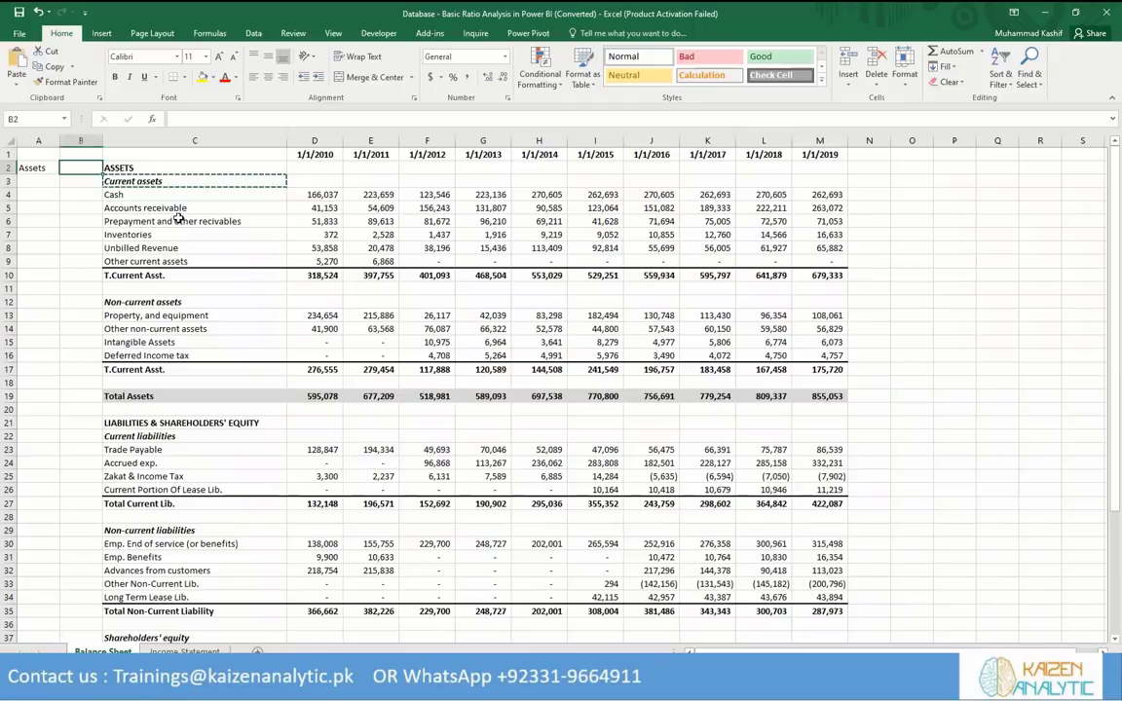
{"action": "key", "text": "ctrl+v"}
Fill the Assets and Current assets labels in A2:B2 down through row 9, Other current assets.
{"action": "key", "text": "Left"}
{"action": "key", "text": "shift+Right"}
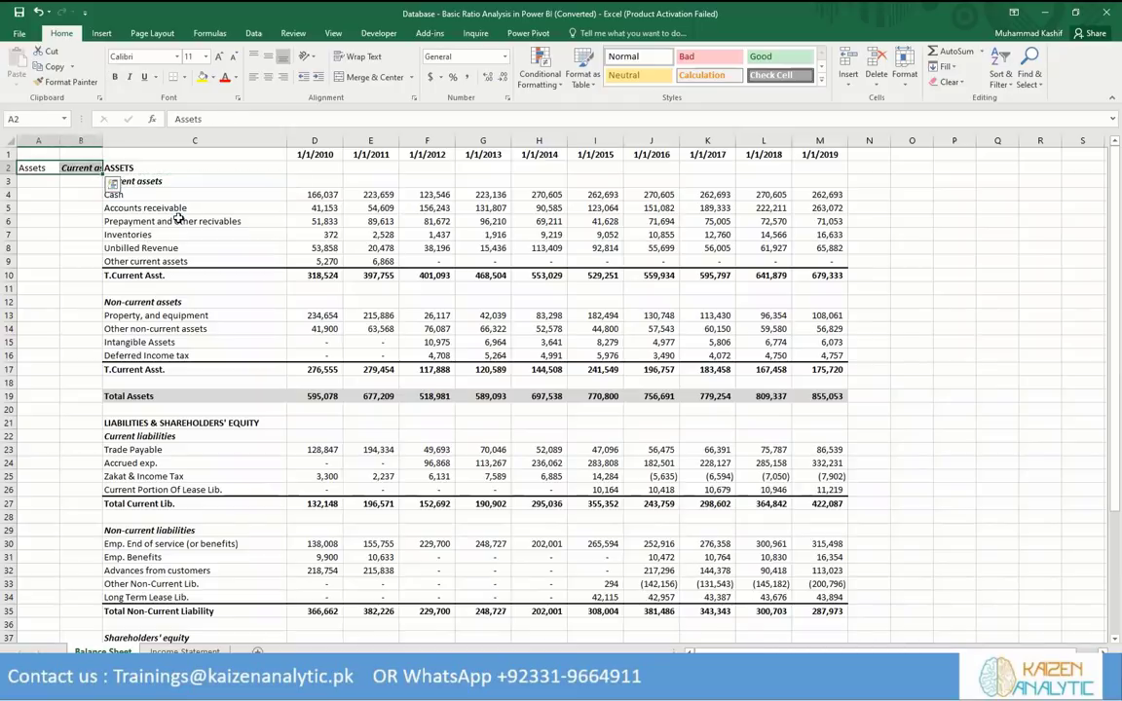
{"action": "key", "text": "shift+Down"}
{"action": "key", "text": "shift+Down"}
{"action": "key", "text": "shift+Down"}
{"action": "key", "text": "shift+Down"}
{"action": "key", "text": "shift+Down"}
{"action": "key", "text": "shift+Down"}
{"action": "key", "text": "shift+Down"}
{"action": "key", "text": "ctrl+d"}
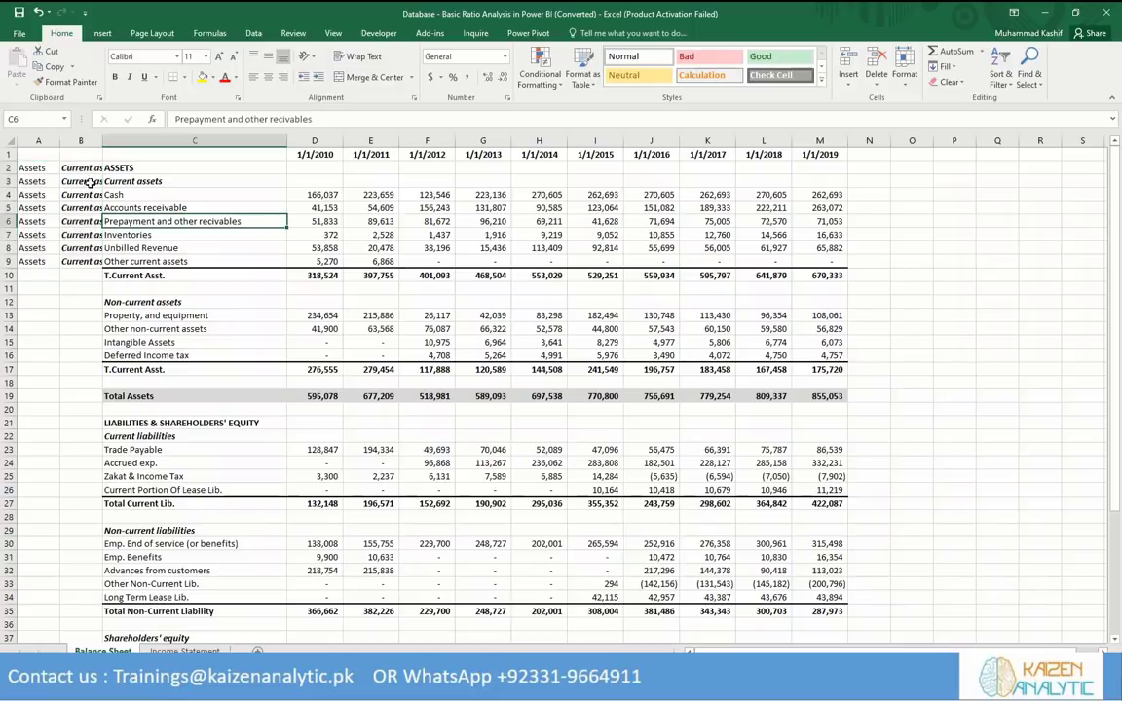
Delete rows 2 and 3, which hold the ASSETS and Current assets headings.
{"action": "left_click", "coordinate": [9, 178]}
{"action": "left_click_drag", "start_coordinate": [9, 178], "coordinate": [10, 182]}
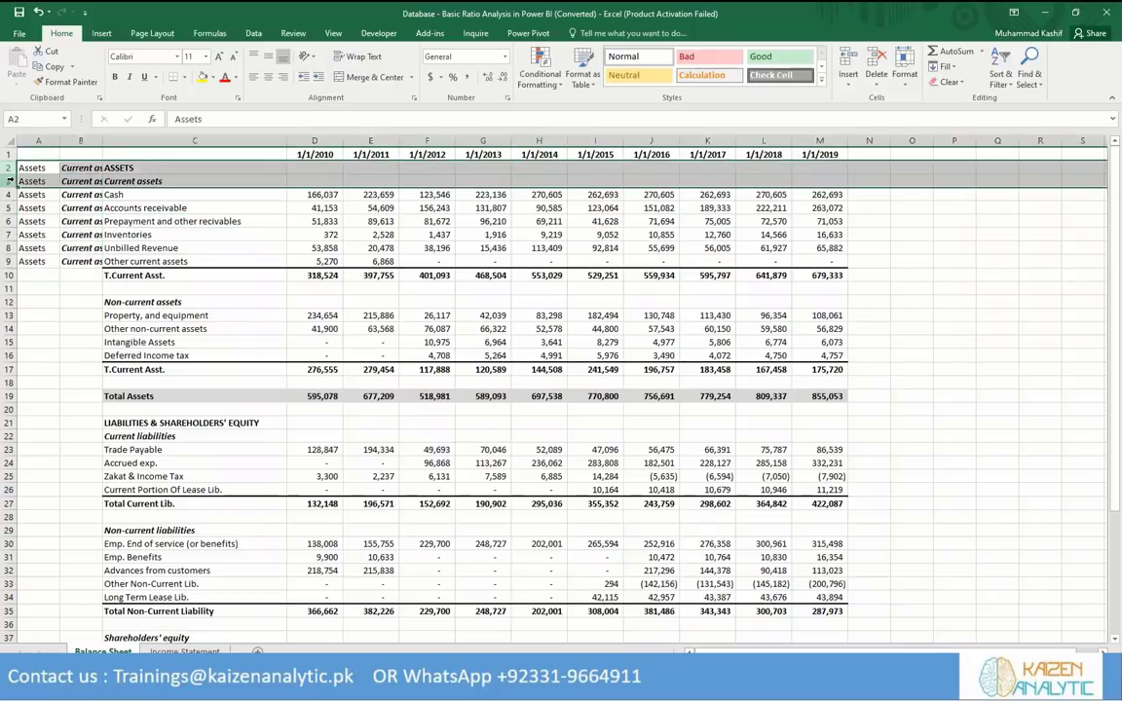
{"action": "right_click", "coordinate": [10, 181]}
{"action": "left_click", "coordinate": [49, 260]}
{"action": "left_click", "coordinate": [75, 269]}
Widen column B to fit its labels and remove the bold italic formatting from the Current assets labels in B2:B7.
{"action": "left_click_drag", "start_coordinate": [104, 141], "coordinate": [169, 141]}
{"action": "left_click", "coordinate": [121, 180]}
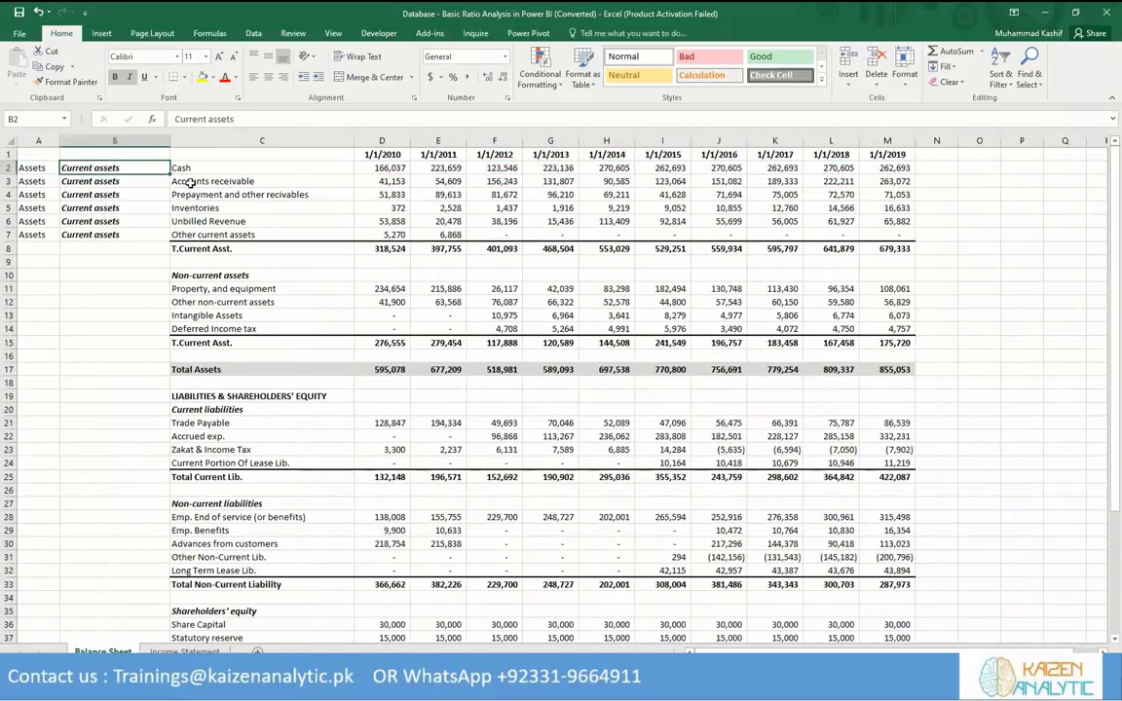
{"action": "left_click", "coordinate": [181, 181]}
{"action": "left_click", "coordinate": [78, 82]}
{"action": "left_click_drag", "start_coordinate": [98, 168], "coordinate": [98, 234]}
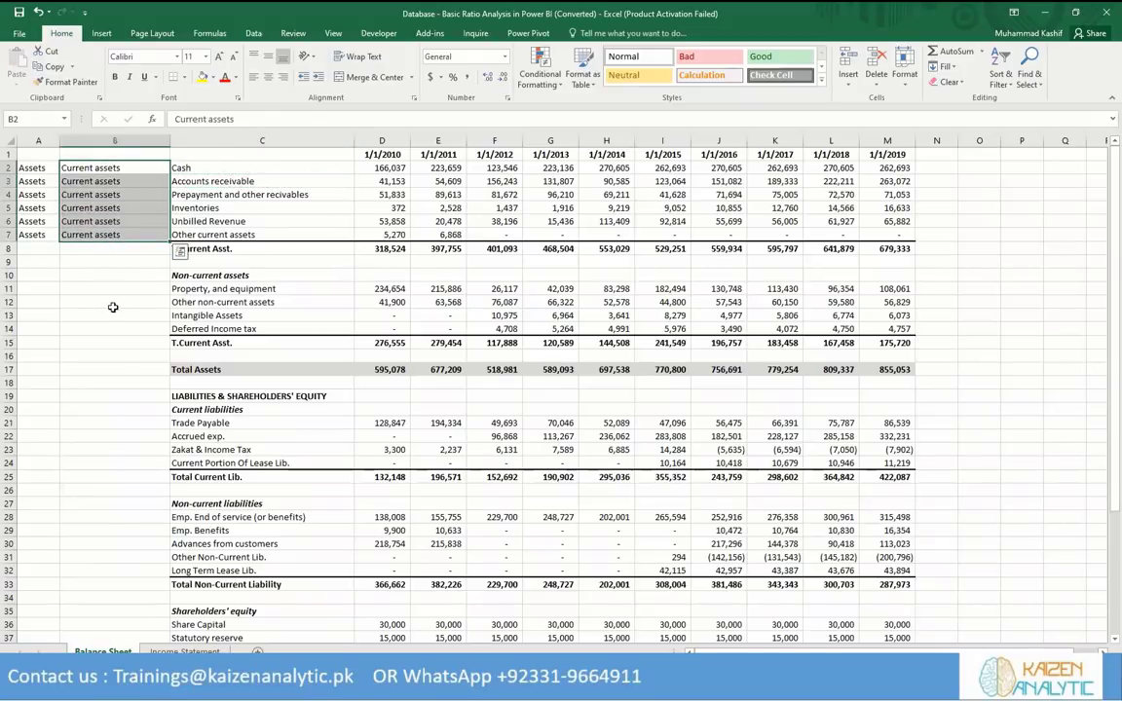
{"action": "left_click", "coordinate": [107, 261]}
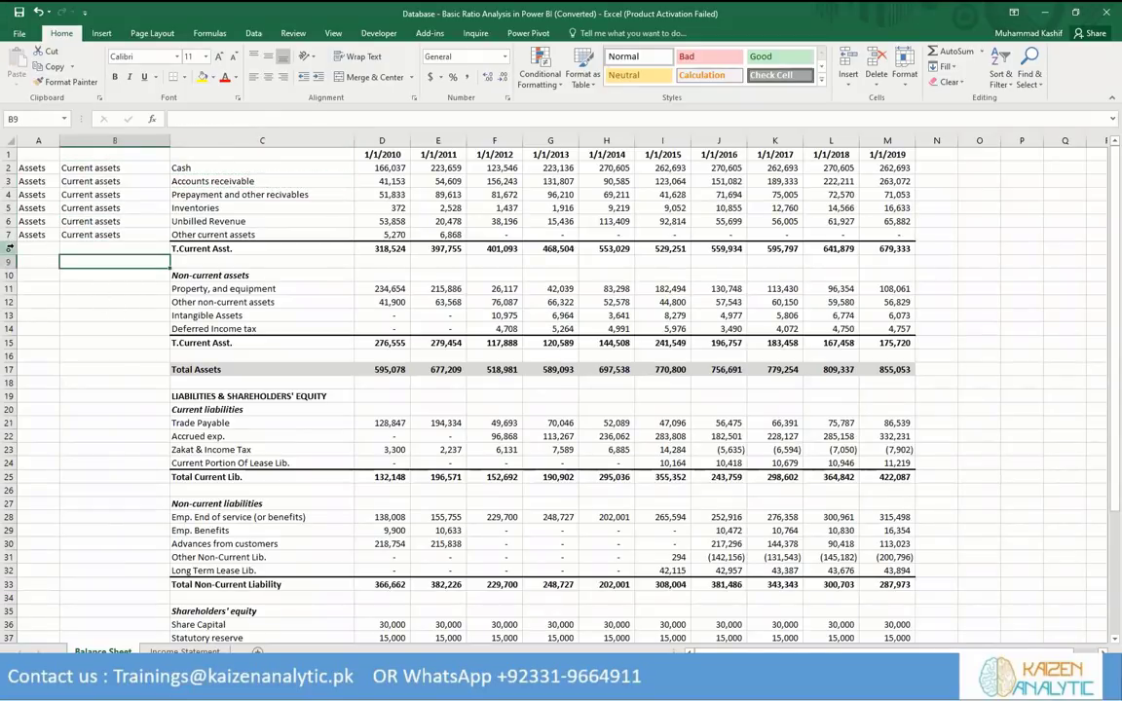
Check the 2010 Total Assets against Total Liabilities and Shareholder Equity, and delete the T.Current Asst. subtotal row below Other current assets.
{"action": "scroll", "coordinate": [331, 233], "scroll_direction": "down", "scroll_amount": 2}
{"action": "left_click", "coordinate": [382, 289]}
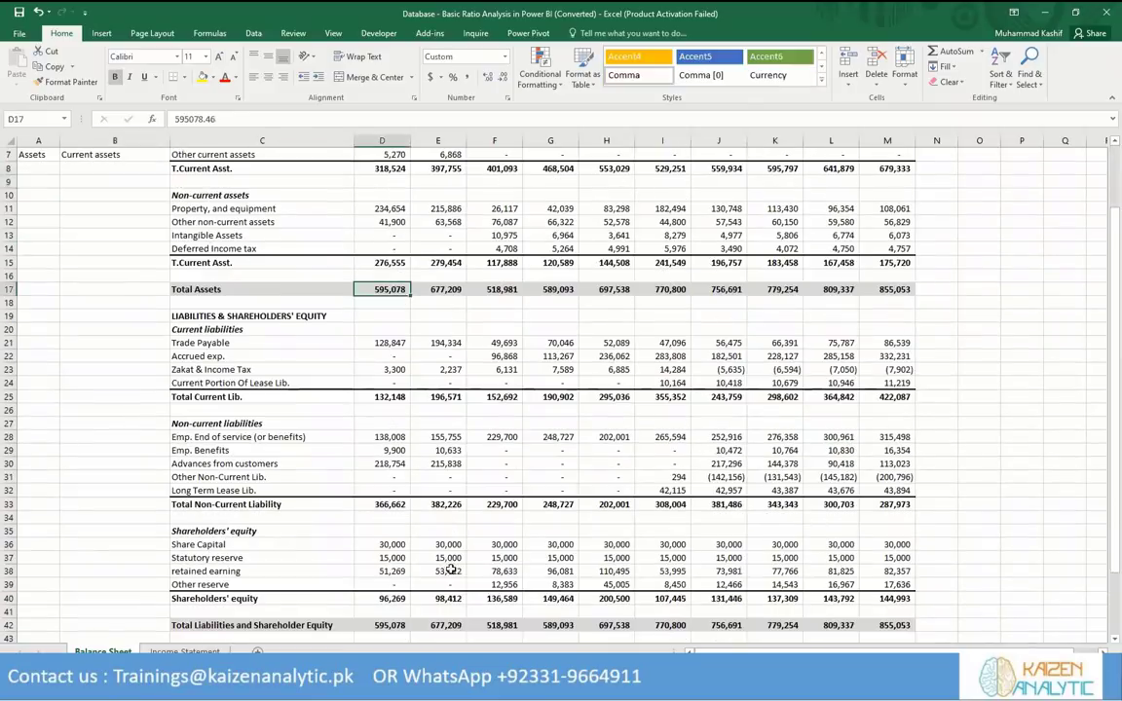
{"action": "left_click", "coordinate": [399, 626]}
{"action": "scroll", "coordinate": [374, 328], "scroll_direction": "up", "scroll_amount": 2}
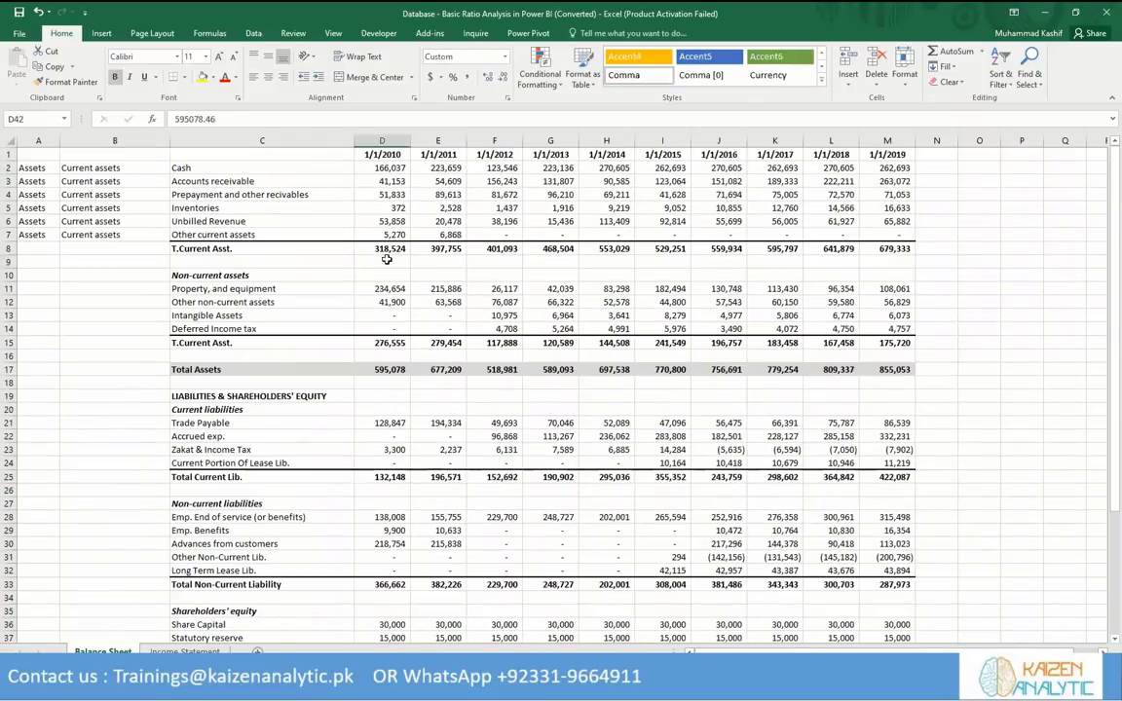
{"action": "left_click", "coordinate": [8, 248]}
{"action": "right_click", "coordinate": [8, 248]}
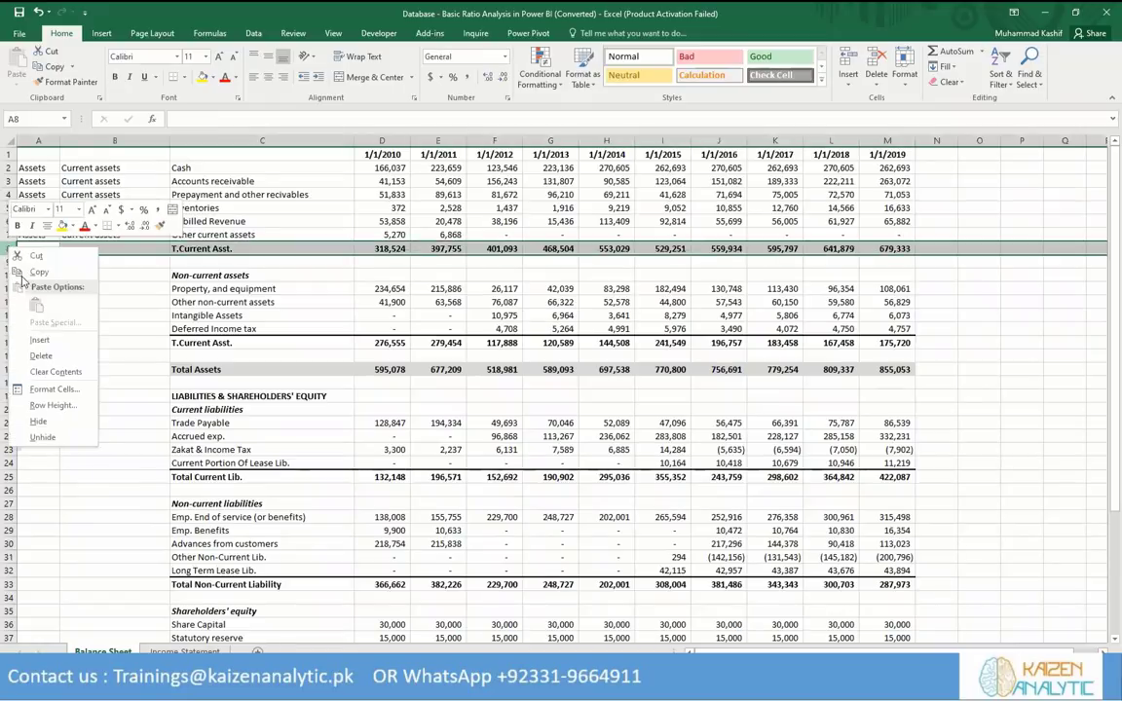
{"action": "left_click", "coordinate": [41, 357]}
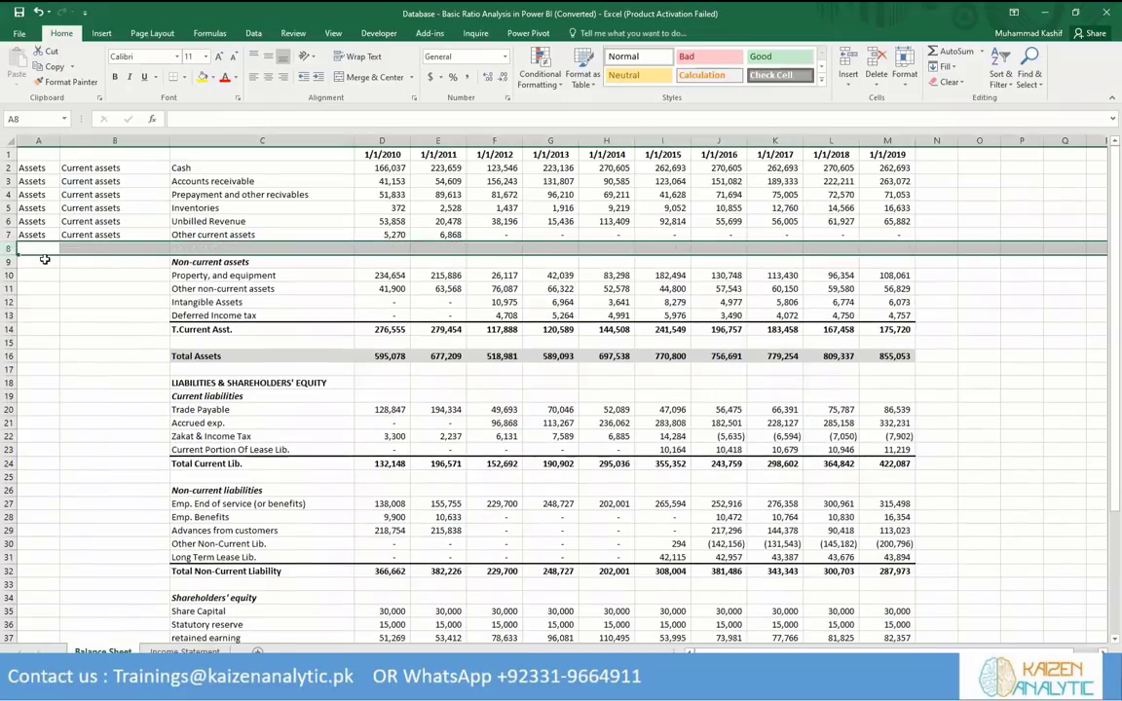
Fill the Assets label from A7 down through row 13, Deferred Income tax.
{"action": "left_click", "coordinate": [44, 260]}
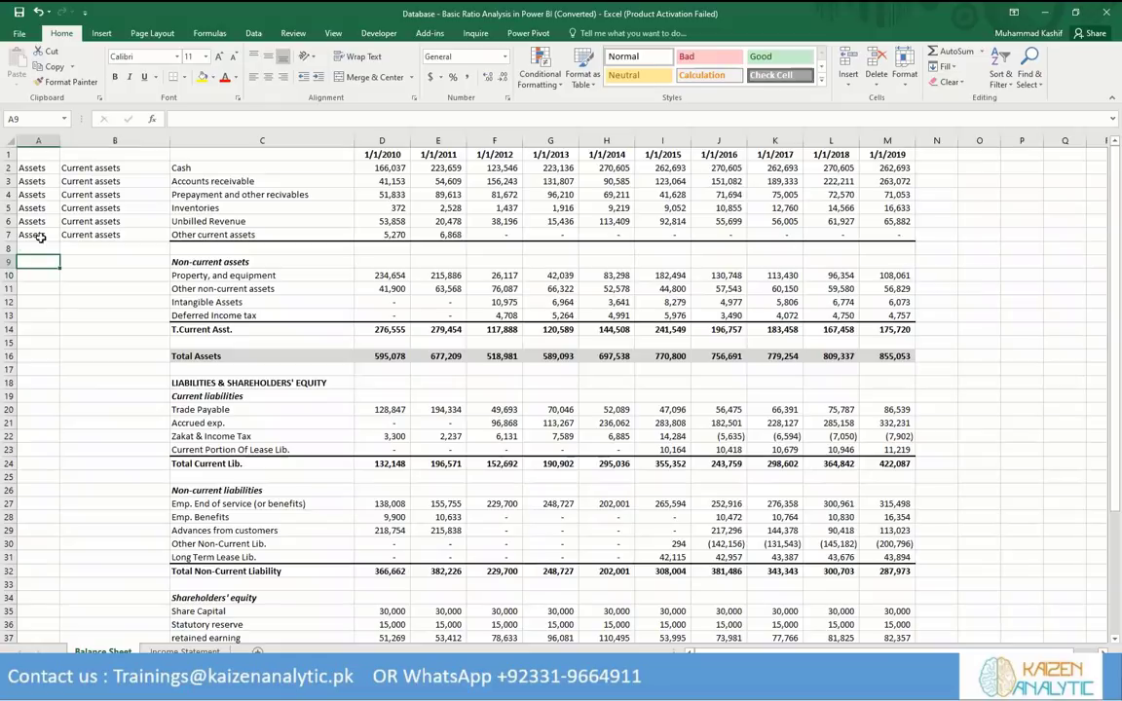
{"action": "left_click", "coordinate": [43, 235]}
{"action": "left_click_drag", "start_coordinate": [57, 241], "coordinate": [56, 324]}
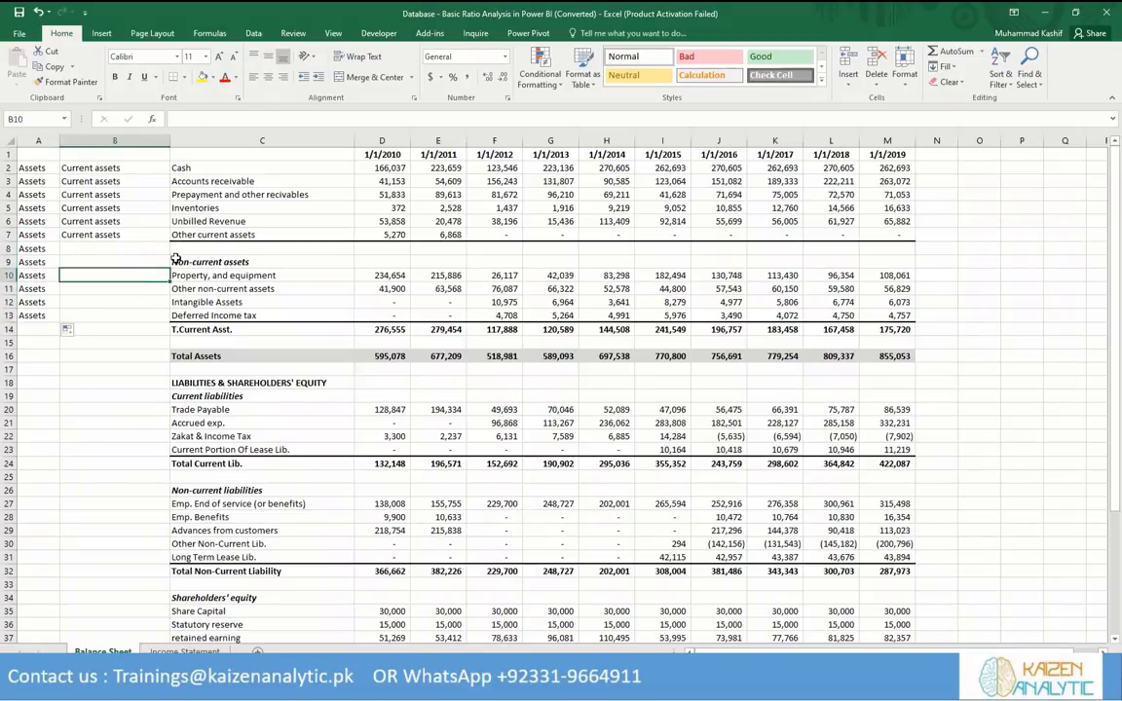
Copy the Non-current assets heading from C9 into B9 and fill it down to B13.
{"action": "left_click", "coordinate": [175, 263]}
{"action": "key", "text": "ctrl+c"}
{"action": "key", "text": "Left"}
{"action": "key", "text": "Return"}
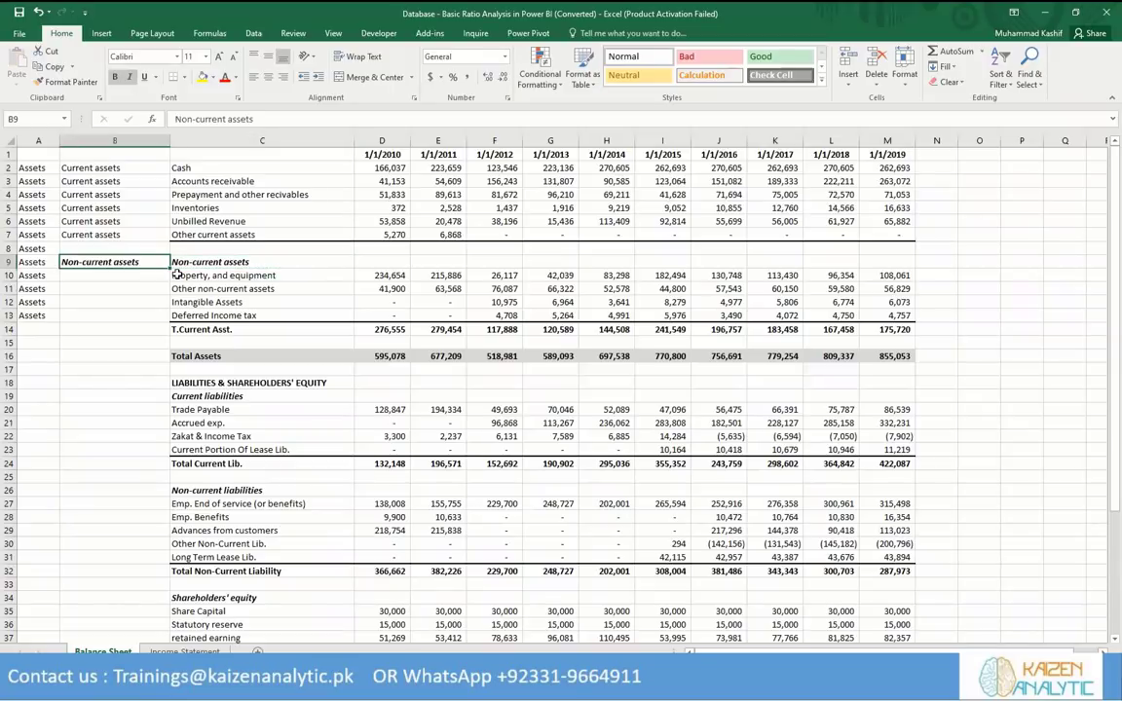
{"action": "double_click", "coordinate": [172, 270]}
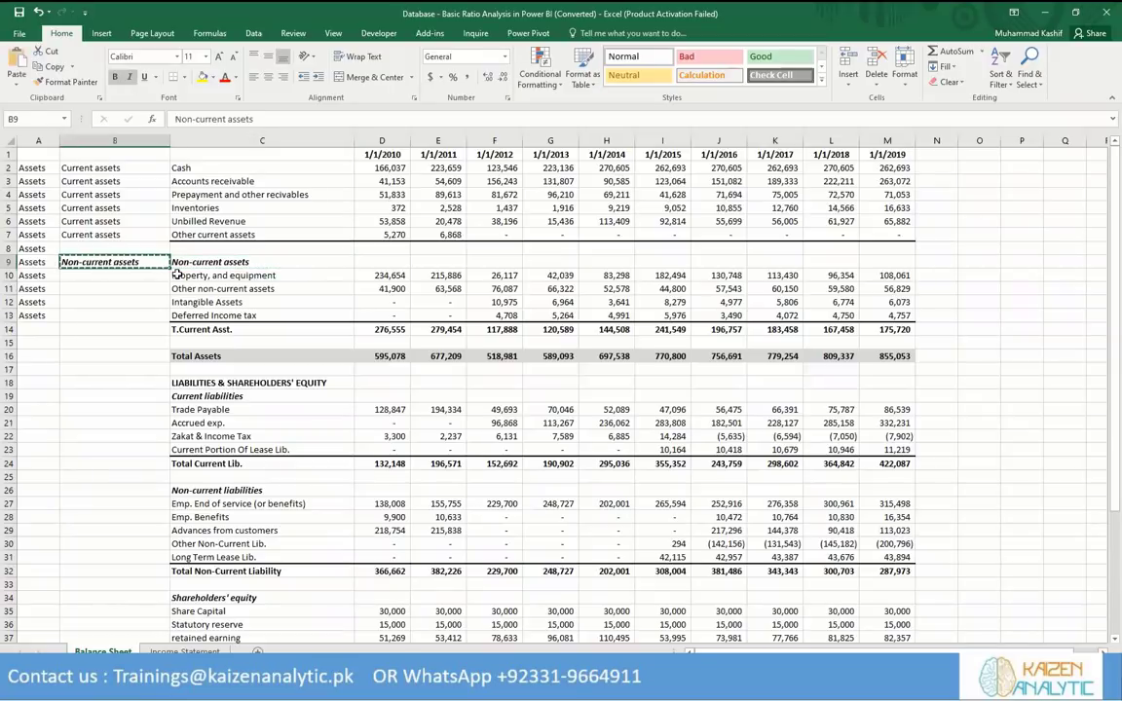
Apply the plain formatting of B7 to the Non-current assets labels in B9:B13 with Format Painter.
{"action": "left_click", "coordinate": [110, 235]}
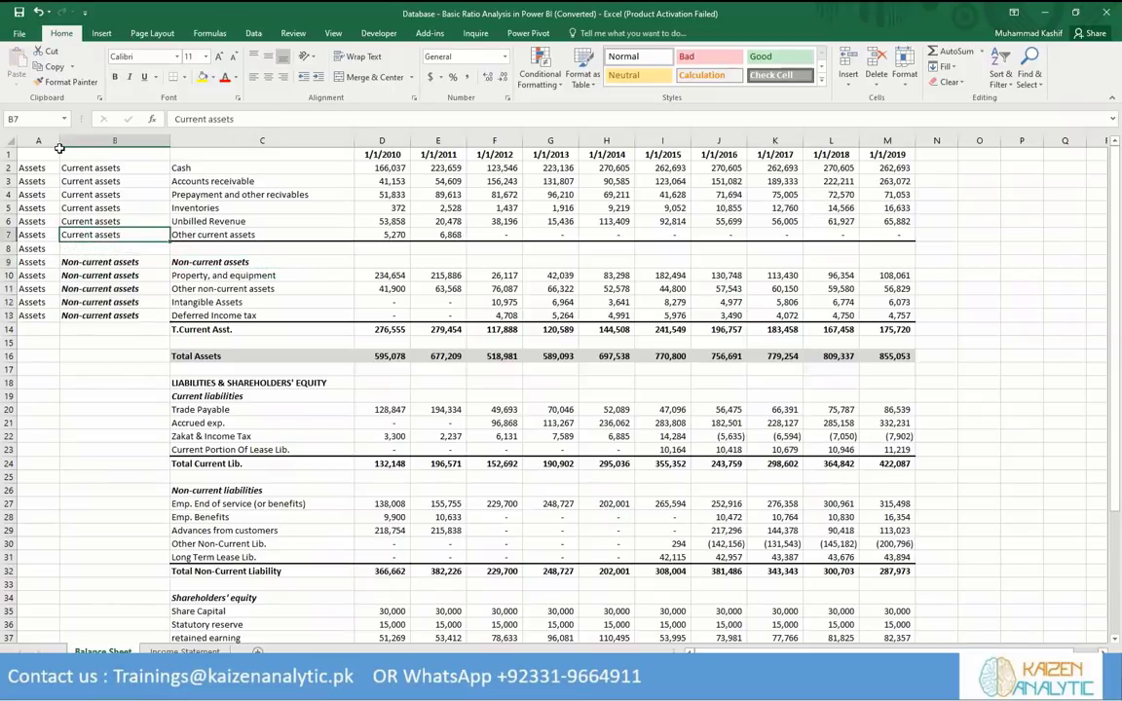
{"action": "left_click", "coordinate": [68, 82]}
{"action": "mouse_move", "coordinate": [113, 263]}
{"action": "left_mouse_down"}
{"action": "mouse_move", "coordinate": [117, 318]}
{"action": "mouse_move", "coordinate": [104, 345]}
{"action": "left_mouse_up"}
{"action": "left_click", "coordinate": [104, 344]}
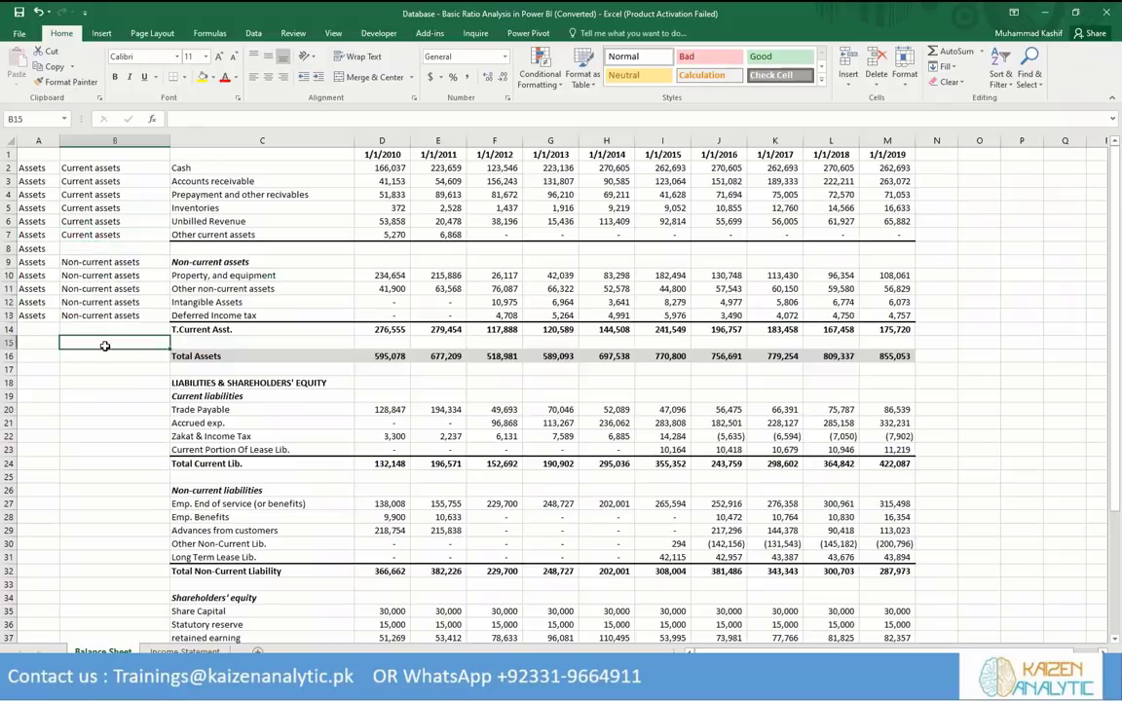
Delete rows 8 and 9, the spacer row and the Non-current assets heading.
{"action": "left_click_drag", "start_coordinate": [9, 249], "coordinate": [9, 257]}
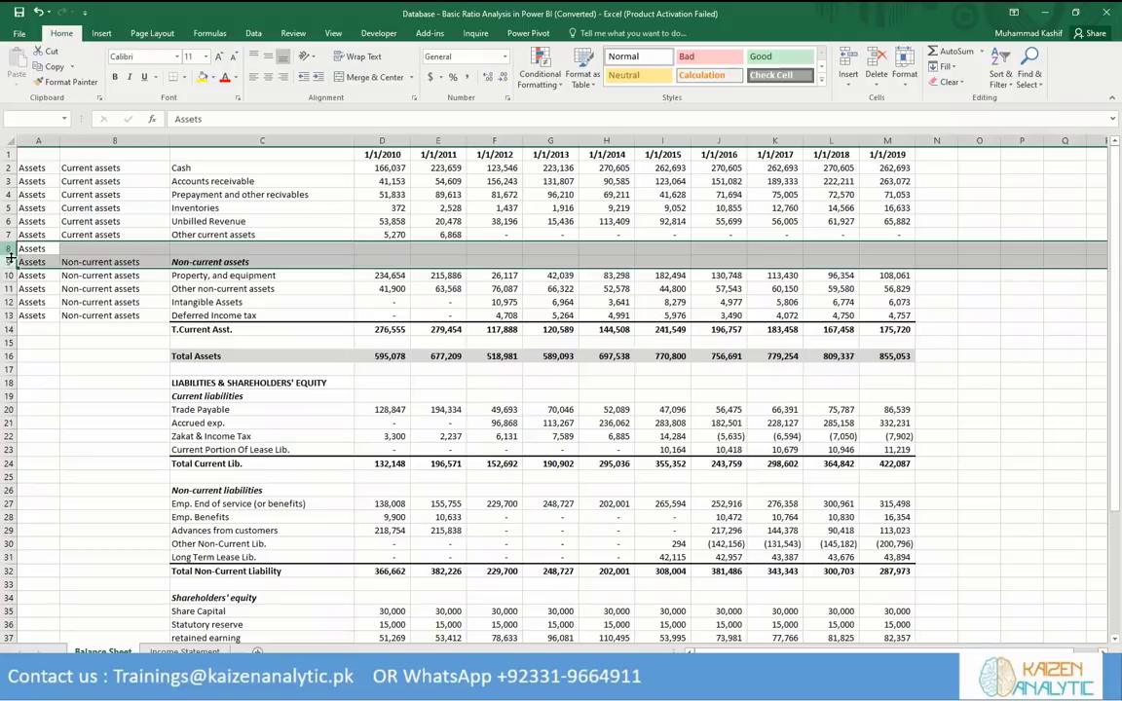
{"action": "right_click", "coordinate": [9, 253]}
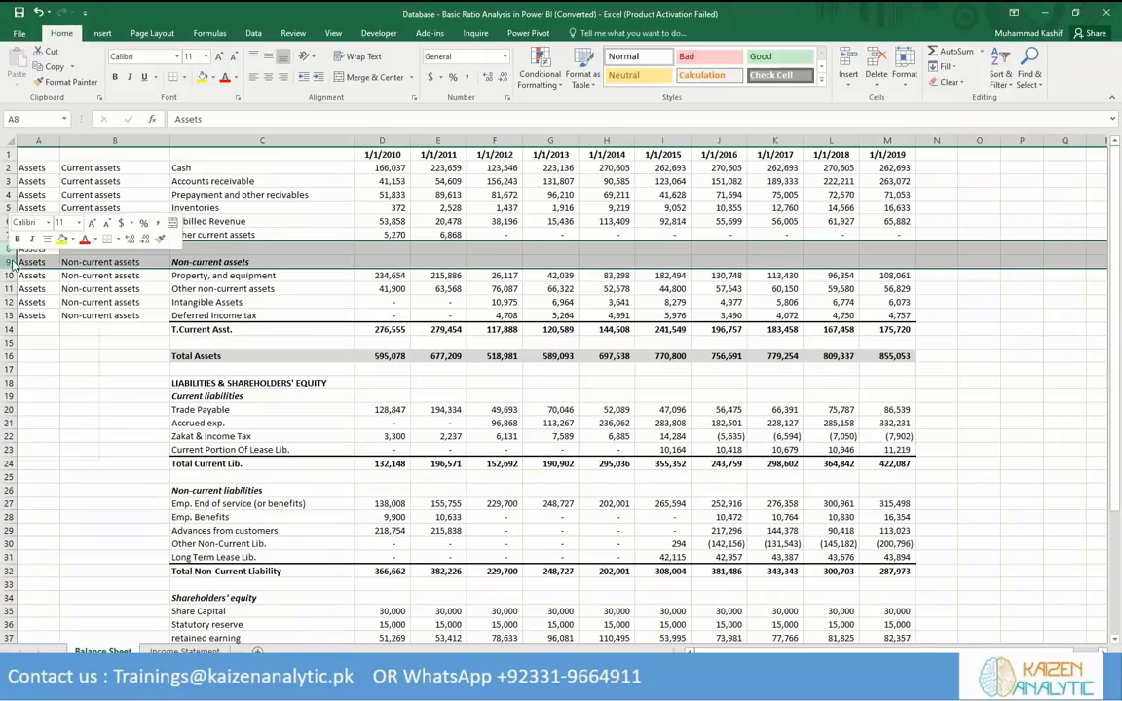
{"action": "left_click", "coordinate": [43, 369]}
{"action": "left_click", "coordinate": [114, 342]}
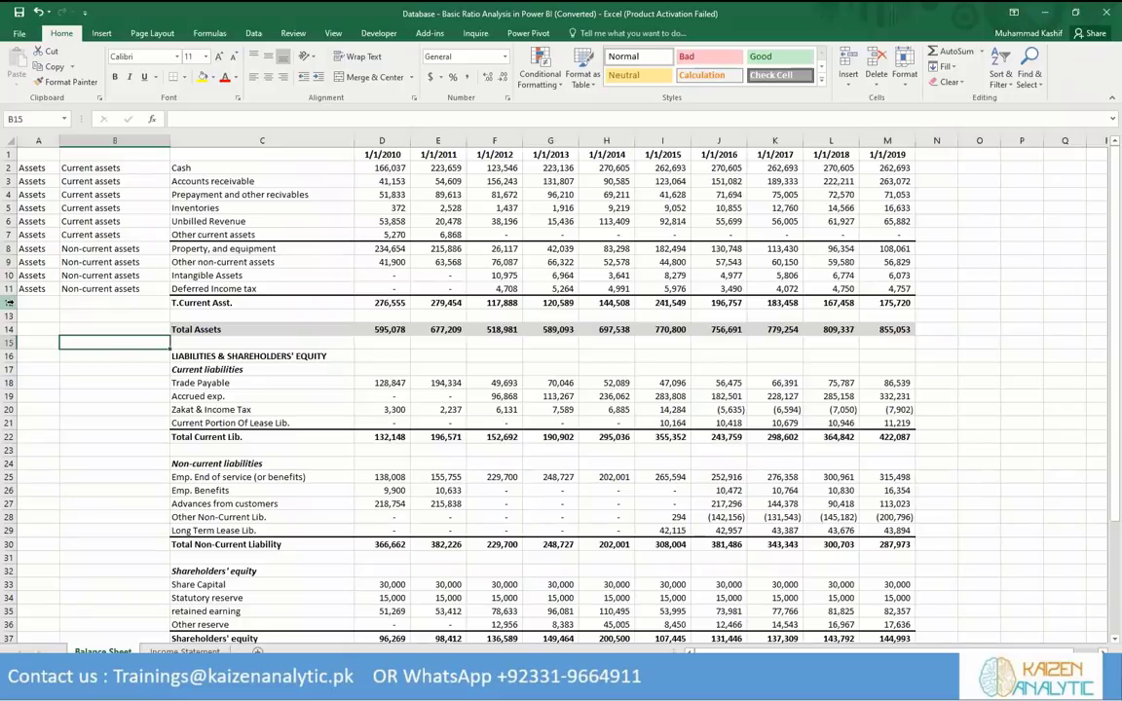
Delete rows 12 to 14, covering the T.Current Asst. subtotal, the blank row and Total Assets.
{"action": "left_click_drag", "start_coordinate": [9, 303], "coordinate": [9, 327]}
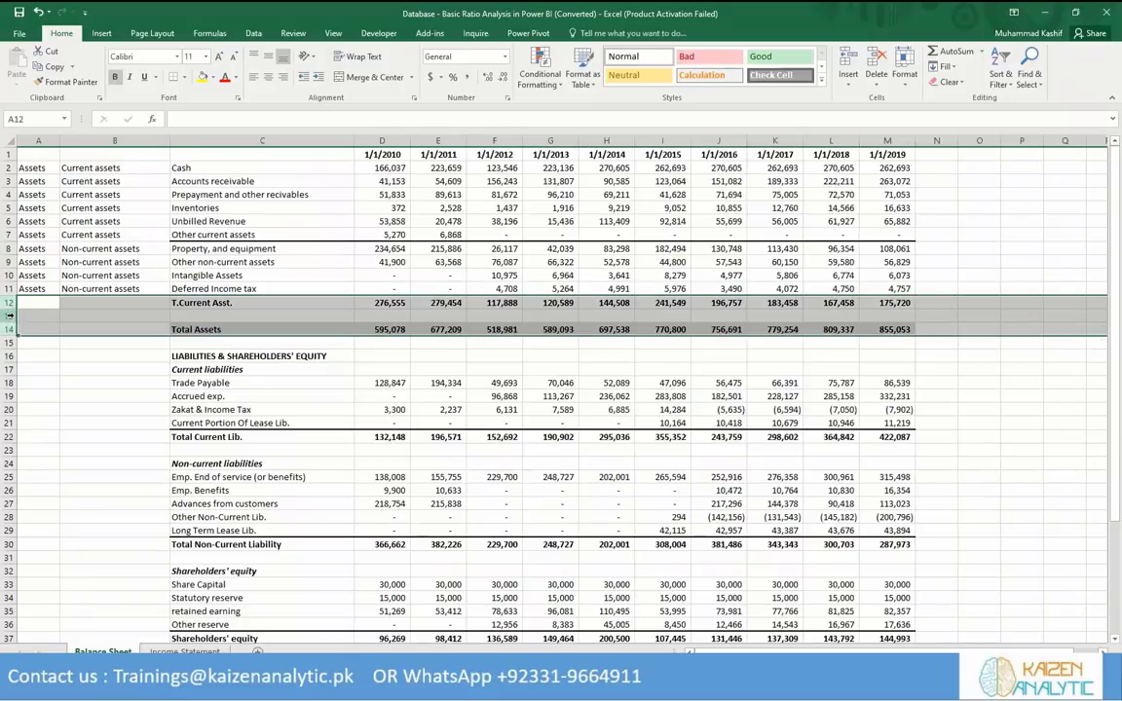
{"action": "right_click", "coordinate": [9, 316]}
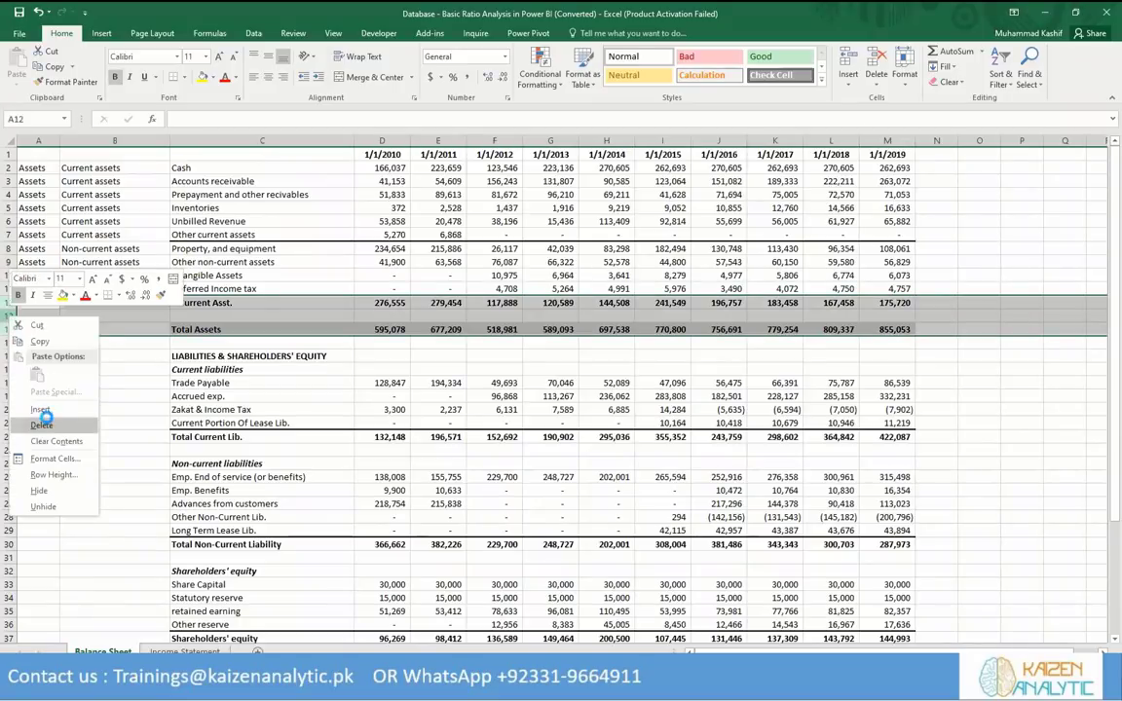
{"action": "left_click", "coordinate": [48, 415]}
{"action": "left_click", "coordinate": [62, 355]}
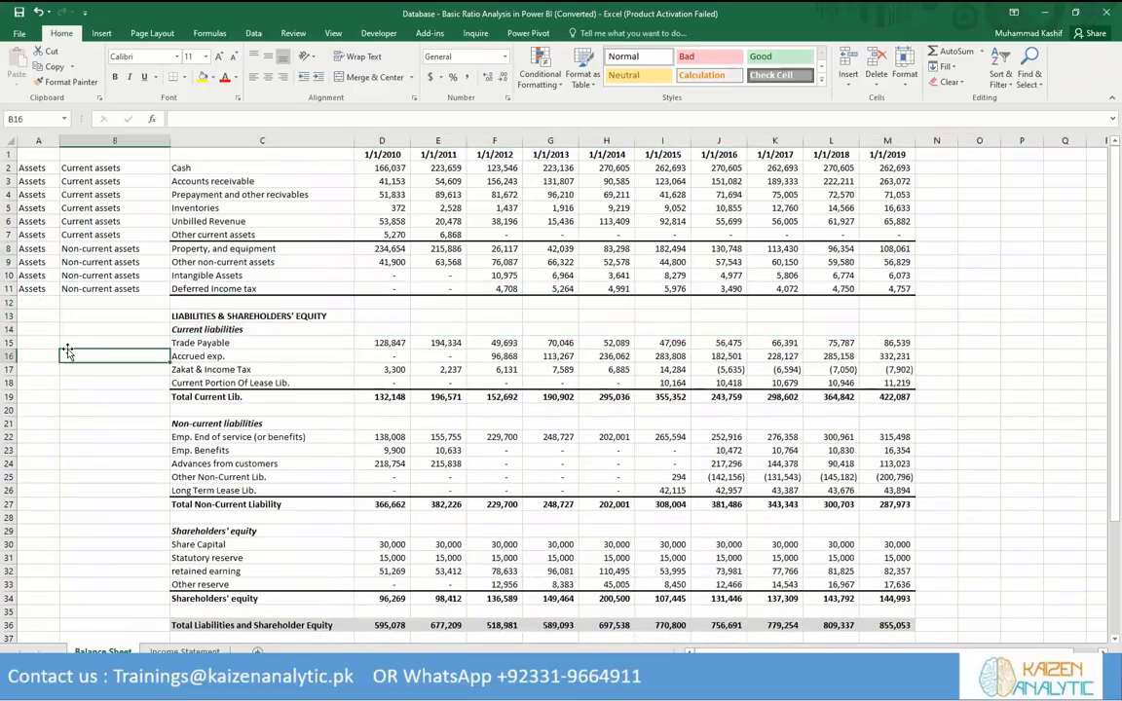
Copy the Total Liabilities and Shareholder Equity label from C36 into A13:A34.
{"action": "left_click", "coordinate": [11, 302]}
{"action": "left_click", "coordinate": [114, 317]}
{"action": "key", "text": "Right"}
{"action": "key", "text": "Right"}
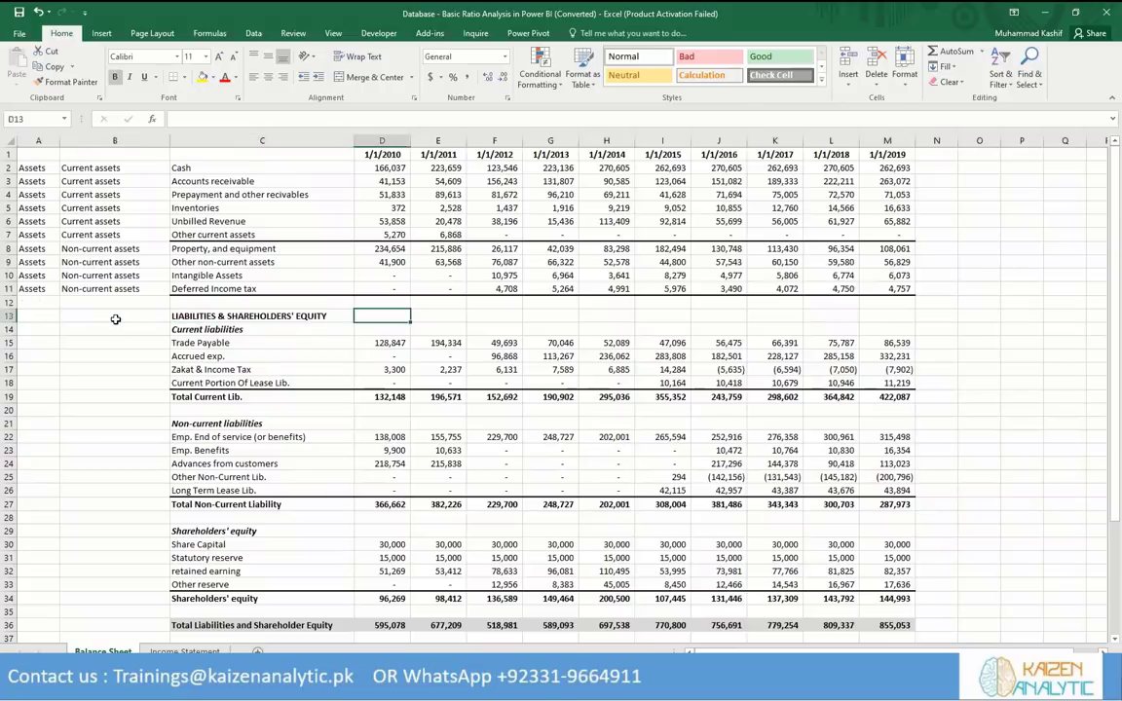
{"action": "key", "text": "ctrl+Down"}
{"action": "key", "text": "ctrl+Down"}
{"action": "key", "text": "ctrl+Down"}
{"action": "key", "text": "ctrl+Down"}
{"action": "key", "text": "ctrl+Down"}
{"action": "key", "text": "ctrl+Down"}
{"action": "key", "text": "ctrl+Down"}
{"action": "key", "text": "Left"}
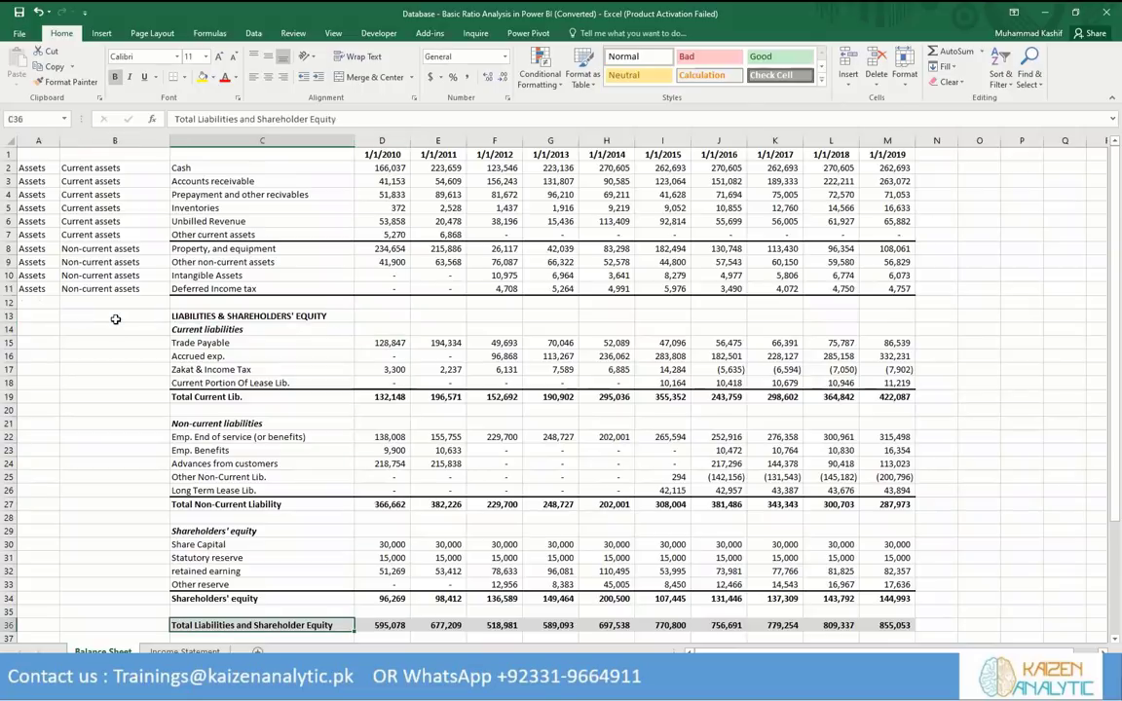
{"action": "key", "text": "ctrl+c"}
{"action": "key", "text": "Left"}
{"action": "key", "text": "Left"}
{"action": "key", "text": "Up"}
{"action": "key", "text": "Up"}
{"action": "key", "text": "Up"}
{"action": "key", "text": "Up"}
{"action": "key", "text": "Up"}
{"action": "key", "text": "Up"}
{"action": "key", "text": "Up"}
{"action": "key", "text": "Up"}
{"action": "key", "text": "Up"}
{"action": "key", "text": "Up"}
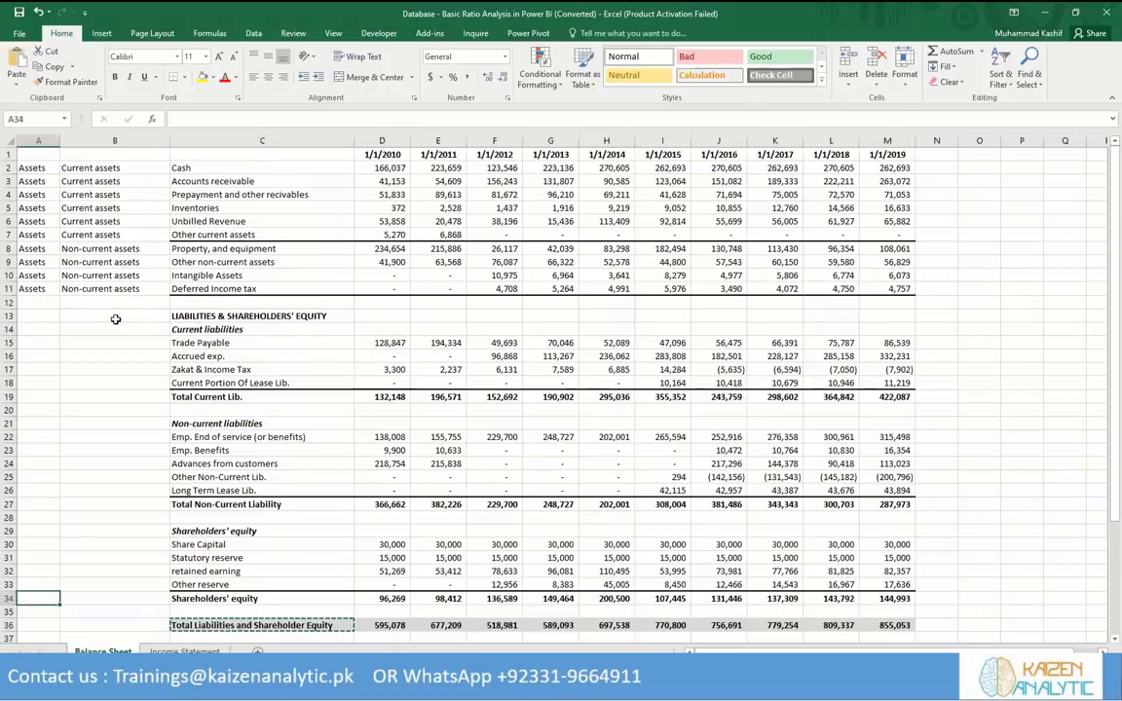
{"action": "key", "text": "Up"}
{"action": "key", "text": "Up"}
{"action": "key", "text": "Up"}
{"action": "key", "text": "Up"}
{"action": "key", "text": "Up"}
{"action": "key", "text": "Up"}
{"action": "key", "text": "Up"}
{"action": "key", "text": "Up"}
{"action": "key", "text": "Up"}
{"action": "key", "text": "Up"}
{"action": "key", "text": "Up"}
{"action": "key", "text": "Up"}
{"action": "key", "text": "Up"}
{"action": "key", "text": "Up"}
{"action": "key", "text": "shift+Down"}
{"action": "key", "text": "shift+Down"}
{"action": "key", "text": "shift+Down"}
{"action": "key", "text": "shift+Down"}
{"action": "key", "text": "shift+Down"}
{"action": "key", "text": "shift+Down"}
{"action": "key", "text": "shift+Down"}
{"action": "key", "text": "shift+Down"}
{"action": "key", "text": "shift+Down"}
{"action": "key", "text": "shift+Down"}
{"action": "key", "text": "shift+Down"}
{"action": "key", "text": "shift+Down"}
{"action": "key", "text": "shift+Down"}
{"action": "key", "text": "shift+Down"}
{"action": "key", "text": "shift+Down"}
{"action": "key", "text": "shift+Down"}
{"action": "key", "text": "shift+Down"}
{"action": "key", "text": "shift+Down"}
{"action": "key", "text": "shift+Down"}
{"action": "key", "text": "shift+Down"}
{"action": "key", "text": "shift+Down"}
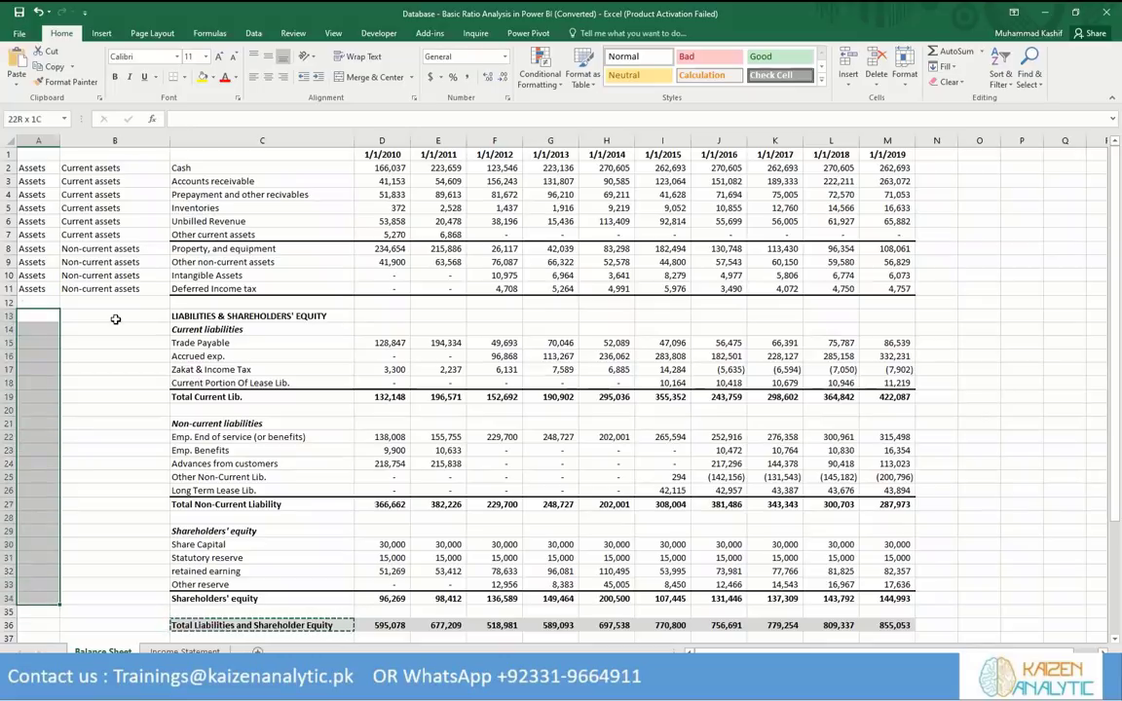
{"action": "key", "text": "ctrl+v"}
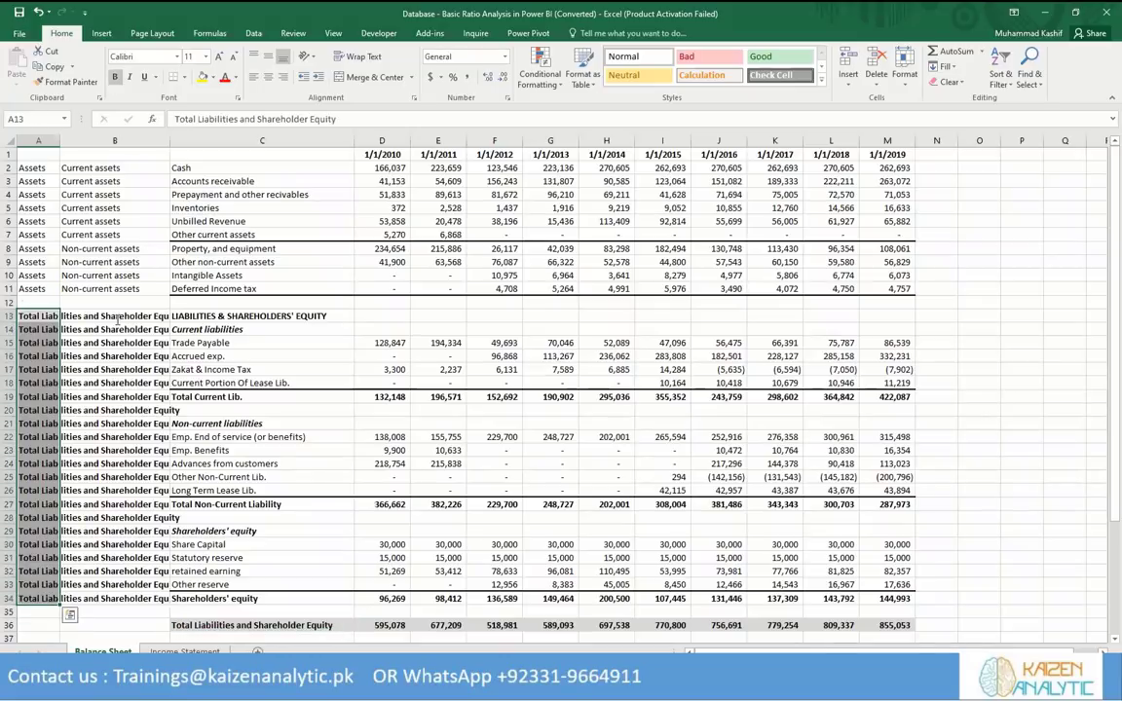
Shorten the label in A13 to Liabilities and Shareholder Equity.
{"action": "key", "text": "F2"}
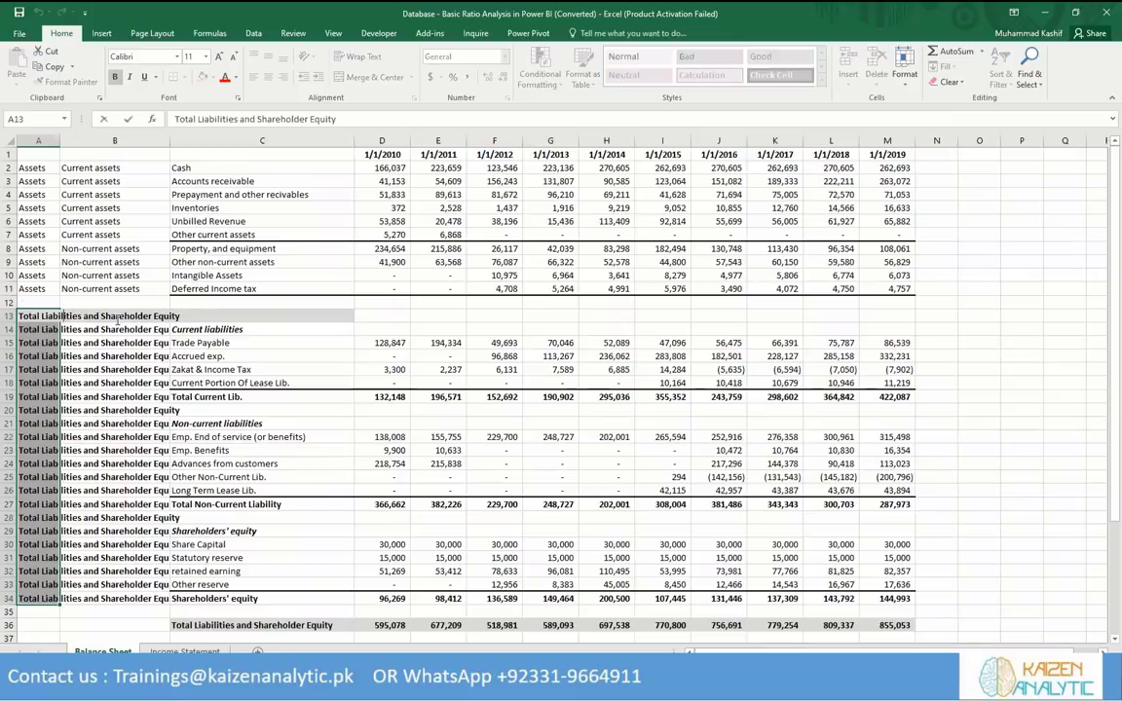
{"action": "key", "text": "Home"}
{"action": "key", "text": "Delete"}
{"action": "key", "text": "Delete"}
{"action": "key", "text": "Delete"}
{"action": "key", "text": "Delete"}
{"action": "key", "text": "Delete"}
{"action": "key", "text": "Delete"}
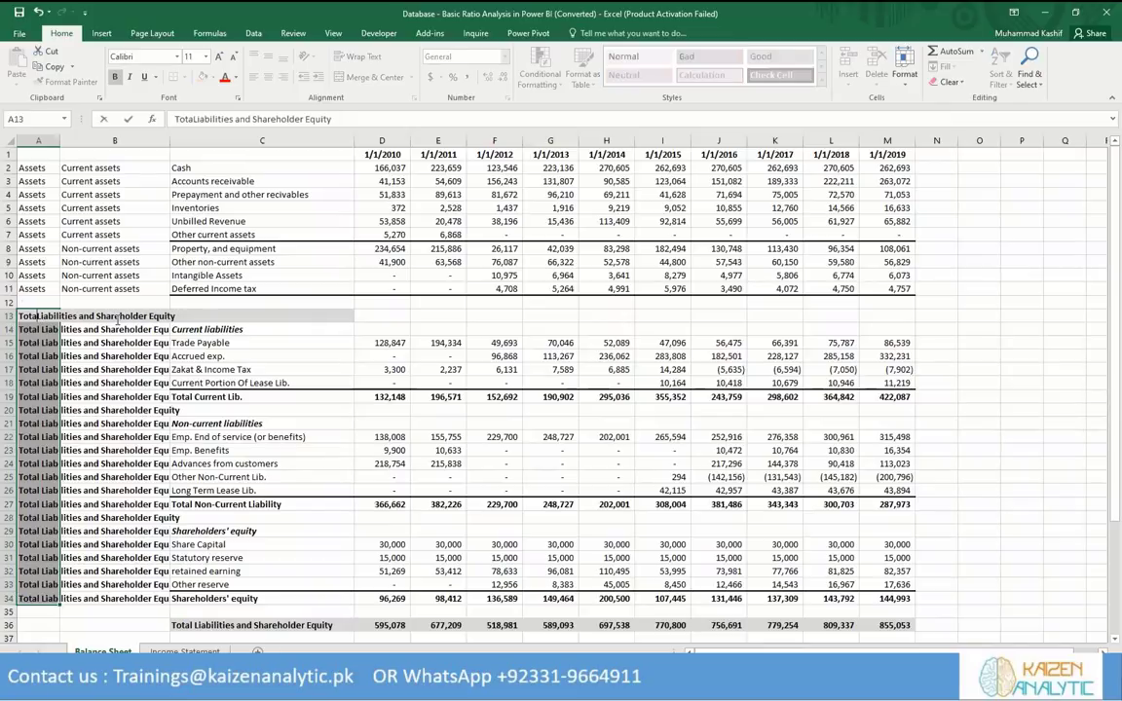
{"action": "key", "text": "Return"}
Copy the Liabilities and Shareholder Equity label from A13 over the cells down to A34.
{"action": "key", "text": "Up"}
{"action": "key", "text": "ctrl+c"}
{"action": "key", "text": "shift+Down"}
{"action": "key", "text": "shift+Down"}
{"action": "key", "text": "shift+Down"}
{"action": "key", "text": "shift+Down"}
{"action": "key", "text": "shift+Down"}
{"action": "key", "text": "shift+Down"}
{"action": "key", "text": "shift+Down"}
{"action": "key", "text": "shift+Down"}
{"action": "key", "text": "shift+Down"}
{"action": "key", "text": "shift+Down"}
{"action": "key", "text": "shift+Down"}
{"action": "key", "text": "shift+Down"}
{"action": "key", "text": "shift+Down"}
{"action": "key", "text": "shift+Down"}
{"action": "key", "text": "shift+Down"}
{"action": "key", "text": "shift+Down"}
{"action": "key", "text": "shift+Down"}
{"action": "key", "text": "shift+Down"}
{"action": "key", "text": "shift+Down"}
{"action": "key", "text": "shift+Down"}
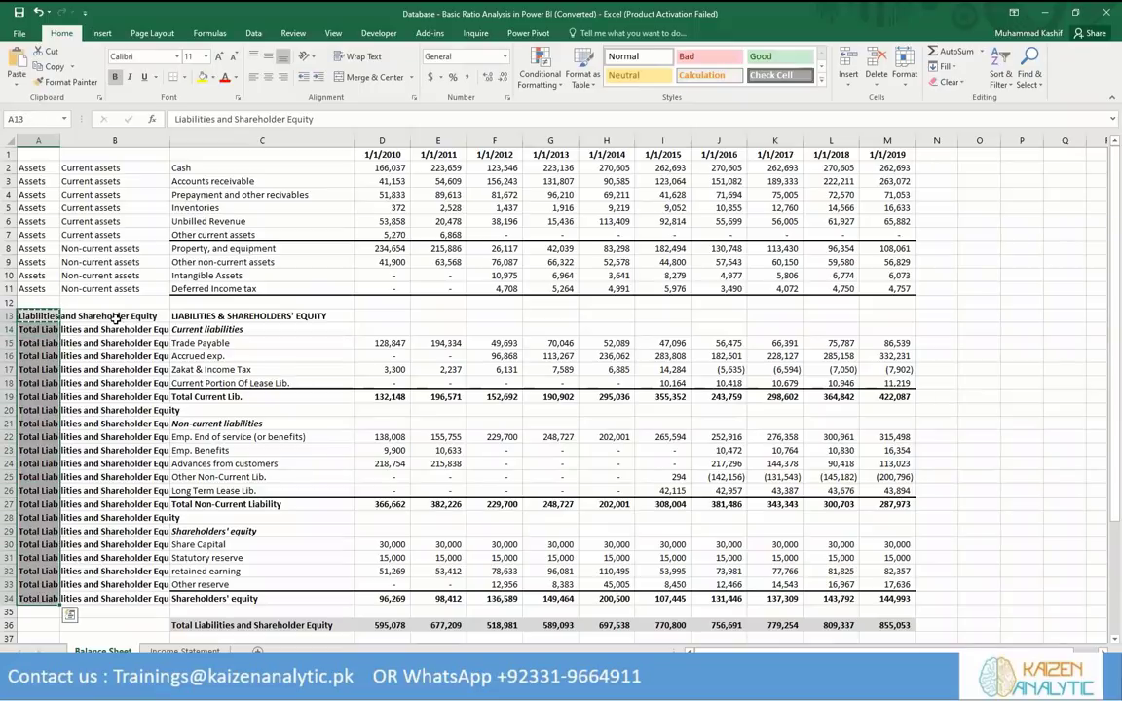
{"action": "key", "text": "ctrl+v"}
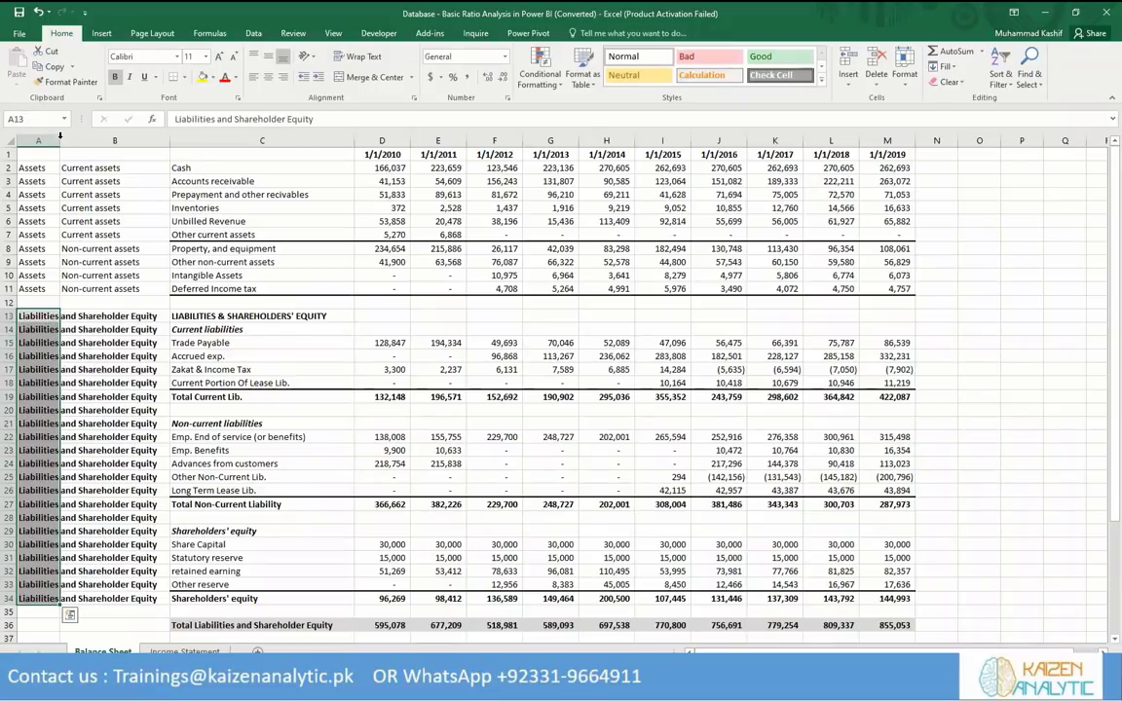
AutoFit column A to the width of the Liabilities and Shareholder Equity labels.
{"action": "key", "text": "alt+h"}
{"action": "key", "text": "o"}
{"action": "key", "text": "i"}
{"action": "left_click", "coordinate": [167, 322]}
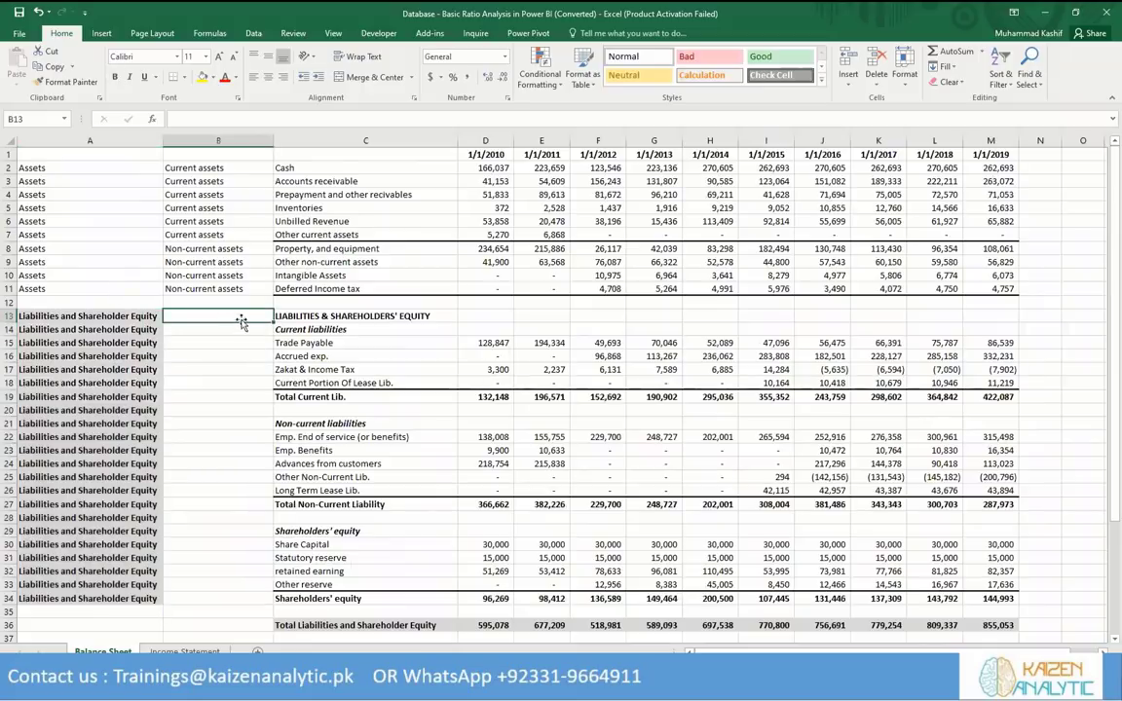
Copy the Current liabilities heading from C14 into B15:B18, beside Trade Payable through Current Portion Of Lease Lib.
{"action": "left_click", "coordinate": [310, 330]}
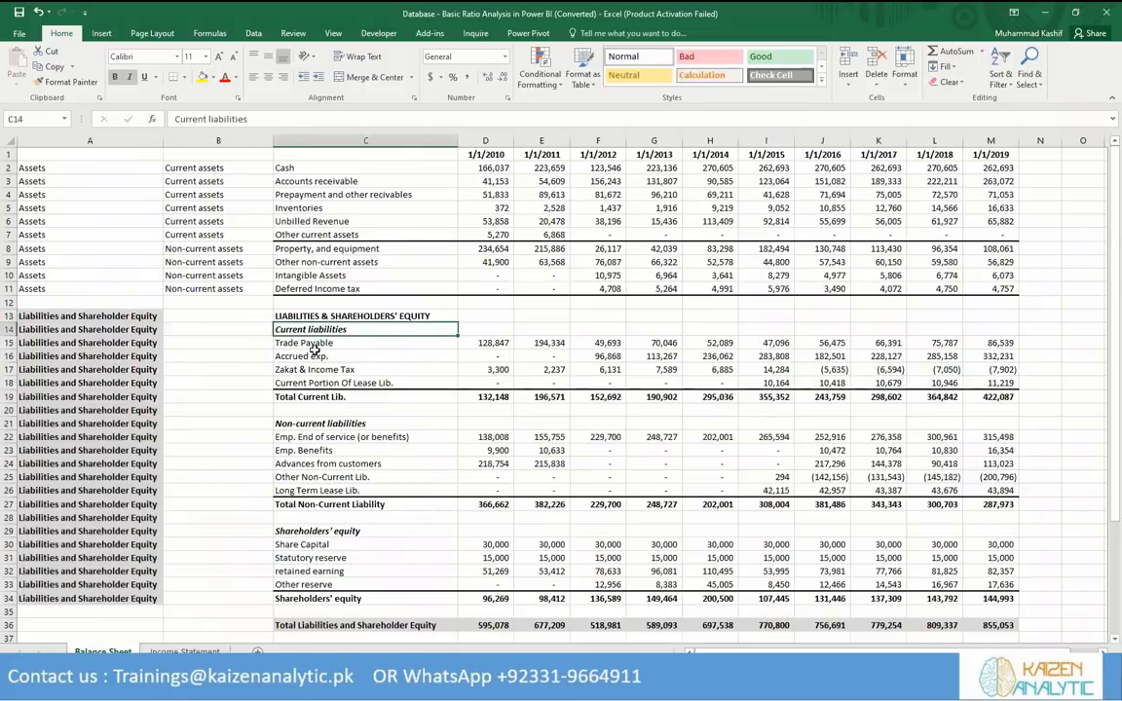
{"action": "key", "text": "ctrl+c"}
{"action": "key", "text": "Left"}
{"action": "key", "text": "Down"}
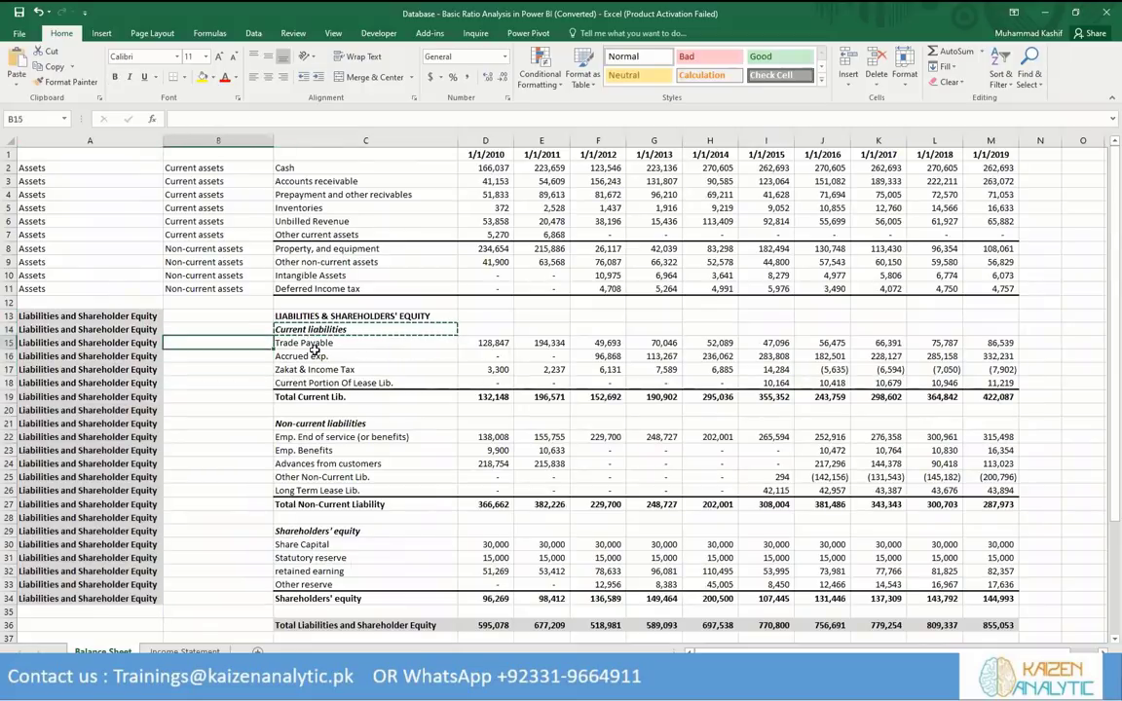
{"action": "key", "text": "shift+Down"}
{"action": "key", "text": "shift+Down"}
{"action": "key", "text": "shift+Down"}
{"action": "key", "text": "ctrl+v"}
{"action": "key", "text": "Return"}
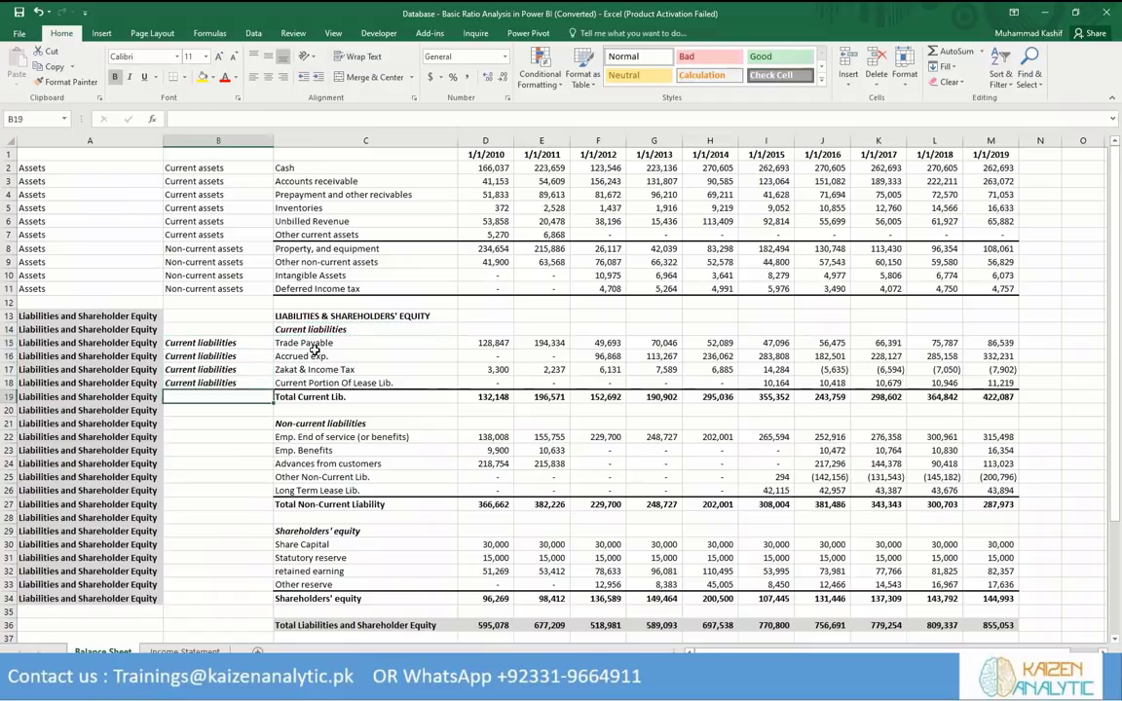
Copy the Non-current liabilities heading from C21 into B22:B26, beside its five line items.
{"action": "key", "text": "Right"}
{"action": "key", "text": "Down"}
{"action": "key", "text": "Down"}
{"action": "left_click_drag", "start_coordinate": [218, 436], "coordinate": [218, 490]}
{"action": "key", "text": "ctrl+v"}
Copy the Shareholders' equity heading from C29 into B30:B33, beside Share Capital through Other reserve.
{"action": "left_click", "coordinate": [315, 351]}
{"action": "key", "text": "Down"}
{"action": "key", "text": "Down"}
{"action": "key", "text": "Down"}
{"action": "key", "text": "Down"}
{"action": "key", "text": "Down"}
{"action": "key", "text": "Down"}
{"action": "key", "text": "Down"}
{"action": "key", "text": "Down"}
{"action": "key", "text": "Down"}
{"action": "key", "text": "Down"}
{"action": "key", "text": "Down"}
{"action": "key", "text": "Down"}
{"action": "key", "text": "Down"}
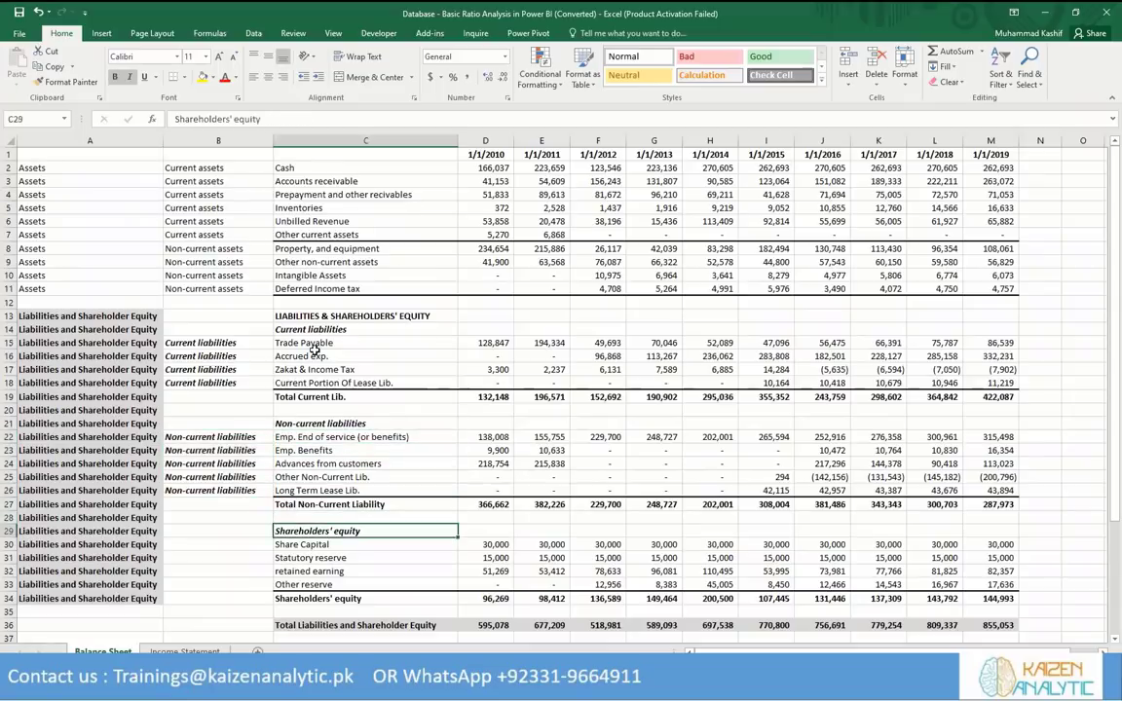
{"action": "key", "text": "ctrl+c"}
{"action": "key", "text": "Down"}
{"action": "key", "text": "Left"}
{"action": "key", "text": "shift+Down"}
{"action": "key", "text": "shift+Down"}
{"action": "key", "text": "shift+Down"}
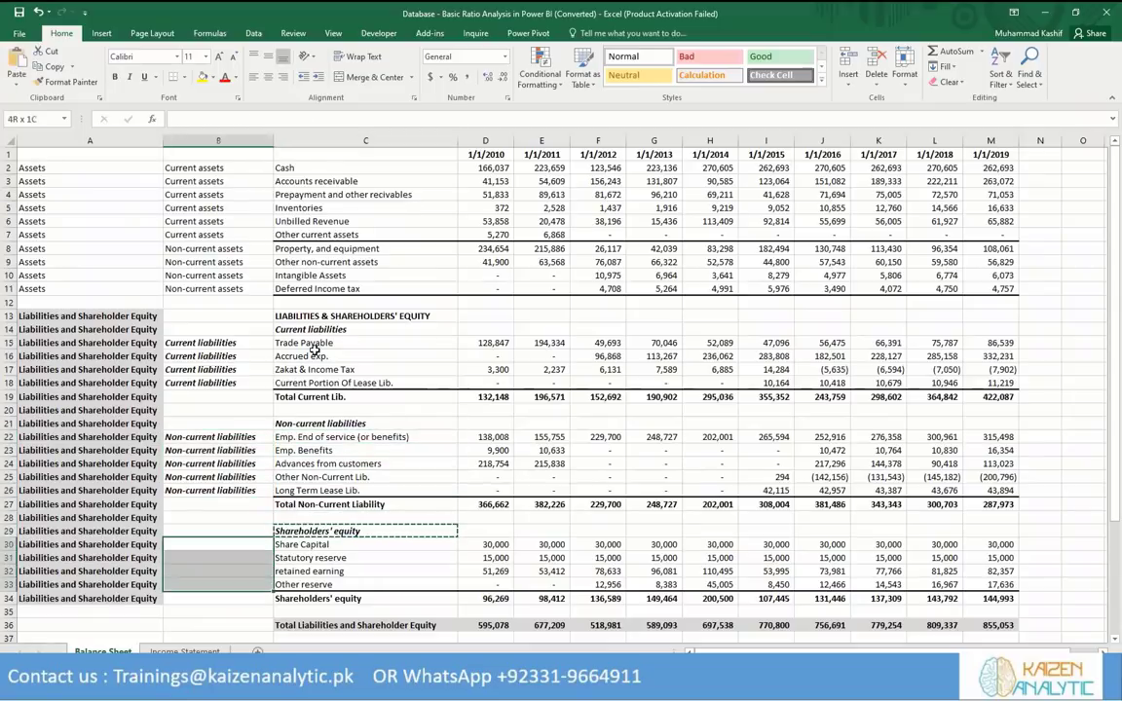
{"action": "key", "text": "ctrl+v"}
Delete rows 12 to 14, covering the blank row and the LIABILITIES & SHAREHOLDERS' EQUITY and Current liabilities headings.
{"action": "left_click", "coordinate": [336, 317]}
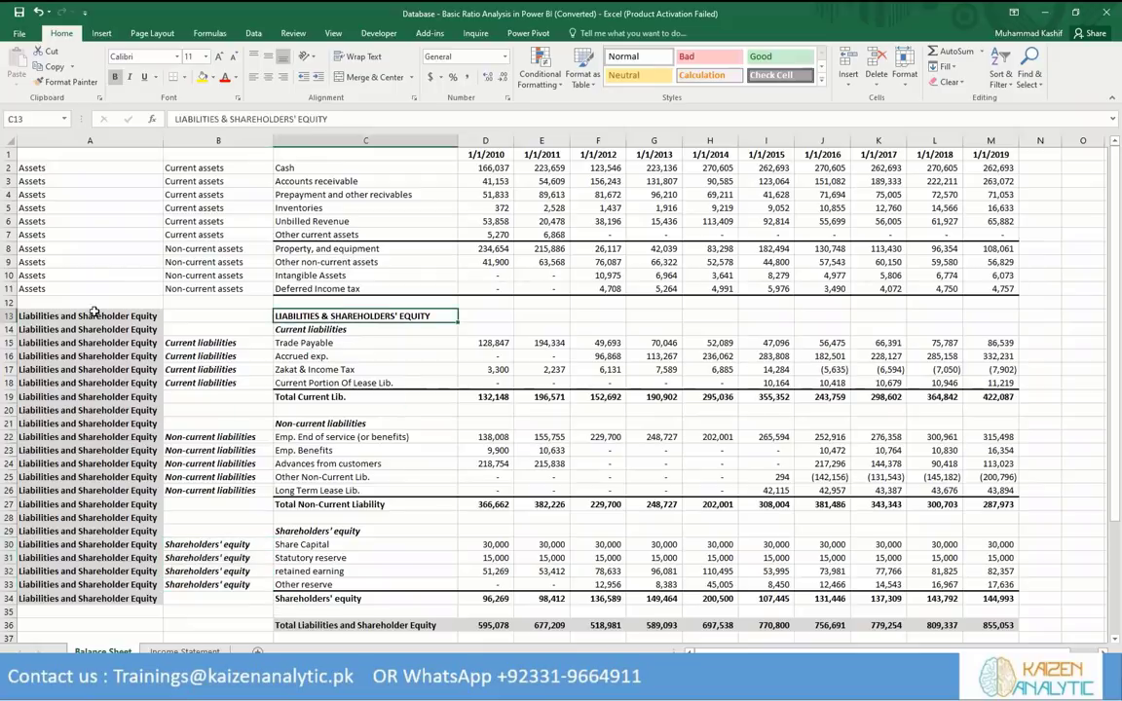
{"action": "left_click", "coordinate": [9, 302]}
{"action": "left_click_drag", "start_coordinate": [9, 306], "coordinate": [8, 323]}
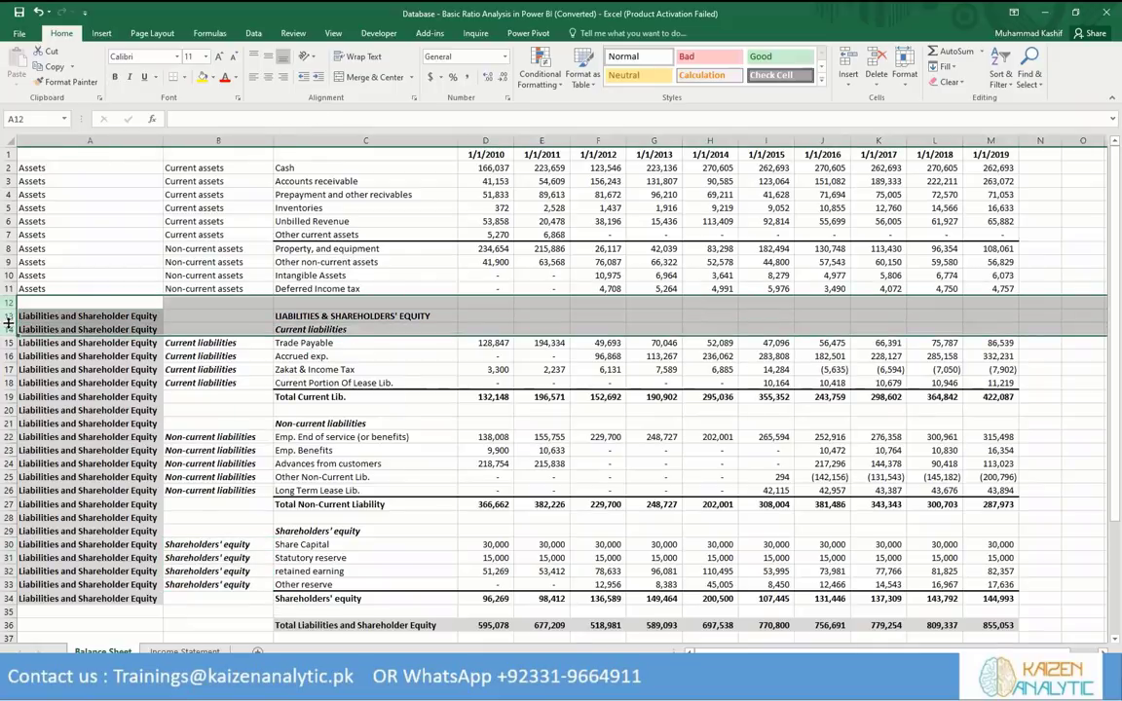
{"action": "right_click", "coordinate": [9, 322]}
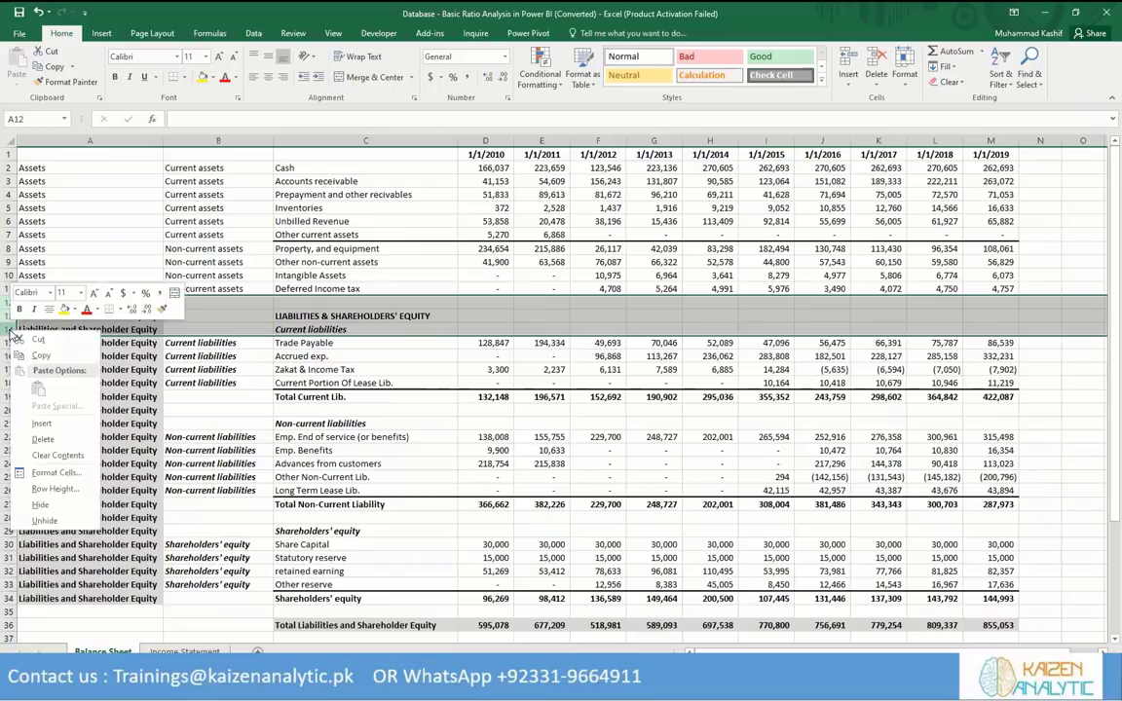
{"action": "left_click", "coordinate": [45, 439]}
{"action": "left_click", "coordinate": [218, 370]}
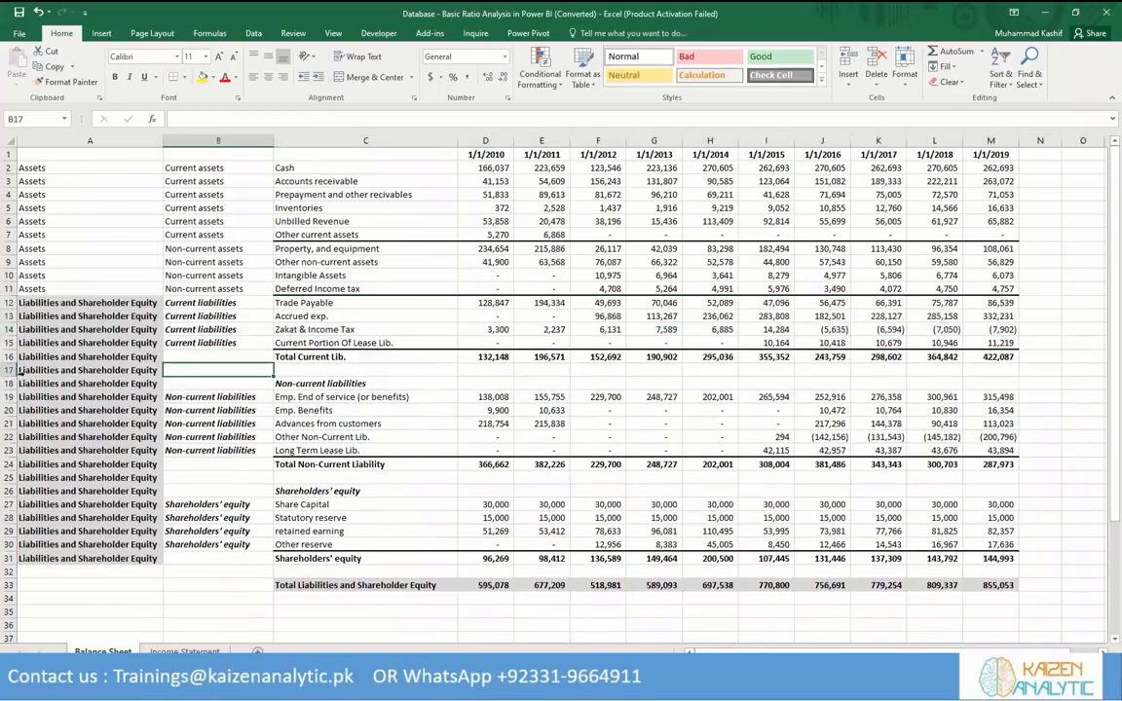
Delete rows 16 to 18, covering the Total Current Lib. subtotal, the blank row and the Non-current liabilities heading.
{"action": "left_click_drag", "start_coordinate": [9, 356], "coordinate": [9, 378]}
{"action": "right_click", "coordinate": [9, 378]}
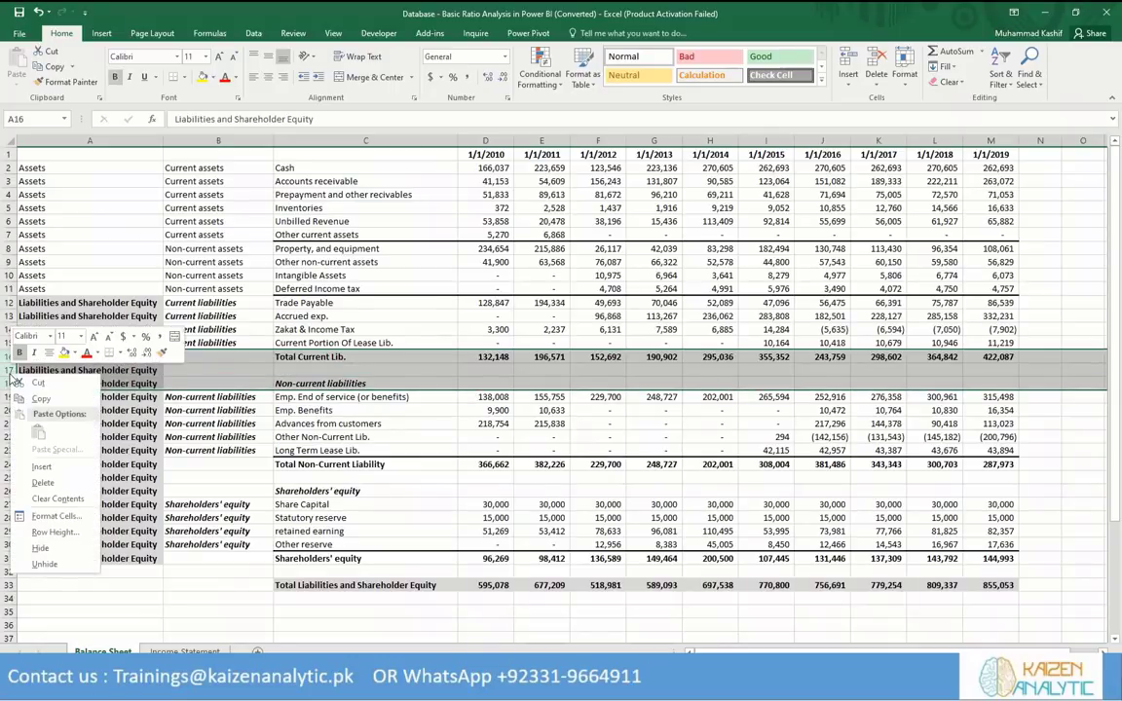
{"action": "key", "text": "Escape"}
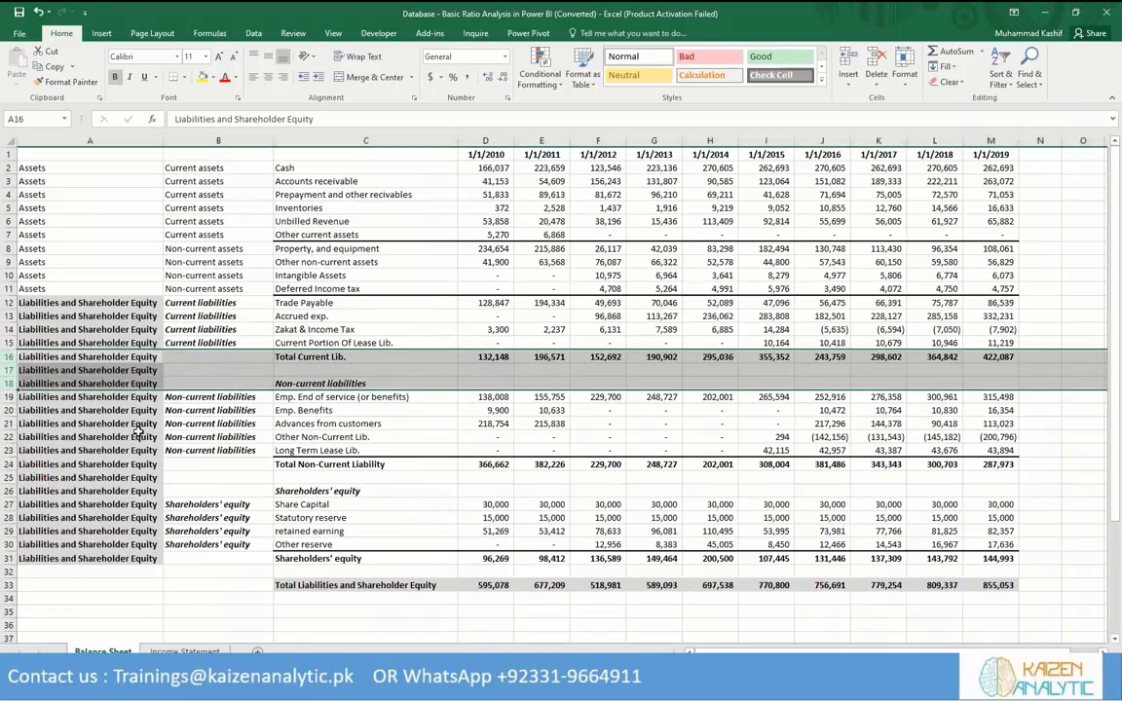
{"action": "key", "text": "ctrl+minus"}
{"action": "left_click", "coordinate": [176, 423]}
Delete rows 21 to 23, covering the Total Non-Current Liability subtotal, the blank row and the Shareholders' equity heading.
{"action": "left_click_drag", "start_coordinate": [8, 424], "coordinate": [6, 444]}
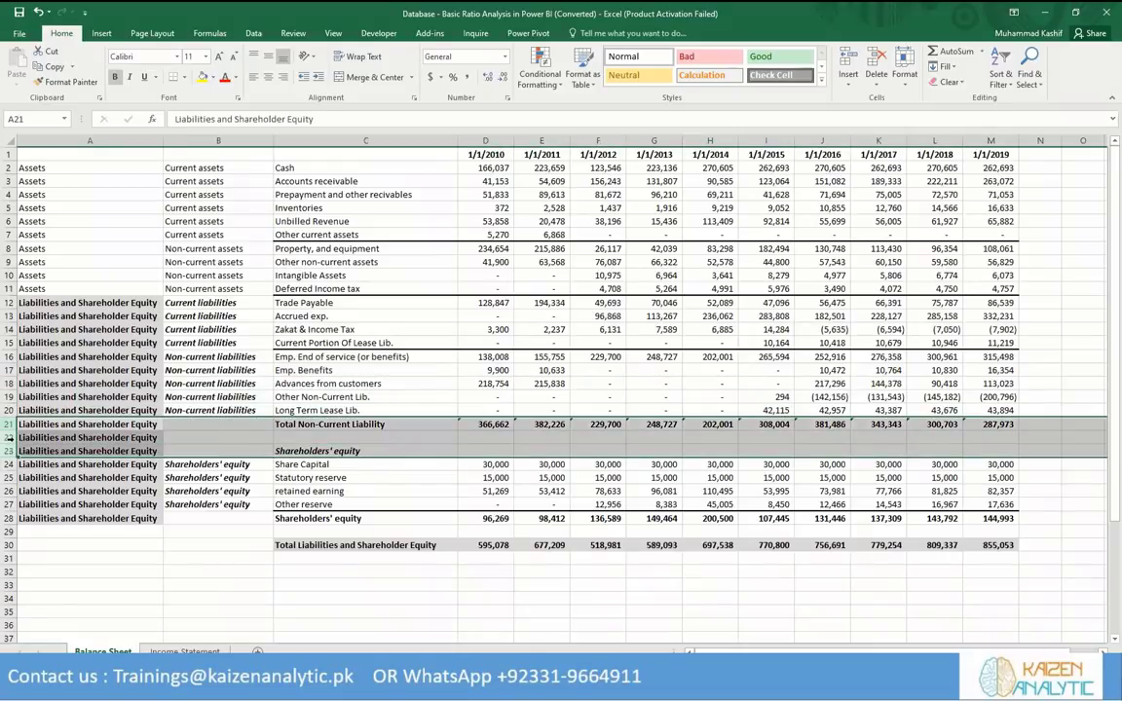
{"action": "right_click", "coordinate": [8, 443]}
{"action": "left_click", "coordinate": [34, 495]}
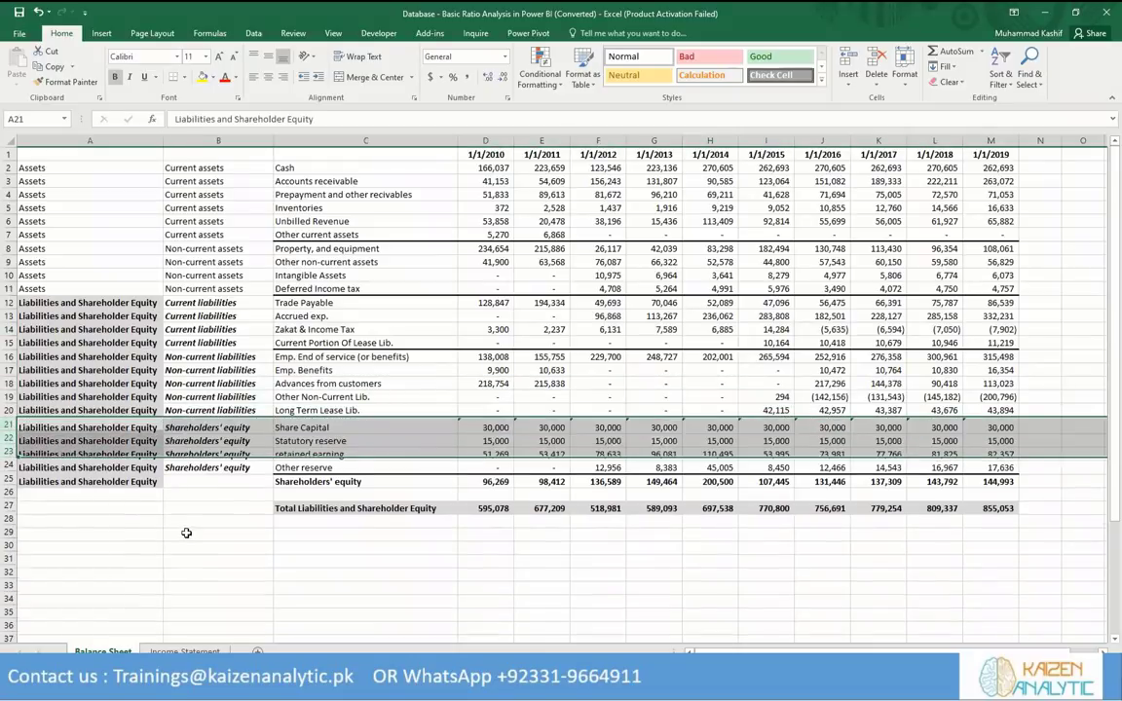
Delete rows 25 to 28, covering the Shareholders' equity subtotal and the Total Liabilities and Shareholder Equity row.
{"action": "left_click_drag", "start_coordinate": [7, 478], "coordinate": [8, 507]}
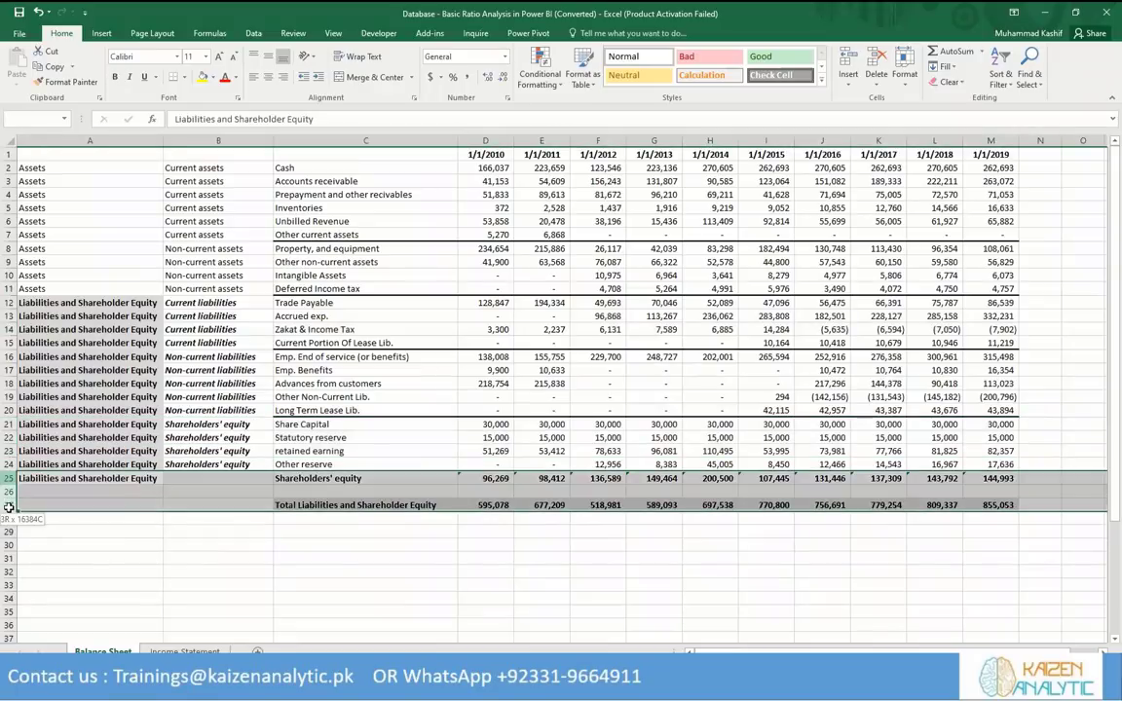
{"action": "right_click", "coordinate": [9, 502]}
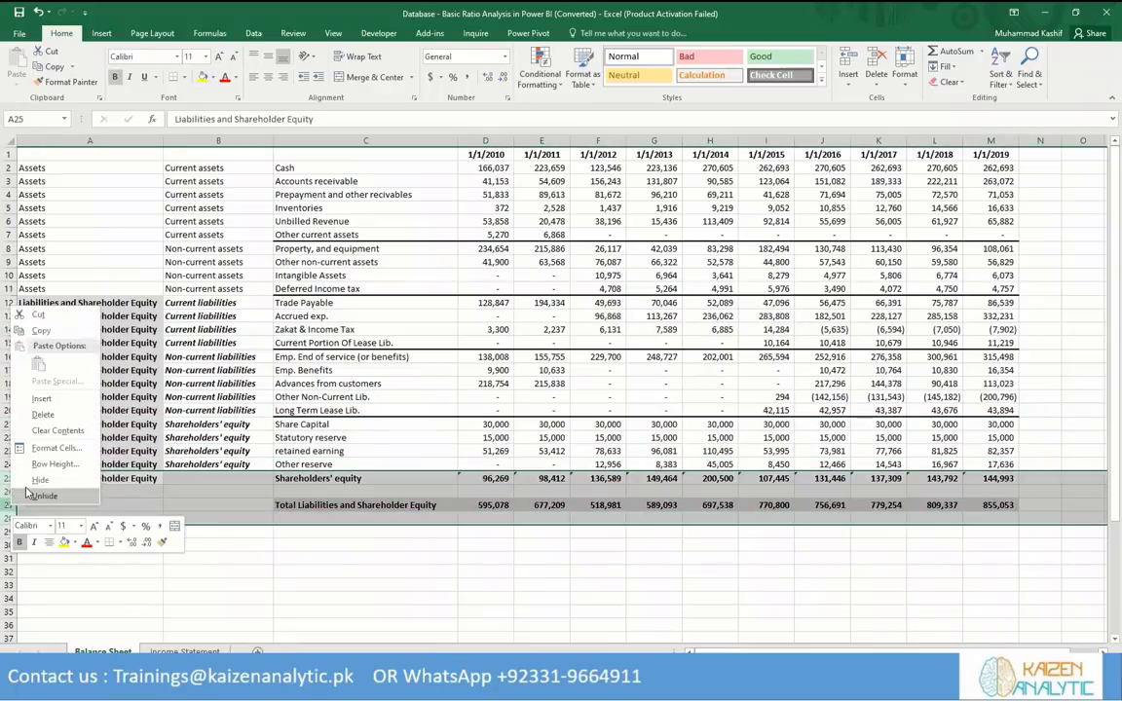
{"action": "left_click", "coordinate": [44, 415]}
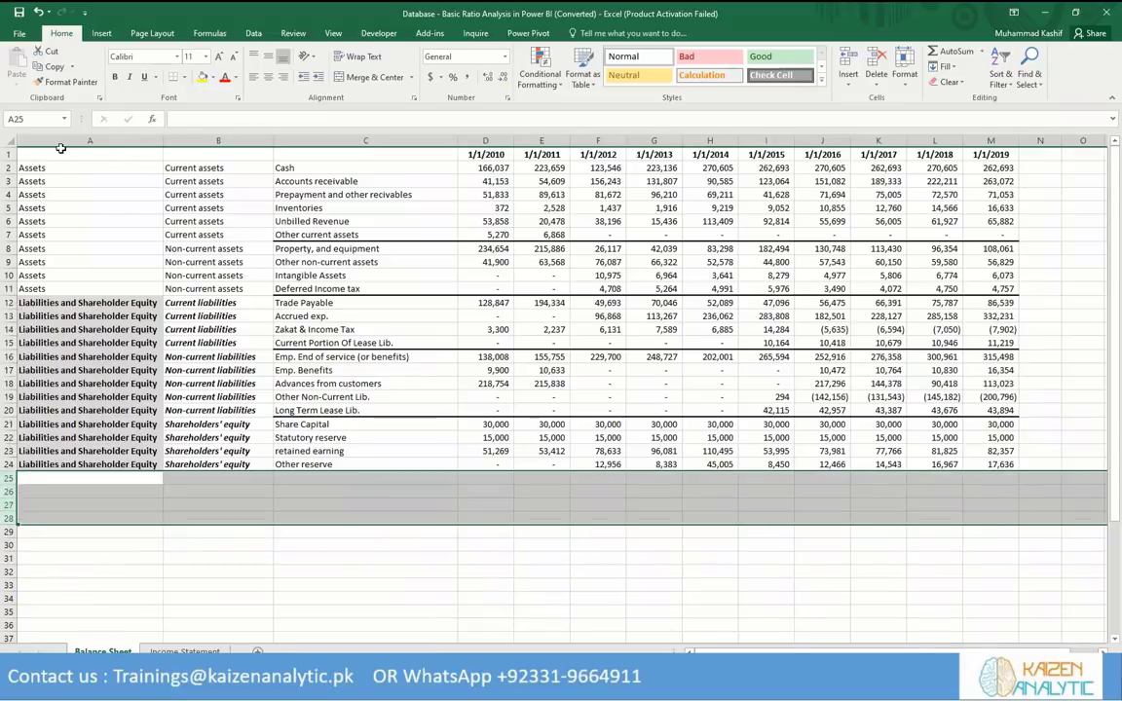
Copy the plain formatting of cell A2 onto the whole data range A2:M24 with Format Painter.
{"action": "left_click", "coordinate": [57, 169]}
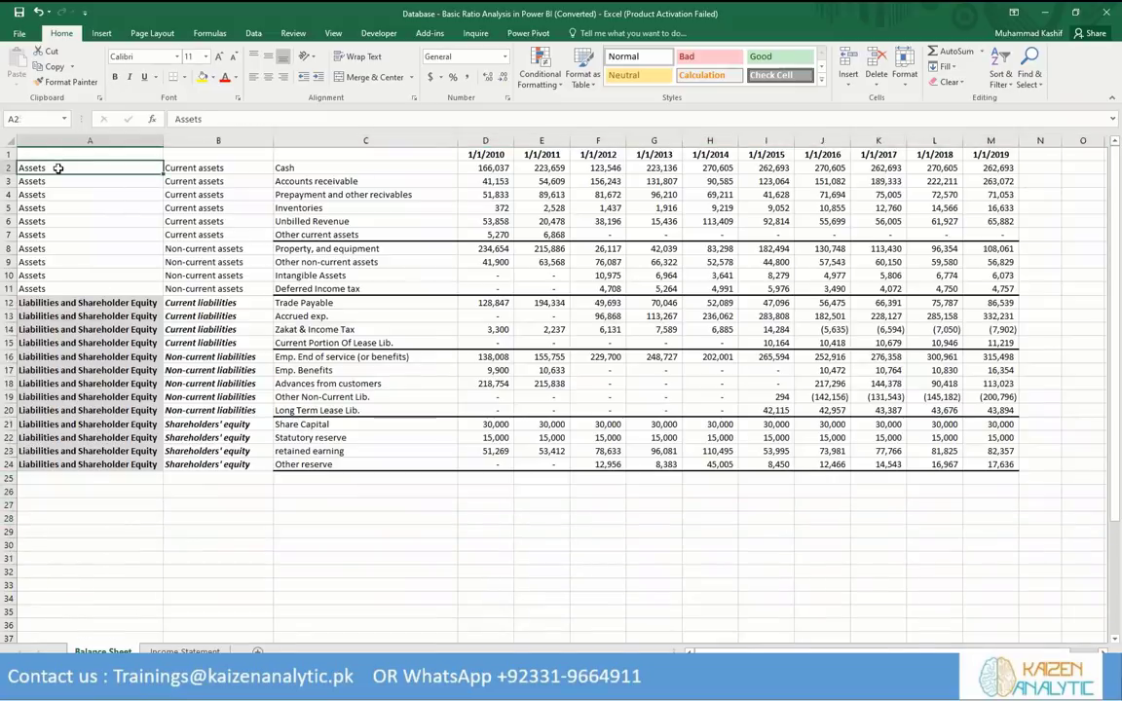
{"action": "left_click", "coordinate": [91, 85]}
{"action": "mouse_move", "coordinate": [88, 170]}
{"action": "left_mouse_down"}
{"action": "mouse_move", "coordinate": [528, 210]}
{"action": "mouse_move", "coordinate": [1001, 464]}
{"action": "left_mouse_up"}
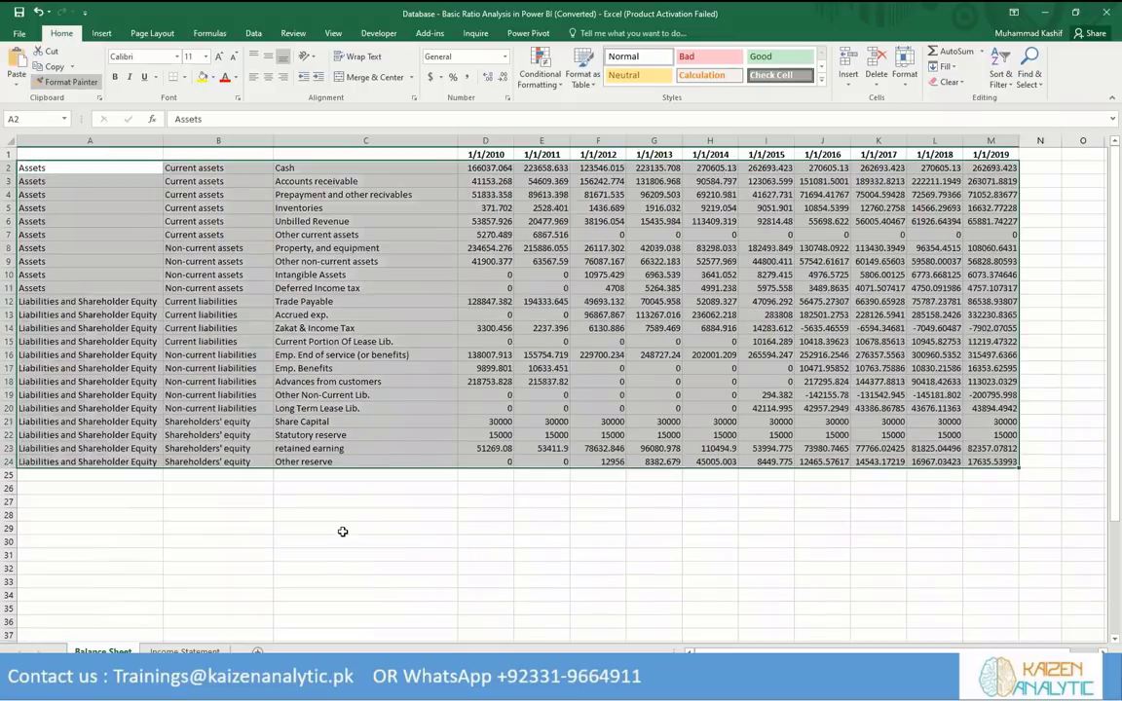
Format the yearly amounts in D2:M24 in comma style without decimals.
{"action": "mouse_move", "coordinate": [477, 167]}
{"action": "left_mouse_down"}
{"action": "mouse_move", "coordinate": [943, 333]}
{"action": "mouse_move", "coordinate": [1013, 390]}
{"action": "mouse_move", "coordinate": [1013, 466]}
{"action": "mouse_move", "coordinate": [998, 464]}
{"action": "left_mouse_up"}
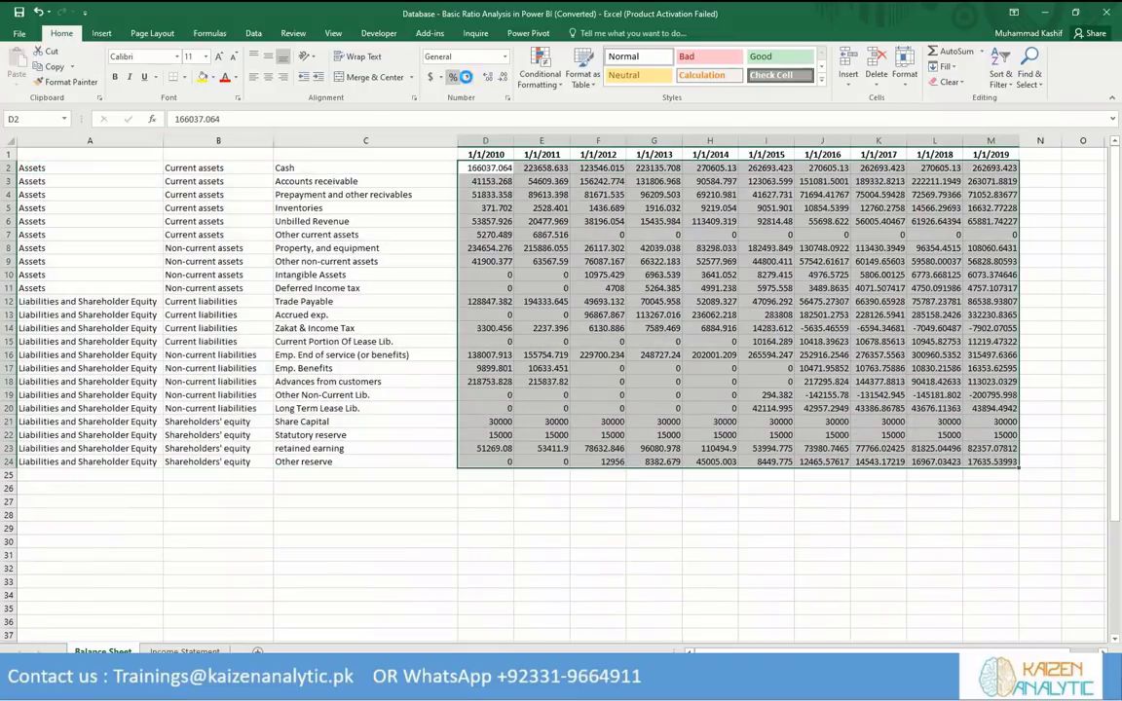
{"action": "left_click", "coordinate": [466, 77]}
{"action": "left_click", "coordinate": [504, 77]}
{"action": "left_click", "coordinate": [503, 76]}
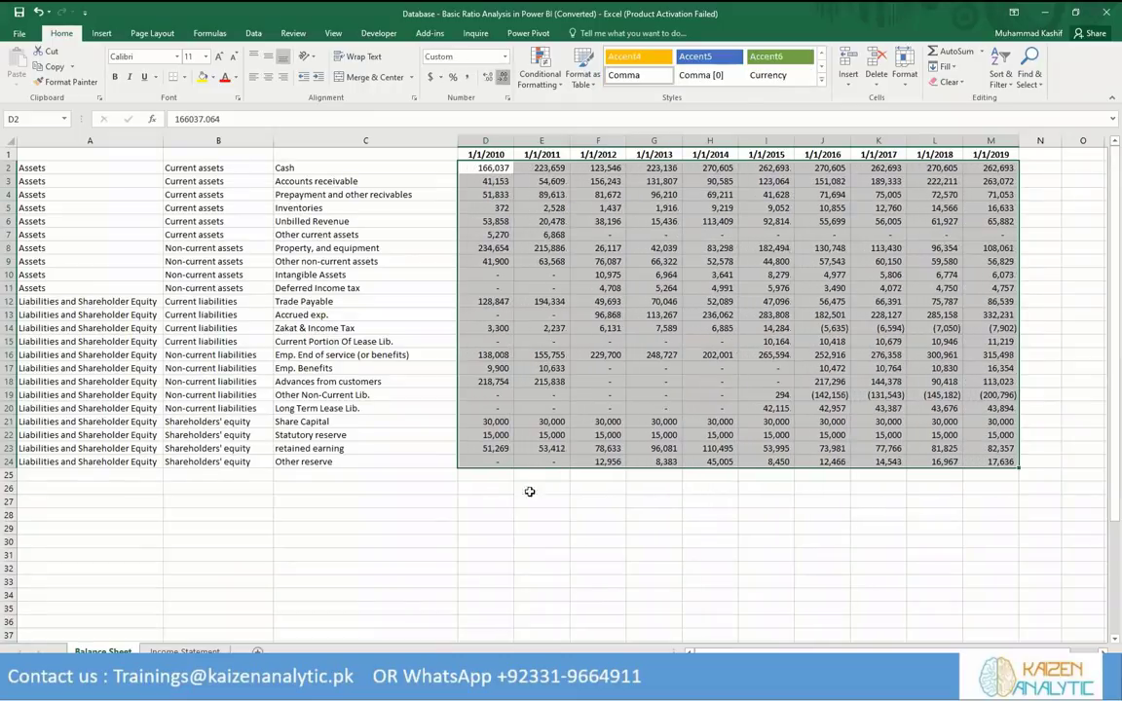
{"action": "left_click", "coordinate": [492, 542]}
Enter the header Level 1 in A1 and copy it into B1 and C1.
{"action": "left_click", "coordinate": [93, 154]}
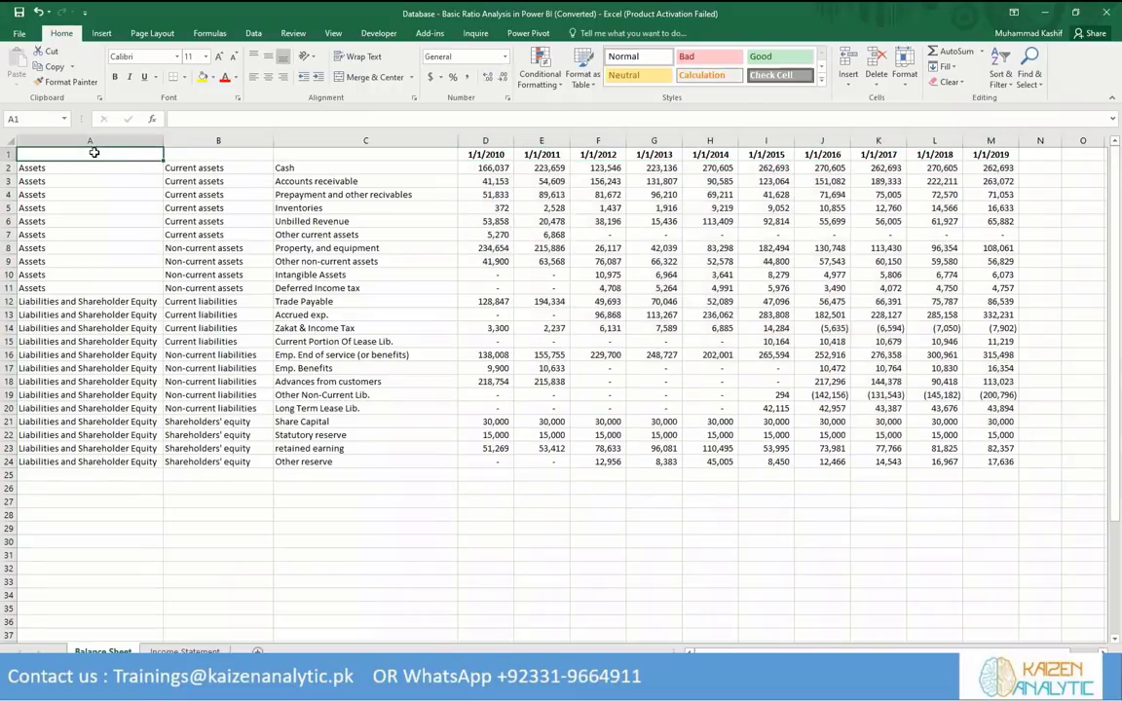
{"action": "type", "text": "Level"}
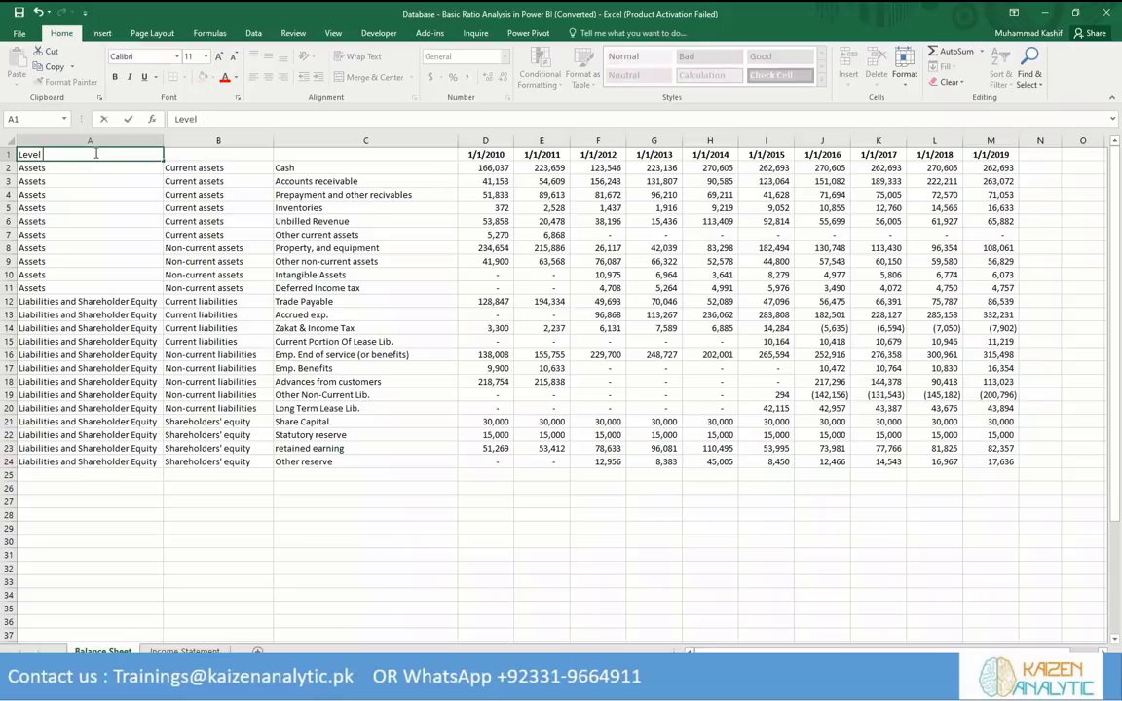
{"action": "type", "text": " 1"}
{"action": "key", "text": "ctrl+Return"}
{"action": "key", "text": "ctrl+c"}
{"action": "key", "text": "Right"}
{"action": "key", "text": "ctrl+v"}
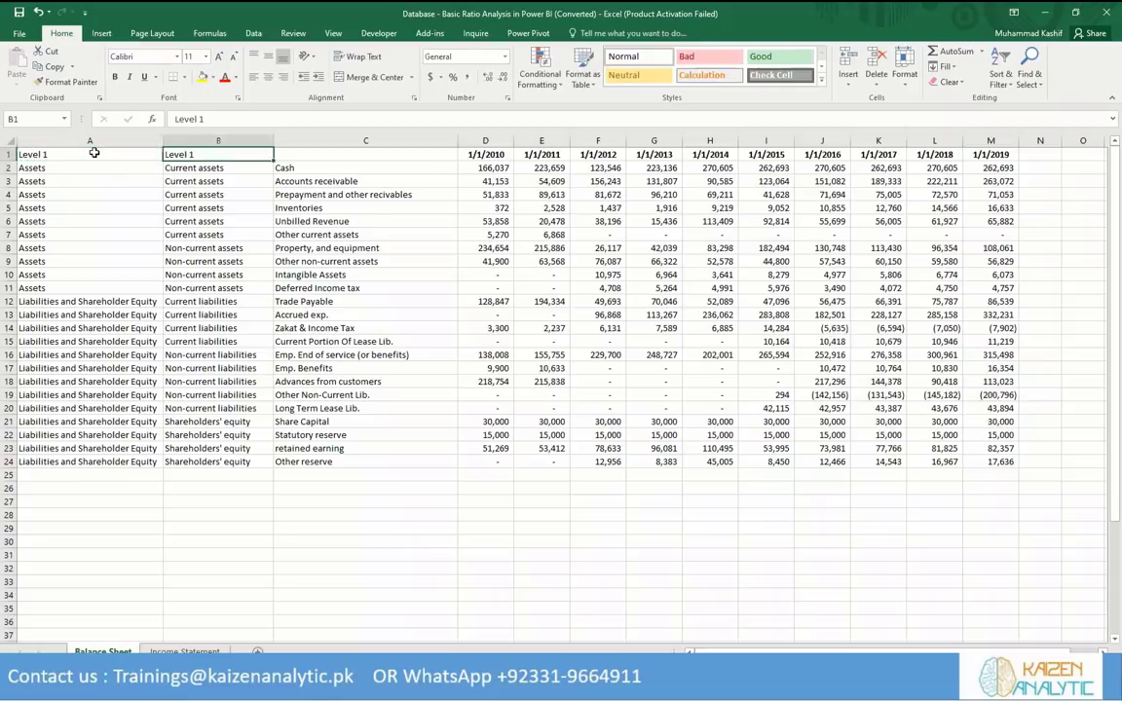
{"action": "key", "text": "Right"}
{"action": "key", "text": "ctrl+v"}
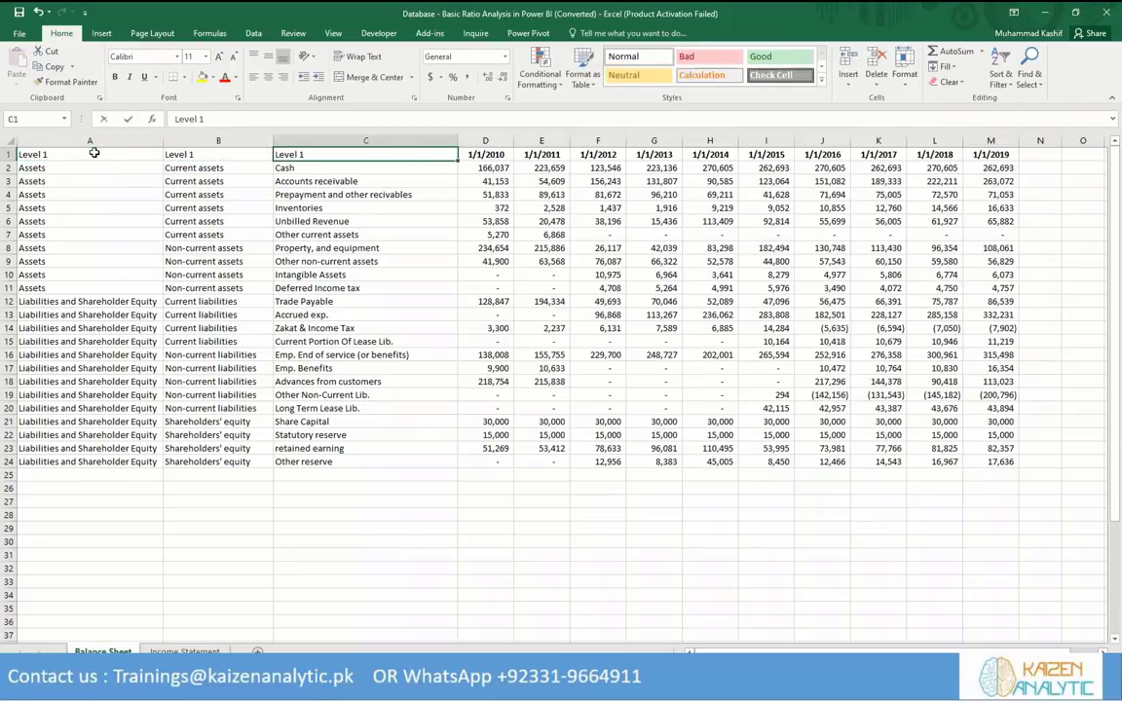
Change the header in C1 to Level 3 and the one in B1 to Level 2.
{"action": "key", "text": "F2"}
{"action": "type", "text": "3"}
{"action": "key", "text": "Return"}
{"action": "key", "text": "Up"}
{"action": "key", "text": "Left"}
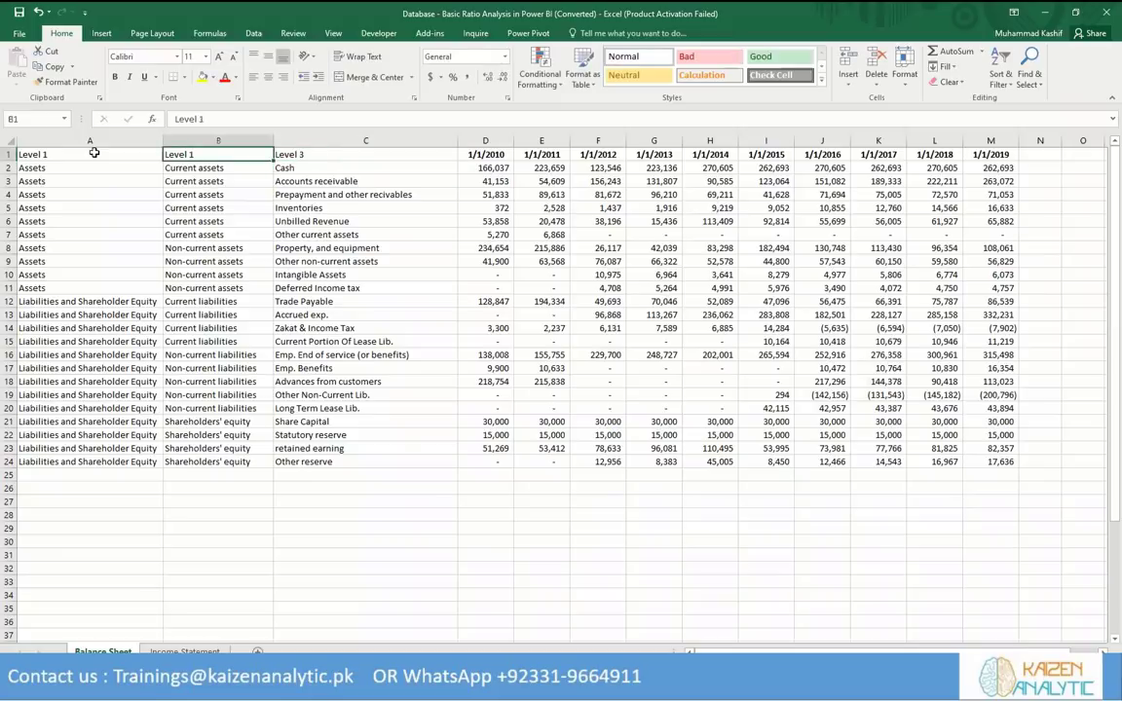
{"action": "key", "text": "F2"}
{"action": "key", "text": "BackSpace"}
{"action": "type", "text": "2"}
{"action": "key", "text": "Return"}
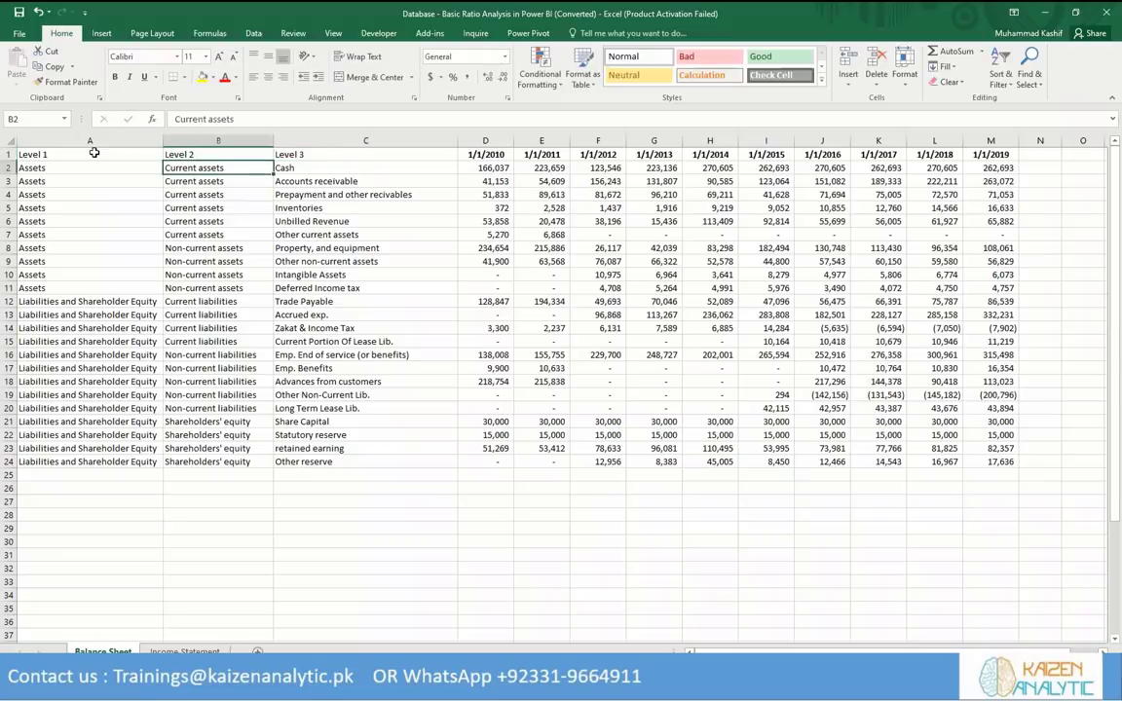
Convert the range A1:M24 into a table, using the first row as headers.
{"action": "left_click", "coordinate": [88, 158]}
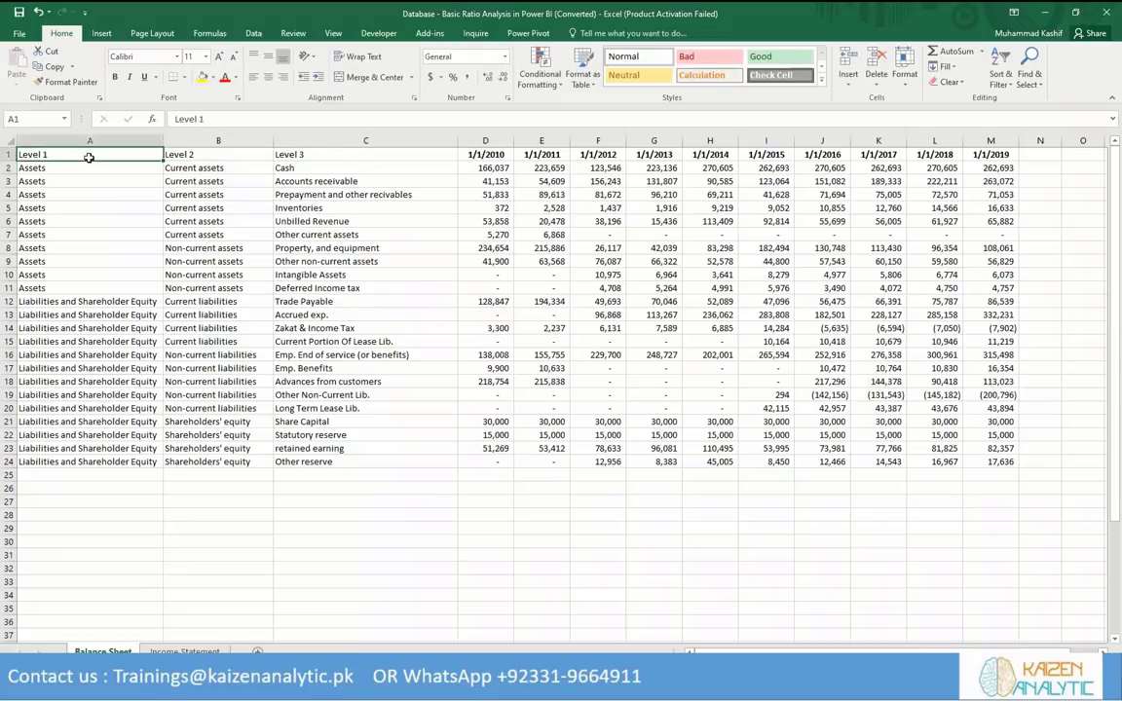
{"action": "key", "text": "ctrl+shift+Down"}
{"action": "key", "text": "ctrl+shift+Right"}
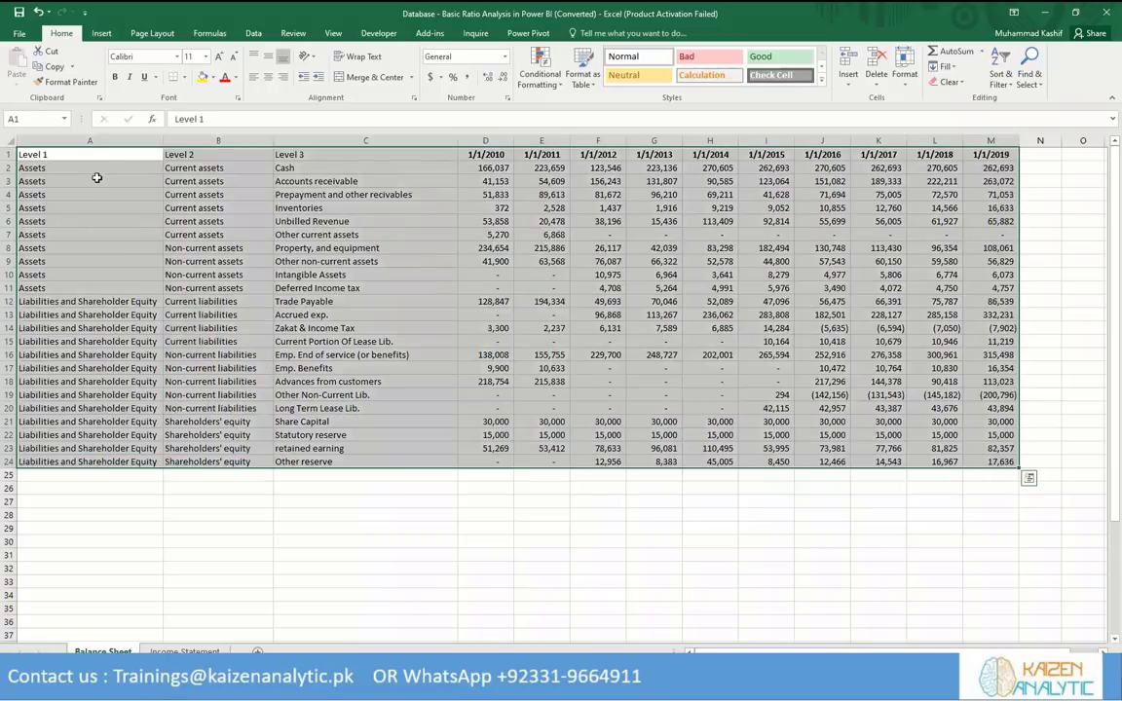
{"action": "left_click", "coordinate": [103, 35]}
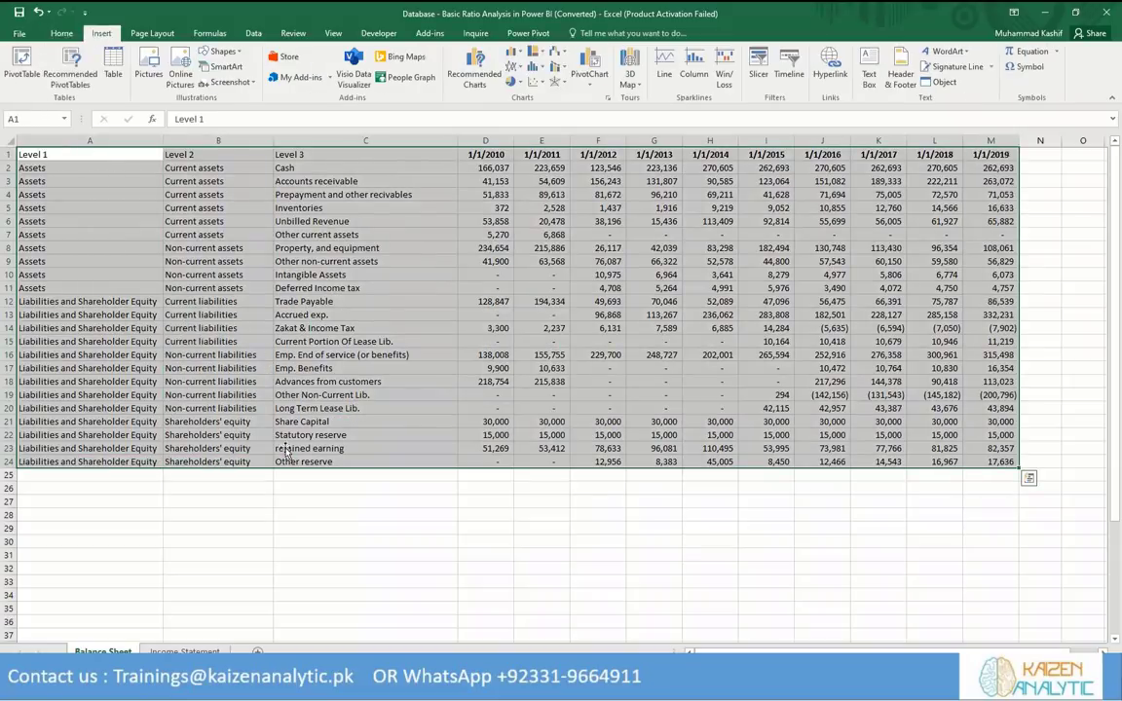
{"action": "left_click", "coordinate": [113, 67]}
{"action": "left_click", "coordinate": [273, 244]}
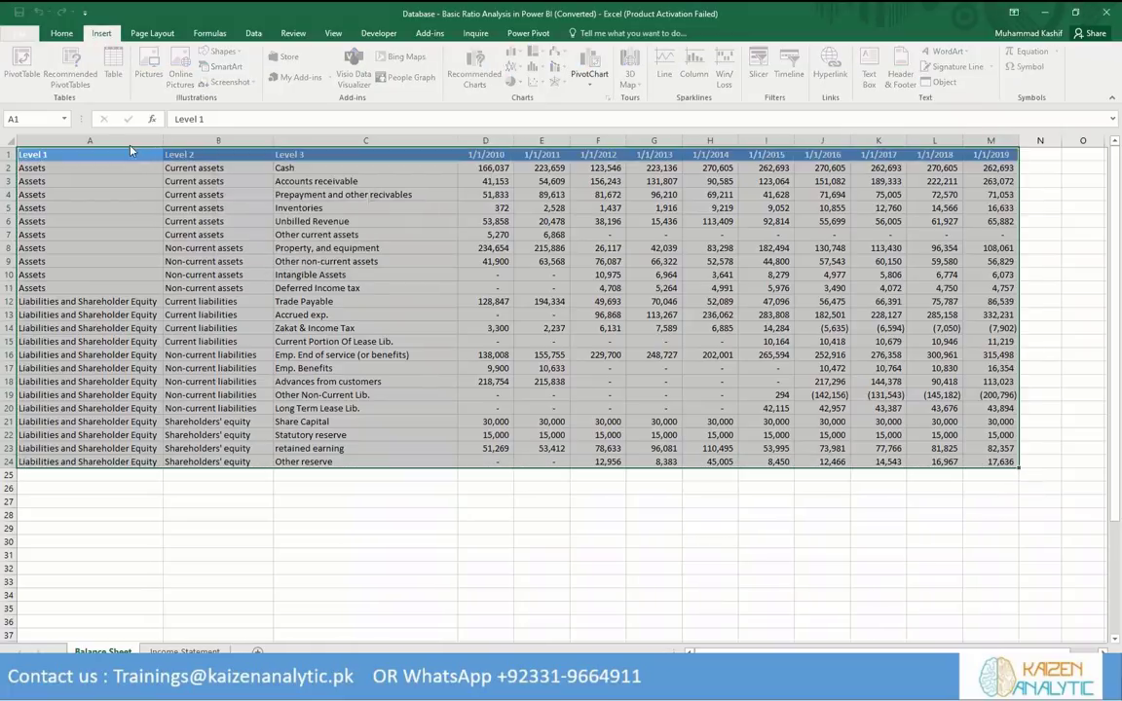
Name the new table Balance_Sheet.
{"action": "left_click", "coordinate": [52, 68]}
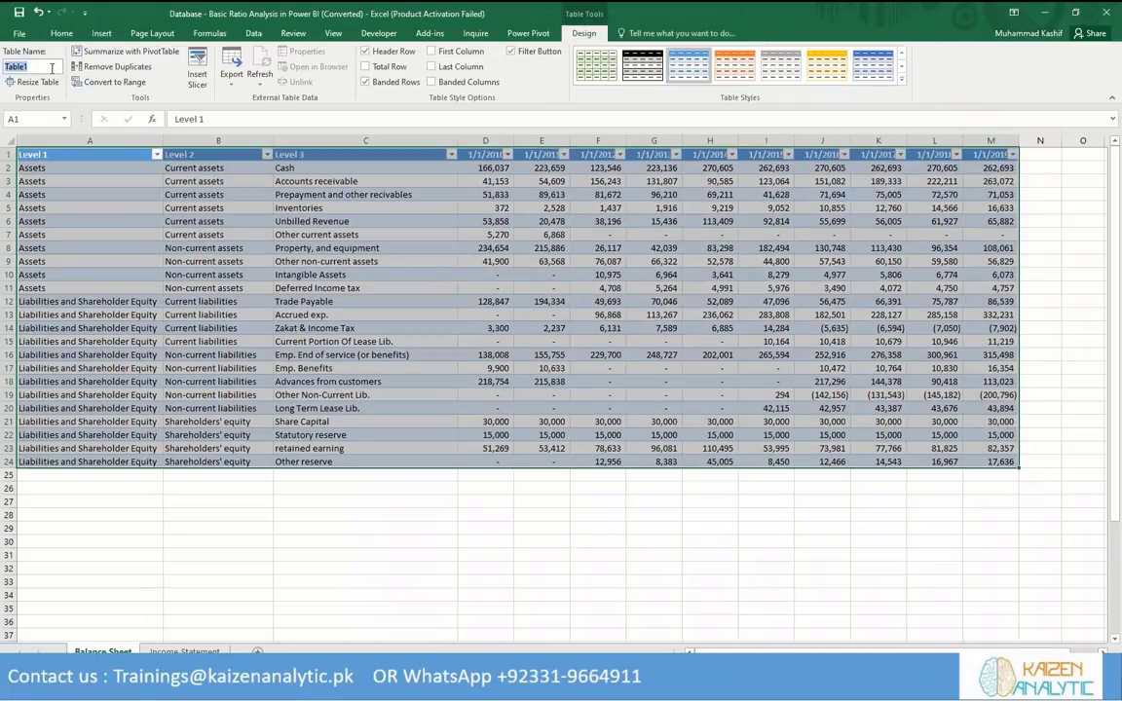
{"action": "type", "text": "Balance_Sheet"}
{"action": "left_click", "coordinate": [130, 195]}
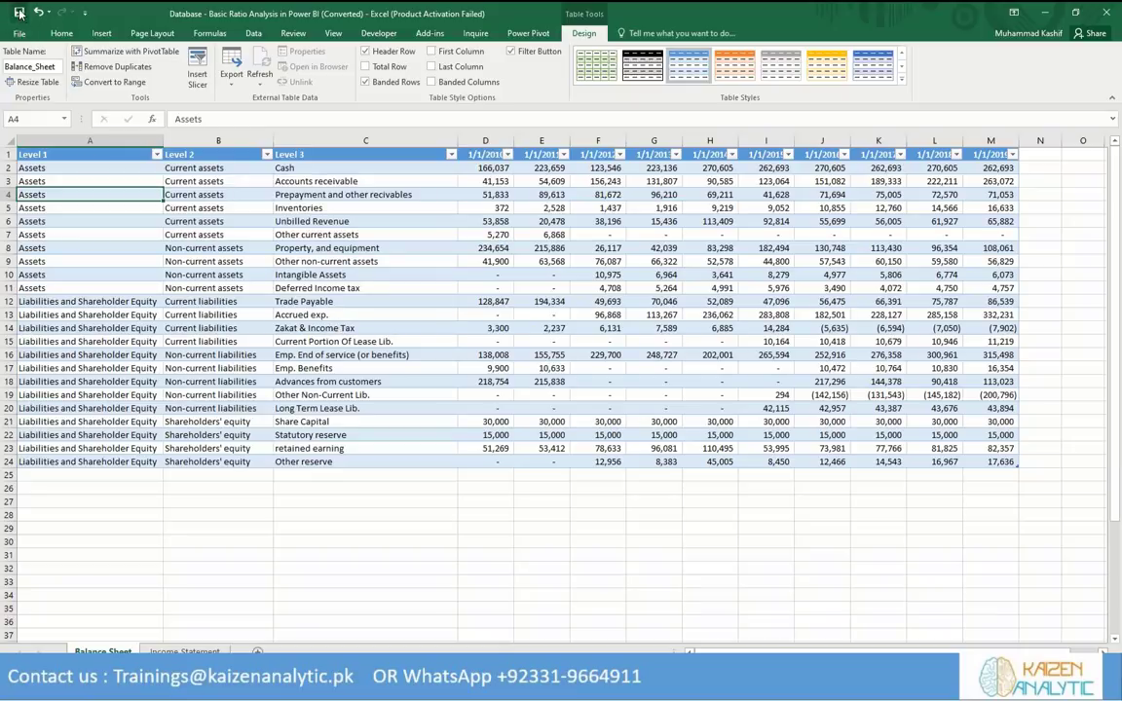
On the Income Statement worksheet, delete rows 1 and 2 holding the XYZ Company and Income Statement titles.
{"action": "key", "text": "ctrl+Page_Down"}
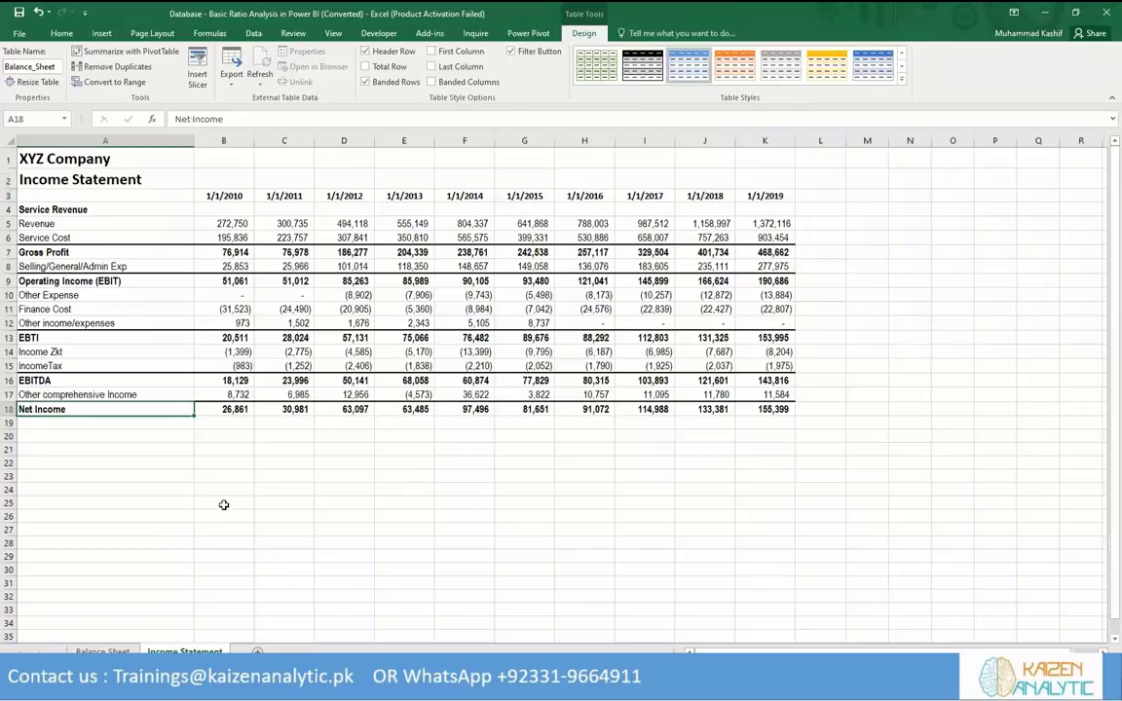
{"action": "left_click", "coordinate": [223, 506]}
{"action": "mouse_move", "coordinate": [16, 153]}
{"action": "left_mouse_down"}
{"action": "mouse_move", "coordinate": [20, 177]}
{"action": "mouse_move", "coordinate": [9, 160]}
{"action": "mouse_move", "coordinate": [10, 173]}
{"action": "left_mouse_up"}
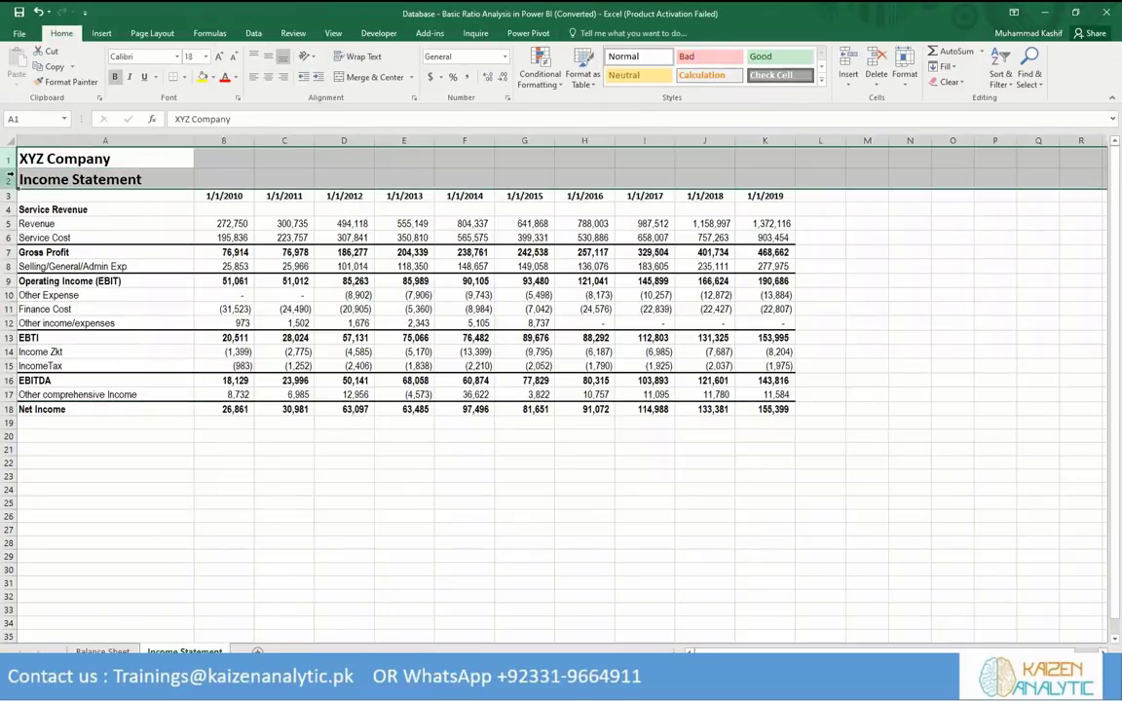
{"action": "right_click", "coordinate": [10, 173]}
{"action": "left_click", "coordinate": [39, 258]}
{"action": "left_click", "coordinate": [102, 461]}
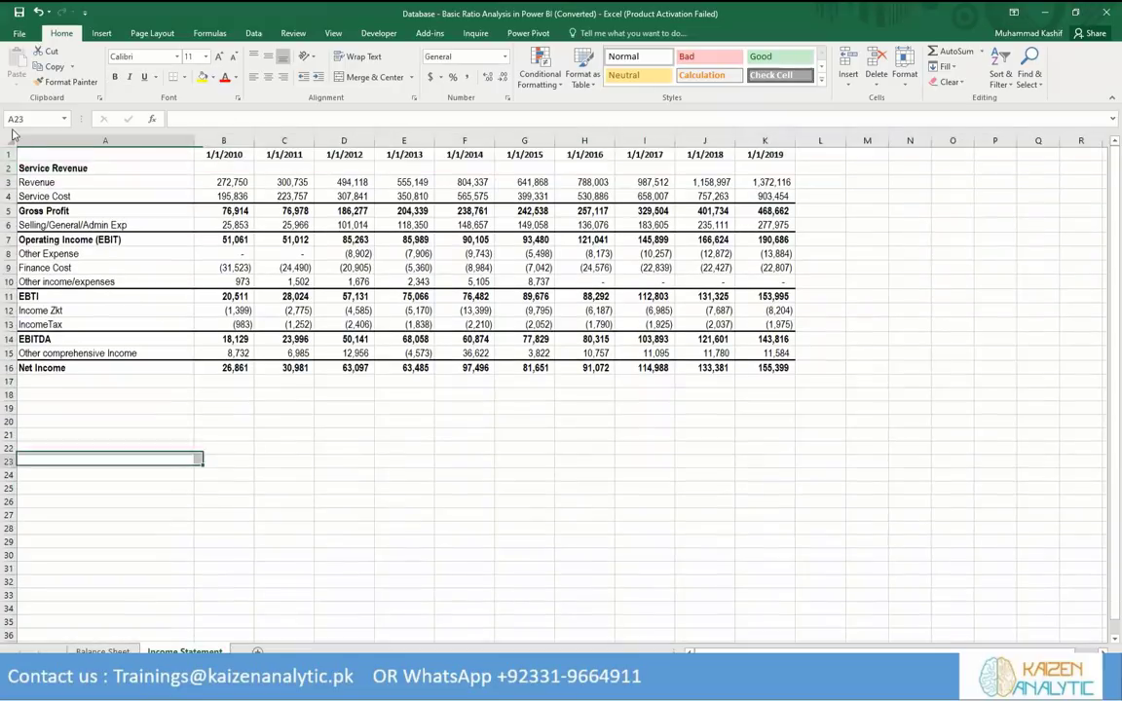
Insert a blank column before the line-item names and widen it for category labels.
{"action": "left_click", "coordinate": [138, 141]}
{"action": "right_click", "coordinate": [137, 142]}
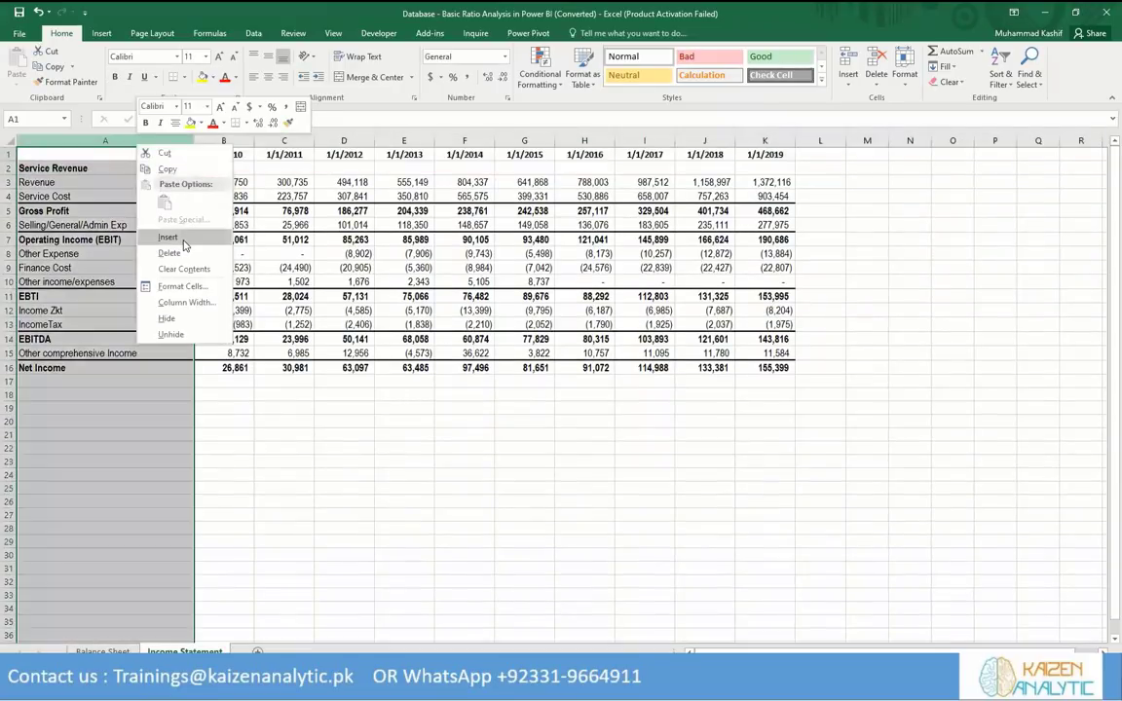
{"action": "left_click", "coordinate": [181, 238]}
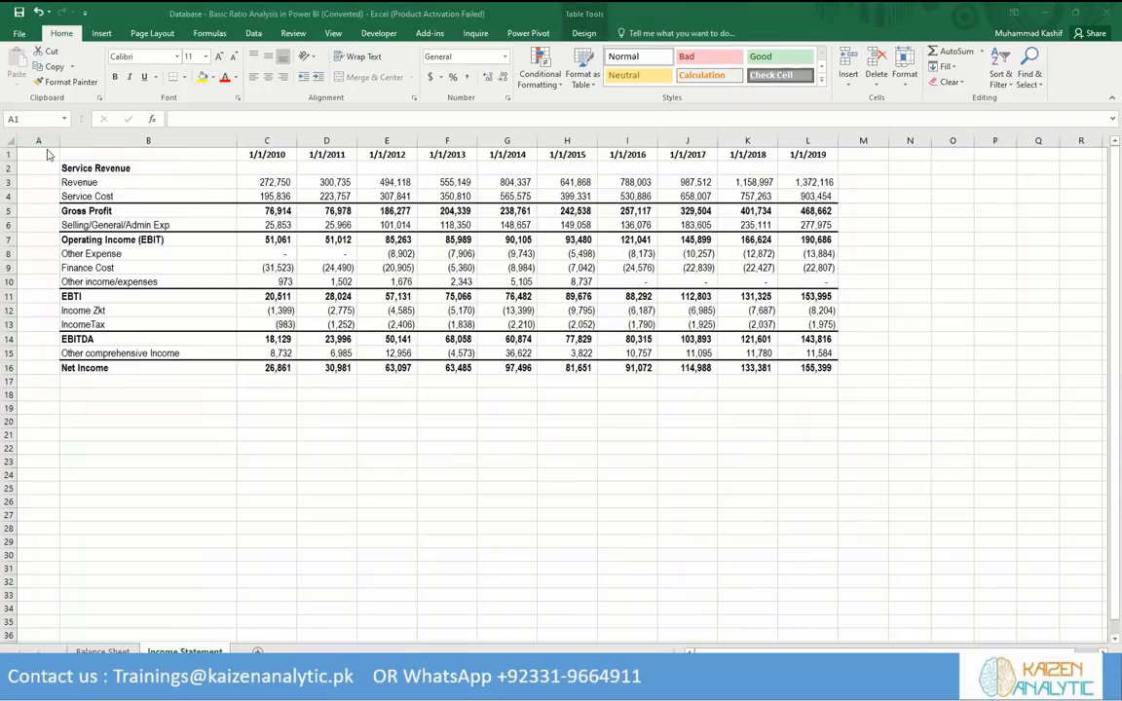
{"action": "left_click_drag", "start_coordinate": [40, 140], "coordinate": [120, 141]}
{"action": "left_click", "coordinate": [134, 249]}
Enter =B3 in A3, fill it down to A4 beside Service Cost, and autofit column B.
{"action": "left_click", "coordinate": [79, 162]}
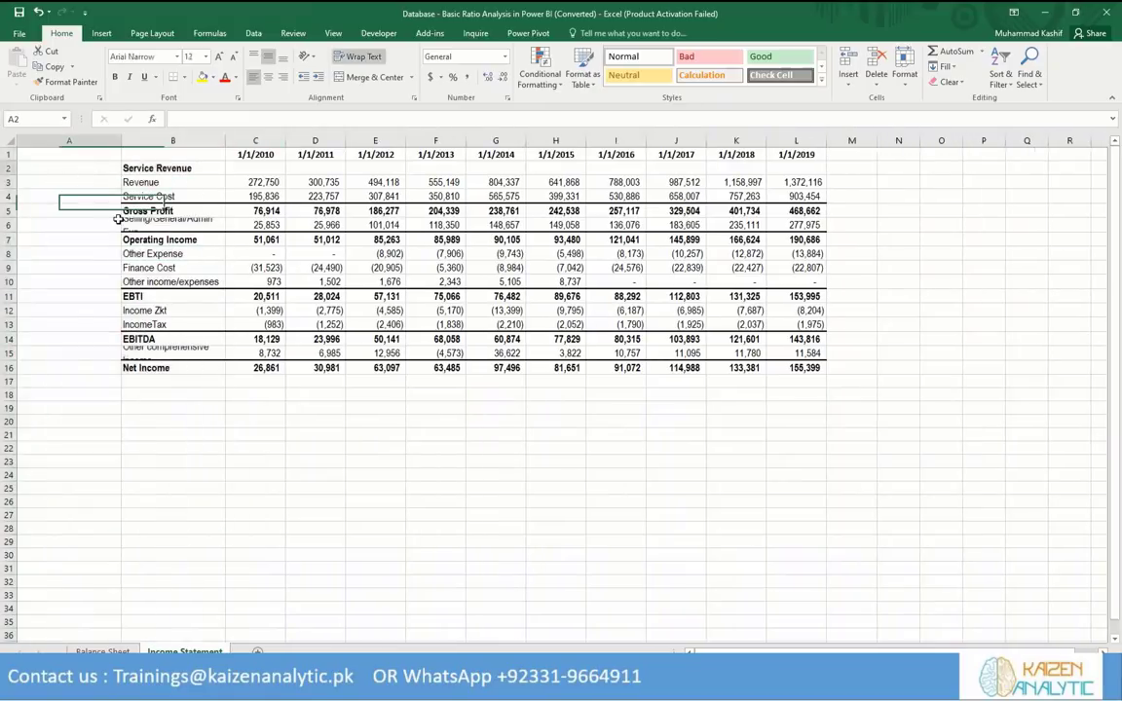
{"action": "key", "text": "Right"}
{"action": "key", "text": "Down"}
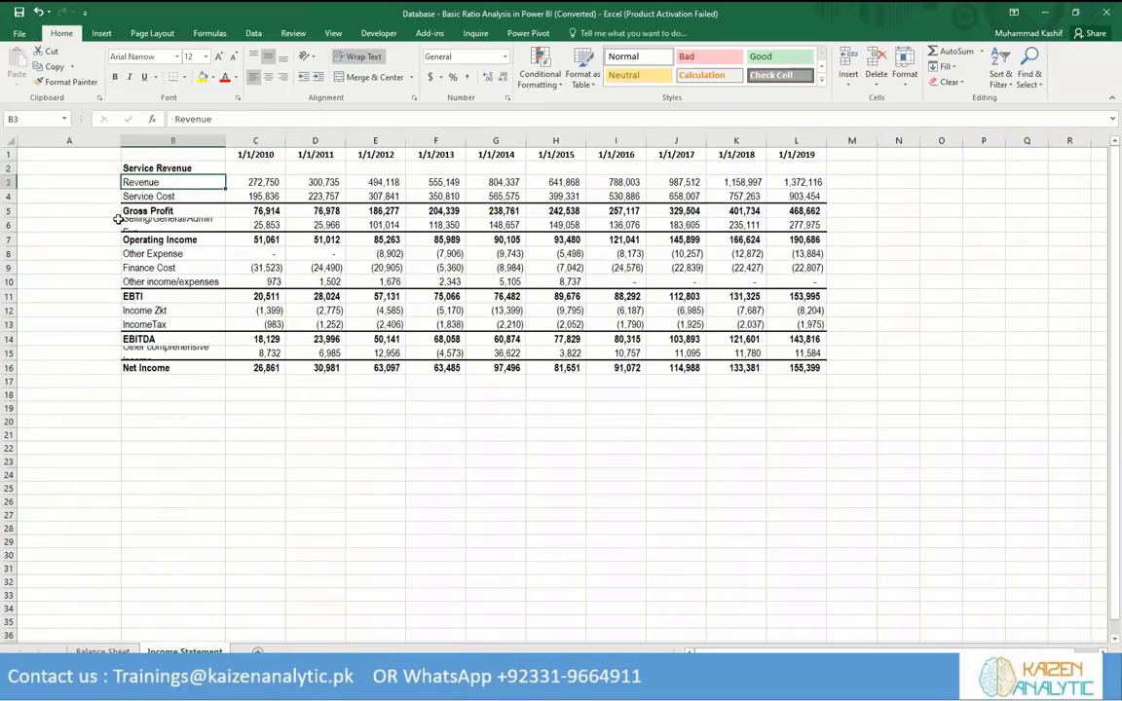
{"action": "key", "text": "Left"}
{"action": "type", "text": "=B3"}
{"action": "key", "text": "Tab"}
{"action": "key", "text": "Down"}
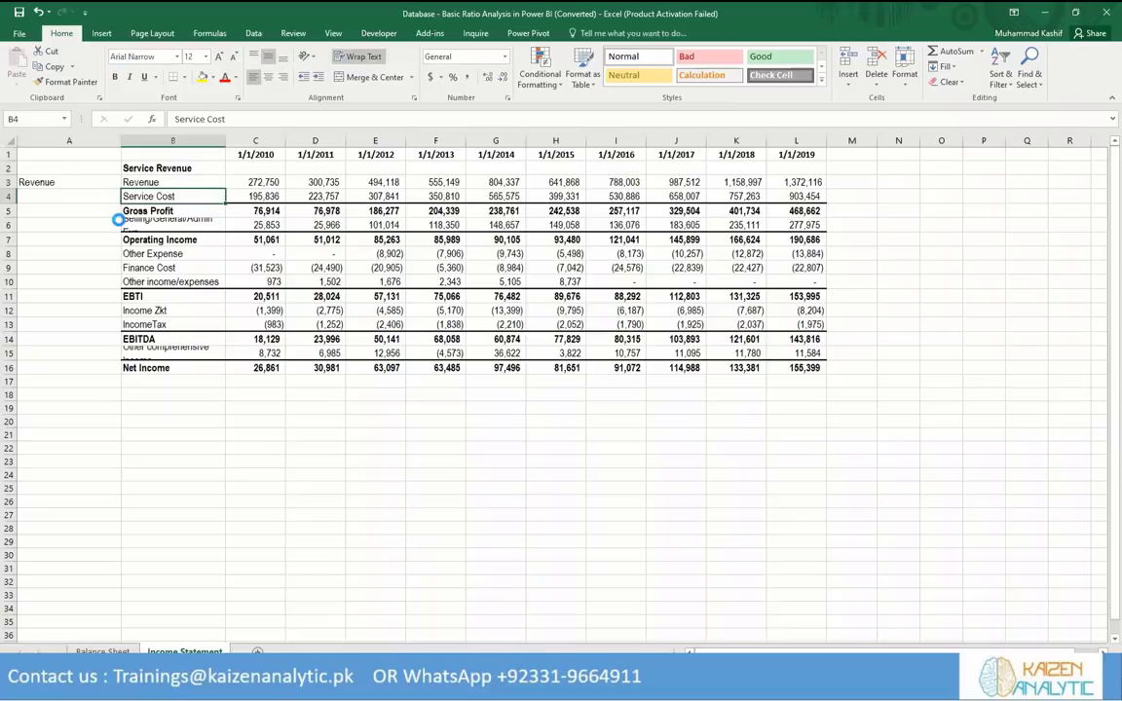
{"action": "key", "text": "Left"}
{"action": "key", "text": "ctrl+d"}
{"action": "key", "text": "Right"}
{"action": "key", "text": "Down"}
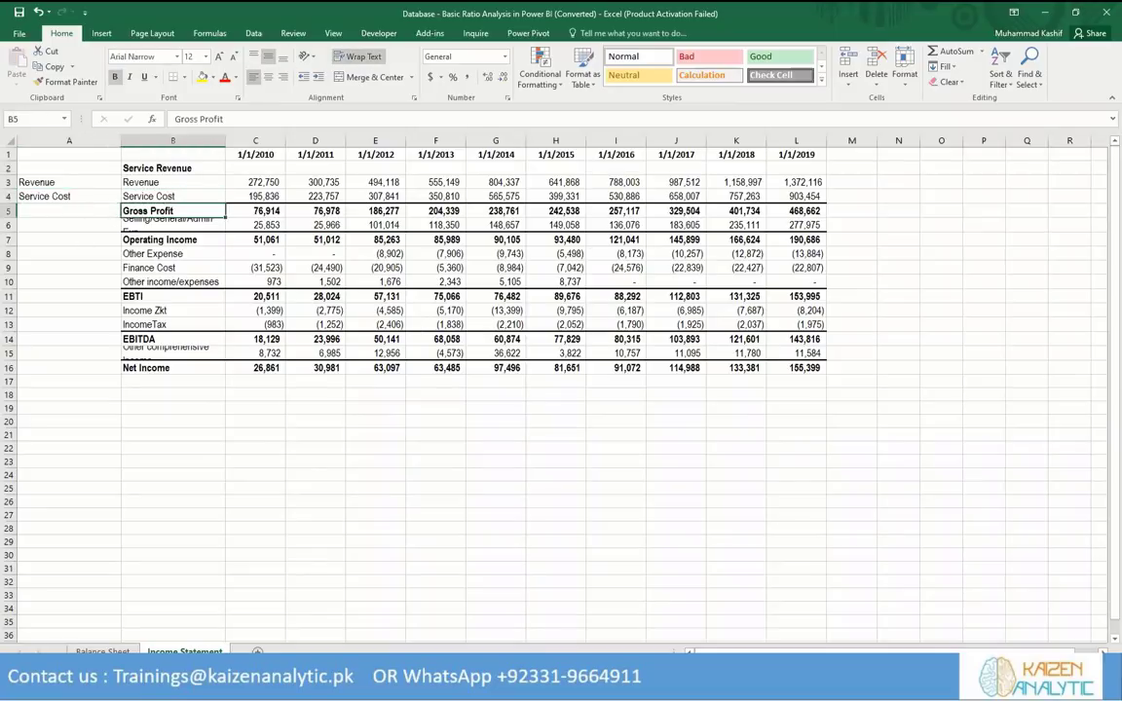
{"action": "double_click", "coordinate": [225, 139]}
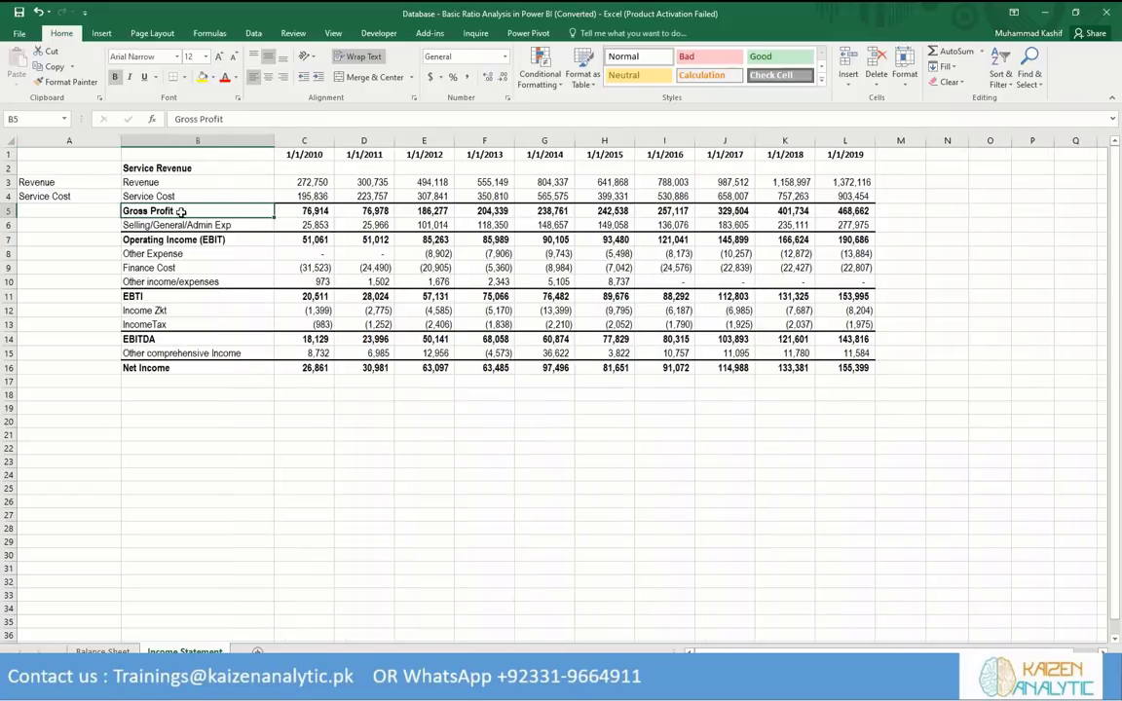
Enter the category Operating Expenses in A6, beside Selling/General/Admin Exp.
{"action": "key", "text": "Down"}
{"action": "left_click", "coordinate": [110, 227]}
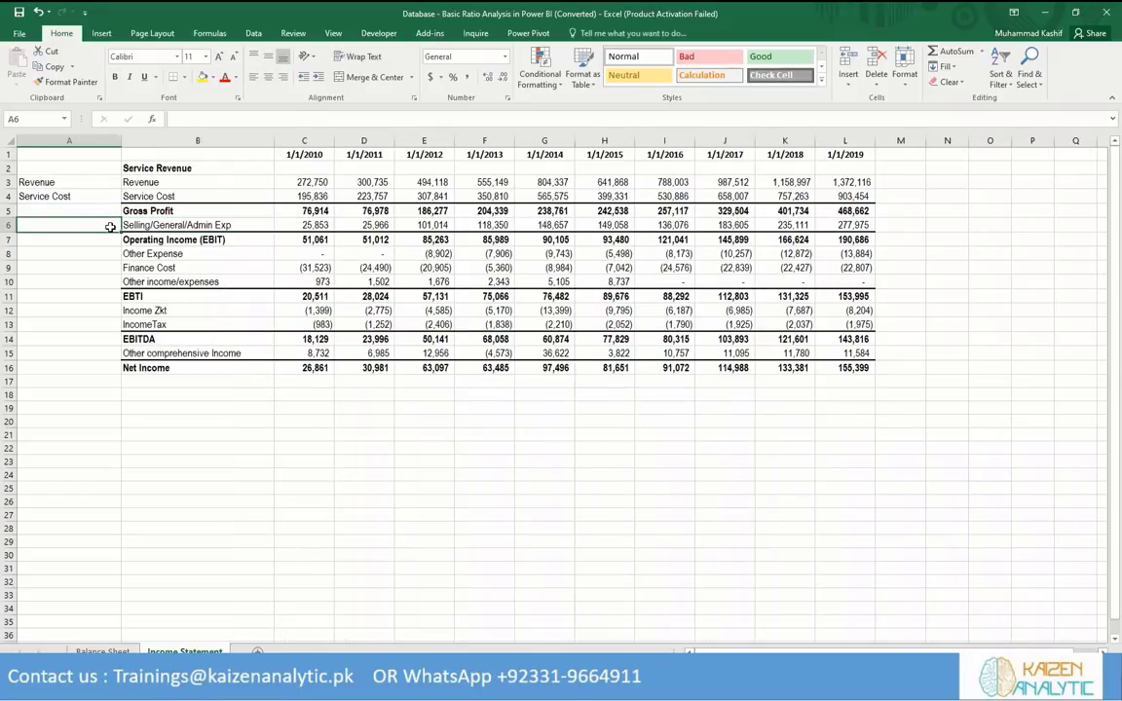
{"action": "type", "text": "OP"}
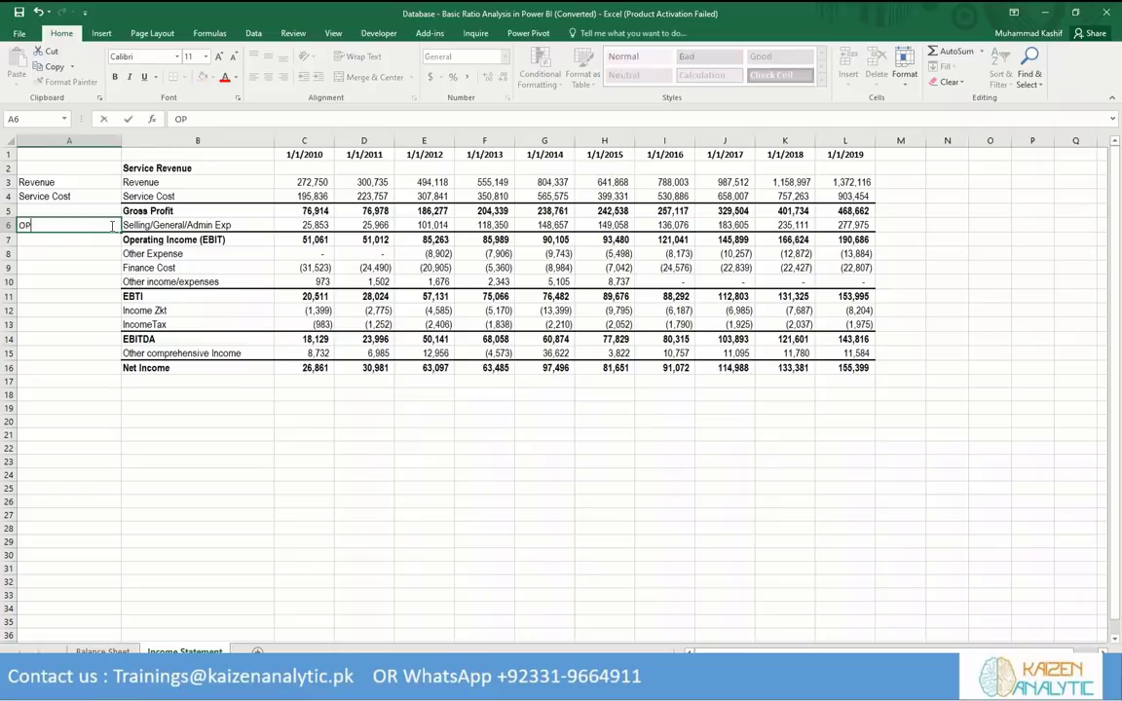
{"action": "type", "text": "perating Expneses"}
{"action": "key", "text": "BackSpace"}
{"action": "key", "text": "BackSpace"}
{"action": "key", "text": "BackSpace"}
{"action": "key", "text": "BackSpace"}
{"action": "key", "text": "BackSpace"}
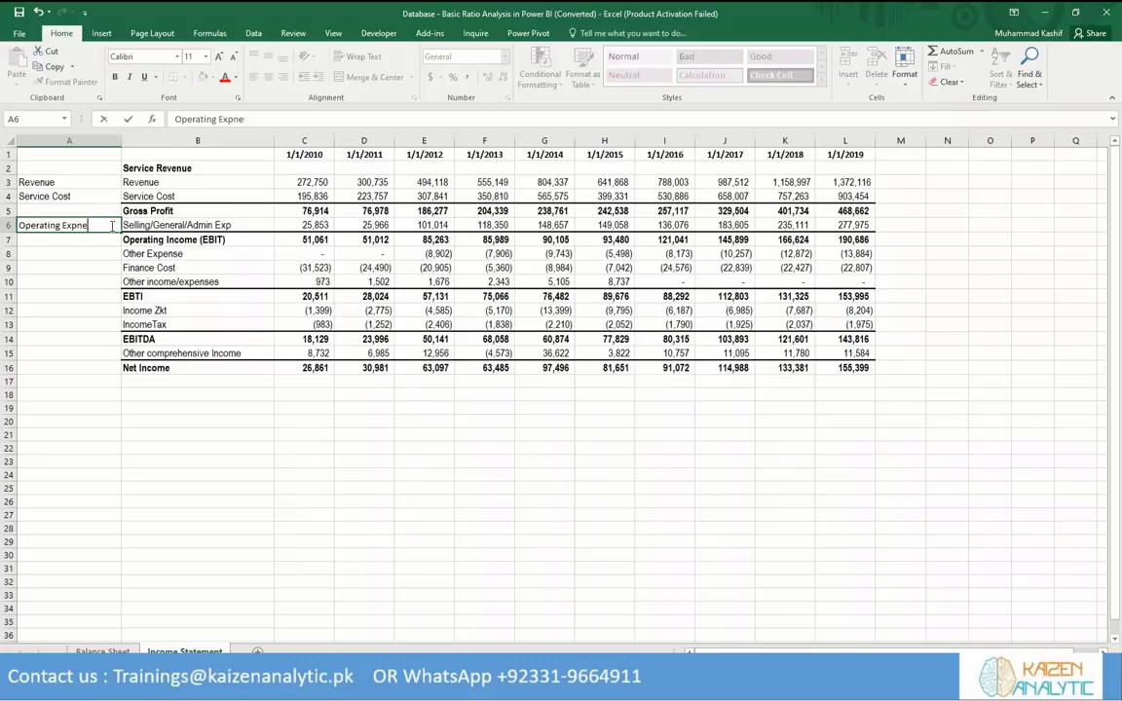
{"action": "type", "text": "enses"}
{"action": "key", "text": "Return"}
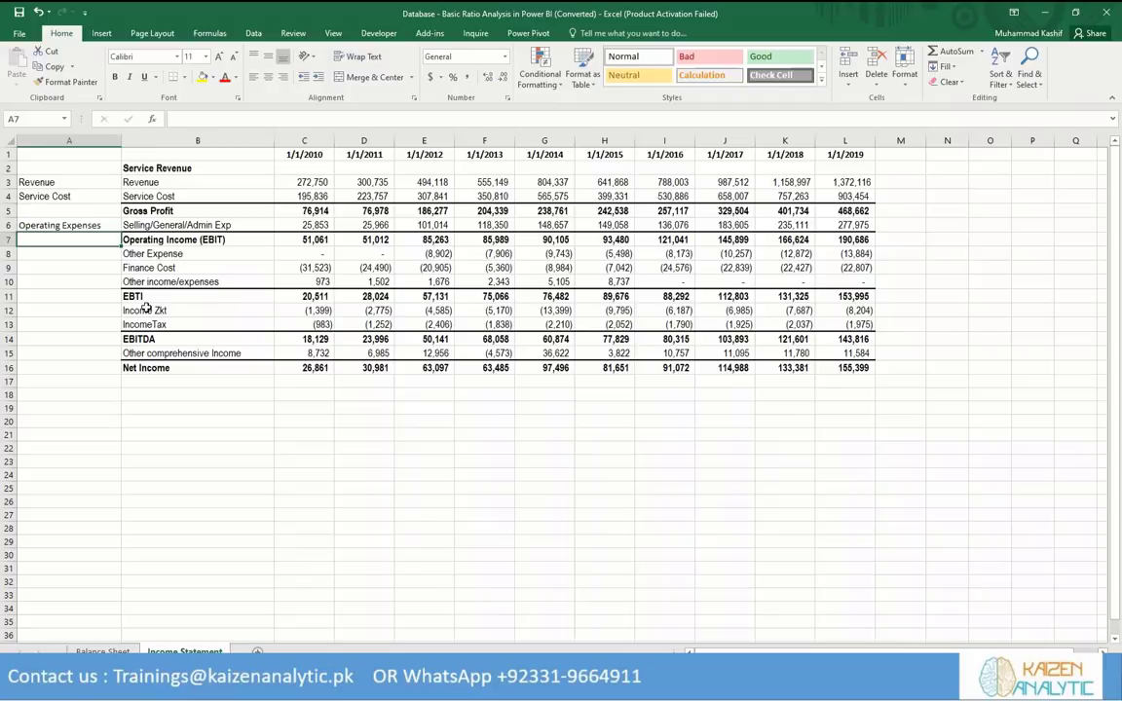
Enter the category Other Expenses / Income in A7.
{"action": "type", "text": "Ote"}
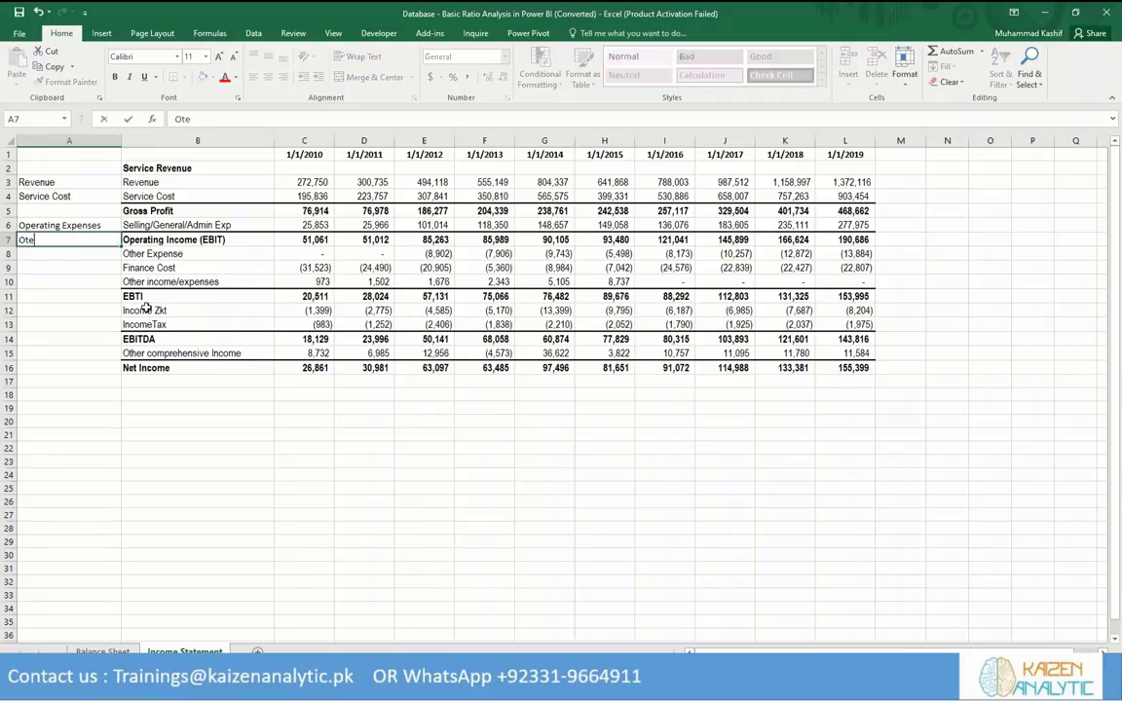
{"action": "type", "text": "rh Expoens"}
{"action": "key", "text": "BackSpace"}
{"action": "key", "text": "BackSpace"}
{"action": "key", "text": "BackSpace"}
{"action": "key", "text": "BackSpace"}
{"action": "type", "text": "come"}
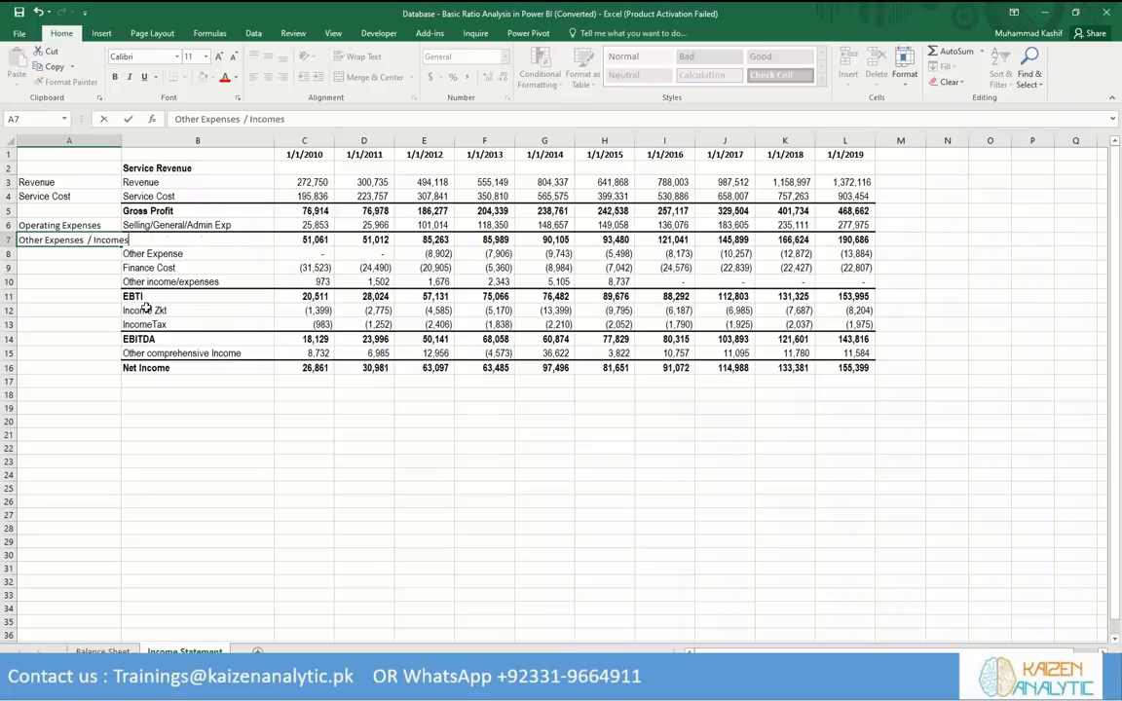
{"action": "key", "text": "ctrl+Return"}
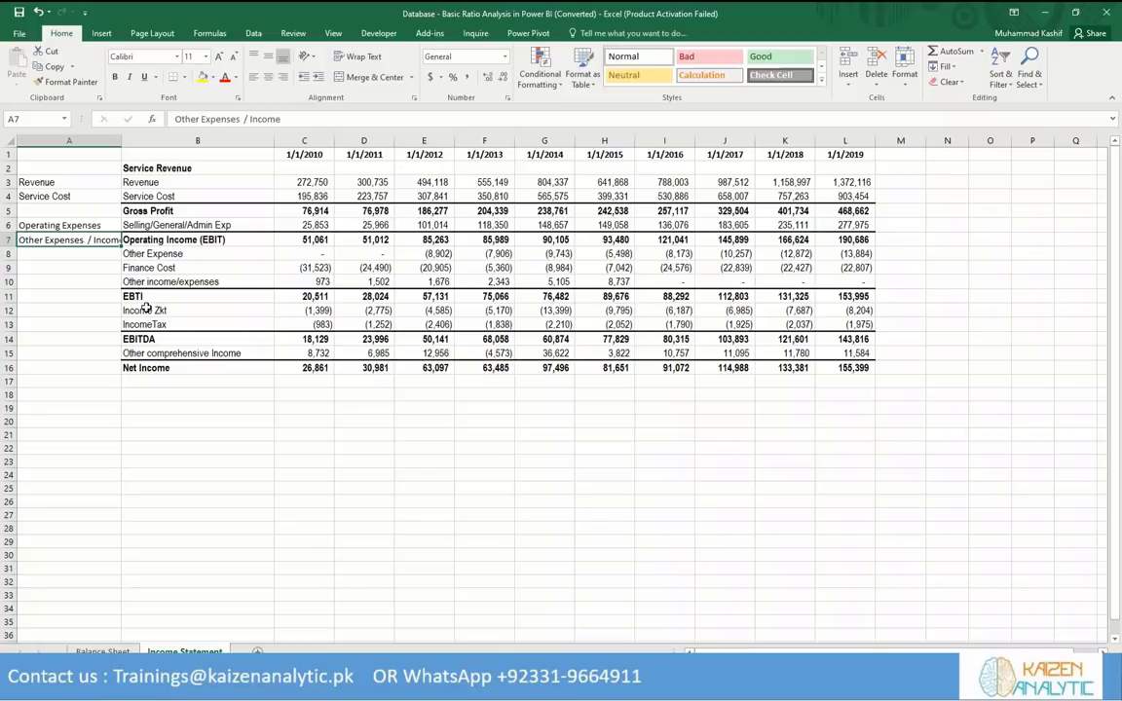
Make the labels singular: change A7 to Other Expense / Income and A6 to Operating Expense.
{"action": "key", "text": "F2"}
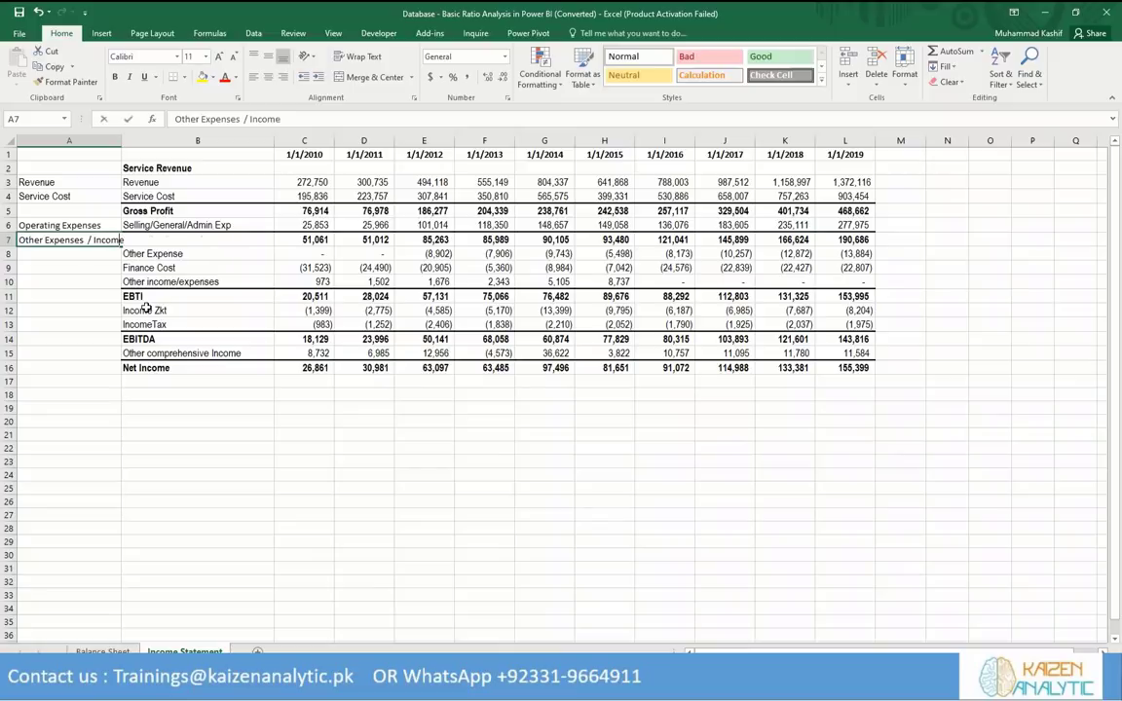
{"action": "key", "text": "Left"}
{"action": "key", "text": "BackSpace"}
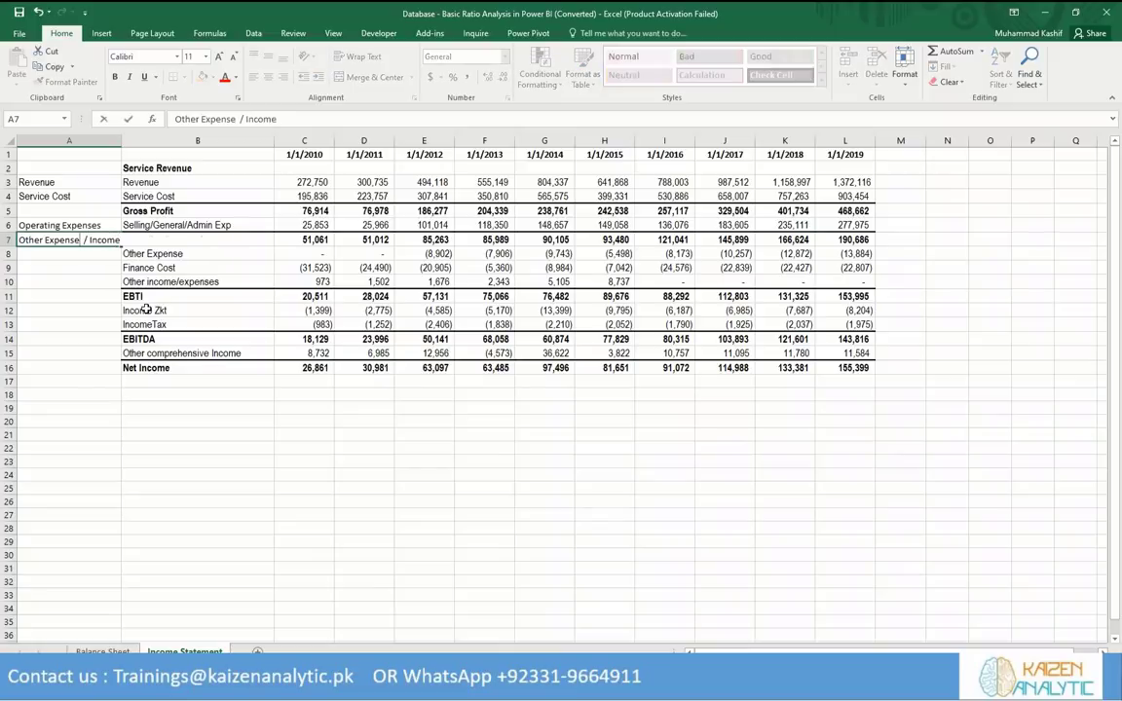
{"action": "key", "text": "shift+Return"}
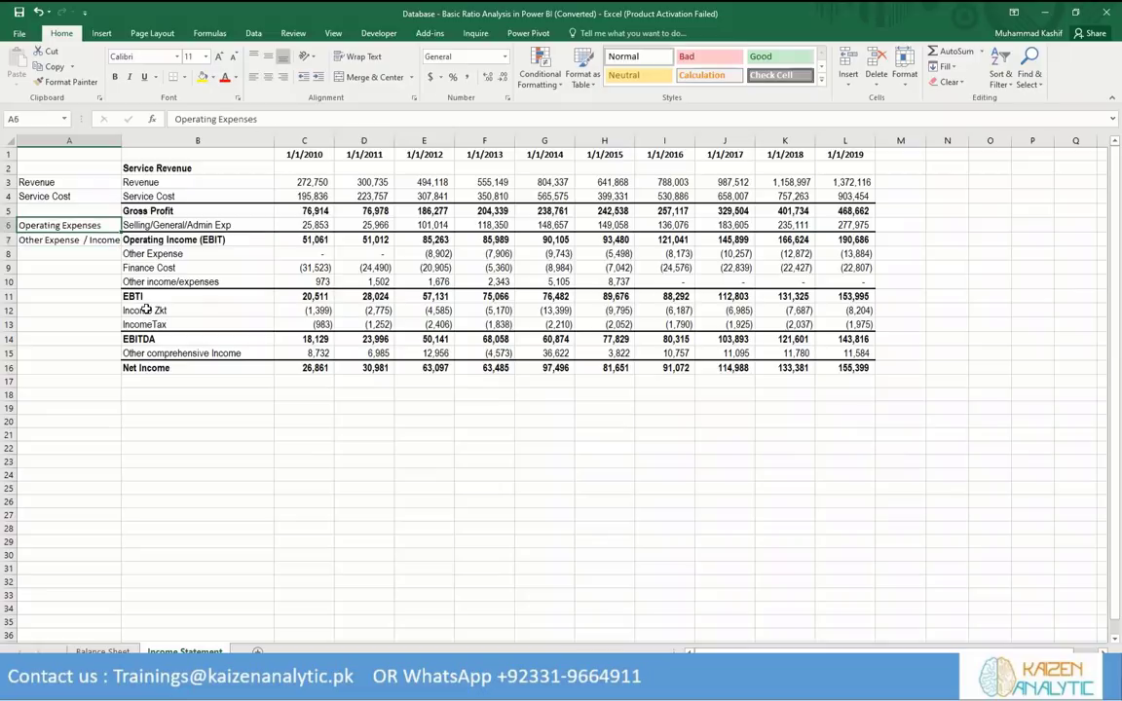
{"action": "key", "text": "F2"}
{"action": "key", "text": "Return"}
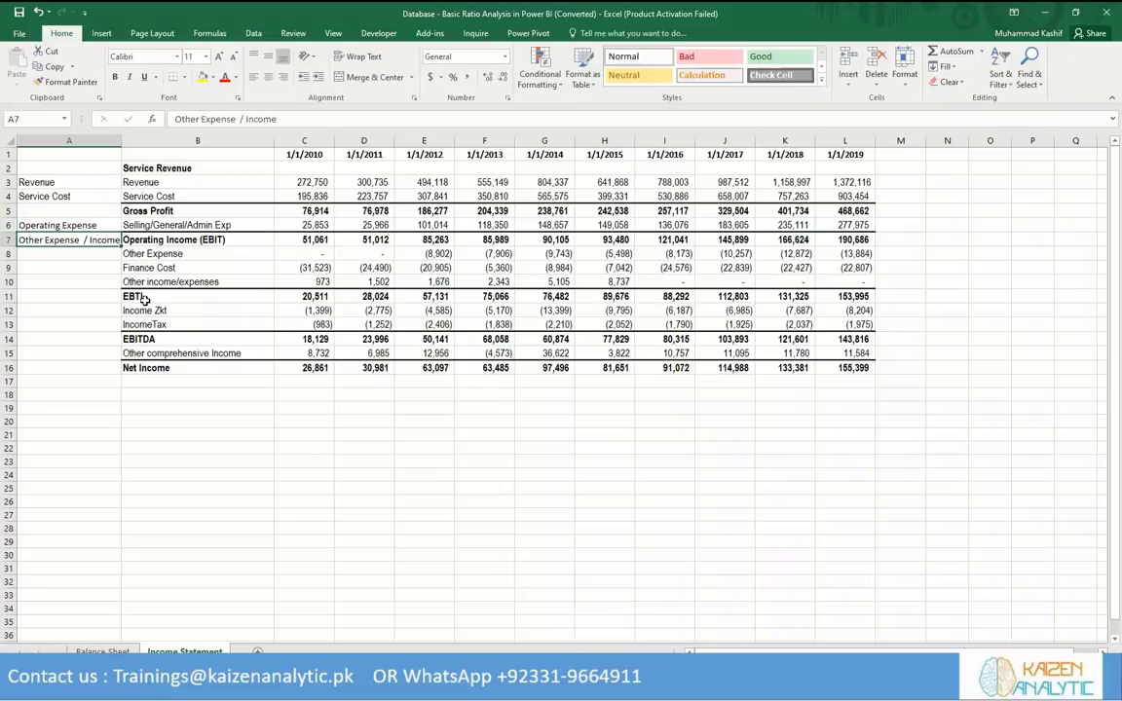
Copy the Other Expense / Income label from A7 down through A16, beside Net Income.
{"action": "key", "text": "ctrl+c"}
{"action": "key", "text": "shift+Down"}
{"action": "key", "text": "shift+Down"}
{"action": "key", "text": "shift+Down"}
{"action": "key", "text": "shift+Down"}
{"action": "key", "text": "shift+Down"}
{"action": "key", "text": "shift+Down"}
{"action": "key", "text": "shift+Down"}
{"action": "key", "text": "shift+Down"}
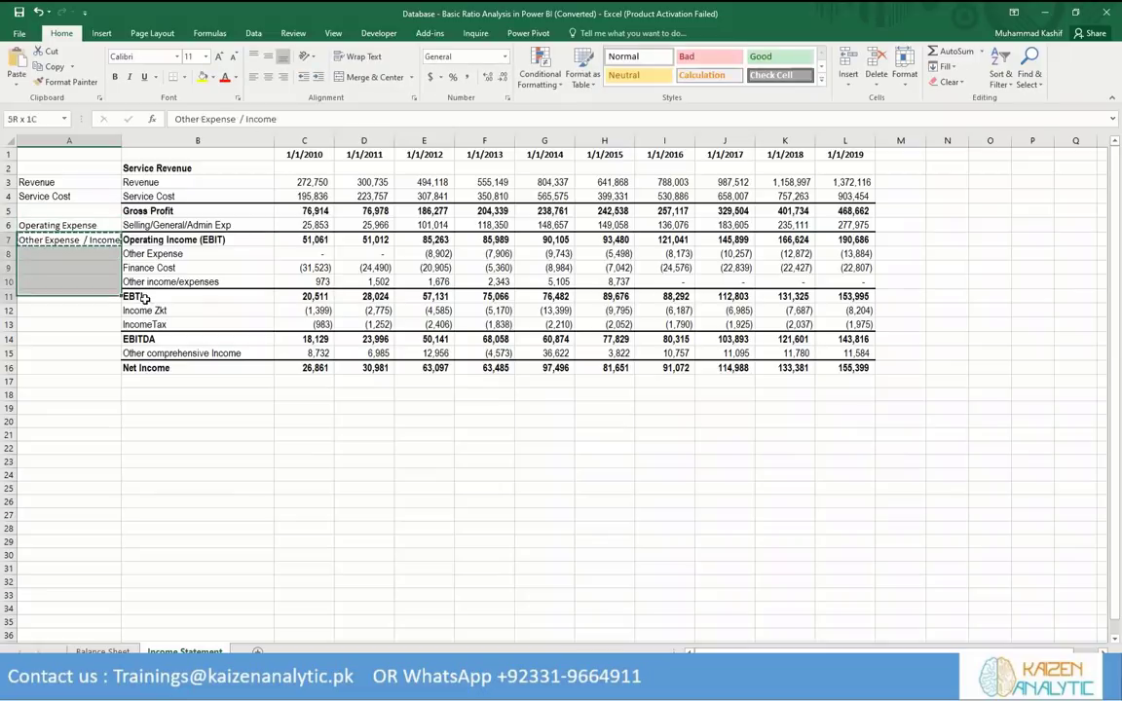
{"action": "key", "text": "shift+Down"}
{"action": "key", "text": "ctrl+v"}
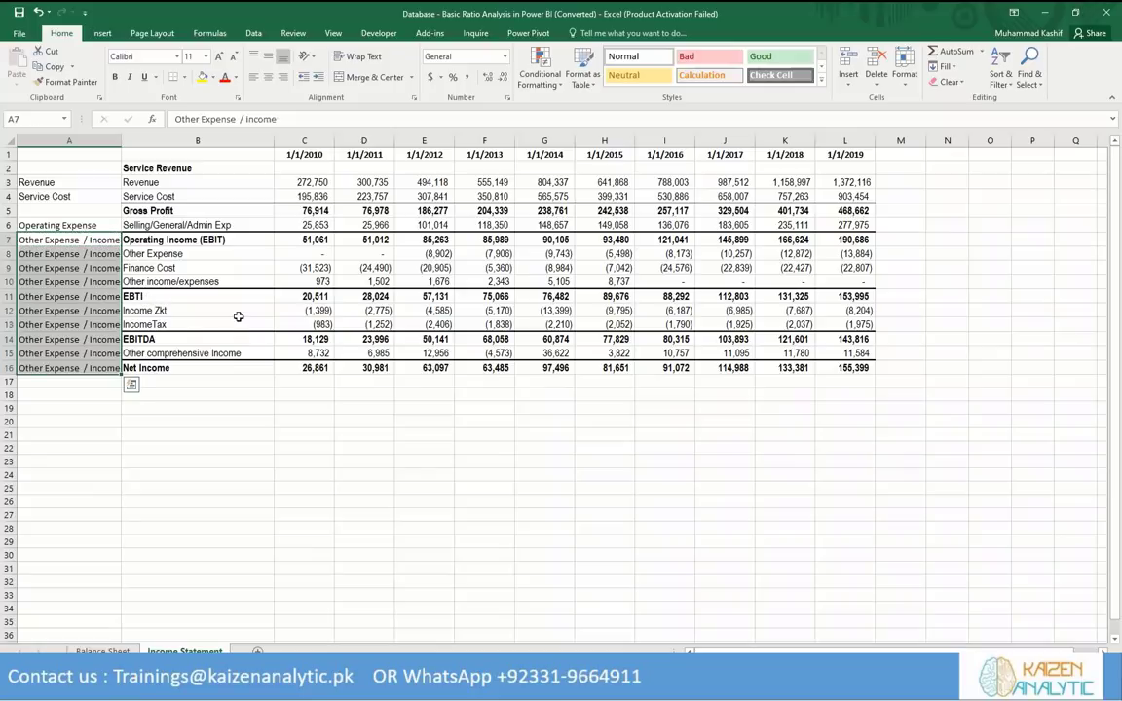
Delete the Service Revenue heading row and the Gross Profit subtotal row.
{"action": "left_click", "coordinate": [238, 297]}
{"action": "left_click", "coordinate": [89, 212]}
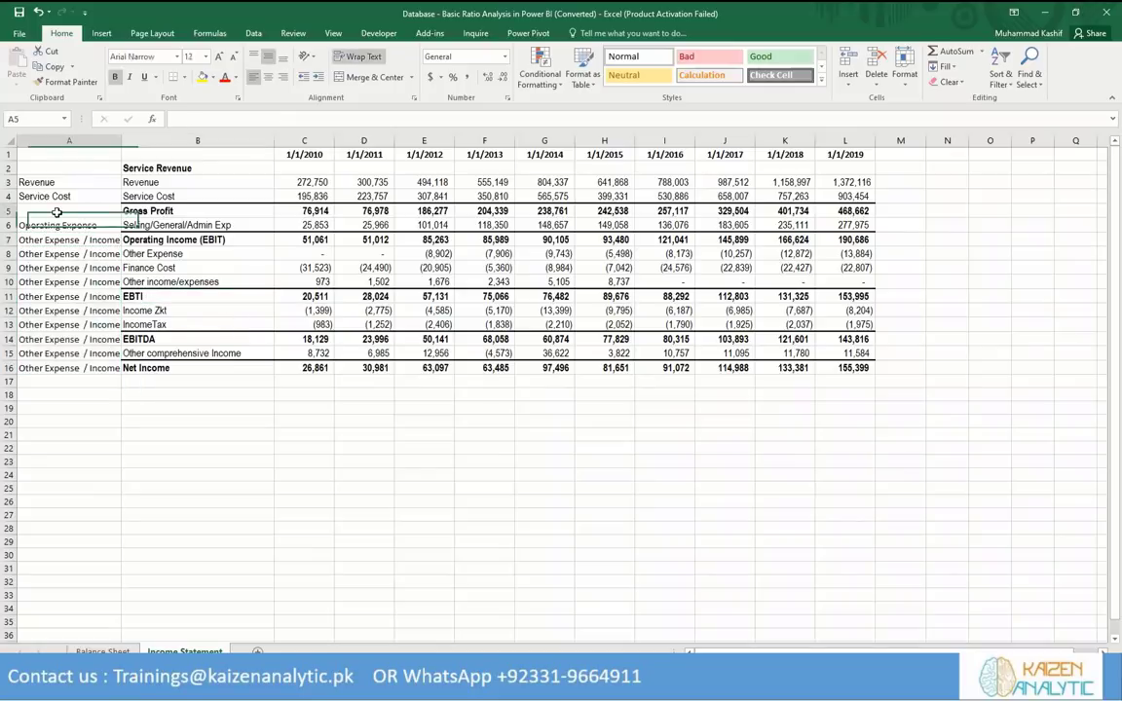
{"action": "left_click", "coordinate": [9, 168]}
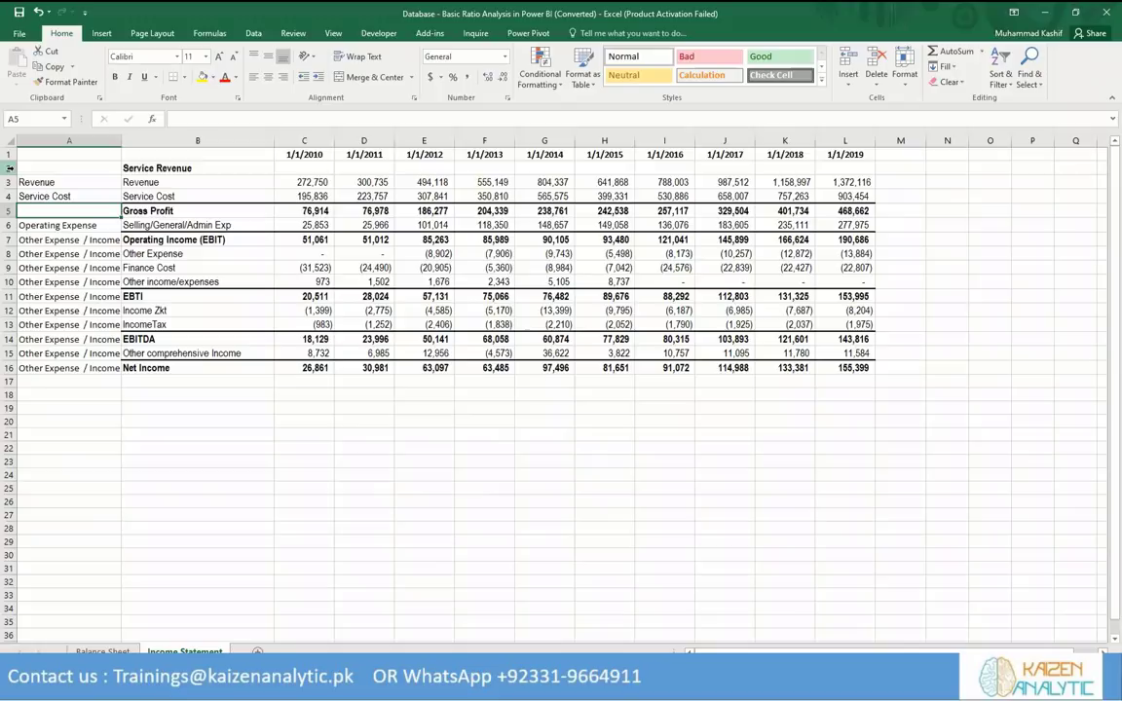
{"action": "right_click", "coordinate": [9, 168]}
{"action": "key", "text": "Escape"}
{"action": "key", "text": "ctrl+minus"}
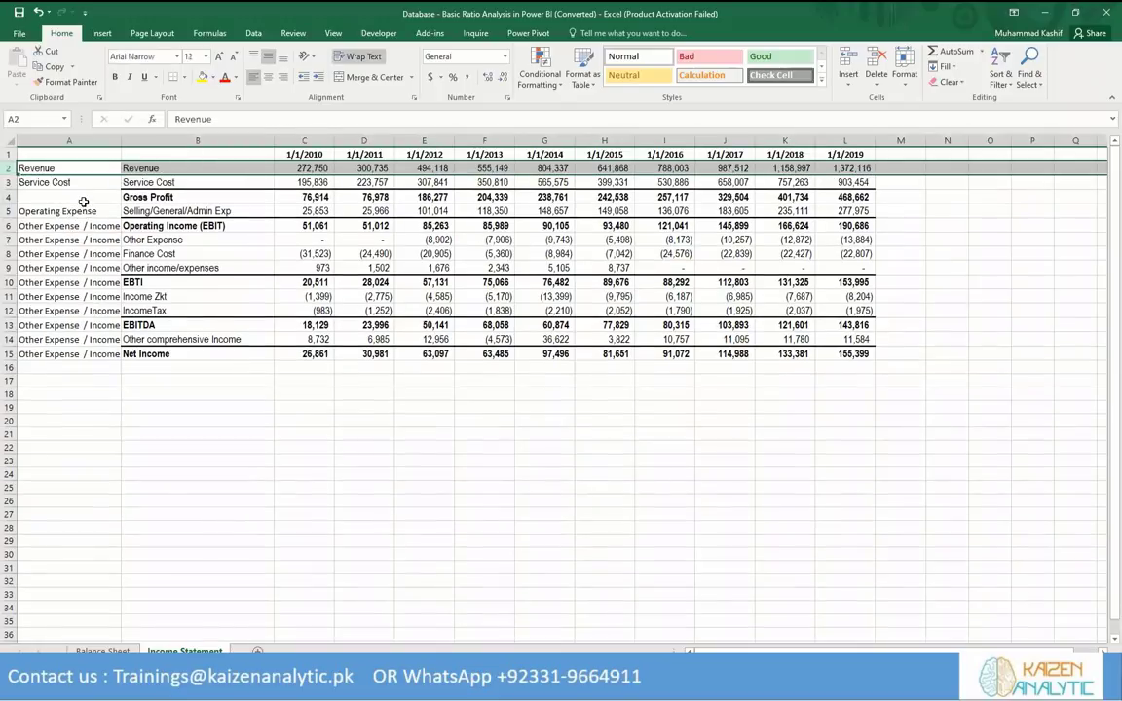
{"action": "left_click", "coordinate": [21, 198]}
{"action": "left_click", "coordinate": [8, 197]}
{"action": "right_click", "coordinate": [8, 197]}
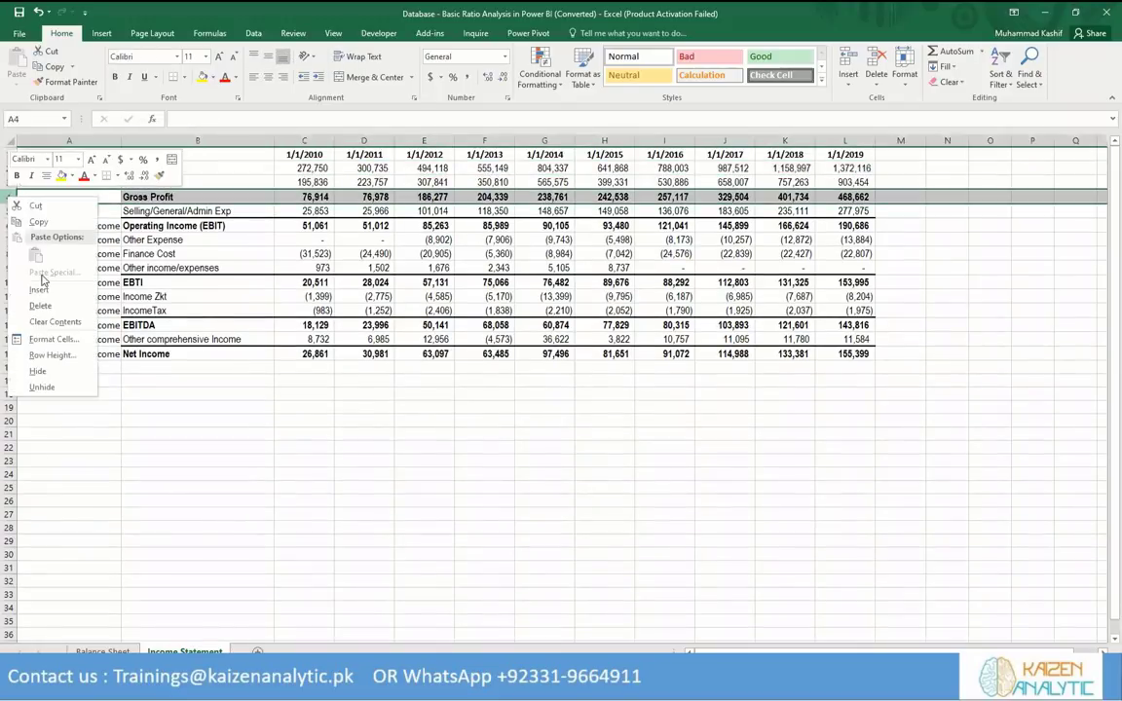
{"action": "left_click", "coordinate": [44, 321]}
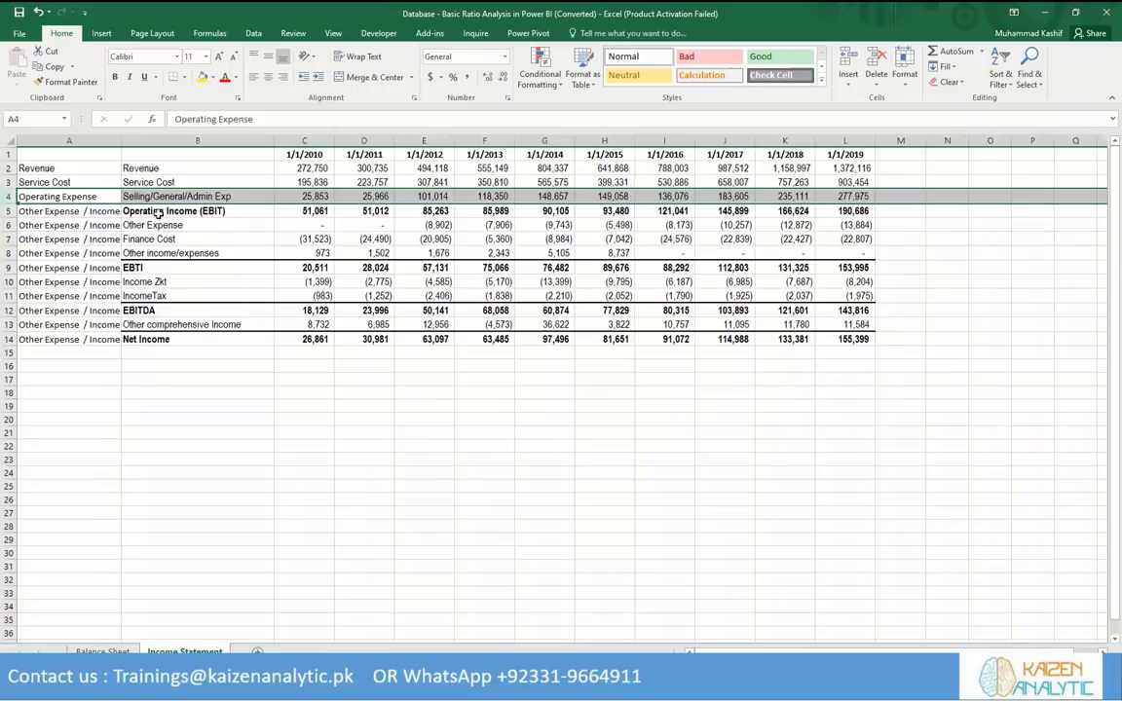
Delete the Operating Income (EBIT) and EBTI subtotal rows.
{"action": "left_click", "coordinate": [158, 211]}
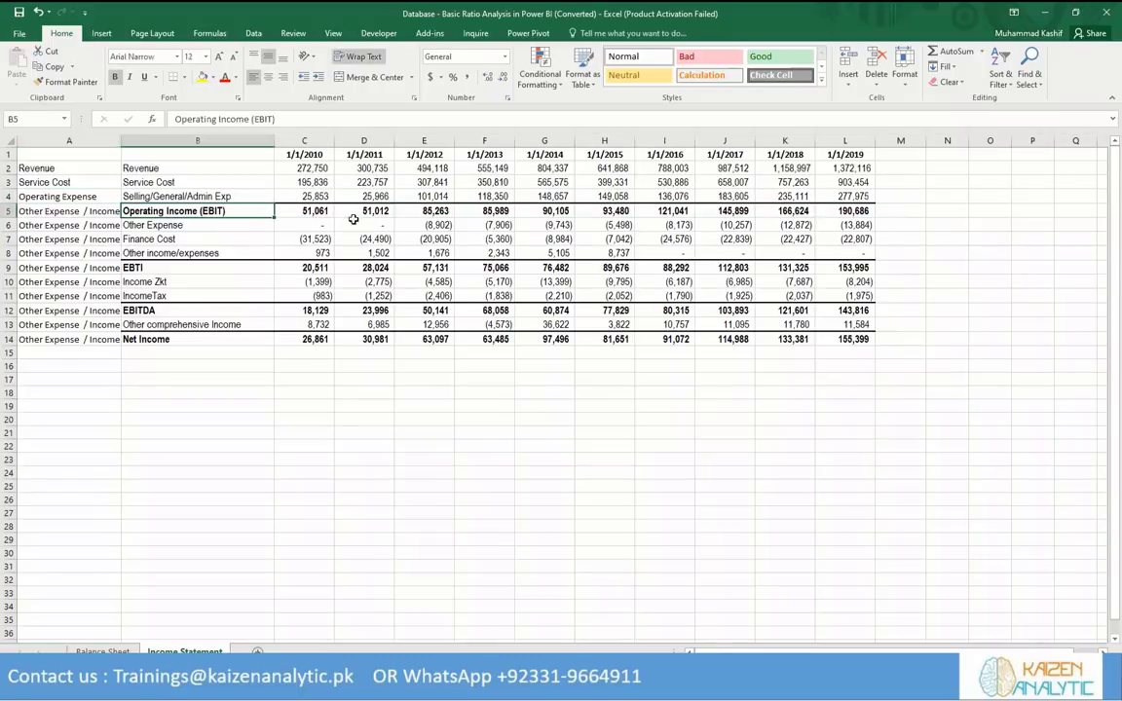
{"action": "left_click", "coordinate": [8, 211]}
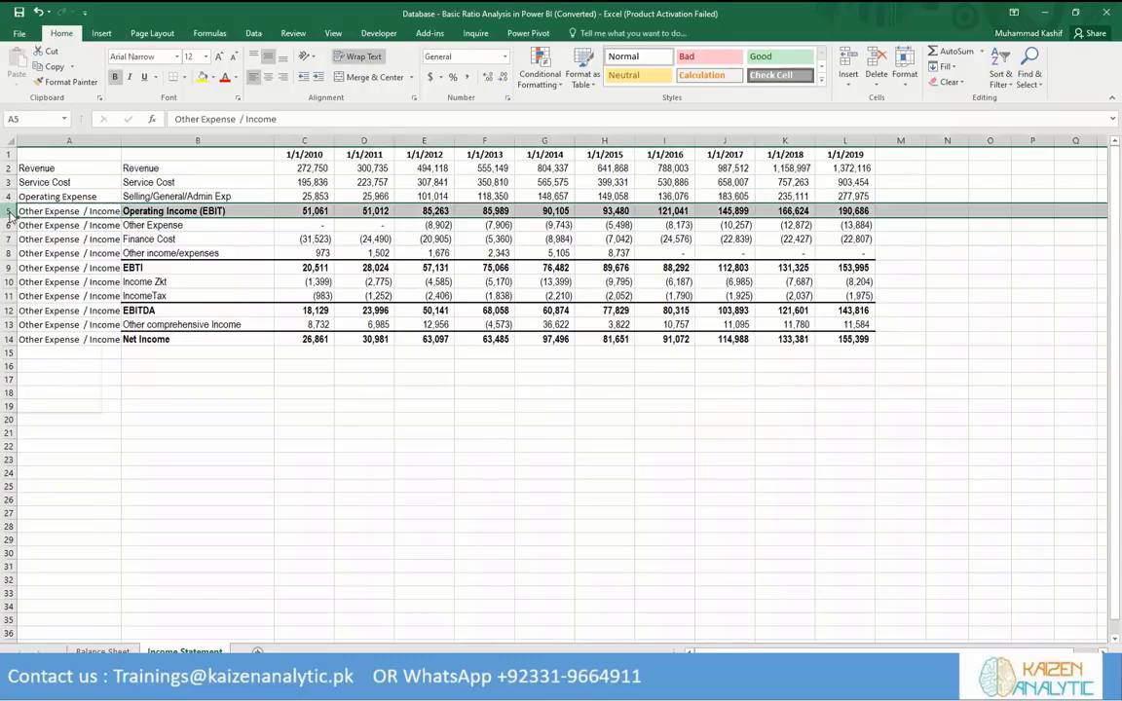
{"action": "right_click", "coordinate": [9, 211]}
{"action": "left_click", "coordinate": [39, 322]}
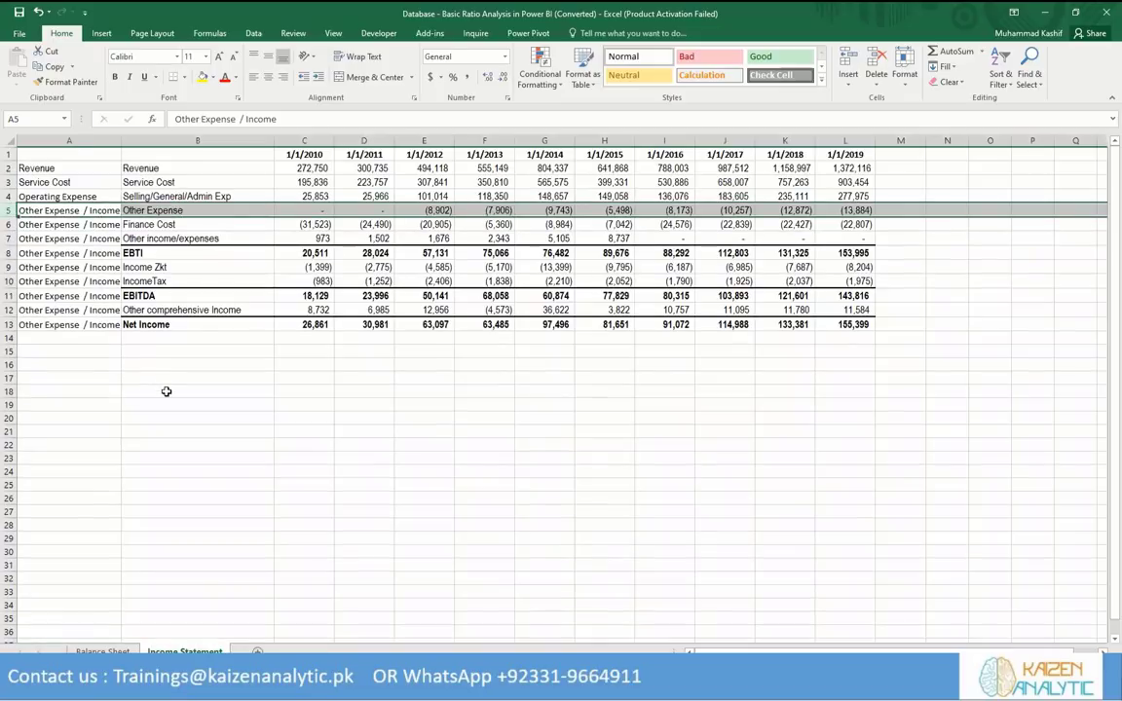
{"action": "right_click", "coordinate": [9, 253]}
{"action": "left_click", "coordinate": [37, 362]}
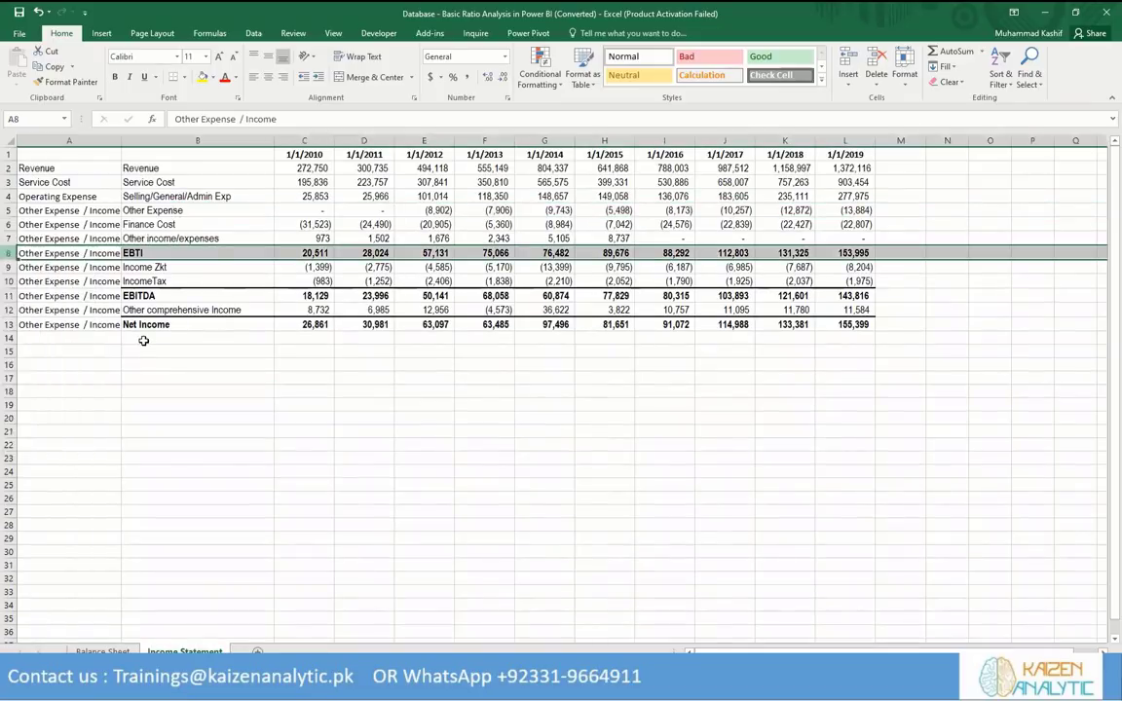
{"action": "left_click", "coordinate": [195, 348]}
Delete the EBITDA and Net Income total rows.
{"action": "left_click", "coordinate": [8, 280]}
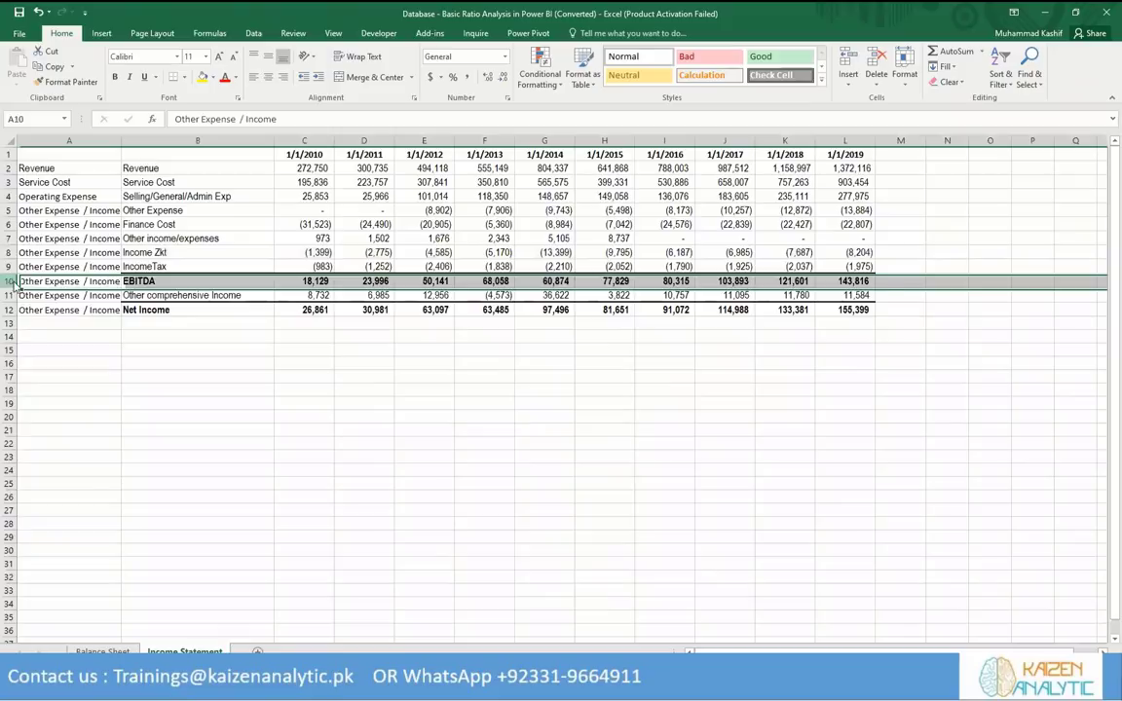
{"action": "right_click", "coordinate": [9, 281]}
{"action": "left_click", "coordinate": [39, 389]}
{"action": "left_click", "coordinate": [145, 365]}
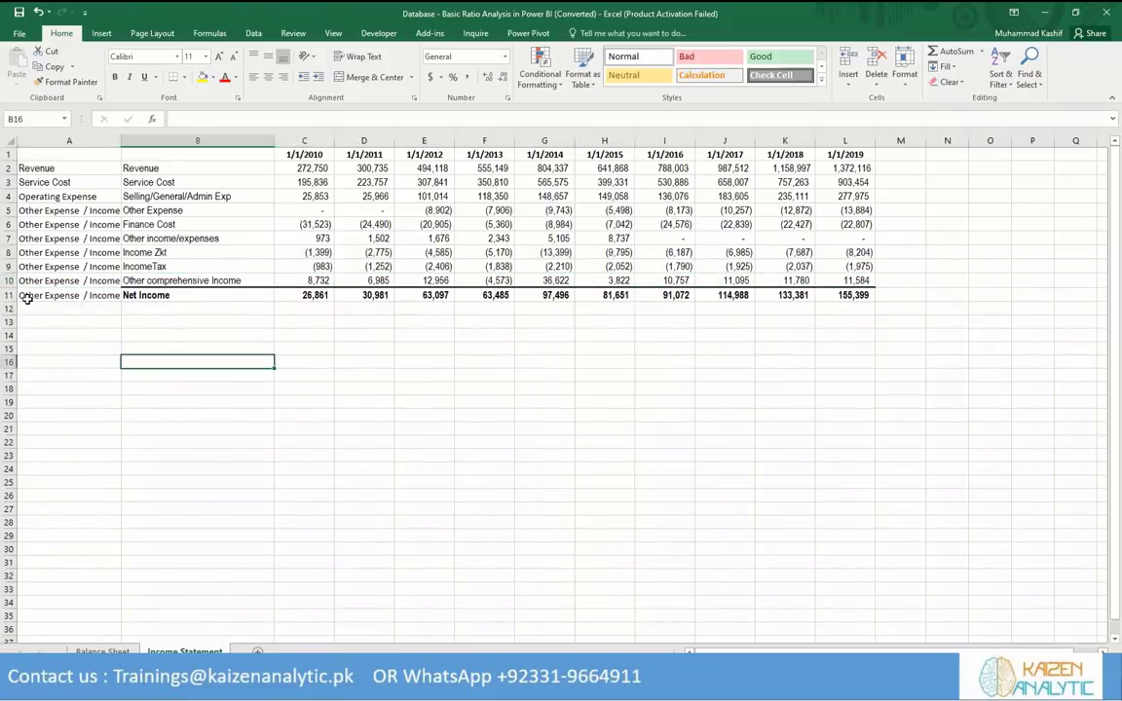
{"action": "left_click", "coordinate": [9, 296]}
{"action": "right_click", "coordinate": [9, 296]}
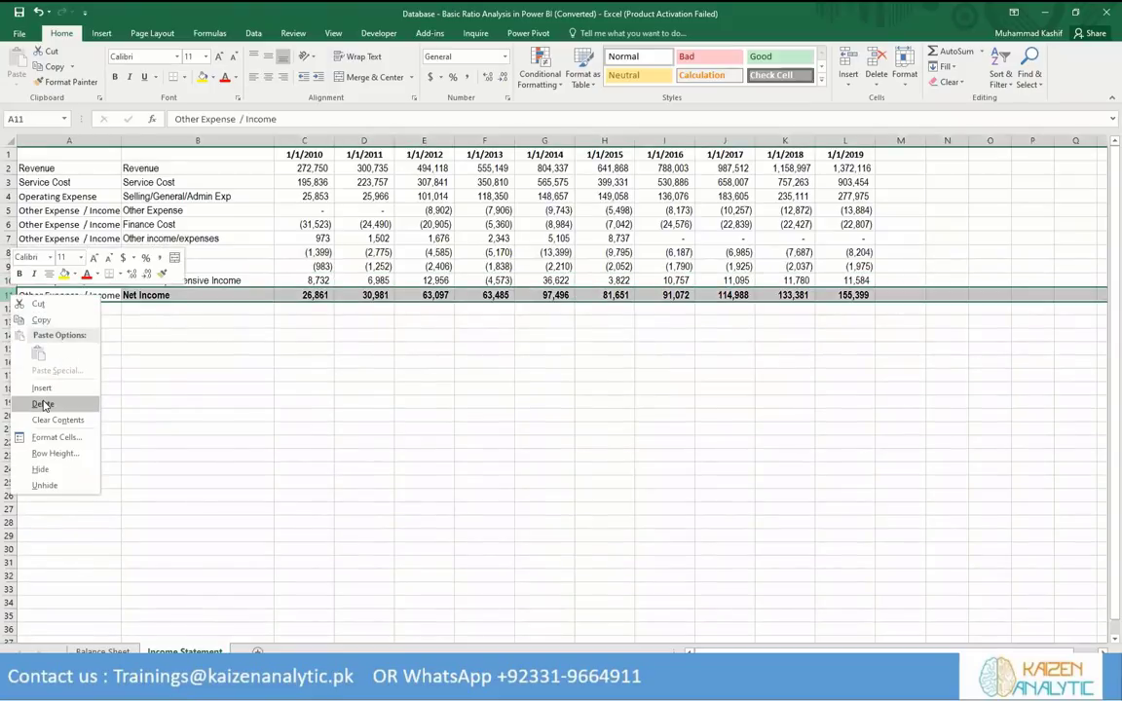
{"action": "left_click", "coordinate": [43, 403]}
{"action": "left_click", "coordinate": [180, 389]}
Widen column A to fit its category labels and enter the header Level 1 in A1.
{"action": "left_click_drag", "start_coordinate": [123, 147], "coordinate": [170, 148]}
{"action": "left_click", "coordinate": [134, 155]}
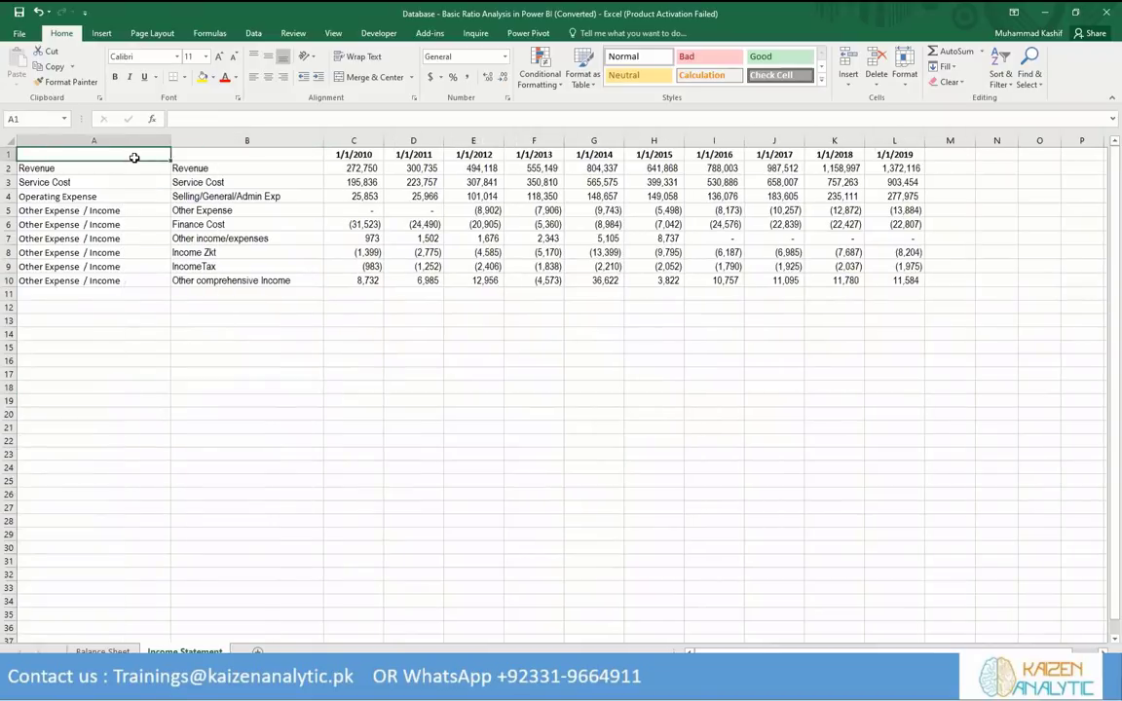
{"action": "type", "text": "Level"}
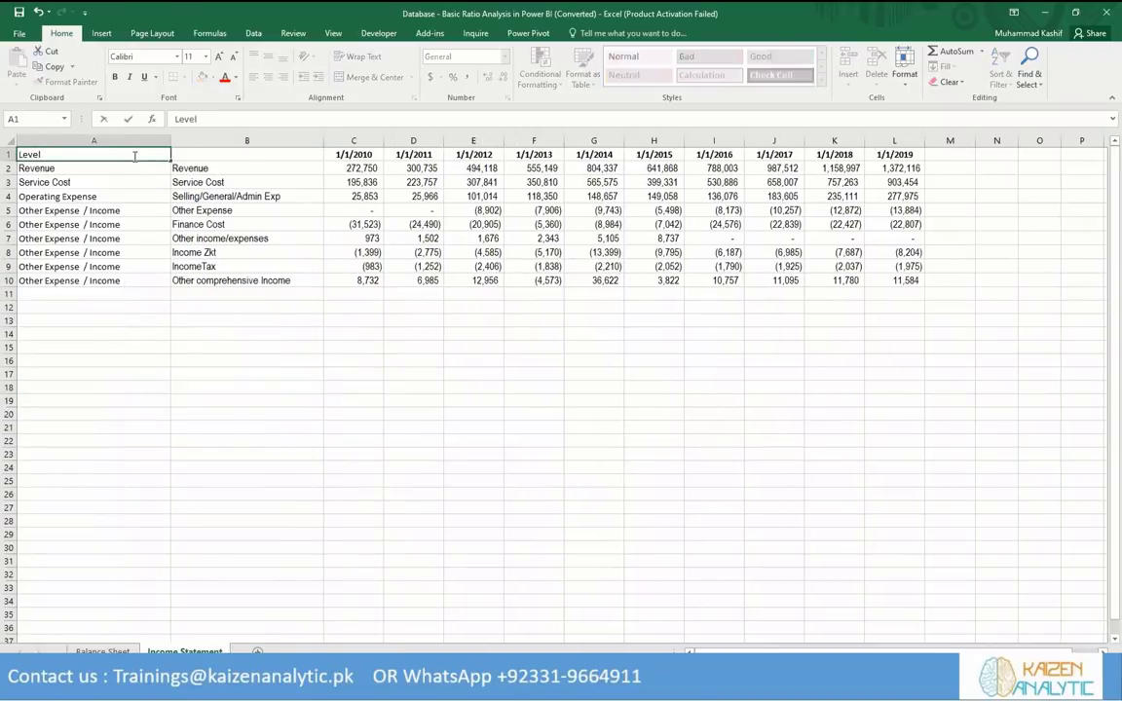
{"action": "type", "text": " 1"}
{"action": "key", "text": "Return"}
Copy the A1 header into B1 and change it to Level 2.
{"action": "left_click", "coordinate": [134, 155]}
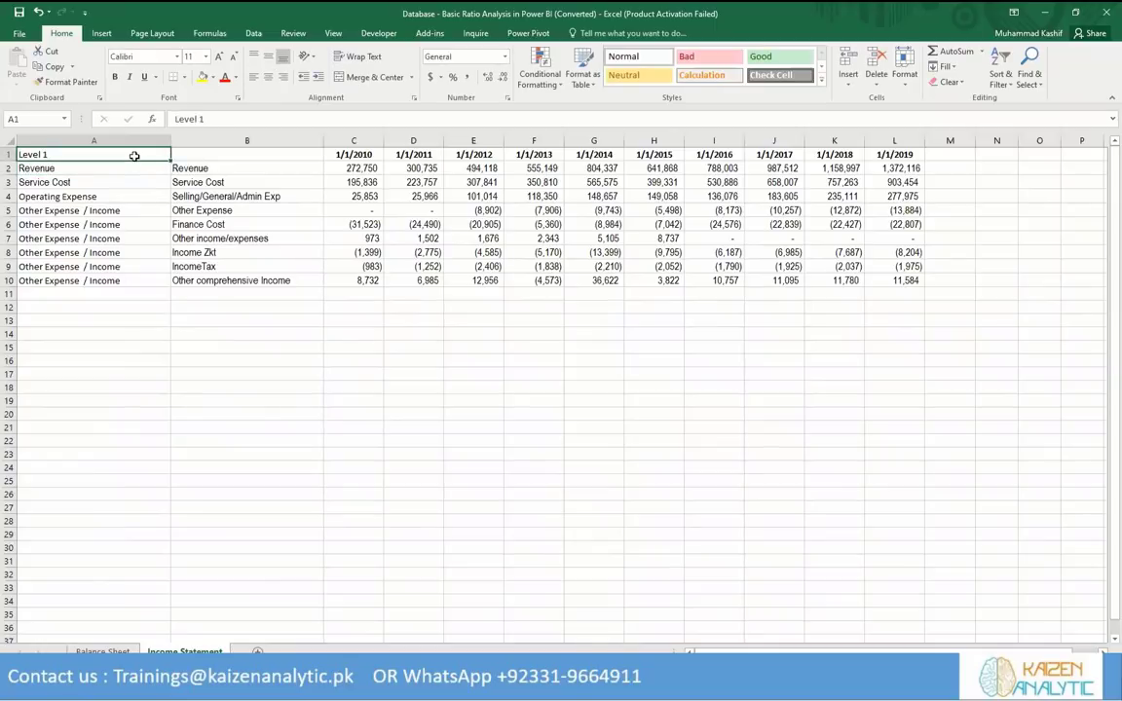
{"action": "key", "text": "ctrl+c"}
{"action": "key", "text": "Right"}
{"action": "key", "text": "ctrl+v"}
{"action": "key", "text": "Escape"}
{"action": "key", "text": "F2"}
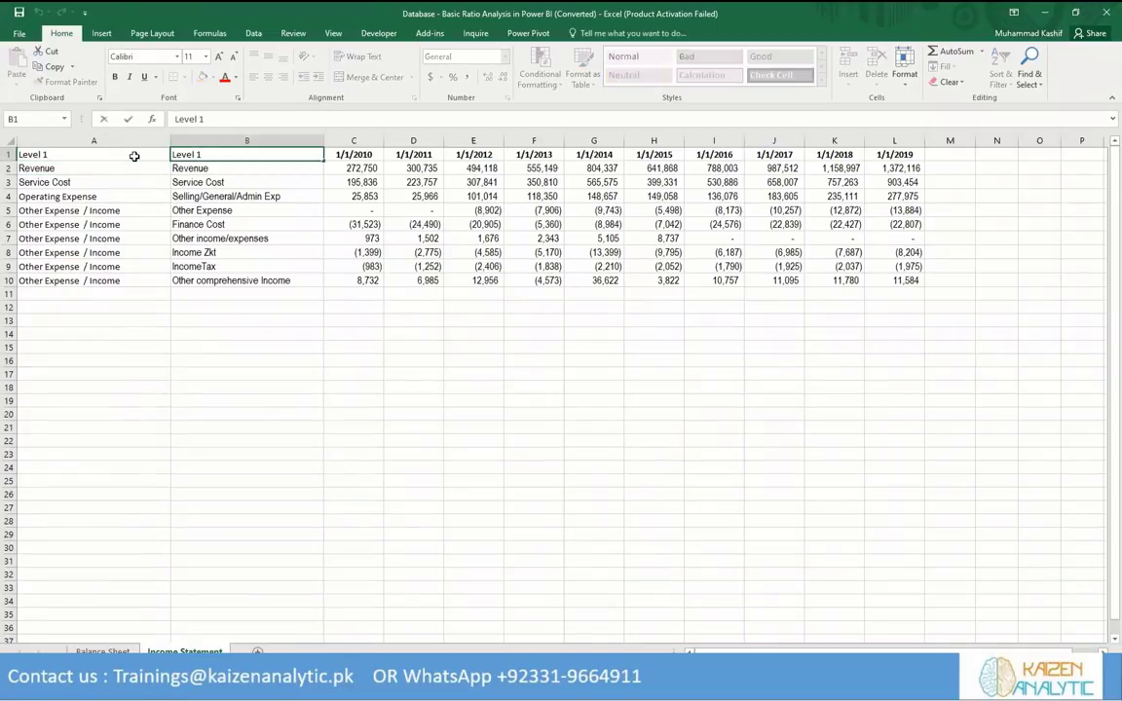
{"action": "key", "text": "BackSpace"}
{"action": "type", "text": "2"}
{"action": "key", "text": "Return"}
Convert the income statement range A1:L10 into a table with headers.
{"action": "left_click", "coordinate": [110, 154]}
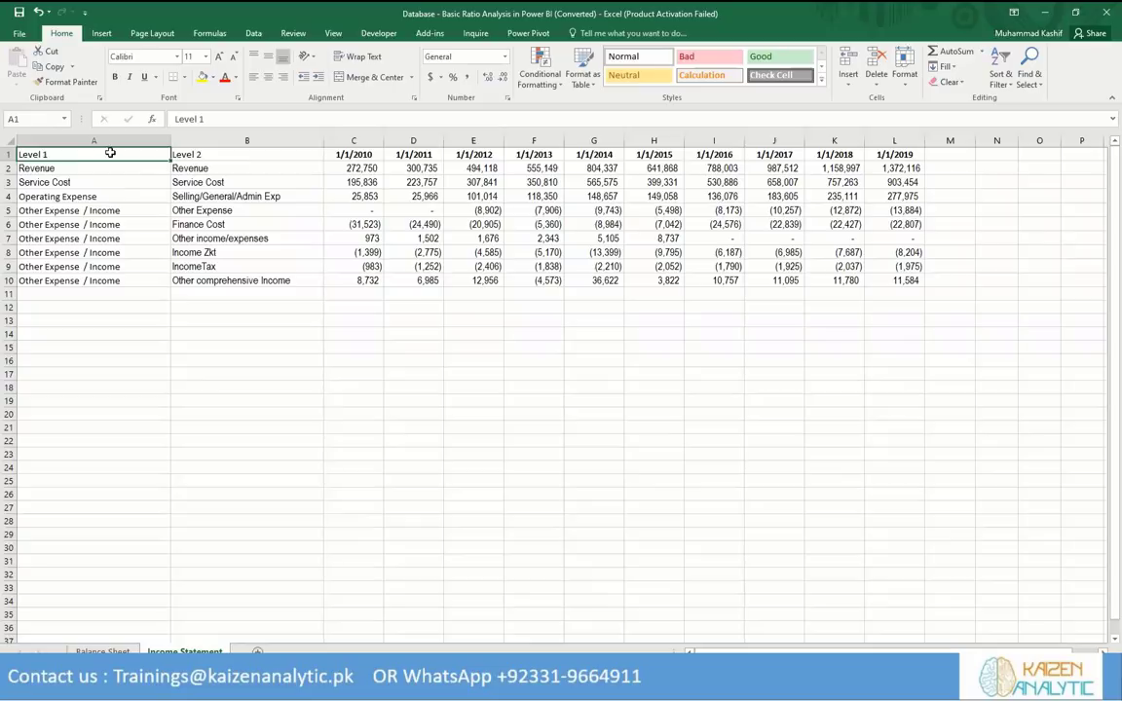
{"action": "key", "text": "ctrl+shift+Down"}
{"action": "key", "text": "ctrl+shift+Right"}
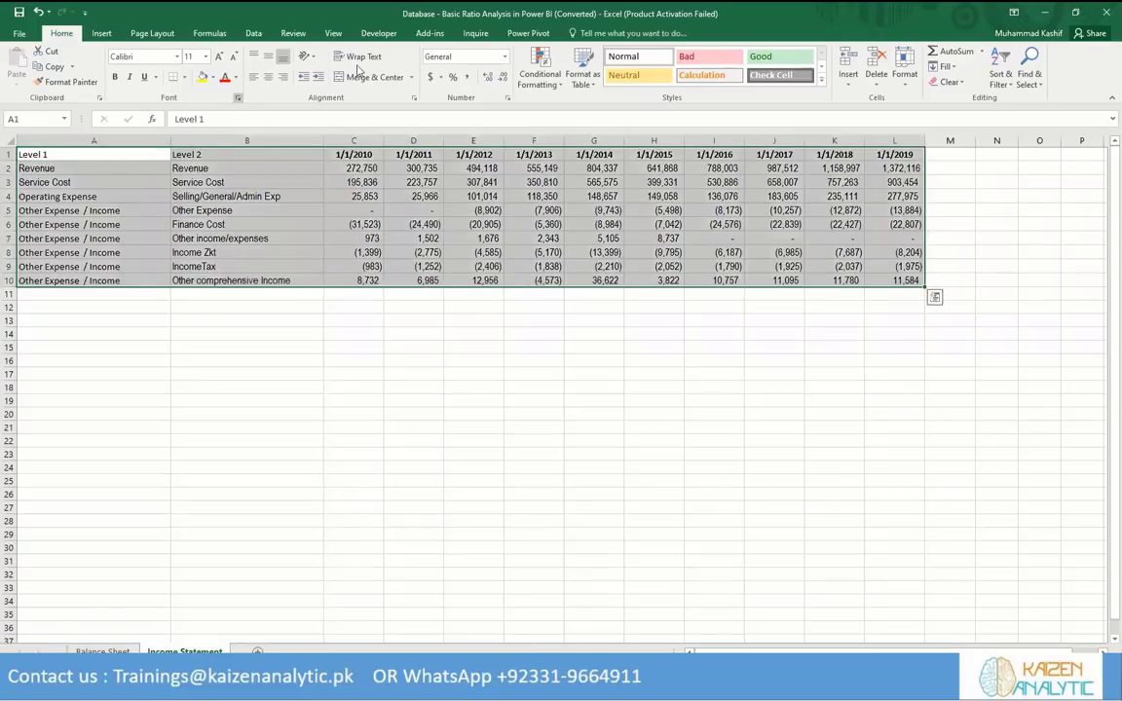
{"action": "left_click", "coordinate": [102, 34]}
{"action": "left_click", "coordinate": [113, 64]}
{"action": "left_click", "coordinate": [284, 256]}
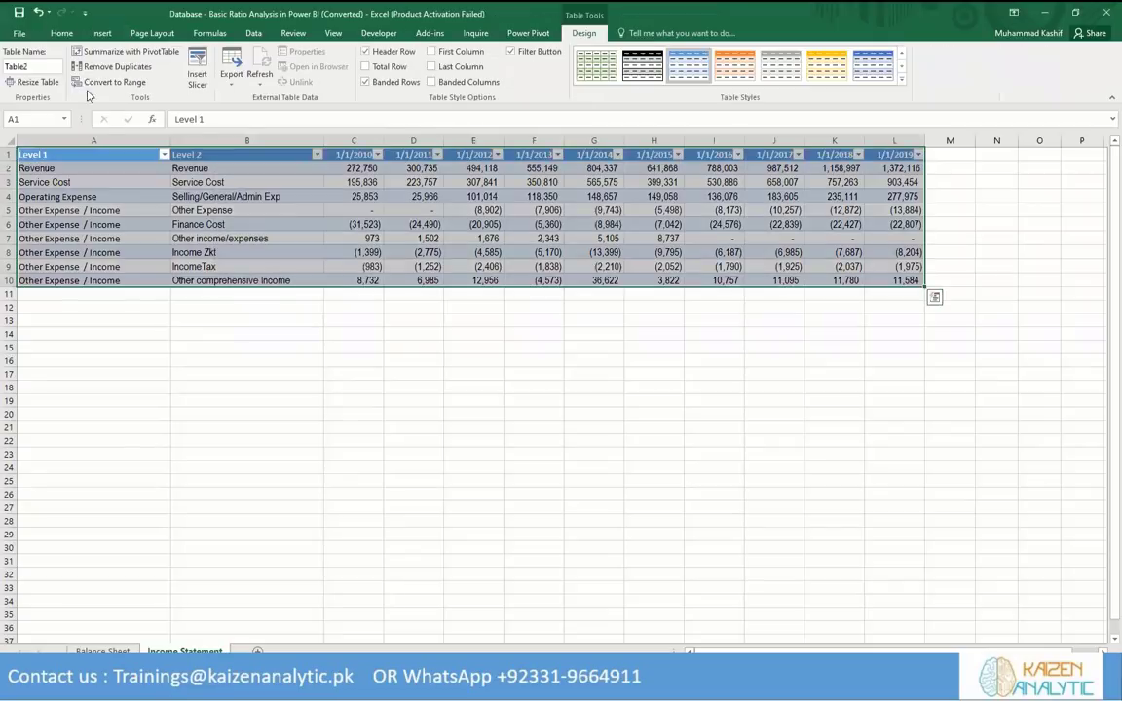
Name the new table Income_Statement and switch to the Balance Sheet worksheet.
{"action": "left_click", "coordinate": [54, 65]}
{"action": "type", "text": "Income"}
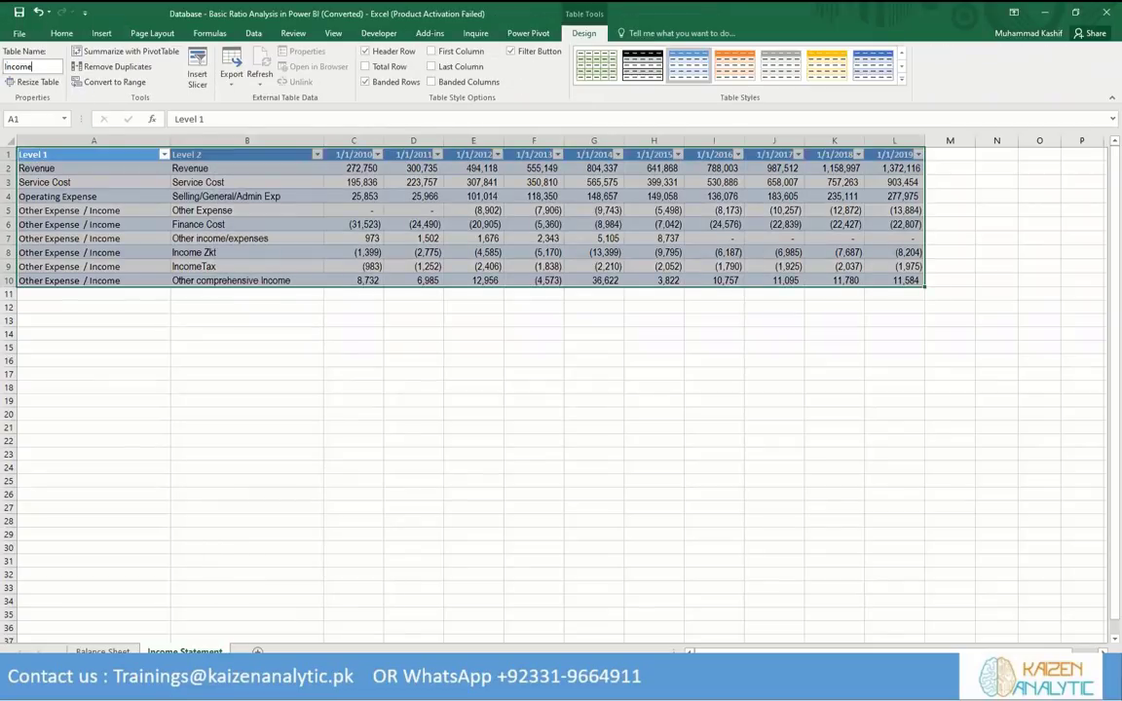
{"action": "type", "text": "_Statement"}
{"action": "key", "text": "Return"}
{"action": "left_click", "coordinate": [222, 239]}
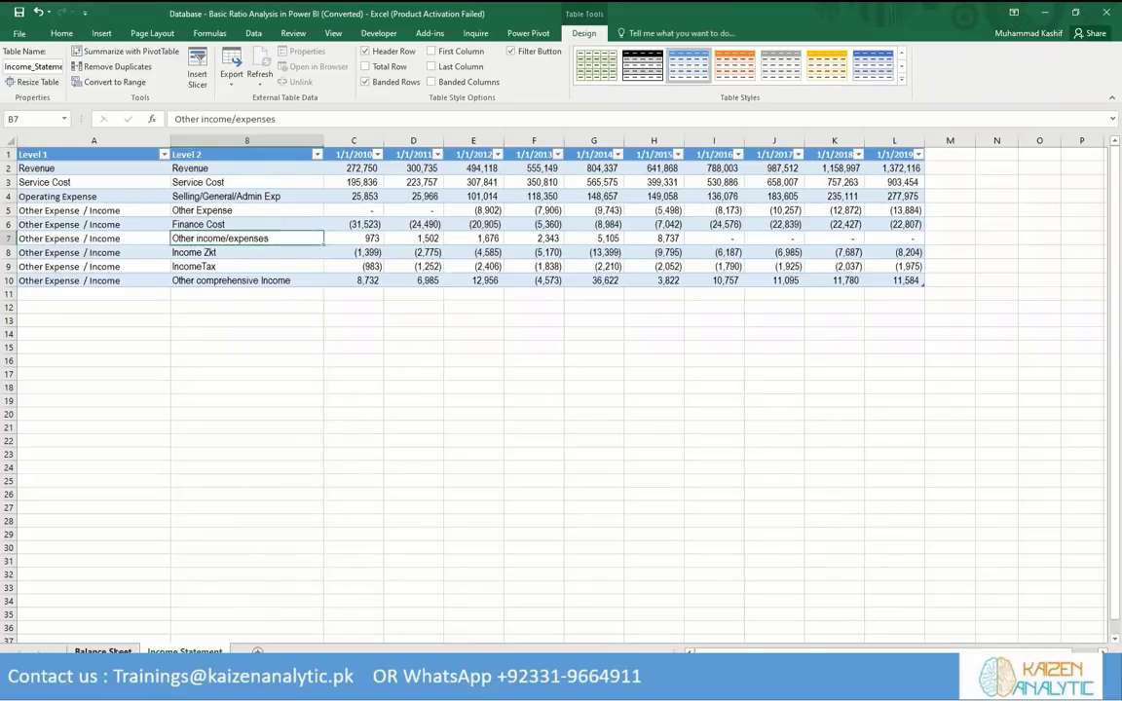
{"action": "key", "text": "ctrl+Page_Up"}
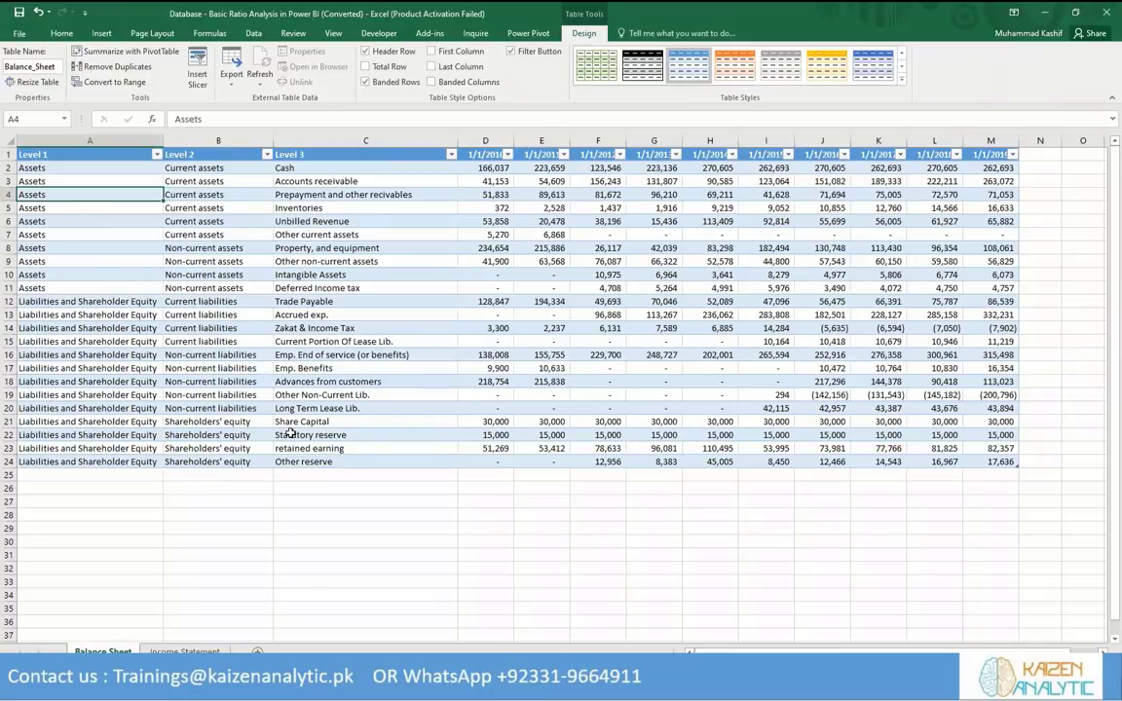
Switch to the Webinar 9 Power BI file and bring the converted workbook's Balance_Sheet and Income_Statement tables into Power Query Editor.
{"action": "mouse_move", "coordinate": [473, 686]}
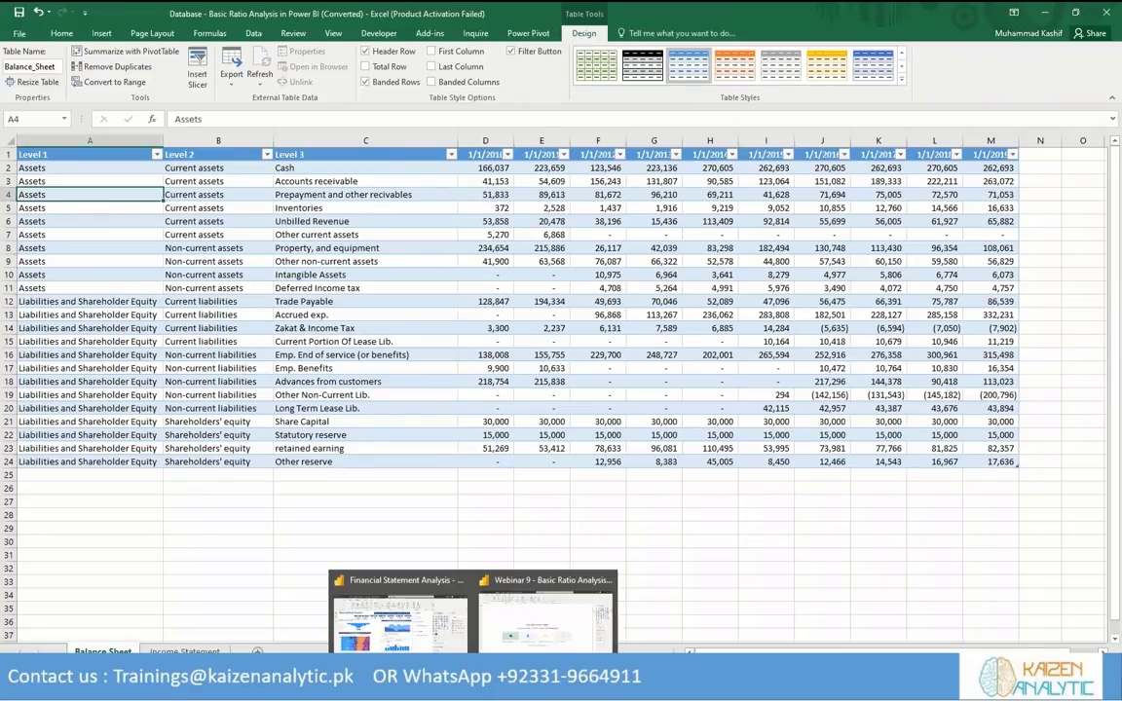
{"action": "left_click", "coordinate": [546, 611]}
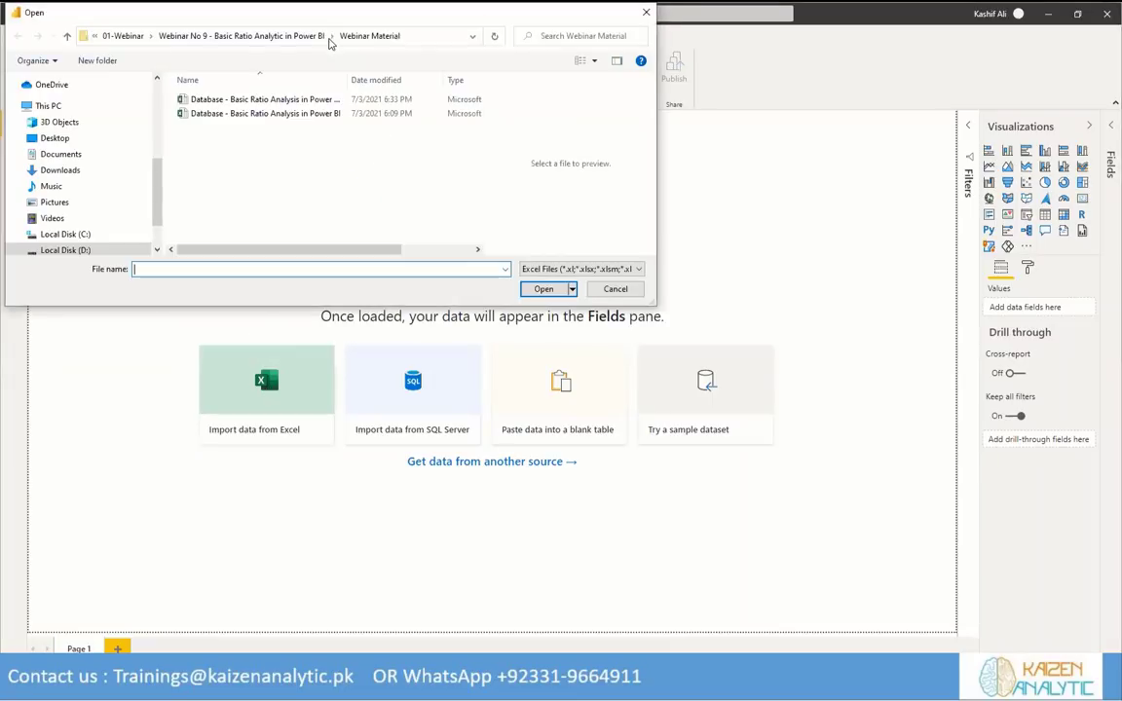
{"action": "key", "text": "Escape"}
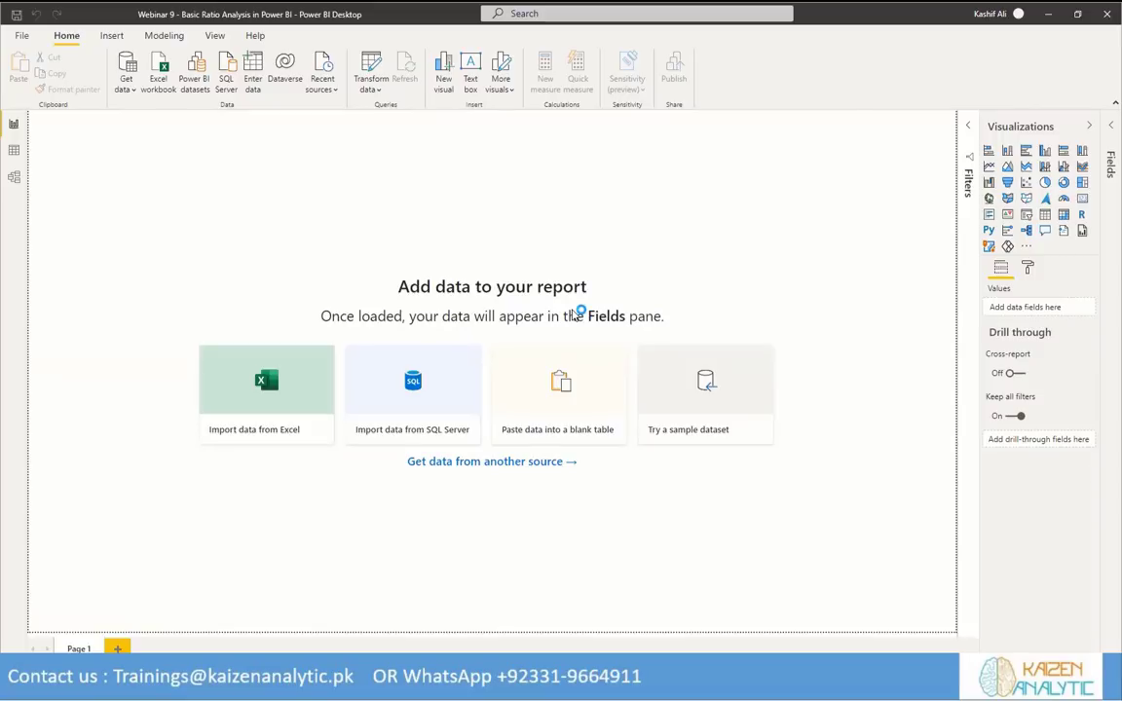
{"action": "left_click", "coordinate": [308, 216]}
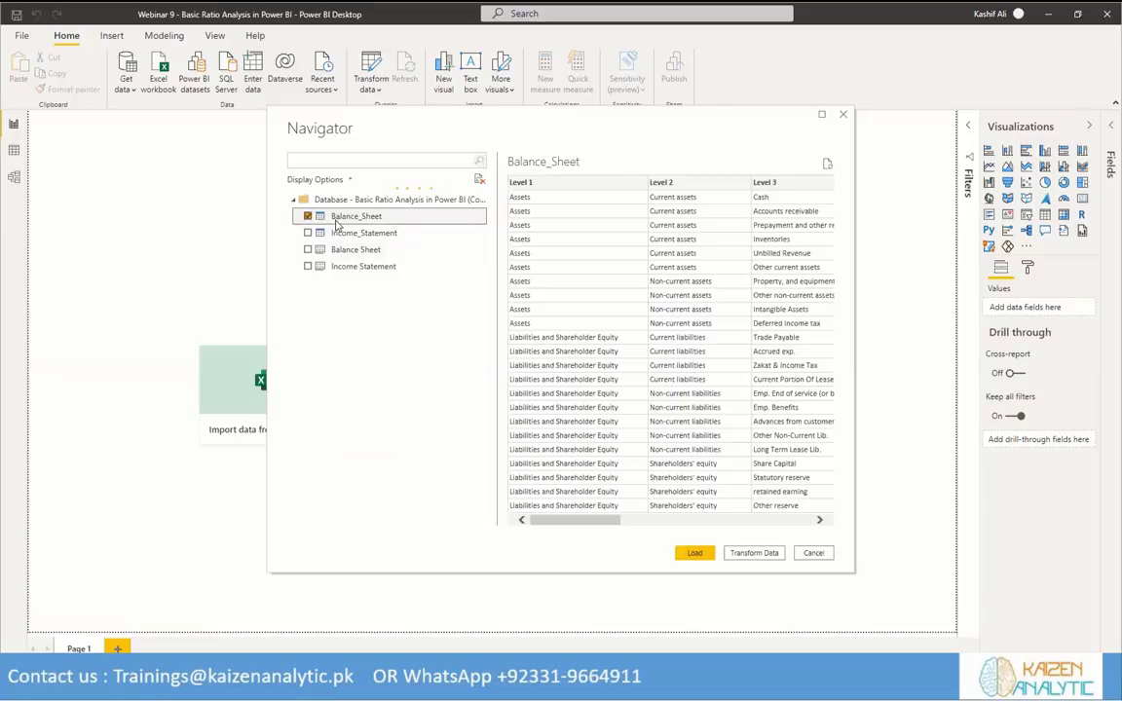
{"action": "left_click", "coordinate": [308, 232]}
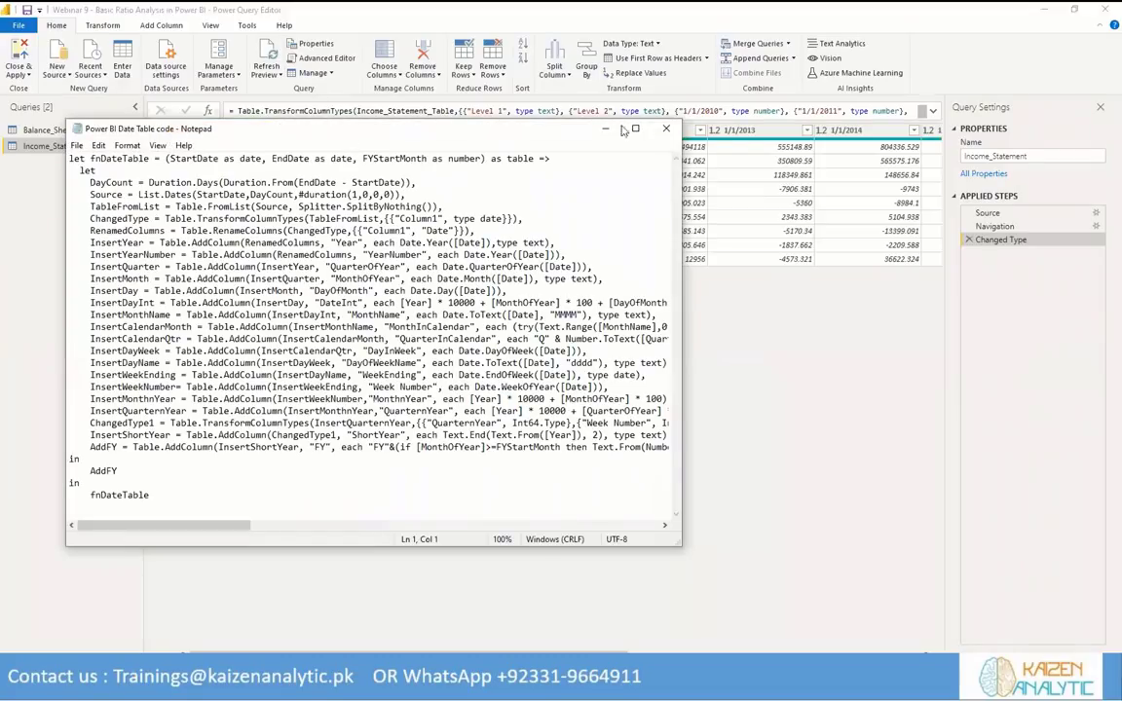
Copy the entire date table code from the Power BI Date Table code text file and return to Power Query Editor.
{"action": "left_click_drag", "start_coordinate": [348, 136], "coordinate": [624, 134]}
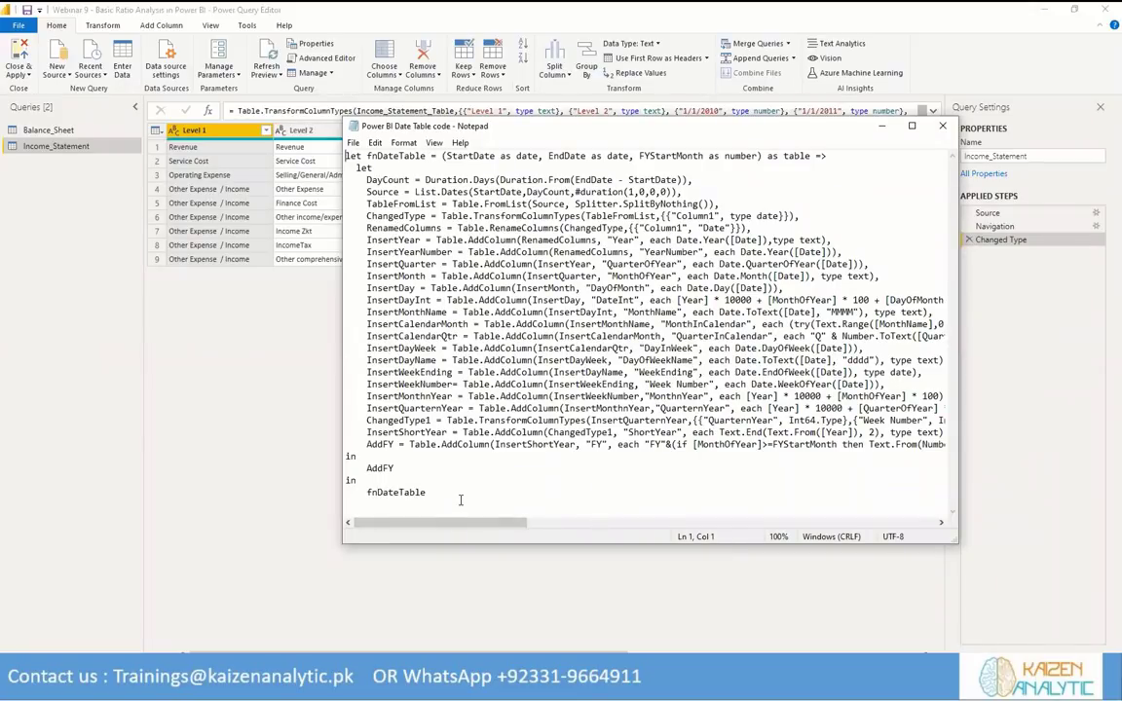
{"action": "key", "text": "ctrl+a"}
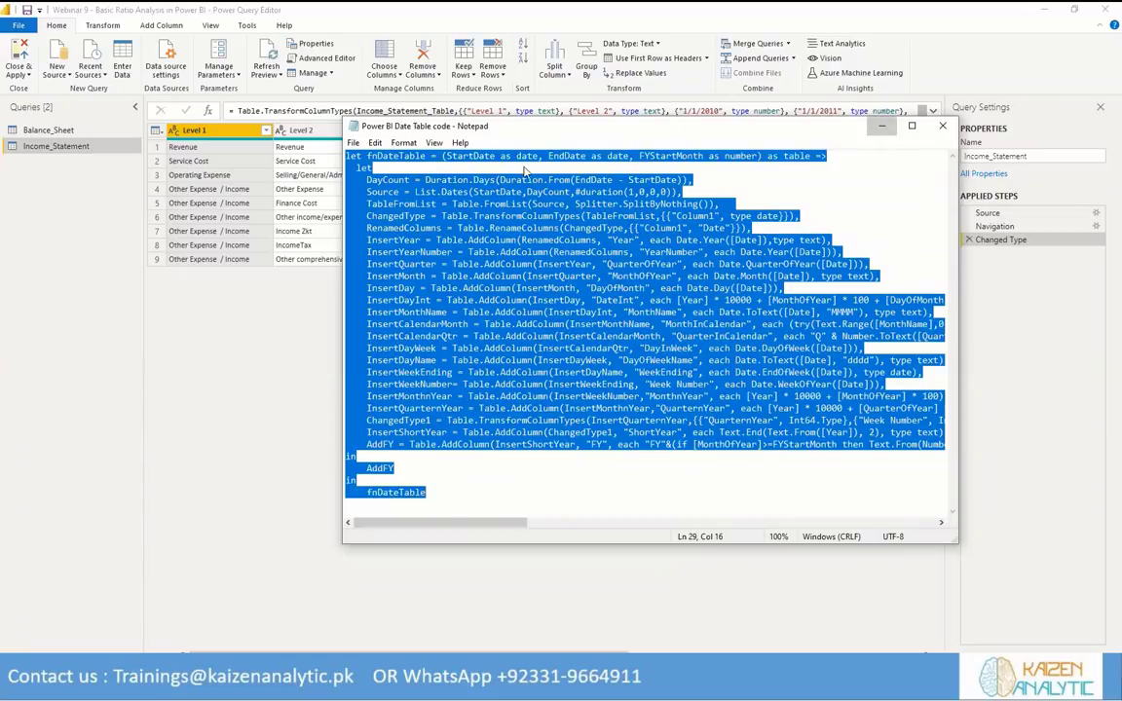
{"action": "left_click", "coordinate": [266, 390]}
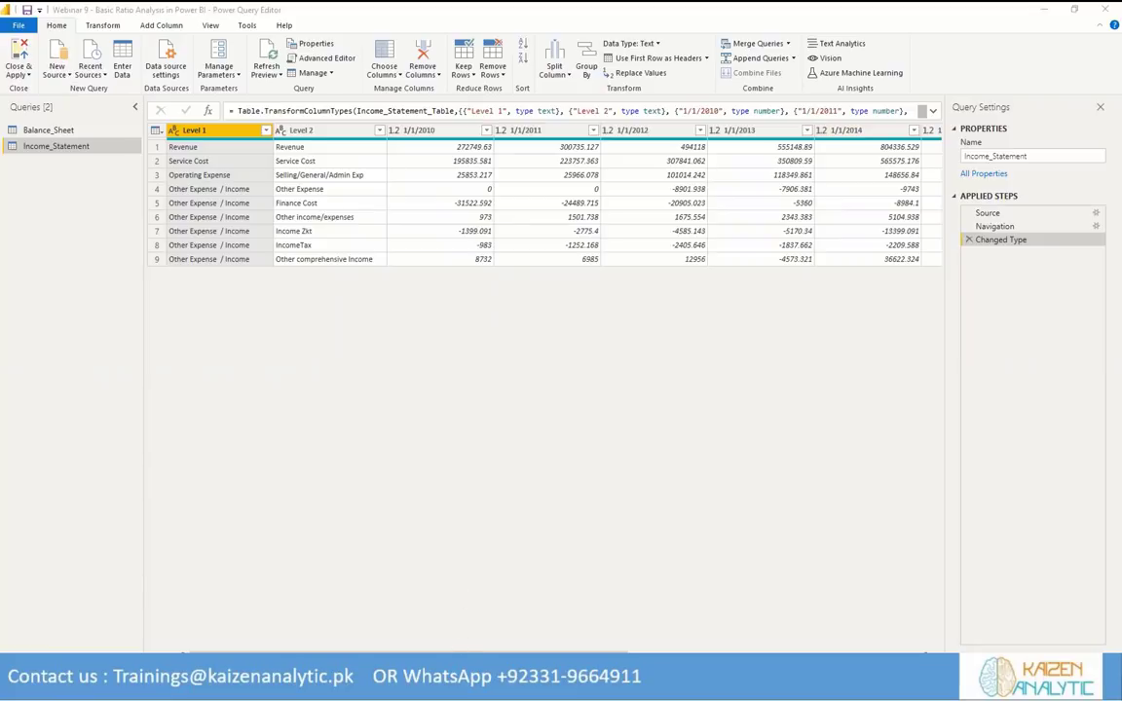
Create a blank query and replace its default code with the copied fnDateTable function.
{"action": "scroll", "coordinate": [785, 307], "scroll_direction": "right", "scroll_amount": 5}
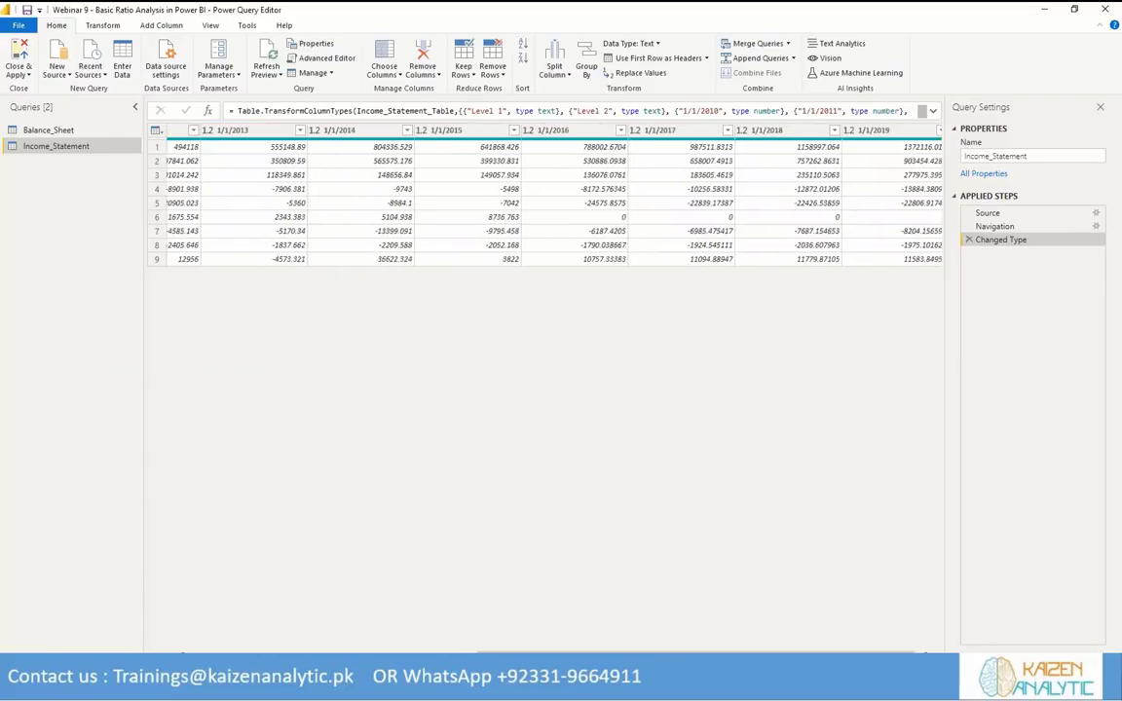
{"action": "scroll", "coordinate": [546, 292], "scroll_direction": "left", "scroll_amount": 5}
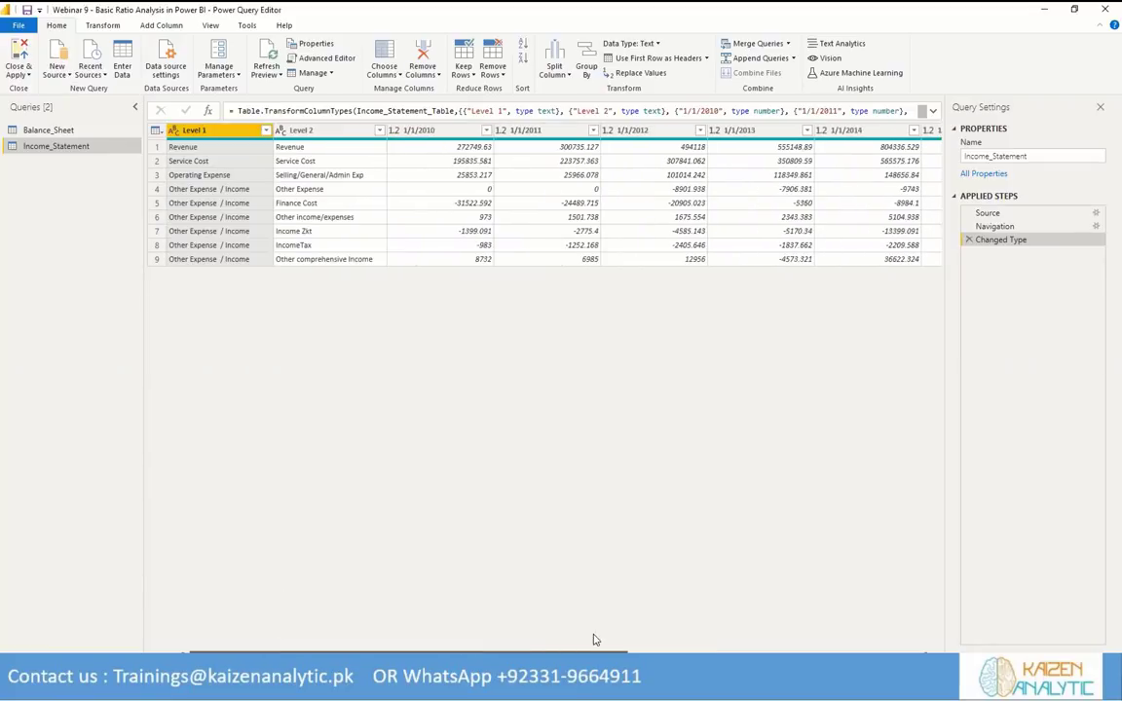
{"action": "left_click", "coordinate": [68, 82]}
{"action": "left_click", "coordinate": [67, 295]}
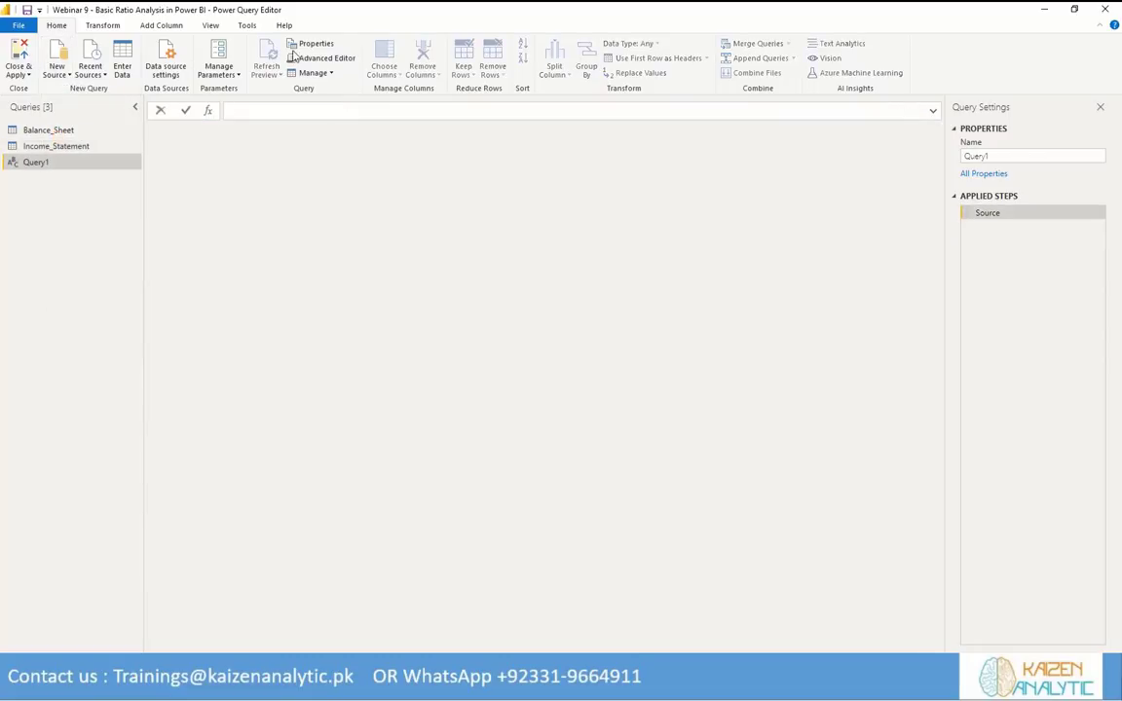
{"action": "left_click", "coordinate": [321, 59]}
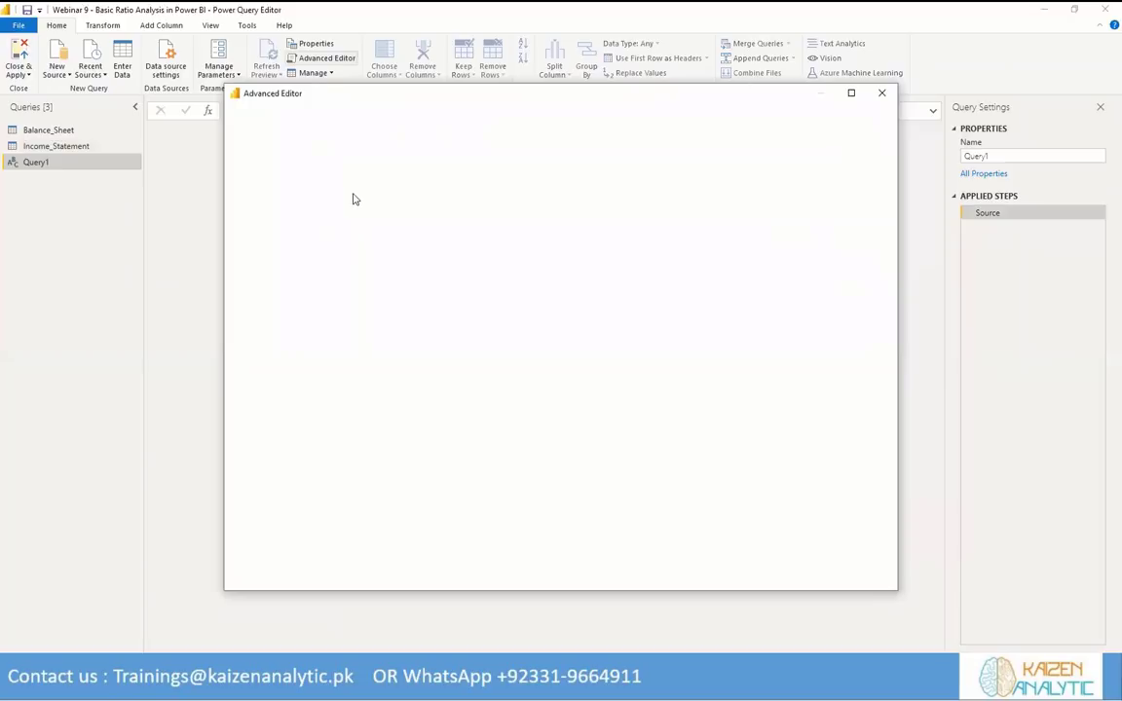
{"action": "left_click", "coordinate": [346, 204]}
{"action": "left_click", "coordinate": [255, 160], "text": "shift"}
{"action": "key", "text": "Delete"}
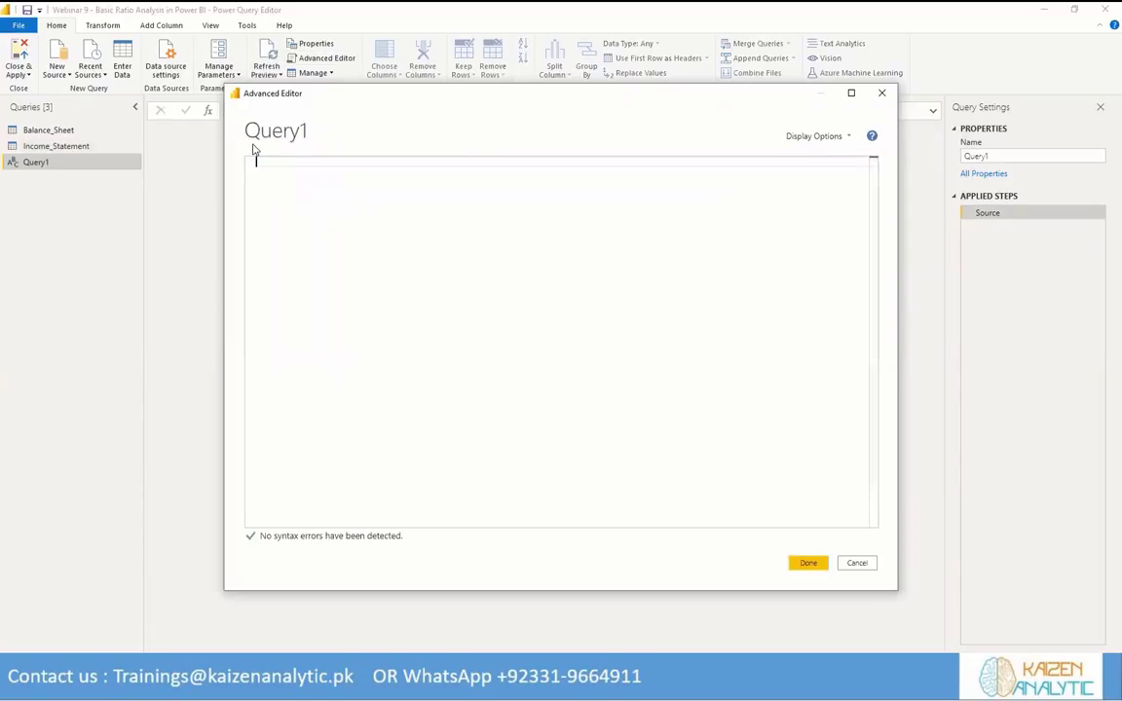
{"action": "key", "text": "ctrl+v"}
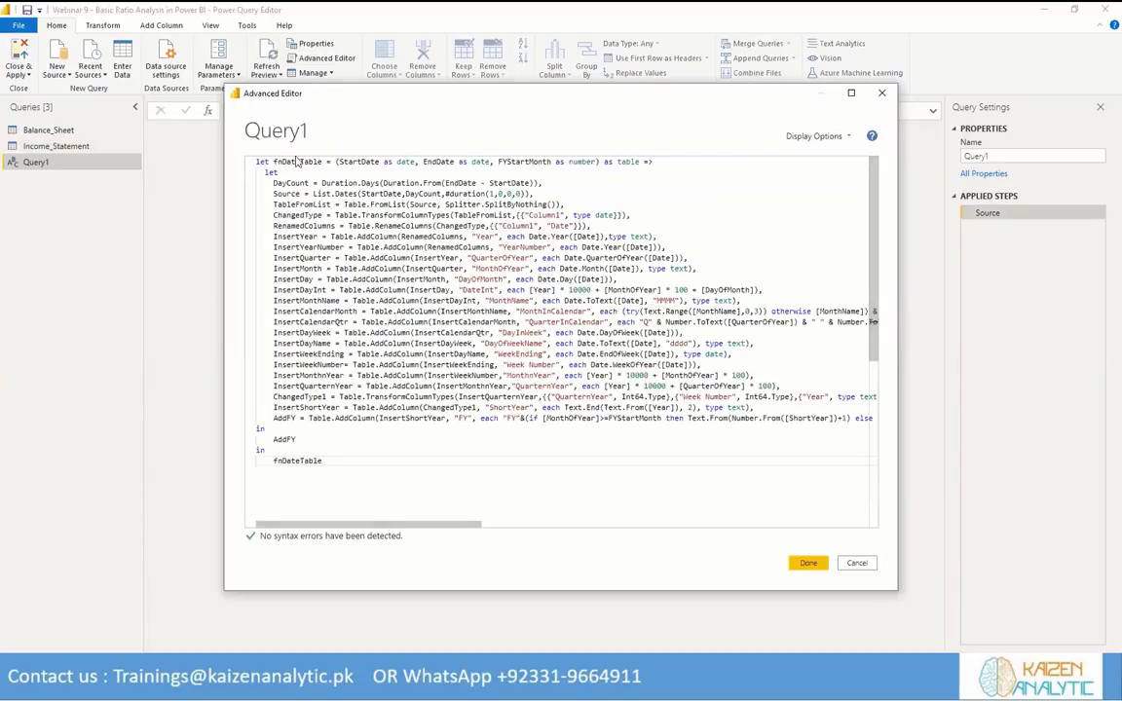
{"action": "left_click", "coordinate": [808, 563]}
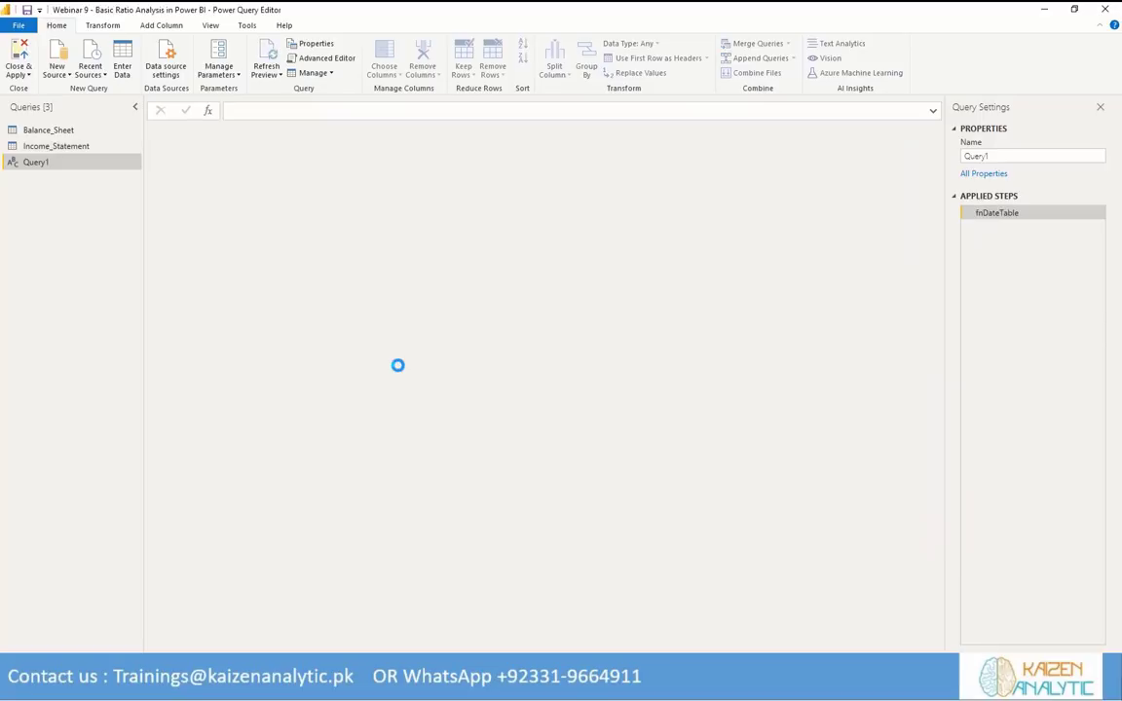
{"action": "left_click", "coordinate": [324, 171]}
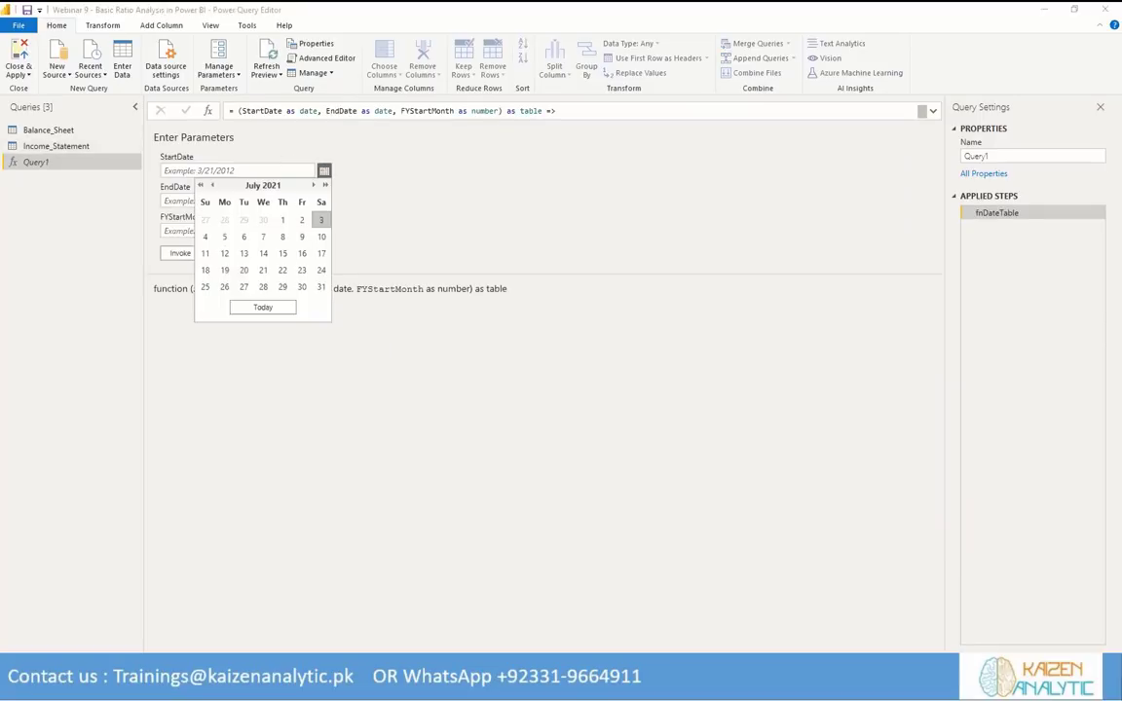
{"action": "key", "text": "Escape"}
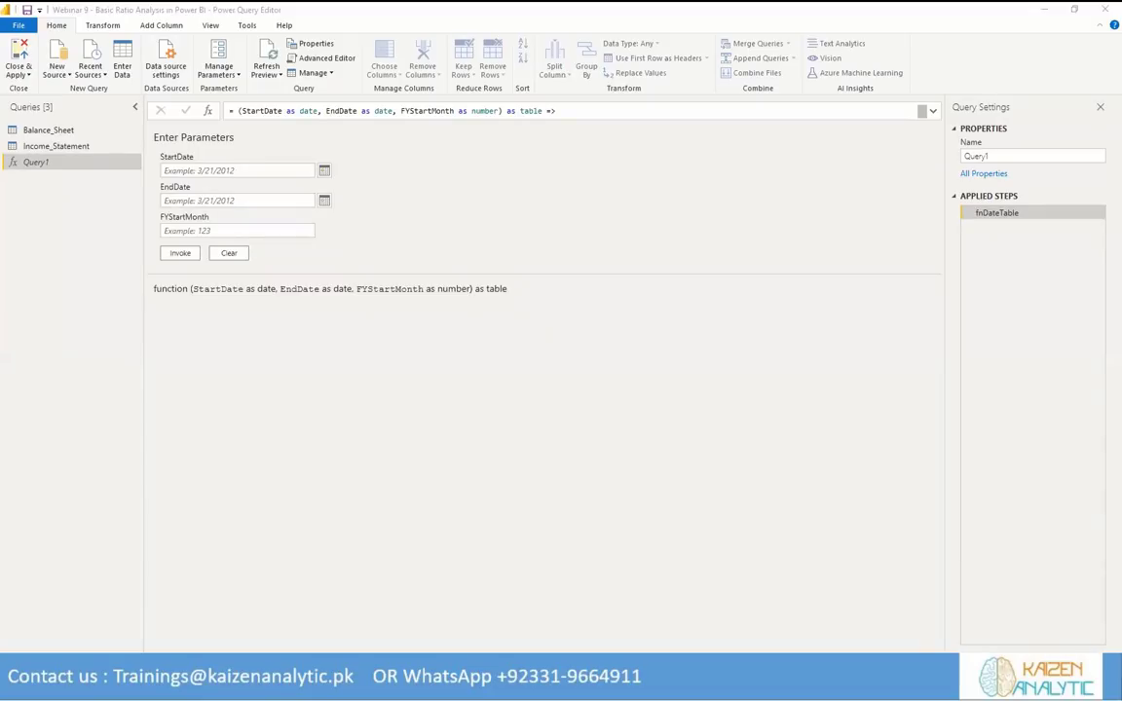
{"action": "left_click", "coordinate": [609, 142]}
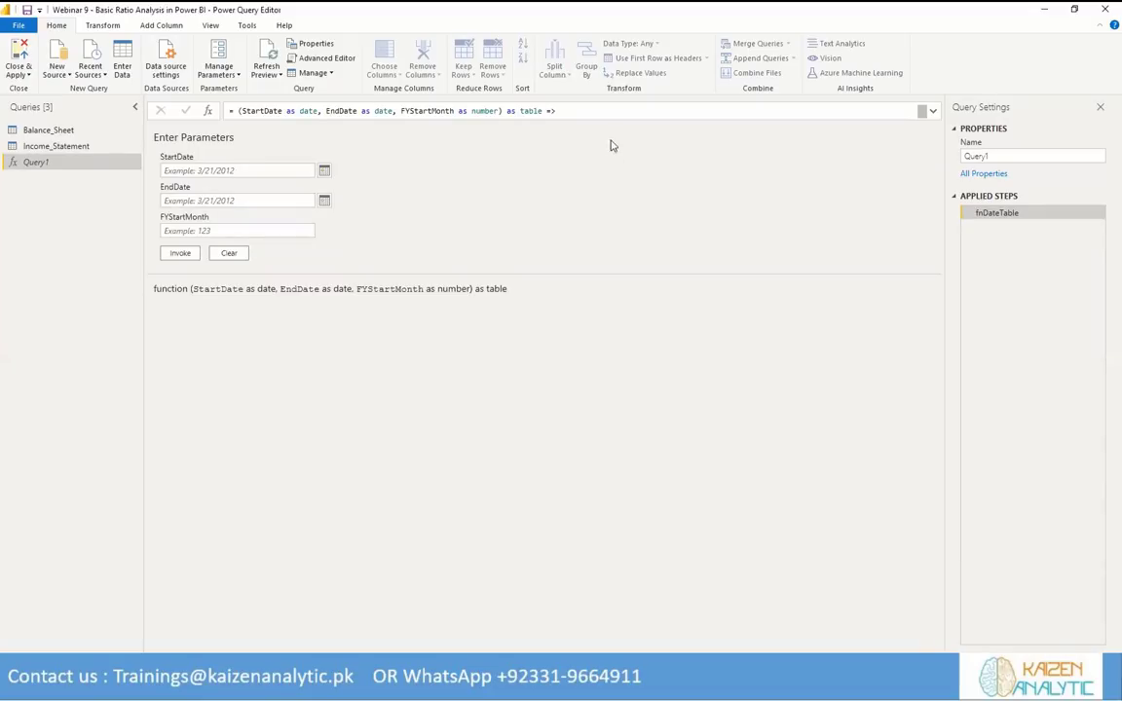
Set the date table function's StartDate parameter to 1/1/2010.
{"action": "left_click", "coordinate": [324, 171]}
{"action": "left_click", "coordinate": [201, 185]}
{"action": "left_click", "coordinate": [201, 185]}
{"action": "left_click", "coordinate": [201, 185]}
{"action": "left_click", "coordinate": [201, 185]}
{"action": "left_click", "coordinate": [201, 185]}
{"action": "left_click", "coordinate": [200, 185]}
{"action": "left_click", "coordinate": [200, 185]}
{"action": "left_click", "coordinate": [201, 185]}
{"action": "left_click", "coordinate": [201, 186]}
{"action": "left_click", "coordinate": [200, 185]}
{"action": "left_click", "coordinate": [201, 185]}
{"action": "left_click", "coordinate": [213, 185]}
{"action": "left_click", "coordinate": [213, 185]}
{"action": "left_click", "coordinate": [214, 185]}
{"action": "left_click", "coordinate": [213, 185]}
{"action": "left_click", "coordinate": [213, 185]}
{"action": "left_click", "coordinate": [213, 185]}
{"action": "left_click", "coordinate": [214, 185]}
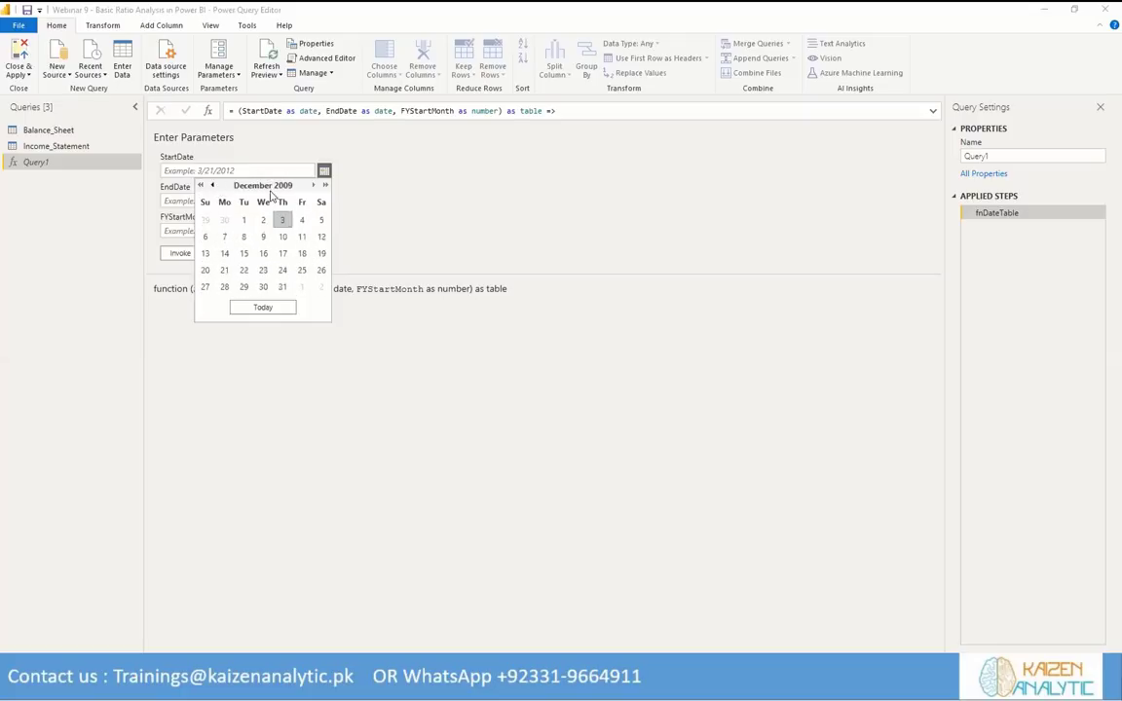
{"action": "left_click", "coordinate": [312, 185]}
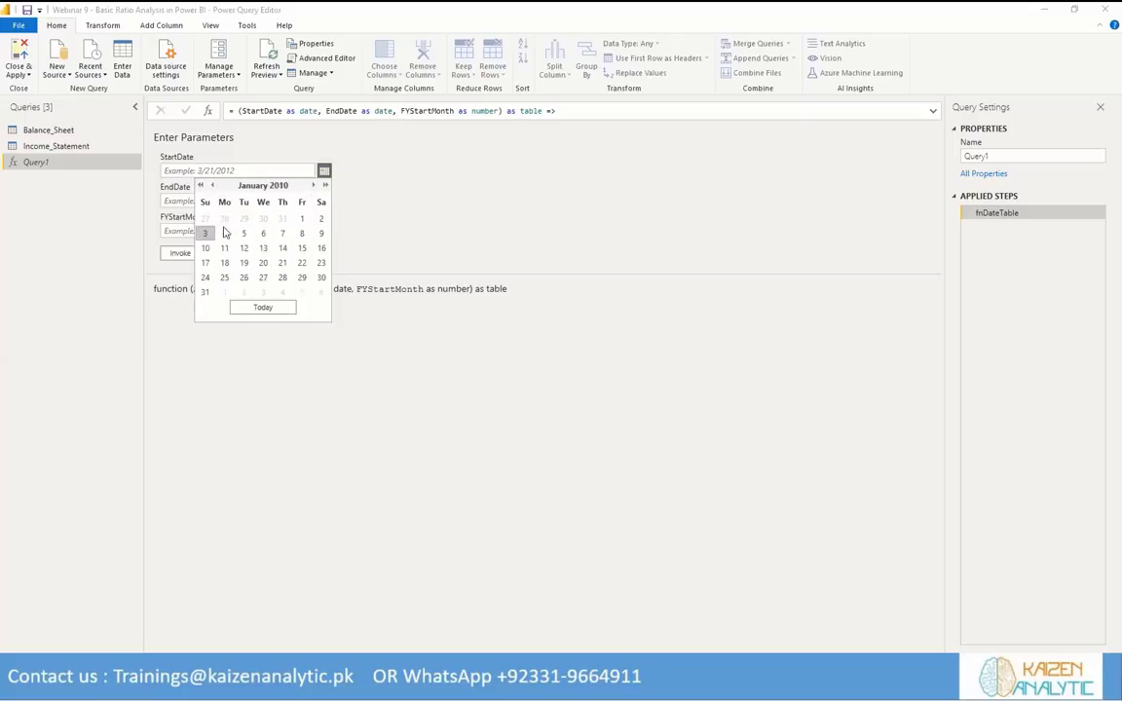
{"action": "left_click", "coordinate": [302, 218]}
Set the EndDate parameter to 12/31/2019 and check it against the last date header in the Balance Sheet worksheet.
{"action": "left_click", "coordinate": [324, 201]}
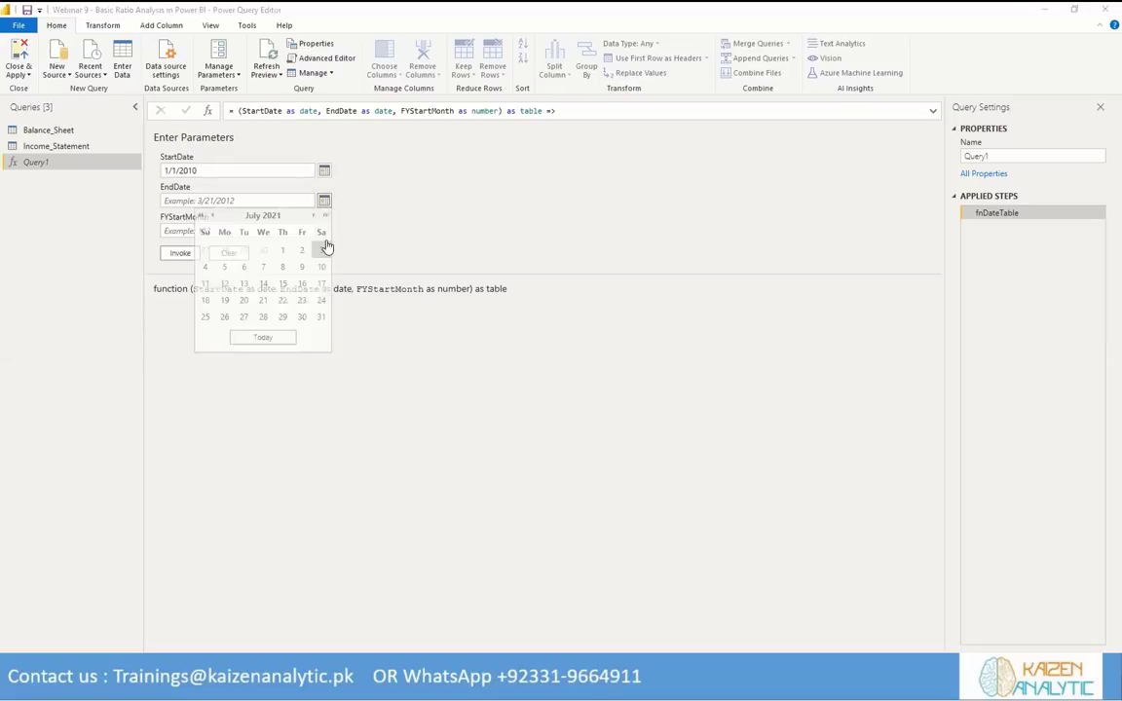
{"action": "left_click", "coordinate": [201, 215]}
{"action": "left_click", "coordinate": [200, 215]}
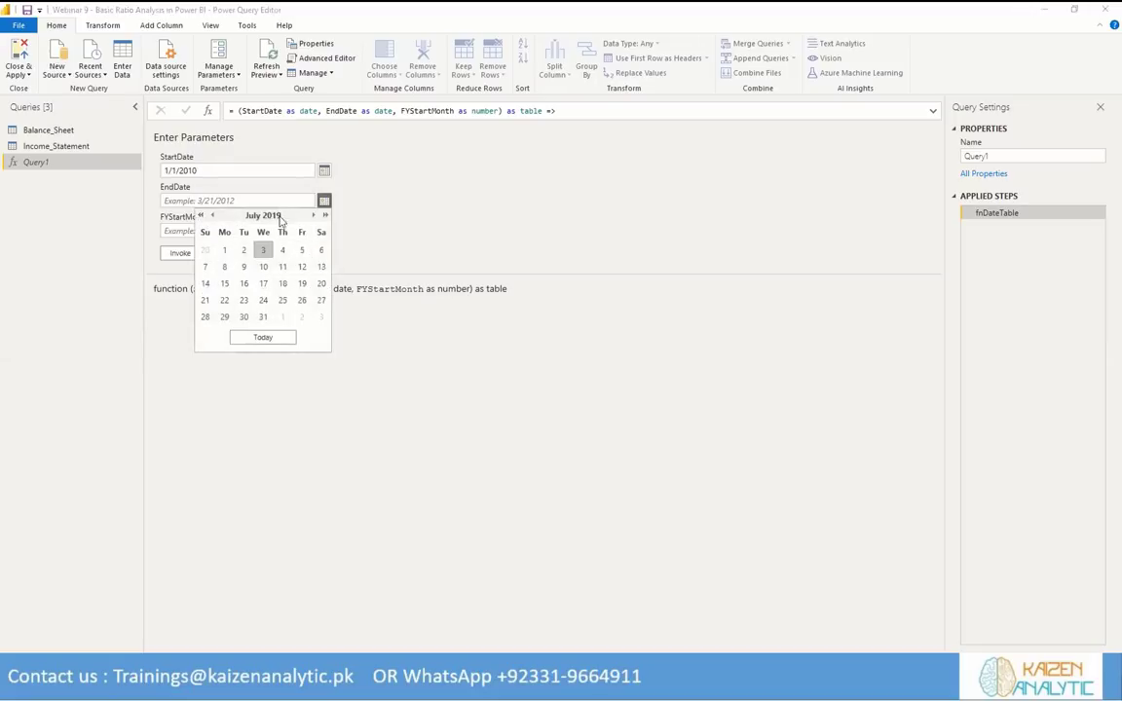
{"action": "left_click", "coordinate": [313, 216]}
{"action": "left_click", "coordinate": [313, 217]}
{"action": "left_click", "coordinate": [312, 216]}
{"action": "left_click", "coordinate": [313, 216]}
{"action": "left_click", "coordinate": [313, 216]}
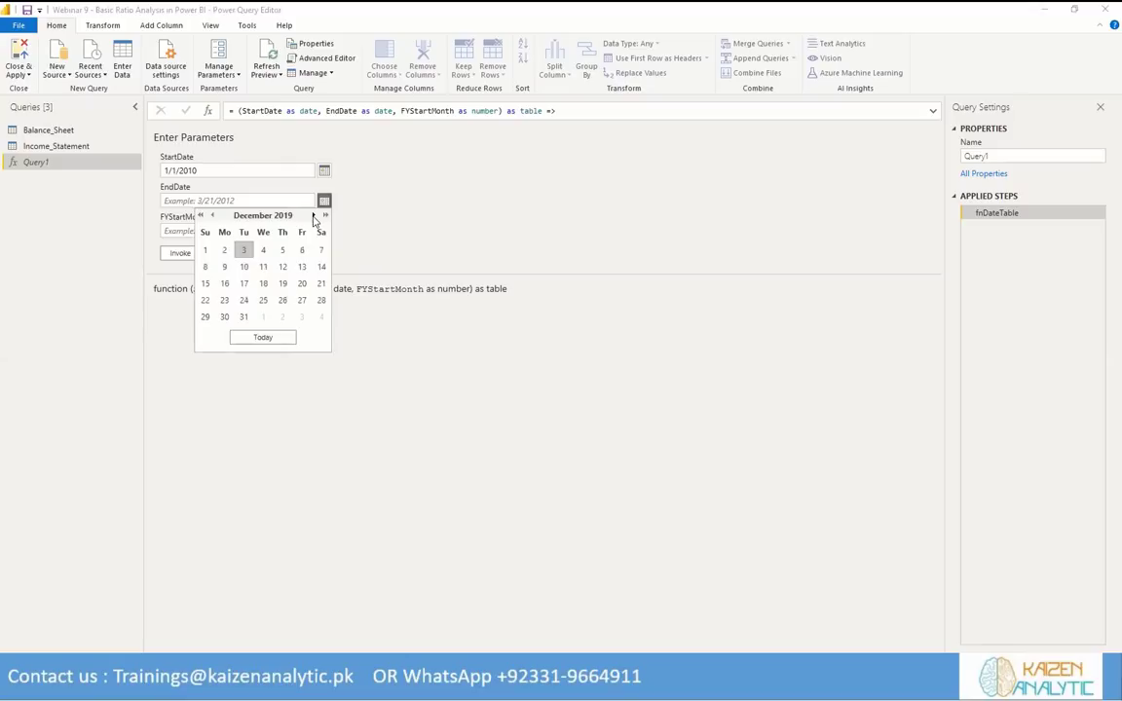
{"action": "left_click", "coordinate": [243, 317]}
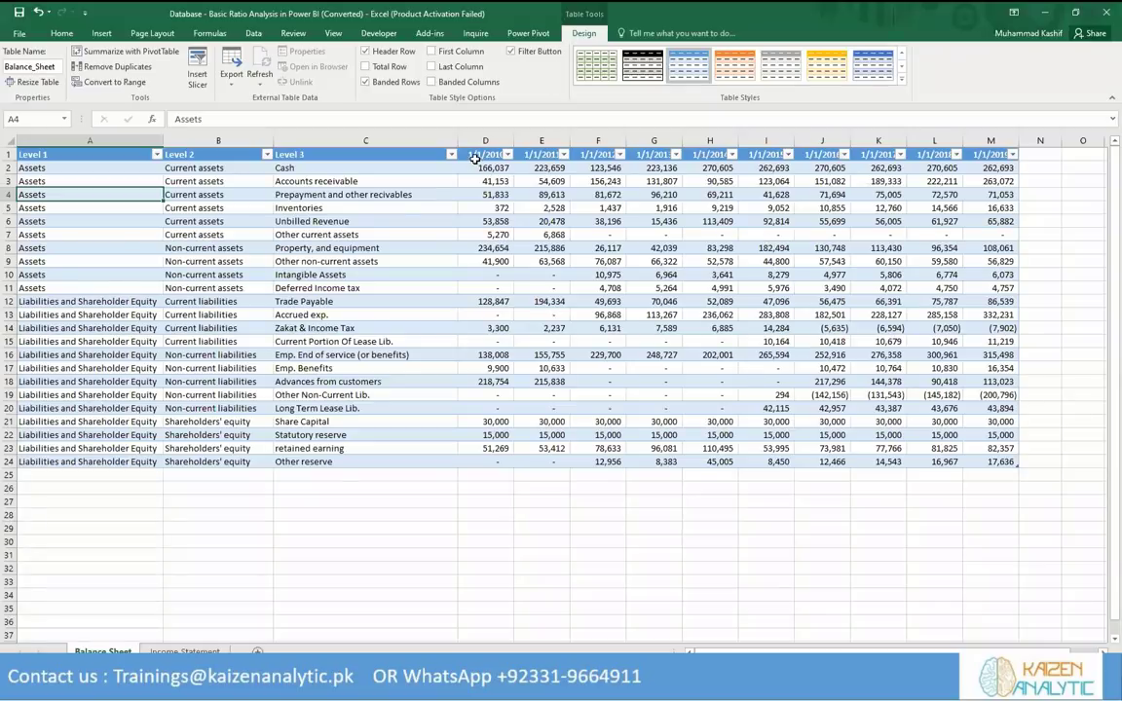
{"action": "key", "text": "ctrl+Right"}
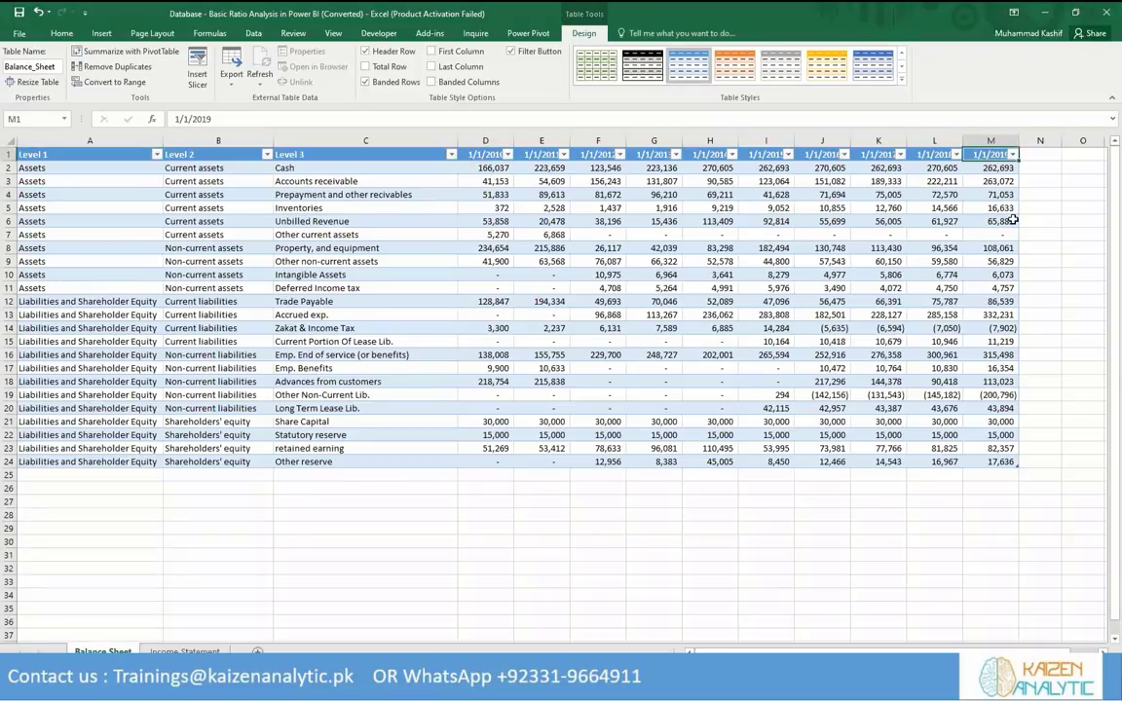
{"action": "left_click", "coordinate": [1048, 10]}
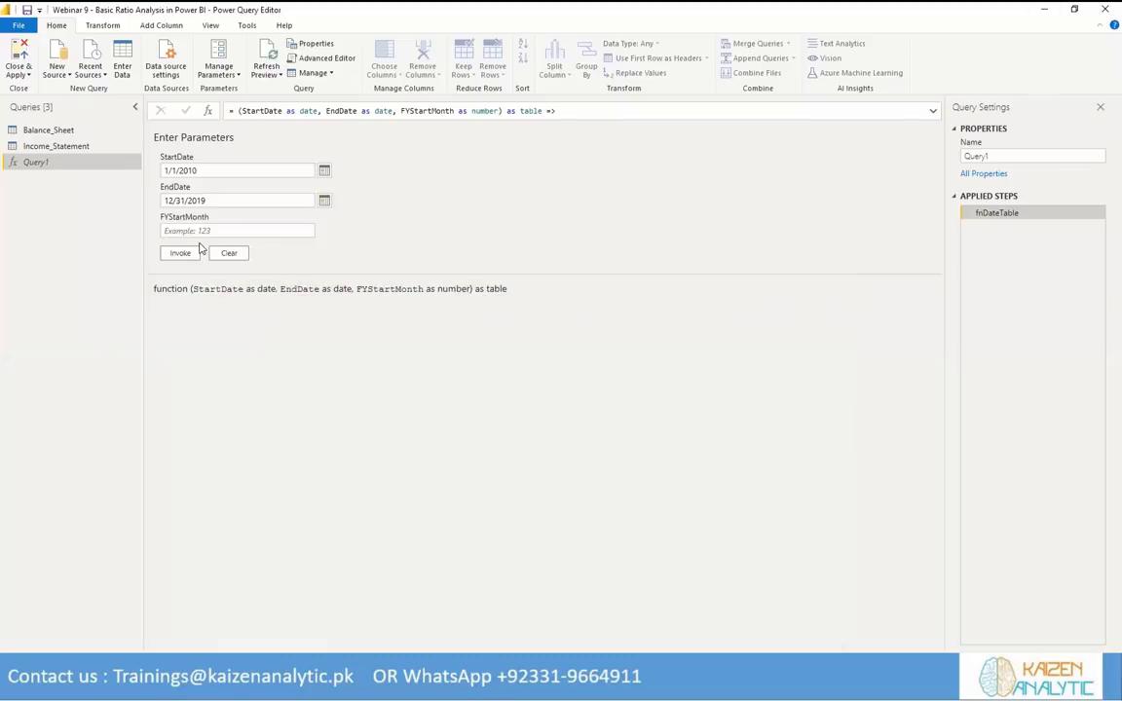
Set the FYStartMonth parameter to 1 and invoke the function to generate the date table.
{"action": "left_click", "coordinate": [201, 231]}
{"action": "type", "text": "1"}
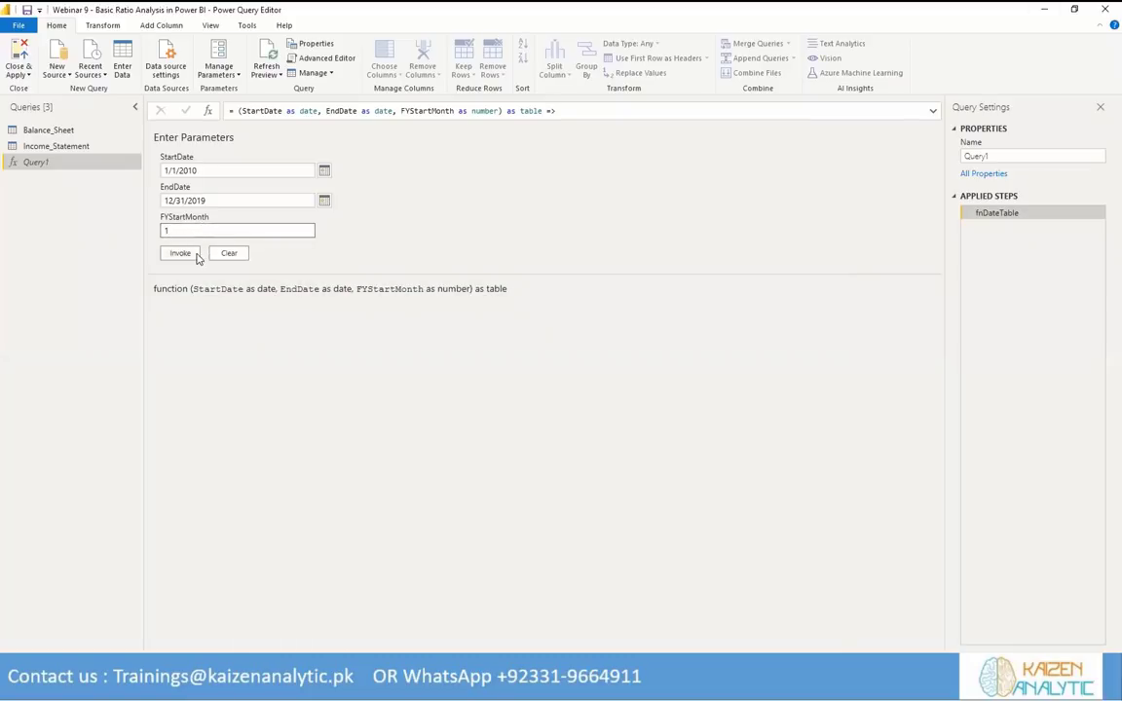
{"action": "left_click", "coordinate": [182, 253]}
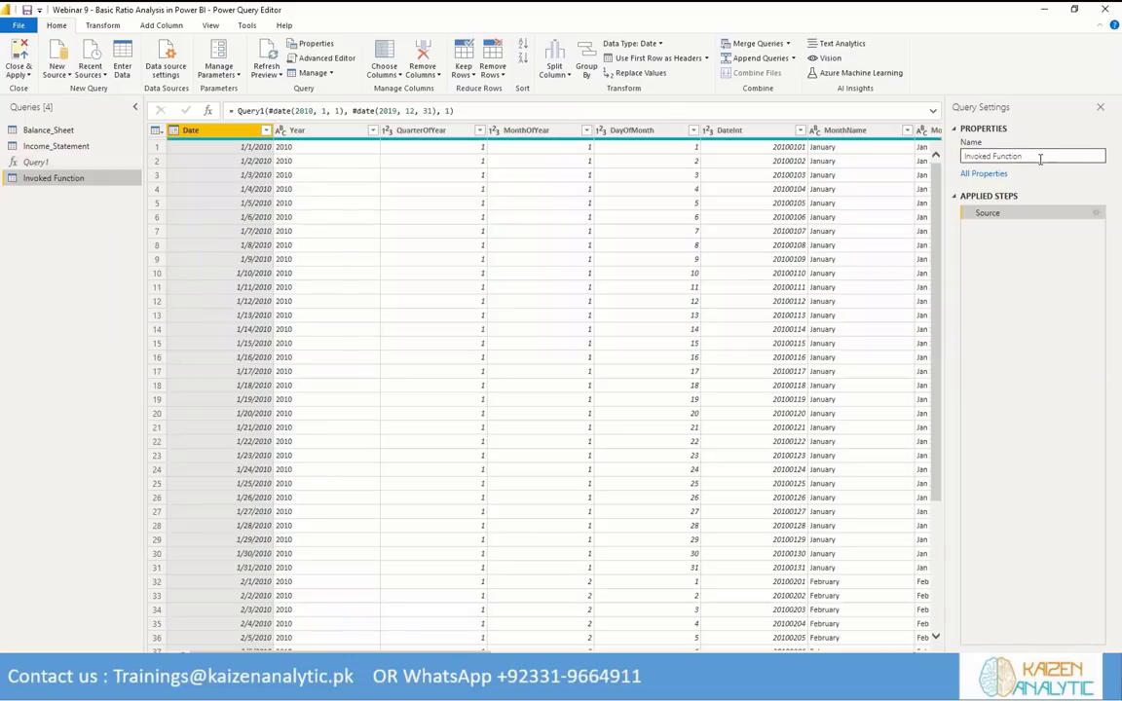
Rename the generated date table query as Date.
{"action": "type", "text": "Dat"}
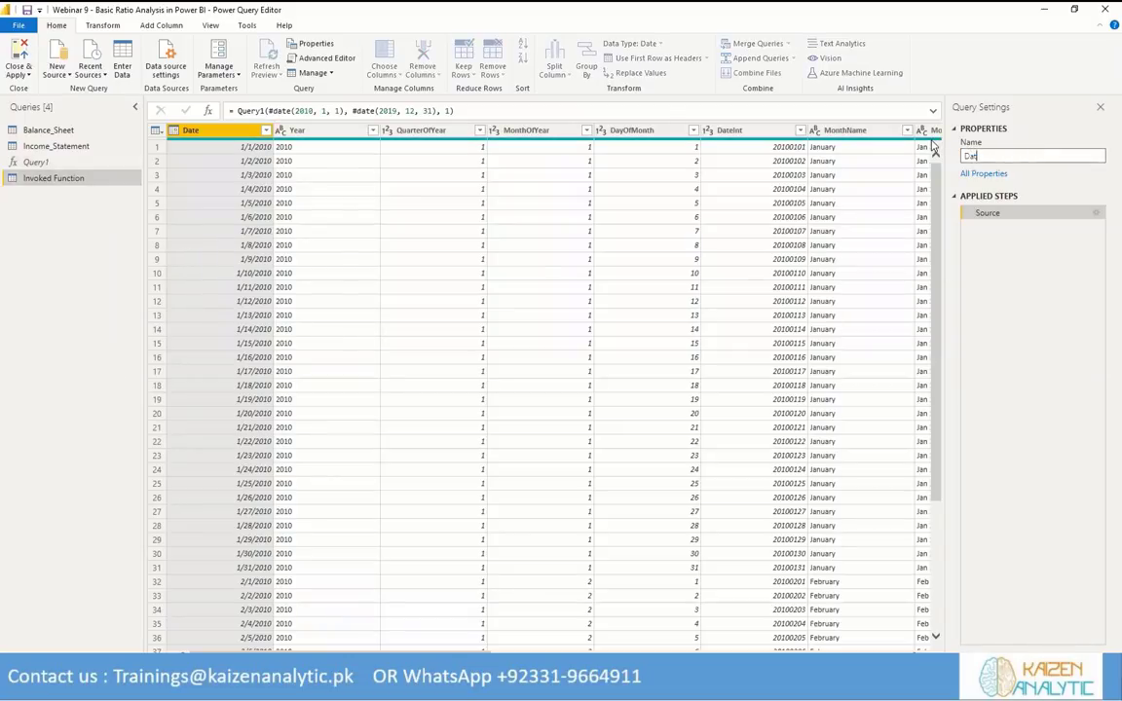
{"action": "type", "text": "e"}
{"action": "key", "text": "Return"}
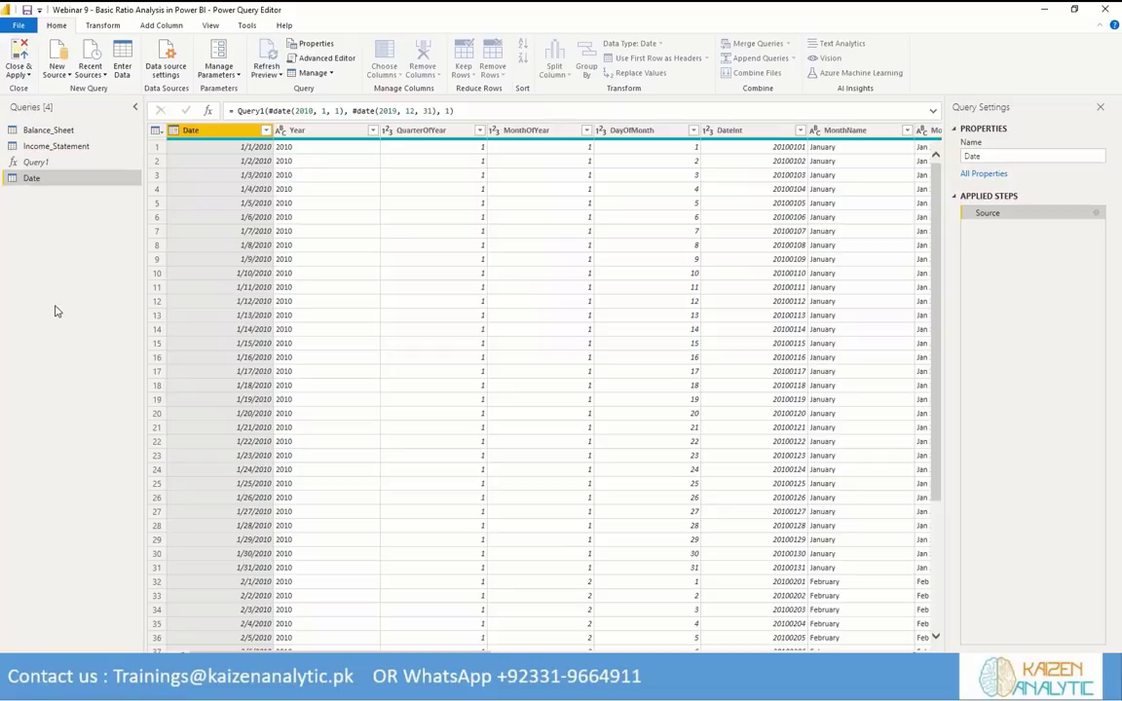
In the Balance_Sheet query, unpivot all columns other than Level 1, Level 2 and Level 3.
{"action": "left_click", "coordinate": [49, 130]}
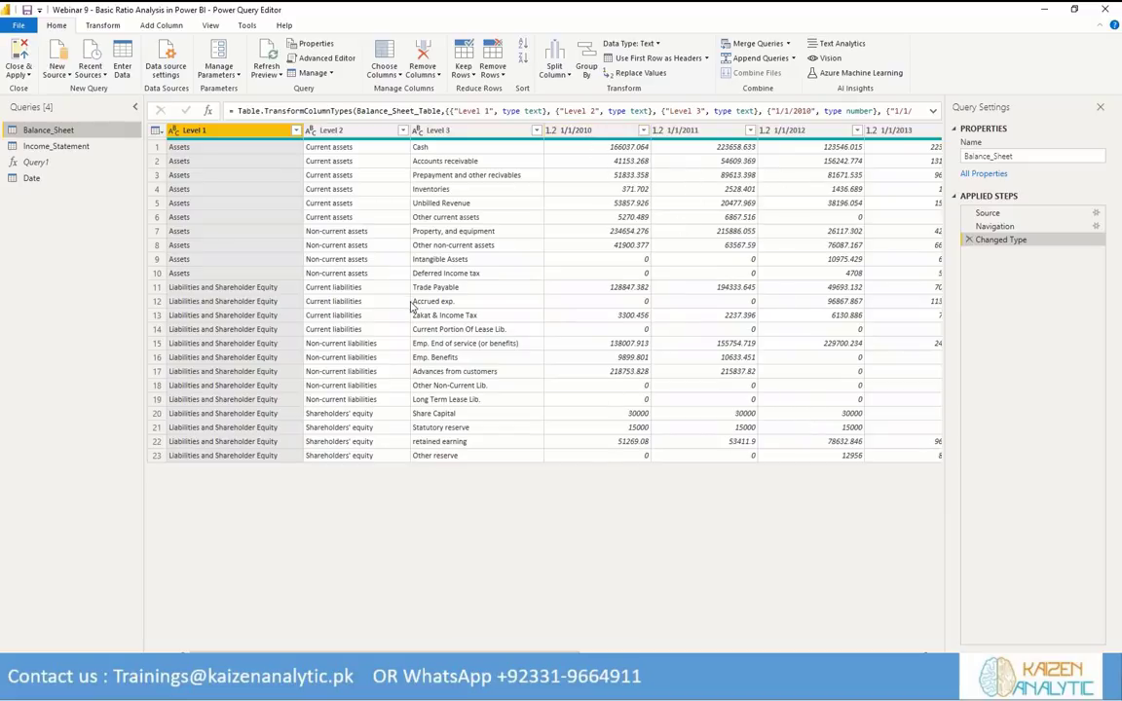
{"action": "left_click", "coordinate": [331, 131], "text": "ctrl"}
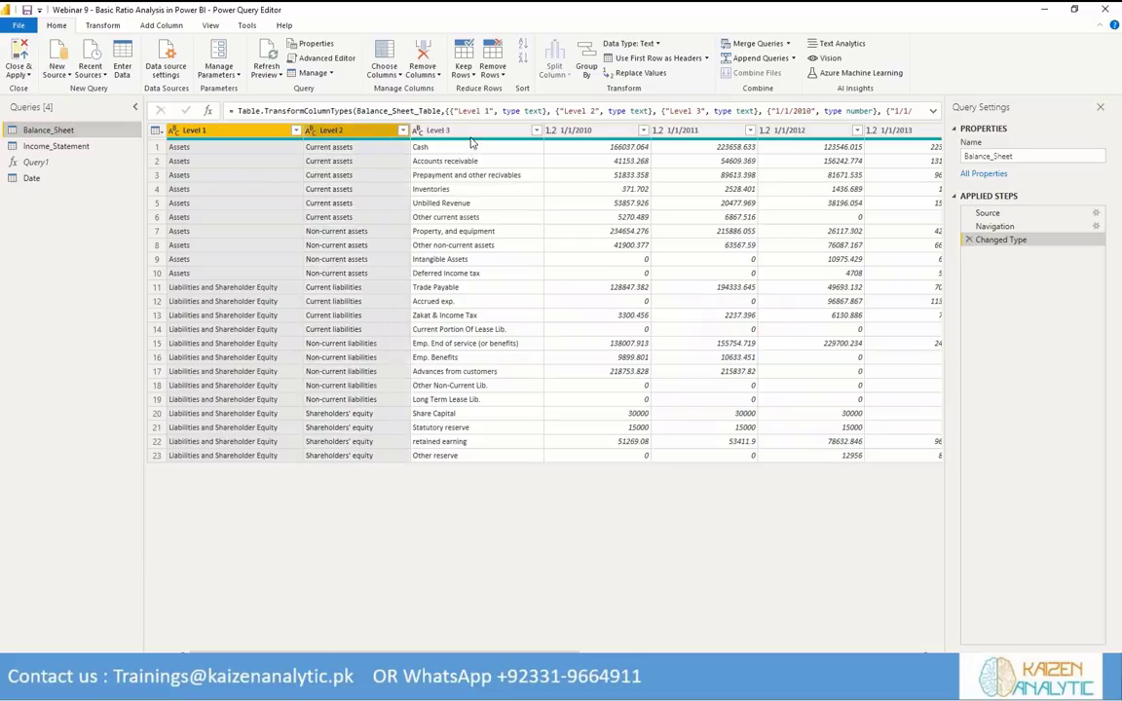
{"action": "left_click", "coordinate": [458, 131], "text": "ctrl"}
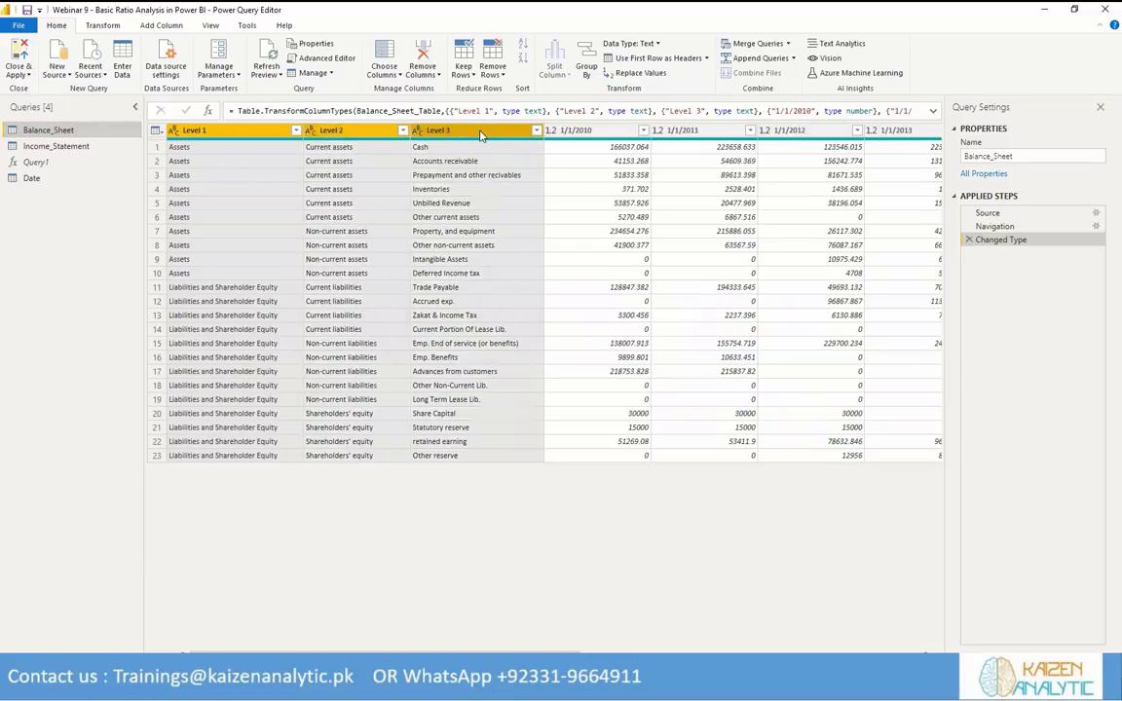
{"action": "right_click", "coordinate": [480, 136]}
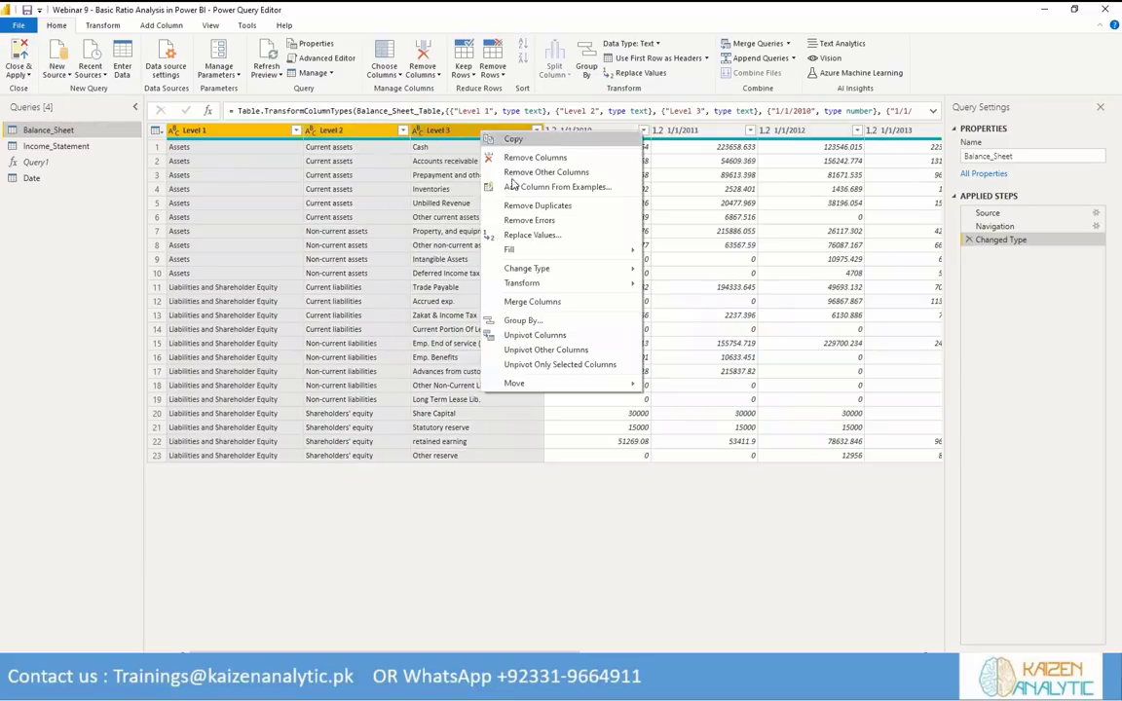
{"action": "left_click", "coordinate": [540, 354]}
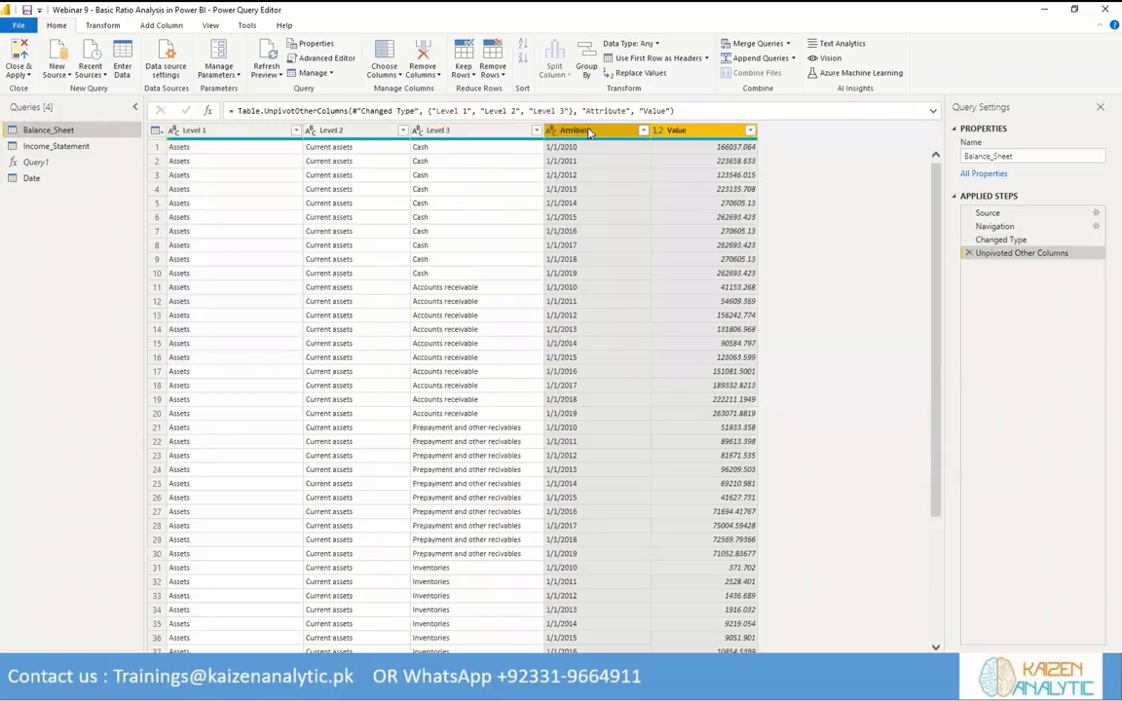
Rename the Balance_Sheet query's Attribute and Value columns as Date and BS Value, and change the Date column's data type to Date.
{"action": "left_click", "coordinate": [592, 130]}
{"action": "double_click", "coordinate": [592, 129]}
{"action": "type", "text": "DA"}
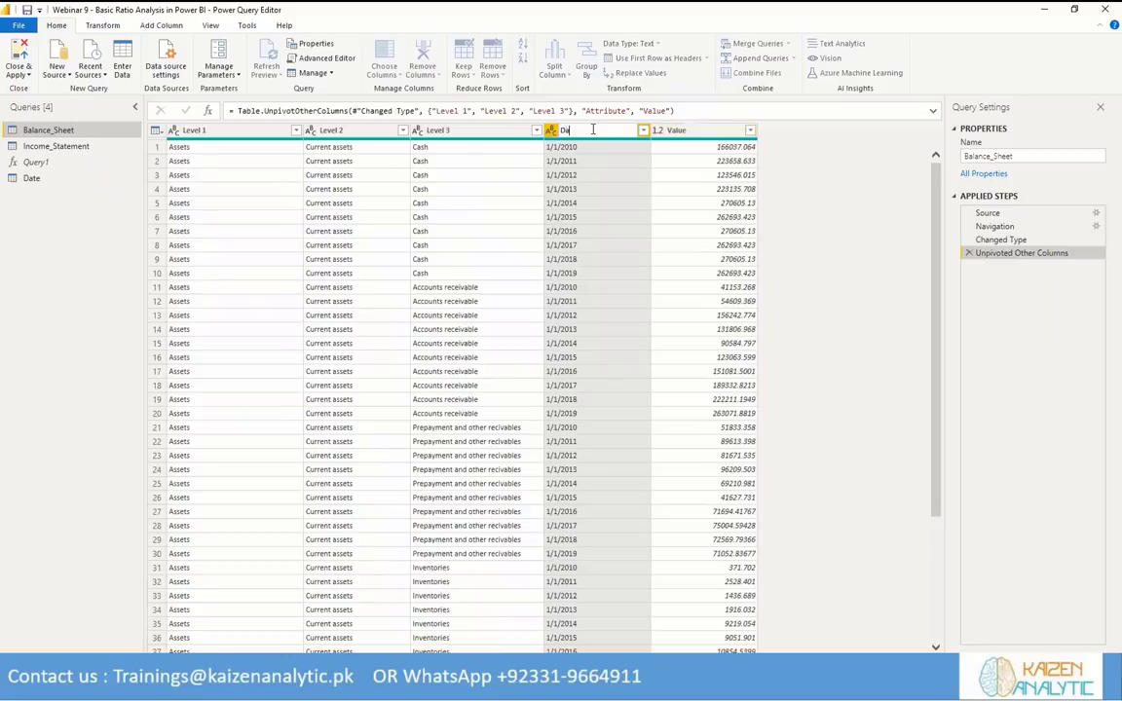
{"action": "key", "text": "Return"}
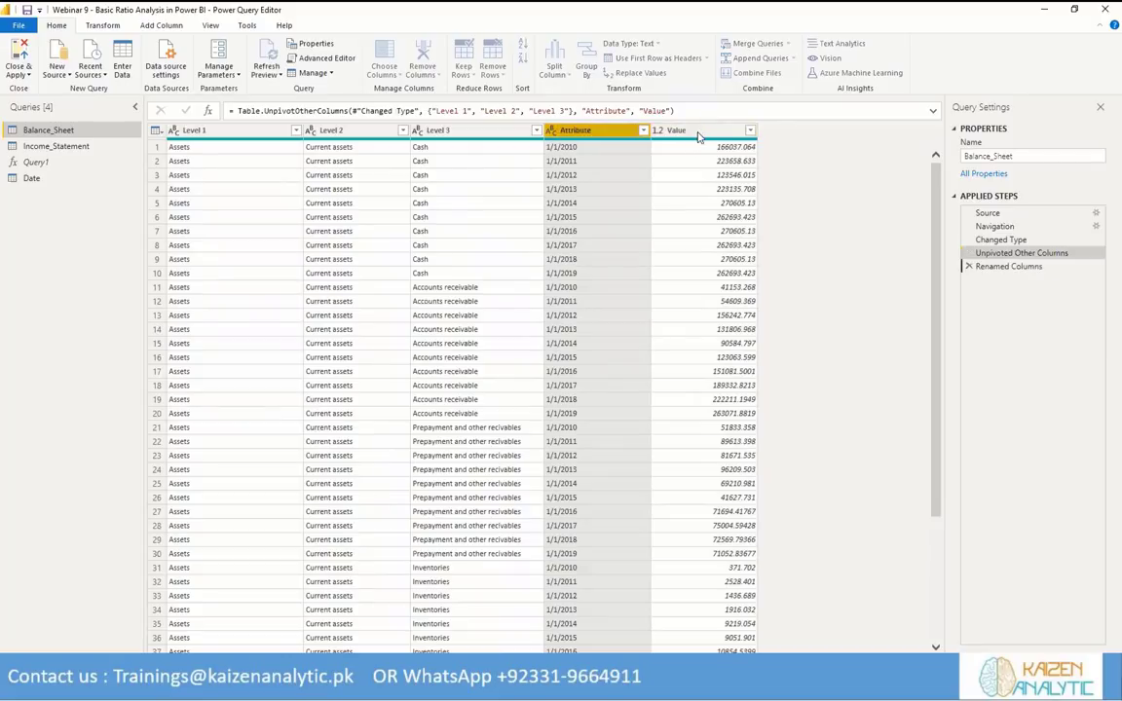
{"action": "double_click", "coordinate": [698, 131]}
{"action": "key", "text": "Home"}
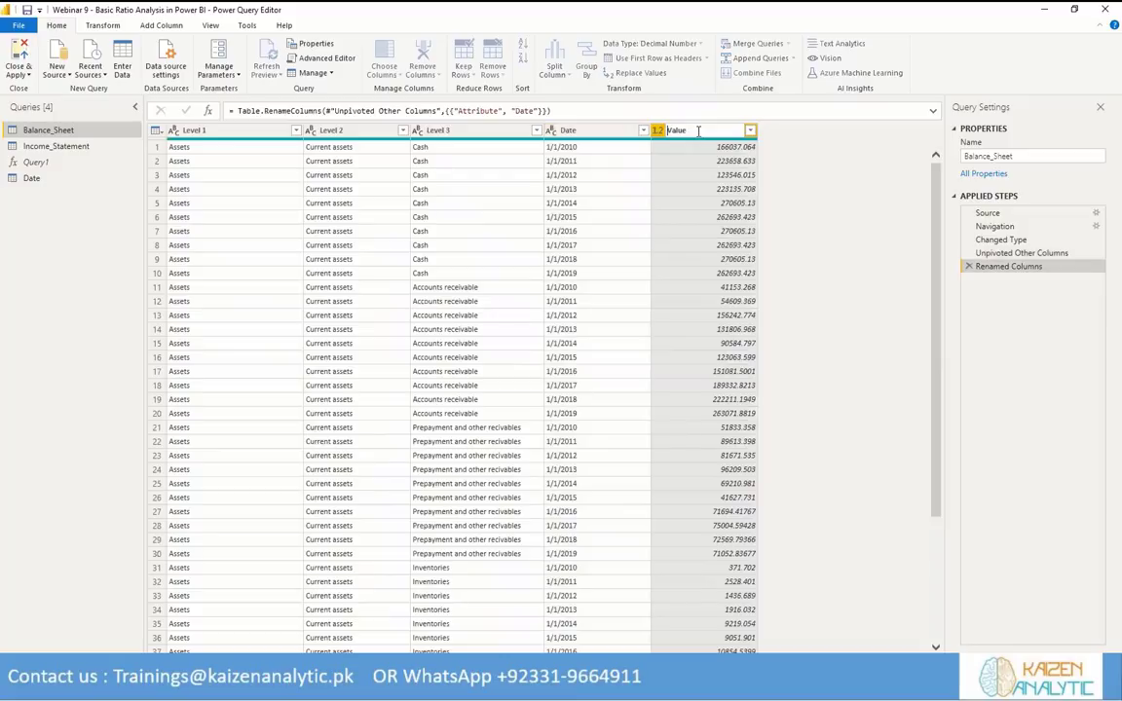
{"action": "type", "text": "BS"}
{"action": "key", "text": "Return"}
{"action": "left_click", "coordinate": [550, 130]}
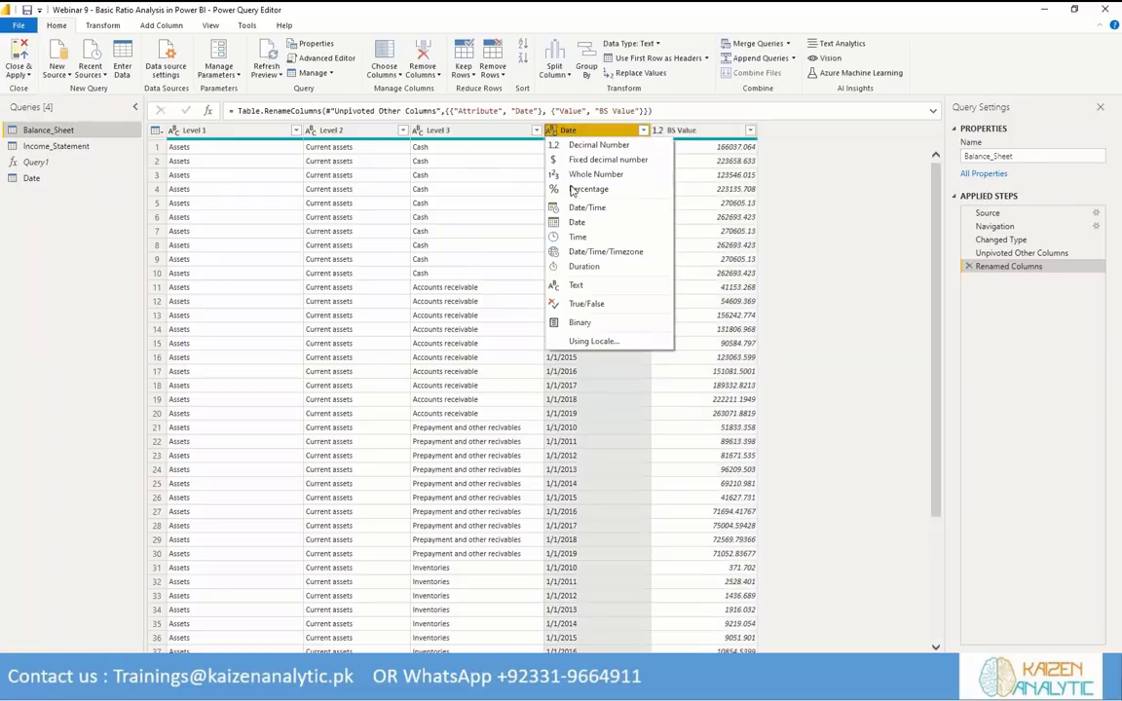
{"action": "left_click", "coordinate": [575, 209]}
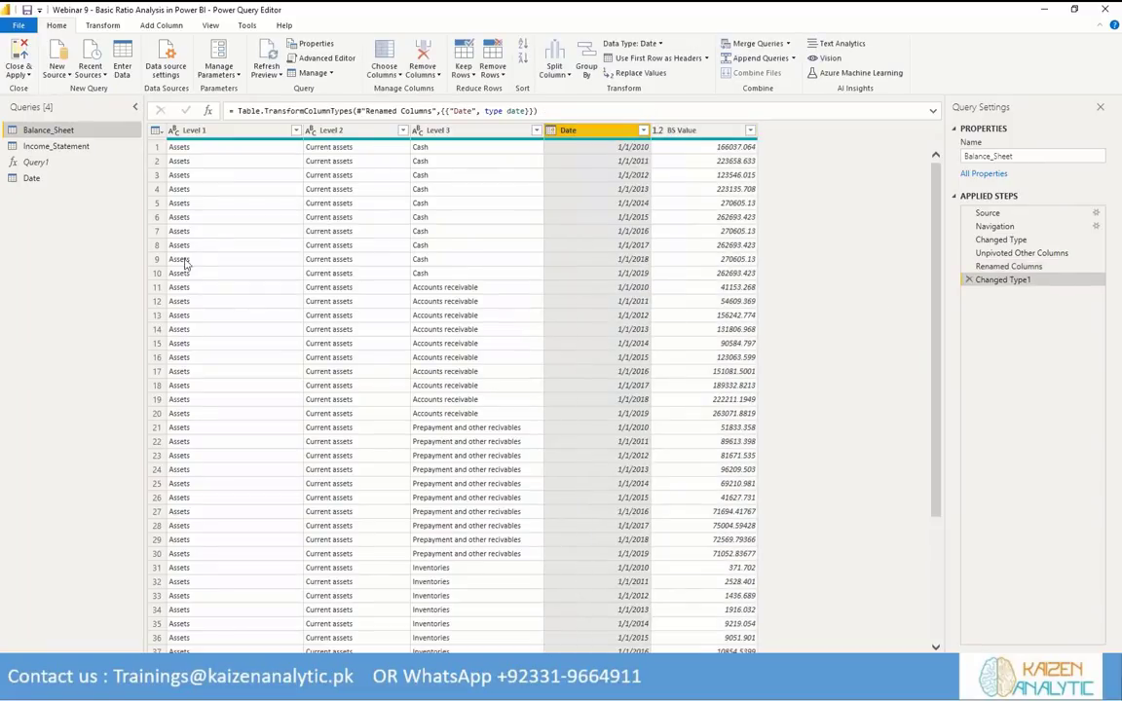
In the Income_Statement query, unpivot all columns other than Level 1 and Level 2.
{"action": "left_click", "coordinate": [58, 146]}
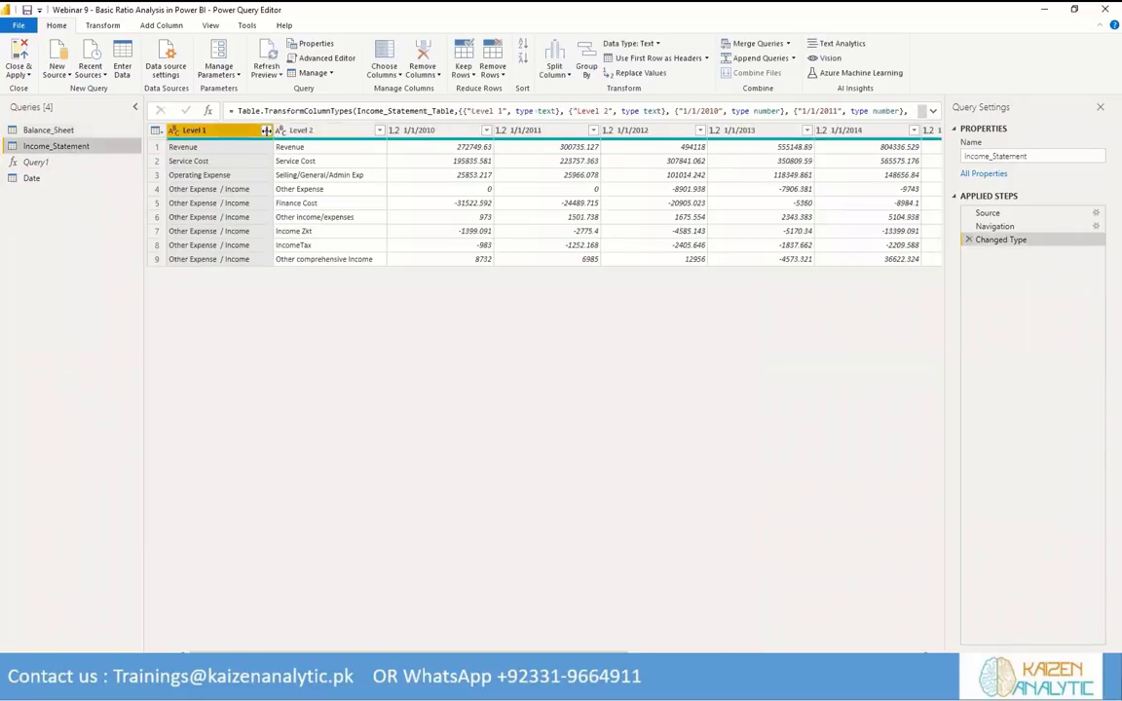
{"action": "left_click", "coordinate": [304, 130], "text": "ctrl"}
{"action": "right_click", "coordinate": [306, 134]}
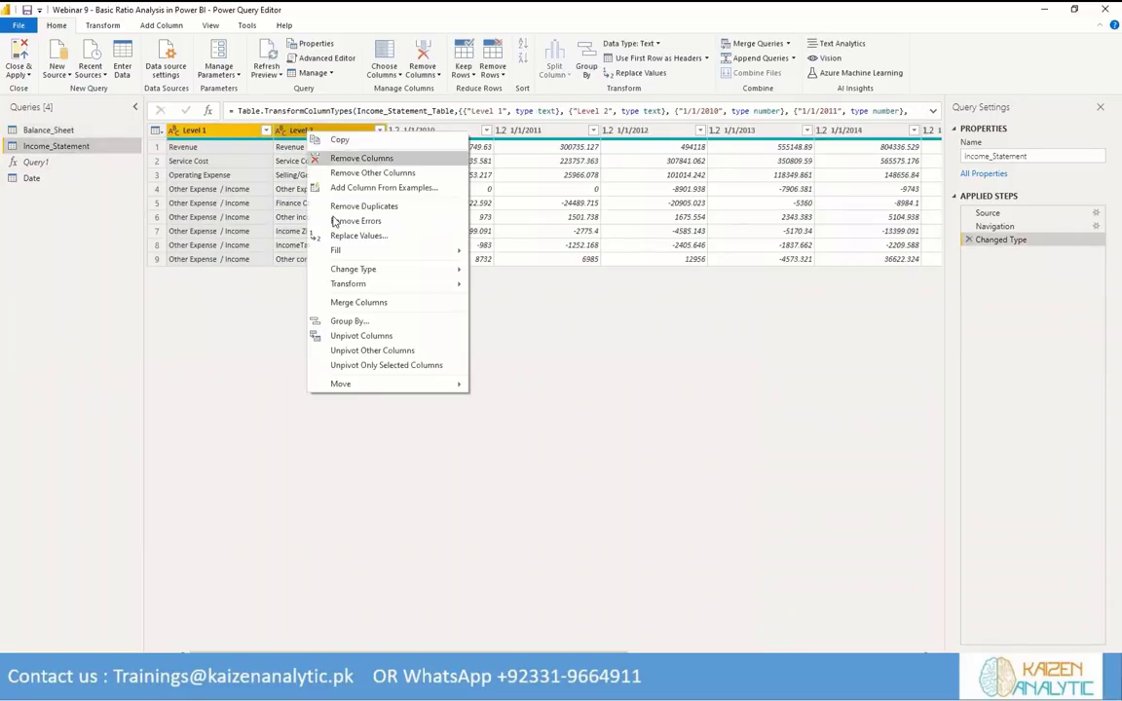
{"action": "left_click", "coordinate": [340, 315]}
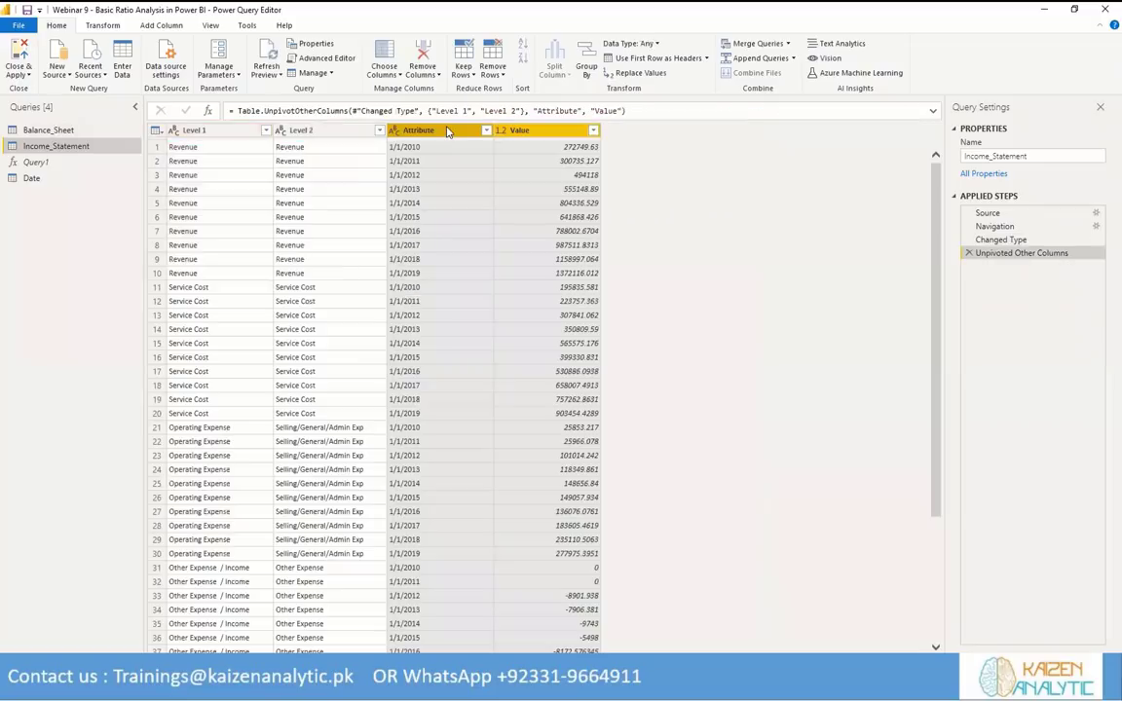
Rename the Income_Statement query's Attribute and Value columns as Date and IS Value, and change the Date column's data type to Date.
{"action": "double_click", "coordinate": [447, 129]}
{"action": "type", "text": "Da"}
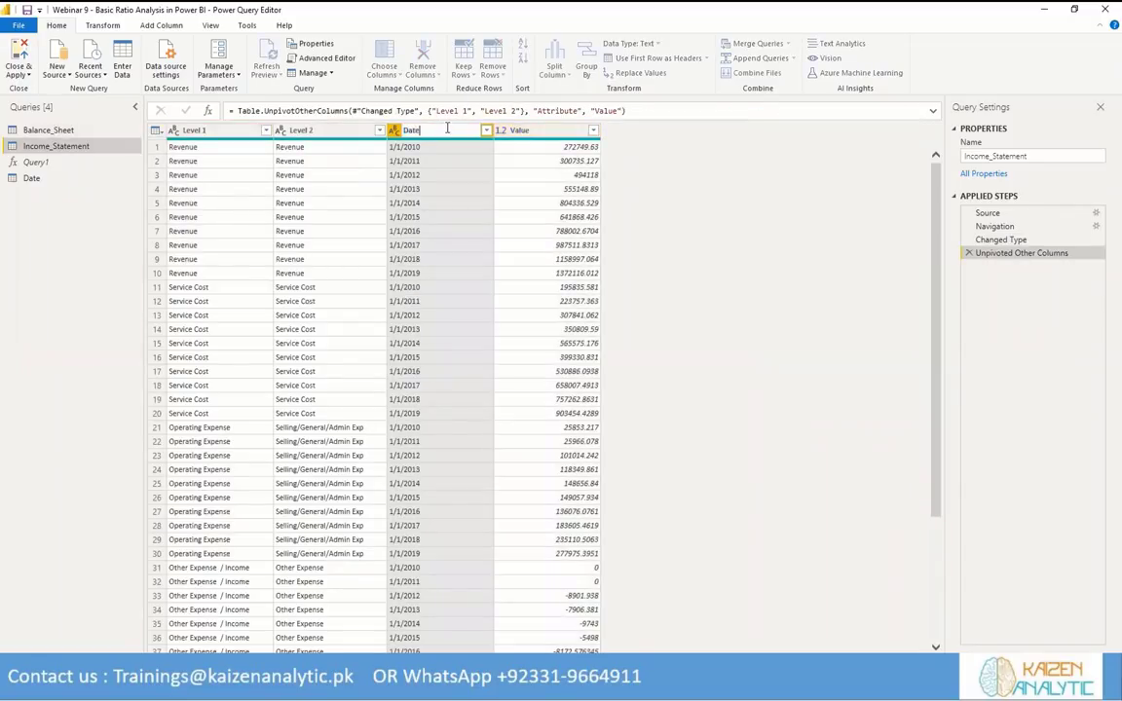
{"action": "left_click", "coordinate": [534, 131]}
{"action": "double_click", "coordinate": [534, 131]}
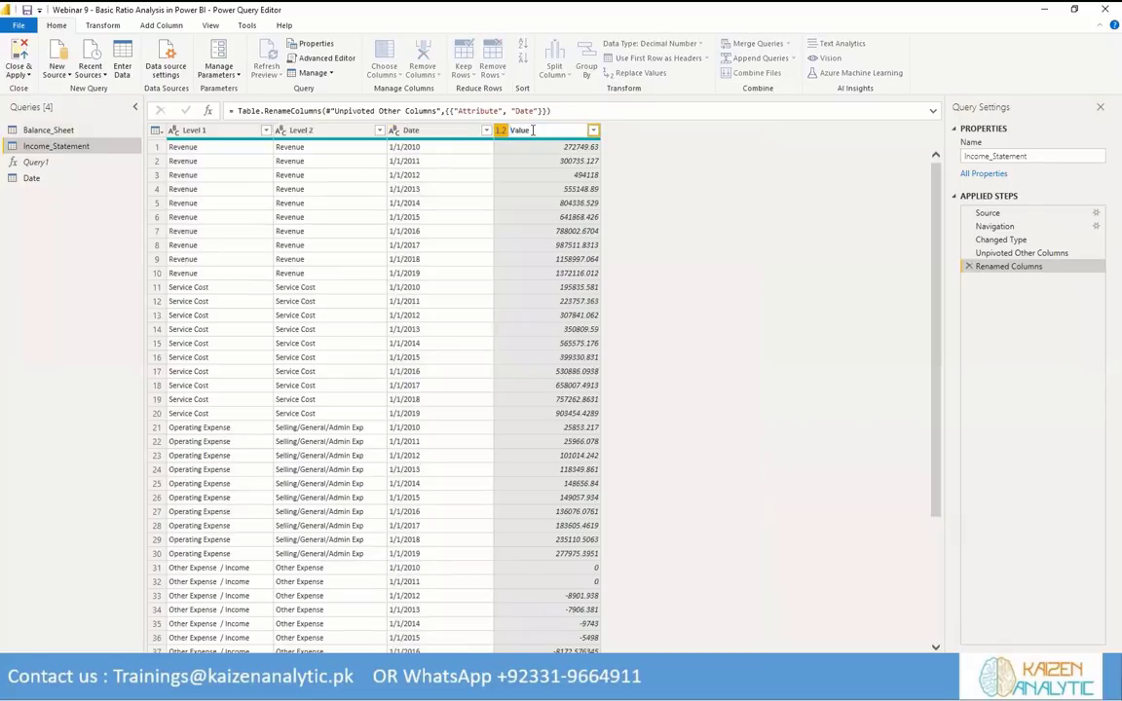
{"action": "key", "text": "Return"}
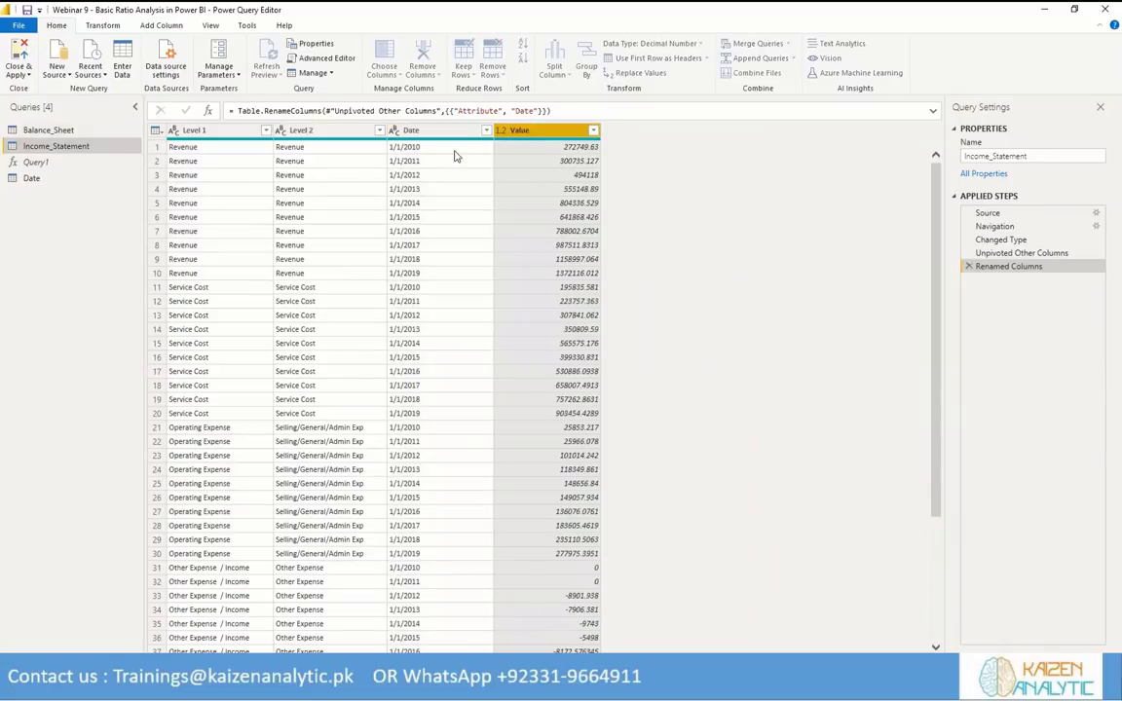
{"action": "left_click_drag", "start_coordinate": [404, 131], "coordinate": [395, 137]}
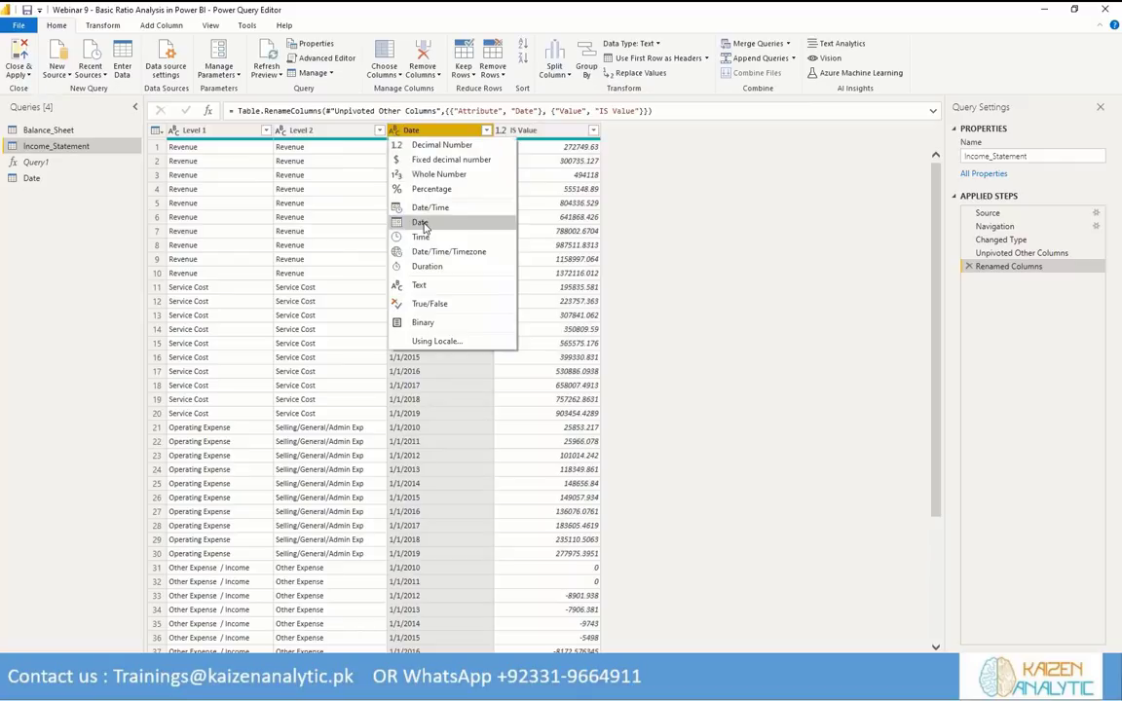
{"action": "left_click", "coordinate": [422, 224]}
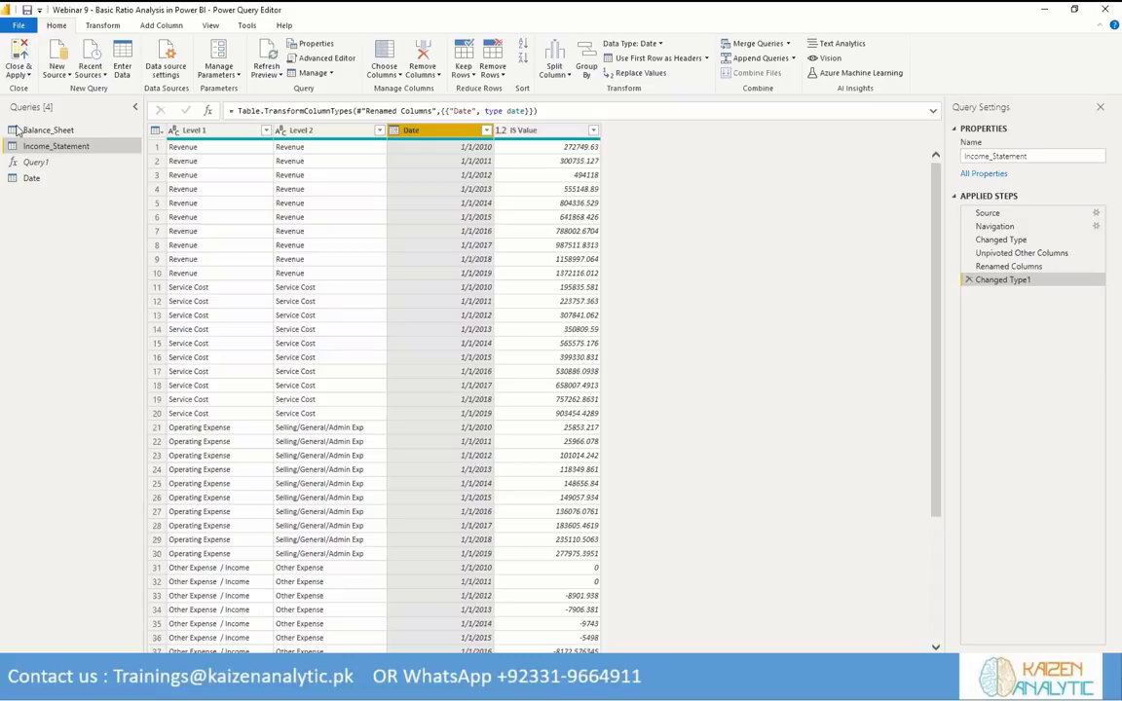
Apply the query changes and arrange the model diagram with the Date table above Balance_Sheet and Income_Statement.
{"action": "left_click", "coordinate": [19, 54]}
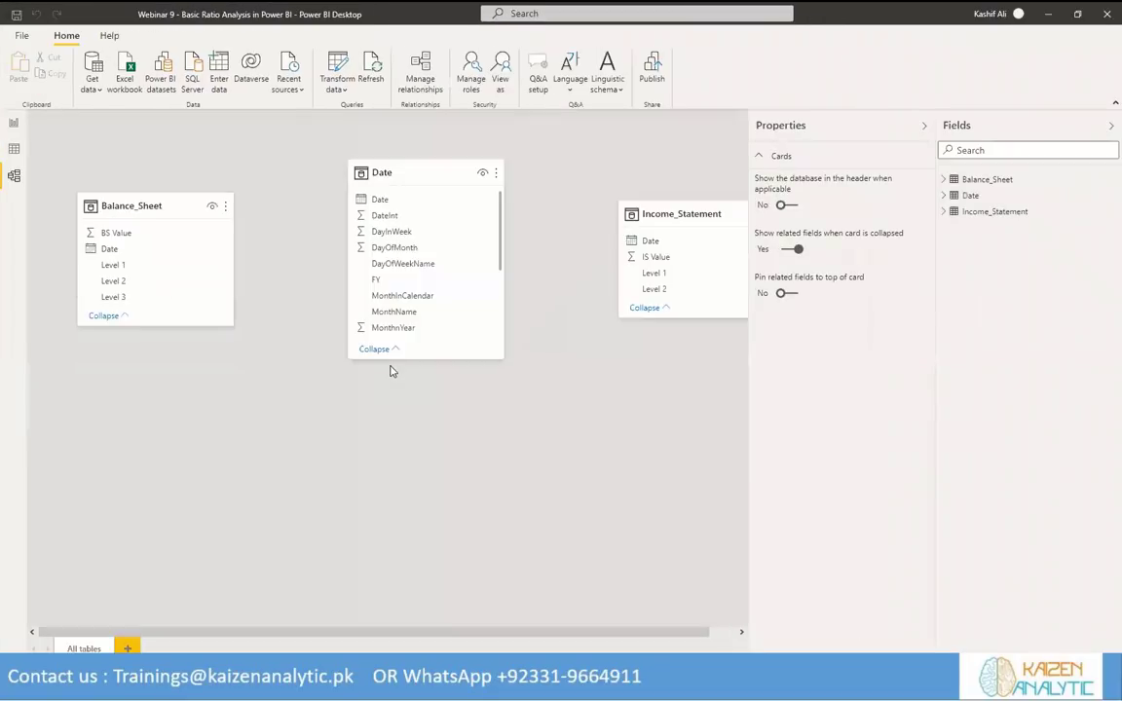
{"action": "left_click_drag", "start_coordinate": [659, 216], "coordinate": [529, 468]}
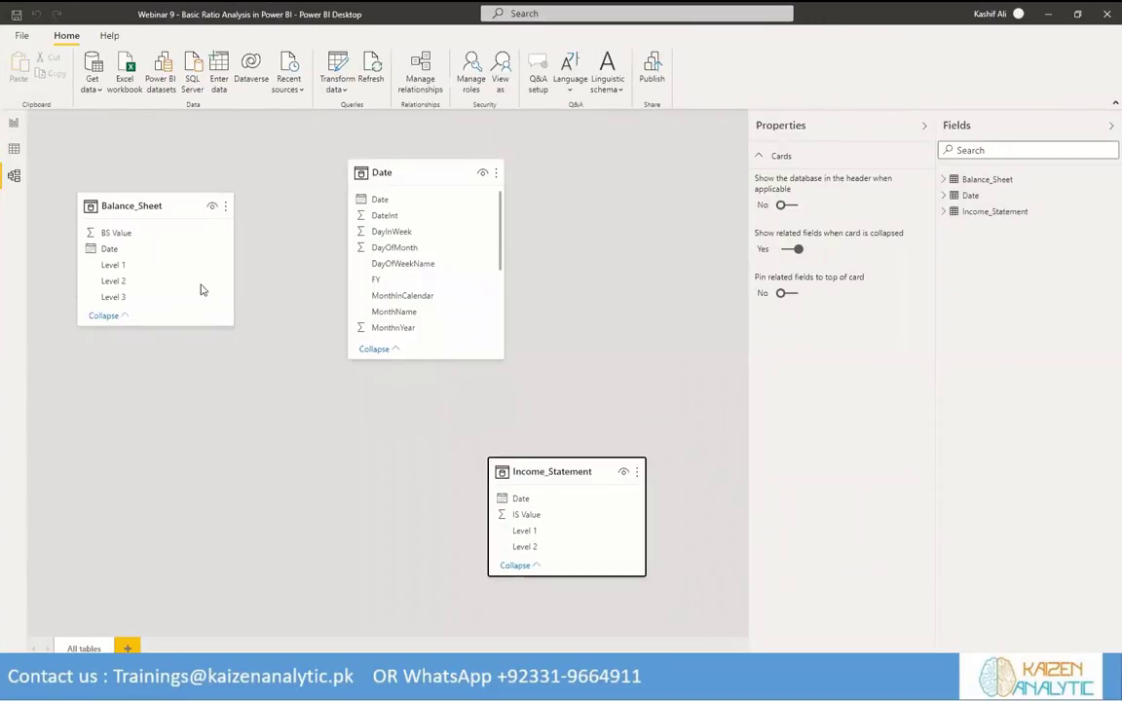
{"action": "left_click_drag", "start_coordinate": [161, 211], "coordinate": [297, 477]}
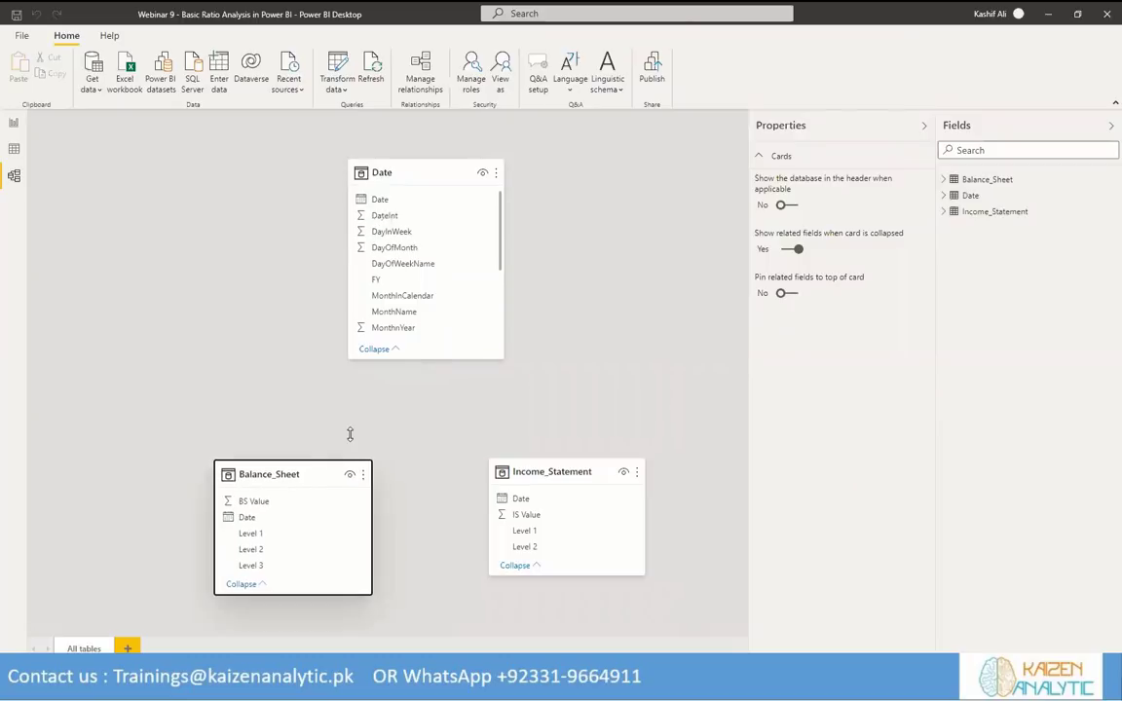
{"action": "left_click_drag", "start_coordinate": [398, 184], "coordinate": [384, 184]}
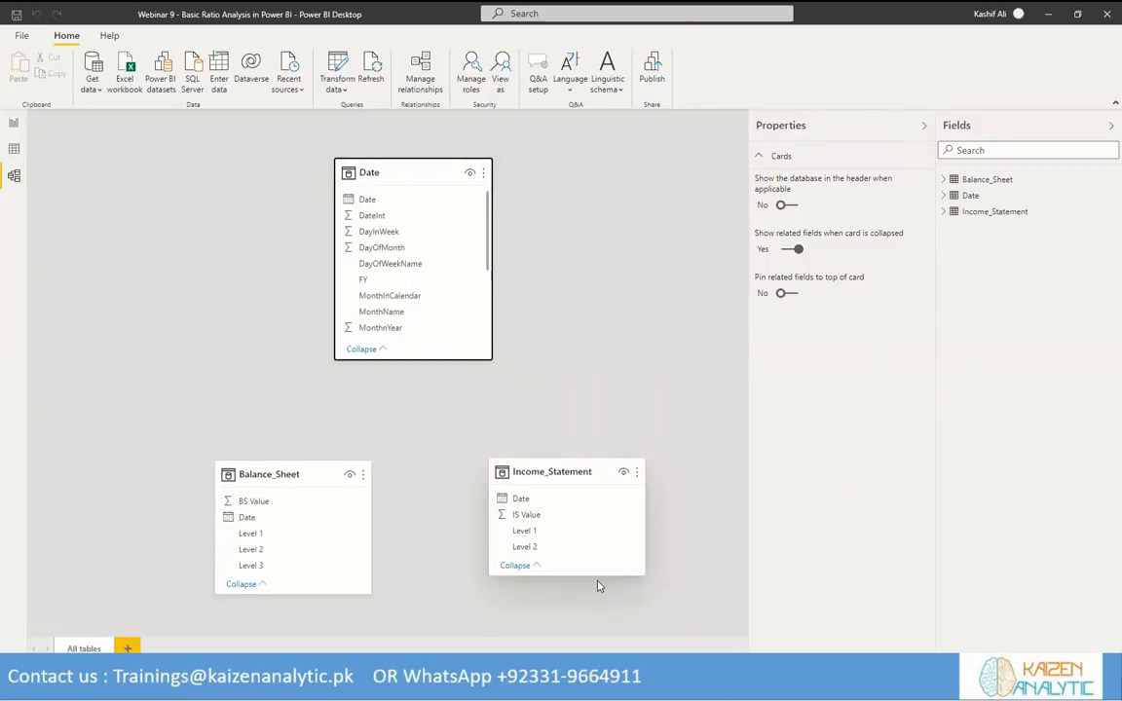
{"action": "left_click_drag", "start_coordinate": [597, 576], "coordinate": [598, 589]}
Relate the Date table's Date field to the Date fields of Balance_Sheet and Income_Statement.
{"action": "left_click", "coordinate": [362, 200]}
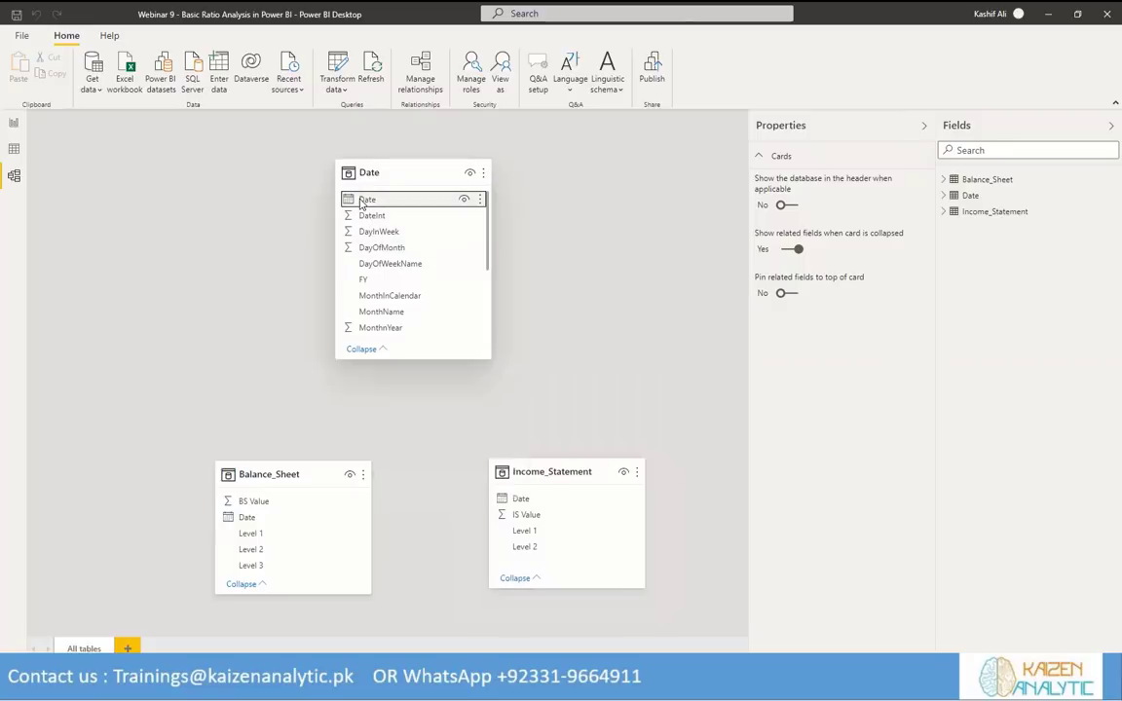
{"action": "left_click_drag", "start_coordinate": [362, 200], "coordinate": [245, 519]}
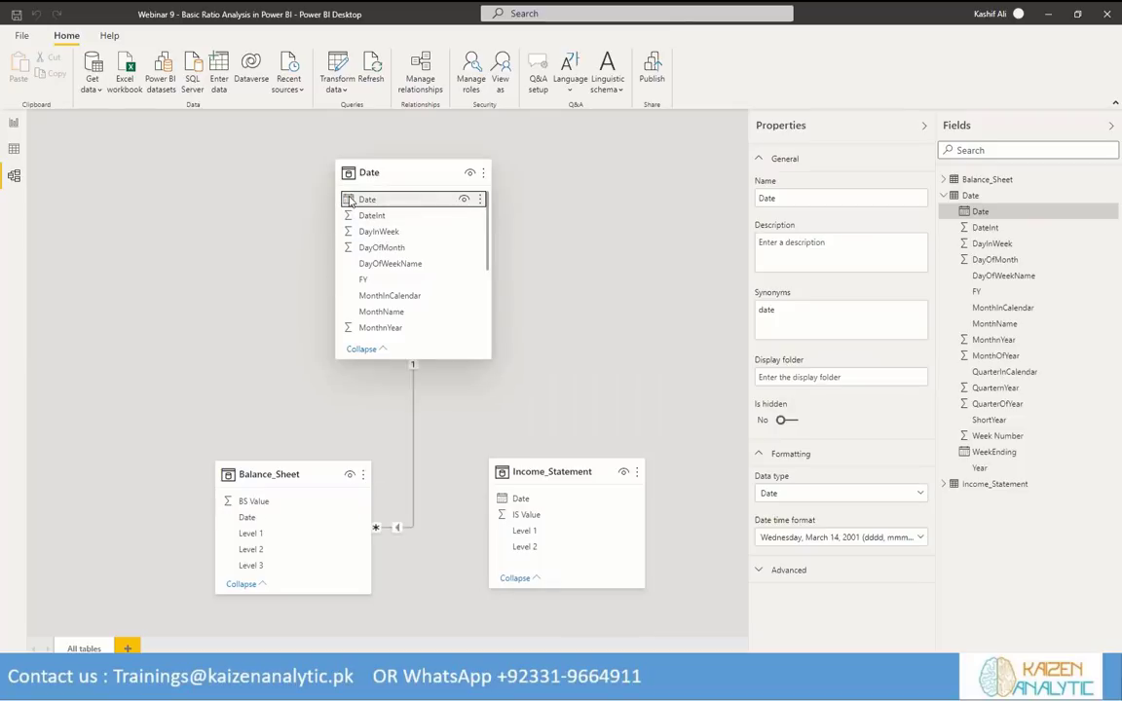
{"action": "left_click_drag", "start_coordinate": [350, 201], "coordinate": [507, 501]}
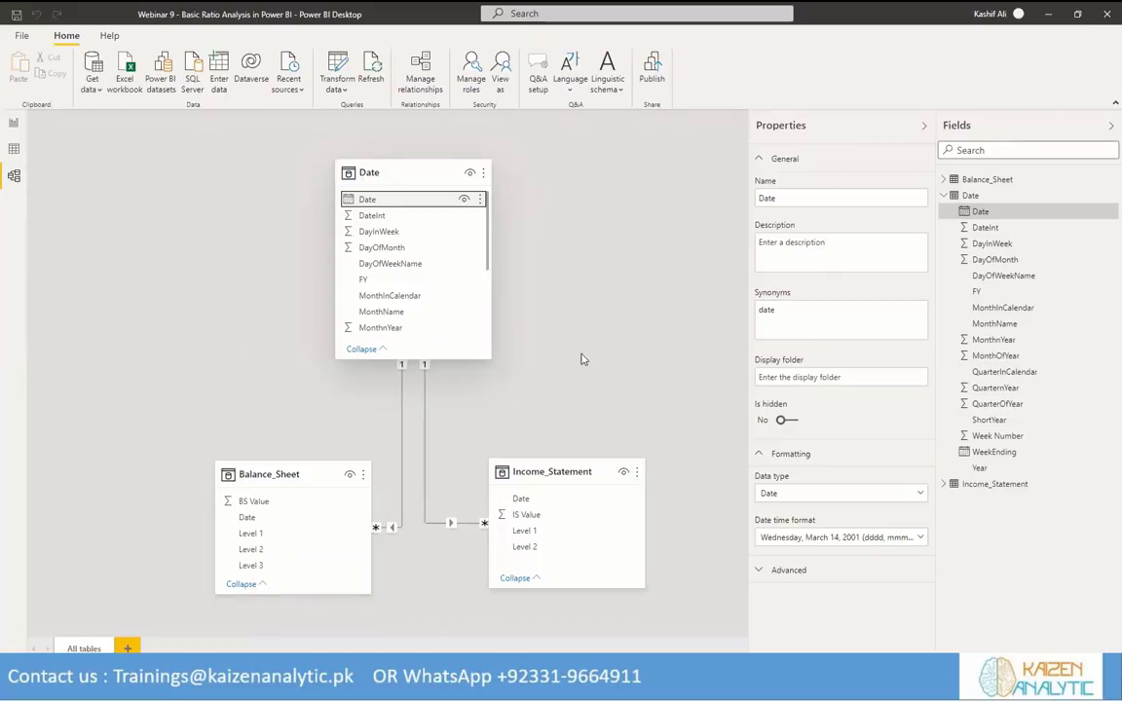
{"action": "left_click", "coordinate": [526, 313]}
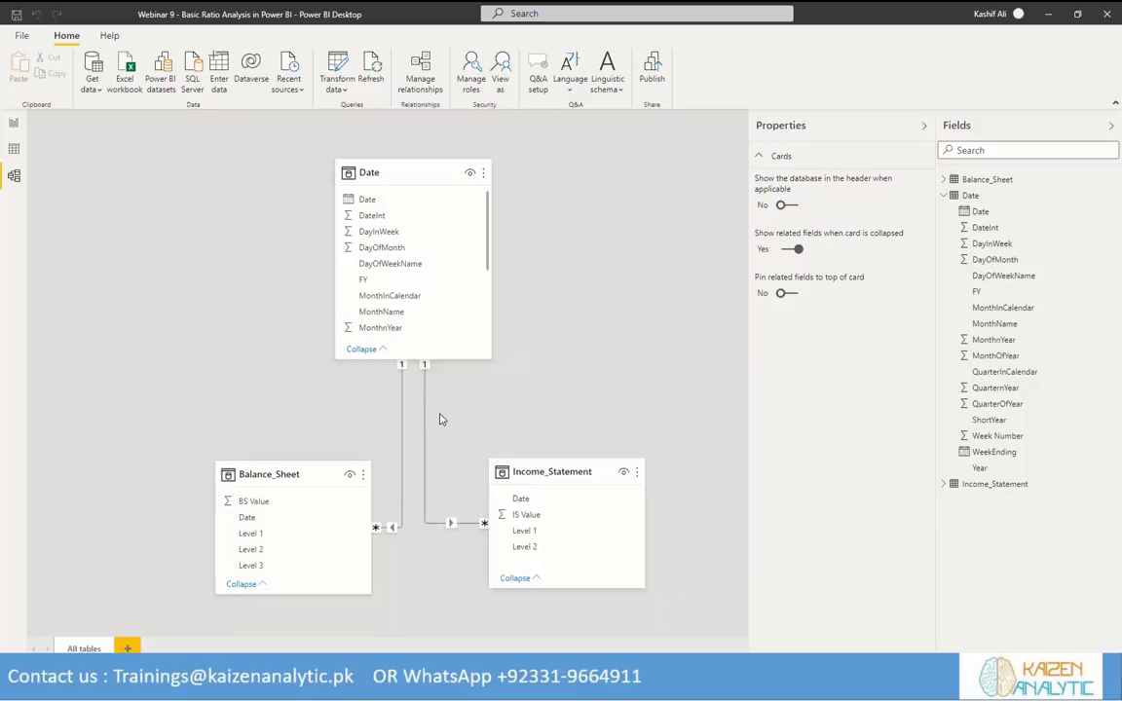
Add a wide text box at the top of the report page reading "Basic Ratio Analysis in Power BI".
{"action": "left_click", "coordinate": [13, 119]}
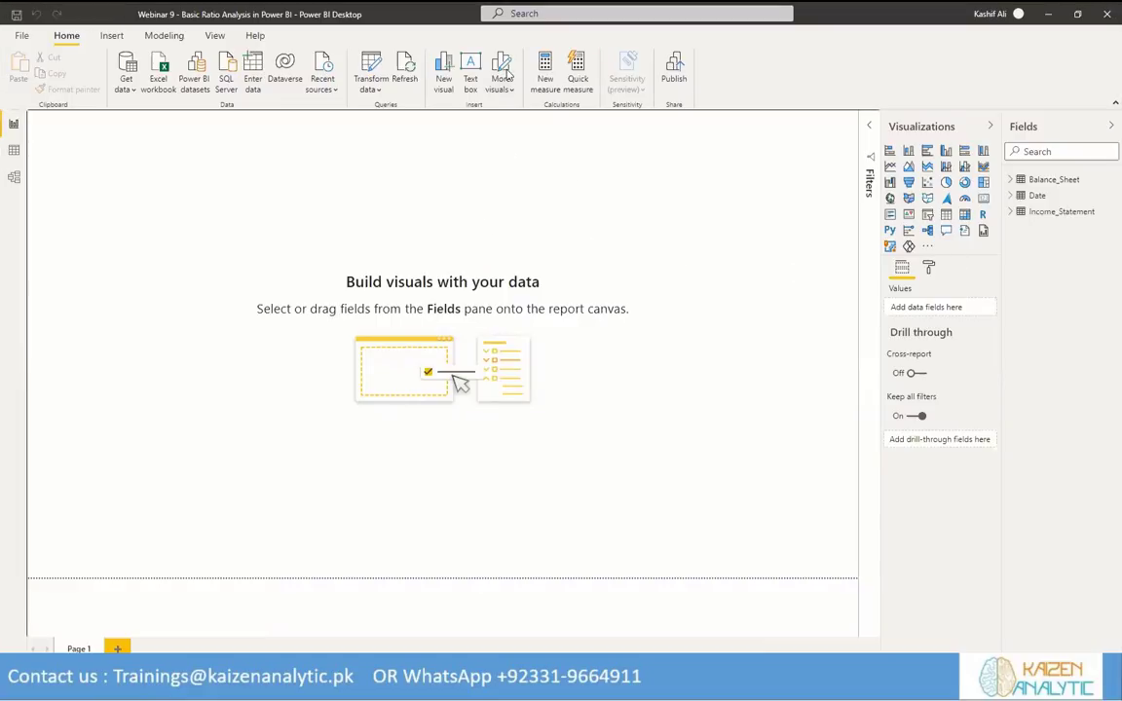
{"action": "left_click", "coordinate": [472, 73]}
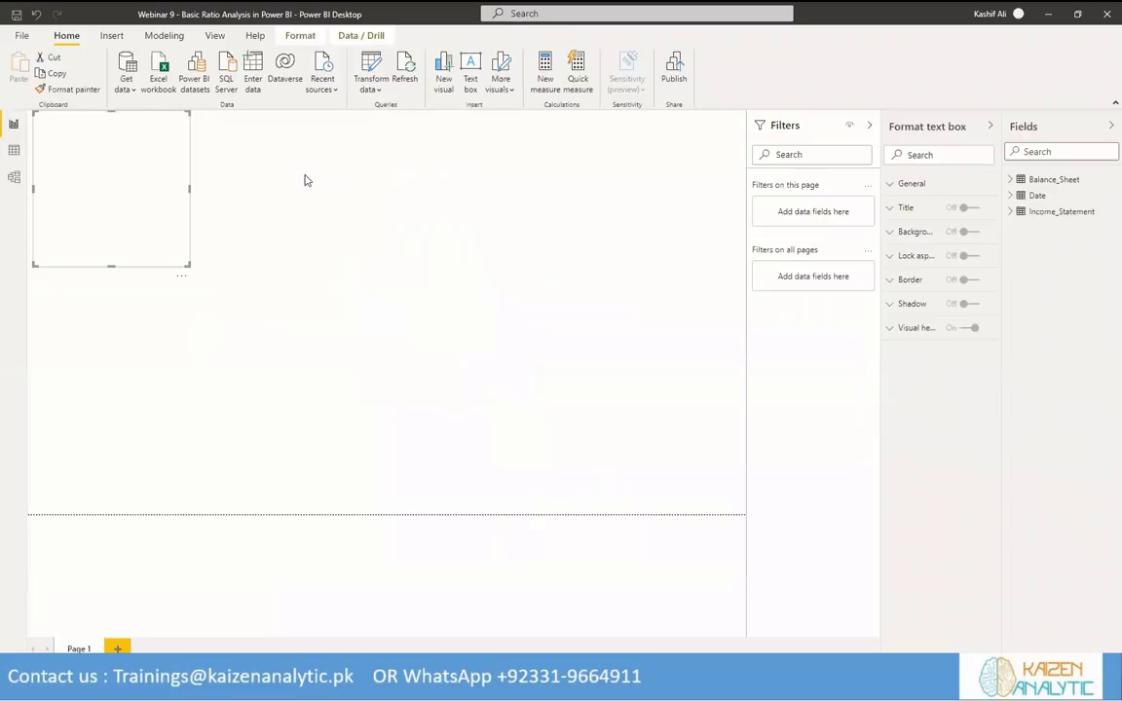
{"action": "left_click_drag", "start_coordinate": [186, 266], "coordinate": [438, 224]}
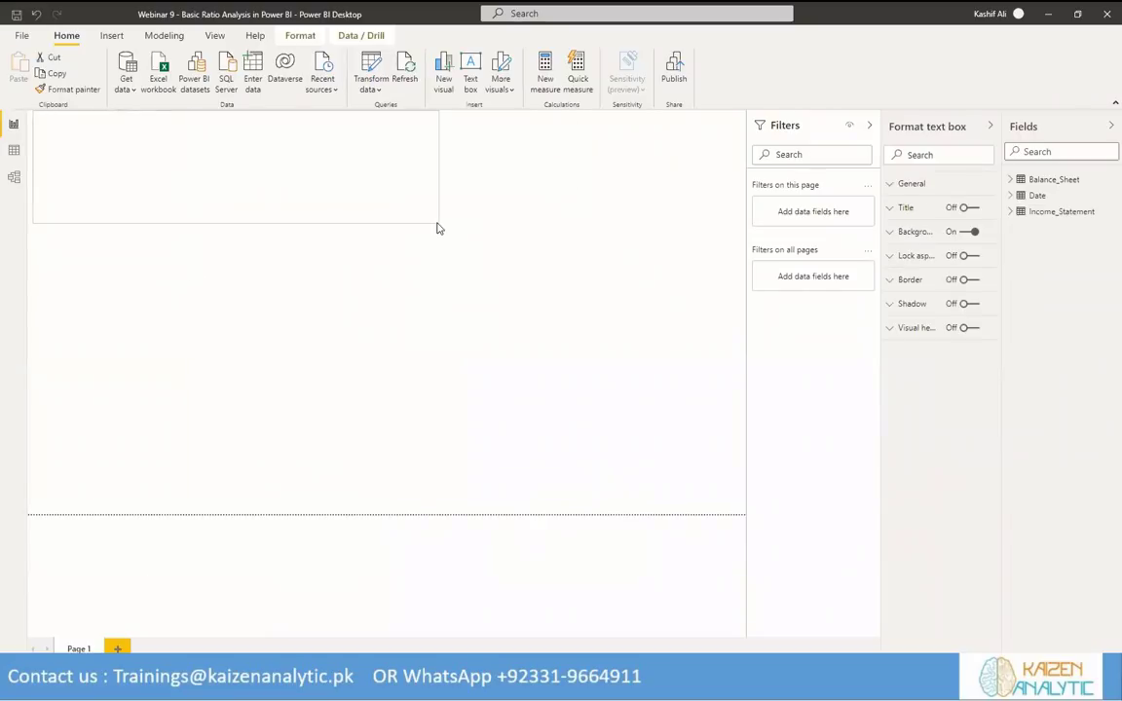
{"action": "left_click", "coordinate": [173, 131]}
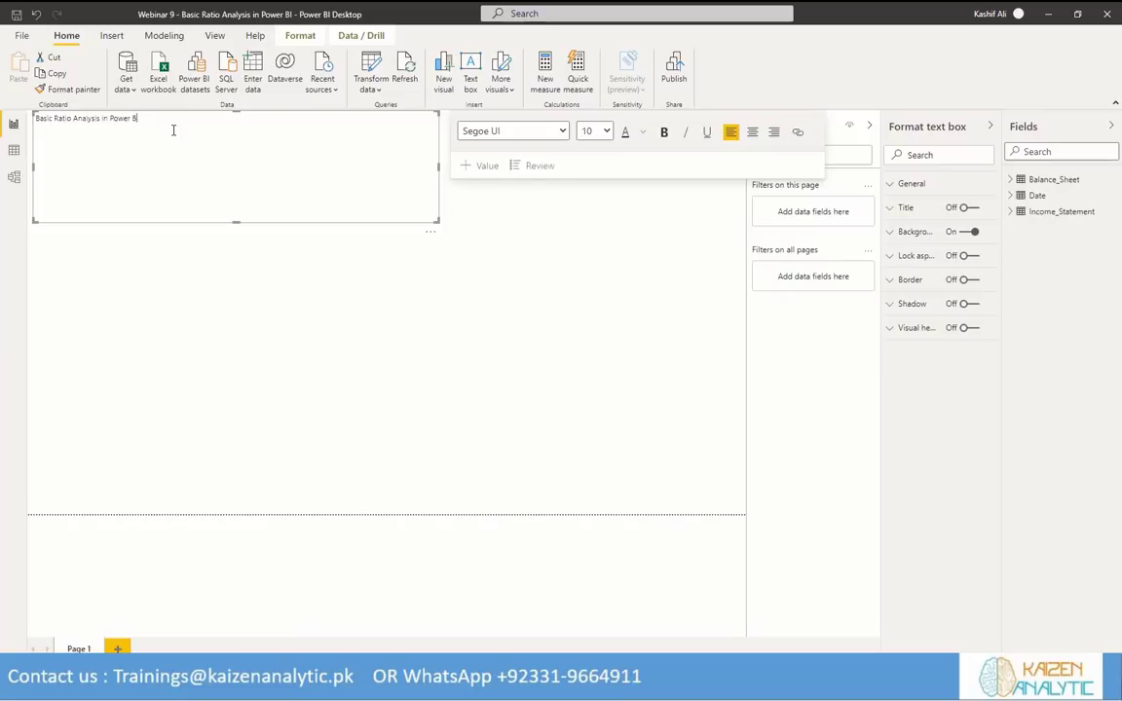
Shorten the title text to "Basic Ratio Analysis".
{"action": "left_click_drag", "start_coordinate": [181, 125], "coordinate": [17, 115]}
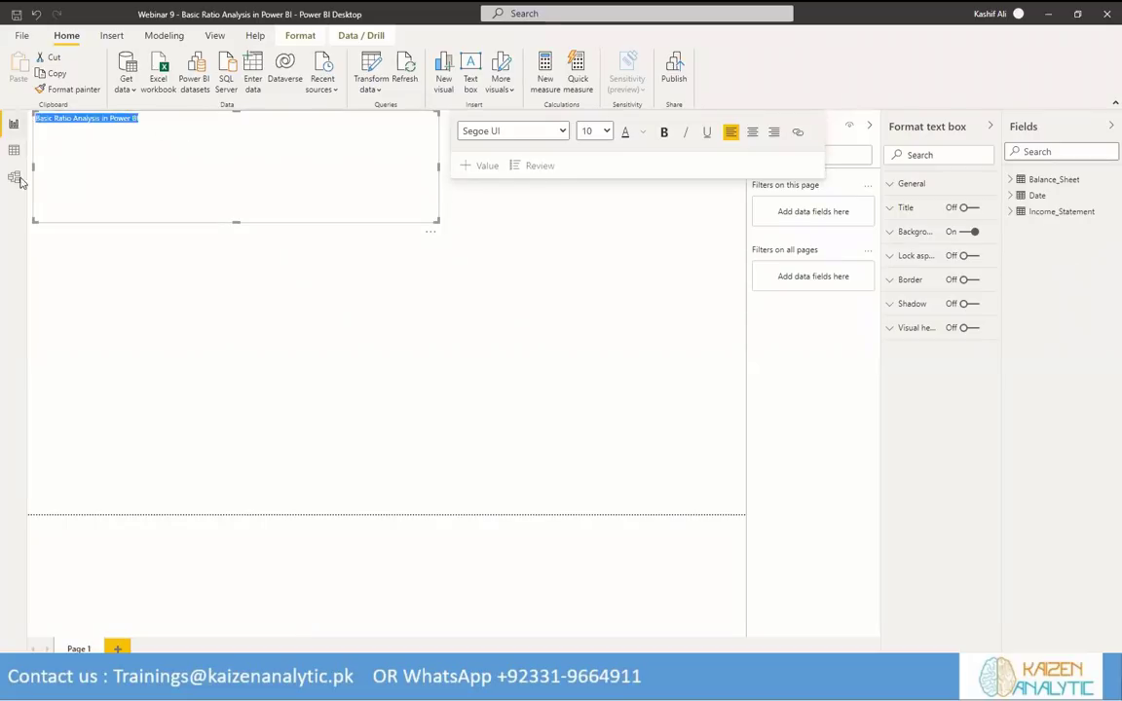
{"action": "left_click_drag", "start_coordinate": [145, 118], "coordinate": [104, 121]}
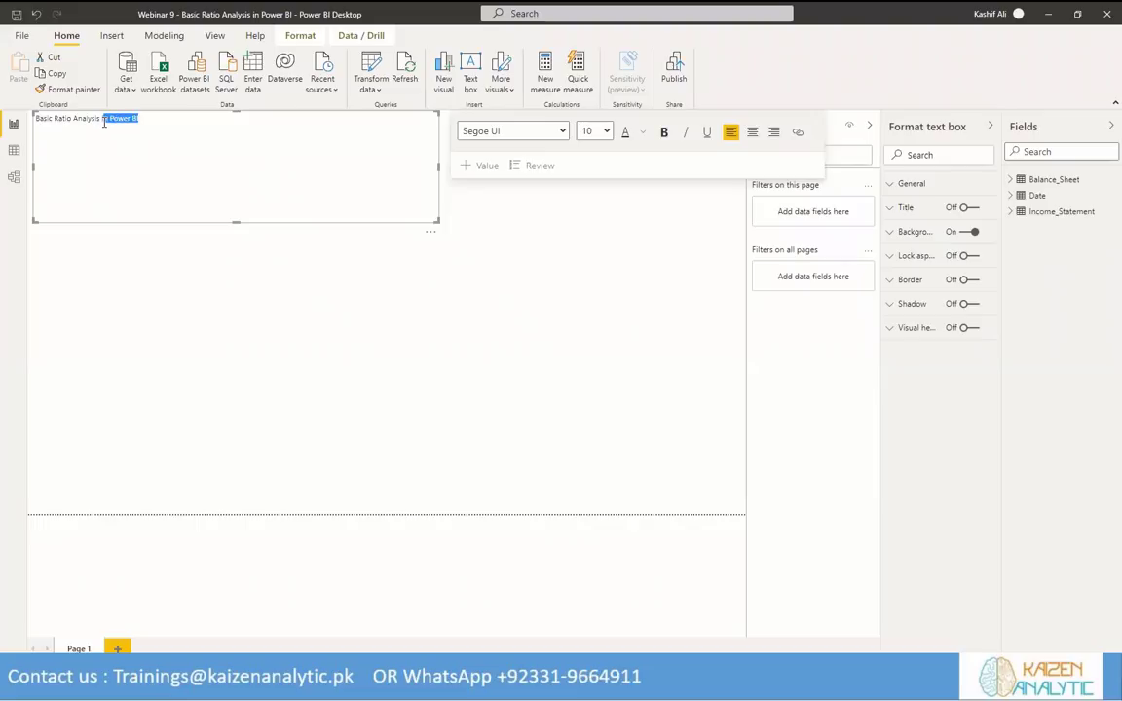
{"action": "key", "text": "BackSpace"}
Format the report title at font size 28, bold and in dark blue.
{"action": "left_click_drag", "start_coordinate": [117, 119], "coordinate": [32, 118]}
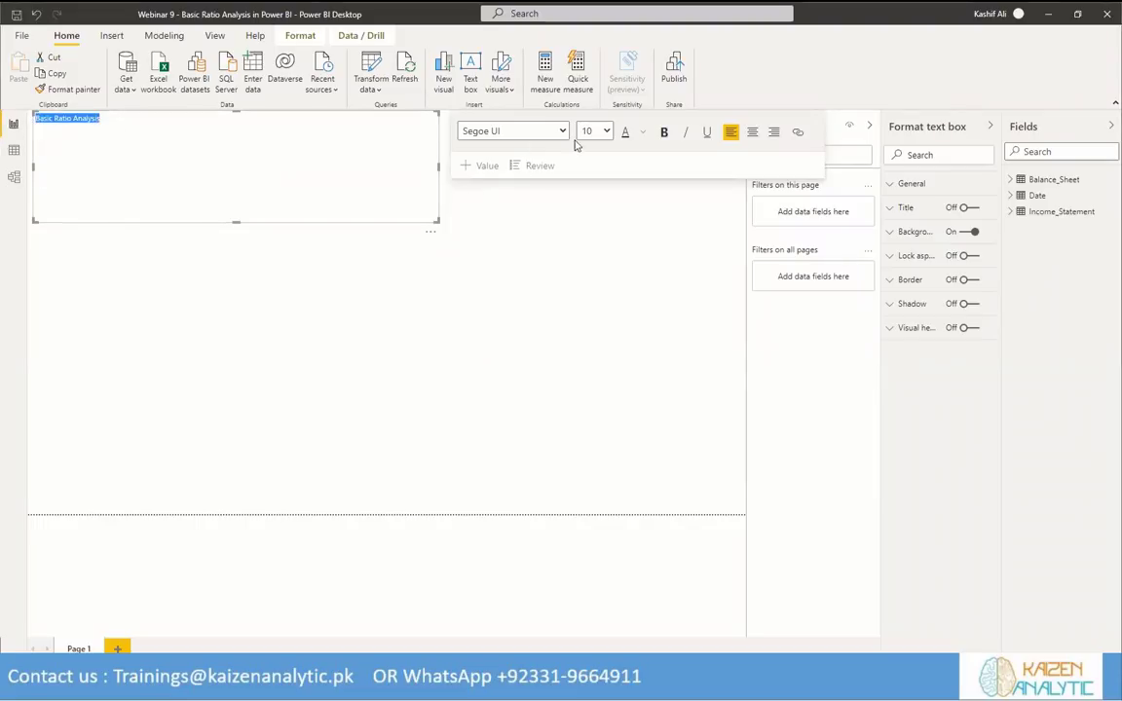
{"action": "left_click", "coordinate": [604, 130]}
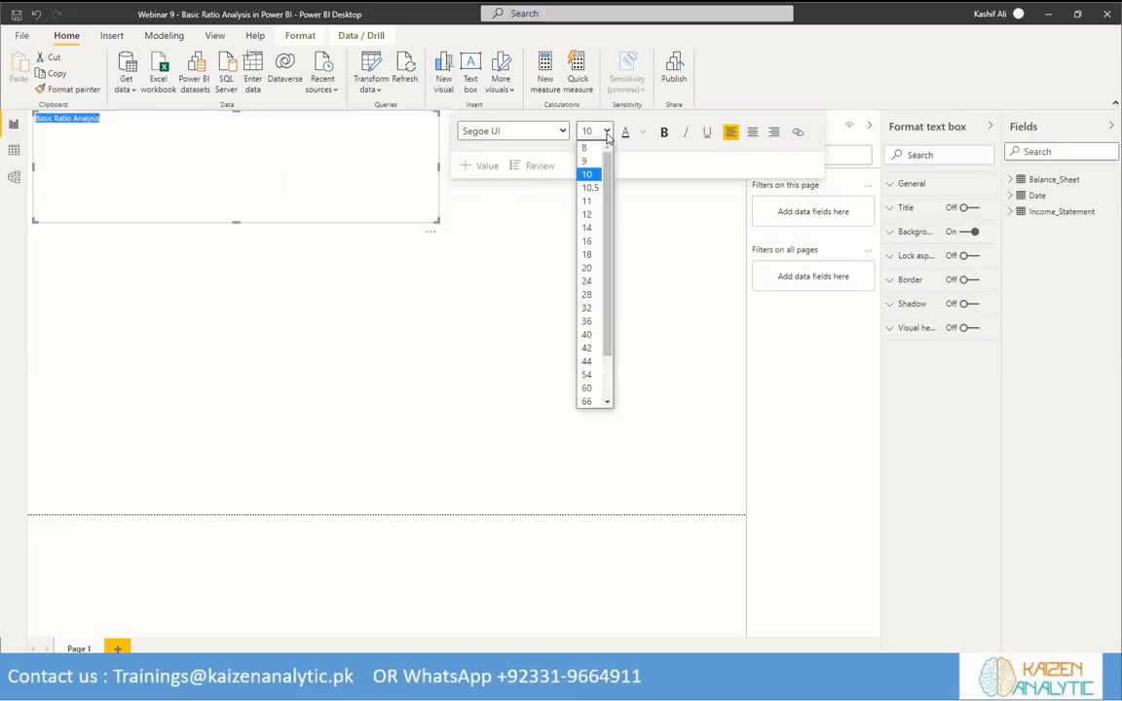
{"action": "left_click", "coordinate": [587, 294]}
{"action": "left_click", "coordinate": [642, 132]}
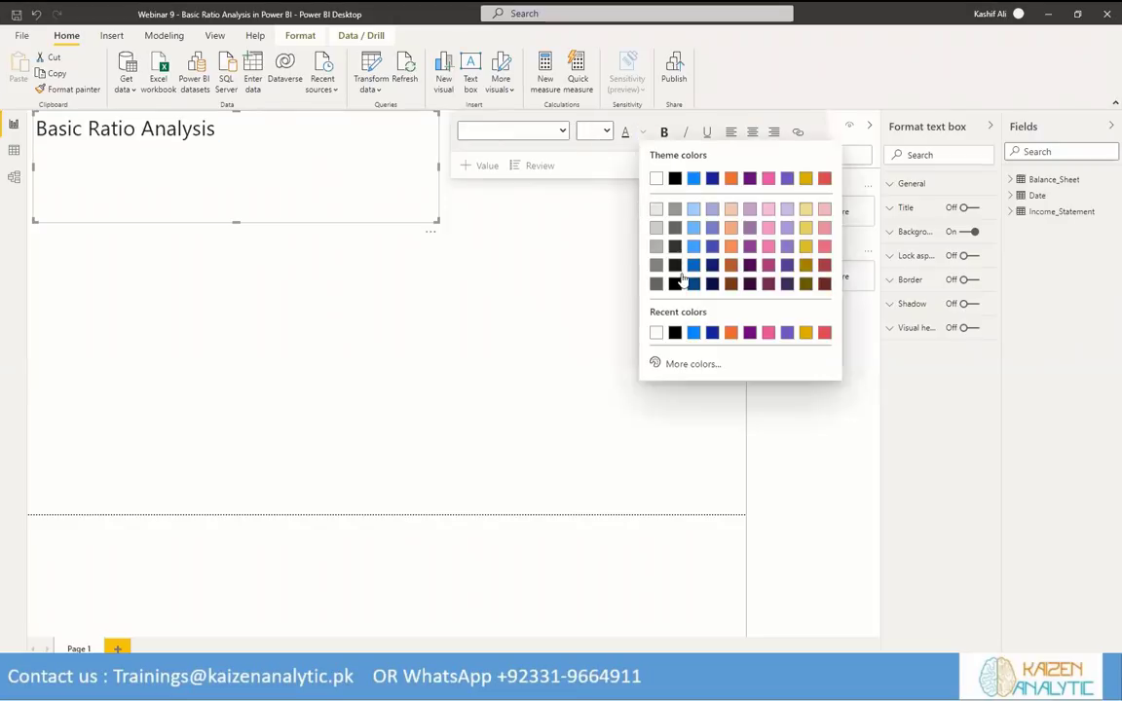
{"action": "left_click", "coordinate": [674, 266]}
{"action": "left_click", "coordinate": [663, 131]}
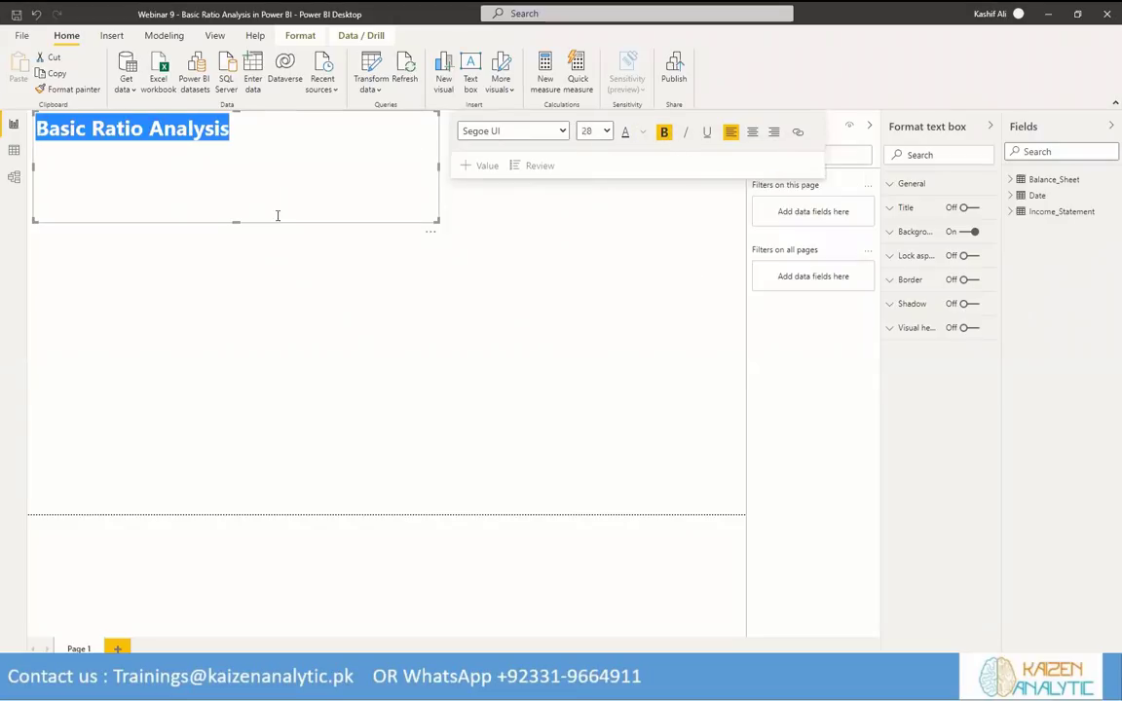
Shrink the title text box to fit its single line with small margins from the page edges, and save the report.
{"action": "left_click_drag", "start_coordinate": [235, 221], "coordinate": [240, 163]}
{"action": "left_click_drag", "start_coordinate": [232, 119], "coordinate": [238, 154]}
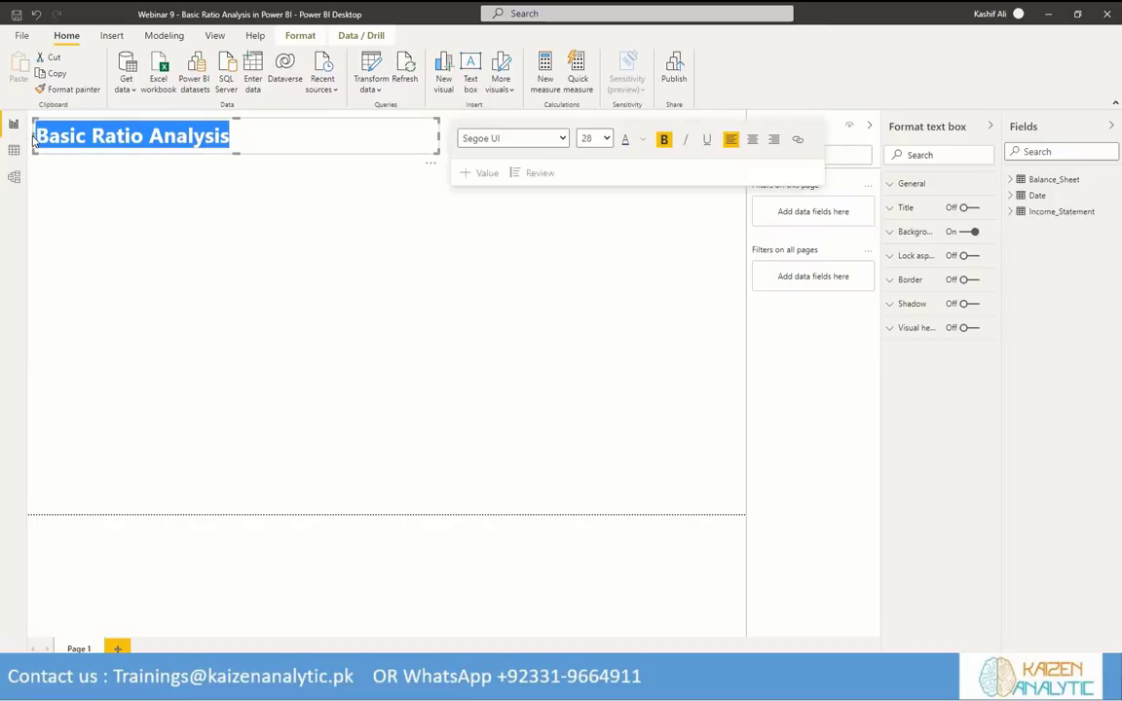
{"action": "left_click_drag", "start_coordinate": [33, 137], "coordinate": [40, 128]}
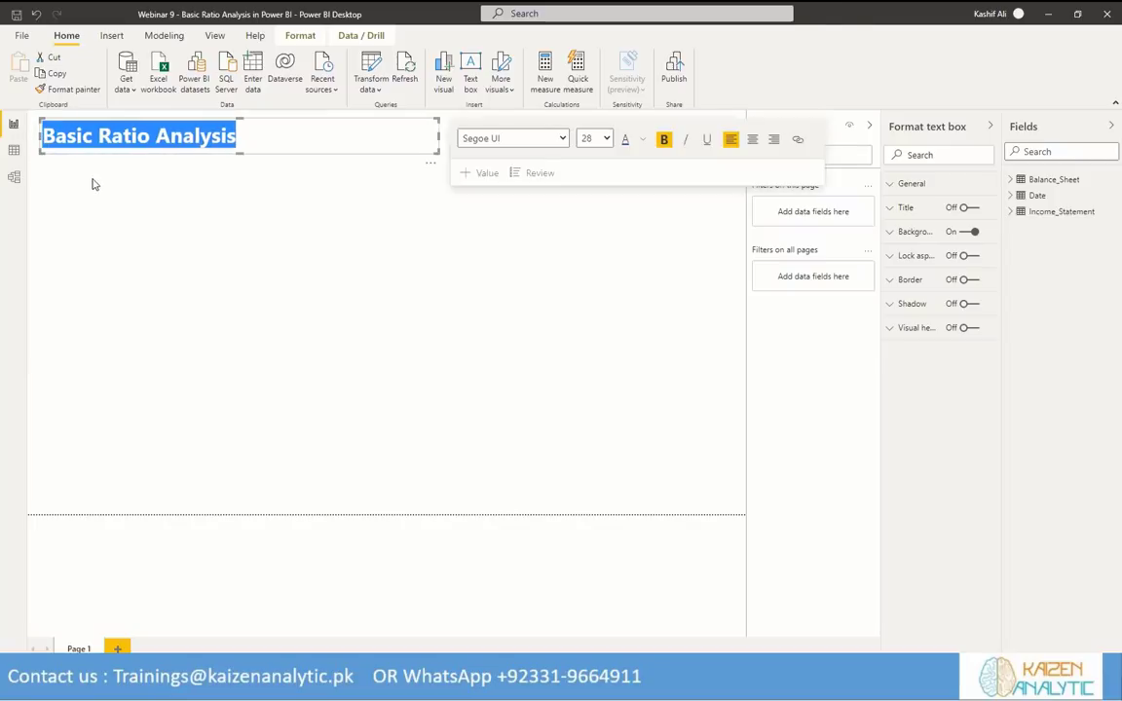
{"action": "left_click", "coordinate": [286, 280]}
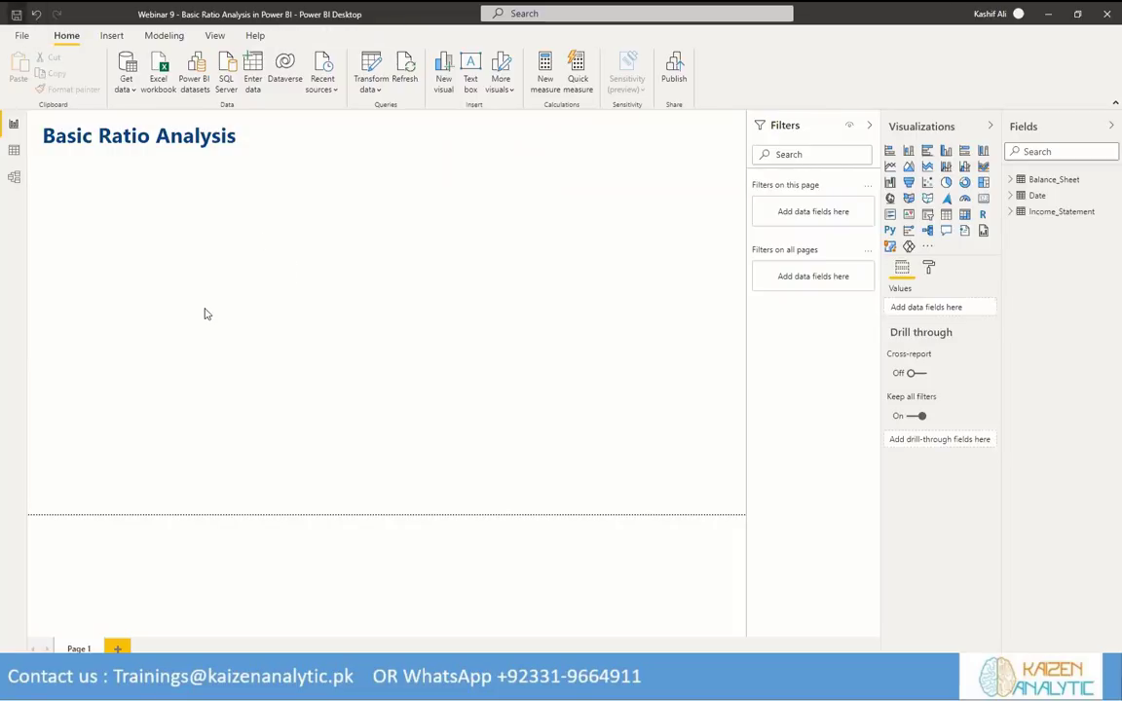
{"action": "key", "text": "ctrl+s"}
{"action": "left_click", "coordinate": [306, 245]}
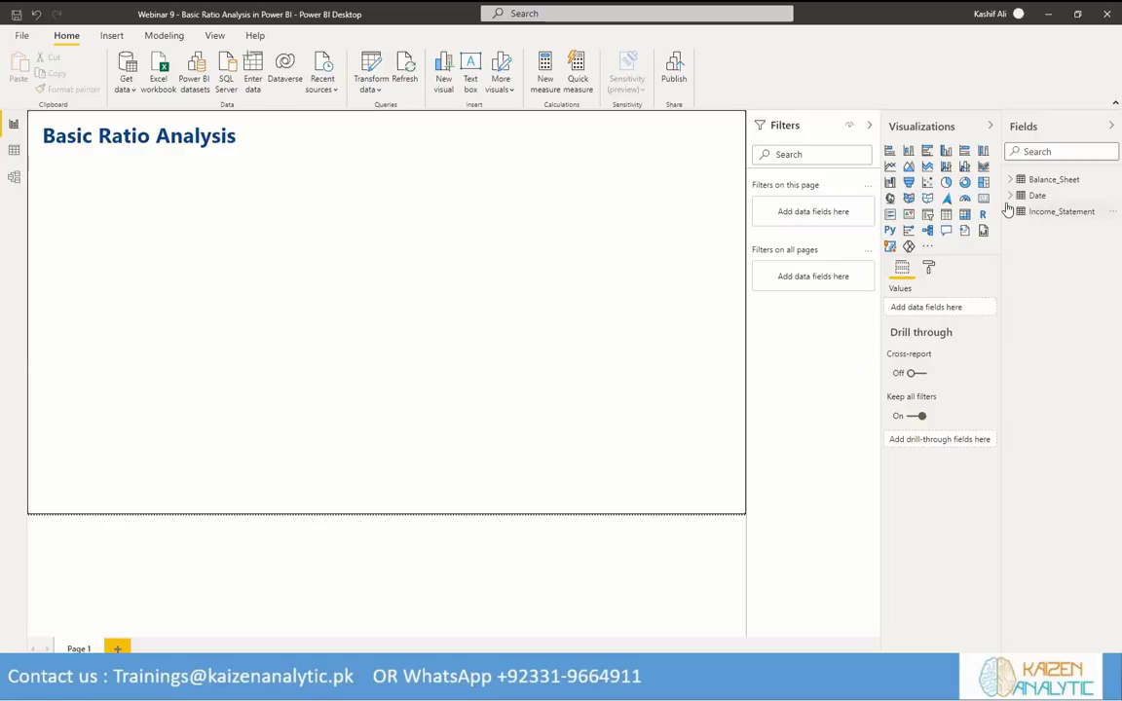
Create an empty one-column table named "Basic Calculations" and load it into the model.
{"action": "left_click", "coordinate": [227, 66]}
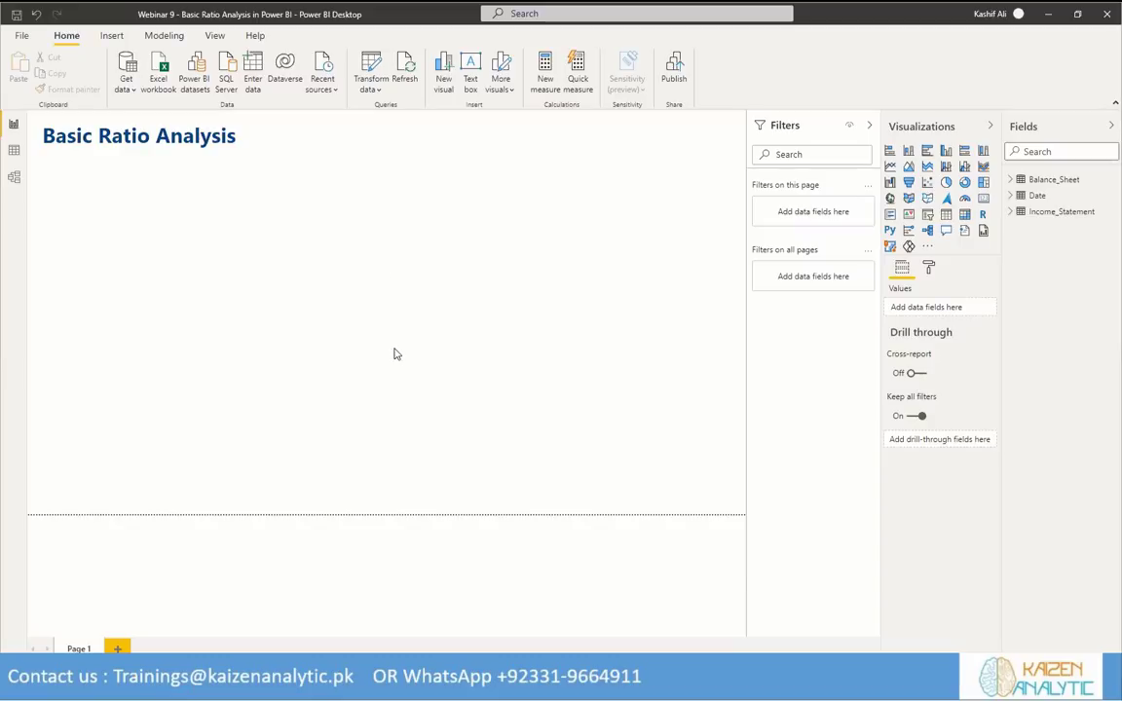
{"action": "left_click_drag", "start_coordinate": [376, 508], "coordinate": [308, 510]}
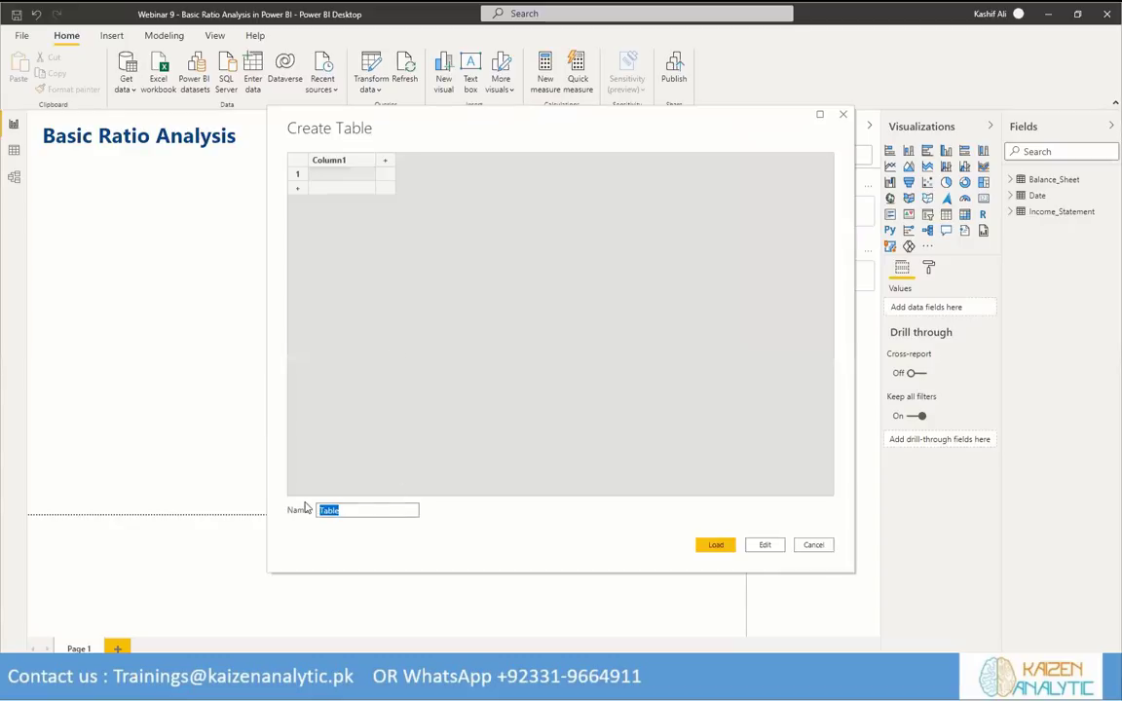
{"action": "type", "text": "Basic Calculations"}
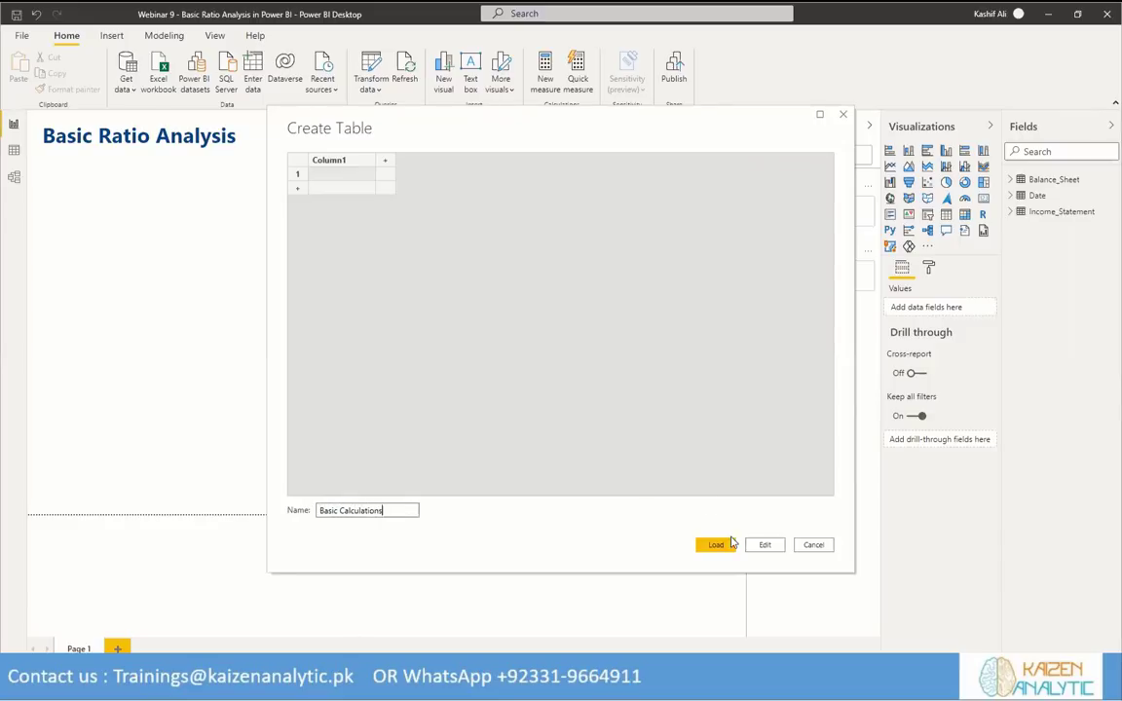
{"action": "left_click", "coordinate": [721, 545]}
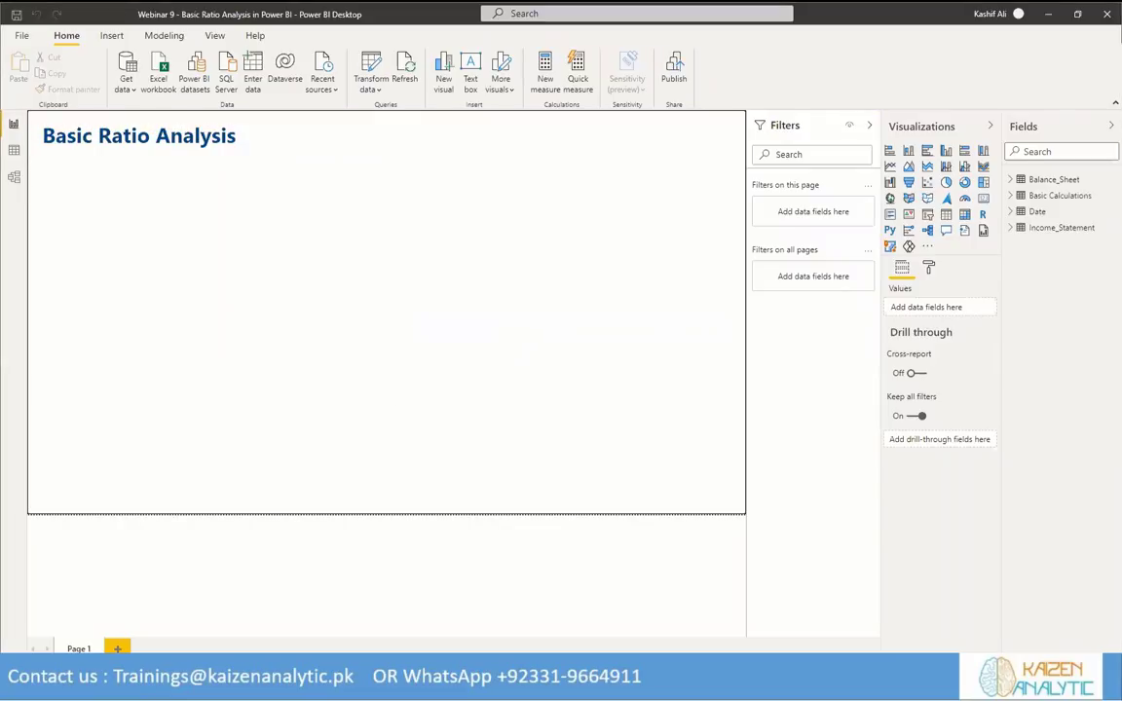
Start a new measure in the Basic Calculations table and name it "BS Values".
{"action": "left_click", "coordinate": [1032, 196]}
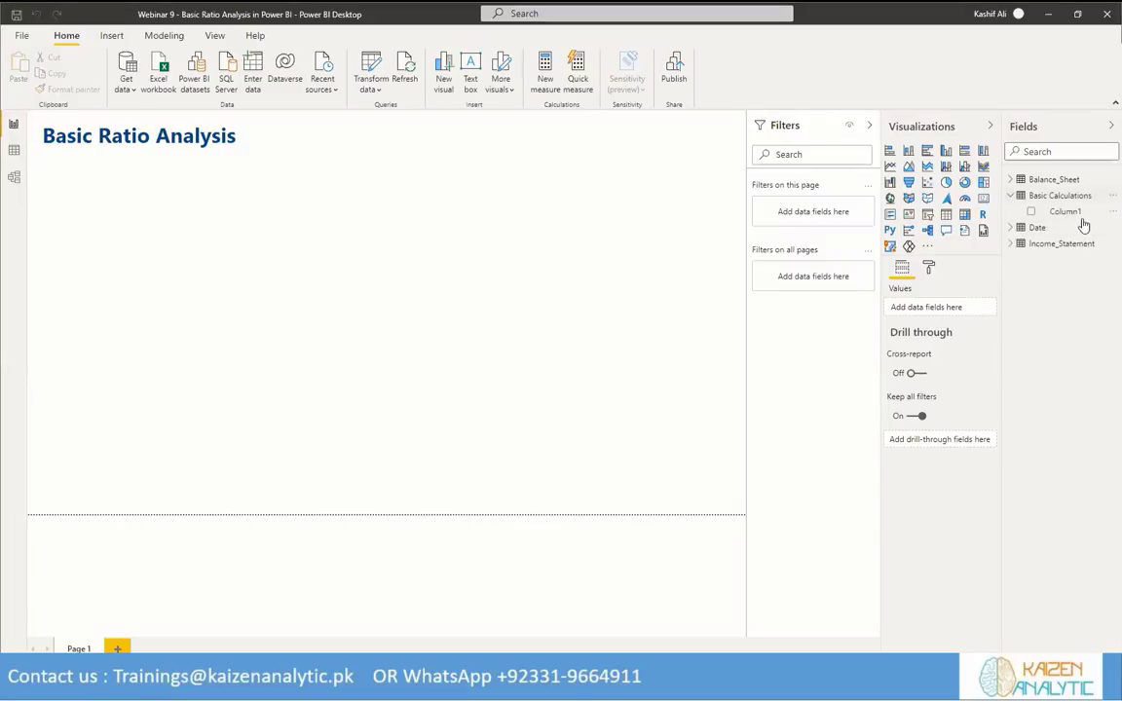
{"action": "left_click", "coordinate": [1112, 194]}
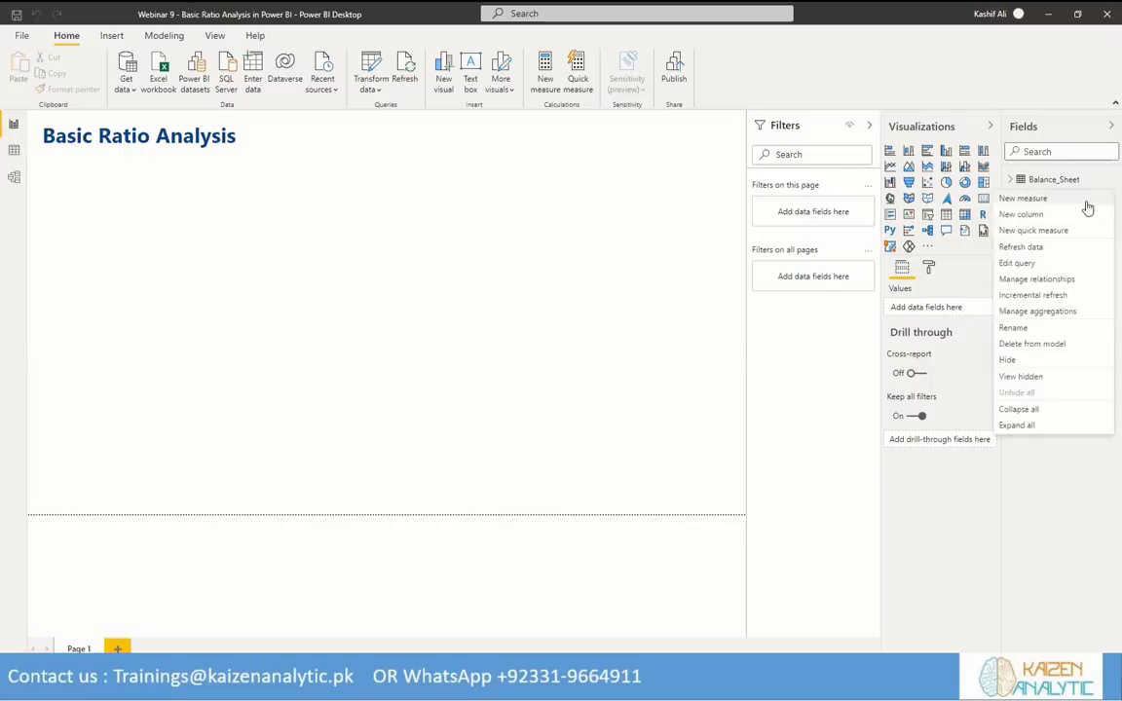
{"action": "left_click", "coordinate": [1047, 199]}
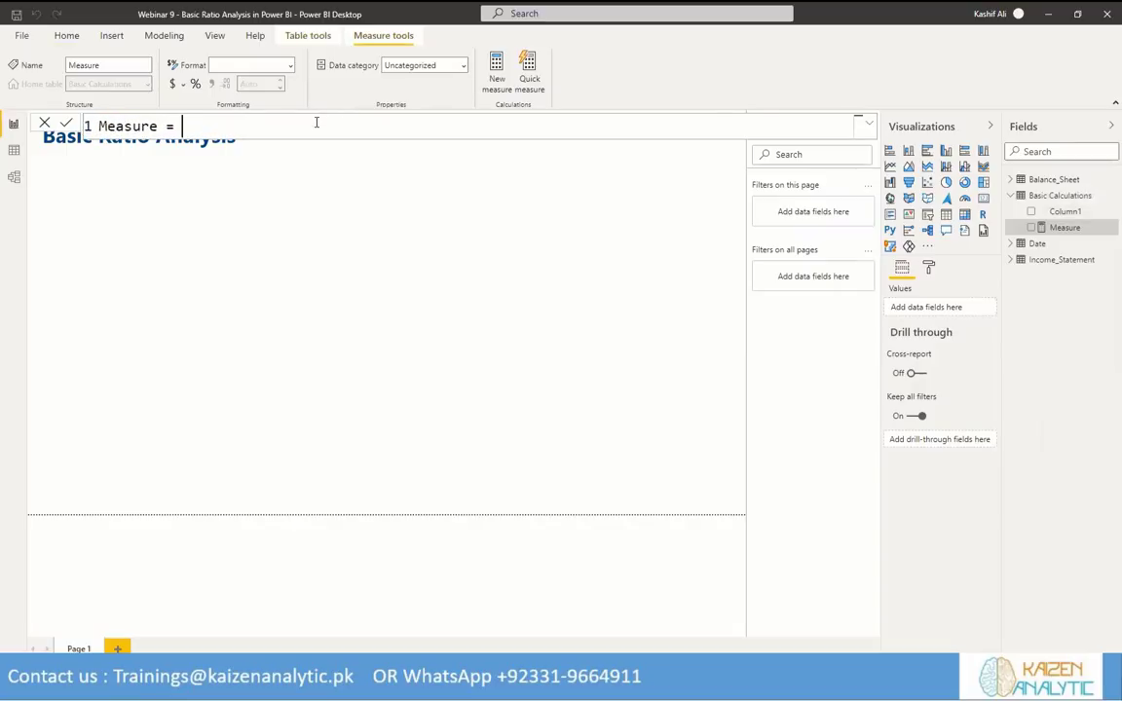
{"action": "key", "text": "Right"}
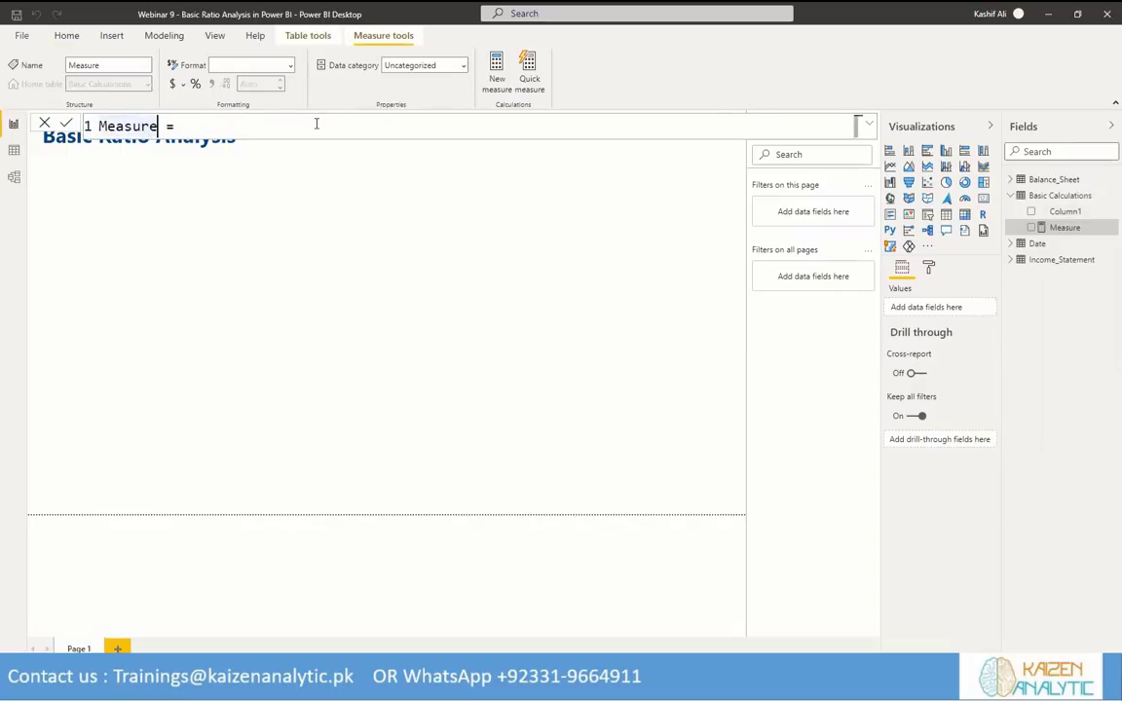
{"action": "key", "text": "BackSpace"}
{"action": "key", "text": "BackSpace"}
{"action": "key", "text": "BackSpace"}
{"action": "key", "text": "BackSpace"}
{"action": "key", "text": "BackSpace"}
{"action": "key", "text": "BackSpace"}
{"action": "key", "text": "BackSpace"}
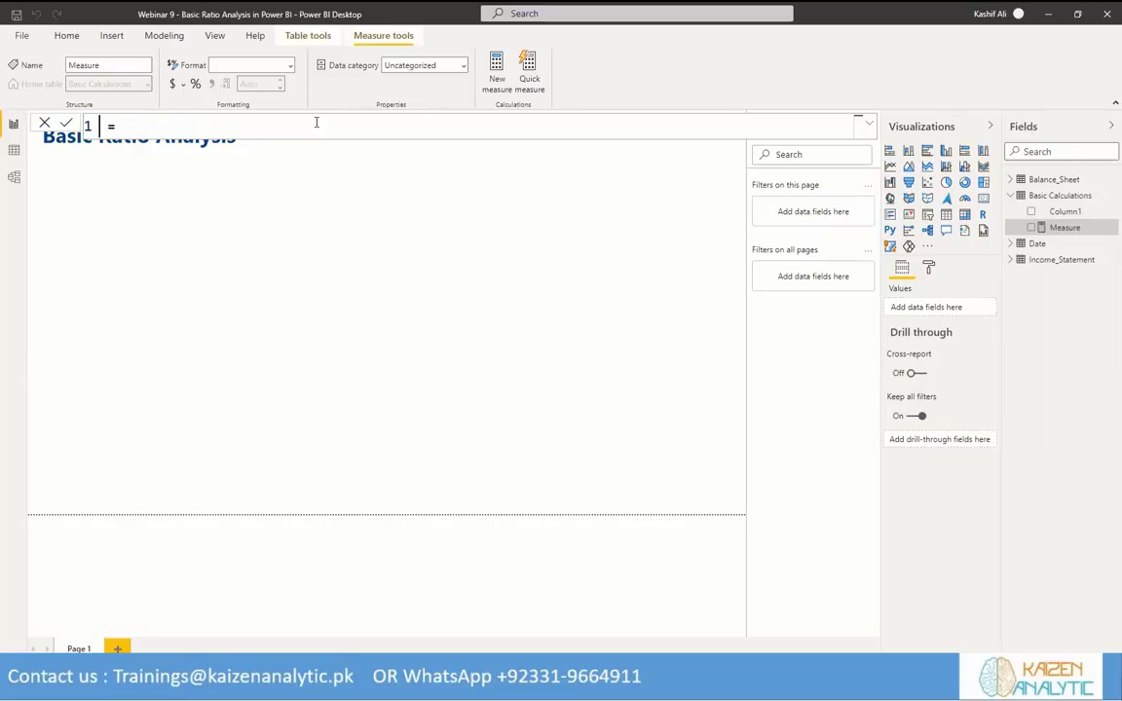
{"action": "type", "text": "BS Values"}
Define the BS Values measure as Sum(Balance_Sheet[BS Value]) and commit the formula.
{"action": "type", "text": "Sum("}
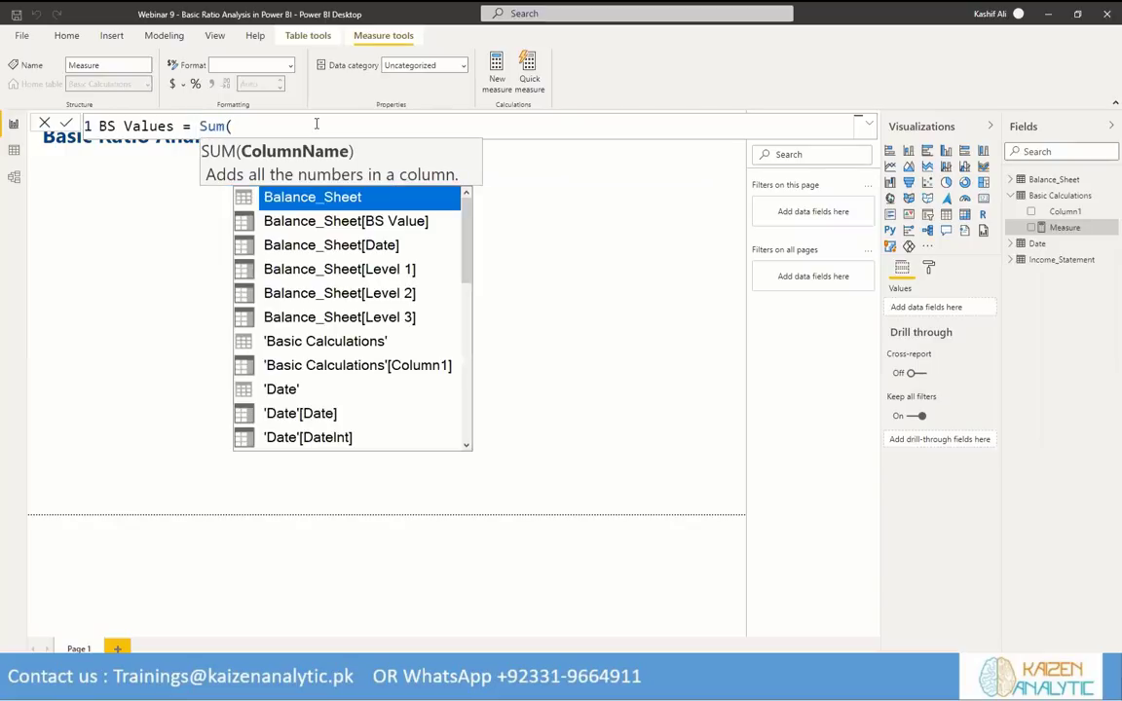
{"action": "type", "text": "BS"}
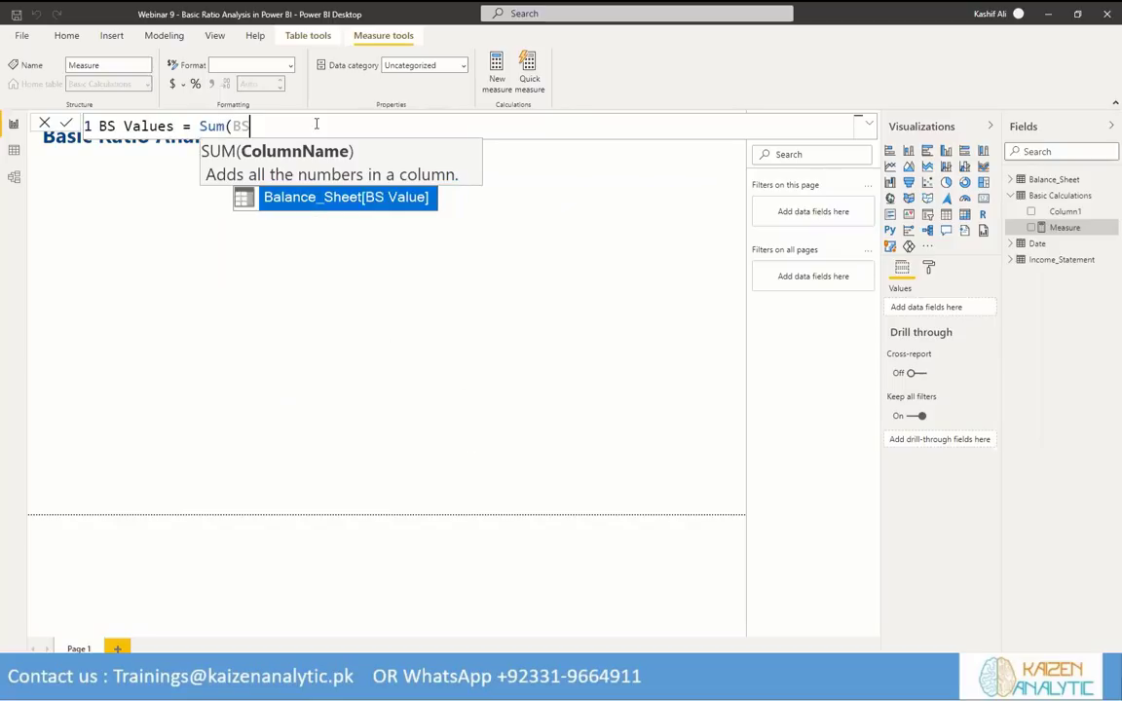
{"action": "left_click", "coordinate": [350, 197]}
{"action": "type", "text": ")"}
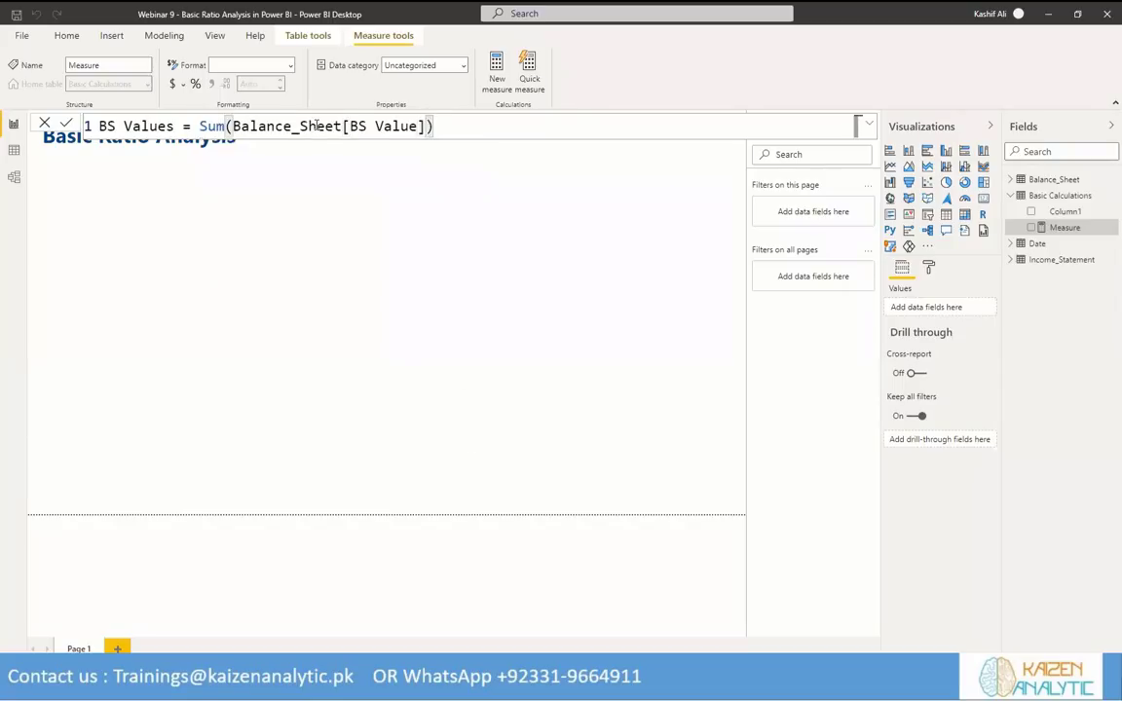
{"action": "left_click", "coordinate": [67, 124]}
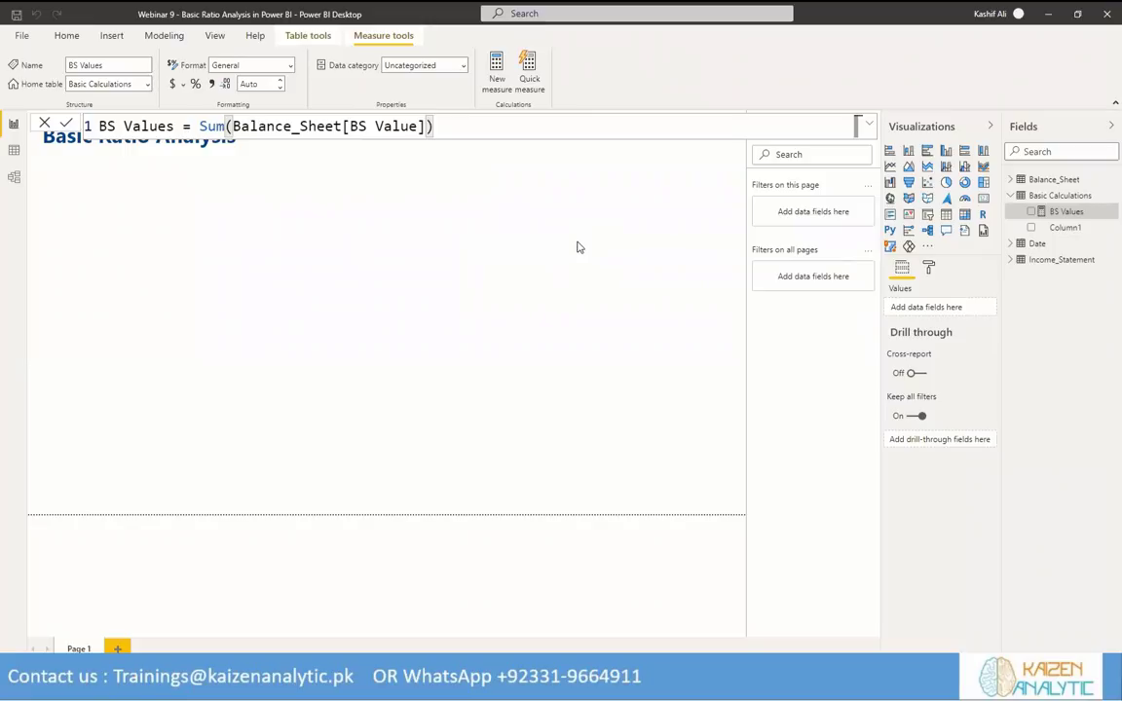
Delete the placeholder Column1 from the Basic Calculations table.
{"action": "right_click", "coordinate": [1071, 229]}
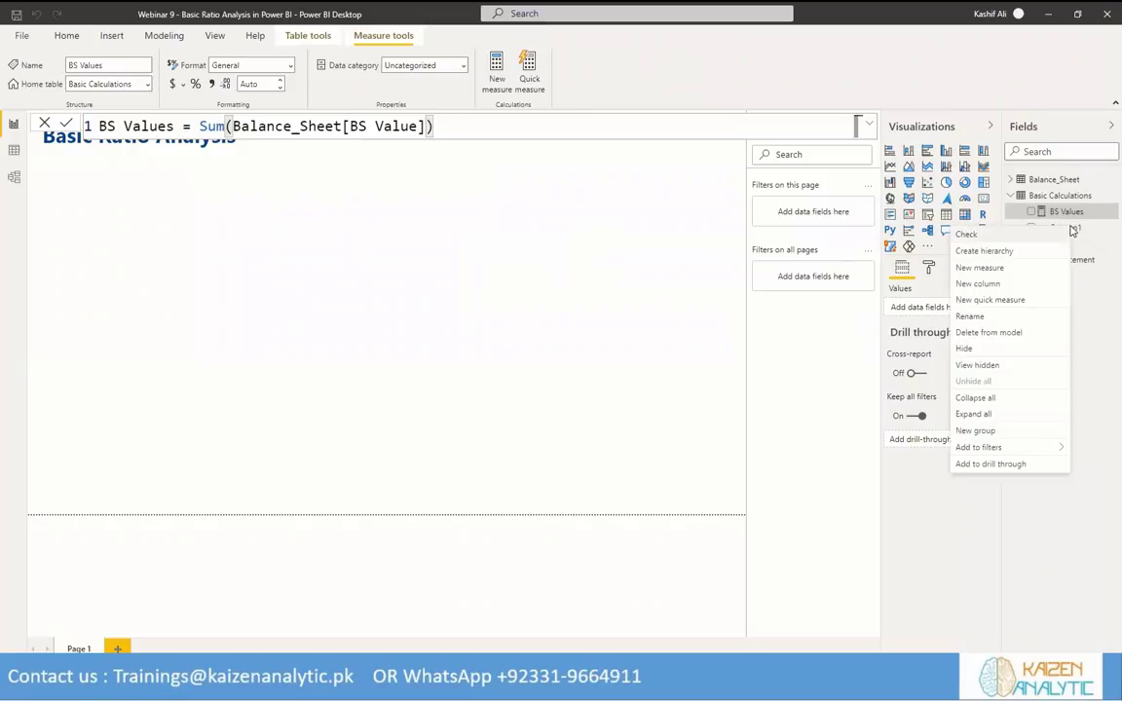
{"action": "left_click", "coordinate": [985, 332]}
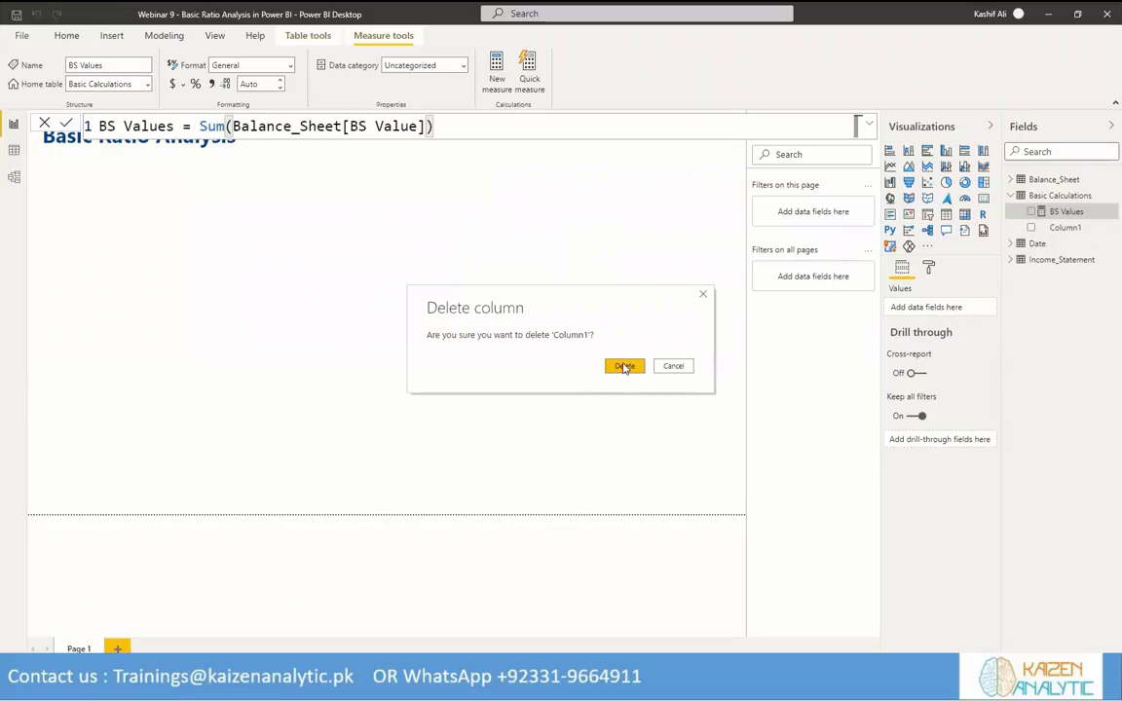
{"action": "left_click", "coordinate": [621, 366]}
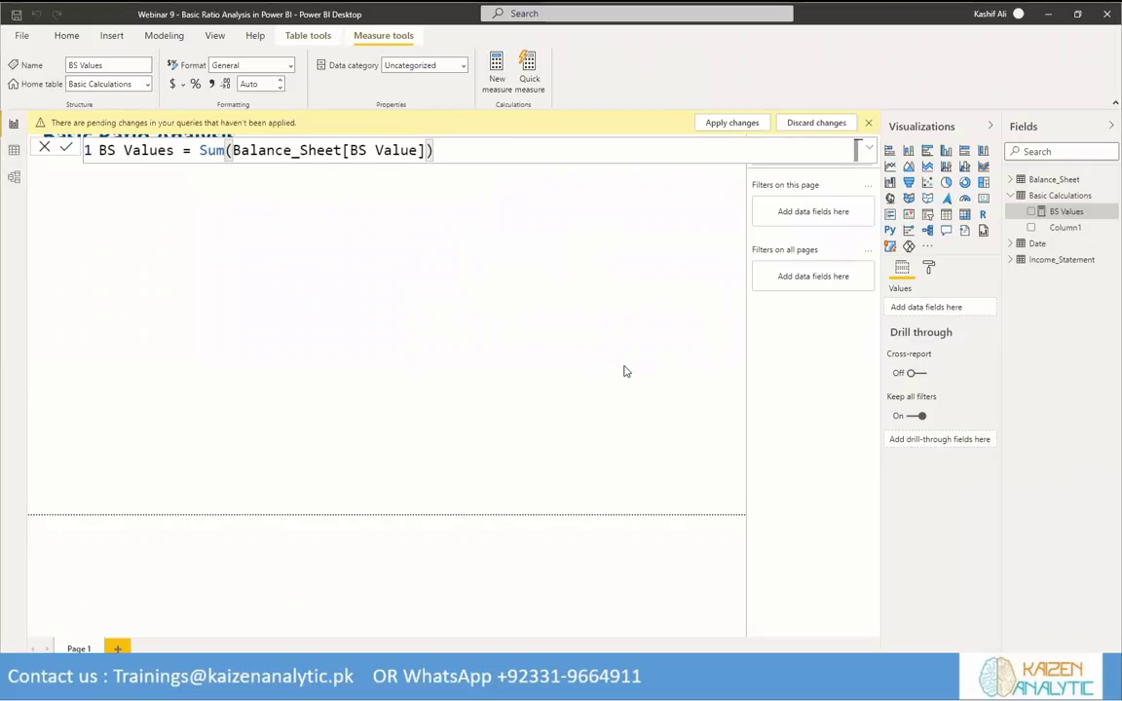
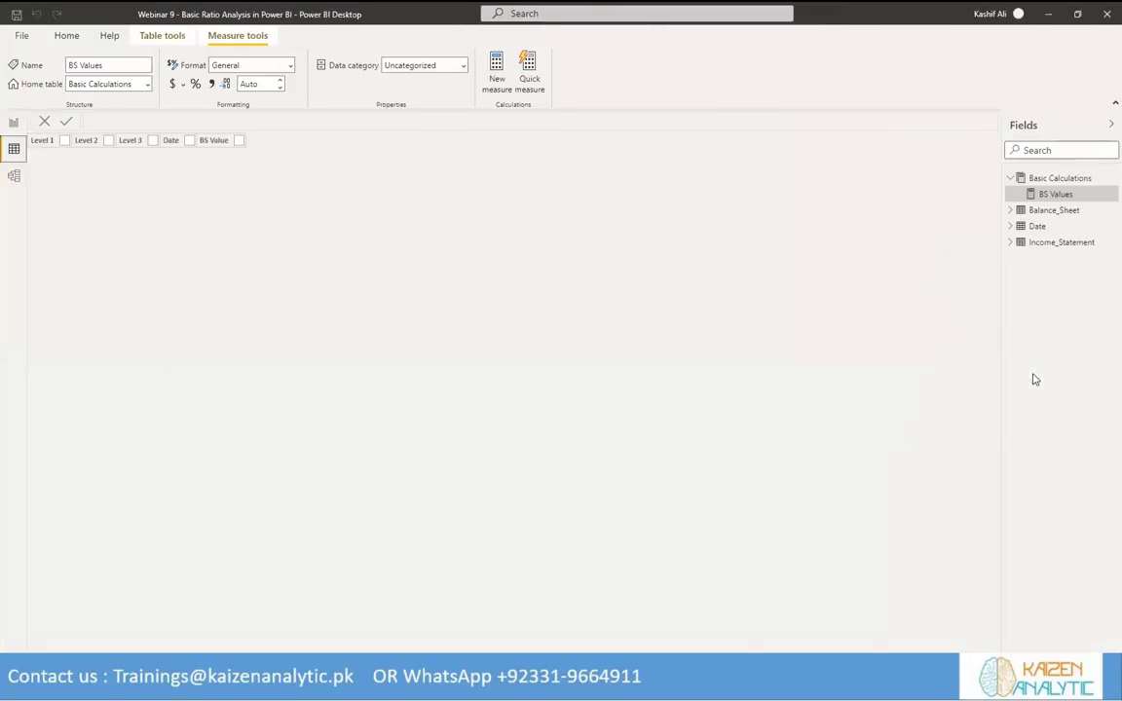
Check the BS Value column in the Balance_Sheet data, and show the BS Values measure on a small card low on the report page.
{"action": "left_click", "coordinate": [1038, 212]}
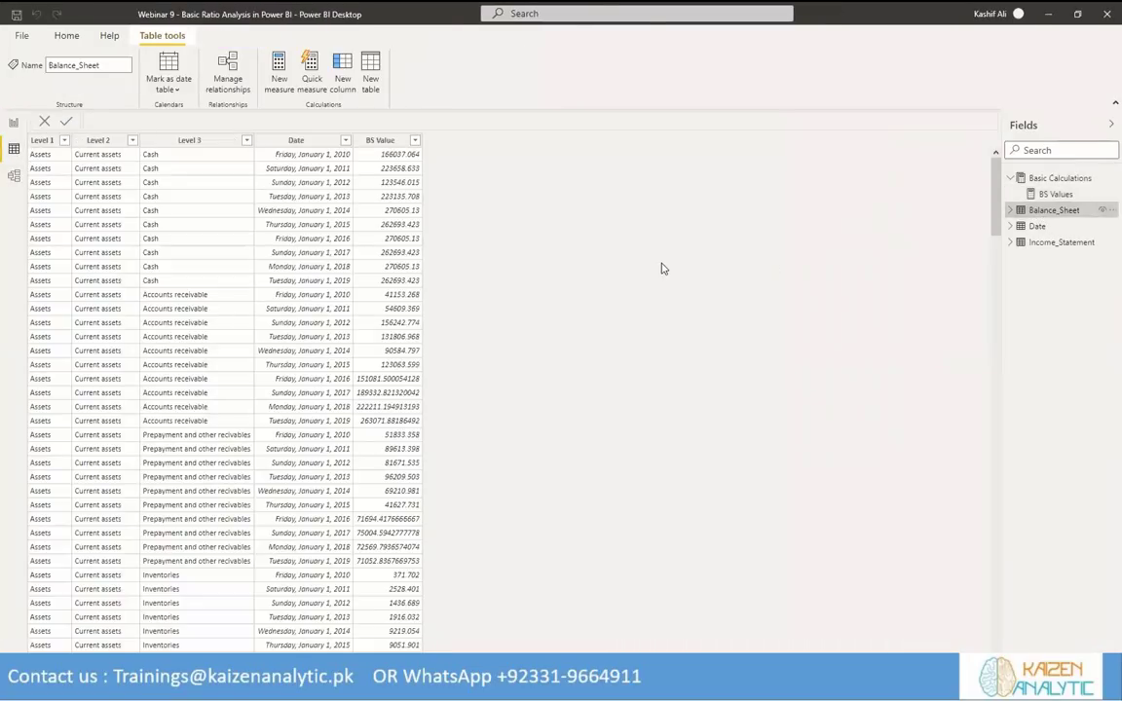
{"action": "left_click", "coordinate": [378, 141]}
{"action": "left_click", "coordinate": [14, 123]}
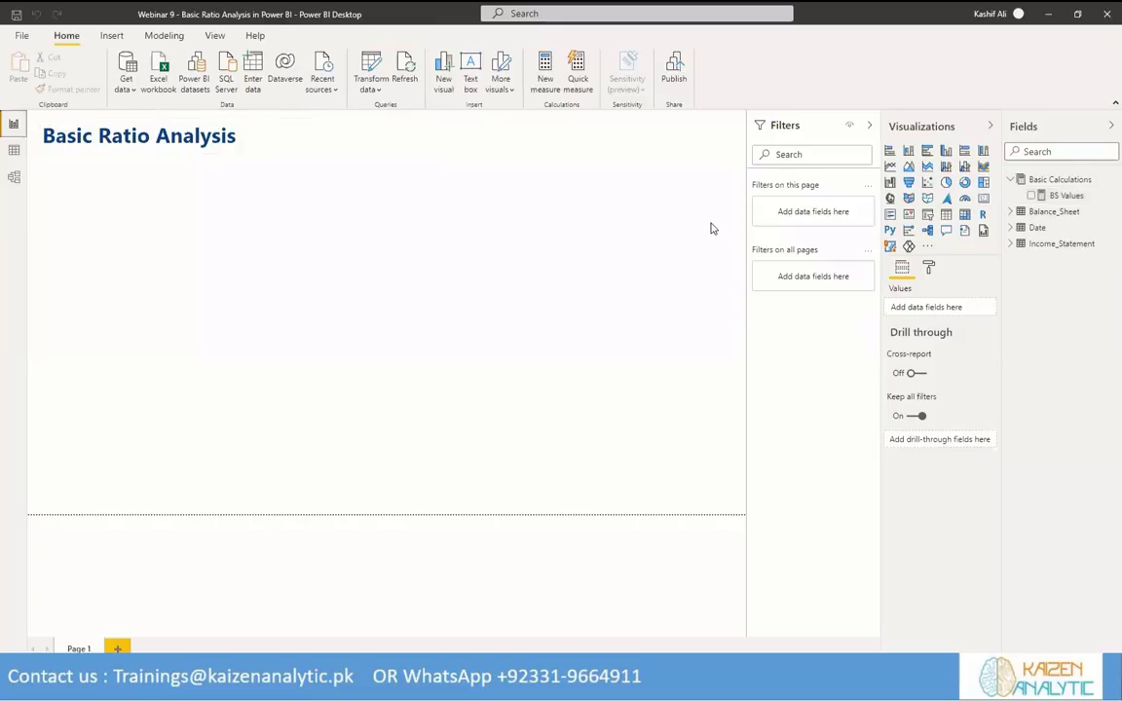
{"action": "left_click_drag", "start_coordinate": [1030, 198], "coordinate": [491, 393]}
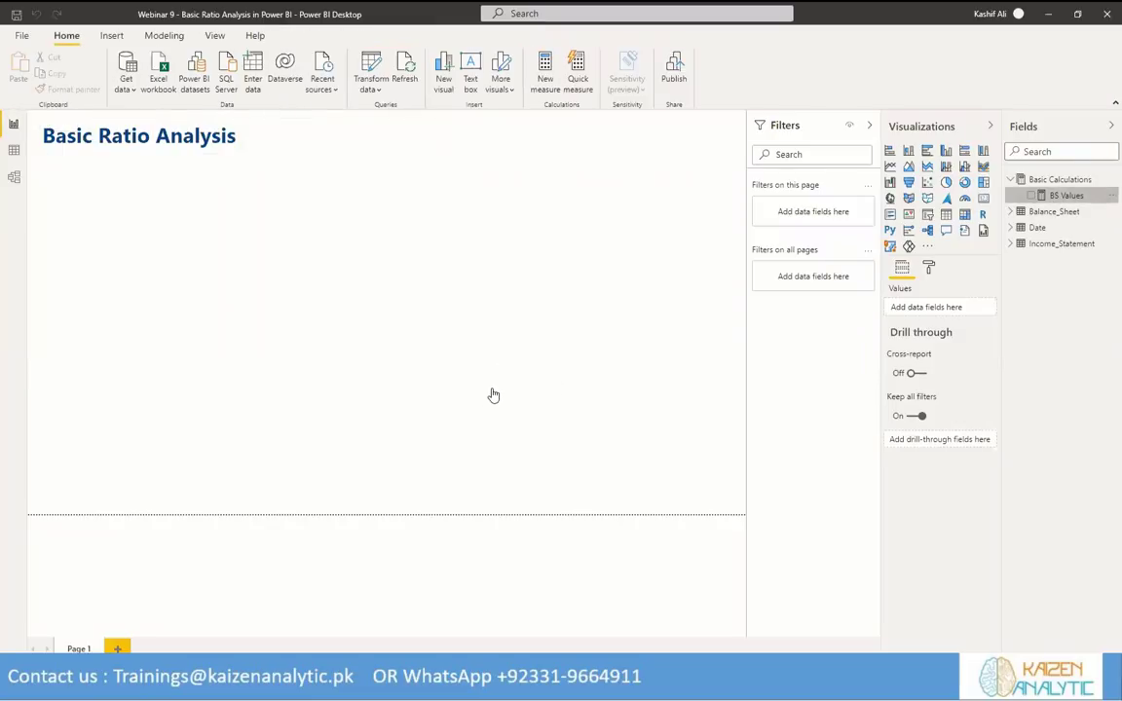
{"action": "left_click", "coordinate": [983, 198]}
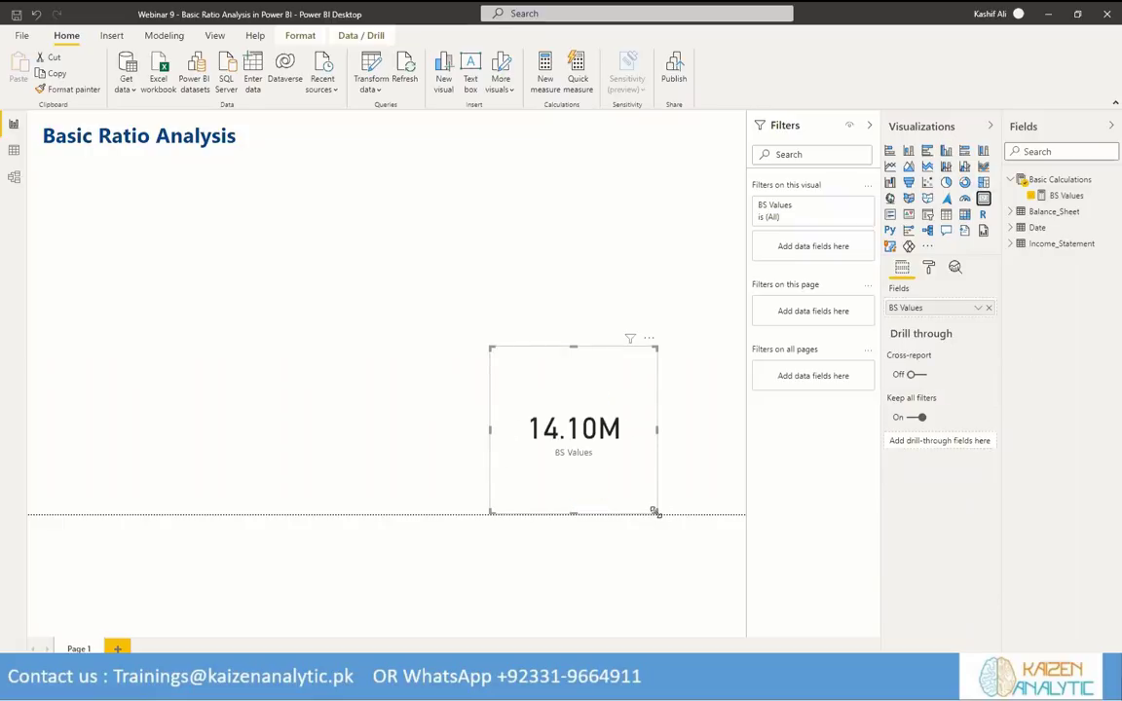
{"action": "left_click_drag", "start_coordinate": [654, 510], "coordinate": [625, 435]}
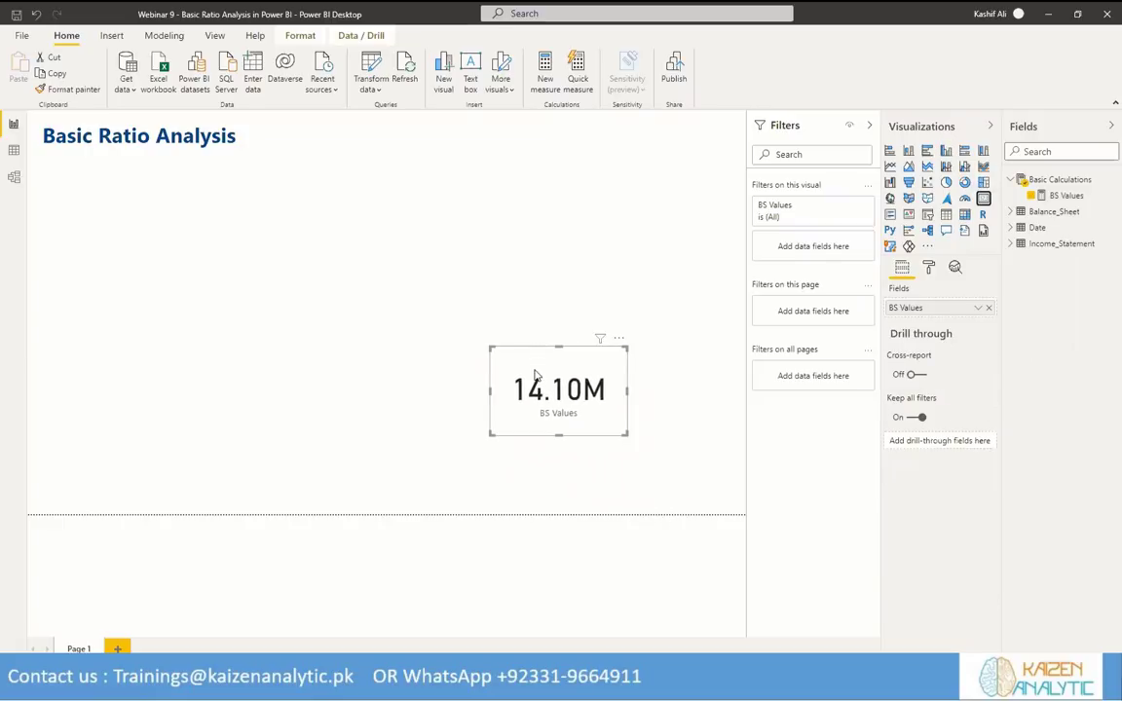
{"action": "left_click_drag", "start_coordinate": [532, 365], "coordinate": [553, 390]}
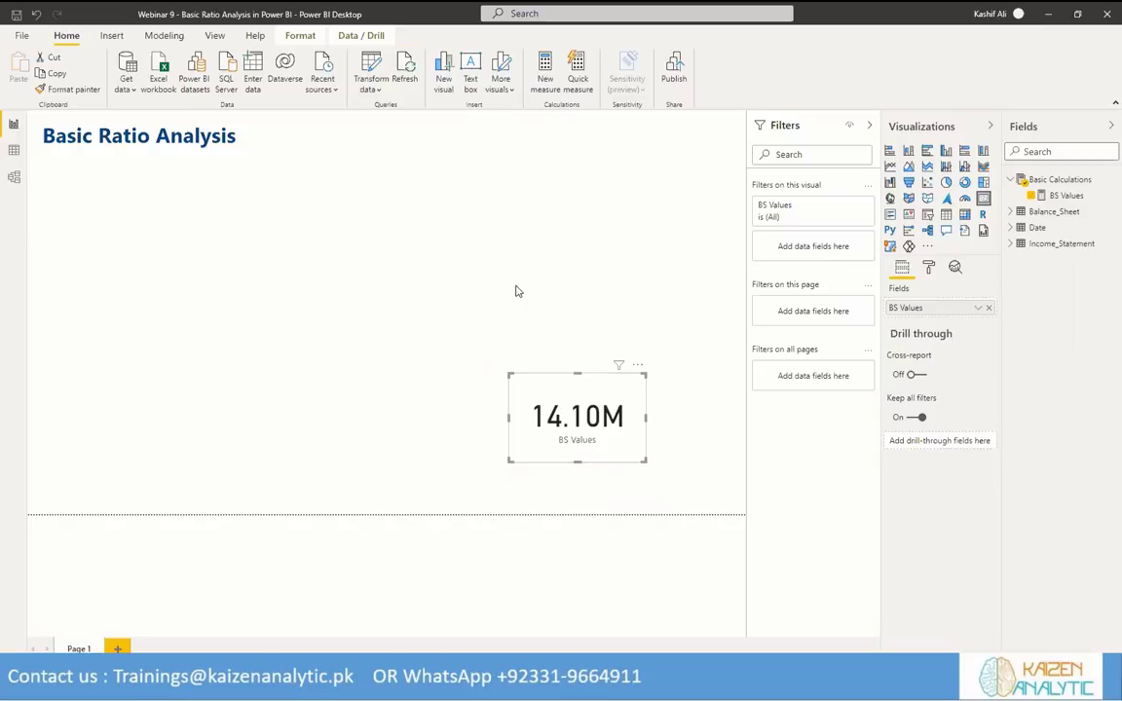
Check the Balance_Sheet data and start a new measure named "Current Assets" in the Basic Calculations table.
{"action": "left_click", "coordinate": [13, 150]}
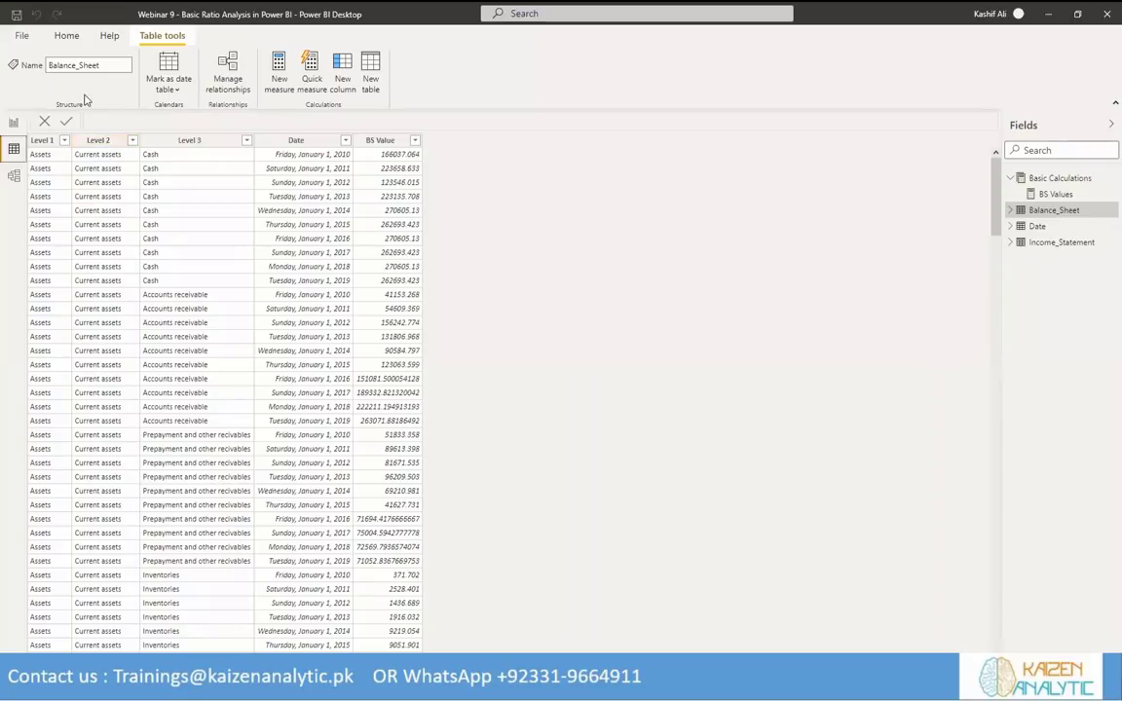
{"action": "left_click", "coordinate": [14, 122]}
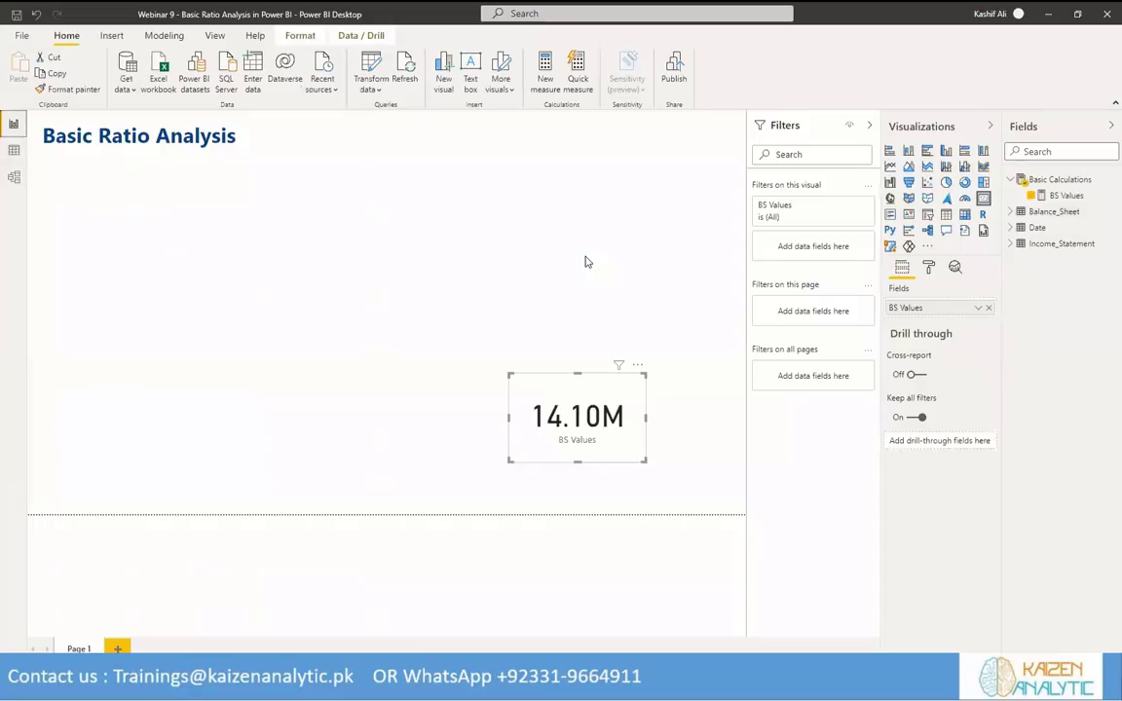
{"action": "right_click", "coordinate": [1104, 181]}
{"action": "left_click", "coordinate": [1064, 189]}
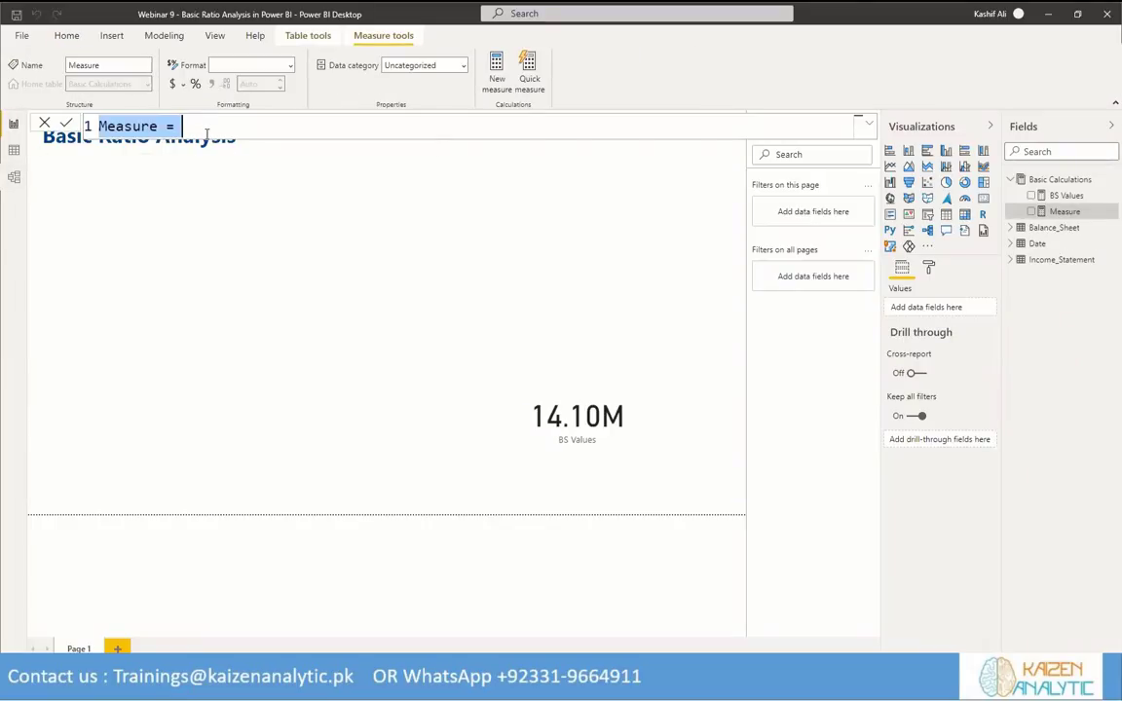
{"action": "type", "text": "Current Assets"}
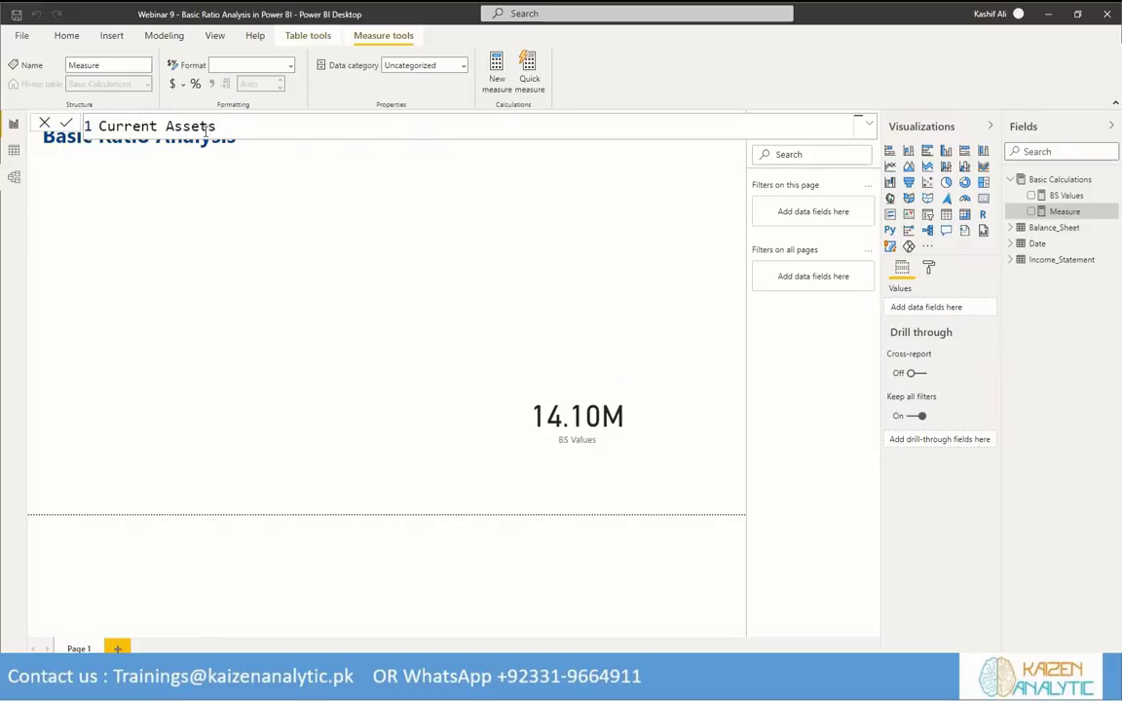
{"action": "type", "text": " ="}
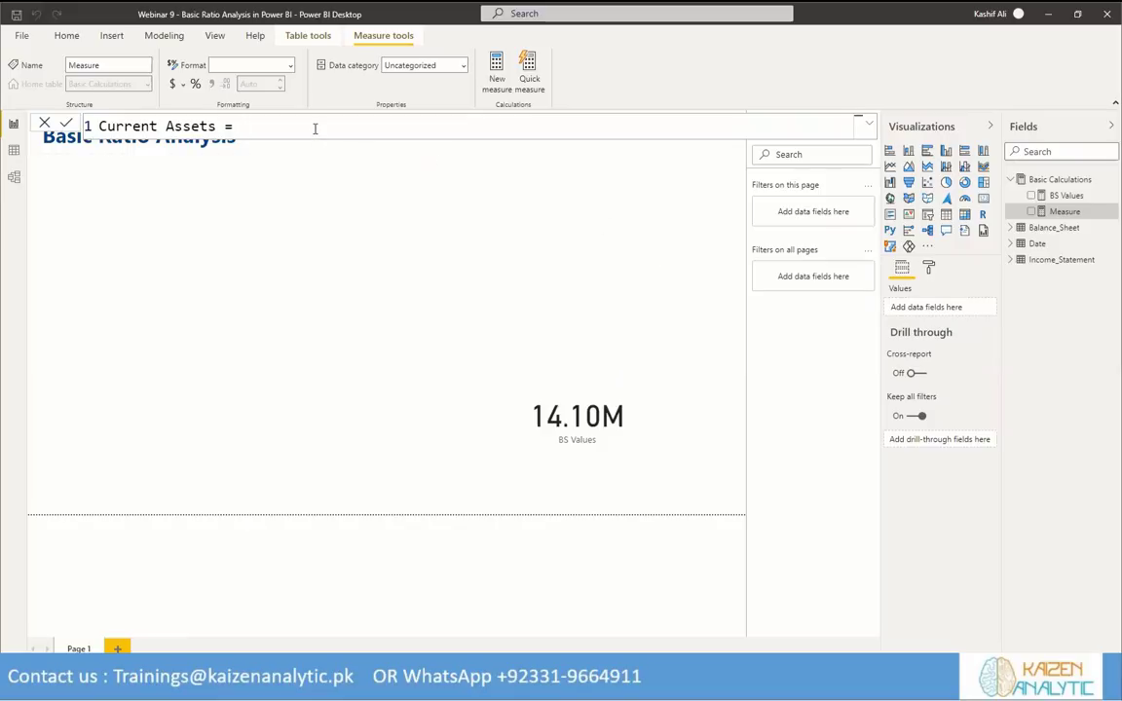
Define the Current Assets measure as CALCULATE([BS Values], Balance_Sheet[Level 2] = "Current Assets") and commit the formula.
{"action": "type", "text": "Ca"}
{"action": "key", "text": "Tab"}
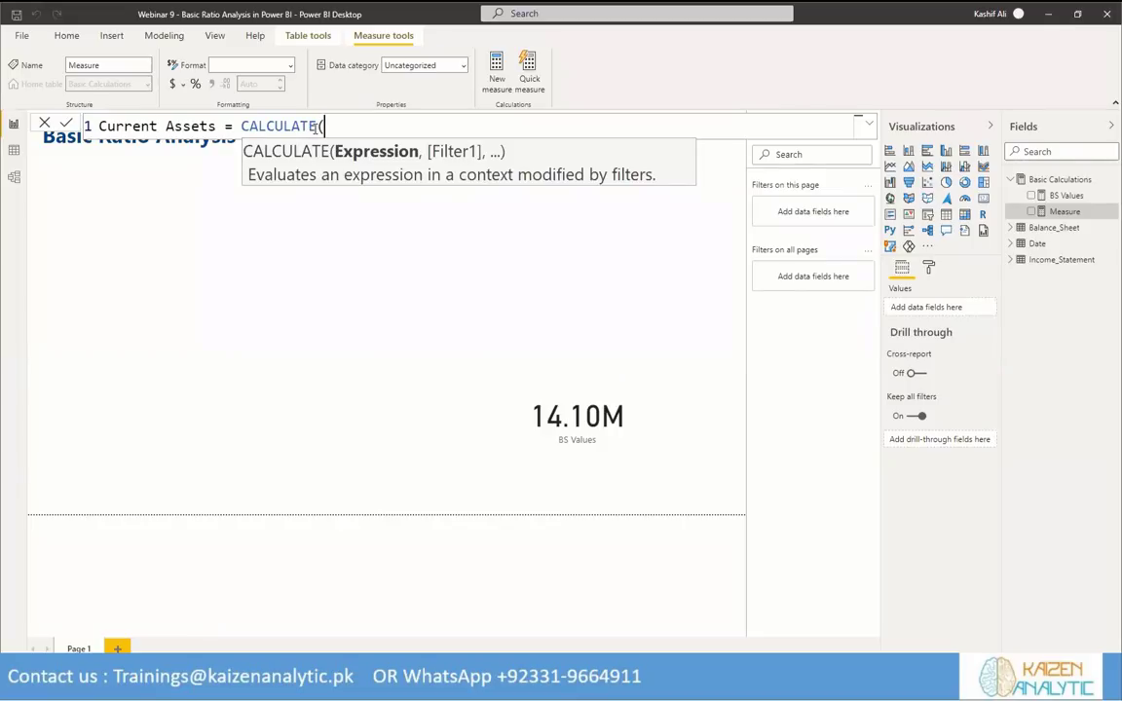
{"action": "type", "text": "BS"}
{"action": "key", "text": "Tab"}
{"action": "type", "text": ", "}
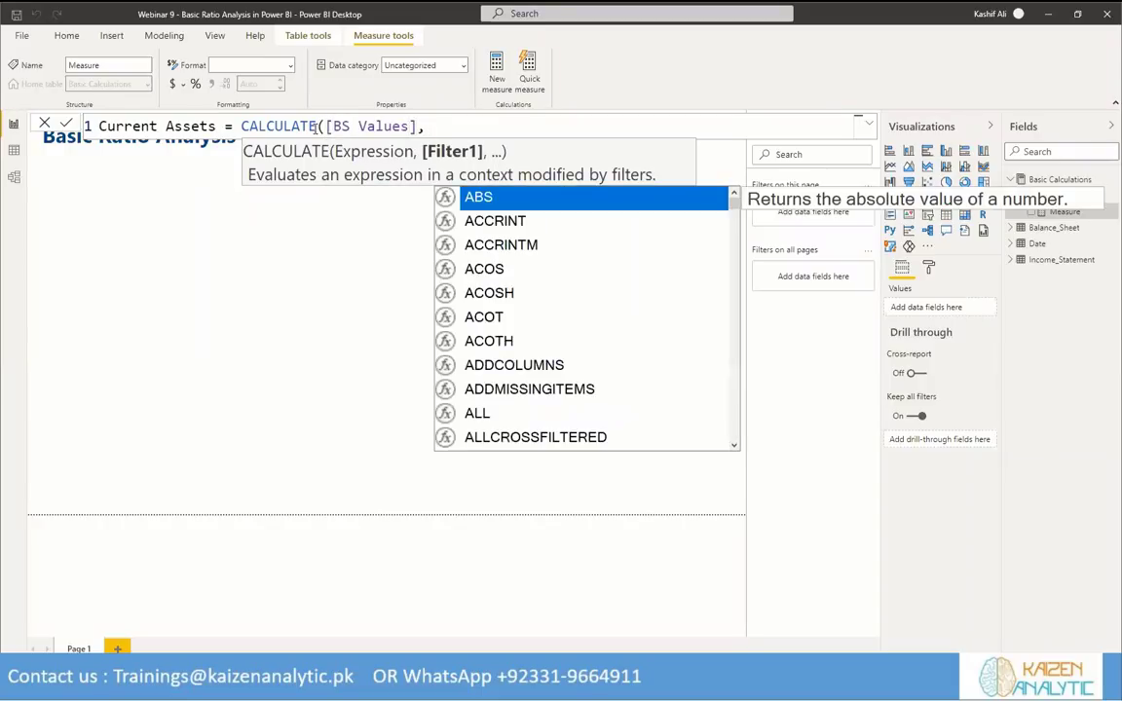
{"action": "type", "text": "Leve"}
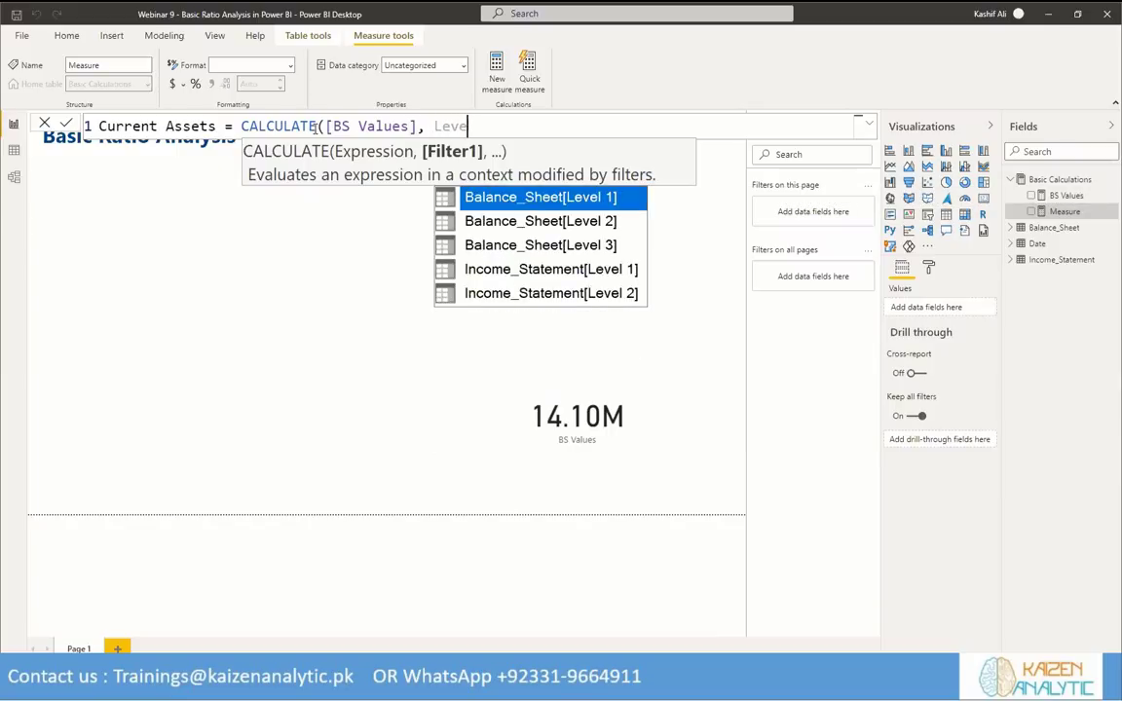
{"action": "key", "text": "Down"}
{"action": "key", "text": "Tab"}
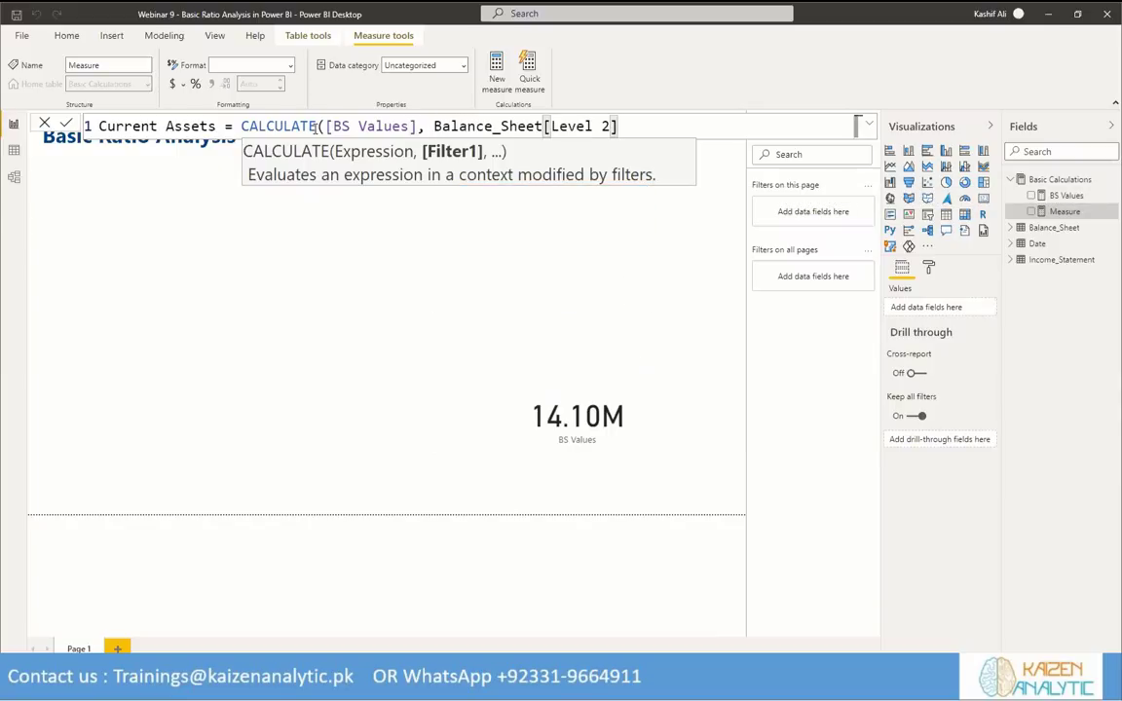
{"action": "type", "text": "= \"Current"}
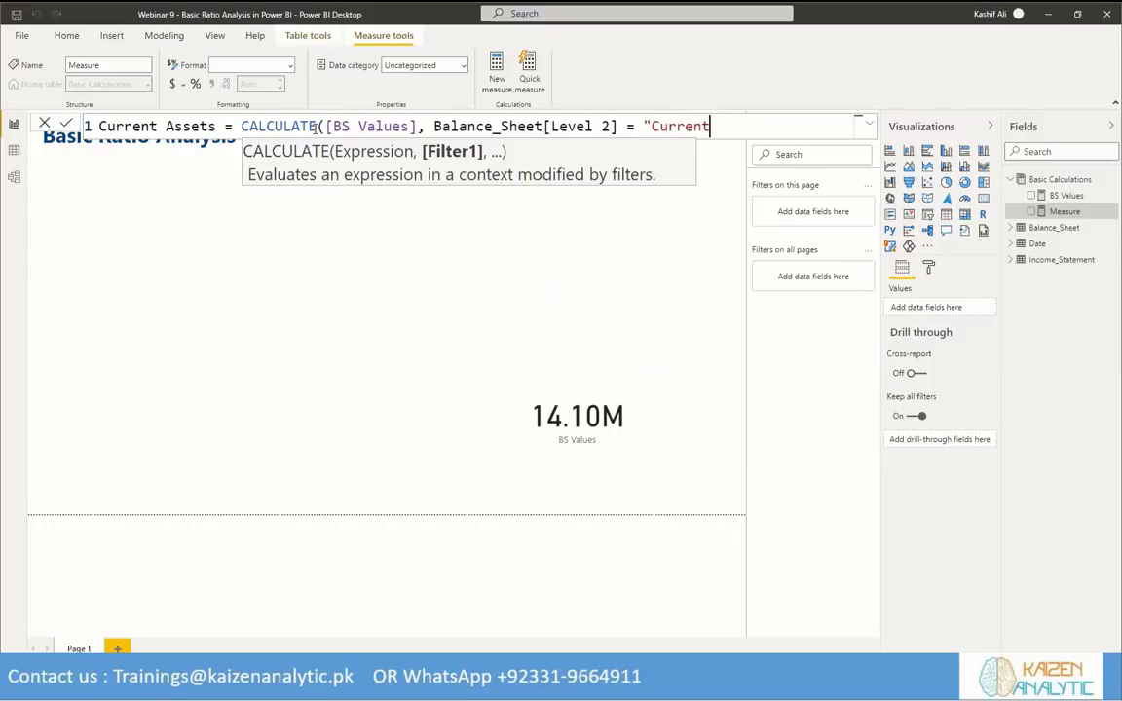
{"action": "type", "text": " Assets\")"}
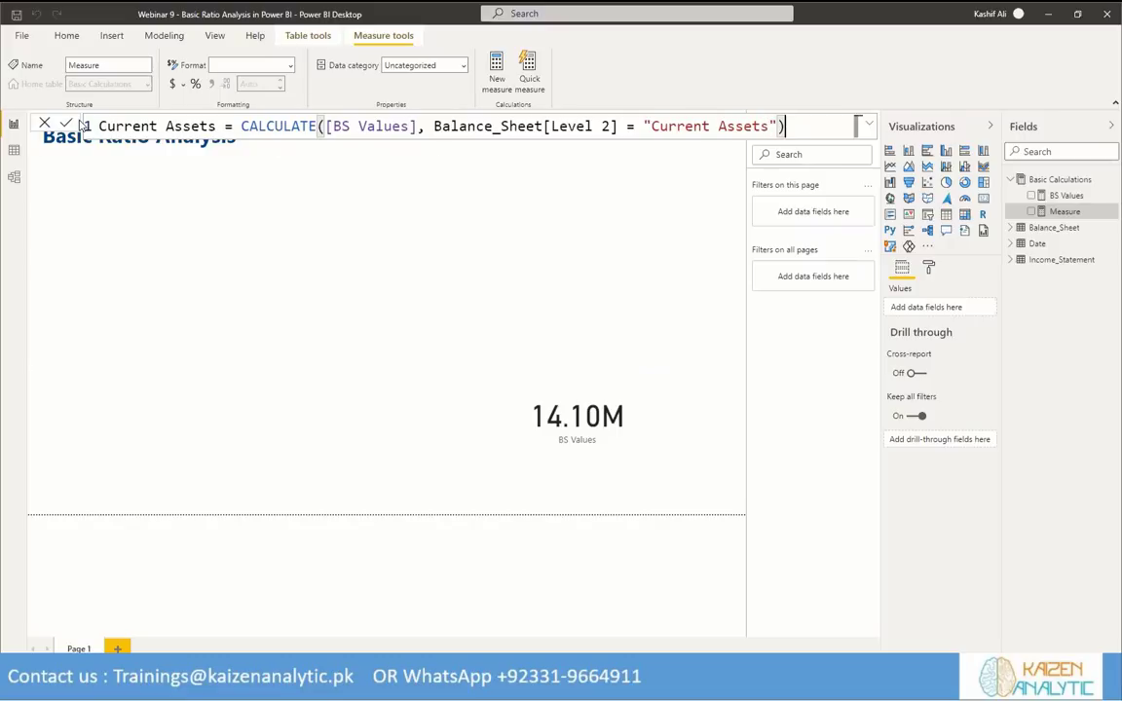
{"action": "left_click", "coordinate": [516, 339]}
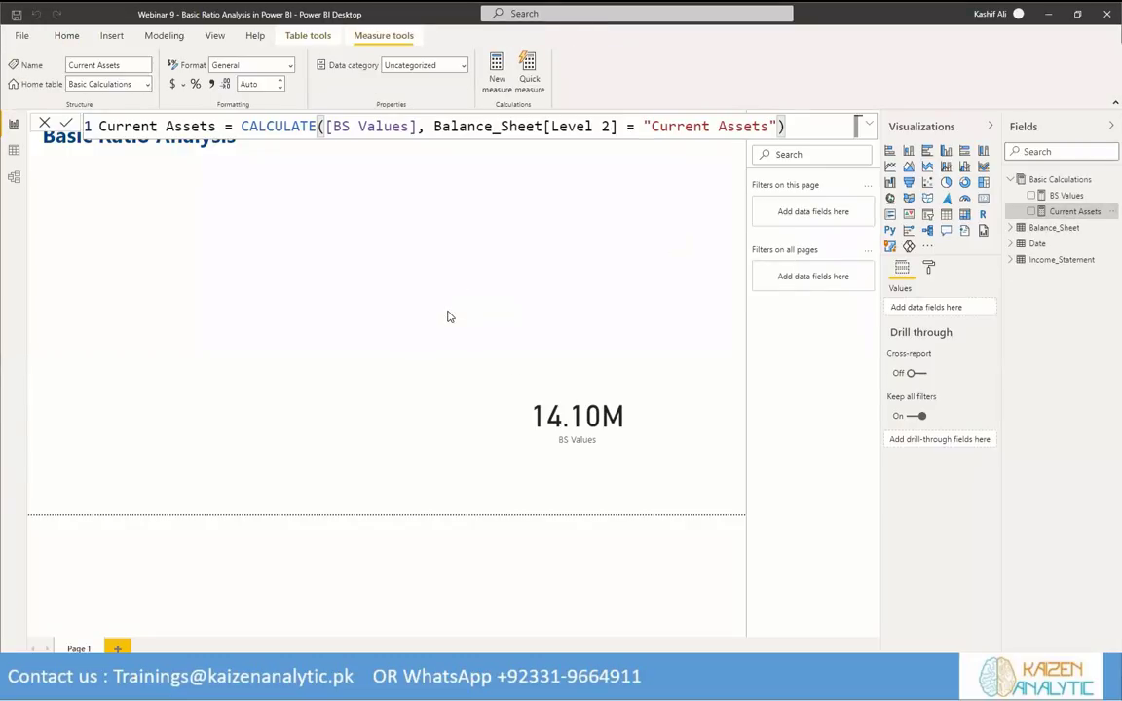
Show the Current Assets measure on a card low on the report page, beside the BS Values card.
{"action": "left_click_drag", "start_coordinate": [449, 317], "coordinate": [461, 328]}
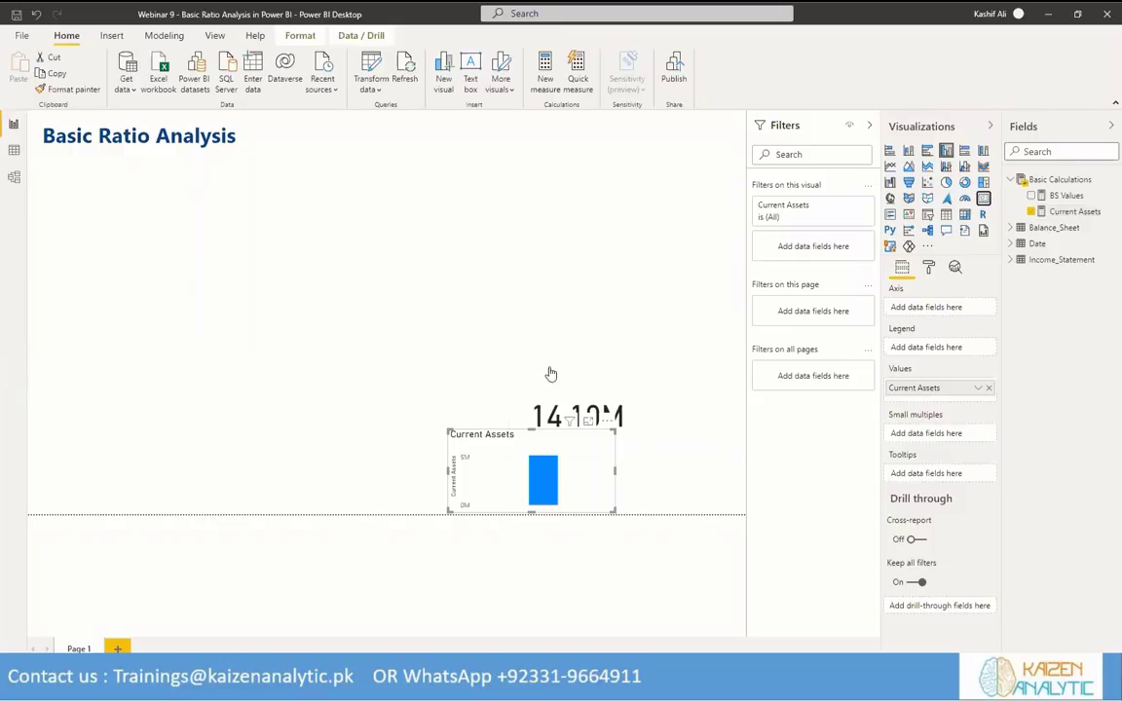
{"action": "left_click", "coordinate": [982, 198]}
{"action": "left_click_drag", "start_coordinate": [534, 466], "coordinate": [331, 453]}
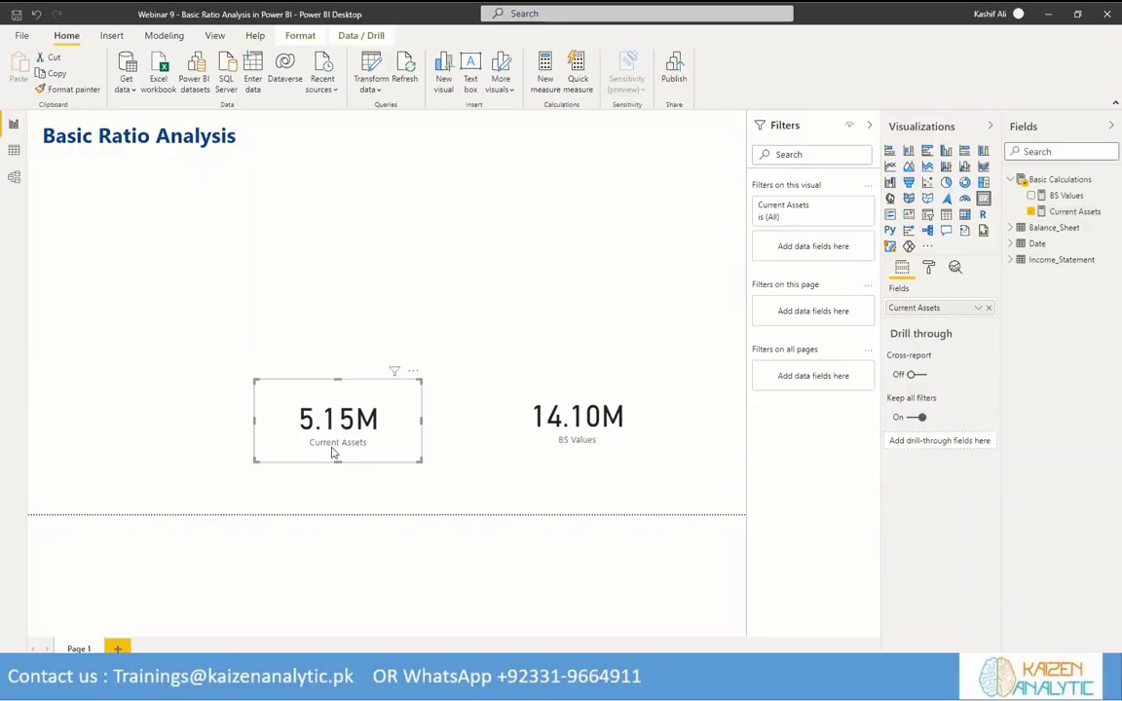
{"action": "left_click", "coordinate": [239, 237]}
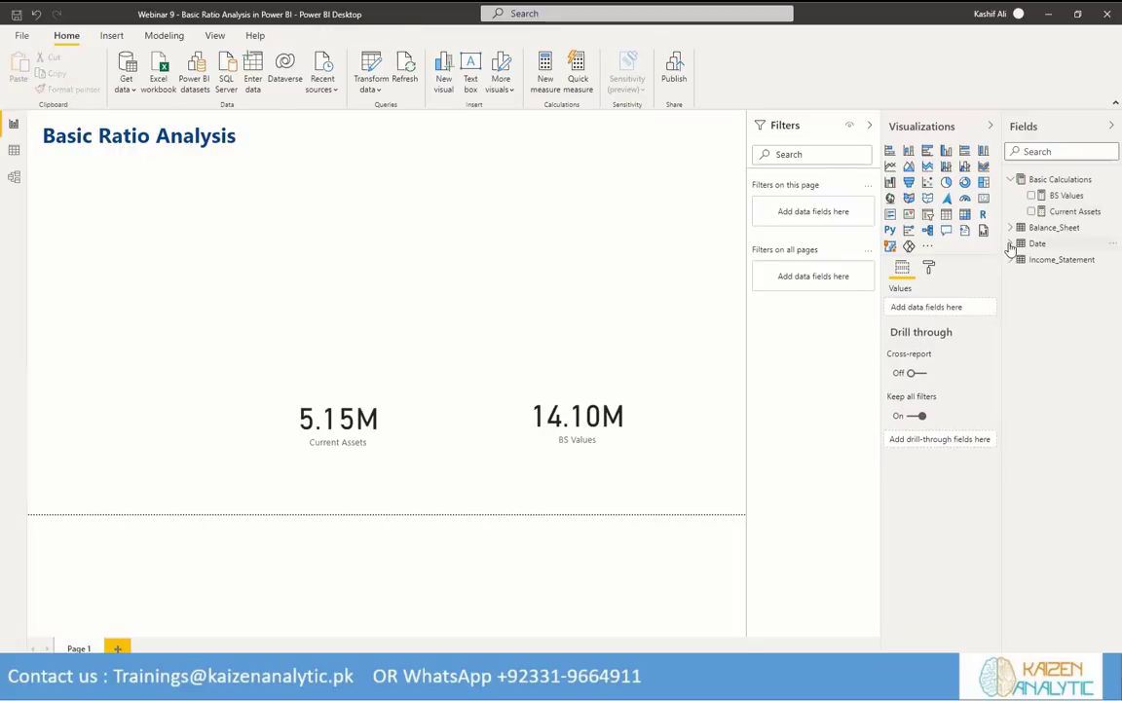
Add a slicer on the Date table's Year field in line with the report title, near the page's upper edge.
{"action": "left_click", "coordinate": [1011, 246]}
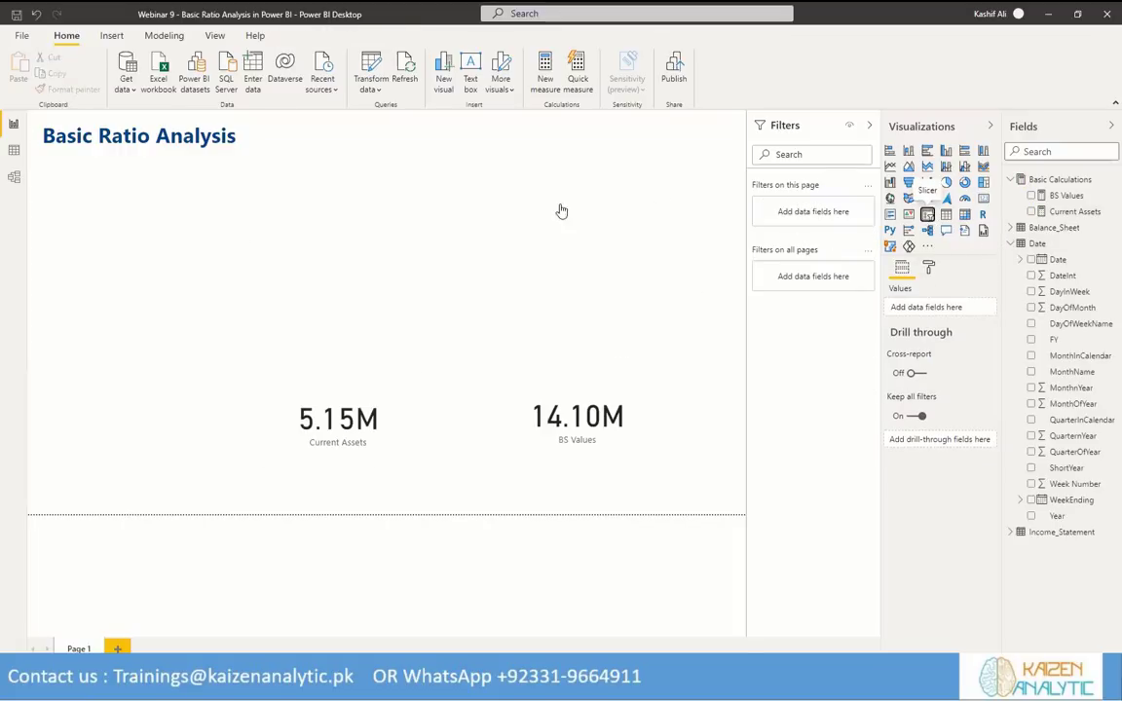
{"action": "left_click_drag", "start_coordinate": [510, 242], "coordinate": [612, 168]}
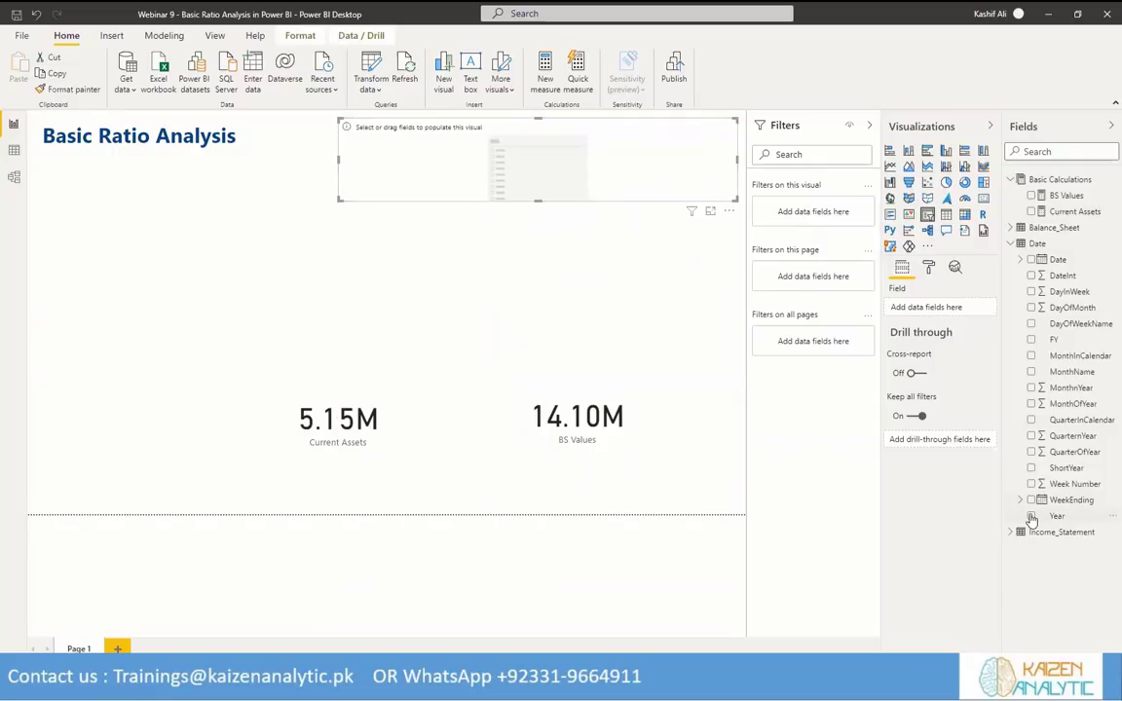
{"action": "left_click", "coordinate": [1031, 517]}
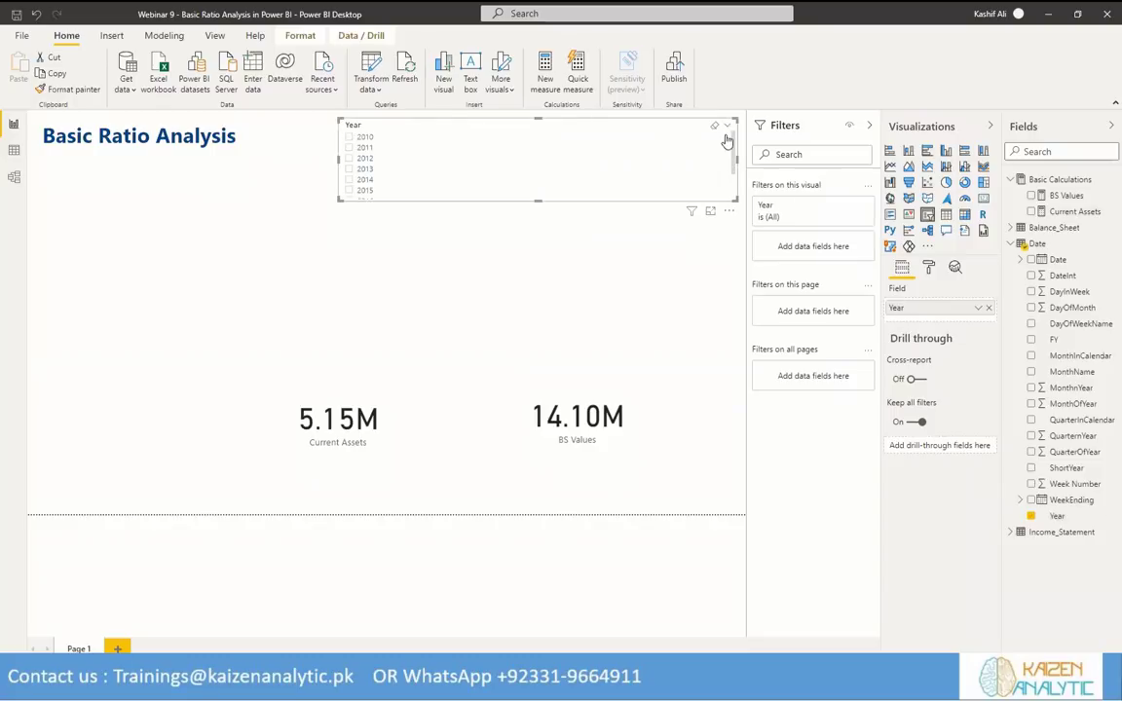
{"action": "left_click", "coordinate": [728, 128]}
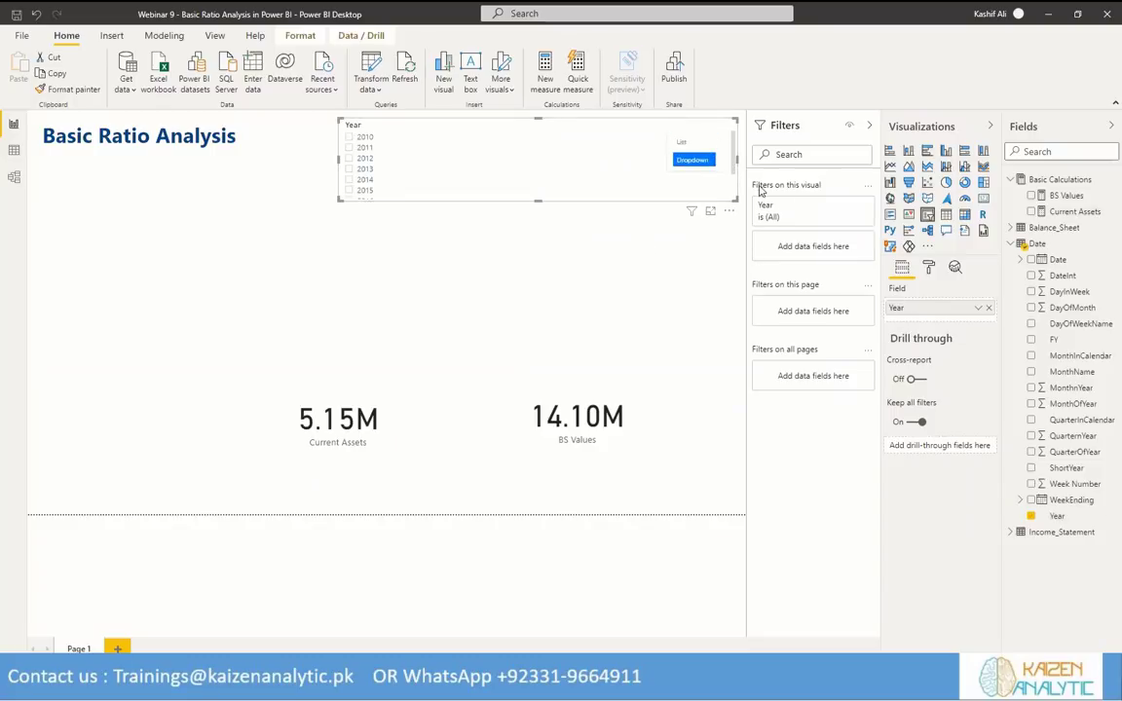
{"action": "left_click", "coordinate": [654, 163]}
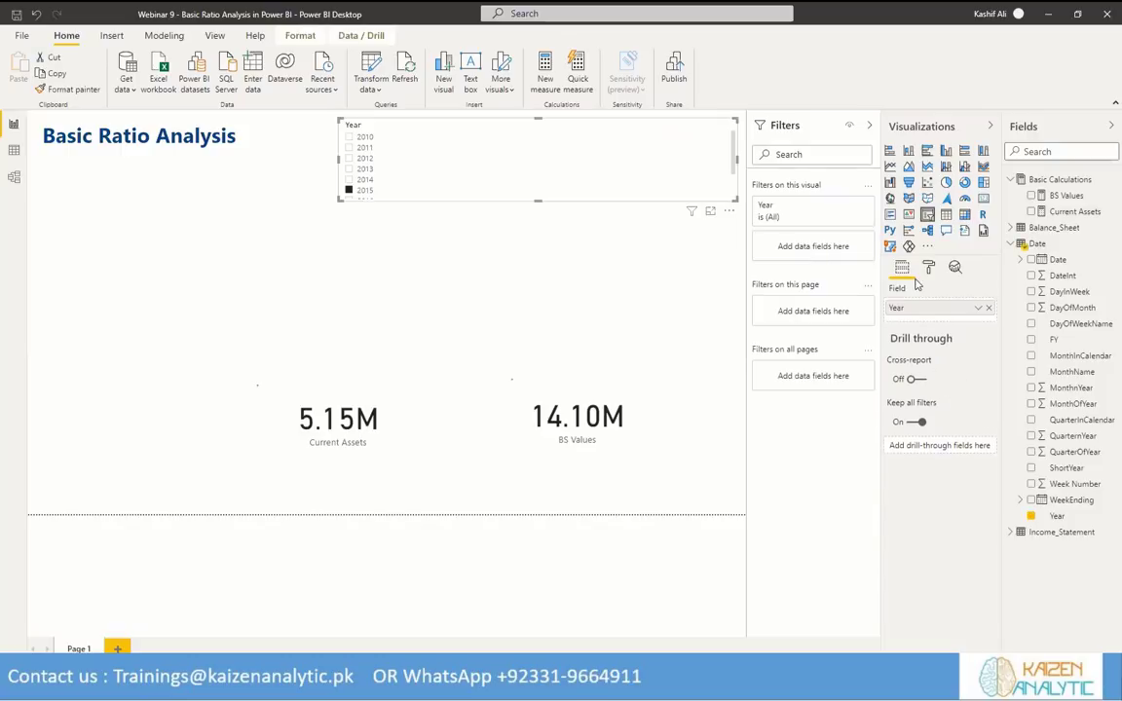
{"action": "left_click", "coordinate": [363, 190]}
{"action": "left_click", "coordinate": [350, 190]}
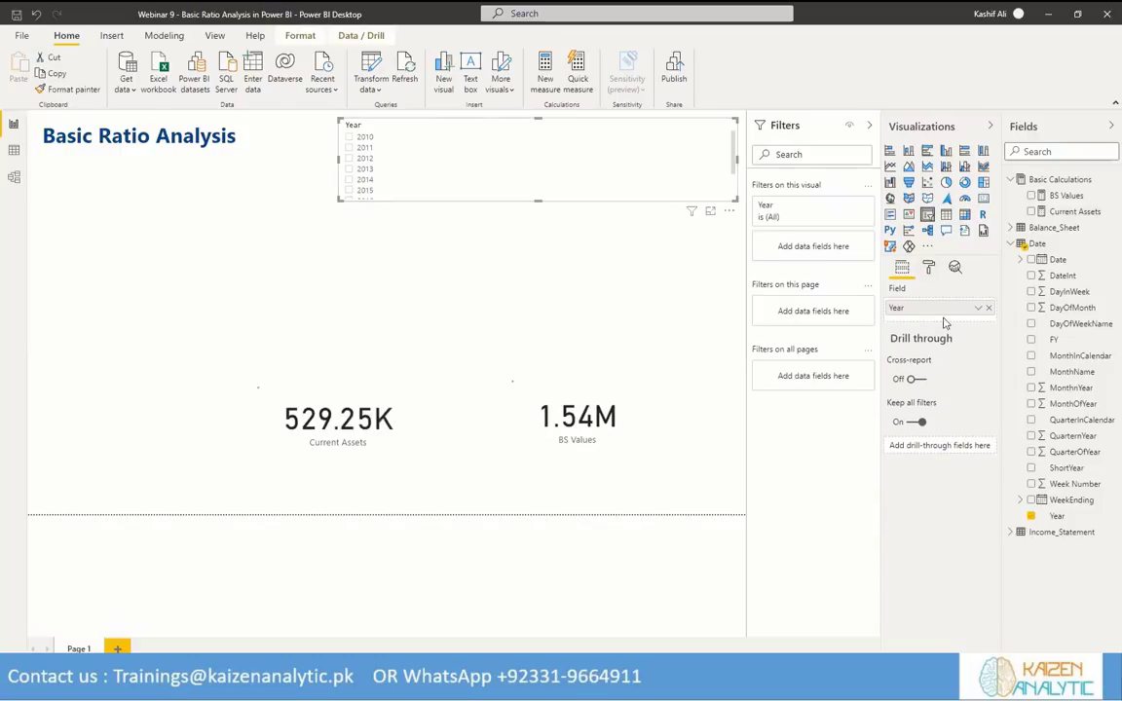
Set the Year slicer's orientation to horizontal so that the years are laid out as tiles.
{"action": "left_click", "coordinate": [929, 267]}
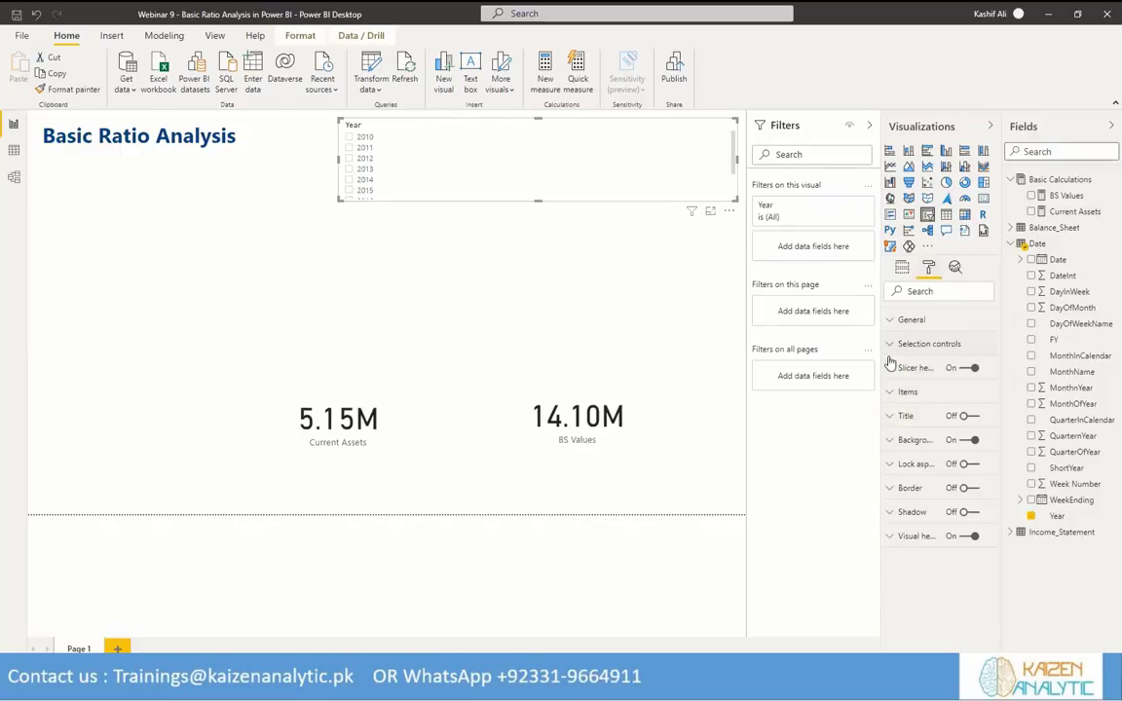
{"action": "left_click", "coordinate": [890, 393]}
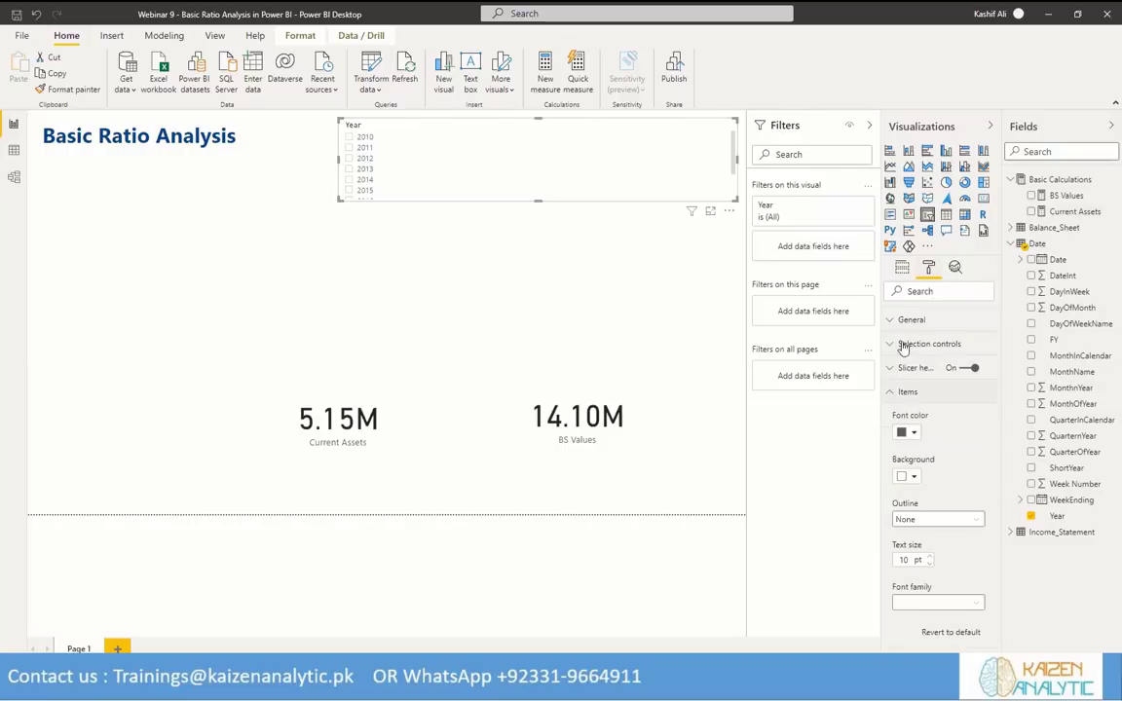
{"action": "left_click", "coordinate": [896, 320]}
{"action": "left_click", "coordinate": [972, 445]}
{"action": "left_click", "coordinate": [930, 473]}
{"action": "left_click", "coordinate": [891, 323]}
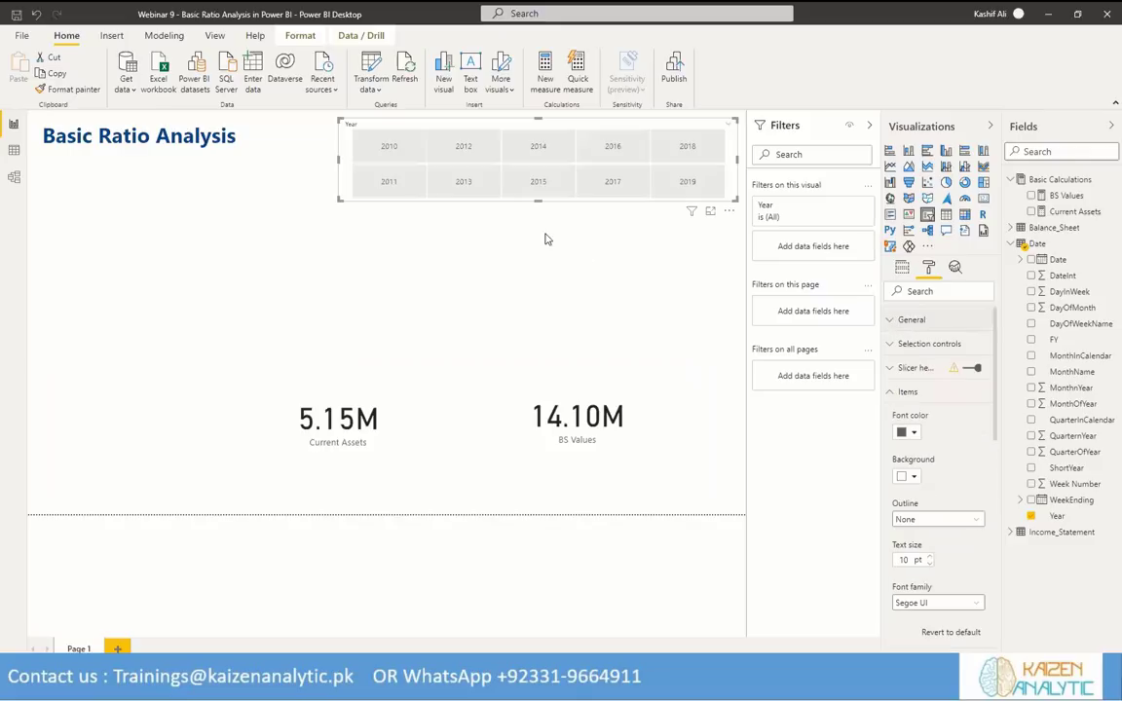
Reduce the Year slicer's height to a single row of year tiles and turn off its slicer header.
{"action": "left_click_drag", "start_coordinate": [538, 198], "coordinate": [543, 153]}
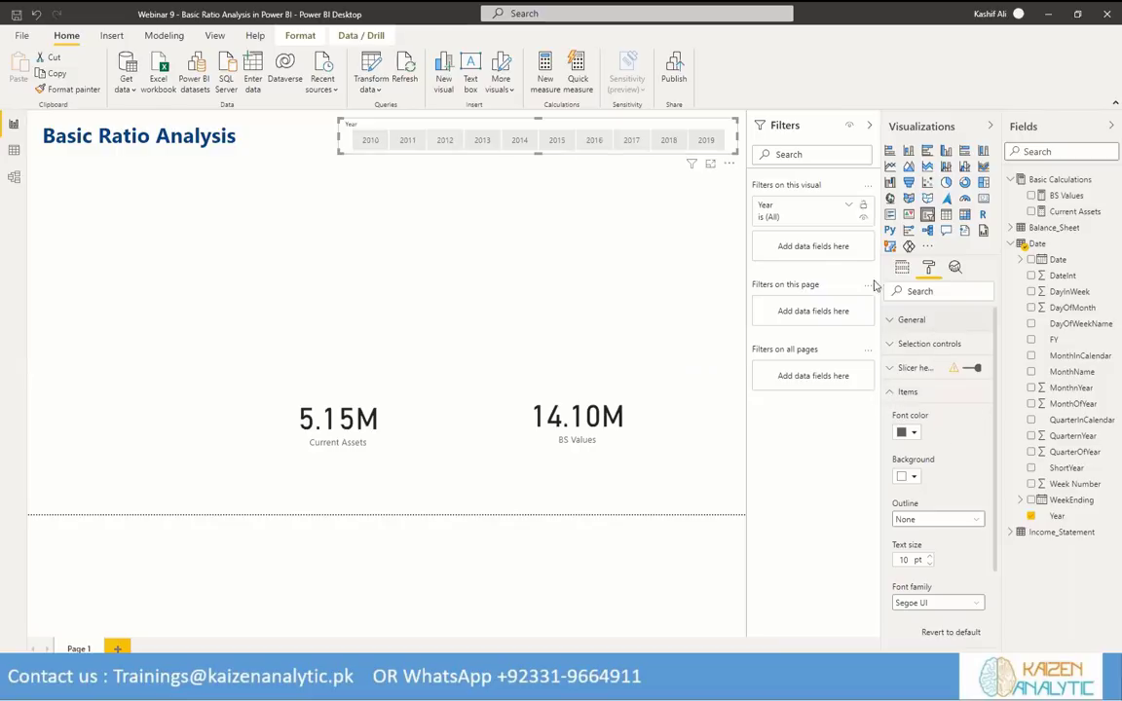
{"action": "left_click", "coordinate": [974, 367]}
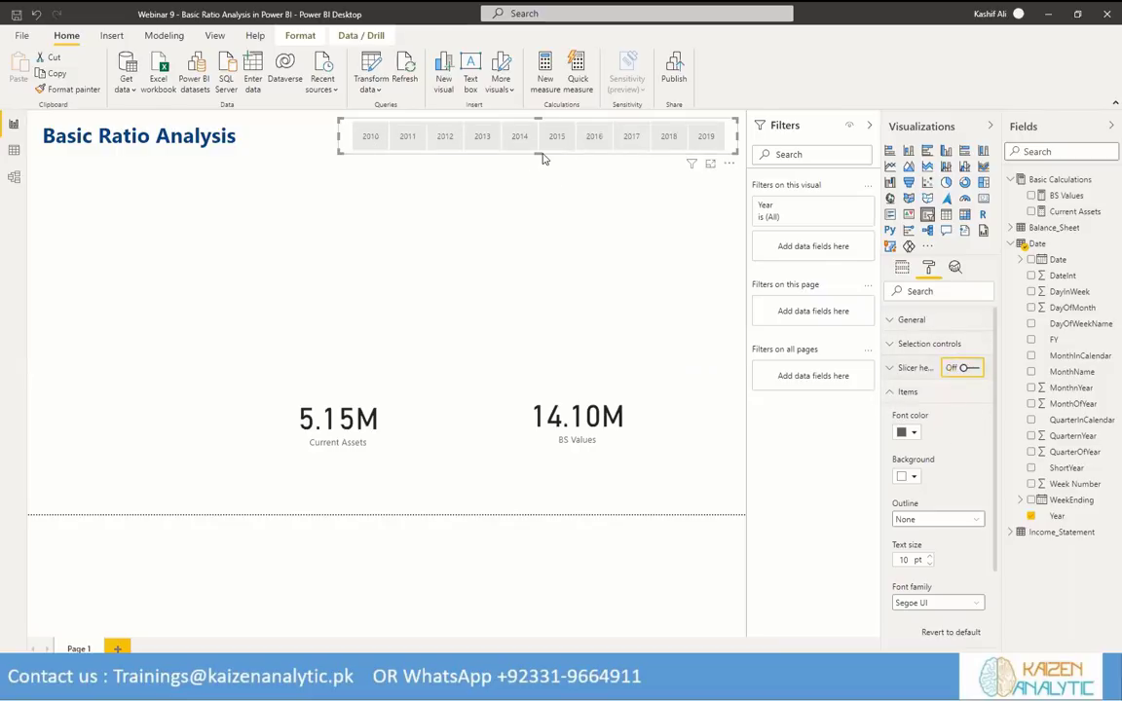
{"action": "left_click_drag", "start_coordinate": [537, 153], "coordinate": [537, 153]}
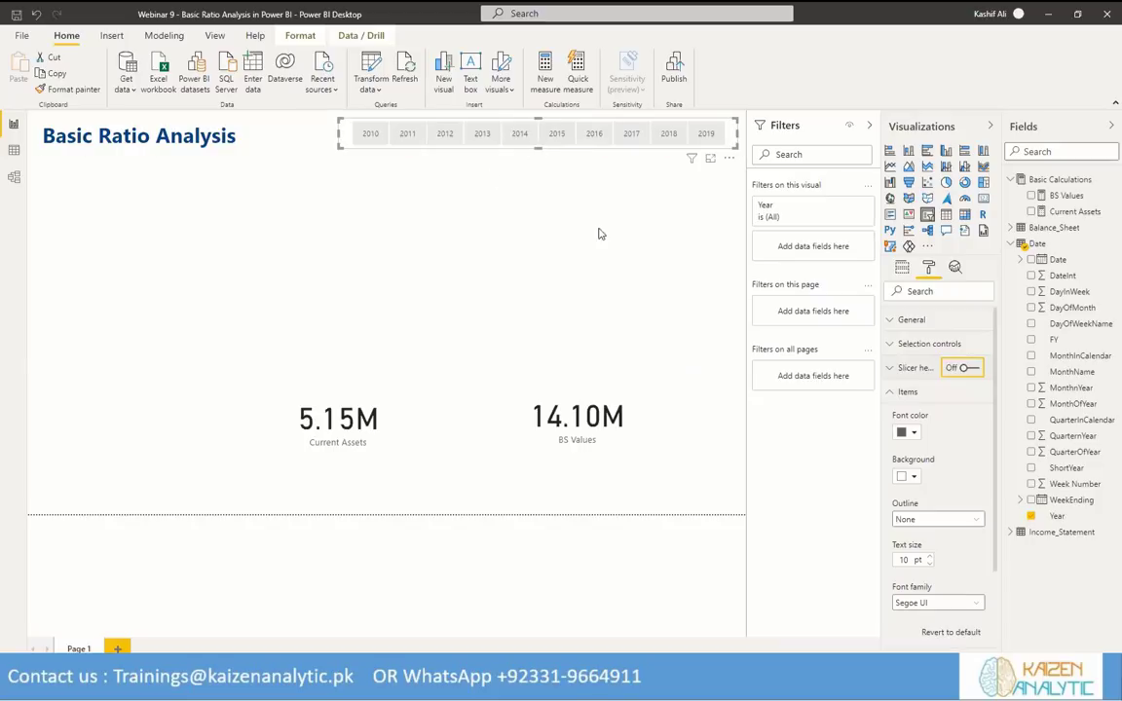
Narrow the Basic Ratio Analysis title box and the Year slicer so that they sit side by side without overlapping.
{"action": "left_click", "coordinate": [338, 132]}
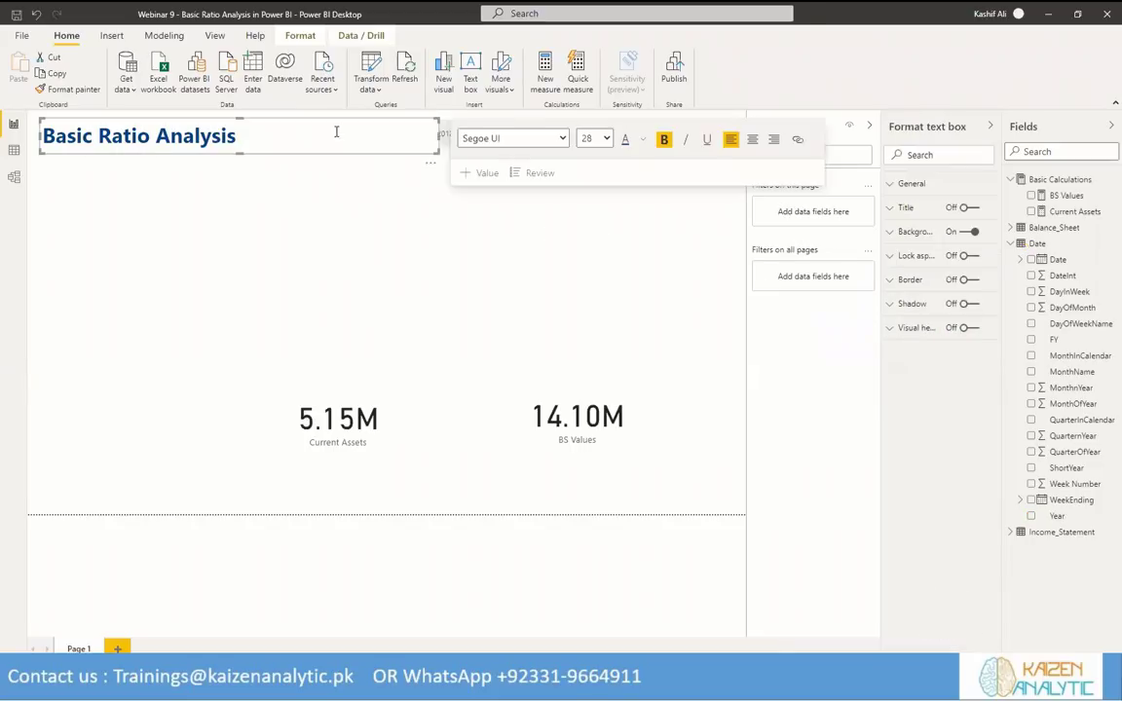
{"action": "left_click_drag", "start_coordinate": [435, 135], "coordinate": [312, 131]}
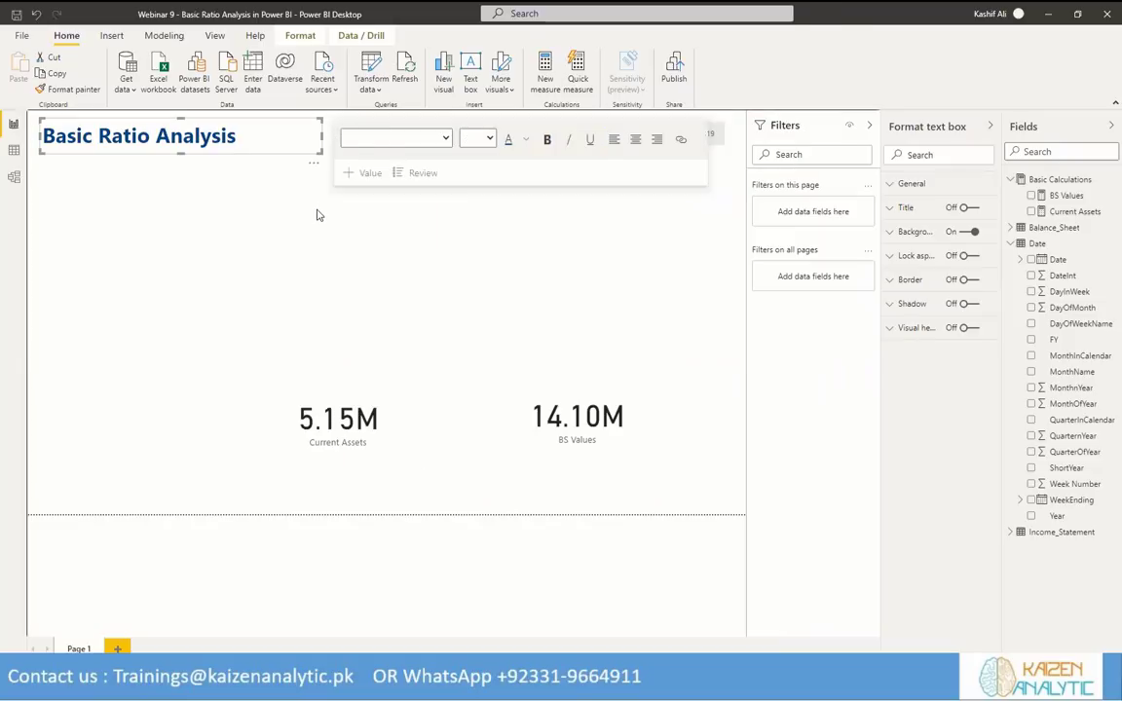
{"action": "left_click", "coordinate": [343, 143]}
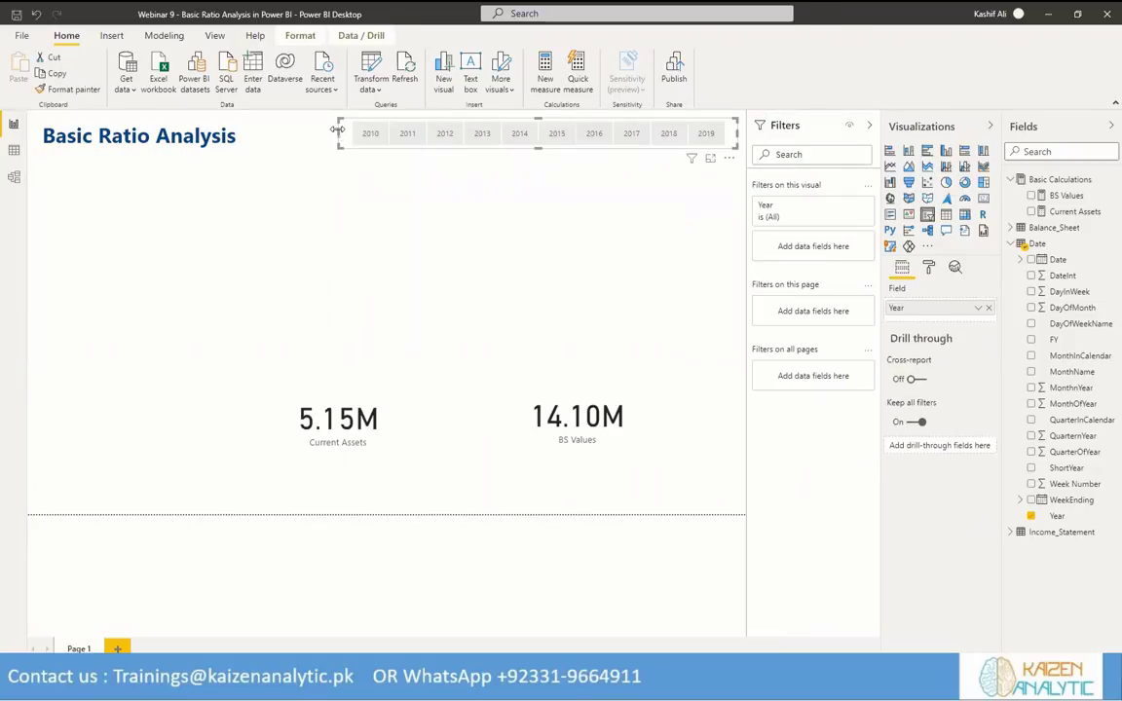
{"action": "left_click_drag", "start_coordinate": [352, 136], "coordinate": [363, 133]}
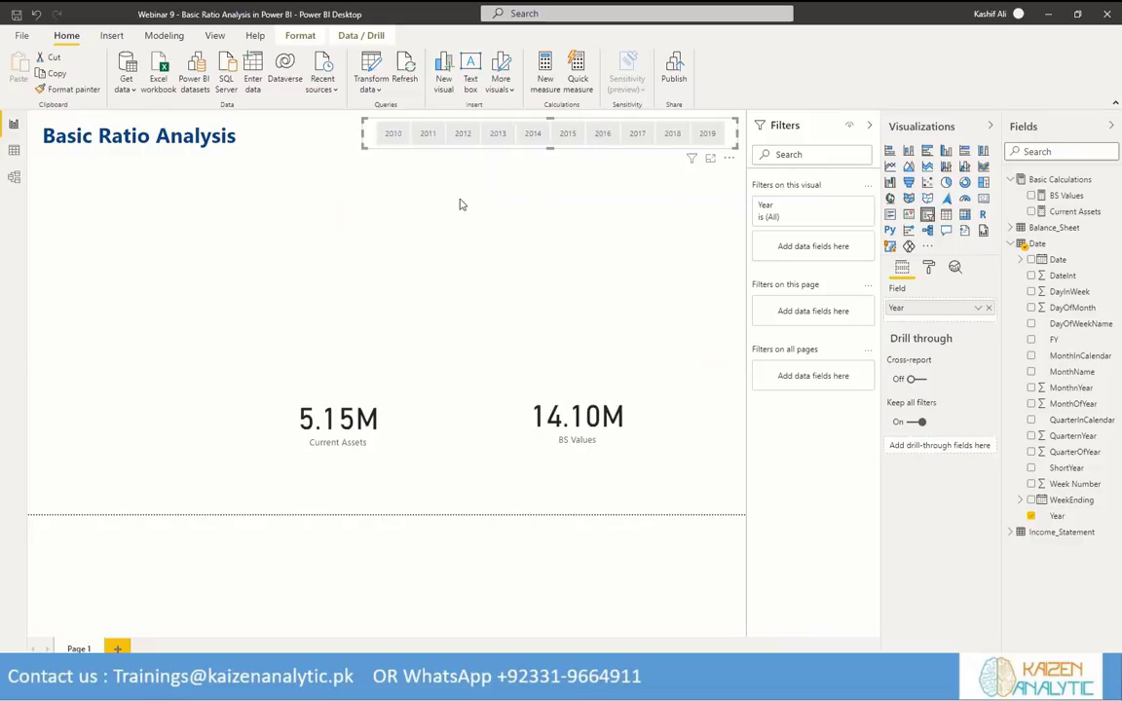
Format the Year slicer's items with a white font on the recently used dark blue background.
{"action": "left_click", "coordinate": [928, 267]}
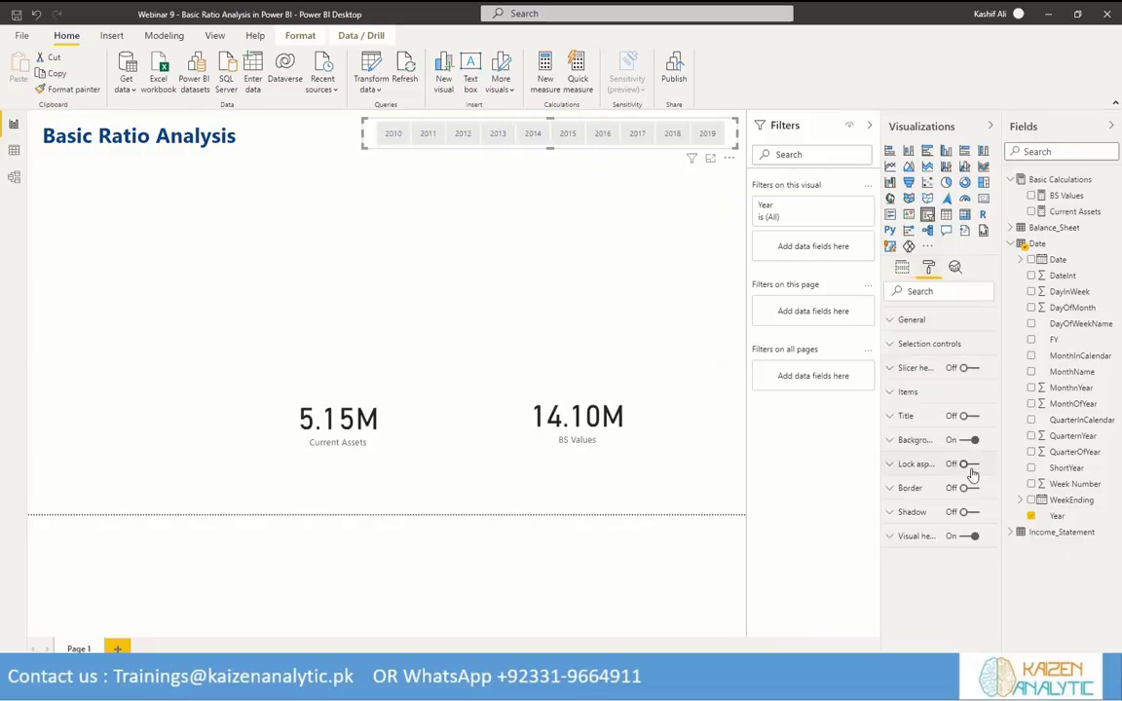
{"action": "left_click", "coordinate": [907, 391]}
{"action": "left_click", "coordinate": [907, 431]}
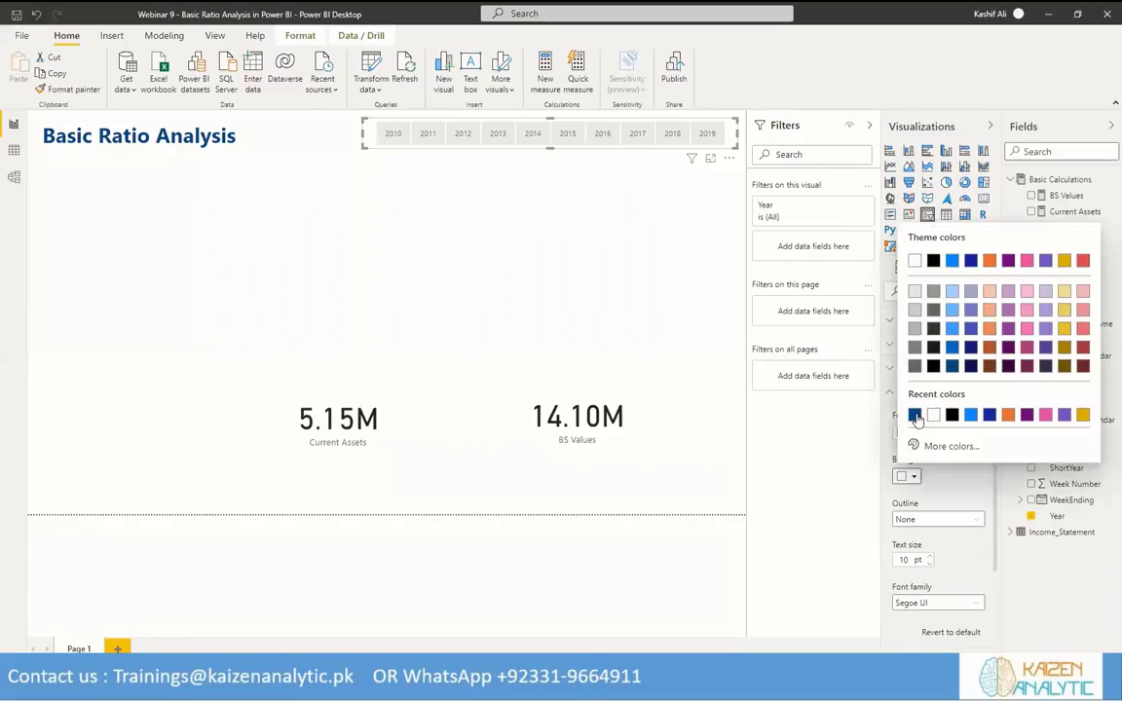
{"action": "left_click", "coordinate": [914, 416]}
{"action": "left_click", "coordinate": [914, 435]}
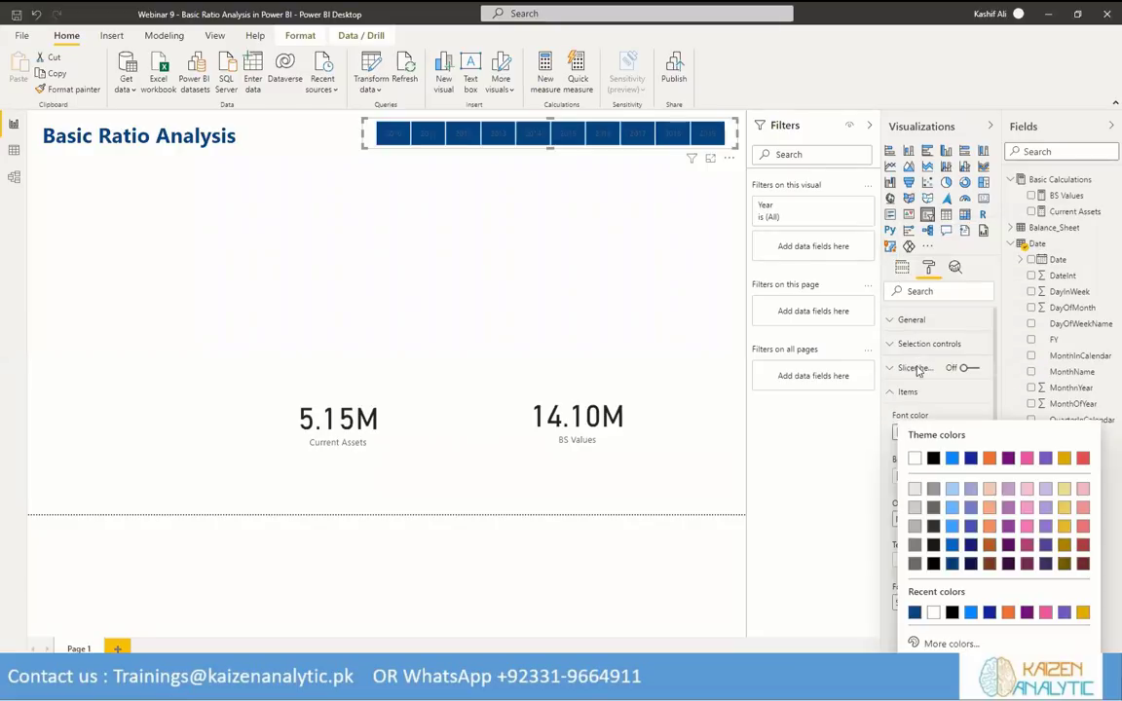
{"action": "left_click", "coordinate": [914, 459]}
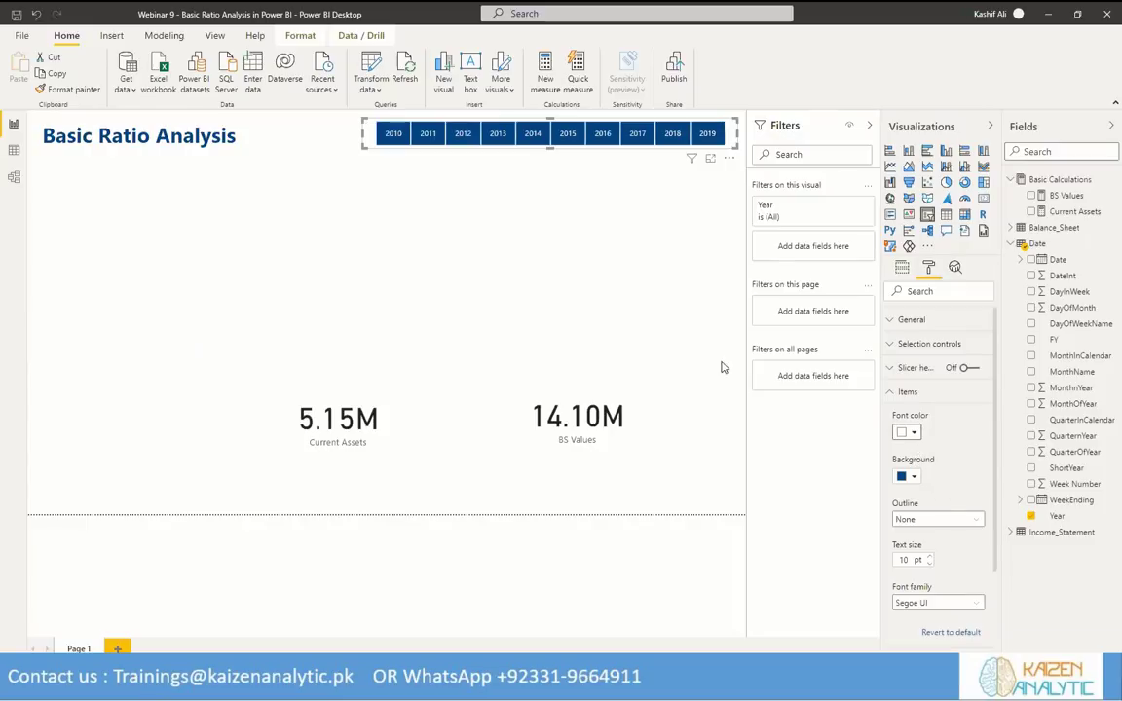
Test the Year slicer on both cards with single years and with 2015 to 2017 combined, and clear the selection.
{"action": "left_click", "coordinate": [707, 139]}
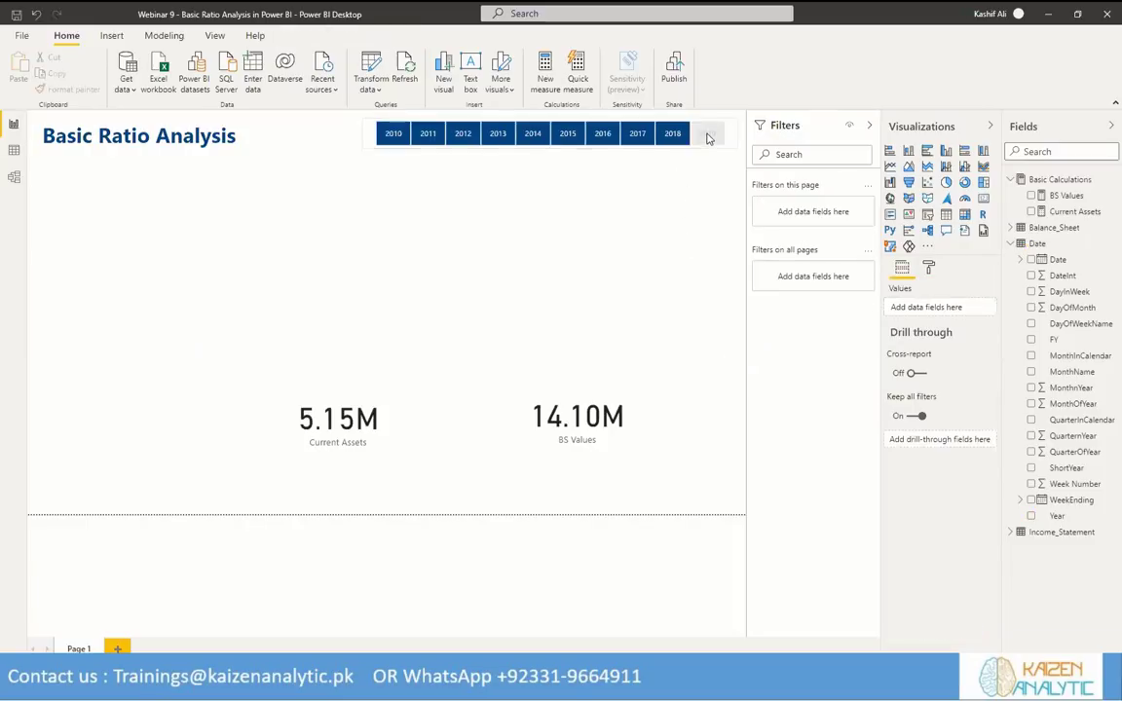
{"action": "left_click", "coordinate": [637, 140]}
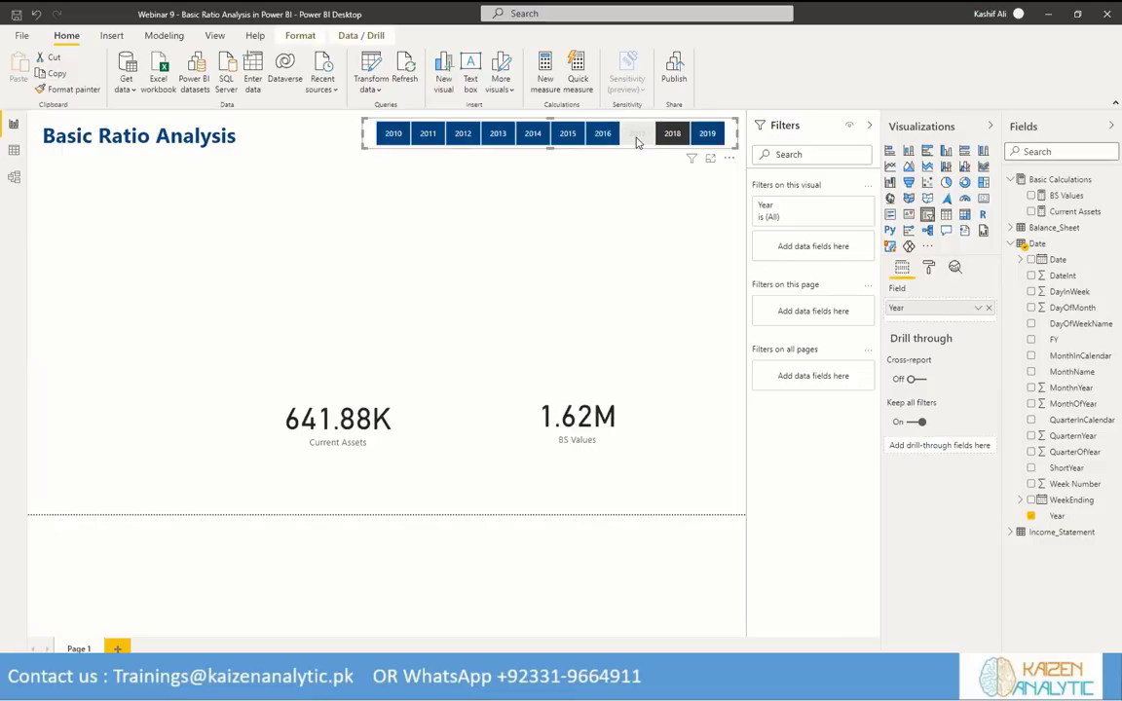
{"action": "left_click", "coordinate": [603, 140]}
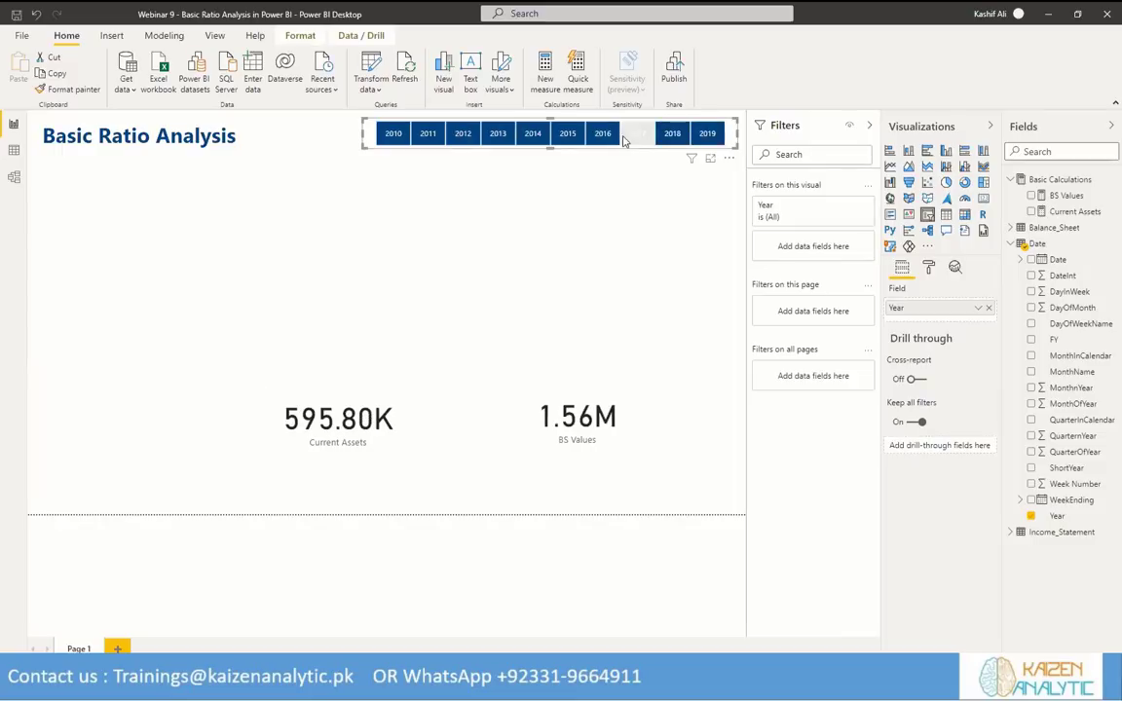
{"action": "left_click", "coordinate": [568, 137], "text": "ctrl"}
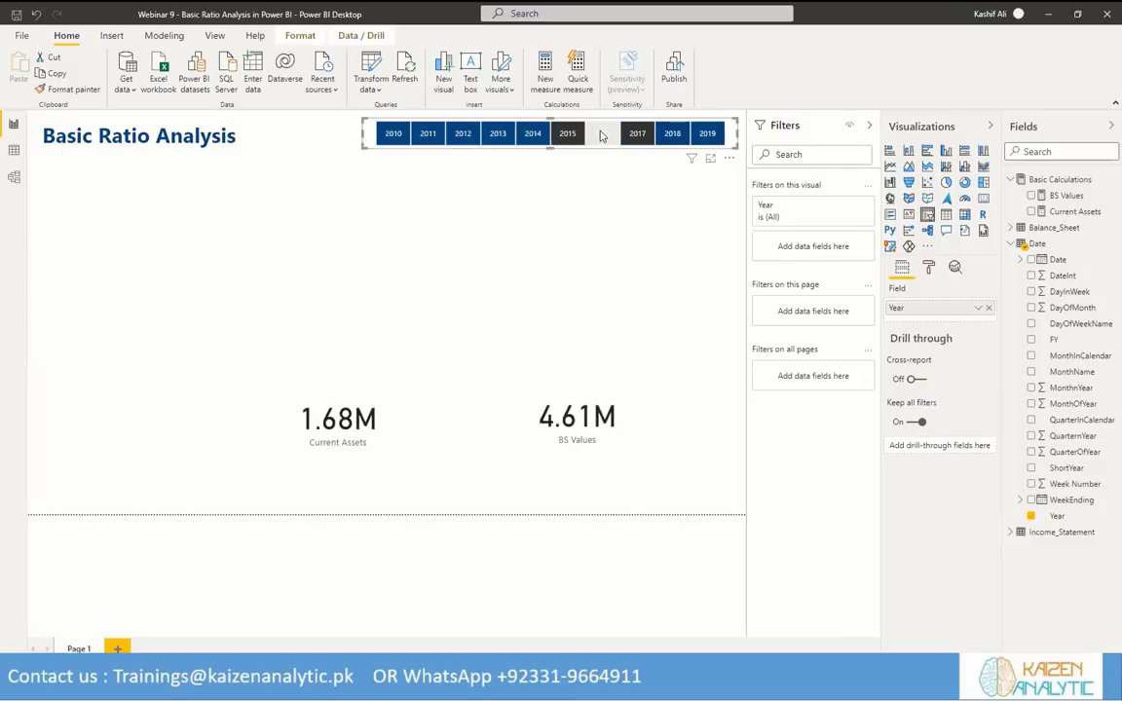
{"action": "left_click", "coordinate": [600, 136]}
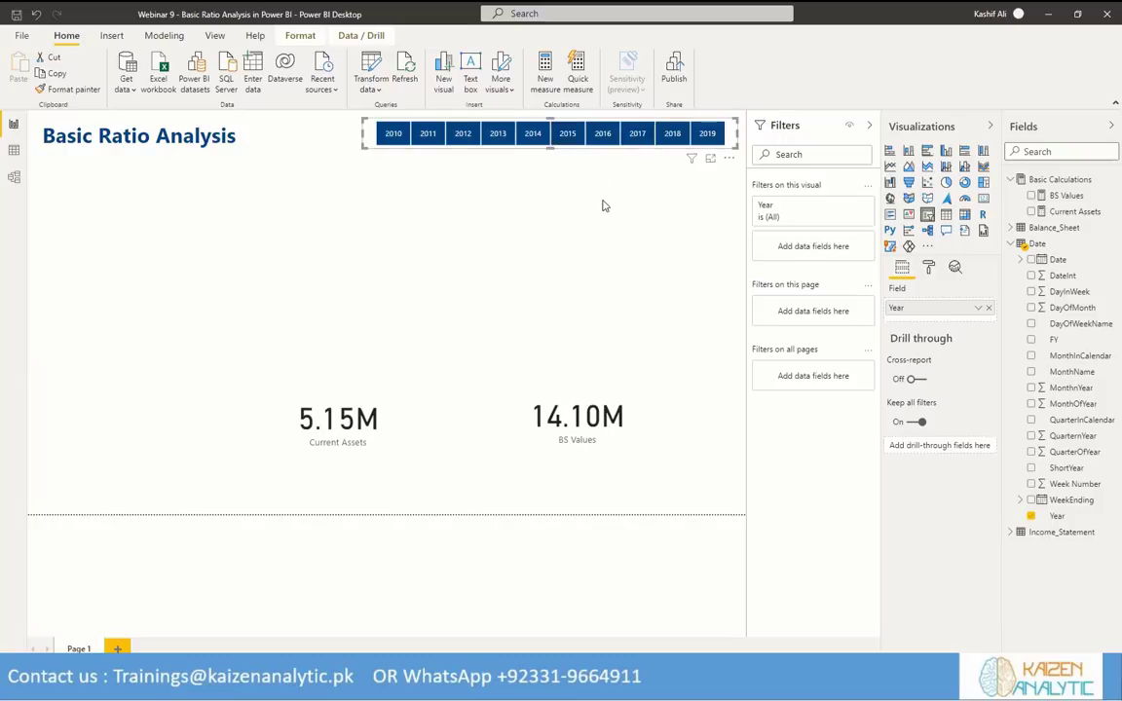
{"action": "left_click", "coordinate": [603, 203]}
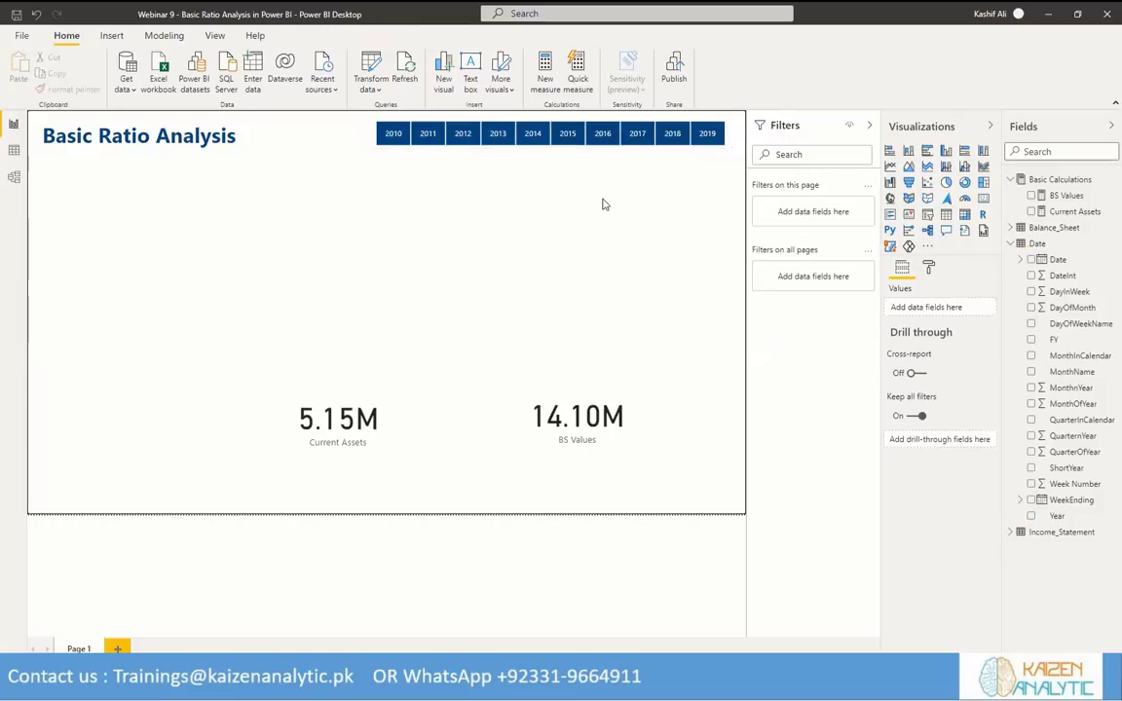
Create the measure Non-current assets = CALCULATE([BS Values], Balance_Sheet[Level 2] = "Non-current assets") in the Basic Calculations table.
{"action": "left_click", "coordinate": [337, 419]}
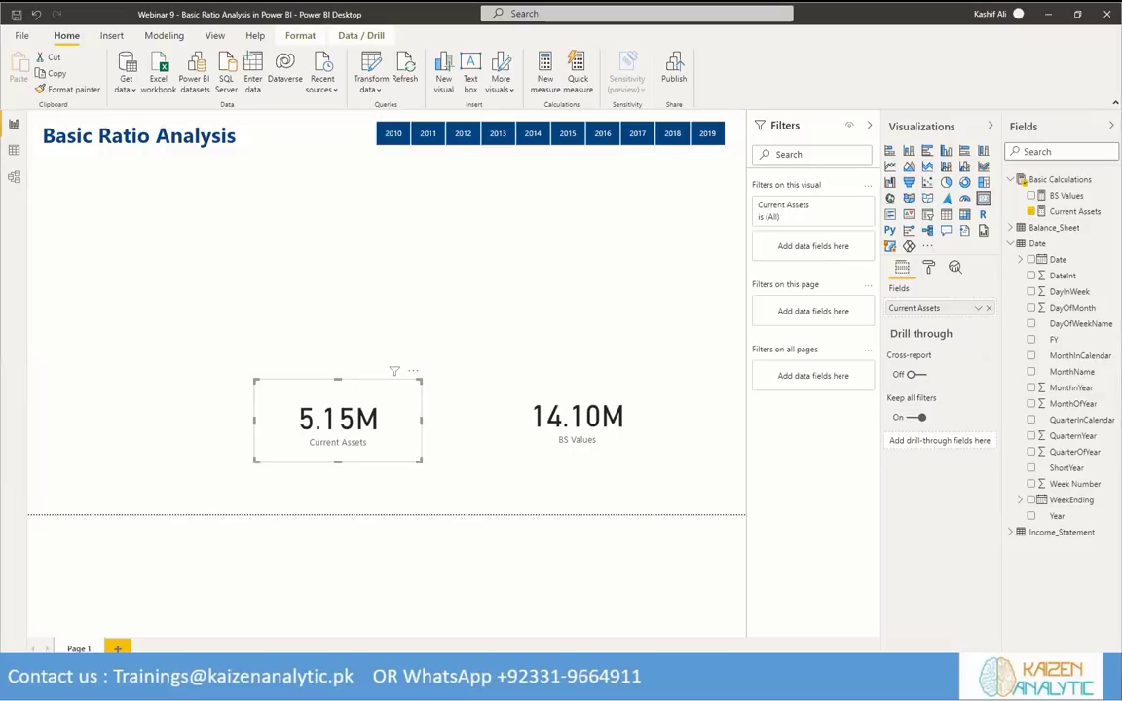
{"action": "left_click", "coordinate": [1111, 180]}
{"action": "key", "text": "Escape"}
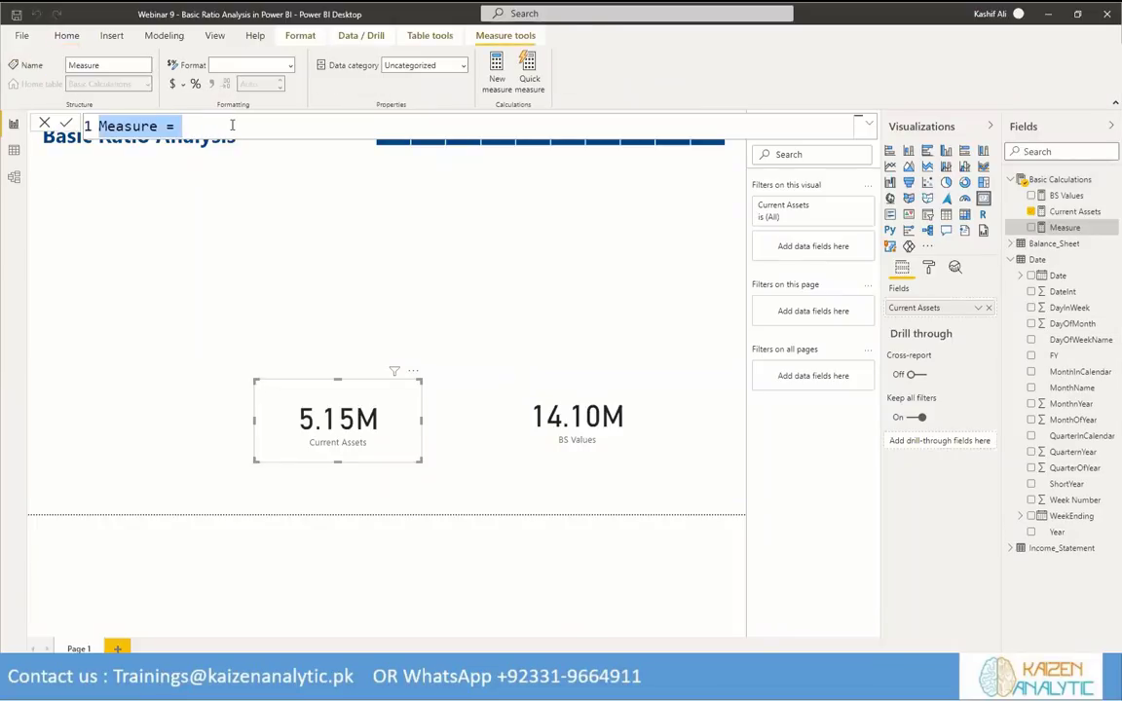
{"action": "left_click_drag", "start_coordinate": [179, 126], "coordinate": [86, 131]}
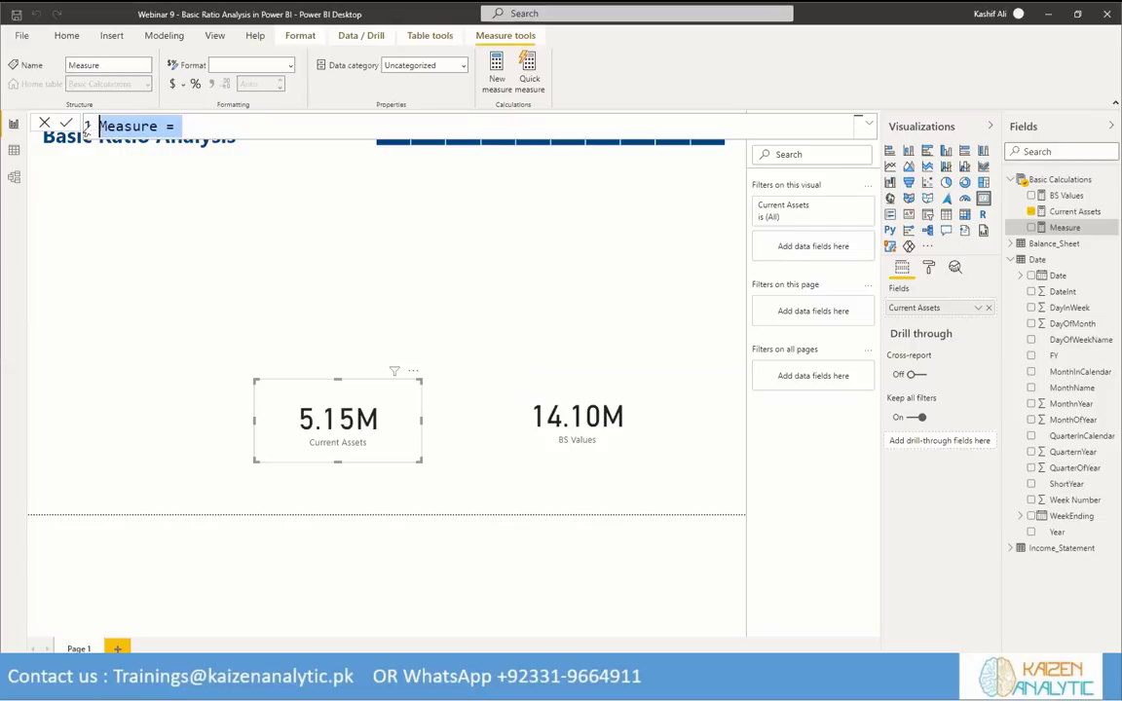
{"action": "type", "text": "Non-current assets = CALCULATE([BS Values], Balance_Sheet[Level 2] = \"Non-current assets\")"}
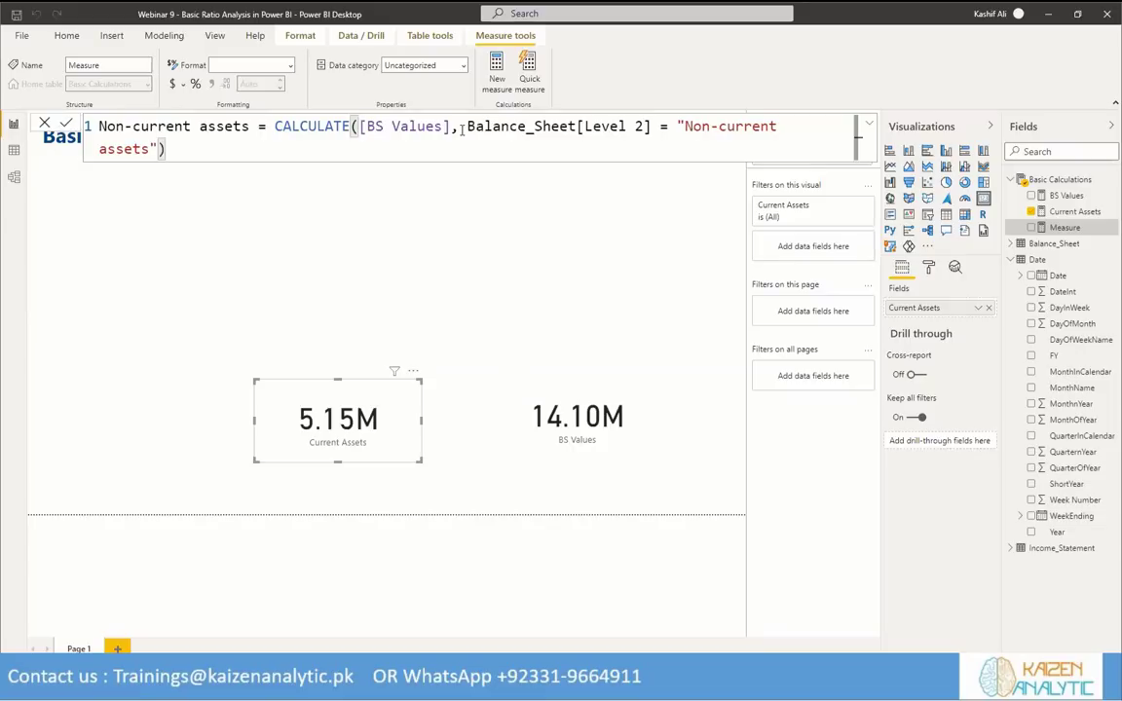
{"action": "left_click", "coordinate": [381, 311]}
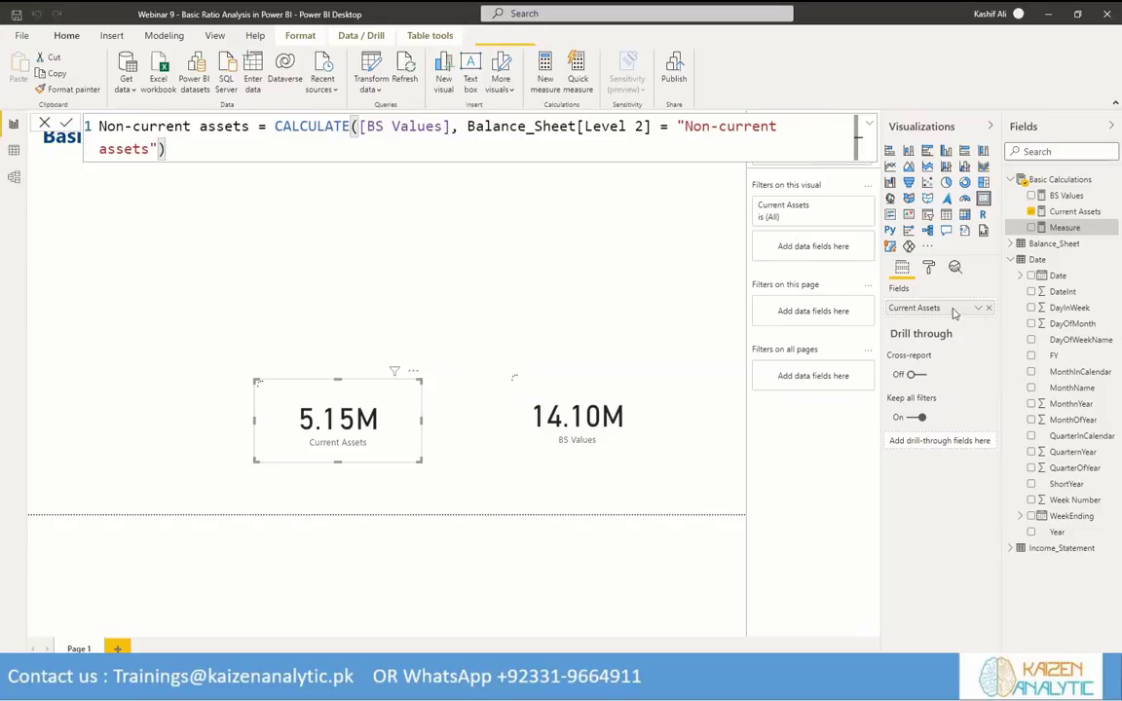
{"action": "left_click", "coordinate": [1072, 226]}
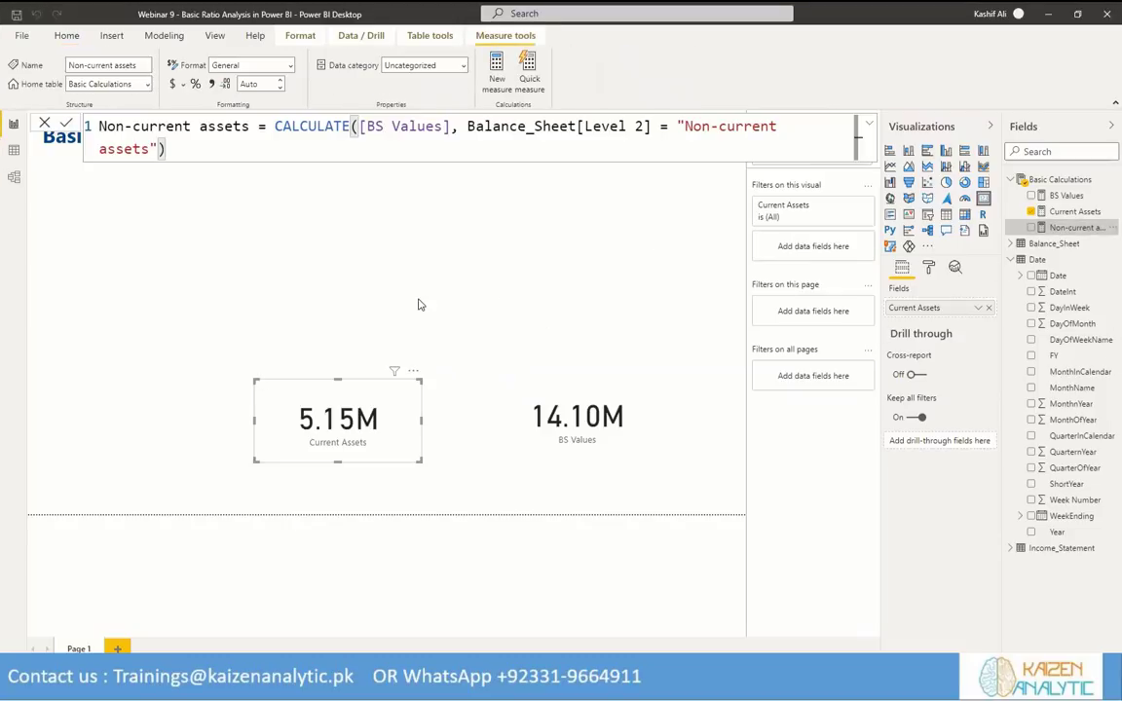
Add the Non-current assets measure to the report page as a new card visual.
{"action": "left_click", "coordinate": [1032, 227]}
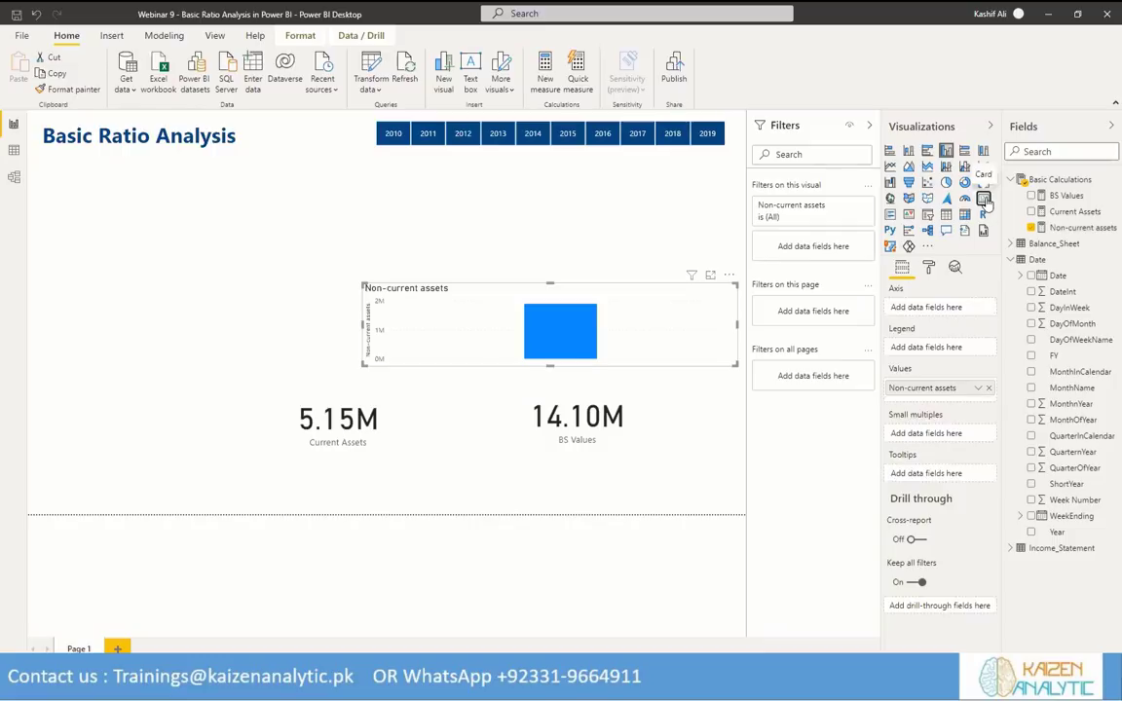
{"action": "left_click", "coordinate": [984, 198]}
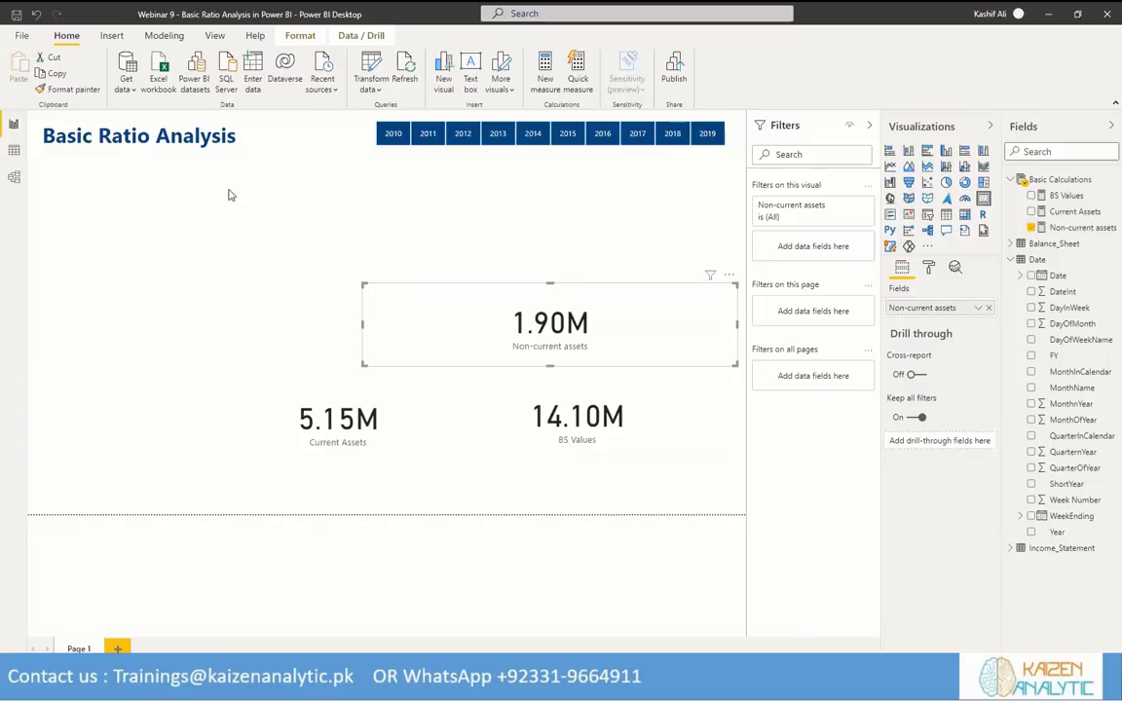
Look up the Balance_Sheet Level 2 categories and create the measure Current liabilities = CALCULATE([BS Values], Balance_Sheet[Level 2] = "Current liabilities") in Basic Calculations.
{"action": "left_click", "coordinate": [14, 150]}
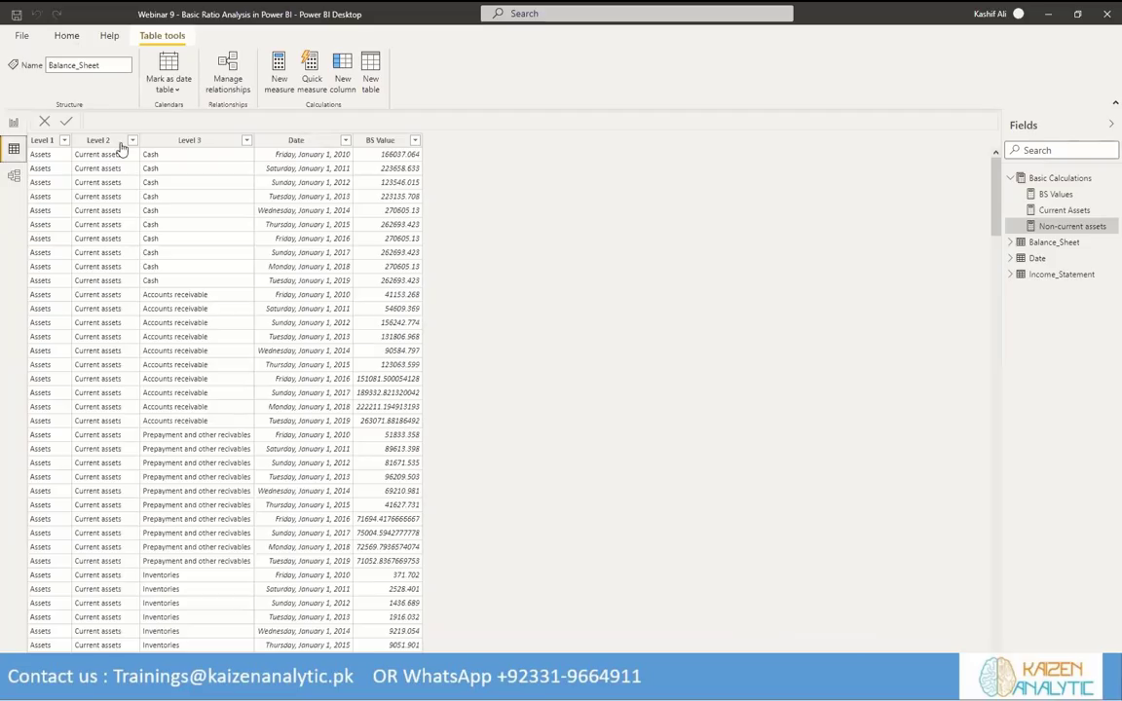
{"action": "left_click", "coordinate": [115, 141]}
{"action": "left_click", "coordinate": [133, 140]}
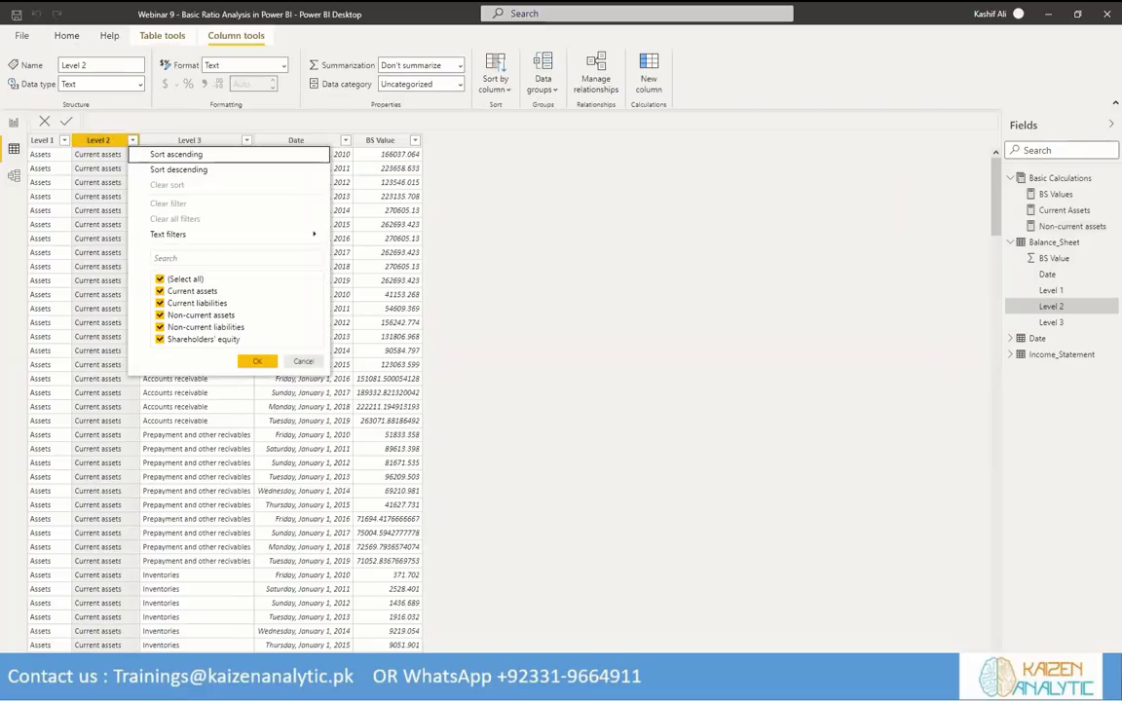
{"action": "left_click", "coordinate": [14, 124]}
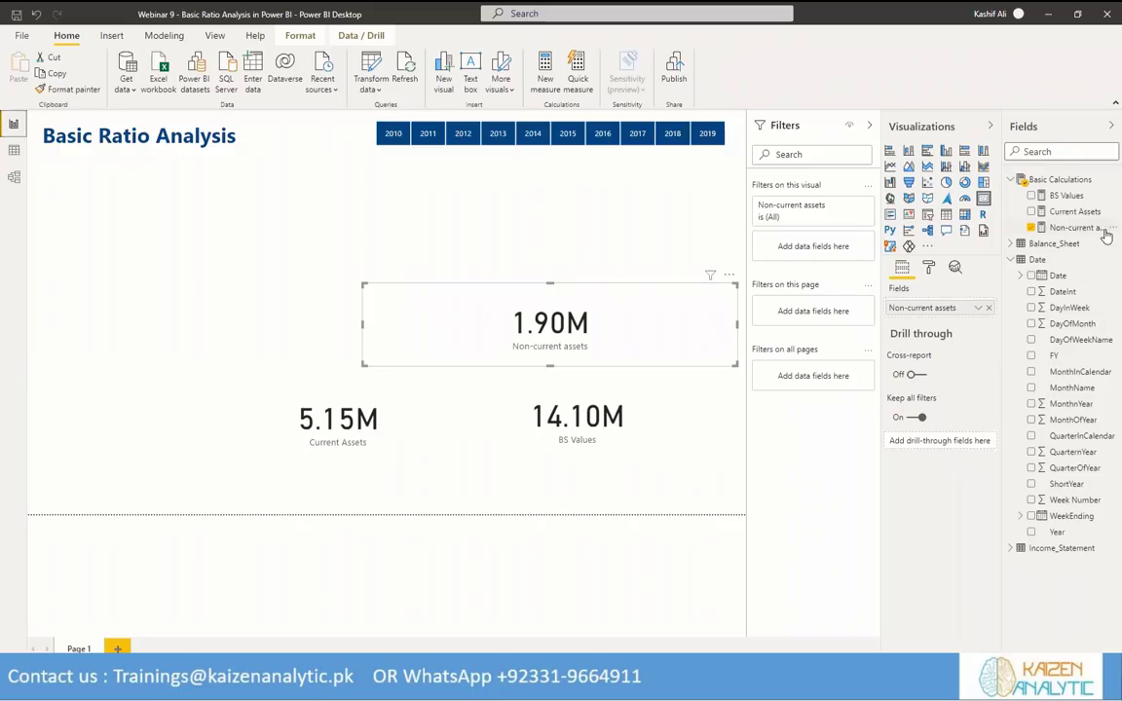
{"action": "left_click", "coordinate": [1106, 181]}
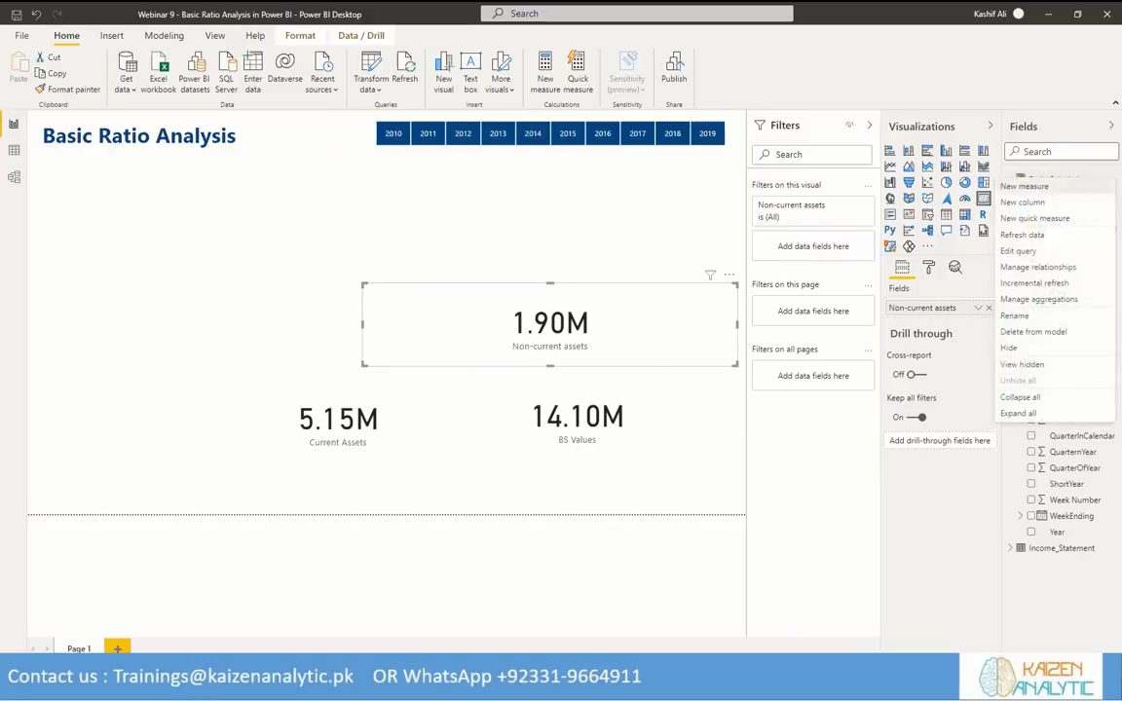
{"action": "left_click", "coordinate": [1025, 186]}
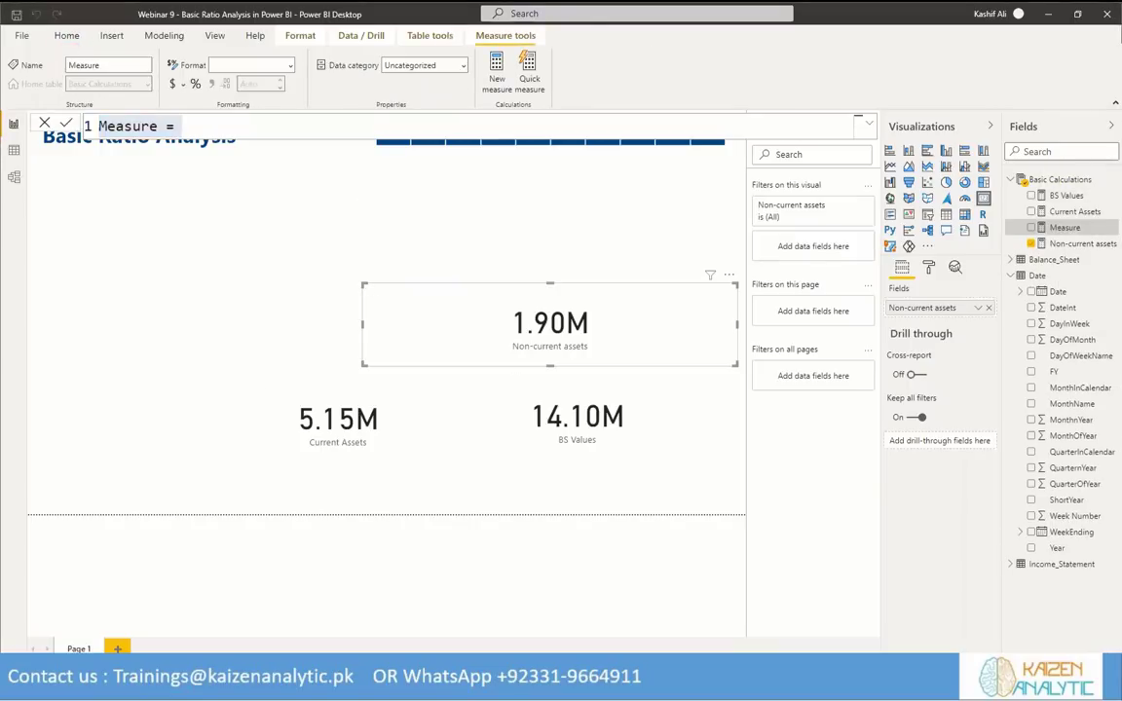
{"action": "left_click_drag", "start_coordinate": [179, 125], "coordinate": [90, 126]}
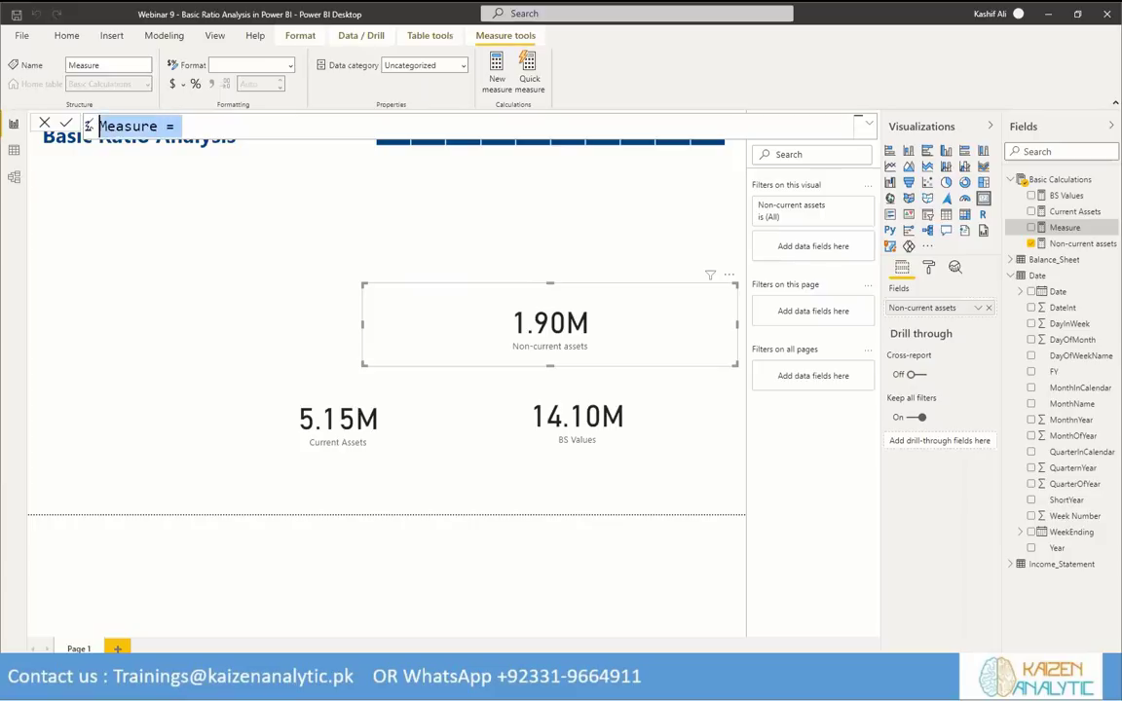
{"action": "type", "text": "Current liabilities = CALCULATE([BS Values], Balance_Sheet[Level 2] = \"Current liabilities\")"}
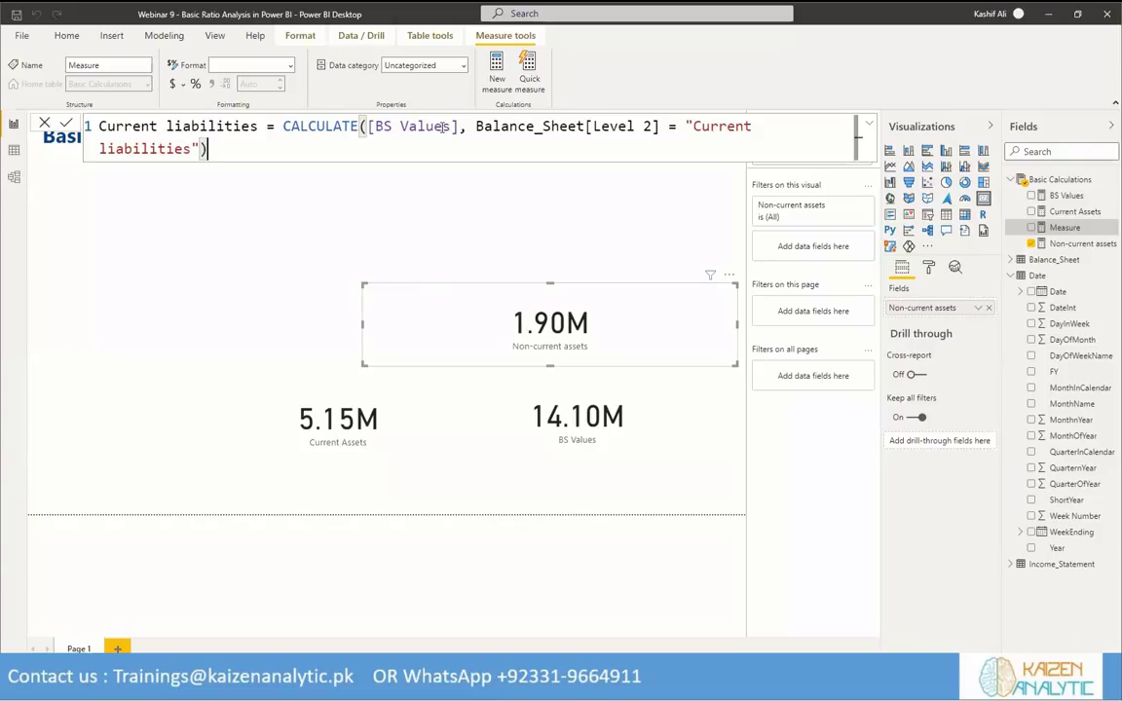
{"action": "left_click", "coordinate": [476, 126]}
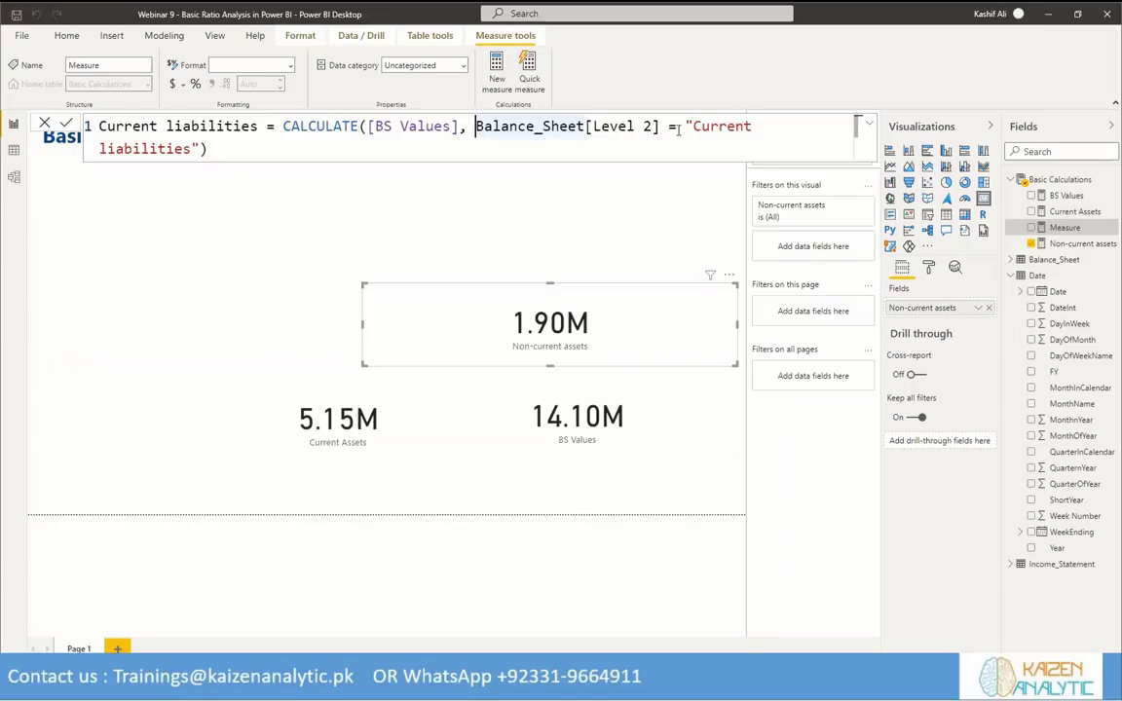
{"action": "left_click", "coordinate": [66, 126]}
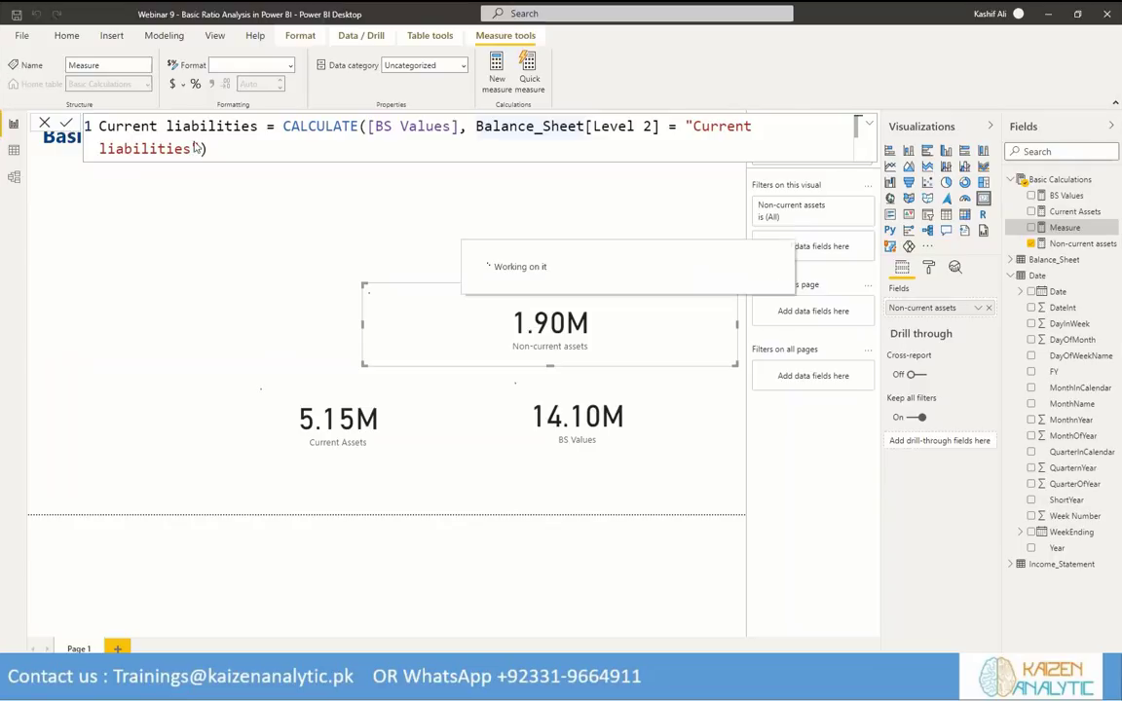
Place the Current liabilities measure on the empty canvas area beside the Non-current assets card and display it as a card.
{"action": "left_click_drag", "start_coordinate": [1052, 228], "coordinate": [185, 310]}
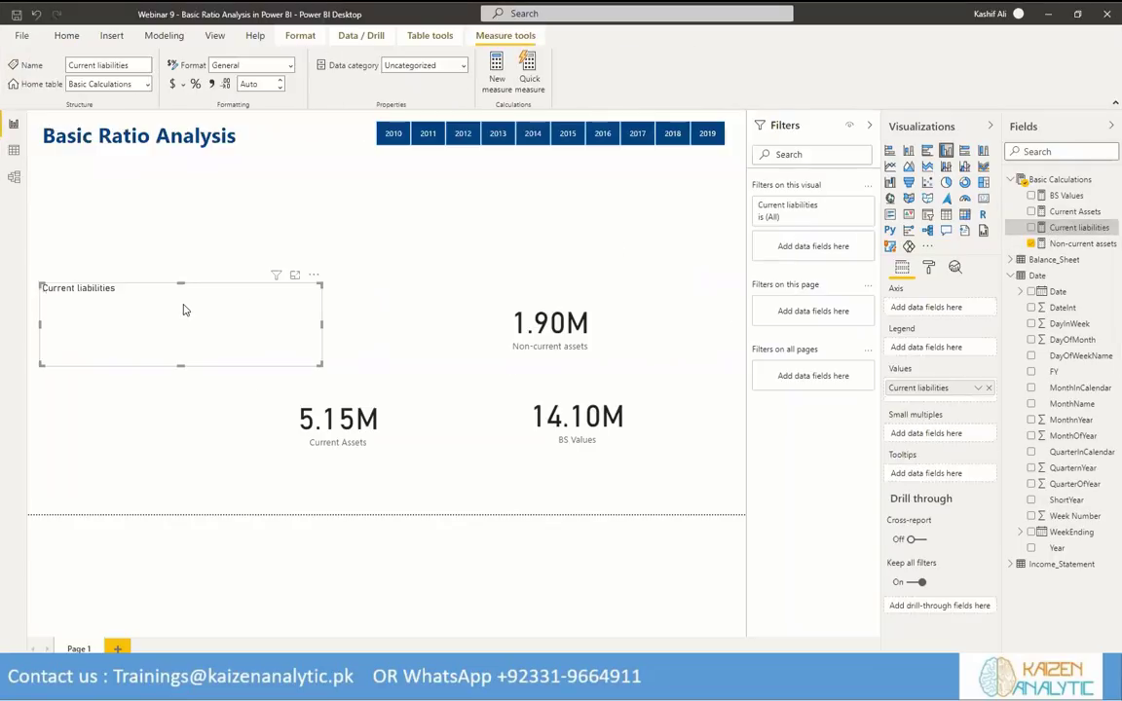
{"action": "left_click", "coordinate": [983, 198]}
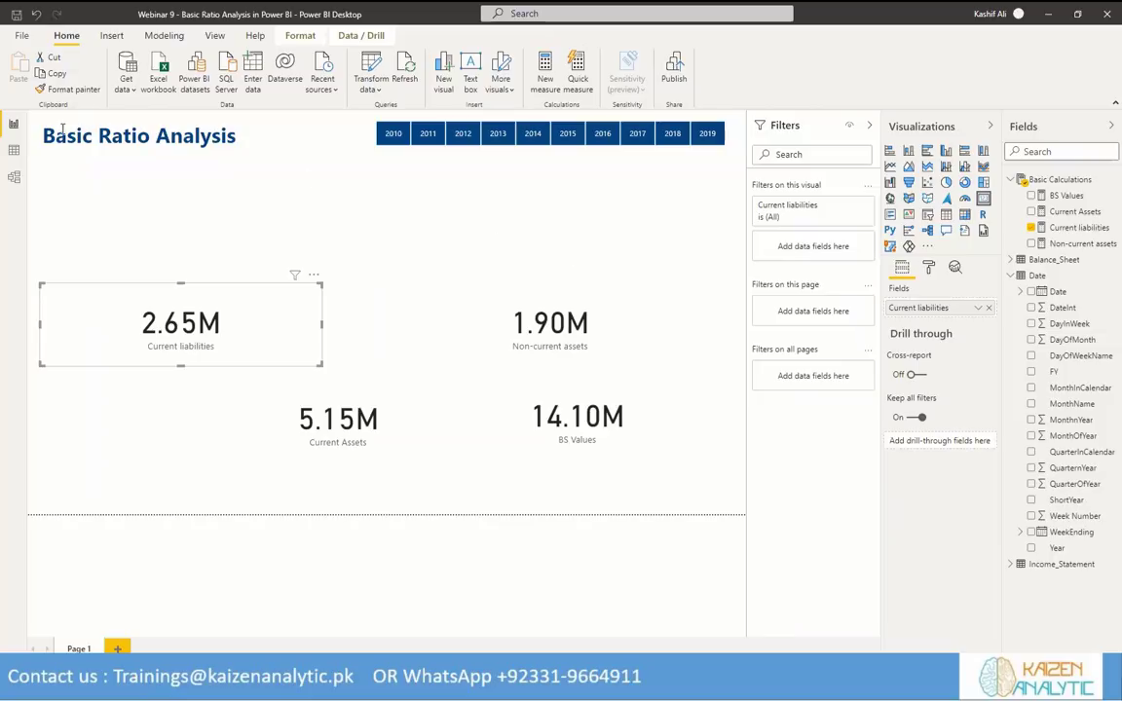
Open the Balance_Sheet table's data to review its Level 2 categories.
{"action": "left_click", "coordinate": [15, 151]}
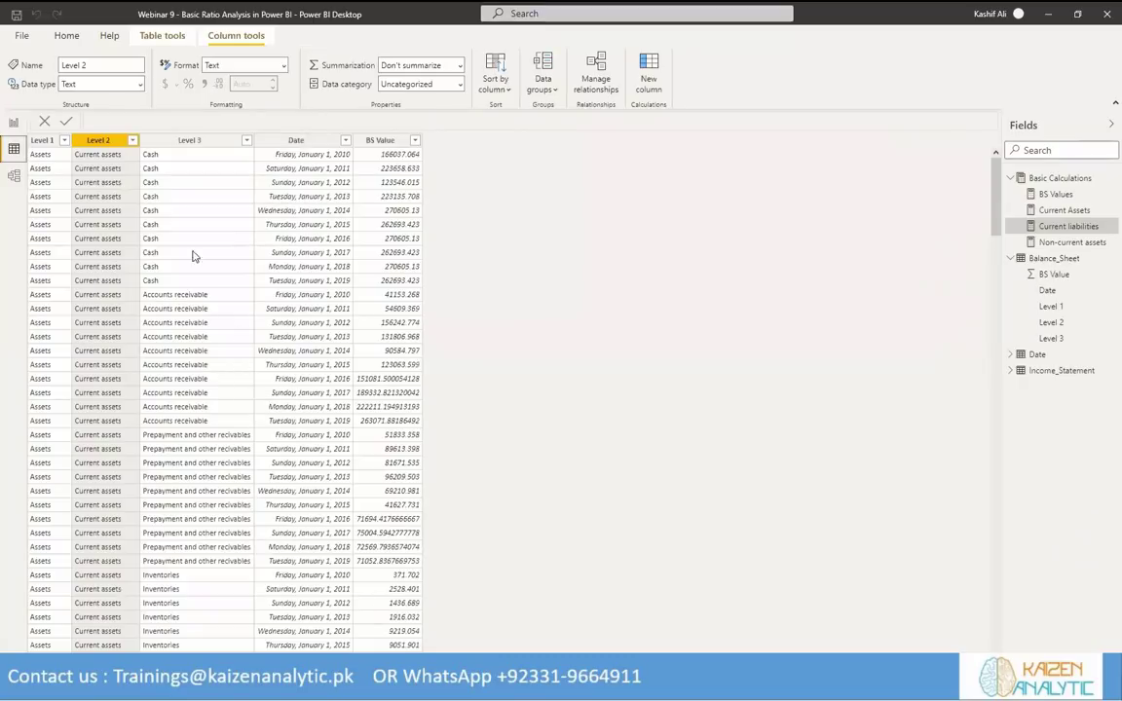
Create the measure Non-current liabilities = CALCULATE([BS Values], Balance_Sheet[Level 2]="Non-current liabilities") in the Basic Calculations table.
{"action": "left_click", "coordinate": [133, 141]}
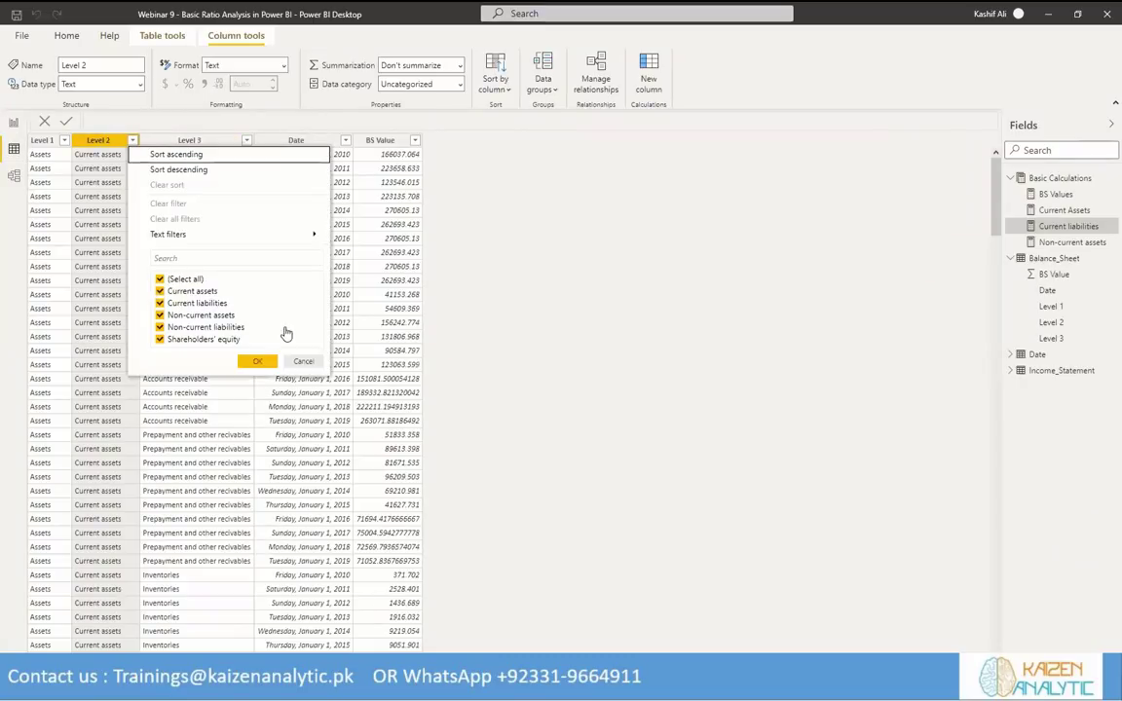
{"action": "left_click", "coordinate": [14, 122]}
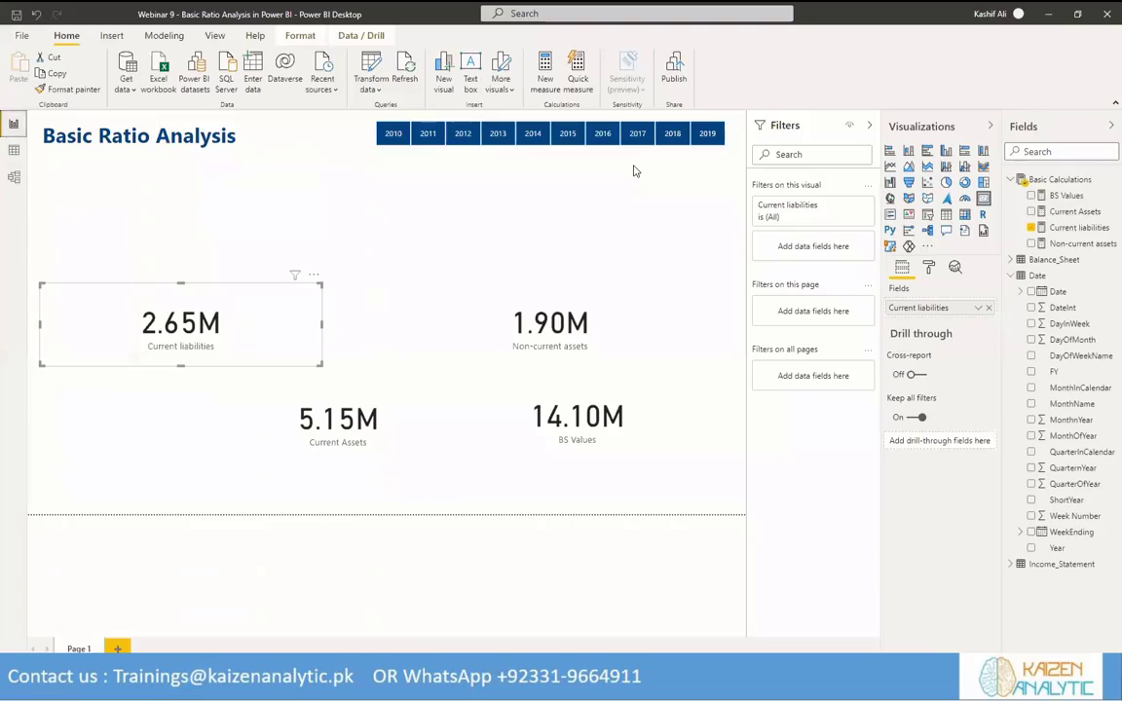
{"action": "left_click", "coordinate": [1107, 184]}
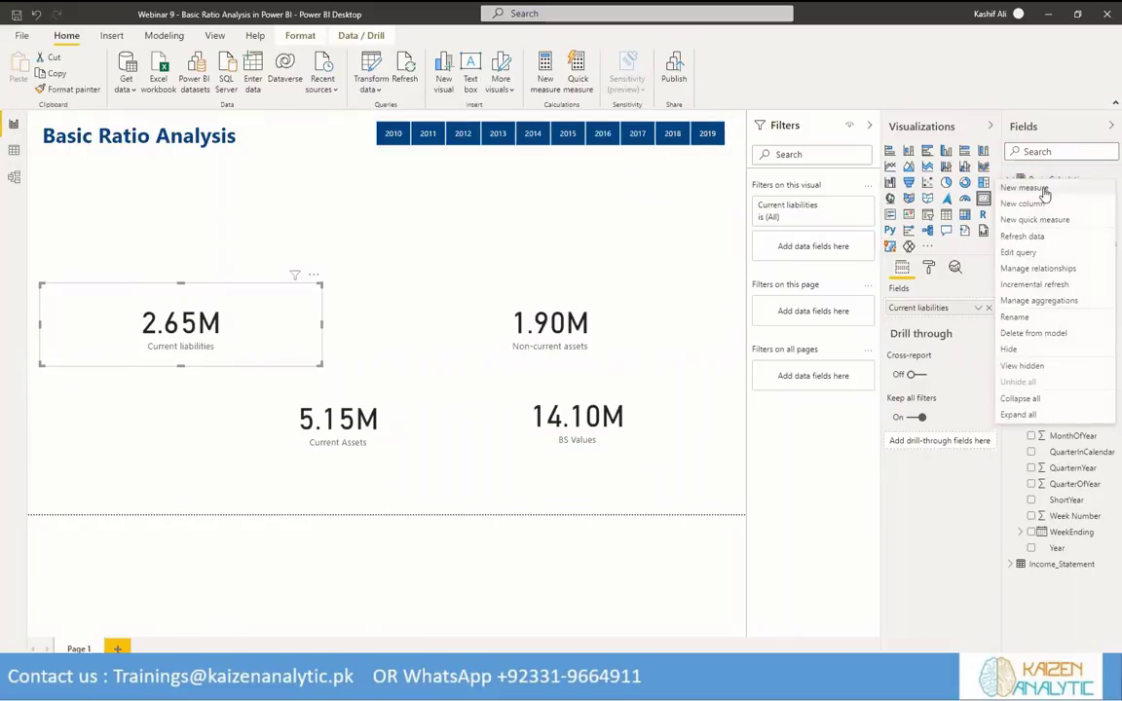
{"action": "left_click", "coordinate": [1042, 189]}
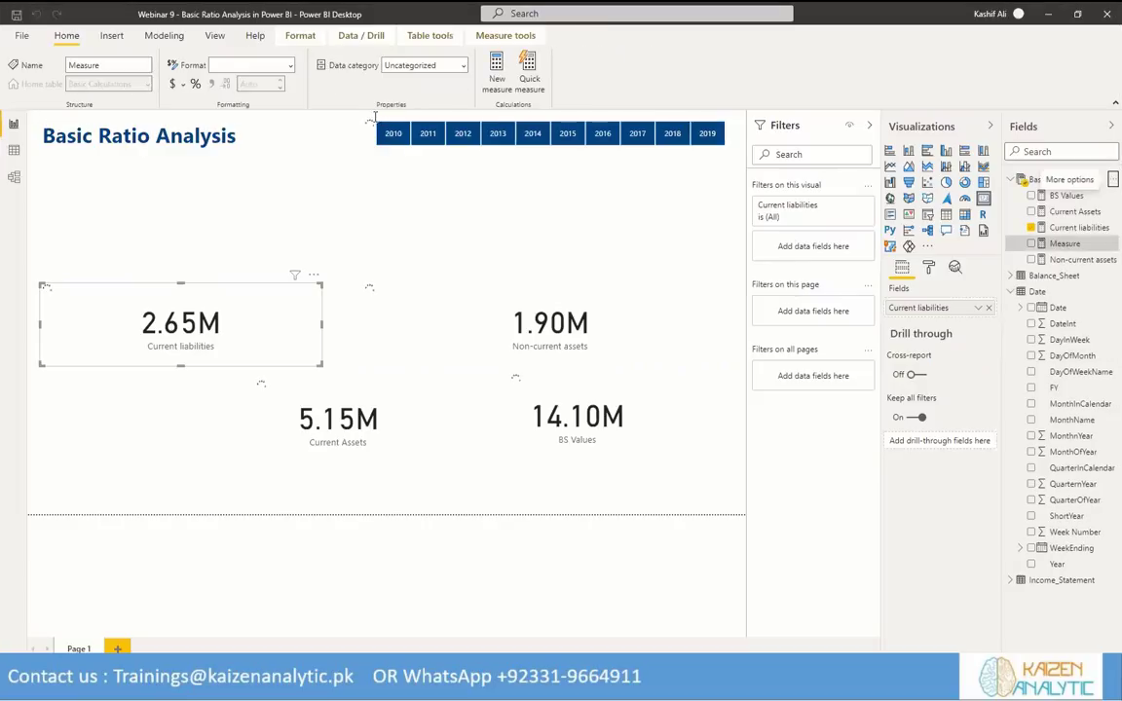
{"action": "type", "text": "Non-current liabilities = CALCULATE([BS Values], Balance_Sheet[Level 2]=\"Non-current liabilities\")"}
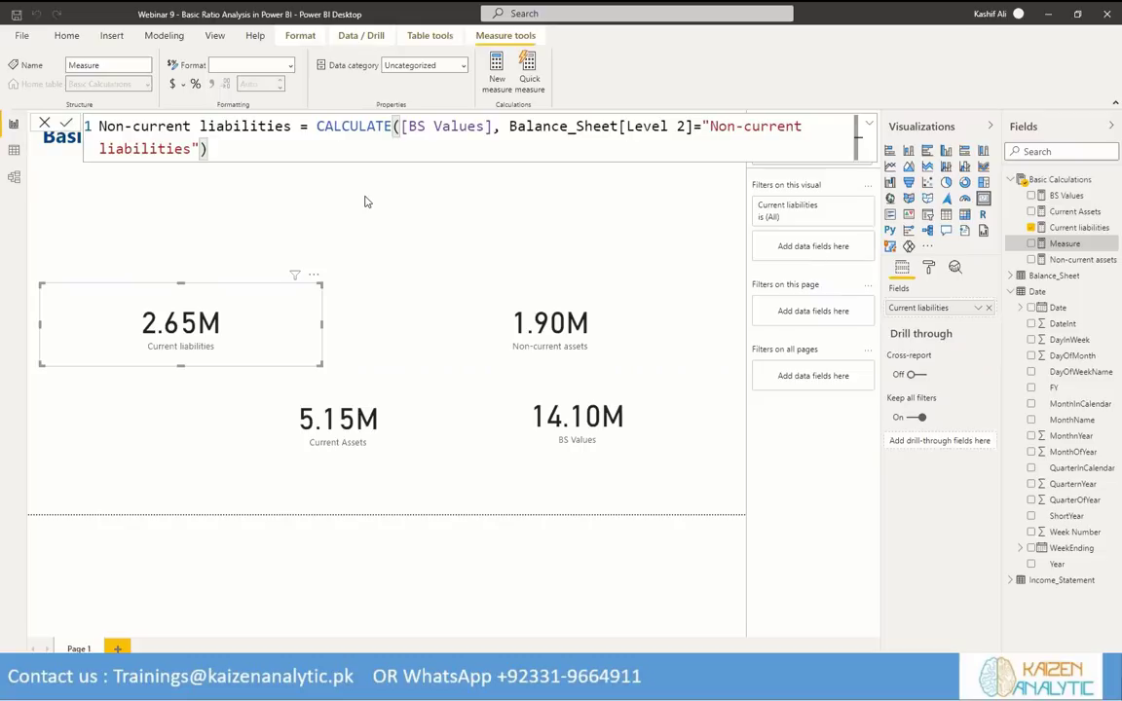
{"action": "left_click", "coordinate": [1019, 276]}
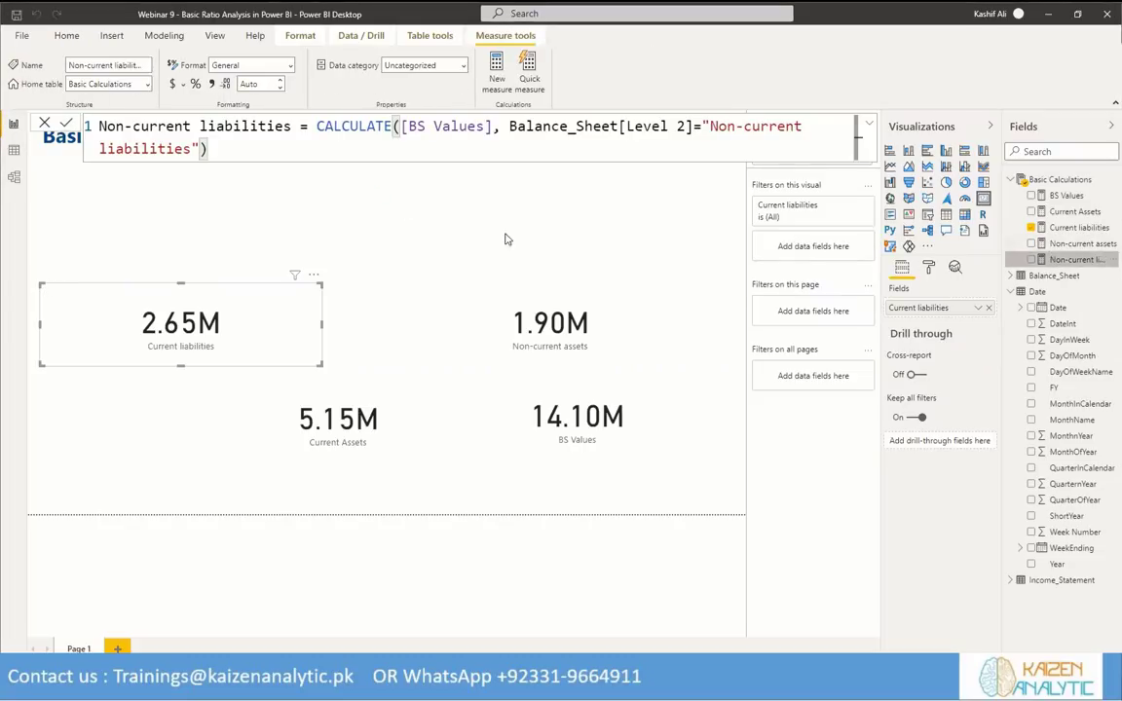
Check the Non-current liabilities measure in a card visual, and delete all value visuals below the year slicer.
{"action": "left_click", "coordinate": [1031, 259]}
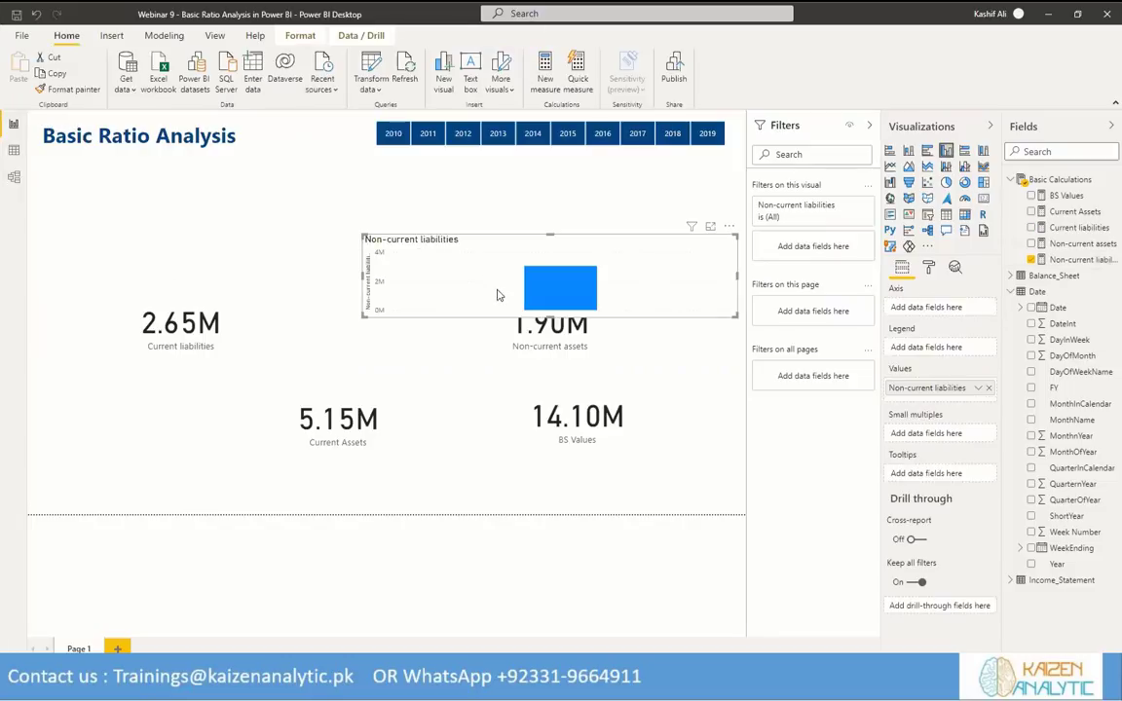
{"action": "left_click", "coordinate": [983, 198]}
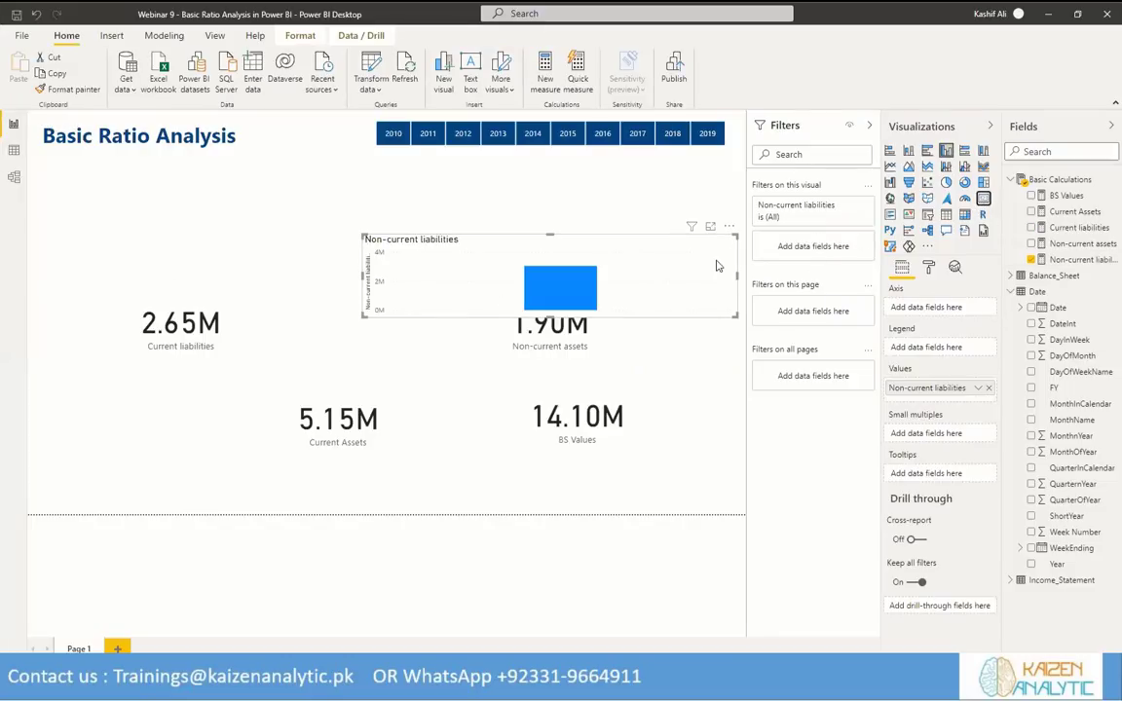
{"action": "left_click_drag", "start_coordinate": [55, 200], "coordinate": [741, 505]}
{"action": "key", "text": "Delete"}
{"action": "left_click_drag", "start_coordinate": [439, 228], "coordinate": [28, 415]}
{"action": "key", "text": "Delete"}
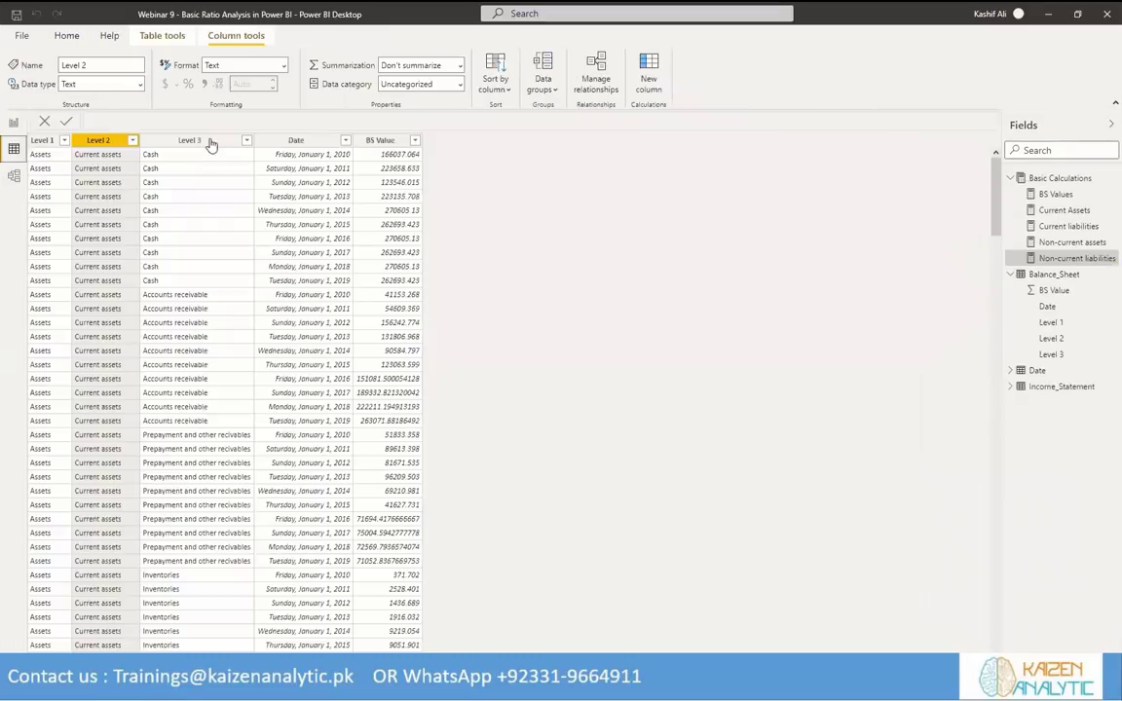
Create the measure Shareholder's Equity = CALCULATE([BS Values], Balance_Sheet[Level 2]="Shareholder's Equity") in the Basic Calculations table.
{"action": "left_click", "coordinate": [133, 140]}
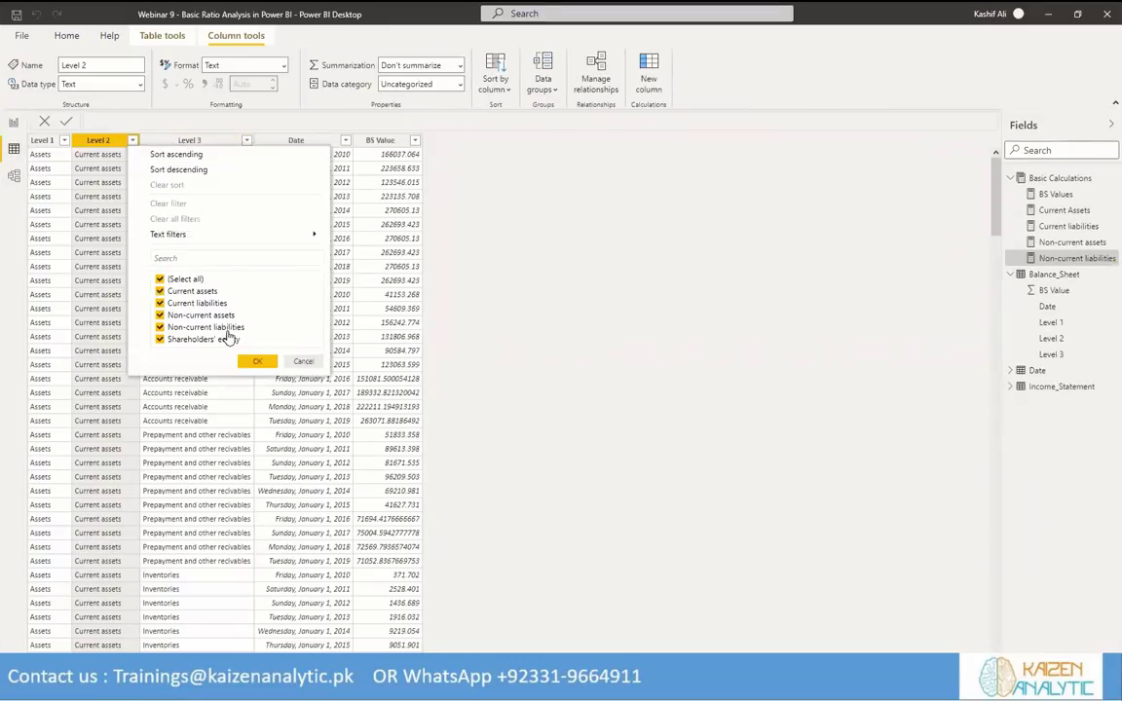
{"action": "left_click", "coordinate": [13, 125]}
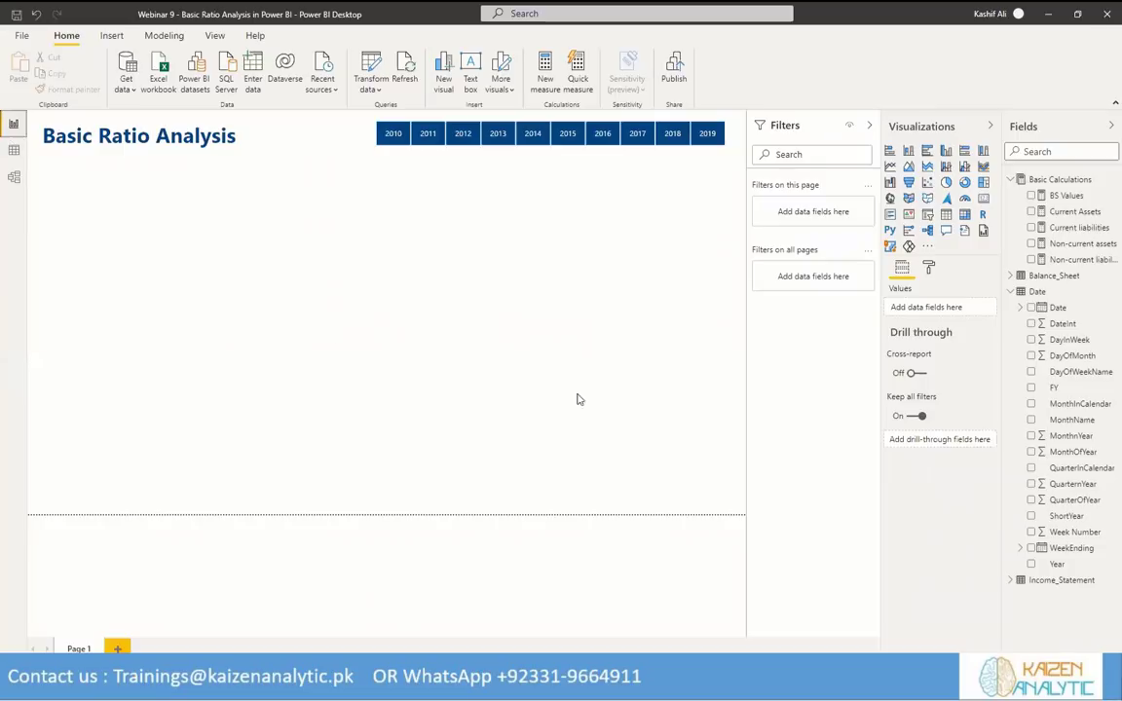
{"action": "left_click", "coordinate": [1111, 179]}
{"action": "key", "text": "Escape"}
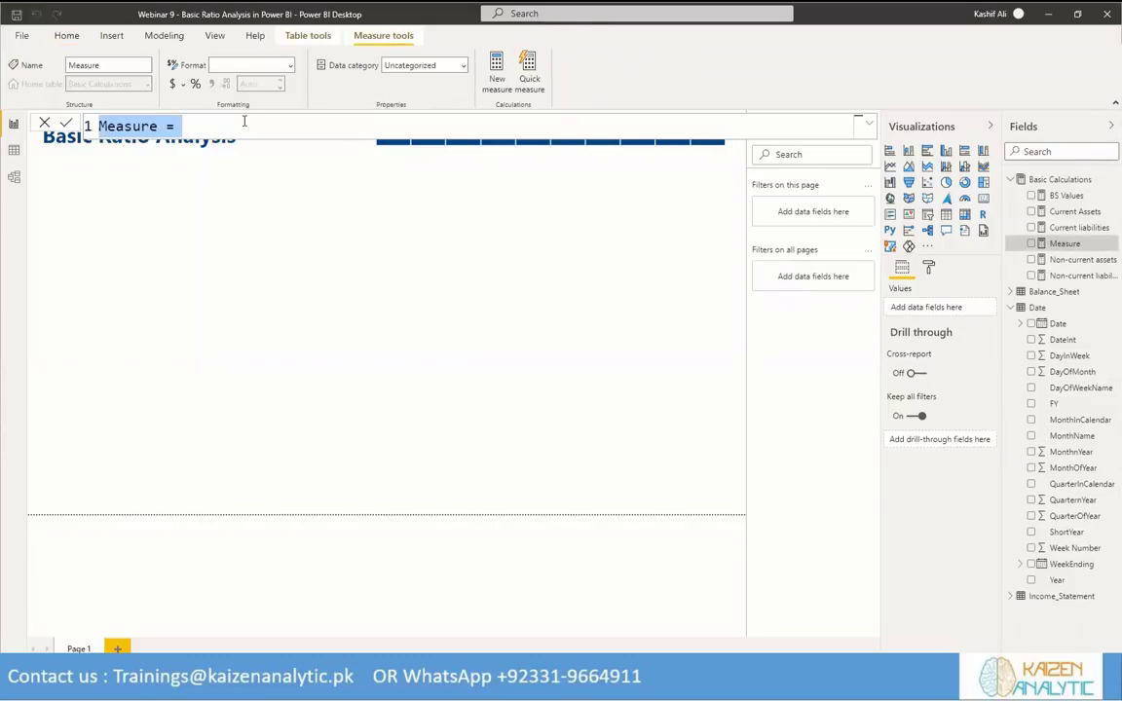
{"action": "type", "text": "Shareholder's Equity = CALCULATE([BS Values], Balance_Sheet[Level 2]=\"Shareholder's Equity\")"}
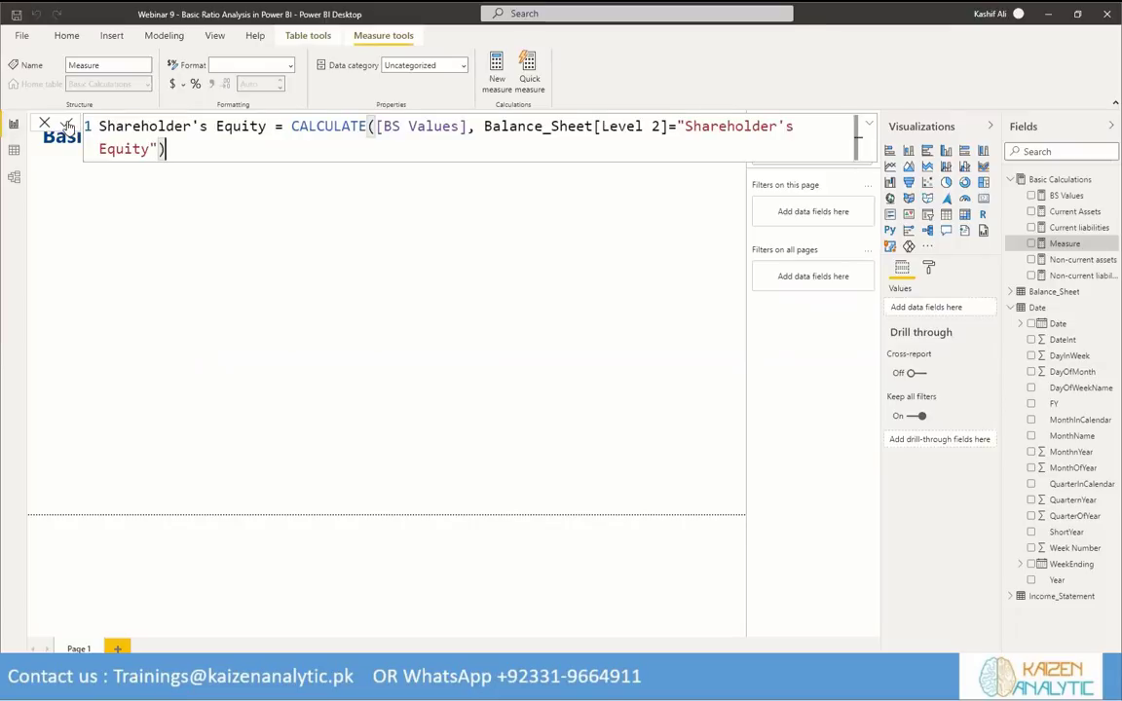
{"action": "left_click", "coordinate": [66, 124]}
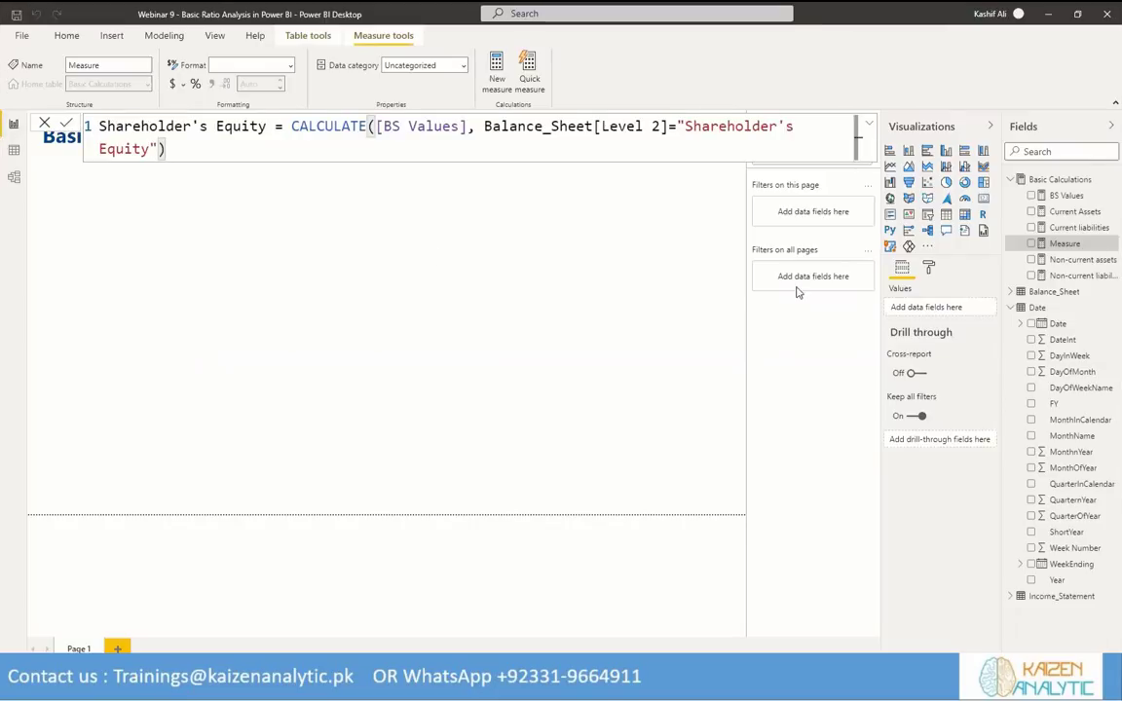
Place the Shareholder's Equity measure on the report page as a chart.
{"action": "left_click", "coordinate": [1079, 276]}
{"action": "left_click_drag", "start_coordinate": [1079, 275], "coordinate": [521, 310]}
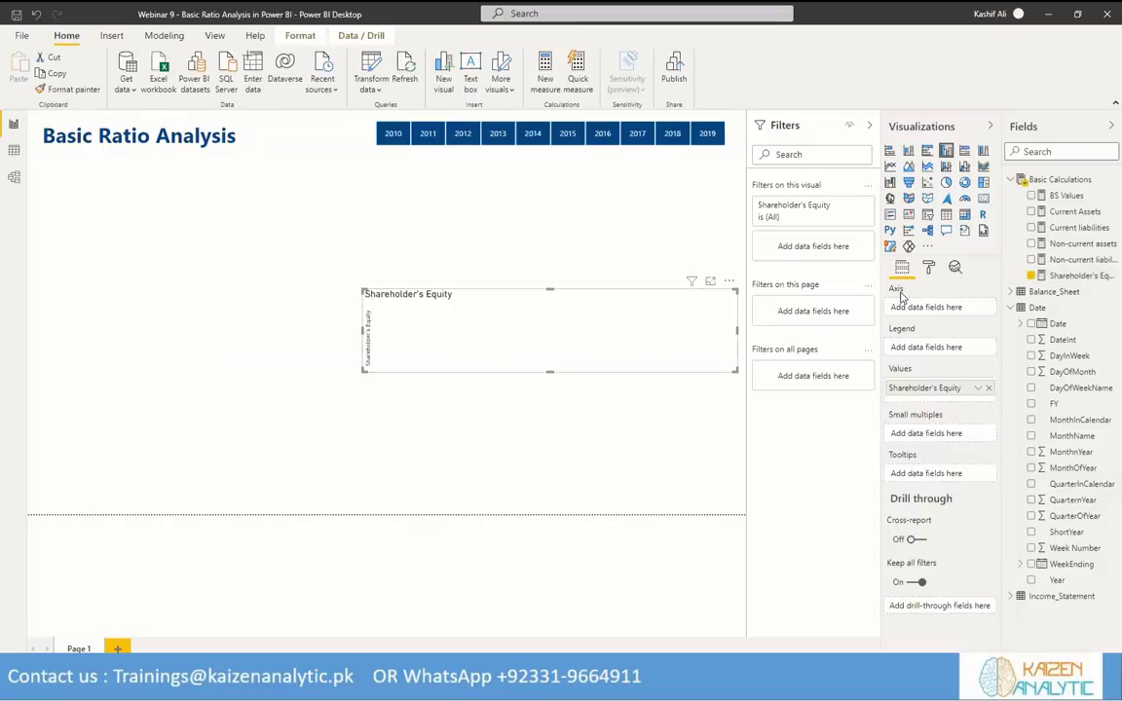
Correct the filter value in the Shareholder's Equity measure to "Shareholders' Equity", matching the spelling in the Level 2 column of Balance_Sheet.
{"action": "left_click", "coordinate": [1081, 276]}
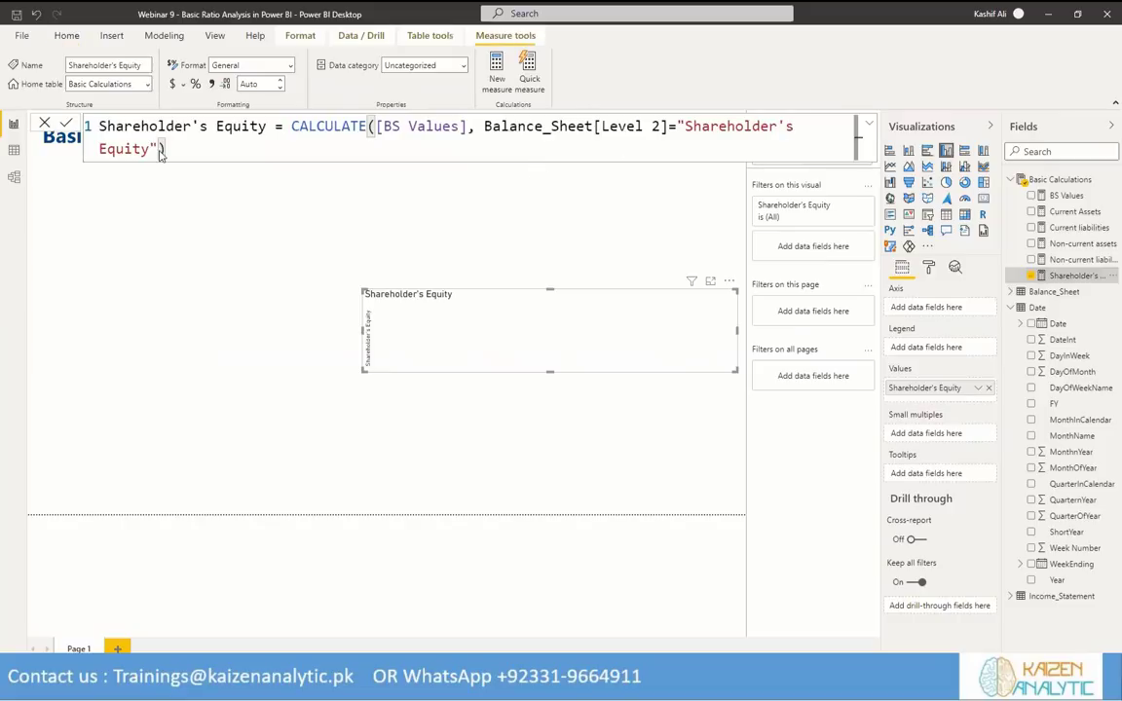
{"action": "left_click", "coordinate": [13, 149]}
{"action": "left_click", "coordinate": [133, 141]}
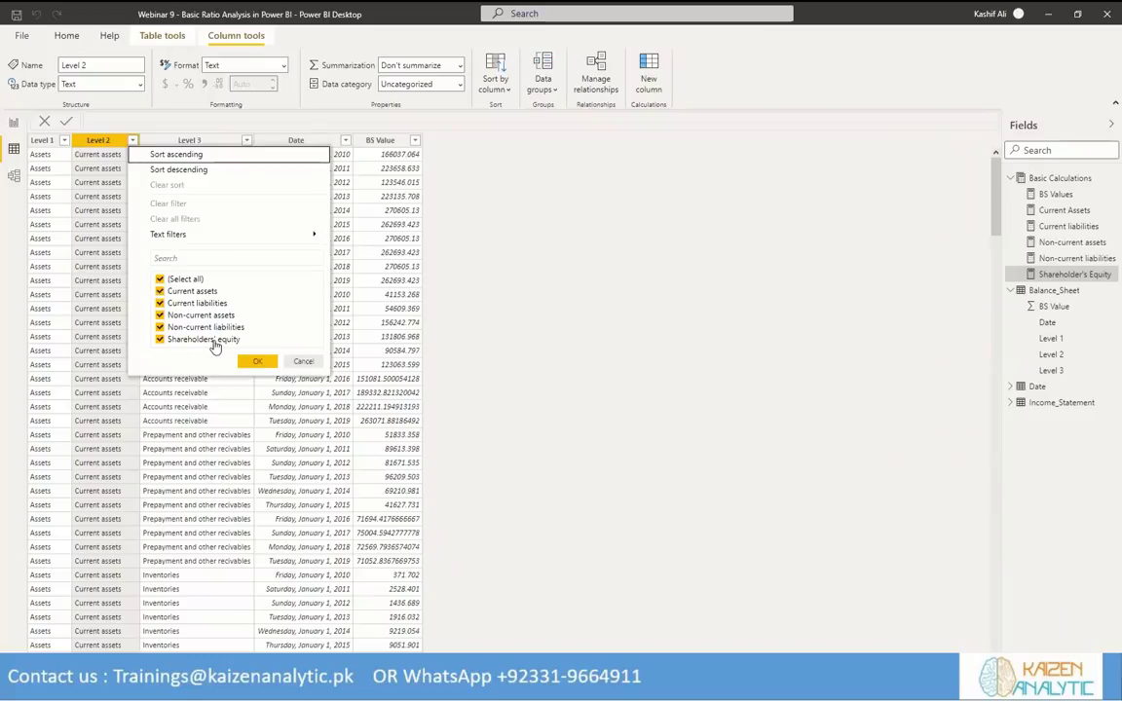
{"action": "left_click", "coordinate": [14, 127]}
{"action": "left_click", "coordinate": [15, 125]}
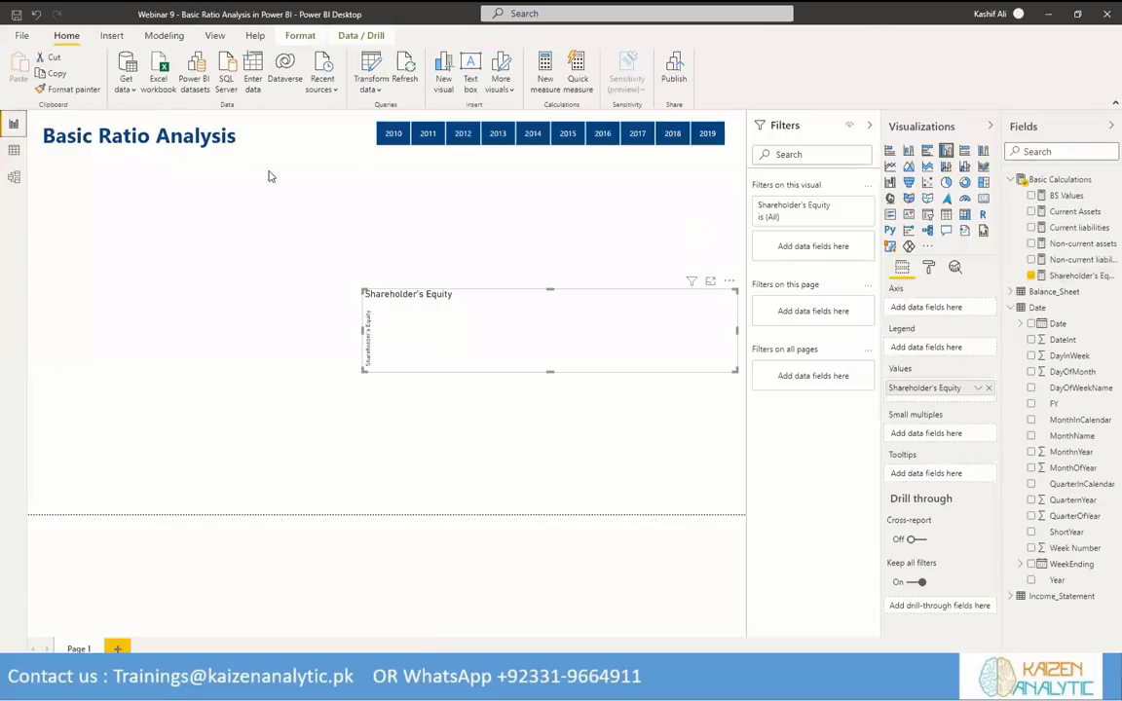
{"action": "left_click", "coordinate": [1059, 278]}
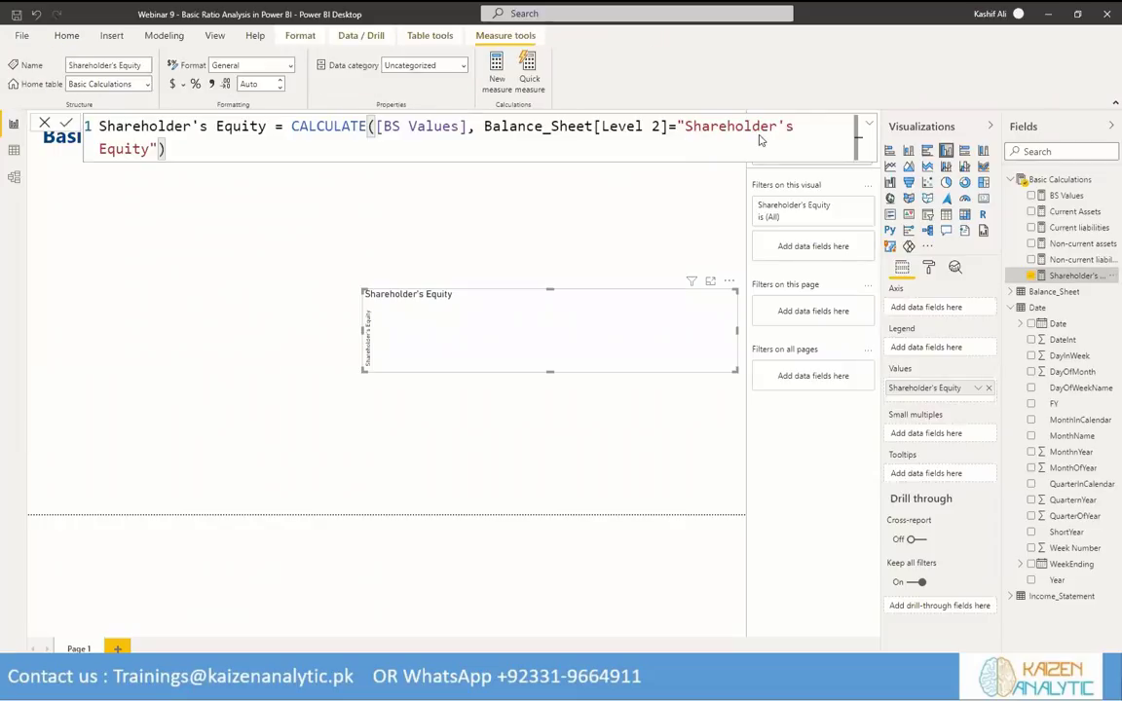
{"action": "left_click", "coordinate": [794, 135]}
{"action": "key", "text": "BackSpace"}
{"action": "key", "text": "BackSpace"}
{"action": "type", "text": "s"}
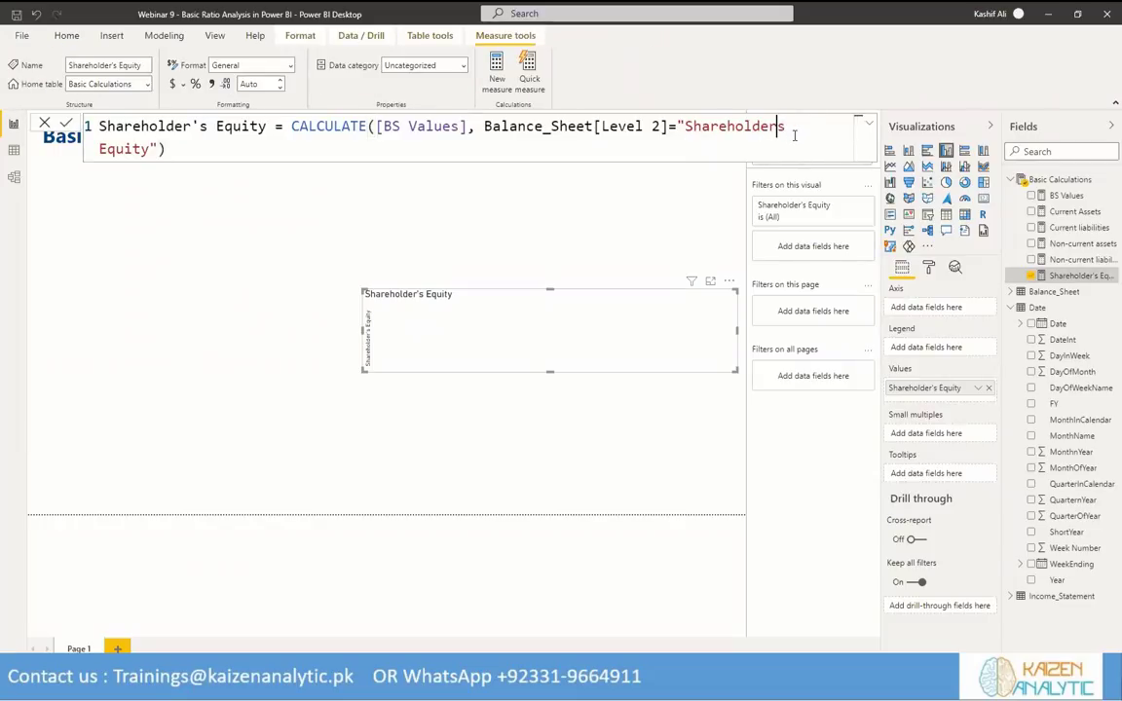
{"action": "type", "text": "'"}
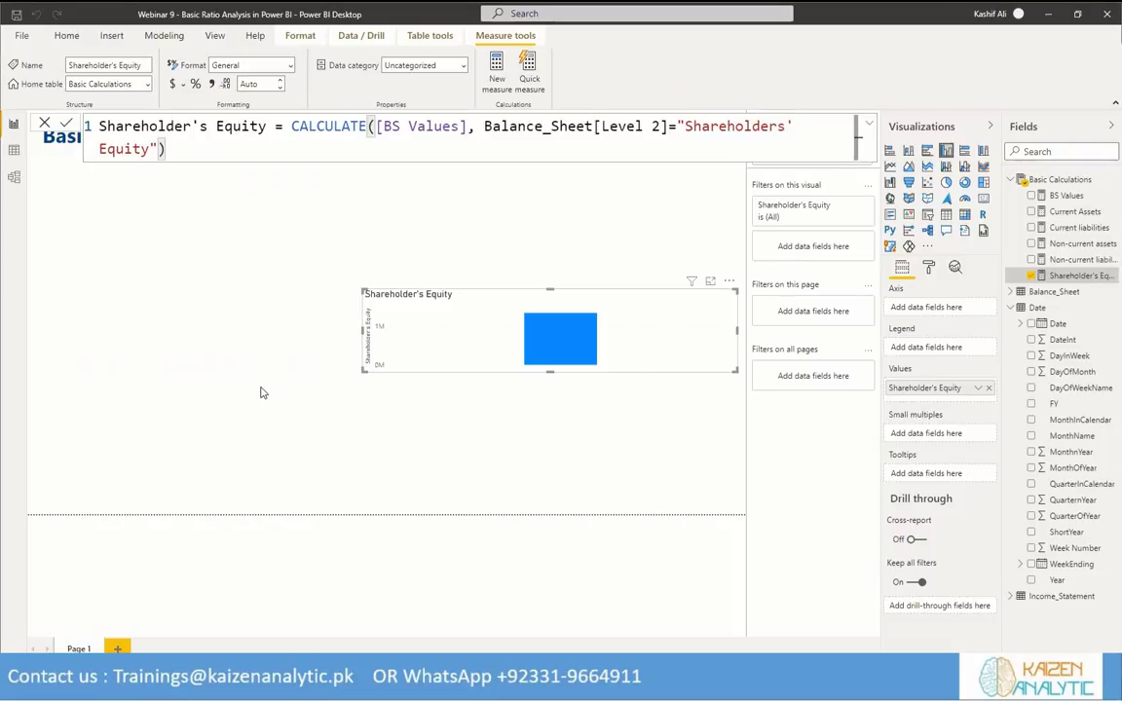
Check the Shareholder's Equity measure in a smaller card visual, and delete that visual from the page.
{"action": "left_click", "coordinate": [592, 353]}
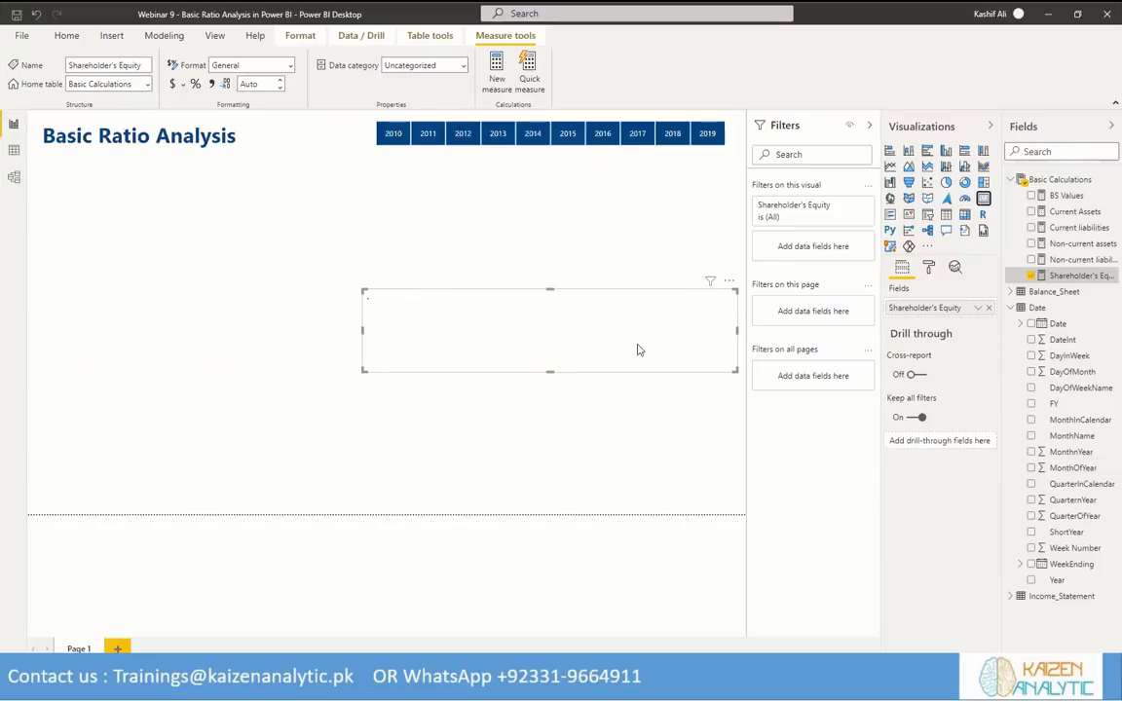
{"action": "left_click_drag", "start_coordinate": [738, 371], "coordinate": [531, 390]}
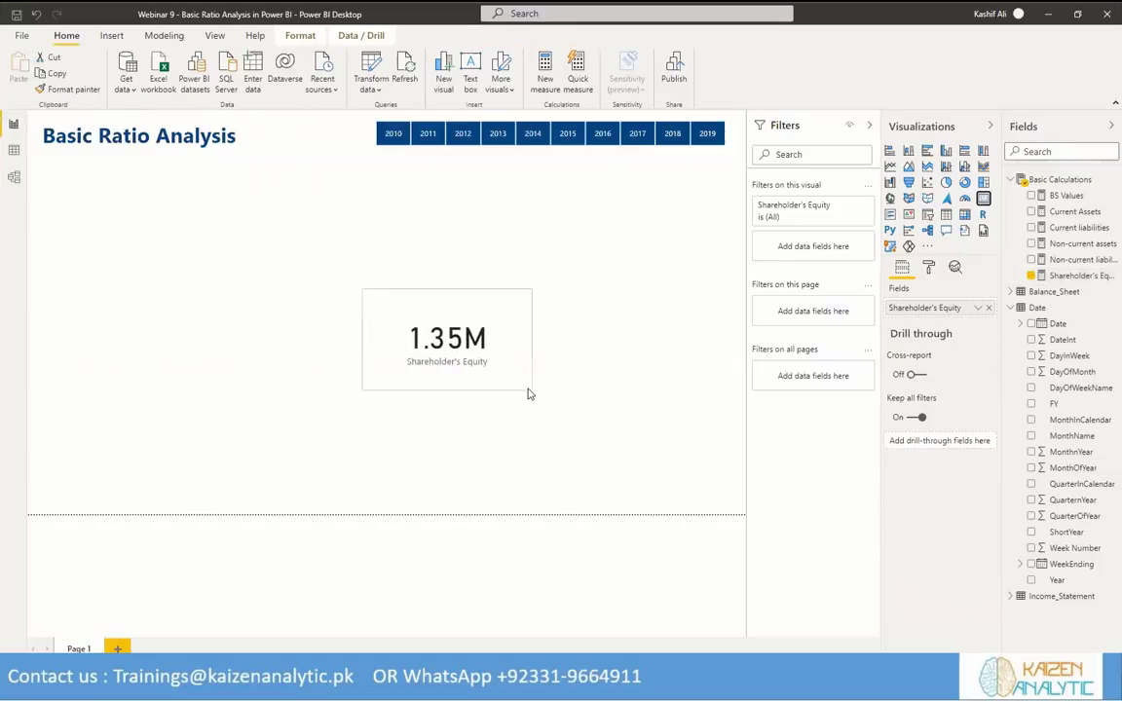
{"action": "left_click", "coordinate": [524, 284]}
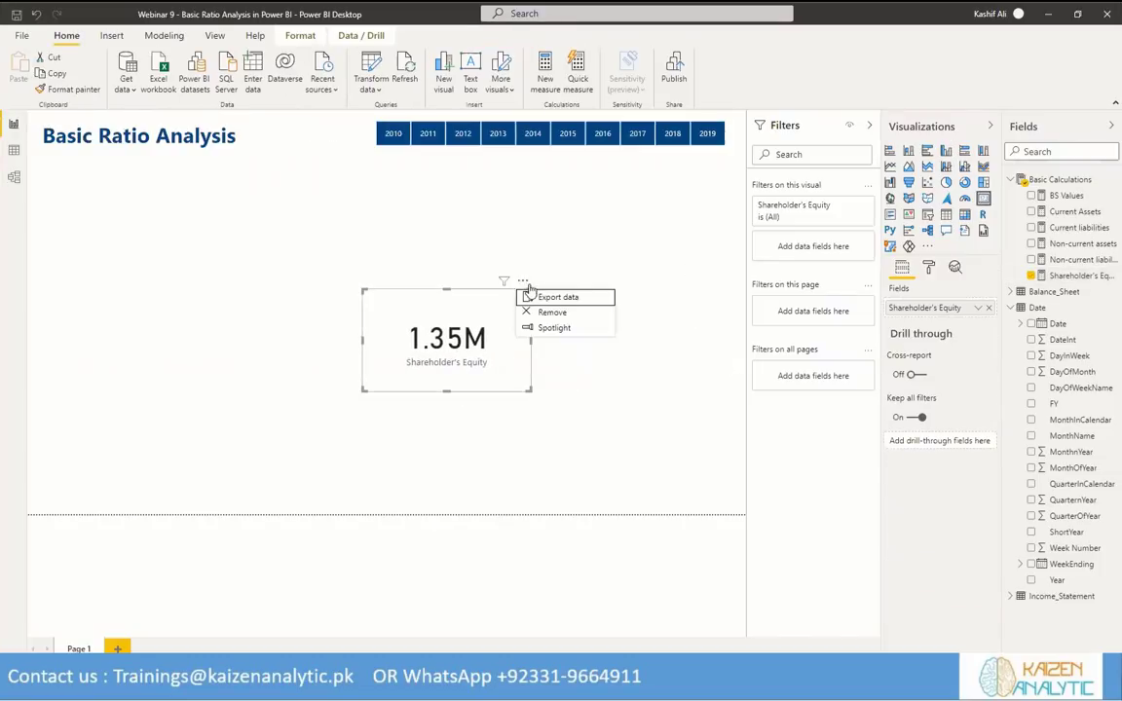
{"action": "left_click", "coordinate": [523, 281]}
{"action": "key", "text": "Delete"}
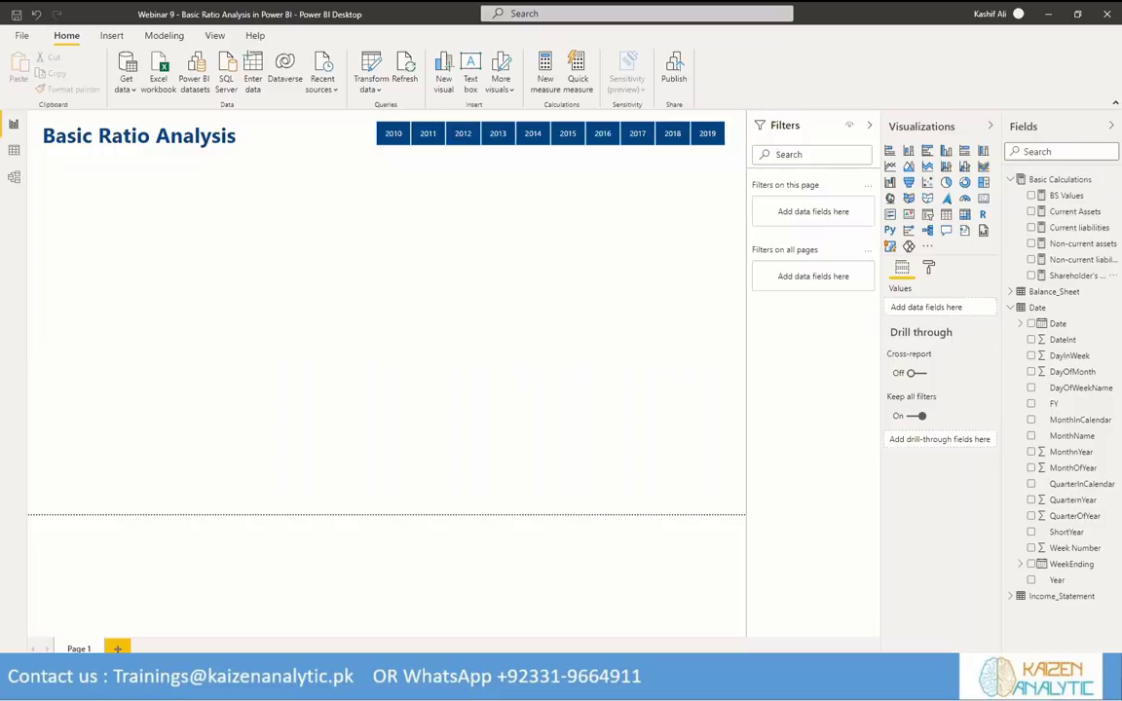
Examine the Level 1, Level 2 and IS Value columns of the Income_Statement table.
{"action": "left_click", "coordinate": [1108, 185]}
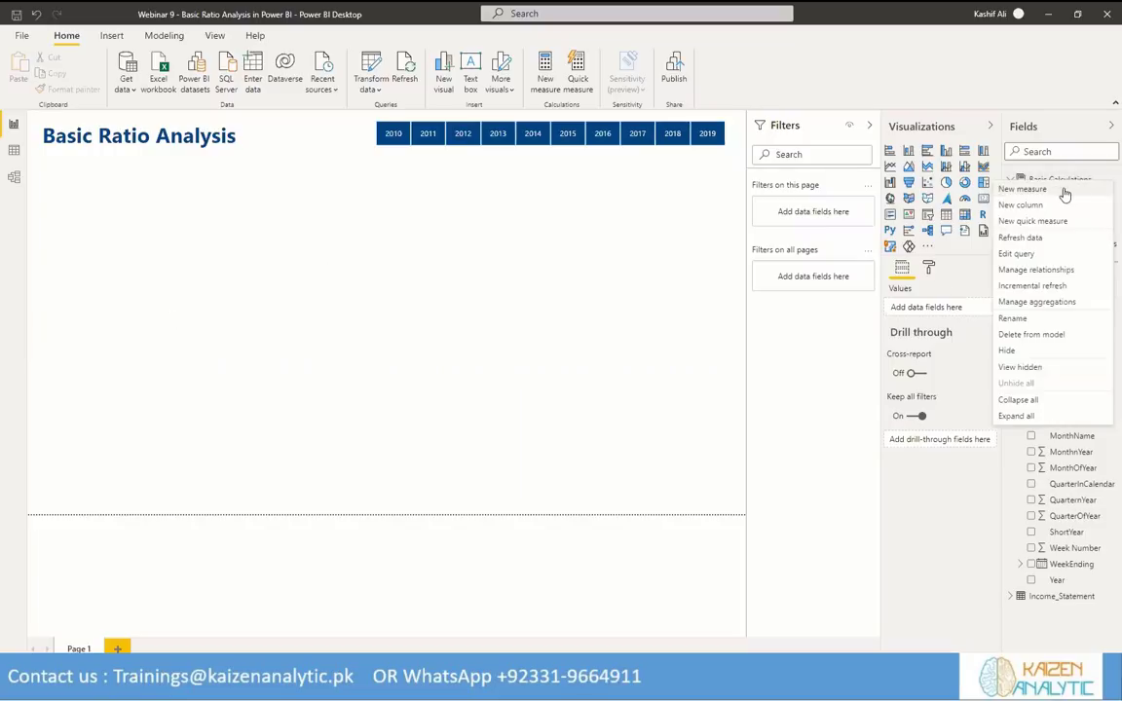
{"action": "left_click", "coordinate": [282, 295]}
{"action": "left_click", "coordinate": [14, 150]}
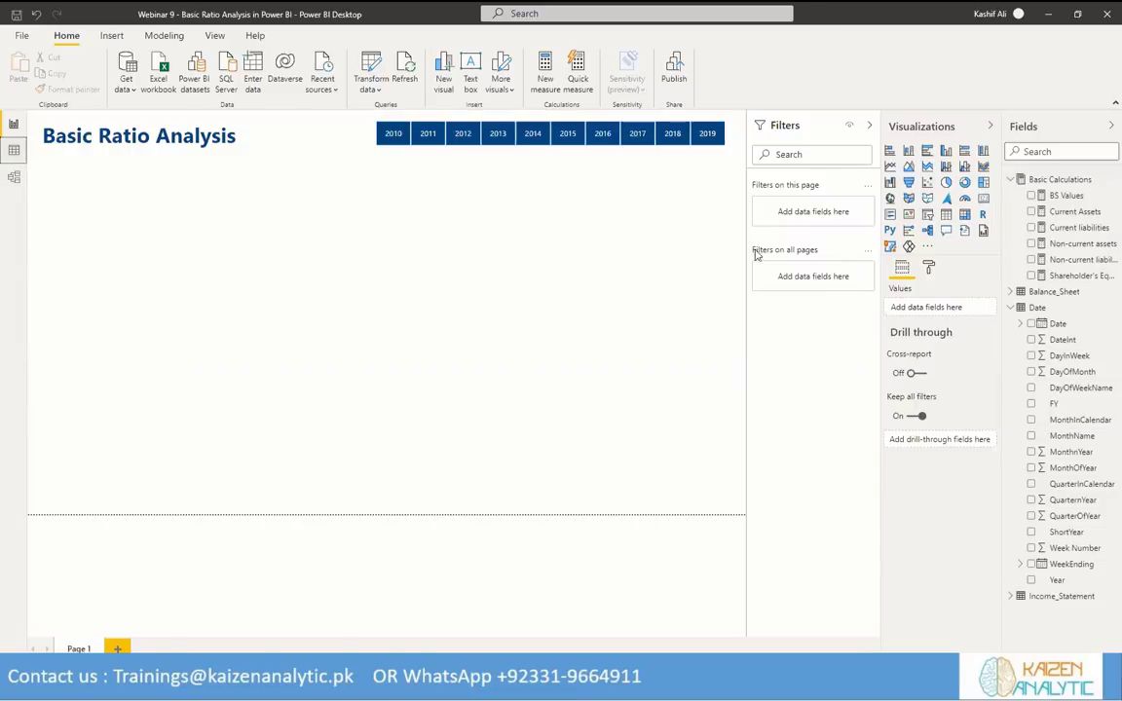
{"action": "left_click", "coordinate": [1011, 290]}
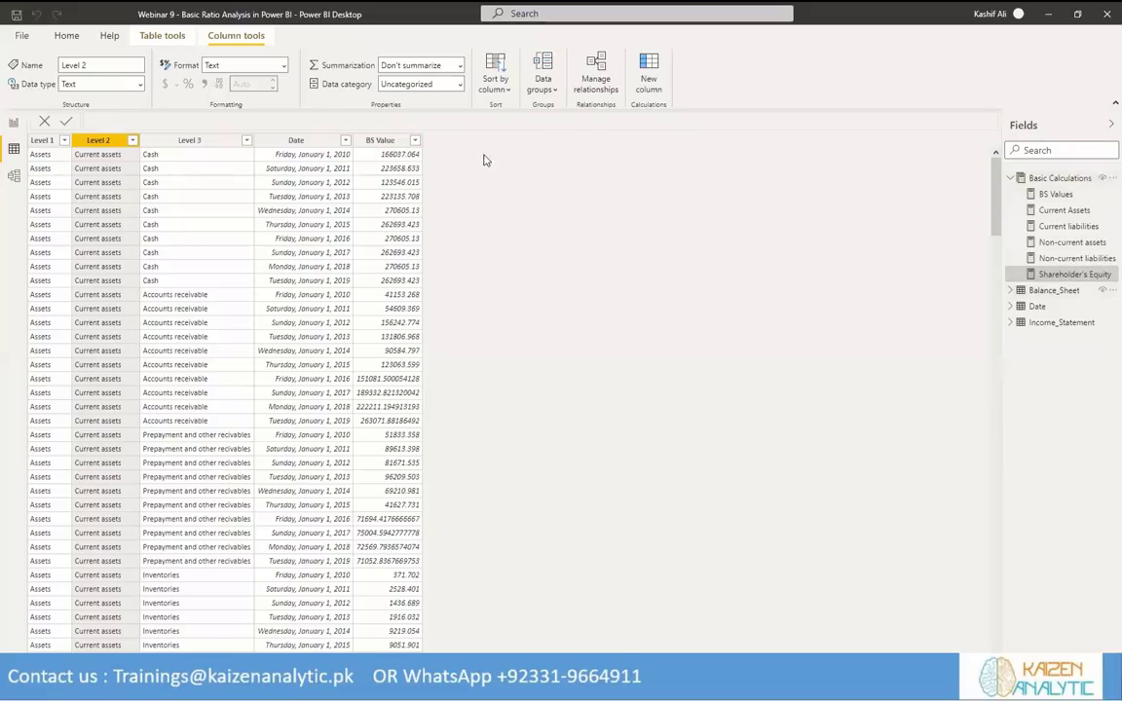
{"action": "left_click", "coordinate": [1057, 323]}
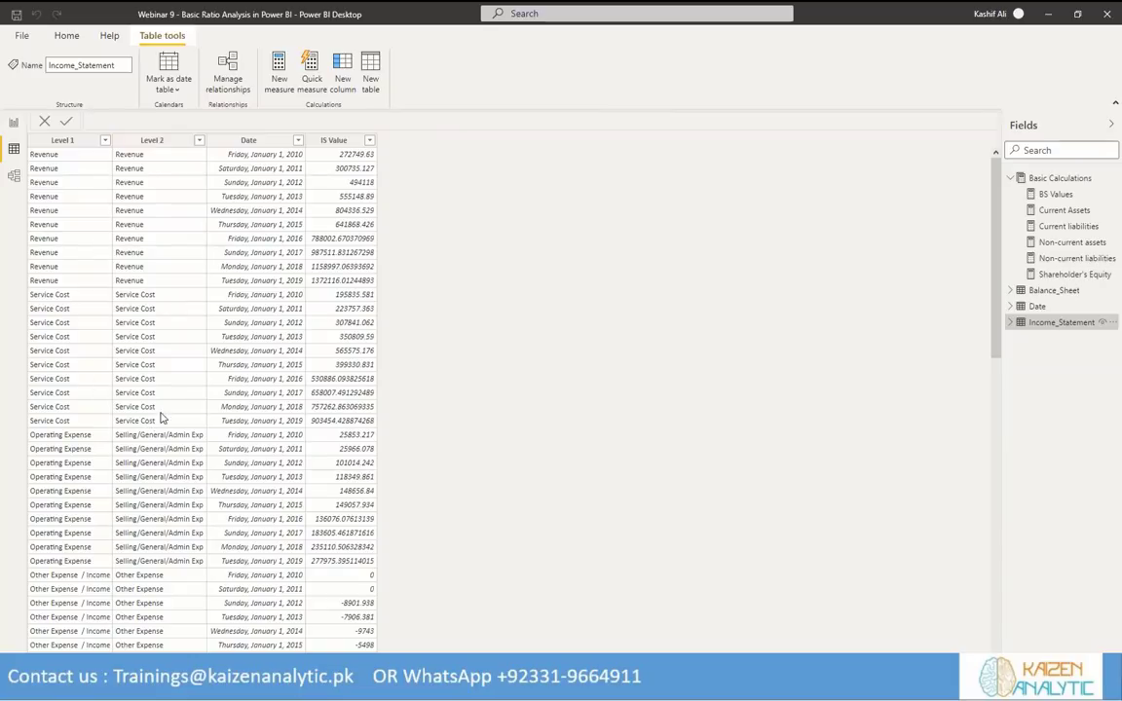
Return to the report page and create the measure IS Values = Sum(Income_Statement[IS Value]) in Basic Calculations.
{"action": "left_click", "coordinate": [14, 122]}
{"action": "left_click", "coordinate": [1113, 179]}
{"action": "key", "text": "Escape"}
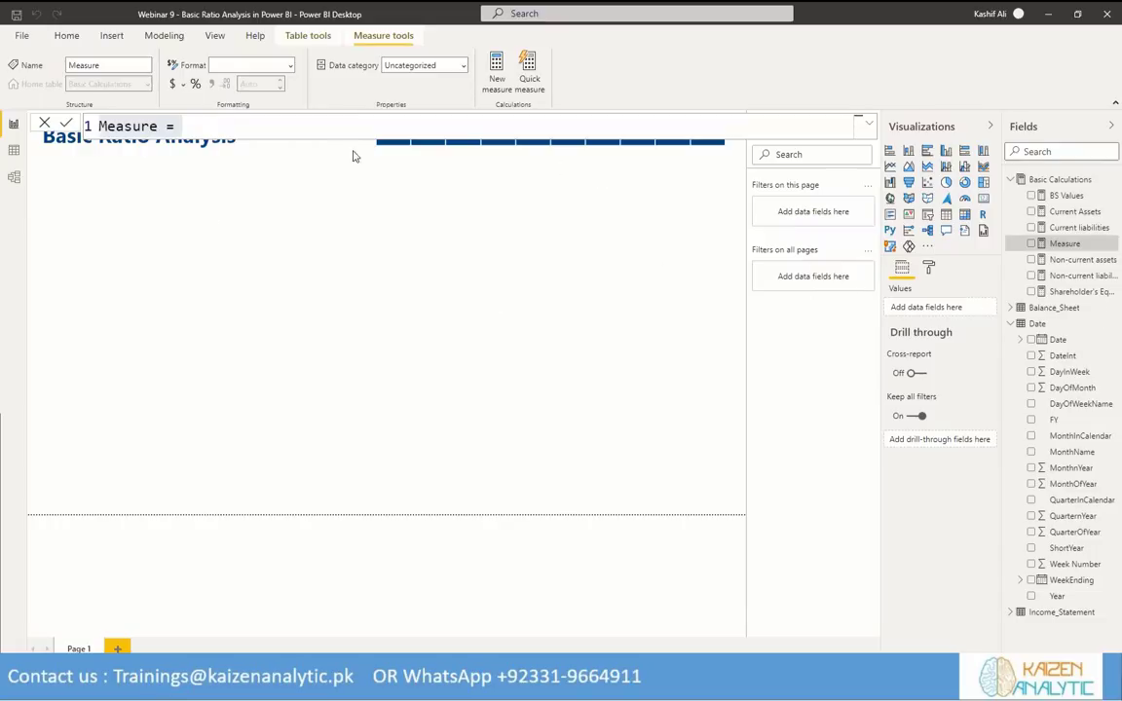
{"action": "left_click", "coordinate": [217, 128]}
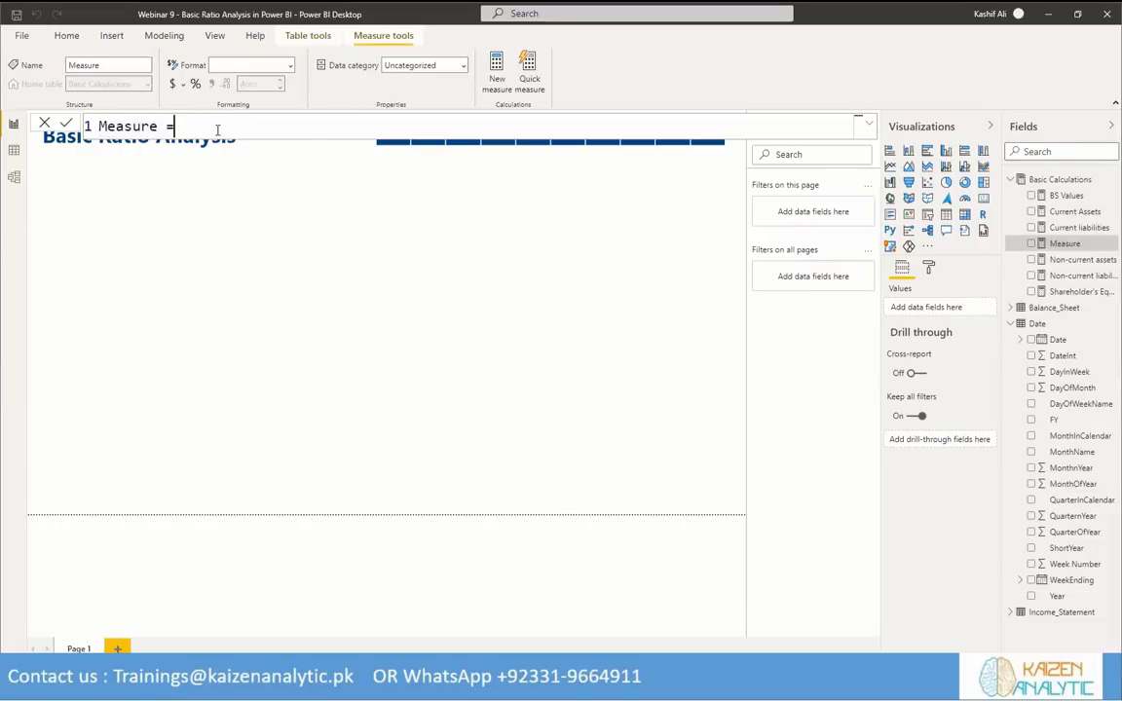
{"action": "key", "text": "BackSpace"}
{"action": "key", "text": "BackSpace"}
{"action": "key", "text": "BackSpace"}
{"action": "key", "text": "BackSpace"}
{"action": "key", "text": "BackSpace"}
{"action": "key", "text": "BackSpace"}
{"action": "key", "text": "BackSpace"}
{"action": "key", "text": "BackSpace"}
{"action": "key", "text": "BackSpace"}
{"action": "type", "text": "IS Values = Sum"}
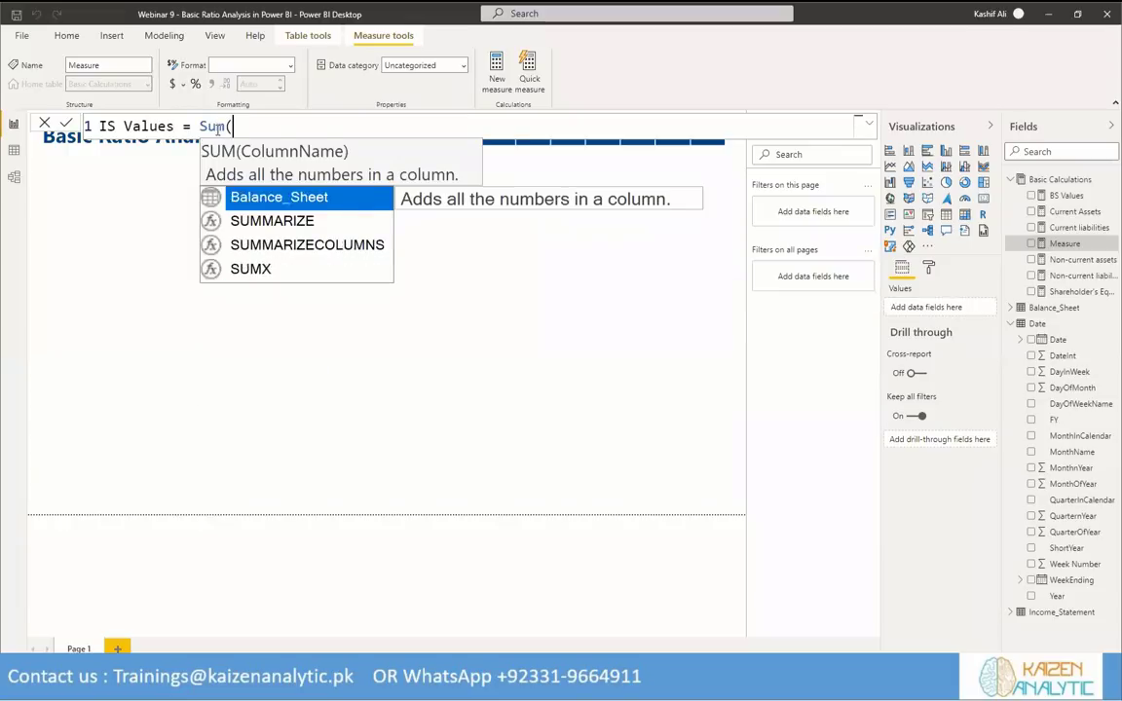
{"action": "type", "text": "("}
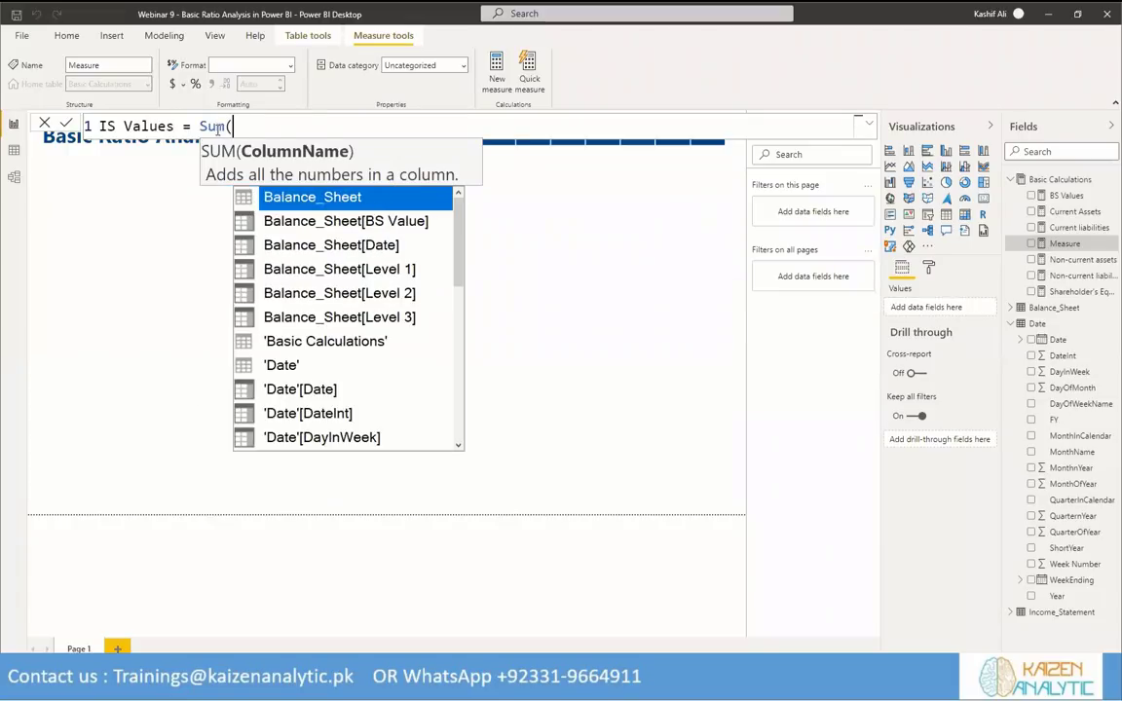
{"action": "type", "text": "Is"}
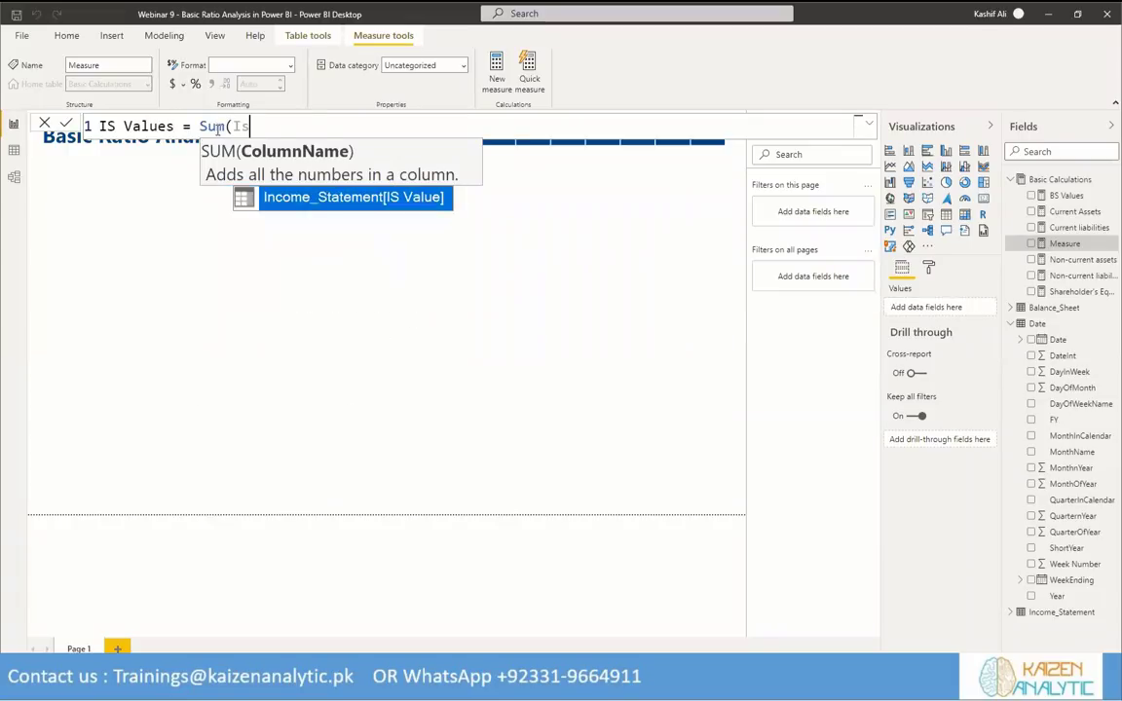
{"action": "left_click", "coordinate": [304, 208]}
{"action": "type", "text": ")"}
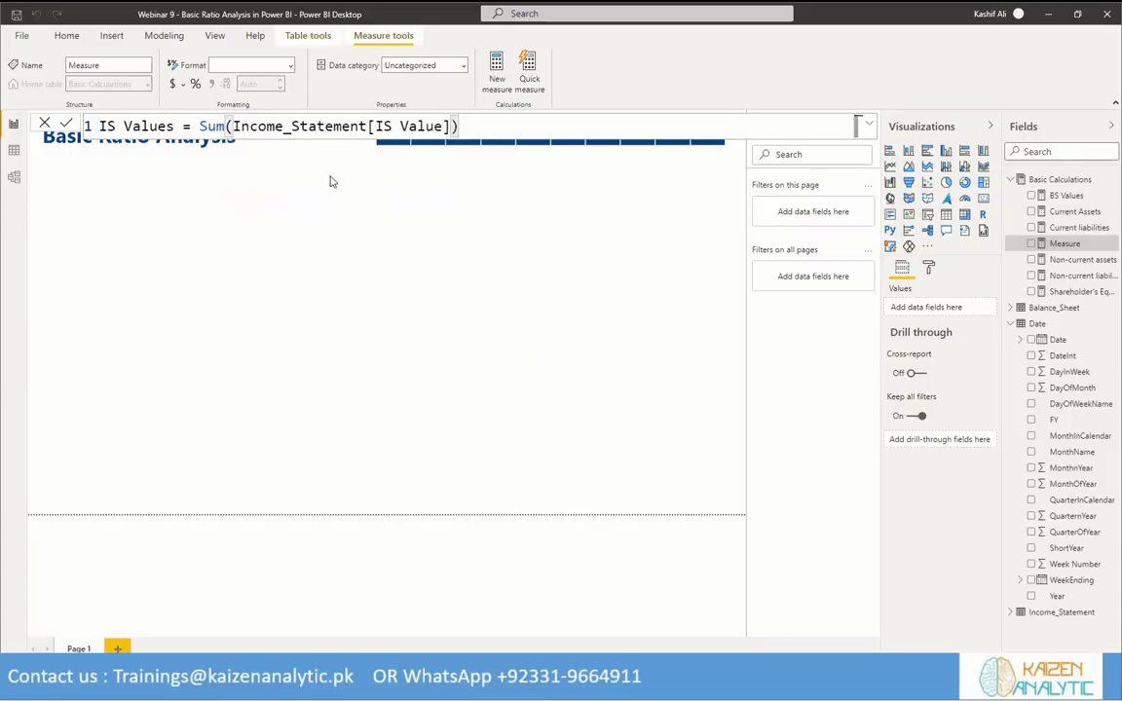
{"action": "key", "text": "Return"}
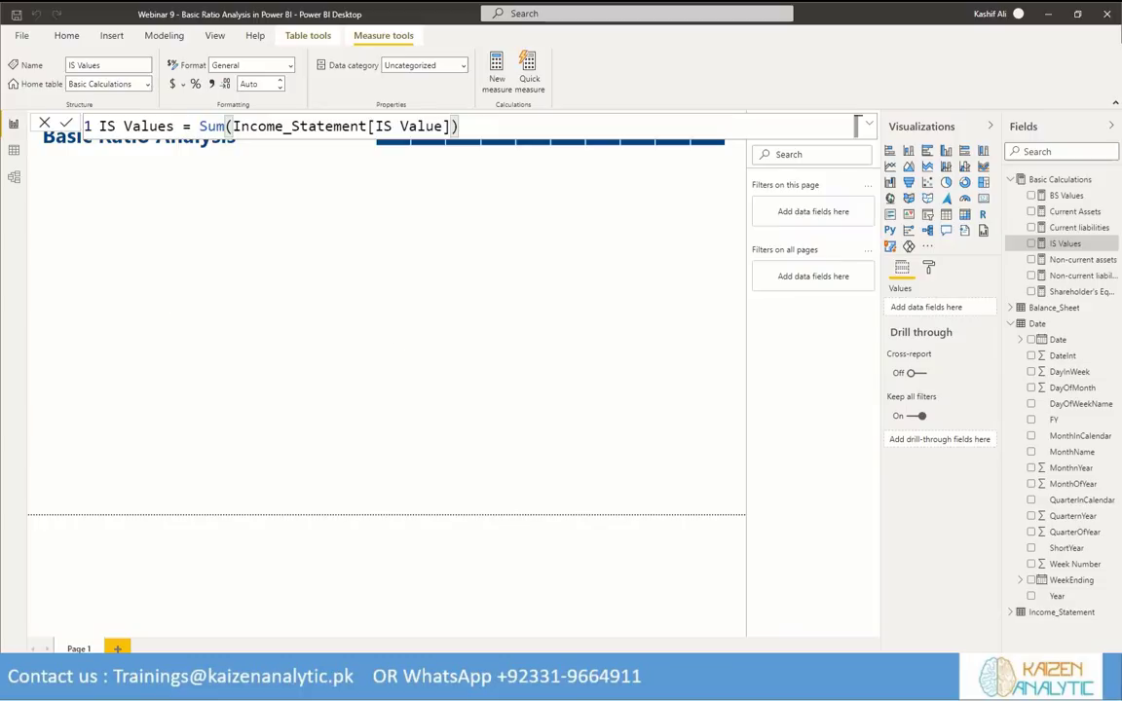
Create the measure Revenue = CALCULATE([IS Values], Income_Statement[Level 1]="Revenue") in Basic Calculations.
{"action": "left_click", "coordinate": [1109, 180]}
{"action": "key", "text": "Escape"}
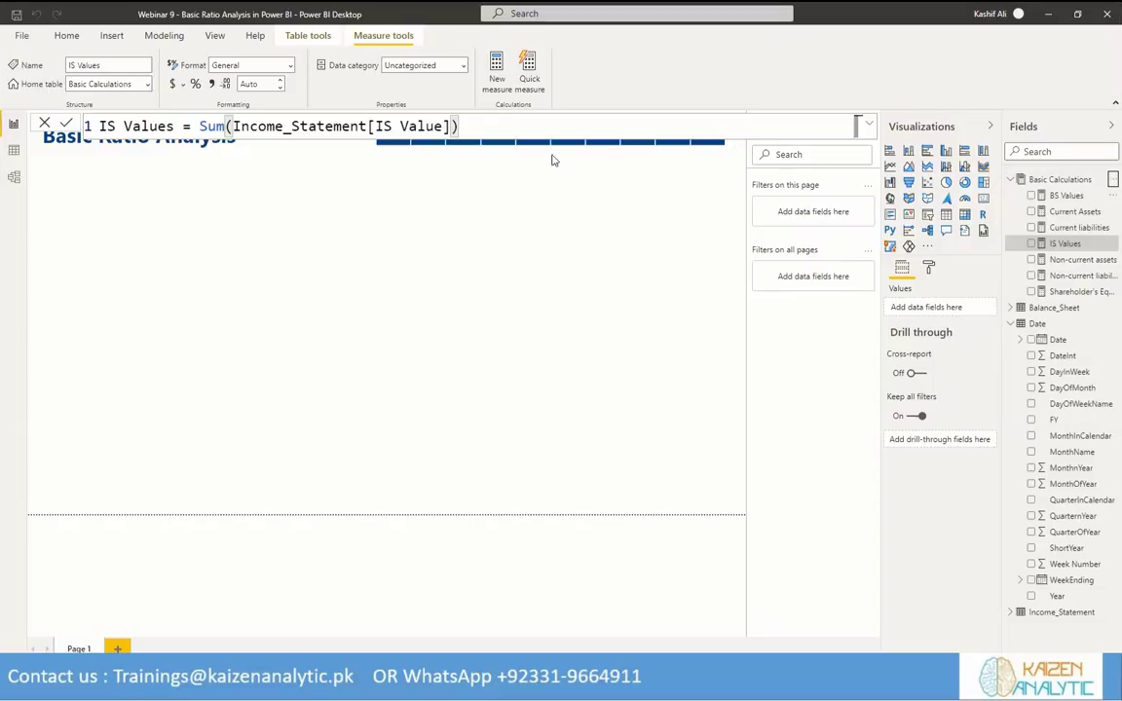
{"action": "left_click", "coordinate": [11, 129]}
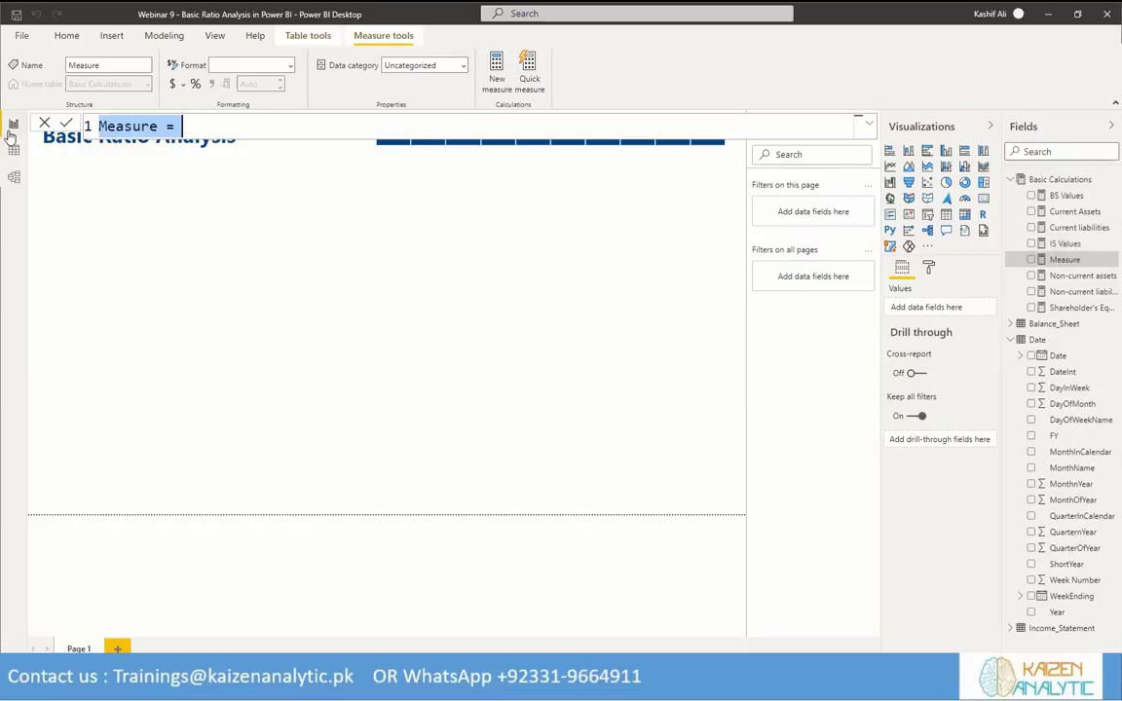
{"action": "type", "text": "Revenue = CALCULATE([IS Values], Income_Statement[Level 1]=\"Revenue\")"}
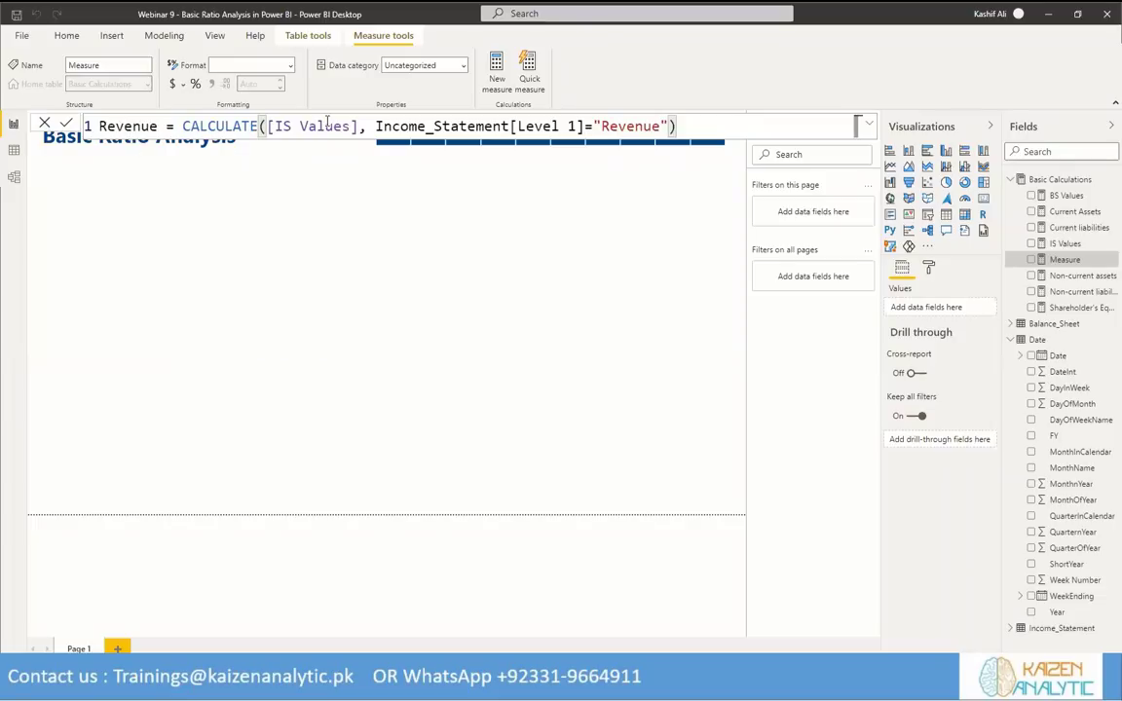
{"action": "left_click", "coordinate": [370, 128]}
Place the Revenue measure on the report page and change its visual to a card.
{"action": "left_click", "coordinate": [522, 350]}
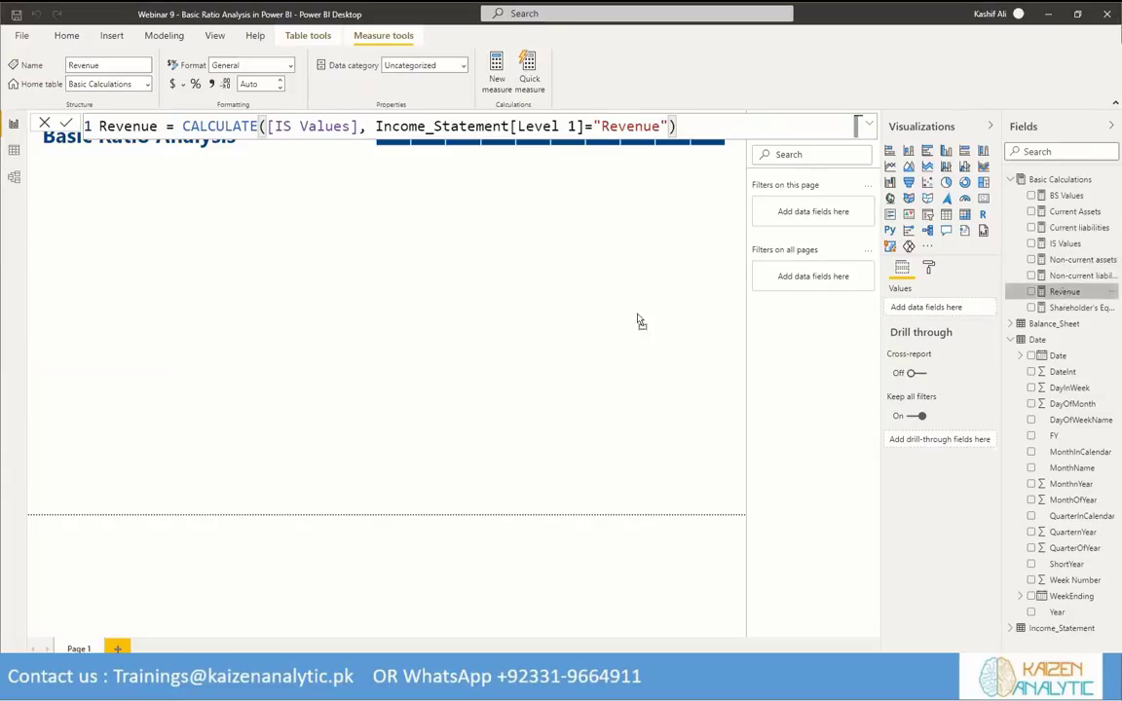
{"action": "left_click_drag", "start_coordinate": [533, 364], "coordinate": [541, 370]}
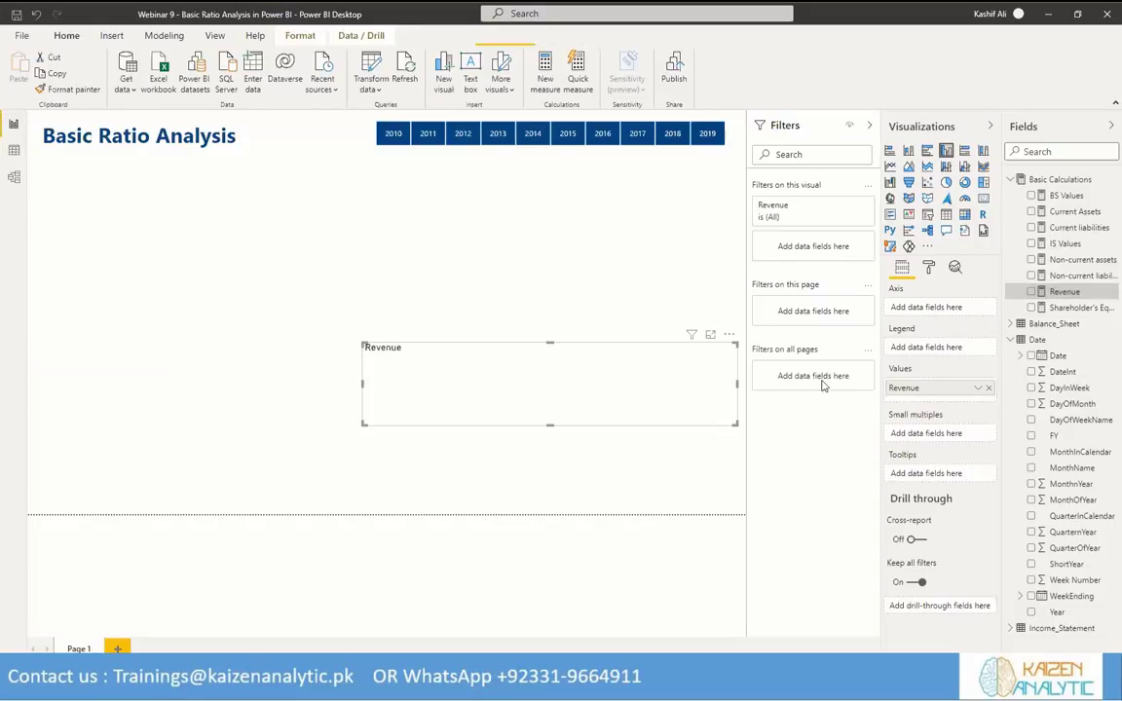
{"action": "left_click", "coordinate": [983, 197]}
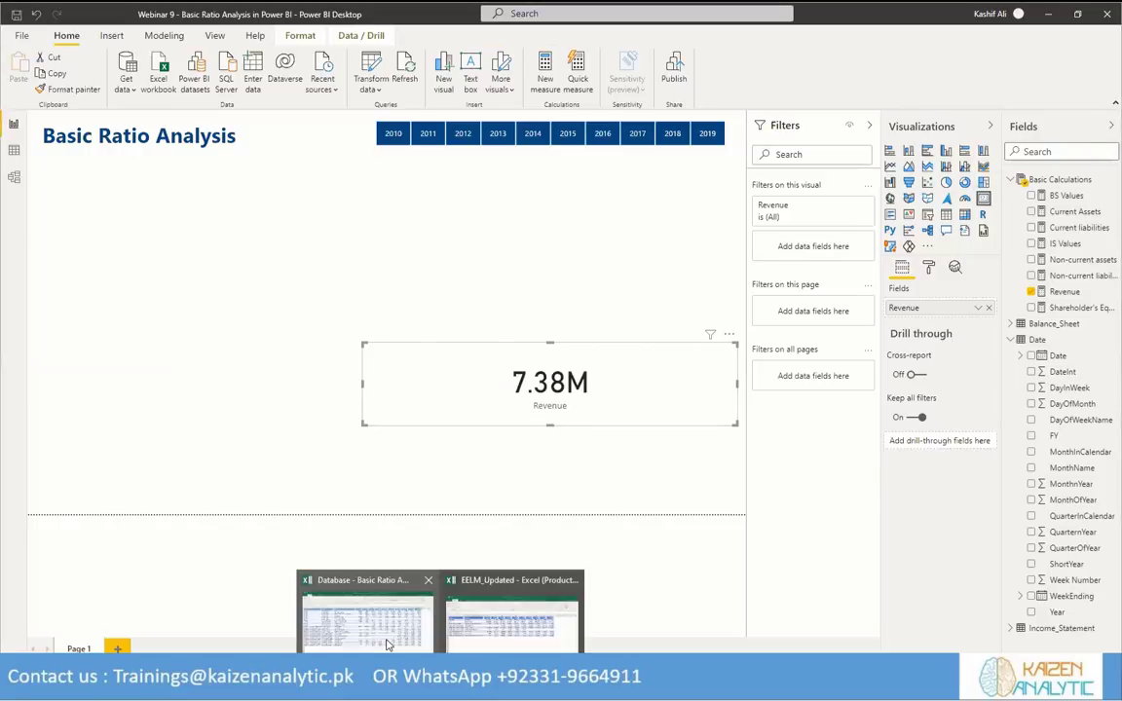
Switch to the Excel database workbook, copy the "Service Cost" label from Level 1 of the income statement, and return to Power BI.
{"action": "left_click", "coordinate": [386, 643]}
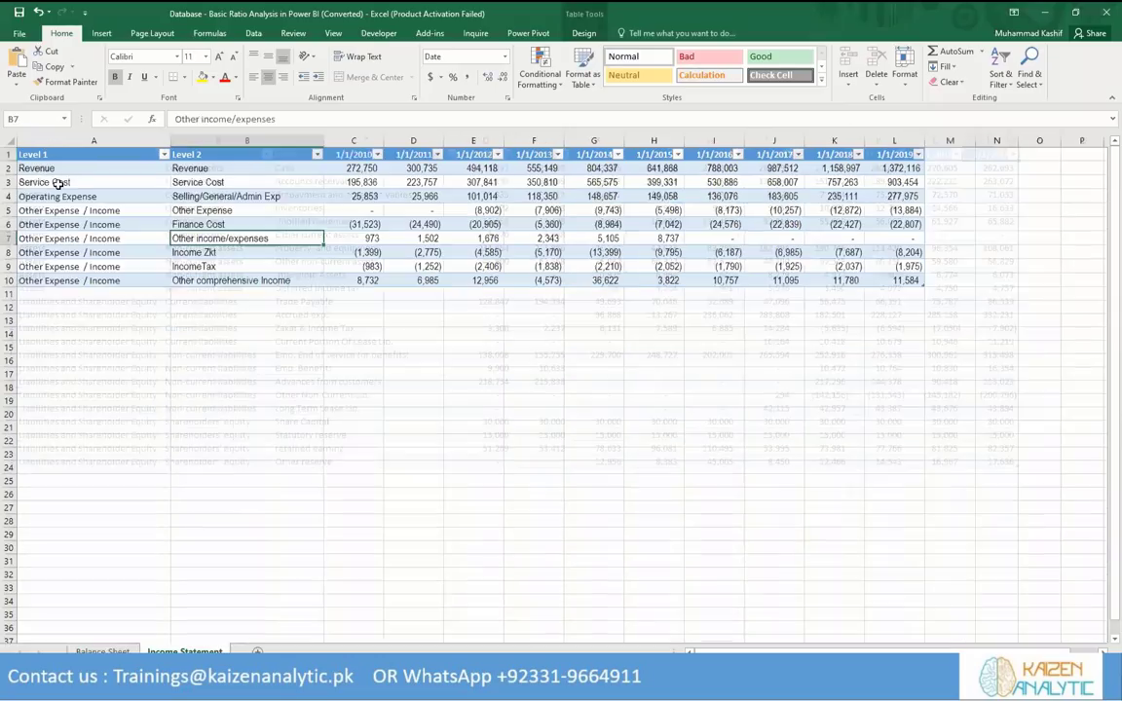
{"action": "left_click", "coordinate": [59, 183]}
{"action": "triple_click", "coordinate": [220, 118]}
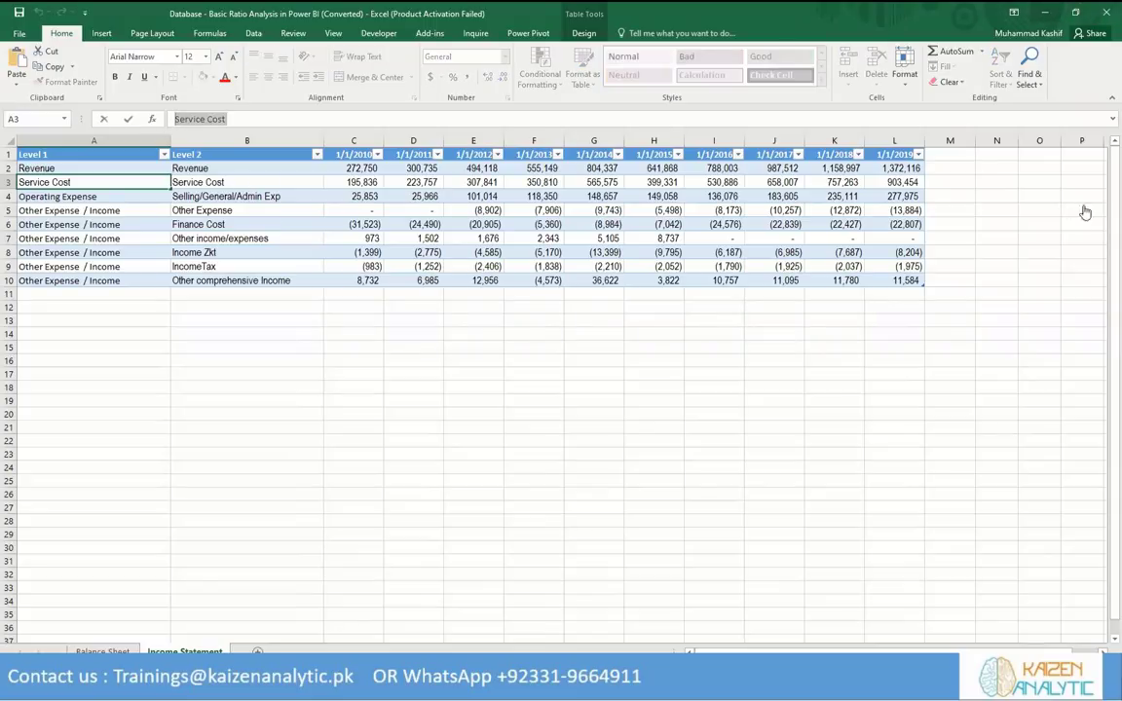
{"action": "key", "text": "alt+Tab"}
Start a Cost of Service measure in Basic Calculations using CALCULATE with [IS Values] as the expression and a Level column as the filter.
{"action": "left_click", "coordinate": [1114, 180]}
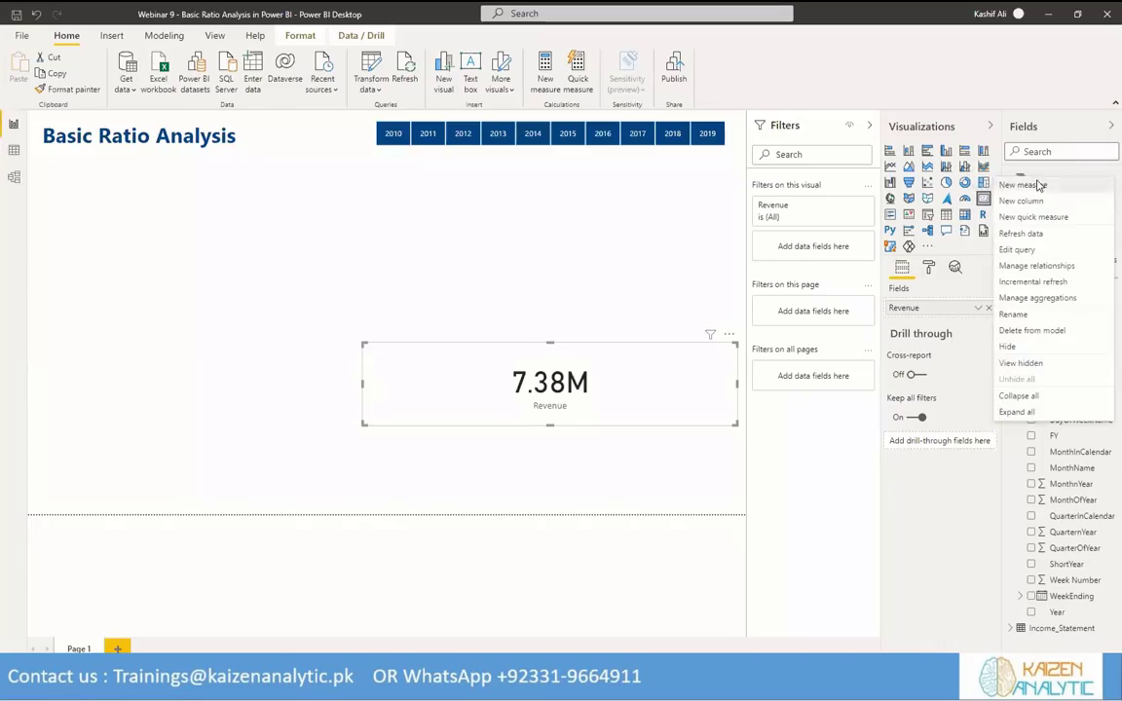
{"action": "left_click", "coordinate": [1032, 180]}
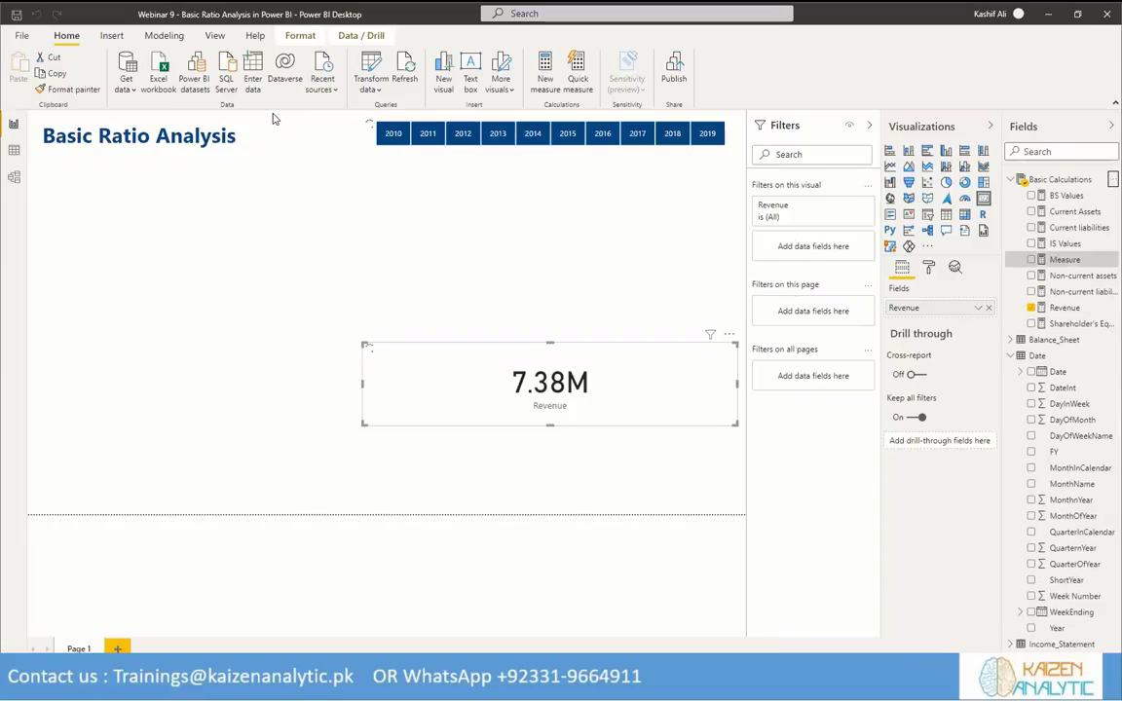
{"action": "type", "text": "Cost of "}
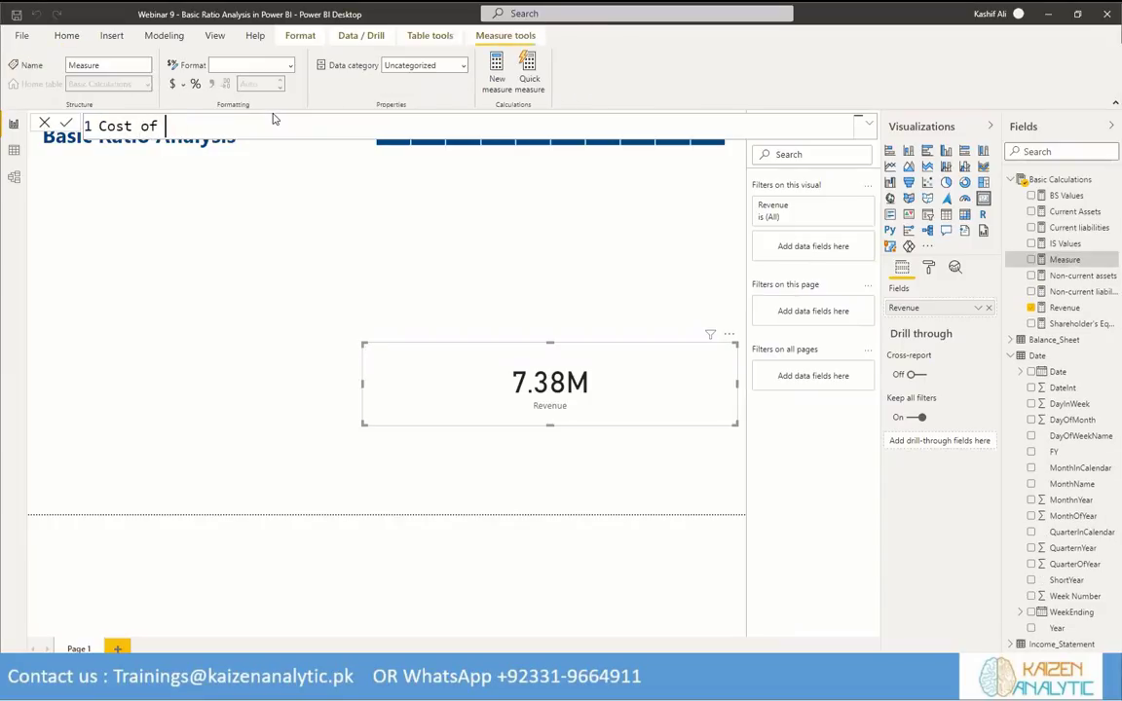
{"action": "type", "text": "Service = CALCULATE("}
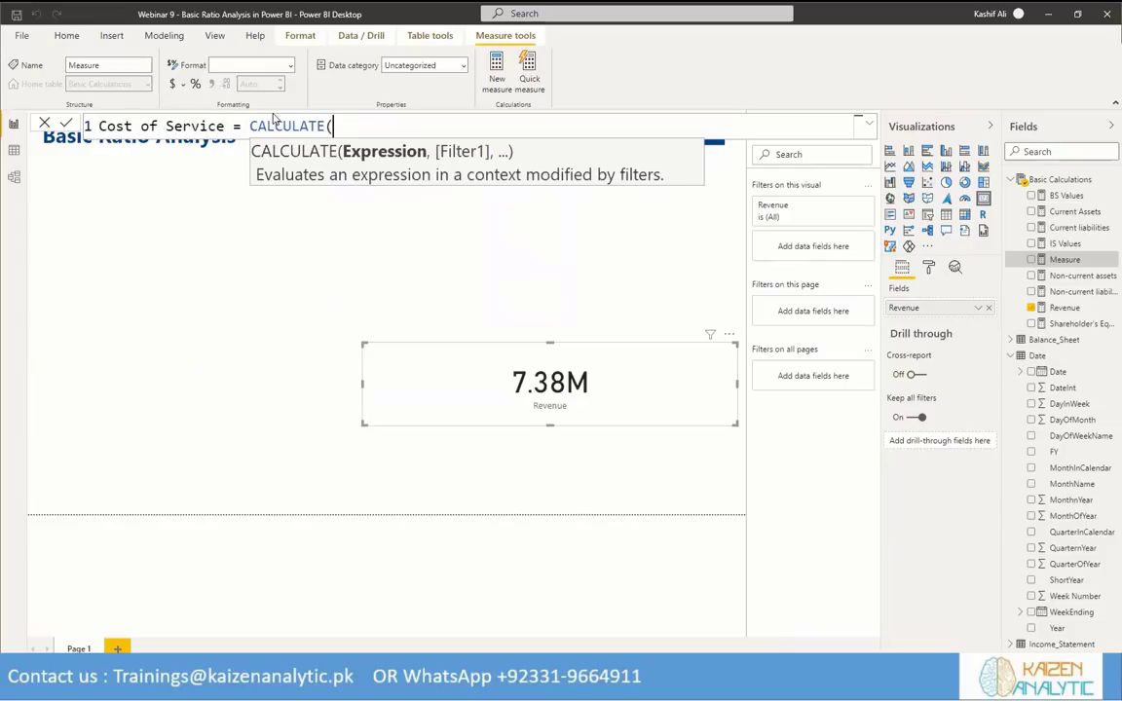
{"action": "type", "text": "[IS"}
{"action": "key", "text": "Tab"}
{"action": "type", "text": ", Leve"}
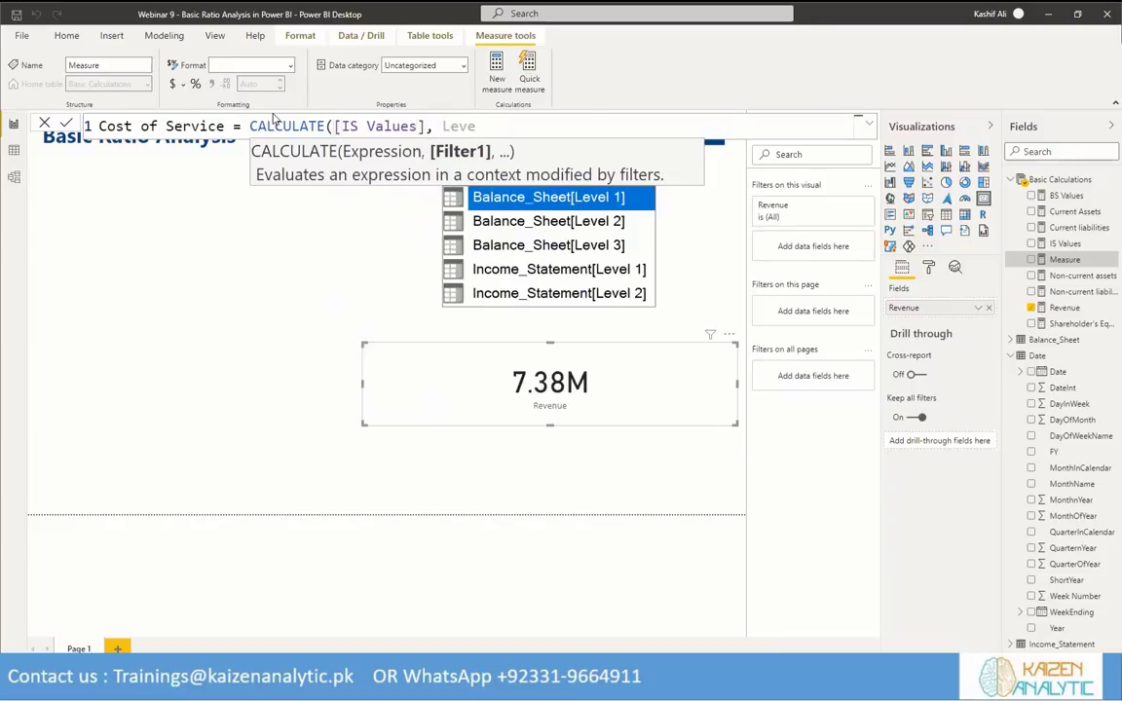
{"action": "key", "text": "Tab"}
{"action": "key", "text": "BackSpace"}
{"action": "key", "text": "BackSpace"}
{"action": "key", "text": "BackSpace"}
{"action": "key", "text": "BackSpace"}
{"action": "key", "text": "BackSpace"}
{"action": "key", "text": "BackSpace"}
{"action": "key", "text": "BackSpace"}
{"action": "key", "text": "BackSpace"}
{"action": "key", "text": "BackSpace"}
{"action": "key", "text": "BackSpace"}
{"action": "key", "text": "BackSpace"}
{"action": "key", "text": "BackSpace"}
{"action": "key", "text": "BackSpace"}
{"action": "key", "text": "BackSpace"}
{"action": "key", "text": "BackSpace"}
{"action": "key", "text": "BackSpace"}
{"action": "key", "text": "BackSpace"}
{"action": "key", "text": "BackSpace"}
{"action": "key", "text": "BackSpace"}
{"action": "key", "text": "BackSpace"}
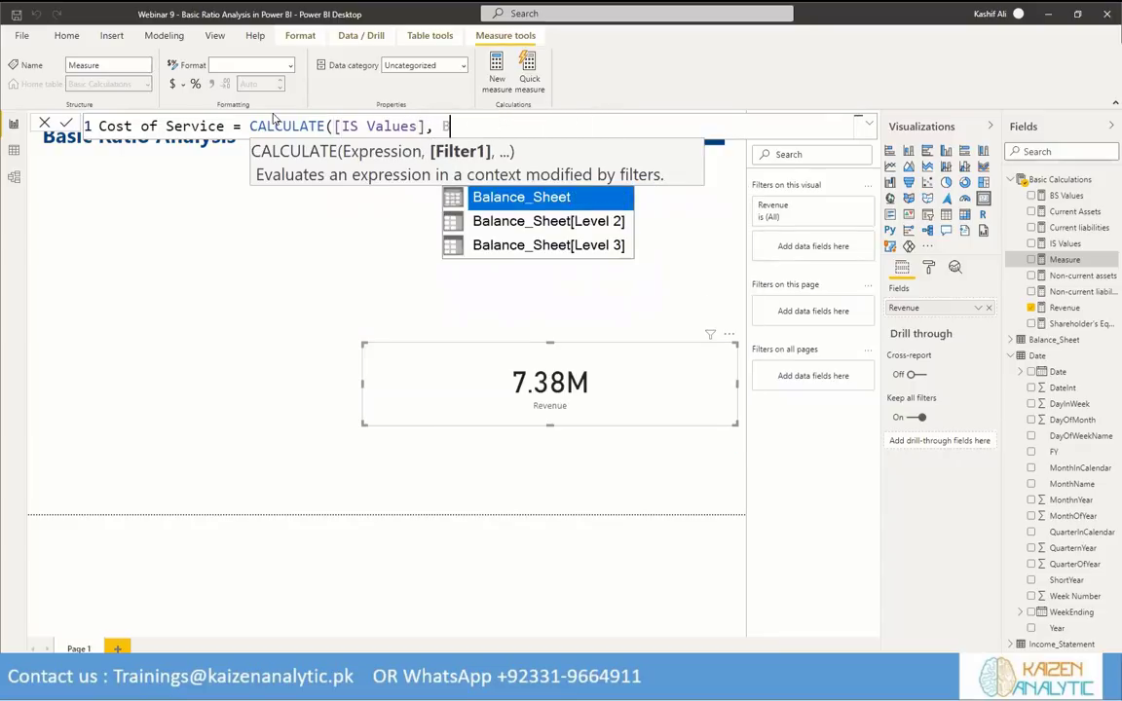
{"action": "key", "text": "BackSpace"}
Complete the Cost of Service measure with the filter Income_Statement[Level 1] ="Service Cost" and commit it.
{"action": "type", "text": "Leve"}
{"action": "key", "text": "Down"}
{"action": "key", "text": "Down"}
{"action": "key", "text": "Down"}
{"action": "key", "text": "Tab"}
{"action": "type", "text": "=\"\""}
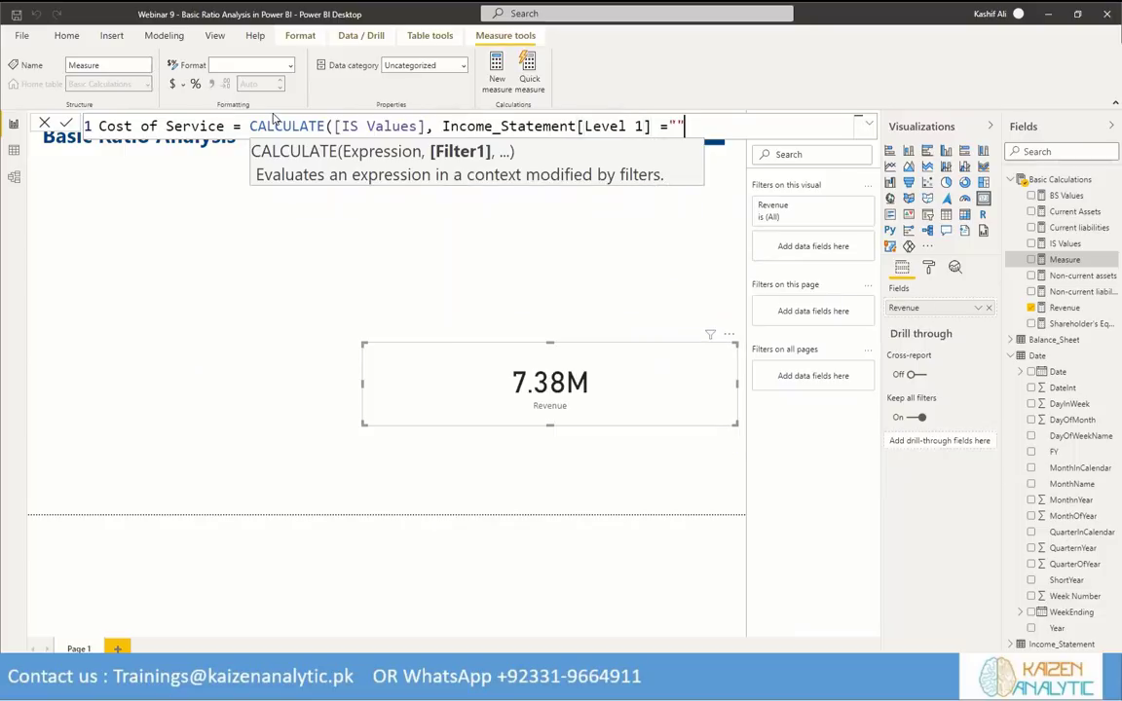
{"action": "type", "text": ")"}
{"action": "key", "text": "Left"}
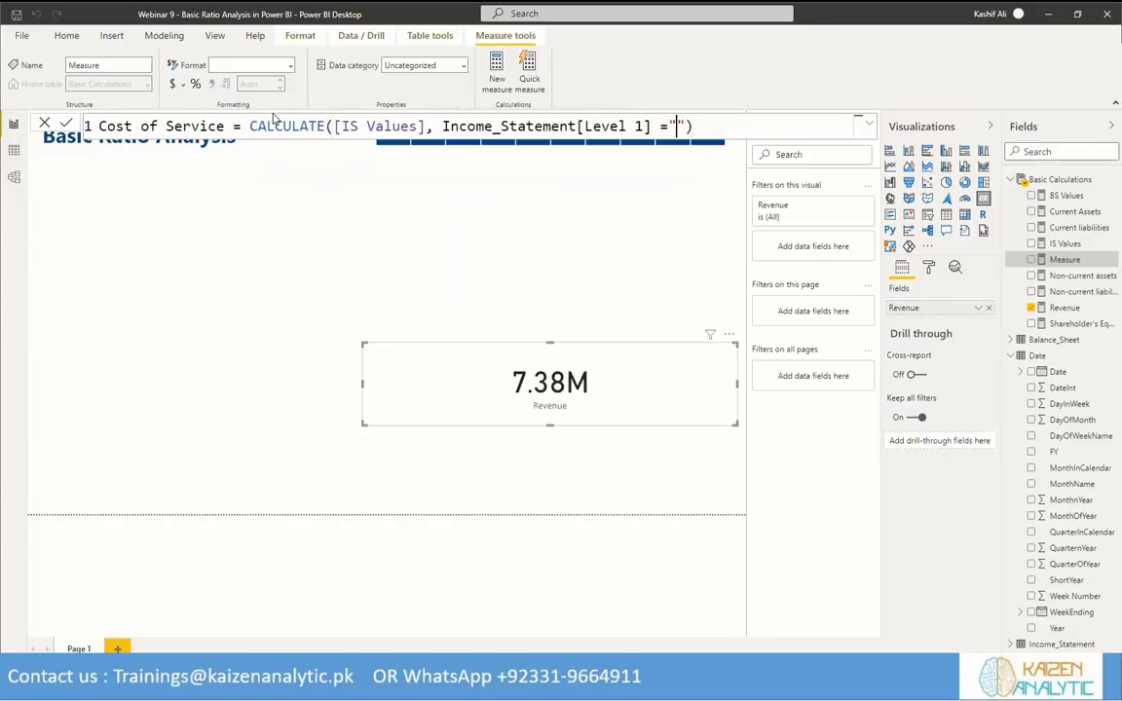
{"action": "type", "text": "Service Cost"}
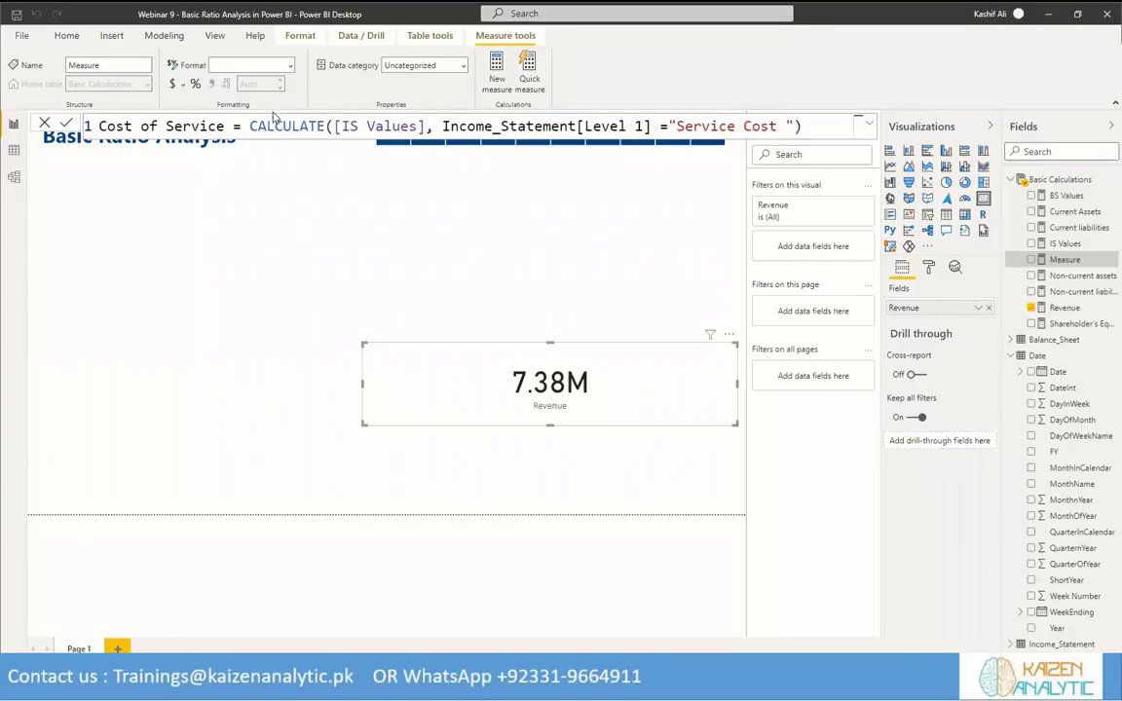
{"action": "key", "text": "BackSpace"}
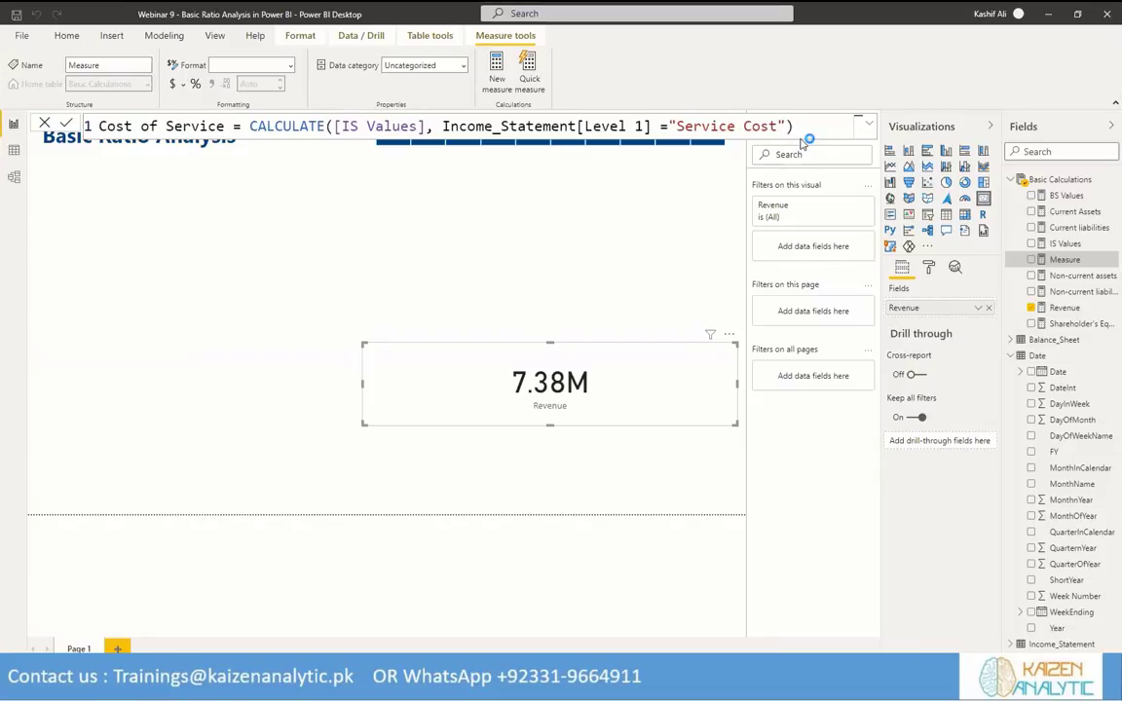
{"action": "left_click", "coordinate": [707, 153]}
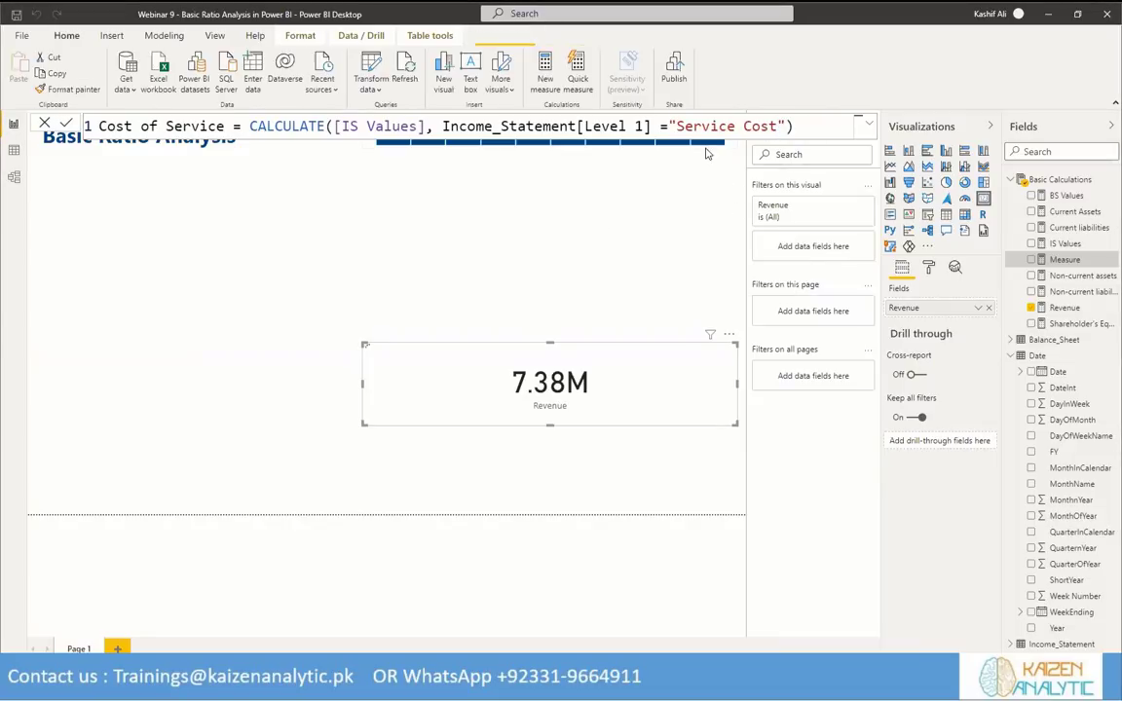
{"action": "left_click", "coordinate": [775, 130]}
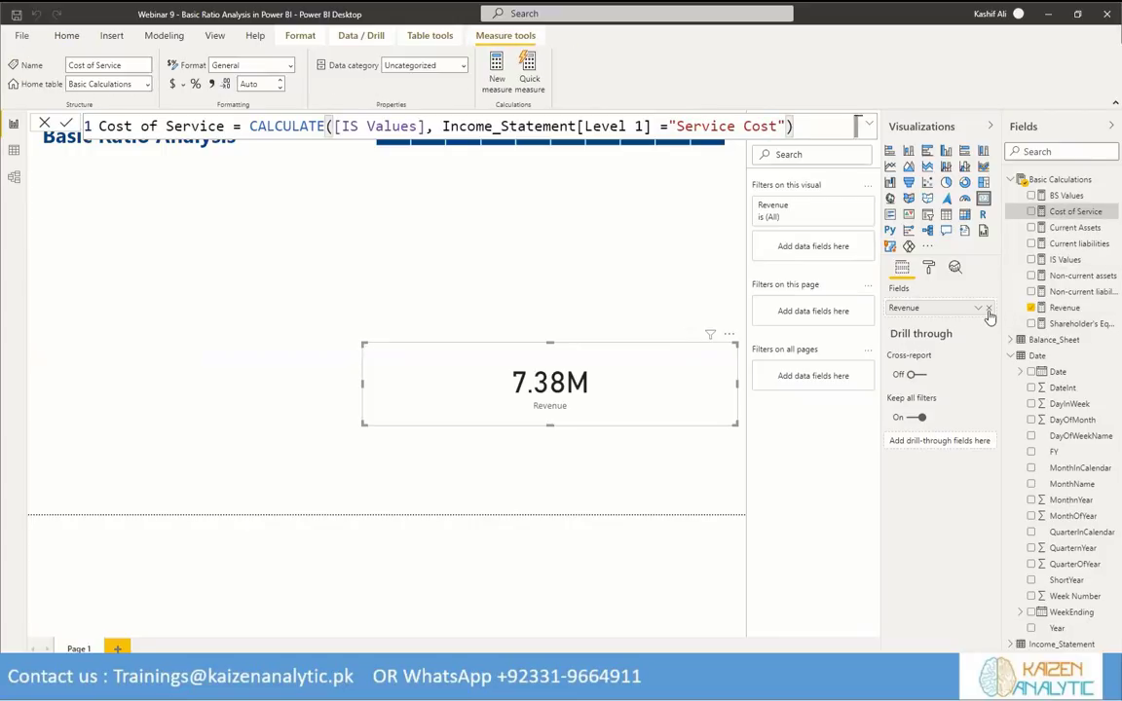
Replace Revenue with the Cost of Service measure in the card.
{"action": "left_click", "coordinate": [1032, 308]}
{"action": "left_click", "coordinate": [1033, 213]}
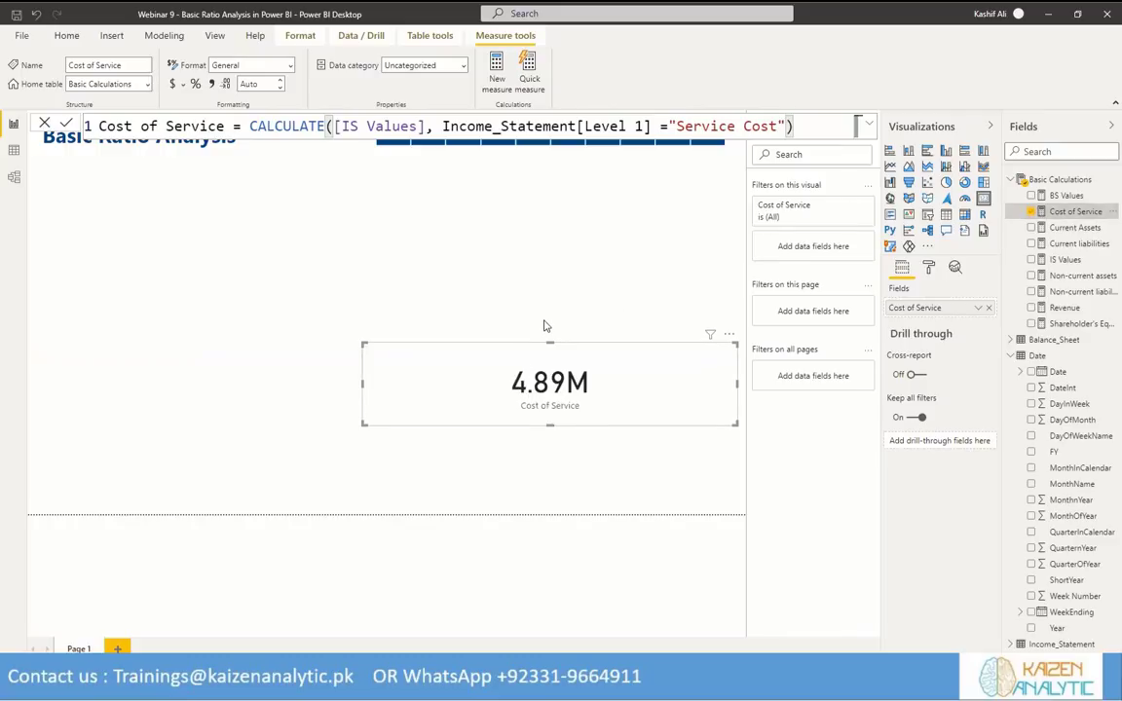
Switch to the Excel database workbook, copy the "Operating Expense" label from Level 1, and return to Power BI.
{"action": "mouse_move", "coordinate": [440, 686]}
{"action": "left_click", "coordinate": [362, 584]}
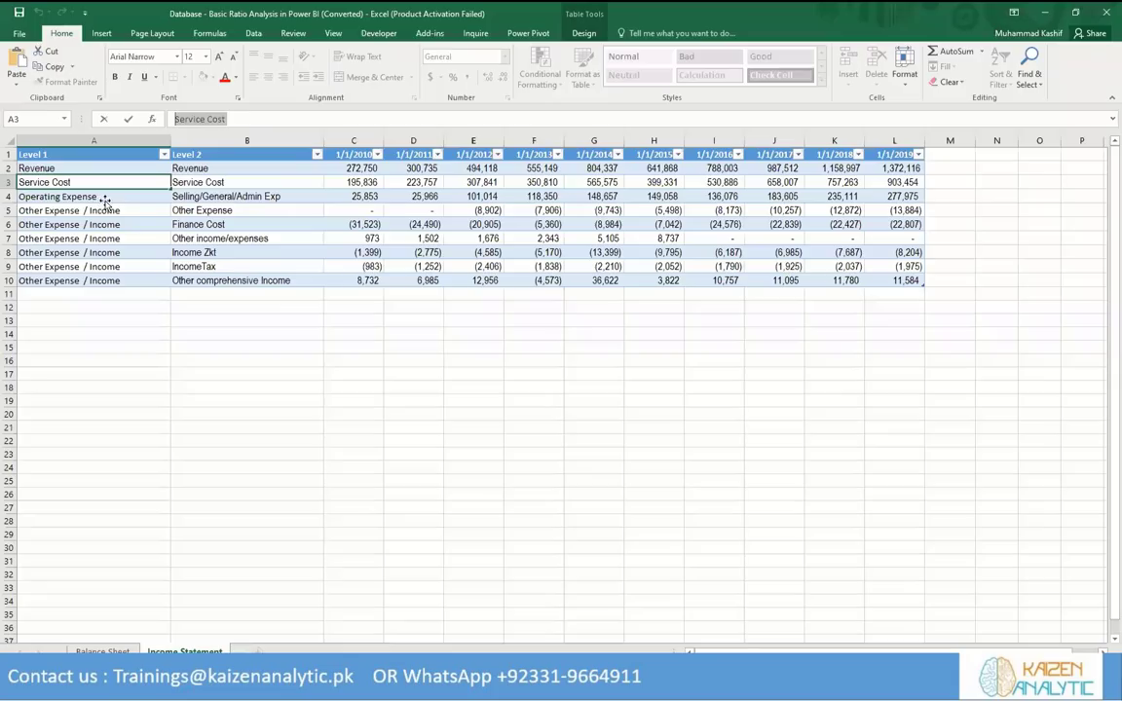
{"action": "left_click", "coordinate": [105, 198]}
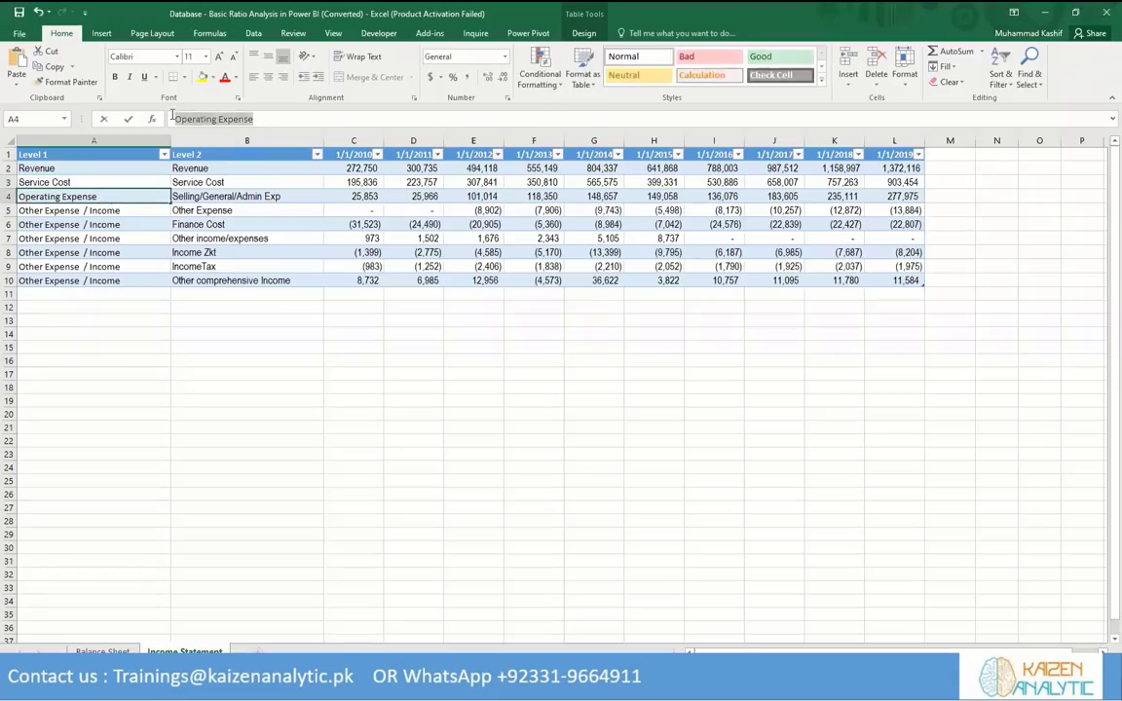
{"action": "left_click", "coordinate": [1047, 11]}
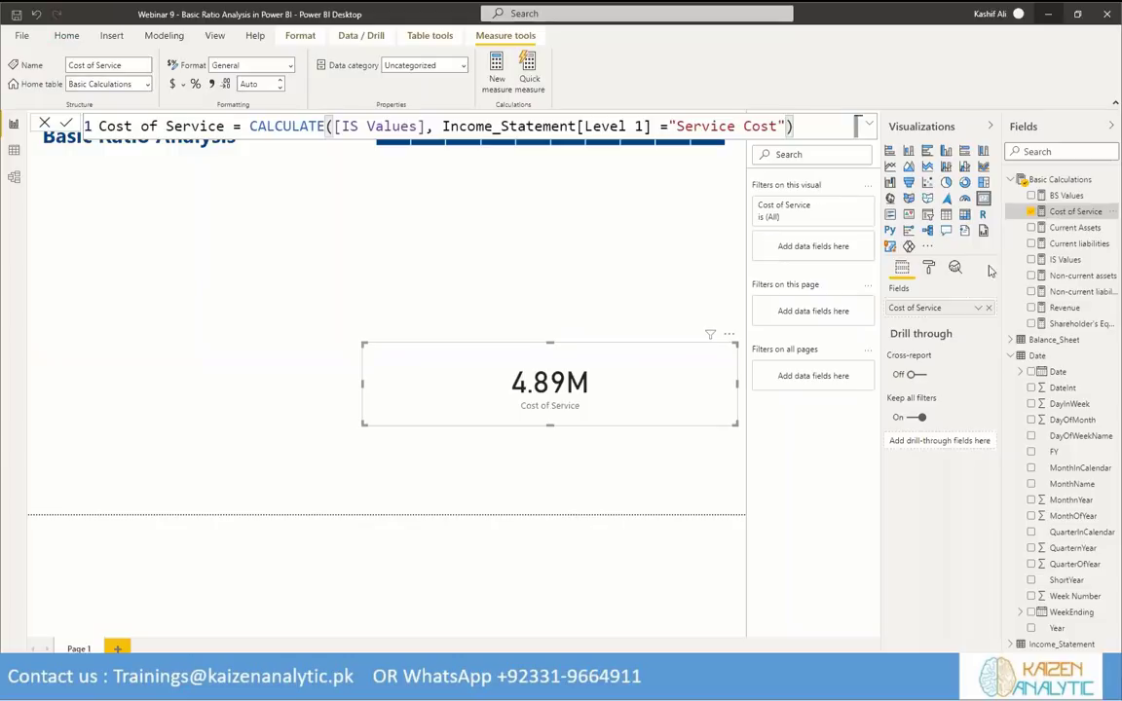
Start an Operating Expenses measure in Basic Calculations using CALCULATE with [IS Values] as the expression and begin a Level column filter.
{"action": "right_click", "coordinate": [1107, 185]}
{"action": "left_click", "coordinate": [1069, 188]}
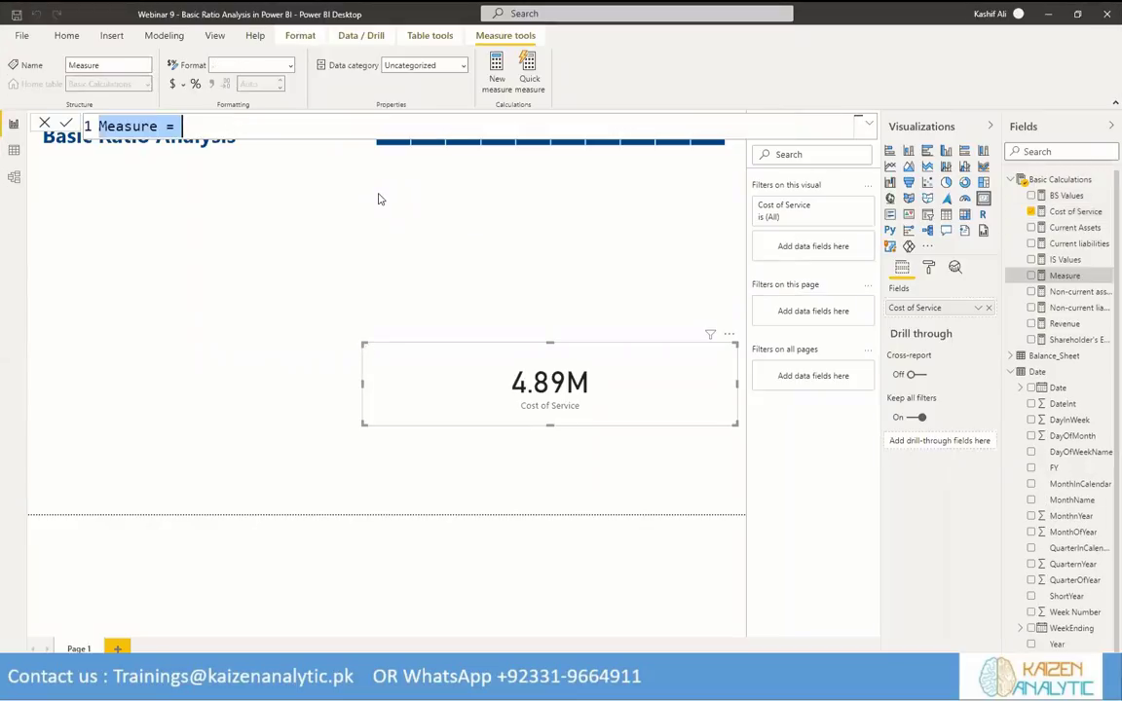
{"action": "type", "text": "Operating "}
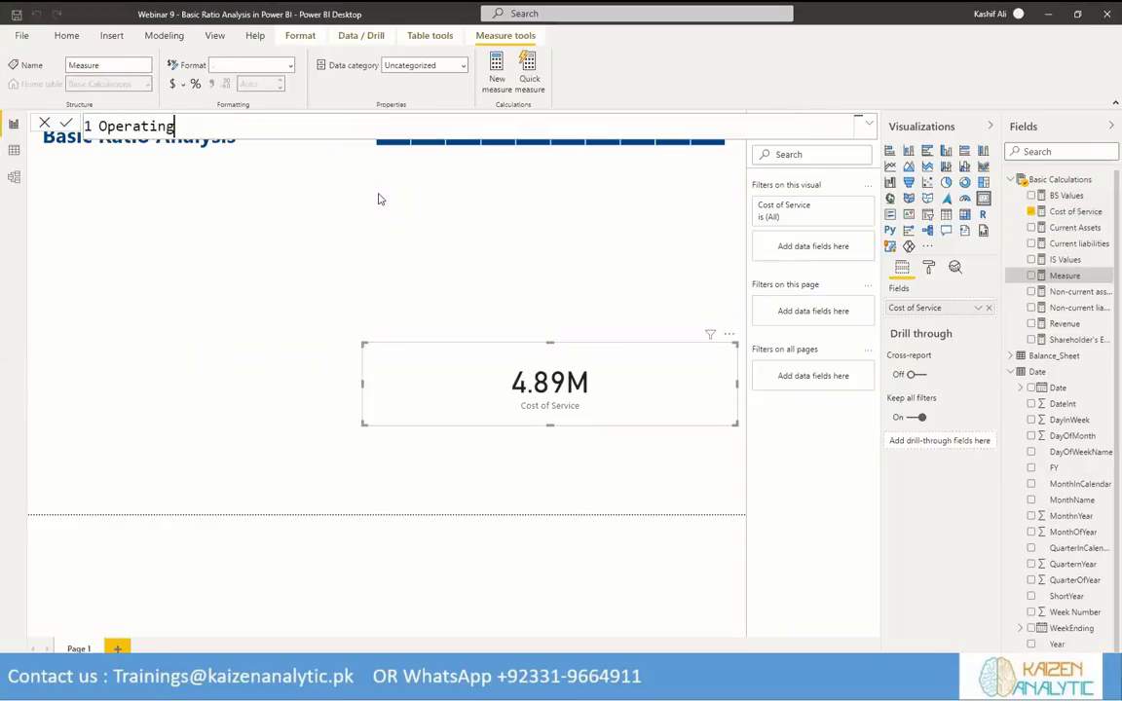
{"action": "type", "text": "Expenses = Ca"}
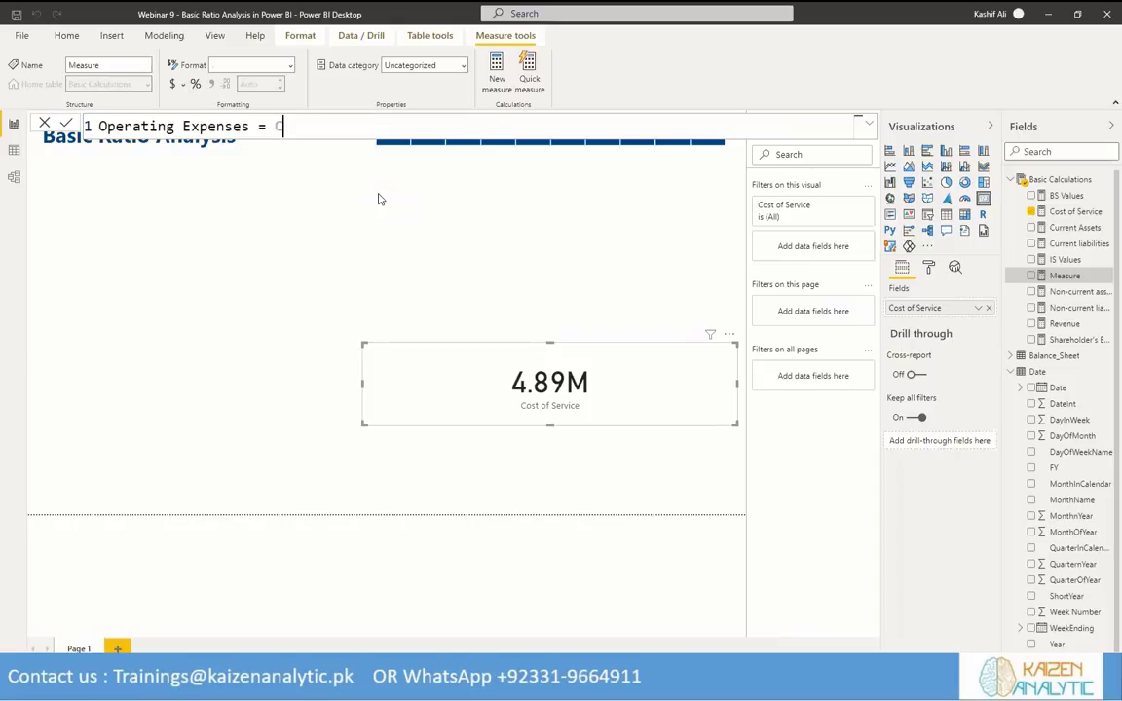
{"action": "key", "text": "Tab"}
{"action": "type", "text": "[IS"}
{"action": "key", "text": "Tab"}
{"action": "type", "text": ", Leve"}
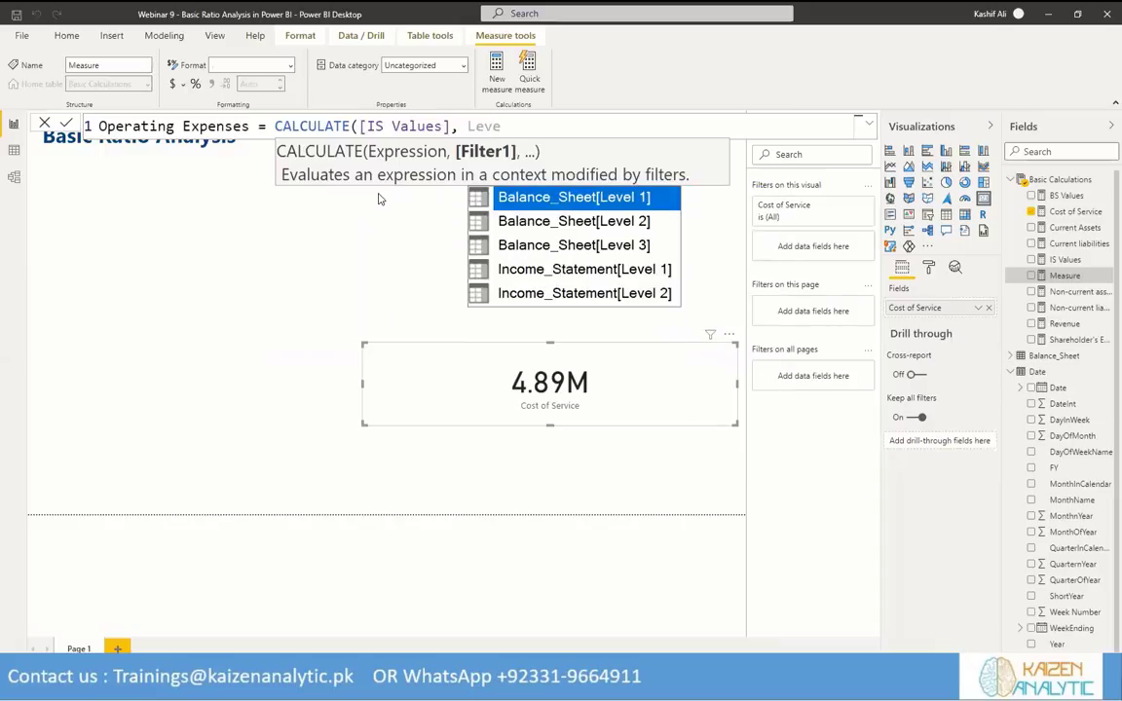
Complete the Operating Expenses measure with the filter Income_Statement[Level 1] = "Operating Expense" and show it in the card instead of Cost of Service.
{"action": "key", "text": "Down"}
{"action": "key", "text": "Down"}
{"action": "key", "text": "Down"}
{"action": "key", "text": "Tab"}
{"action": "type", "text": "= "}
{"action": "type", "text": "\"\")"}
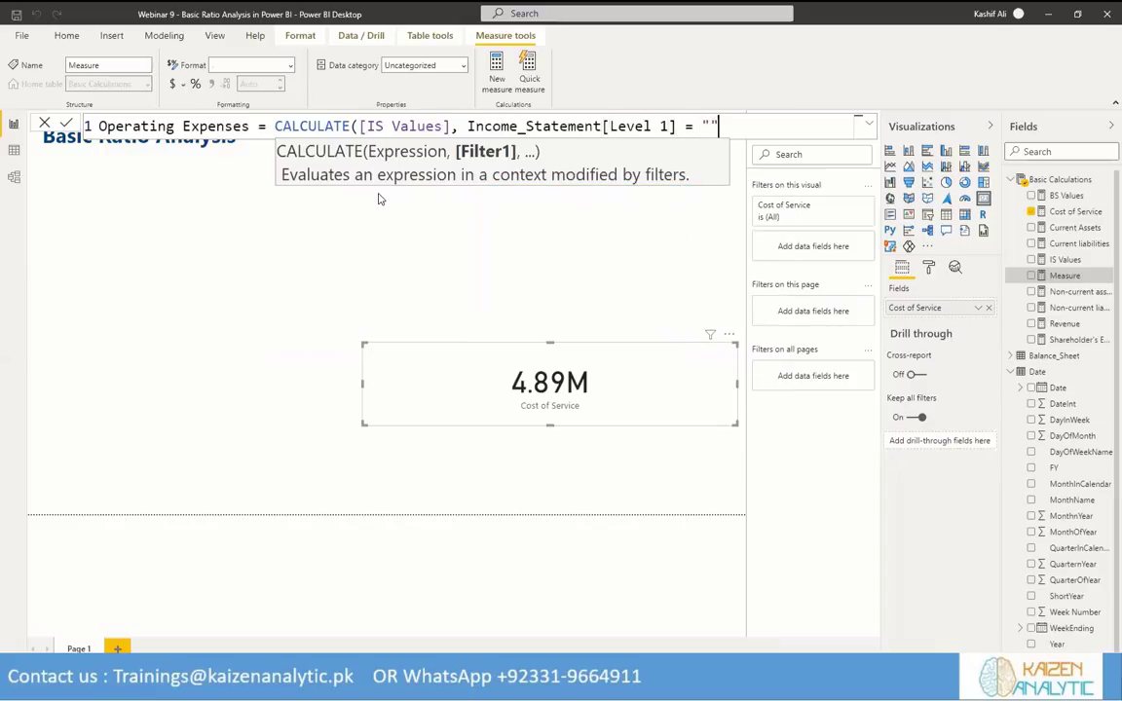
{"action": "key", "text": "Left"}
{"action": "key", "text": "Left"}
{"action": "type", "text": "Operating Expense"}
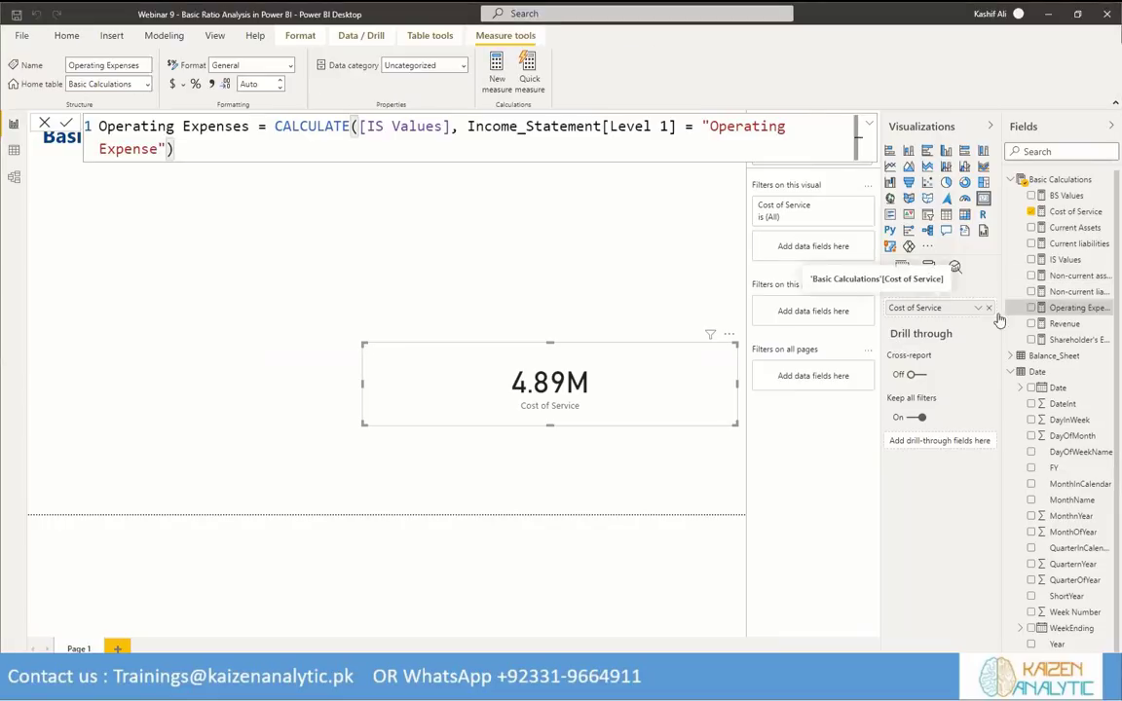
{"action": "left_click", "coordinate": [1032, 308]}
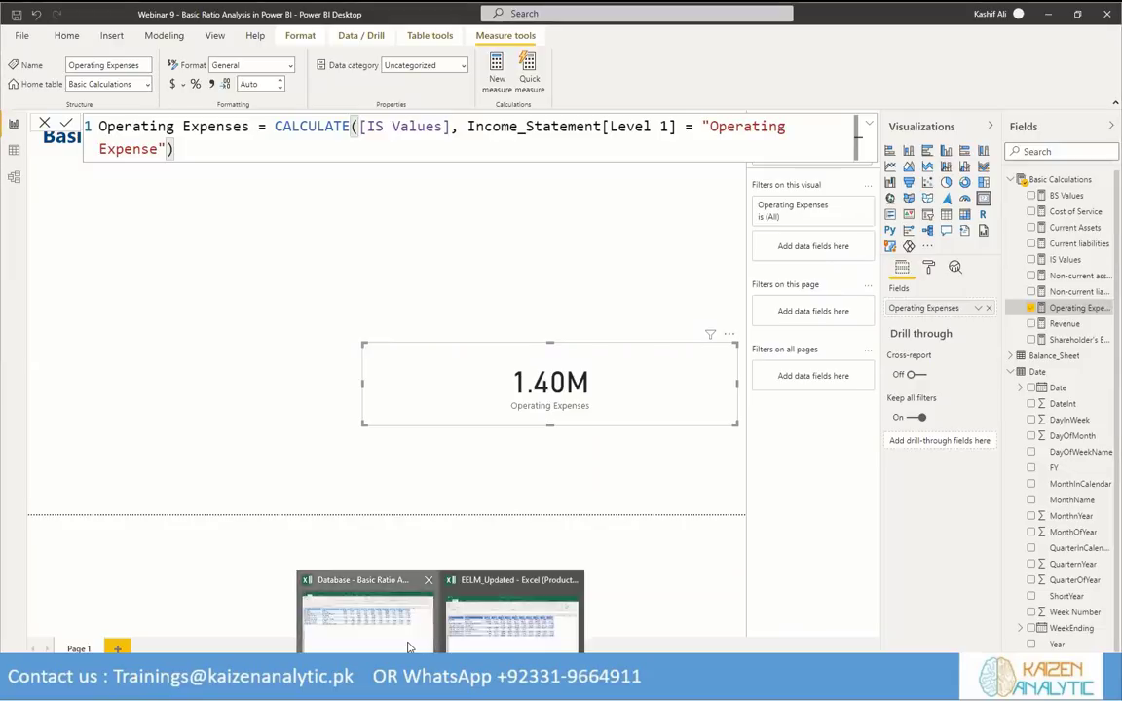
Switch to the Excel database workbook, copy the "Other Expense / Income" label from Level 1, and return to Power BI.
{"action": "key", "text": "alt+Tab"}
{"action": "key", "text": "Down"}
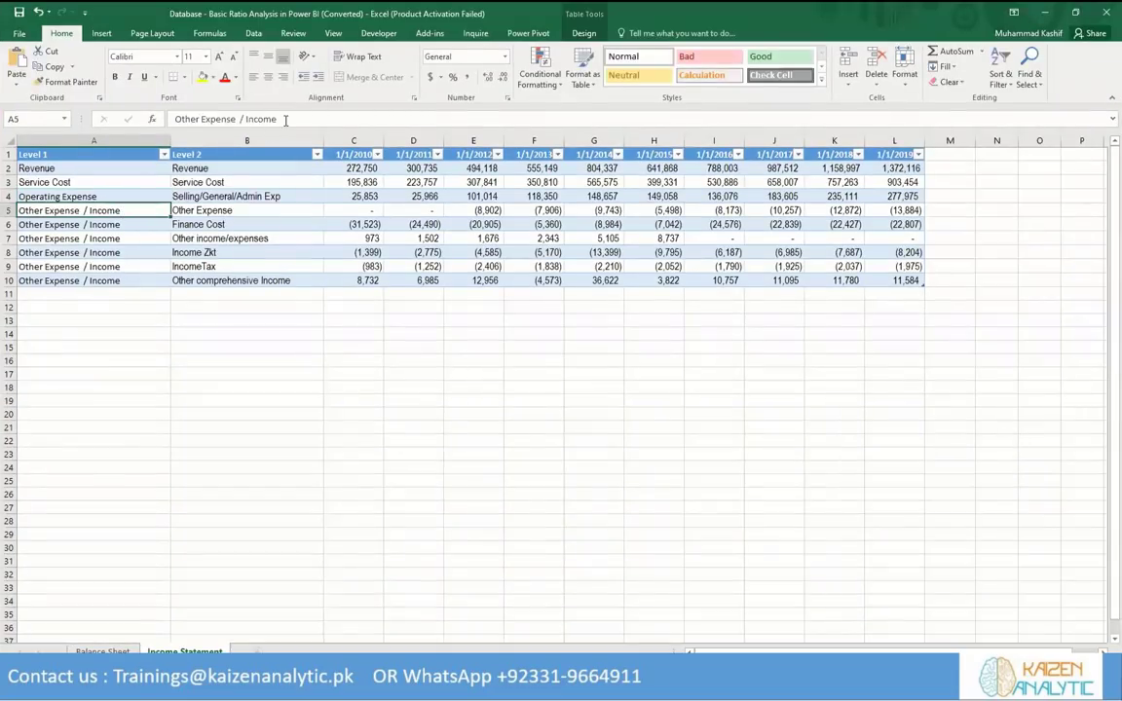
{"action": "left_click_drag", "start_coordinate": [286, 119], "coordinate": [171, 119]}
{"action": "key", "text": "ctrl+c"}
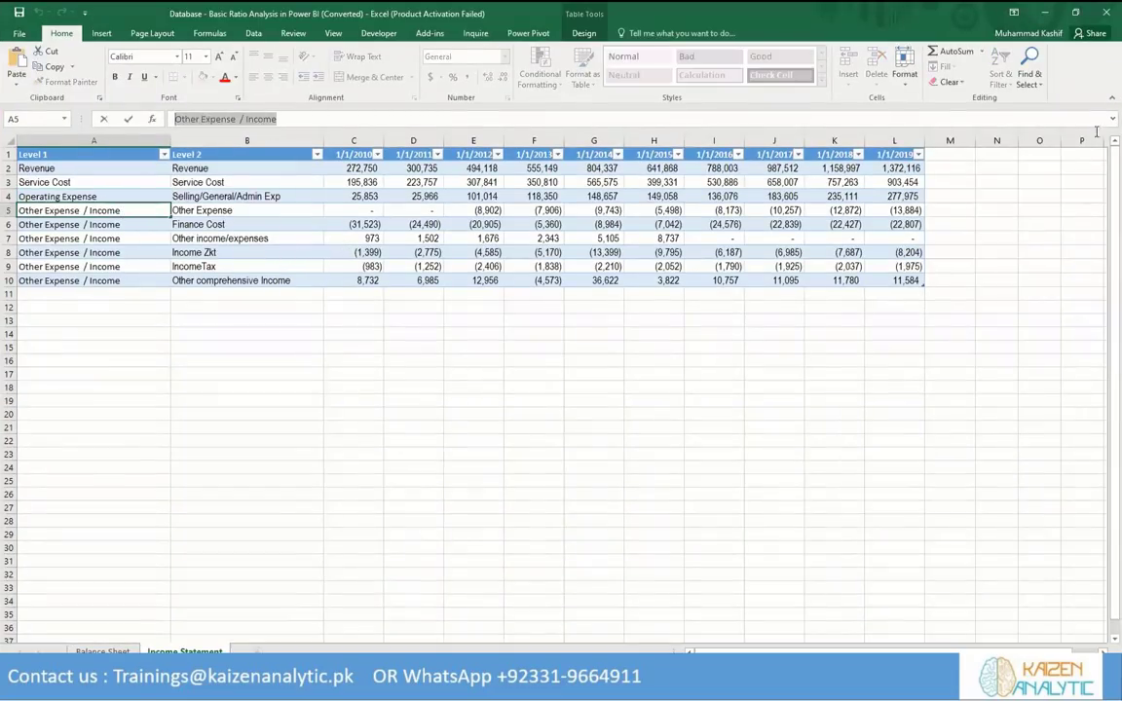
{"action": "key", "text": "alt+Tab"}
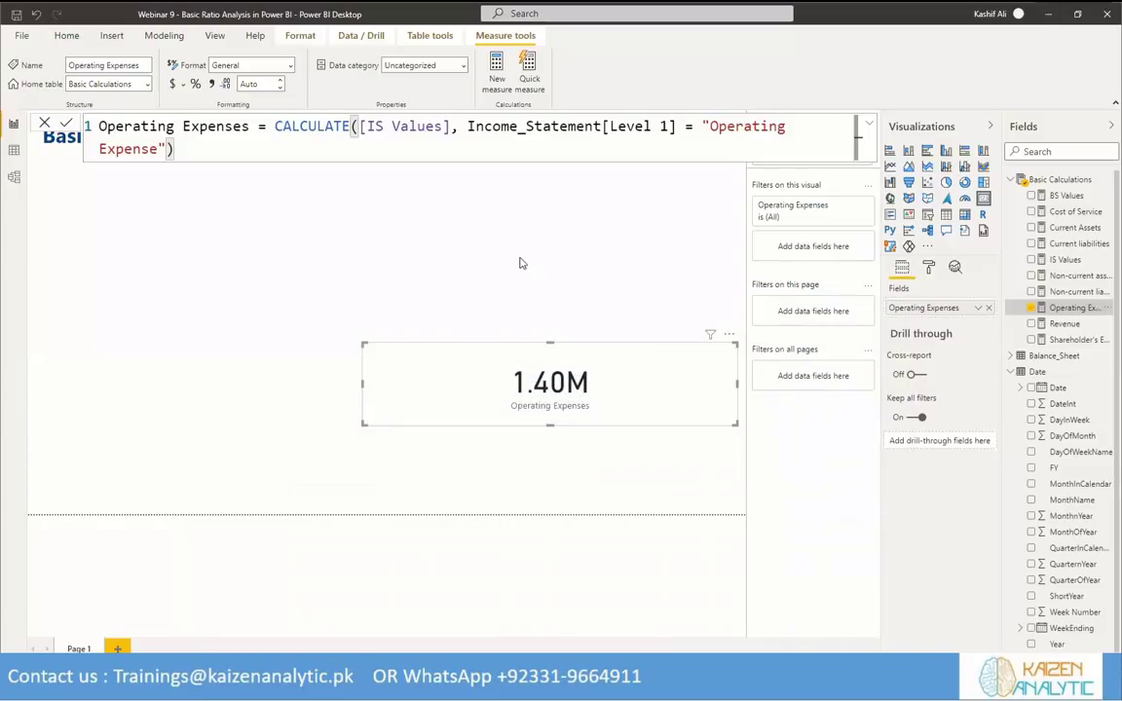
Create a new measure in Basic Calculations named Other Exp / Inc and begin its formula.
{"action": "left_click", "coordinate": [1108, 182]}
{"action": "left_click", "coordinate": [557, 138]}
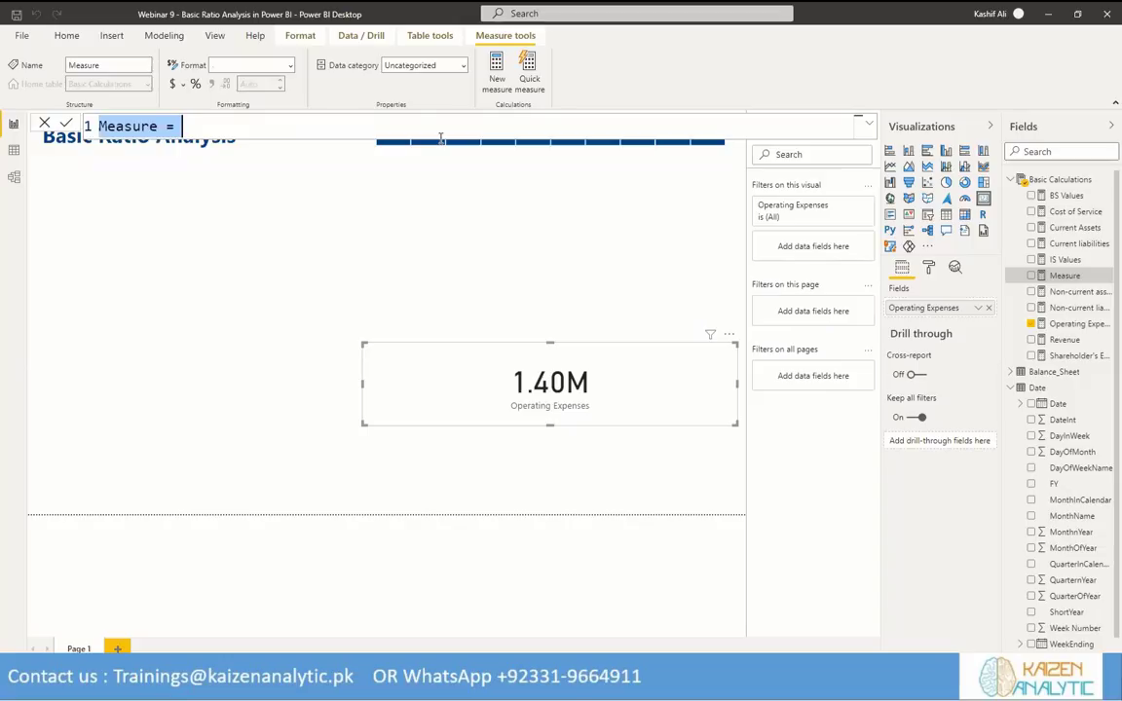
{"action": "type", "text": "Other Exp"}
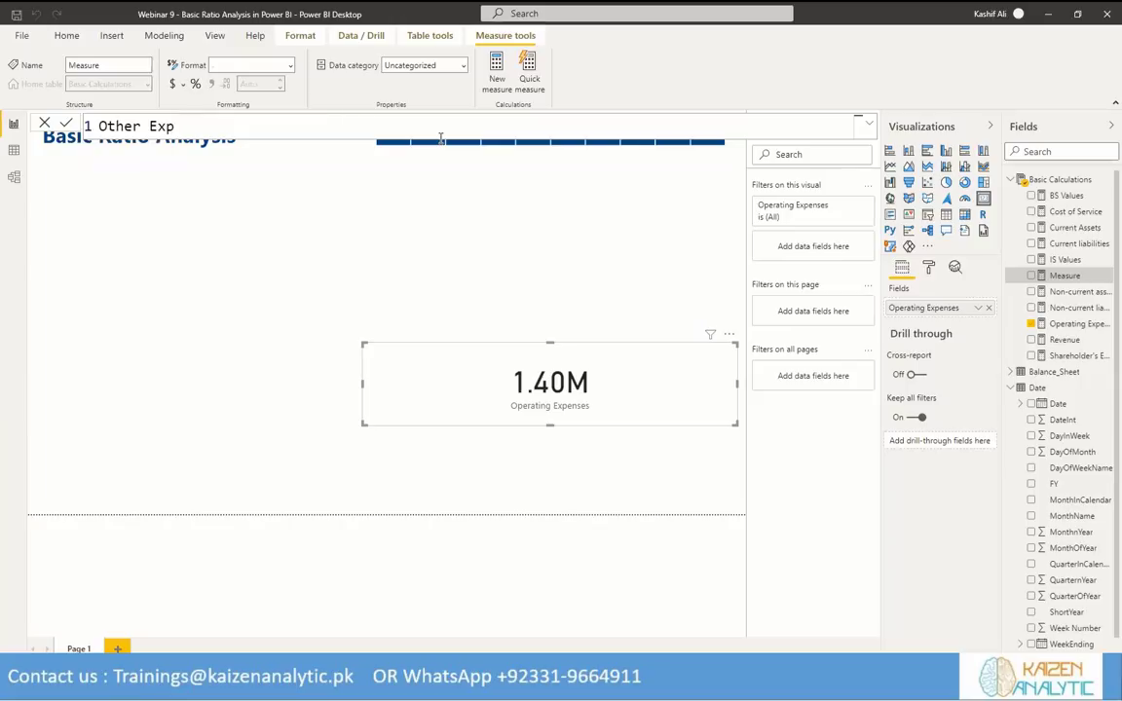
{"action": "type", "text": "Ince"}
{"action": "key", "text": "Left"}
{"action": "type", "text": "/"}
{"action": "key", "text": "Right"}
{"action": "key", "text": "Right"}
{"action": "key", "text": "Right"}
{"action": "key", "text": "Right"}
{"action": "key", "text": "BackSpace"}
{"action": "type", "text": "= ca"}
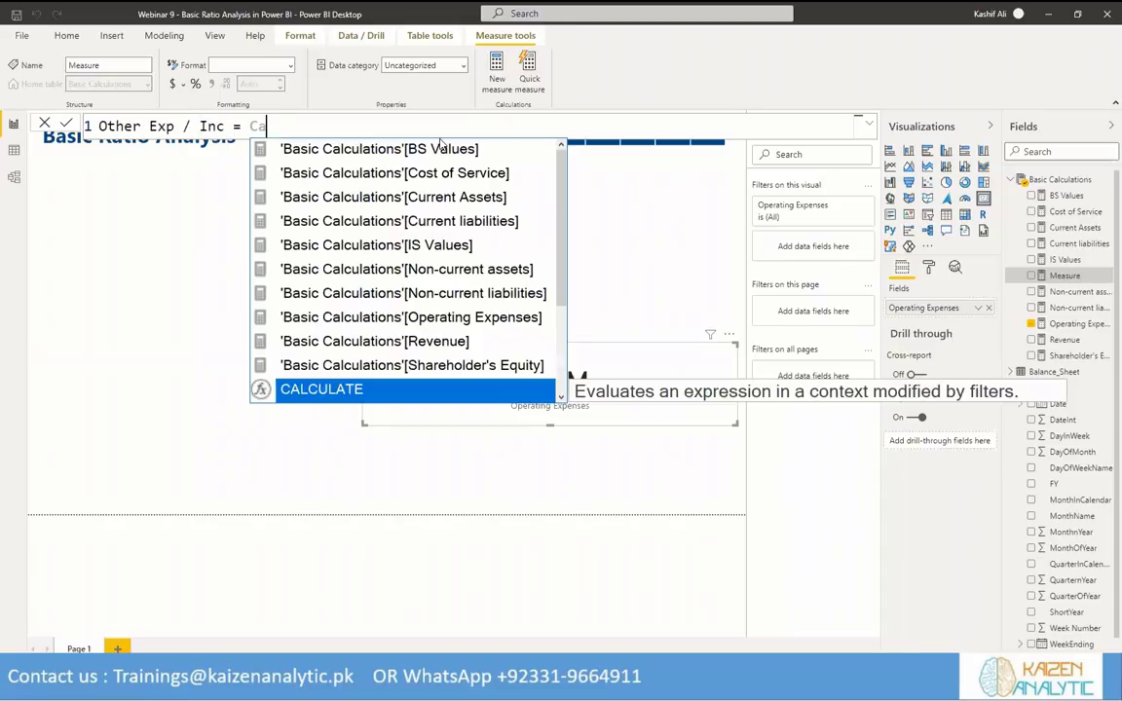
Build the Other Exp / Inc formula as CALCULATE of [IS Values] with Income_Statement[Level 1] as the filter column.
{"action": "key", "text": "Tab"}
{"action": "type", "text": "IS"}
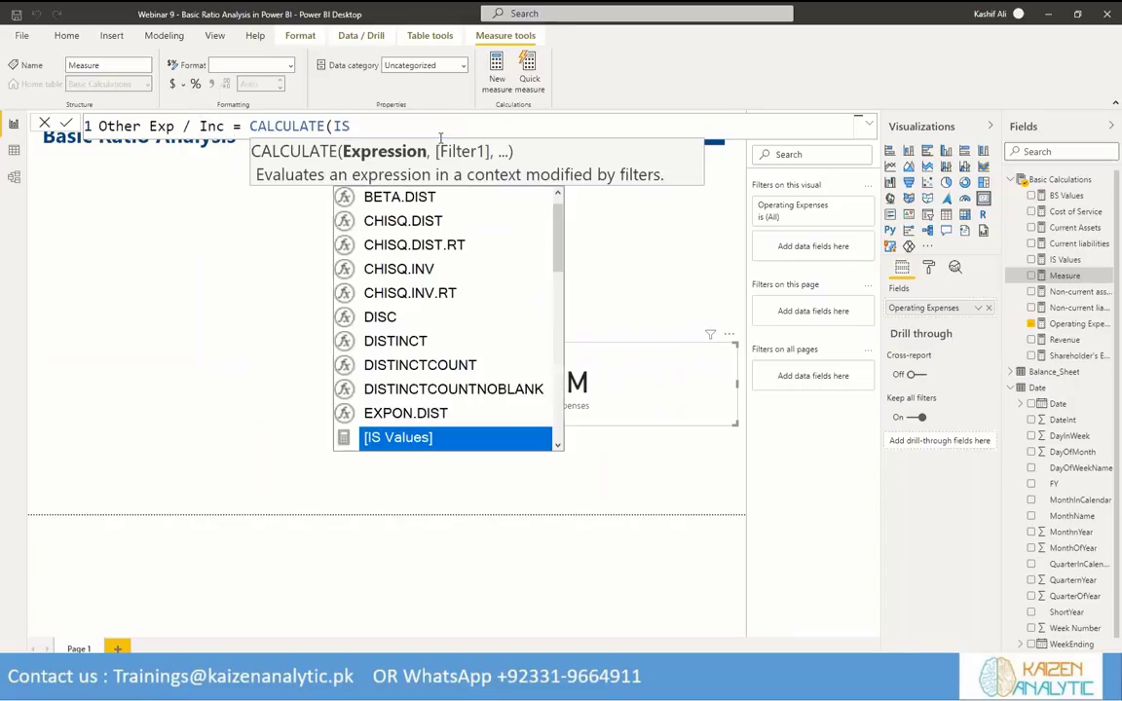
{"action": "key", "text": "Tab"}
{"action": "type", "text": ", "}
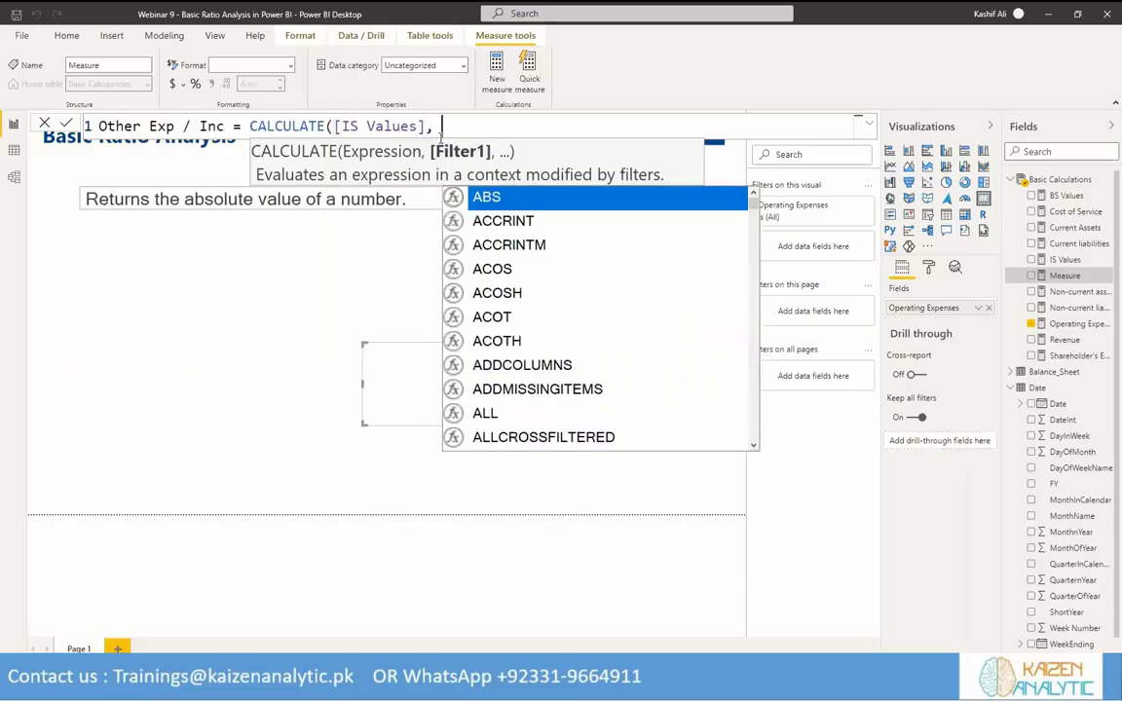
{"action": "type", "text": "Lev"}
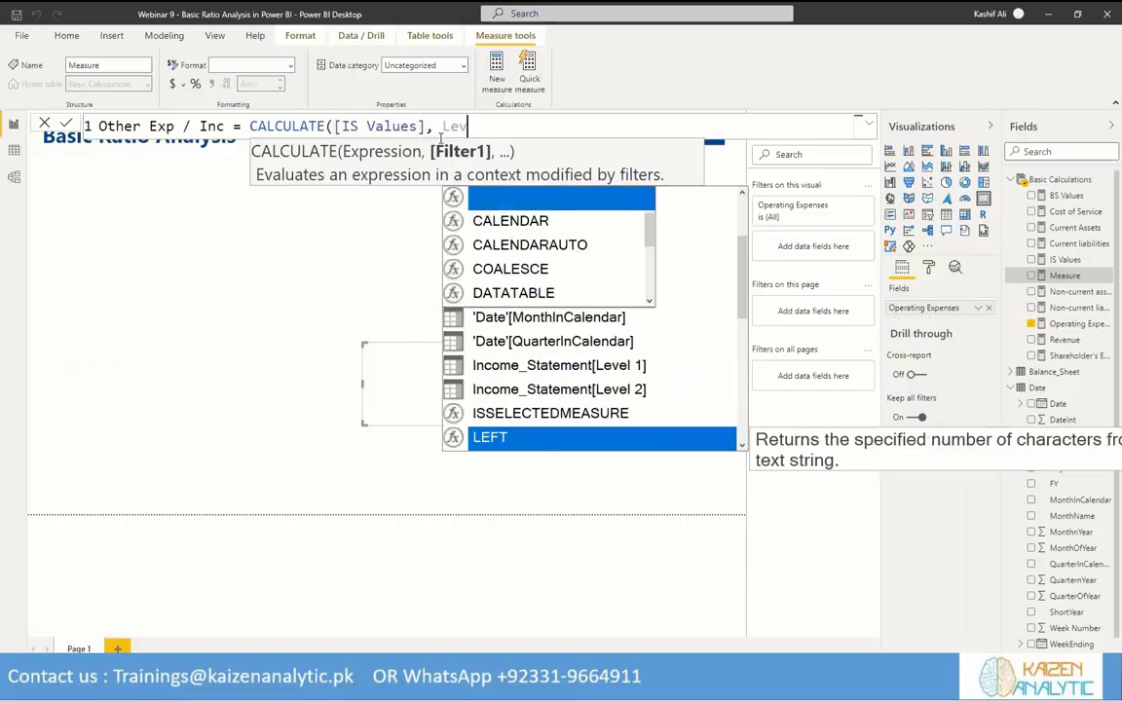
{"action": "key", "text": "Down"}
{"action": "key", "text": "Down"}
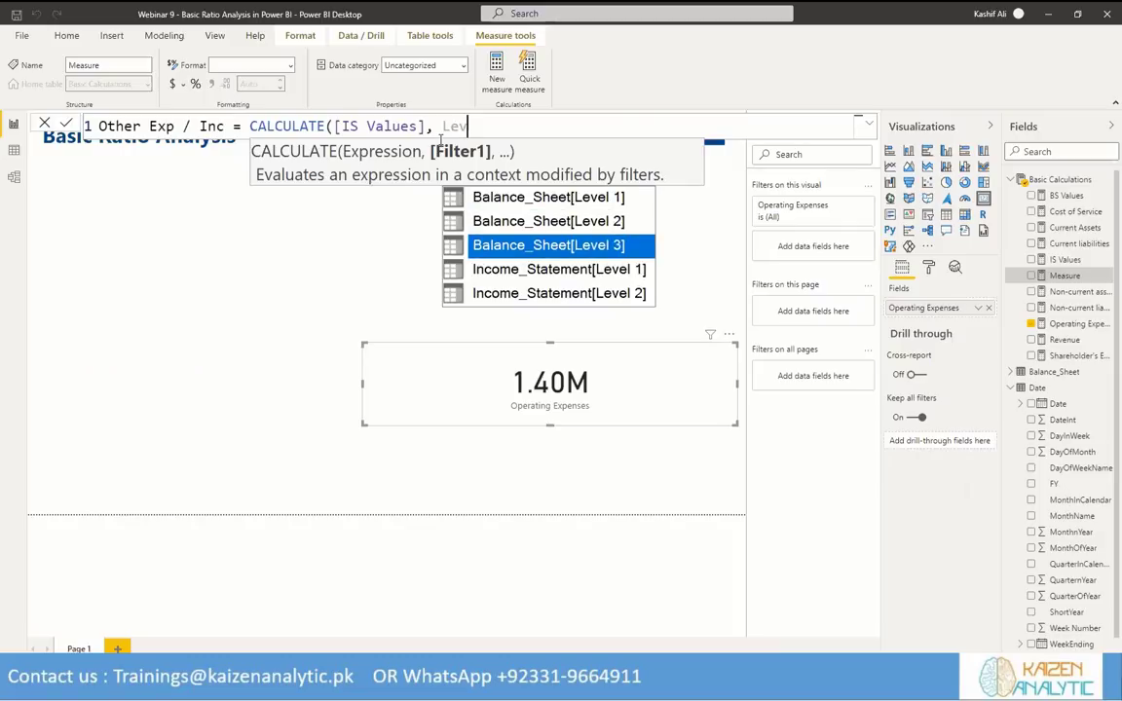
{"action": "key", "text": "Down"}
{"action": "key", "text": "Tab"}
Set the filter value to the copied "Other Expense / Income" label, close the CALCULATE formula, and commit the measure.
{"action": "type", "text": "="}
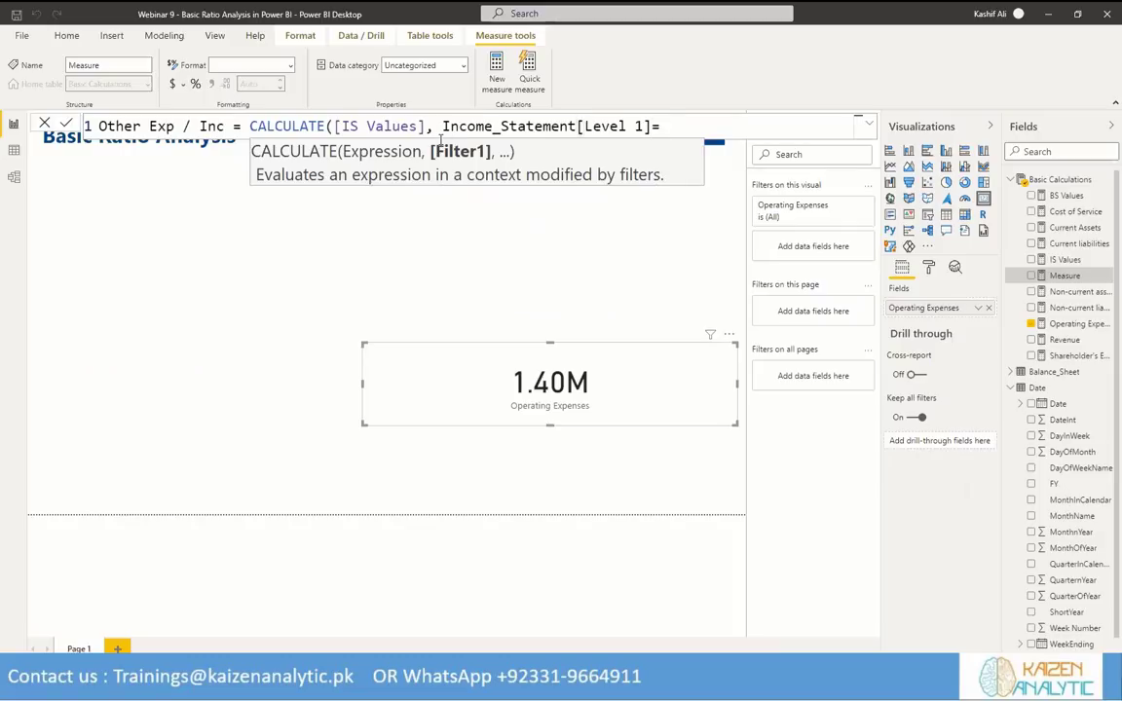
{"action": "type", "text": "\"\")"}
{"action": "key", "text": "Left"}
{"action": "key", "text": "Left"}
{"action": "key", "text": "ctrl+v"}
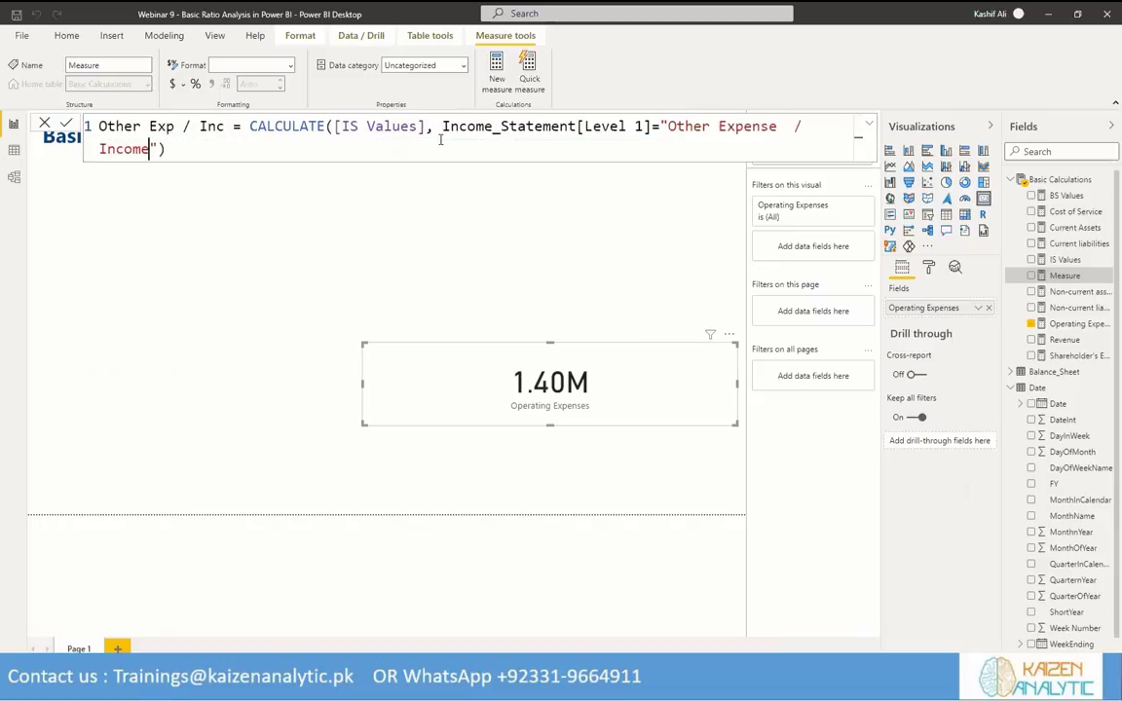
{"action": "left_click", "coordinate": [68, 125]}
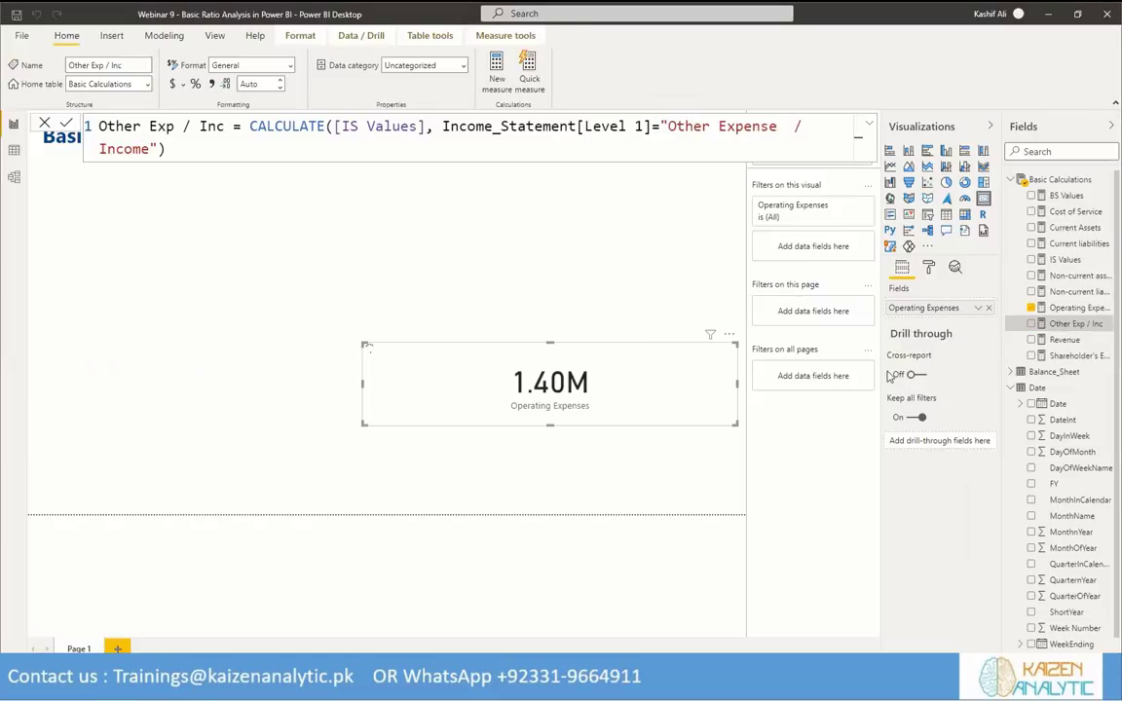
Replace Operating Expenses with the Other Exp / Inc measure in the card and leave the formula editor.
{"action": "left_click", "coordinate": [989, 308]}
{"action": "left_click", "coordinate": [1031, 323]}
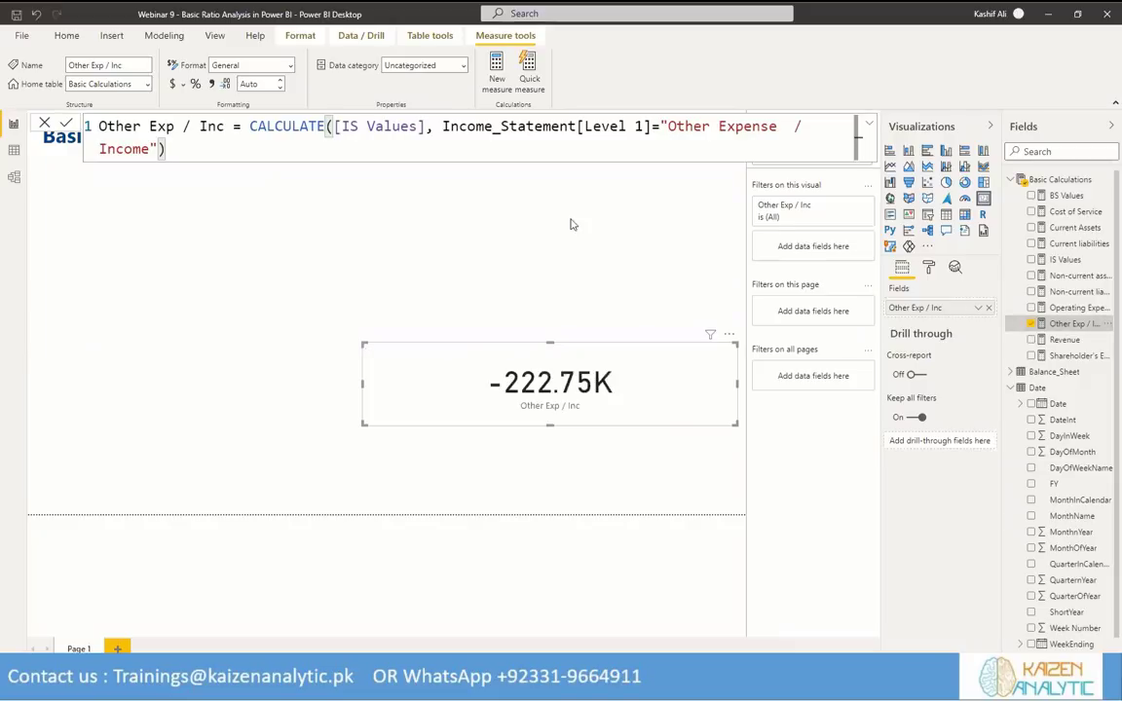
{"action": "left_click", "coordinate": [1030, 180]}
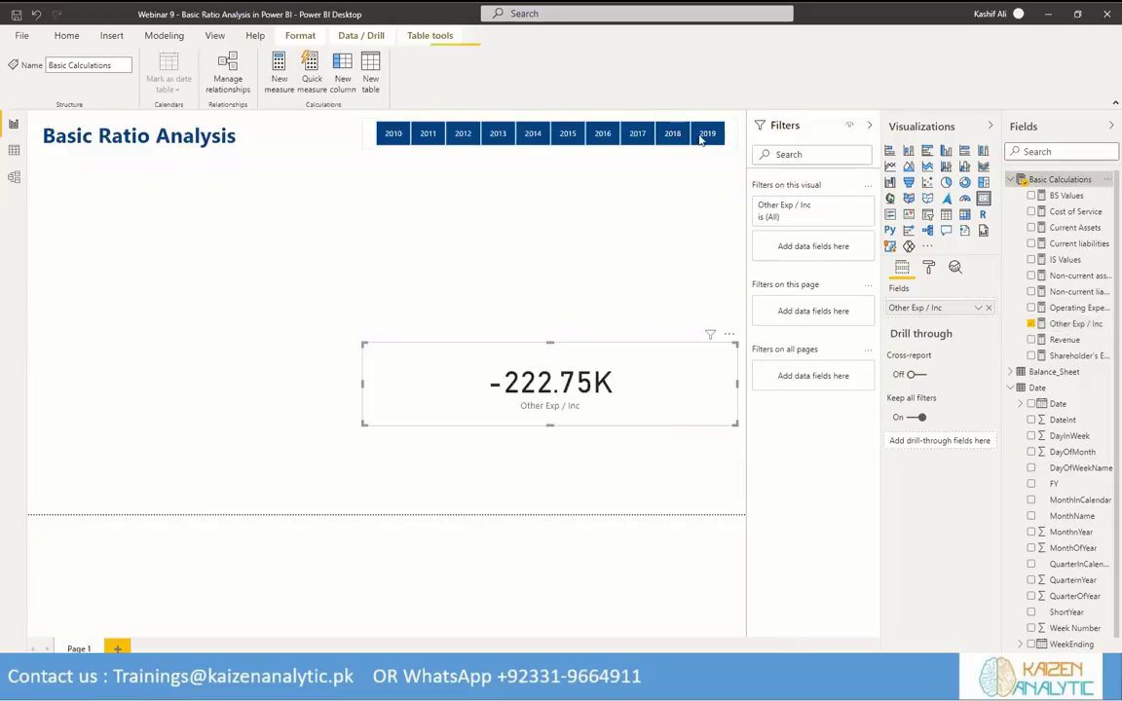
Check the Other Exp / Inc card for individual years between 2011 and 2019 with the year slicer, and clear the year selection.
{"action": "left_click", "coordinate": [708, 133]}
{"action": "left_click", "coordinate": [671, 133]}
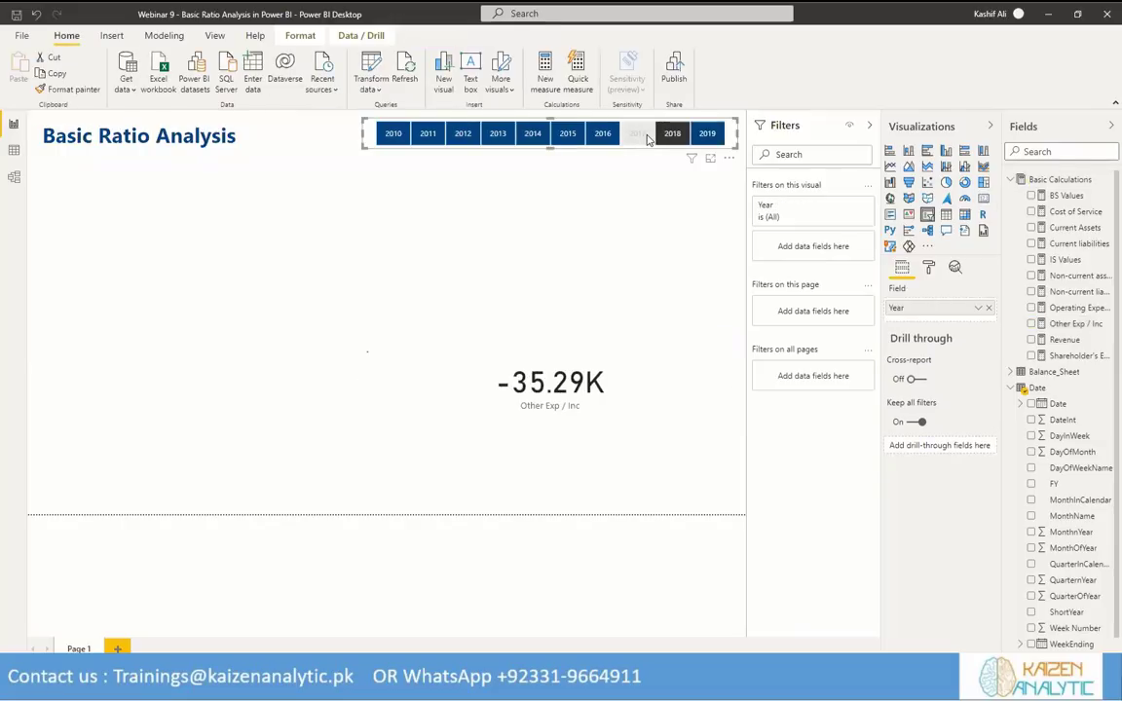
{"action": "left_click", "coordinate": [602, 134]}
{"action": "left_click", "coordinate": [569, 141]}
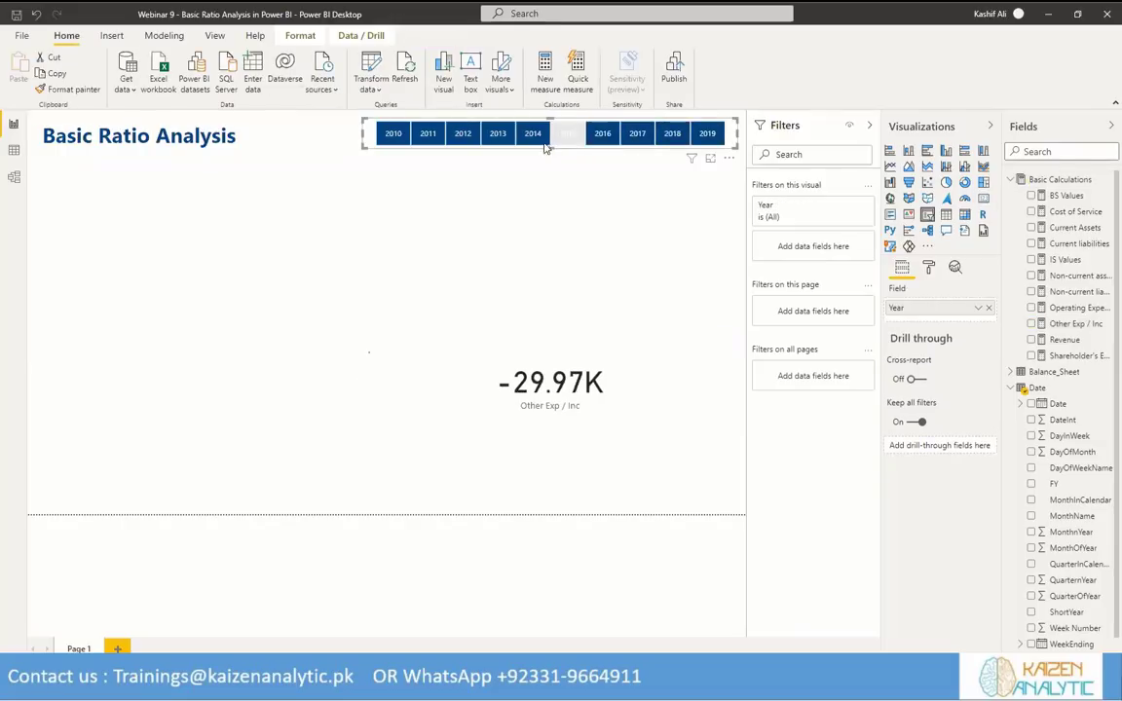
{"action": "left_click", "coordinate": [529, 141]}
{"action": "left_click", "coordinate": [499, 140]}
{"action": "left_click", "coordinate": [456, 136]}
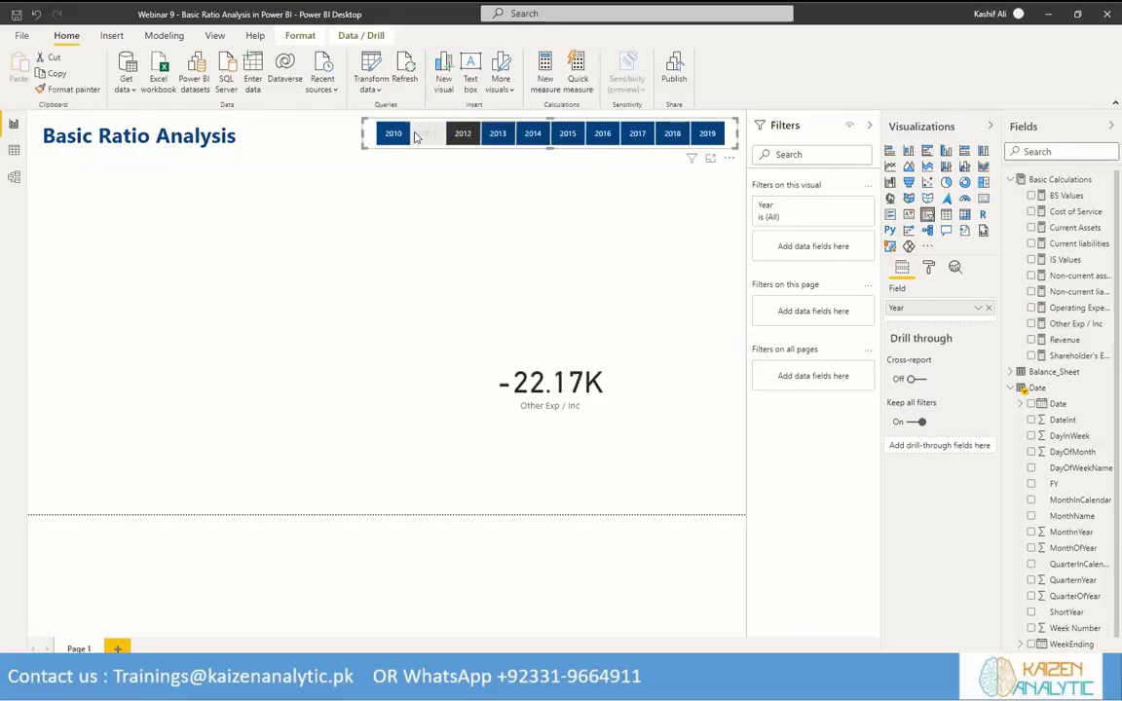
{"action": "left_click", "coordinate": [428, 134]}
{"action": "left_click", "coordinate": [527, 138]}
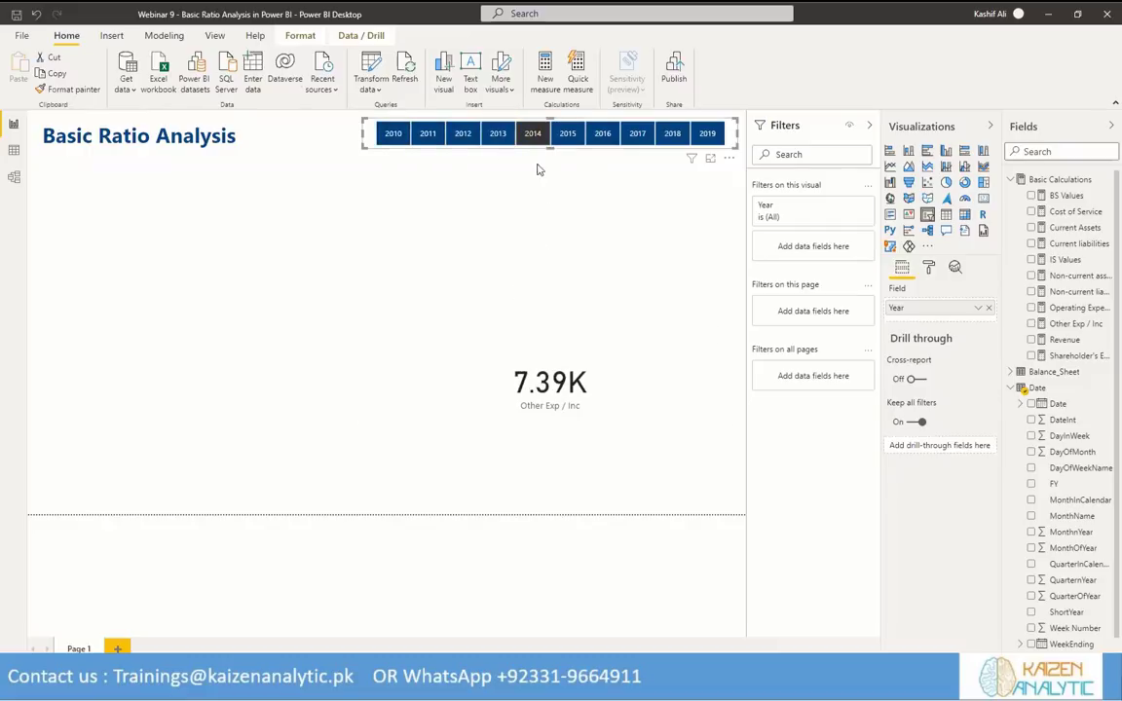
{"action": "left_click", "coordinate": [531, 136]}
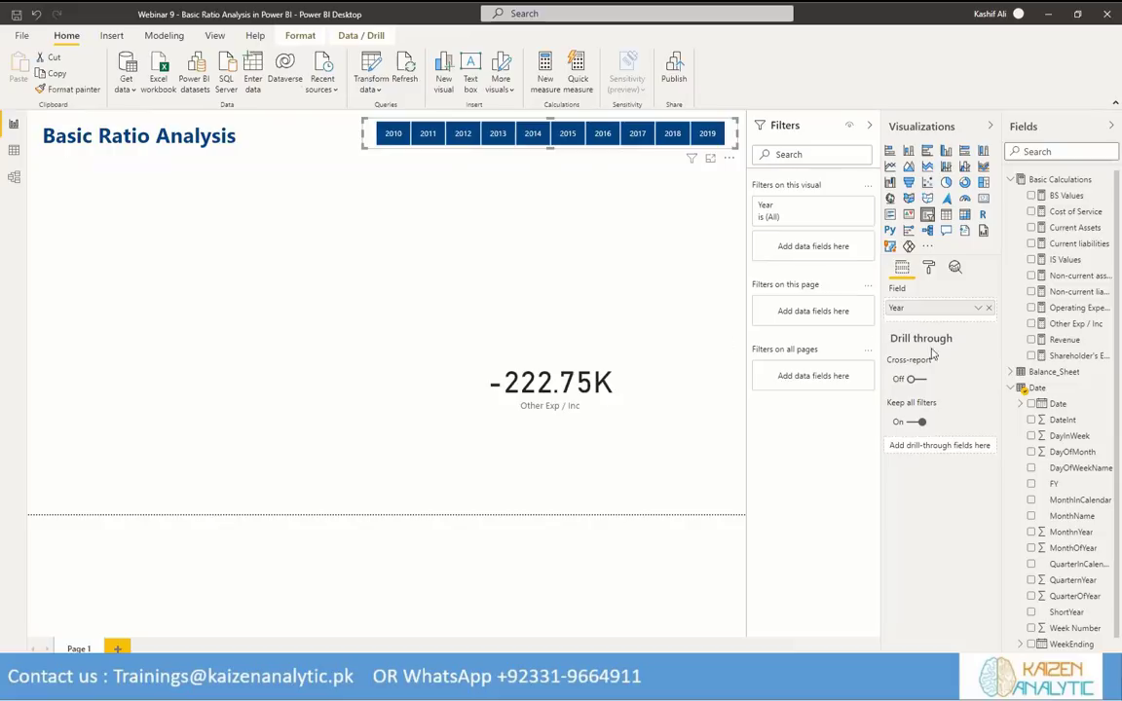
Collapse the Date and Basic Calculations tables in the field list and load a new empty table named Ratio Calculation.
{"action": "left_click", "coordinate": [1011, 387]}
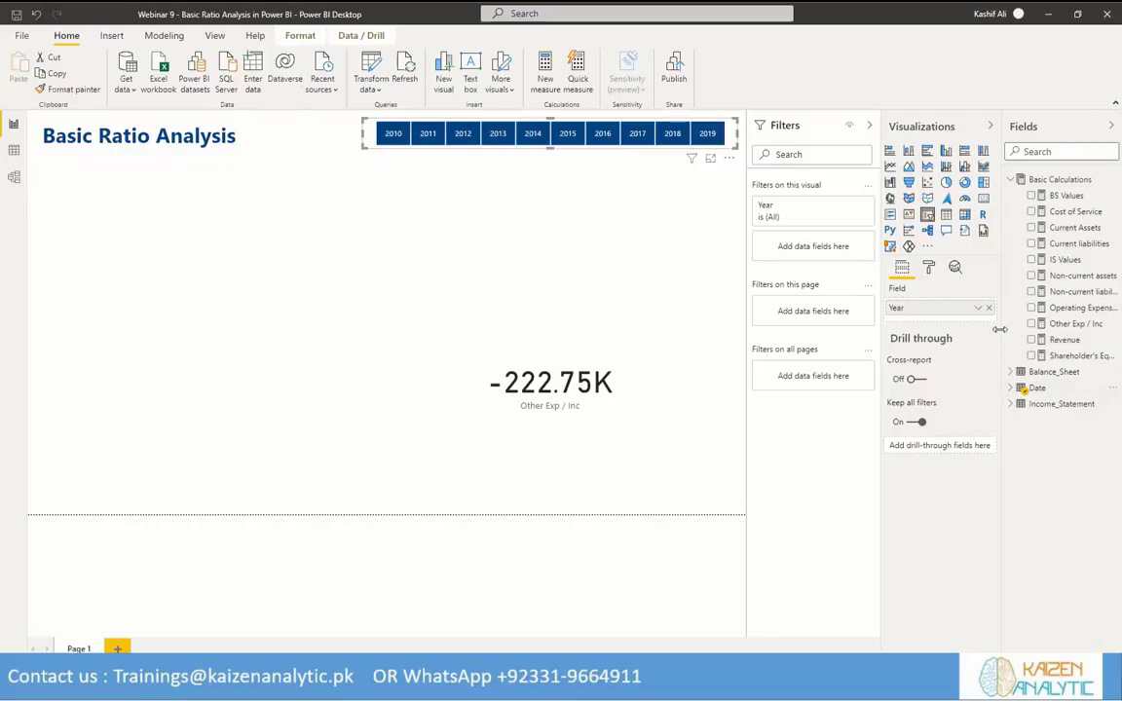
{"action": "left_click", "coordinate": [1011, 179]}
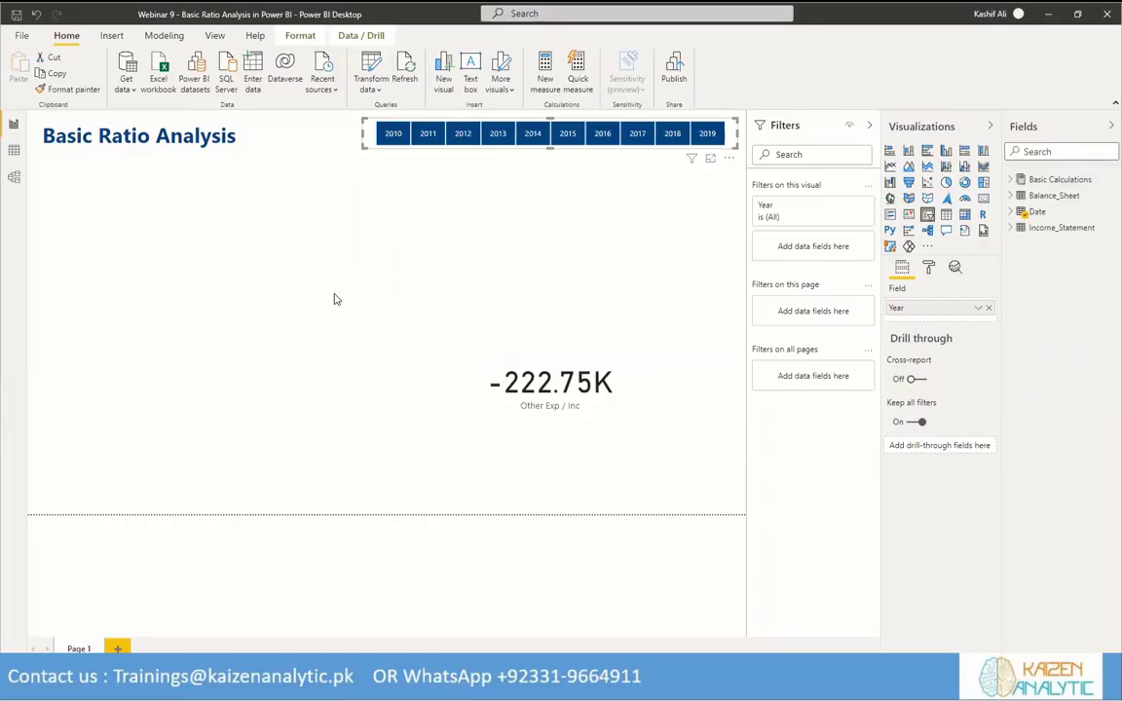
{"action": "left_click_drag", "start_coordinate": [376, 508], "coordinate": [321, 512]}
{"action": "type", "text": "Ratio Calculation"}
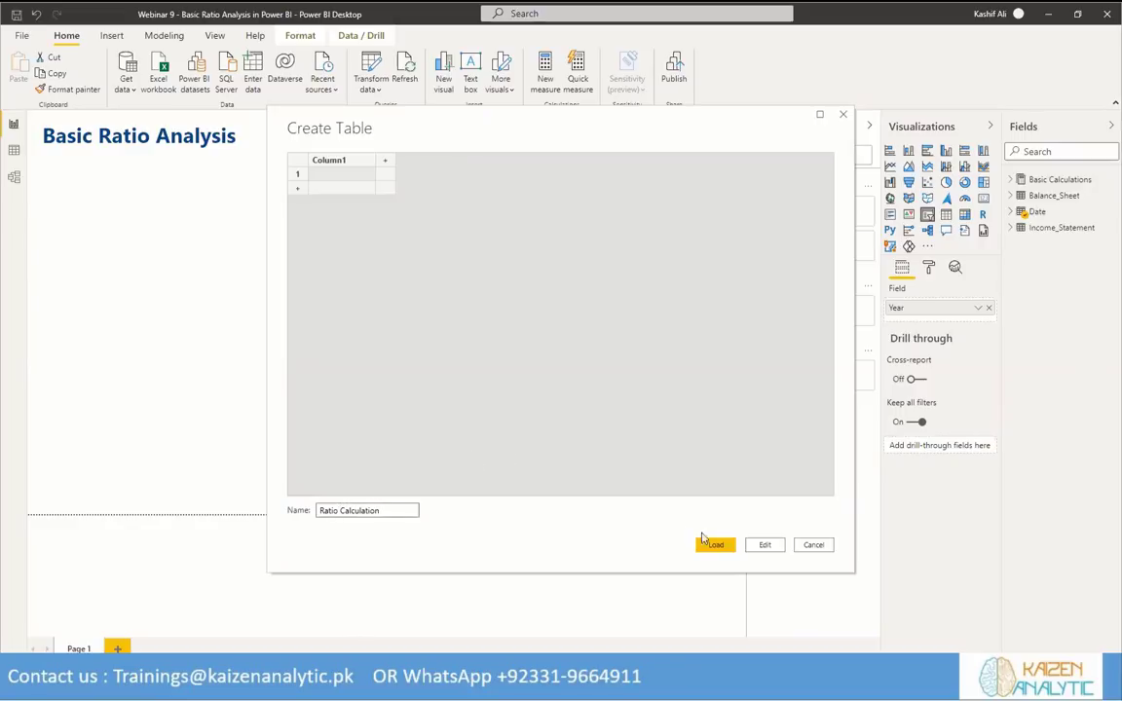
{"action": "left_click", "coordinate": [718, 544]}
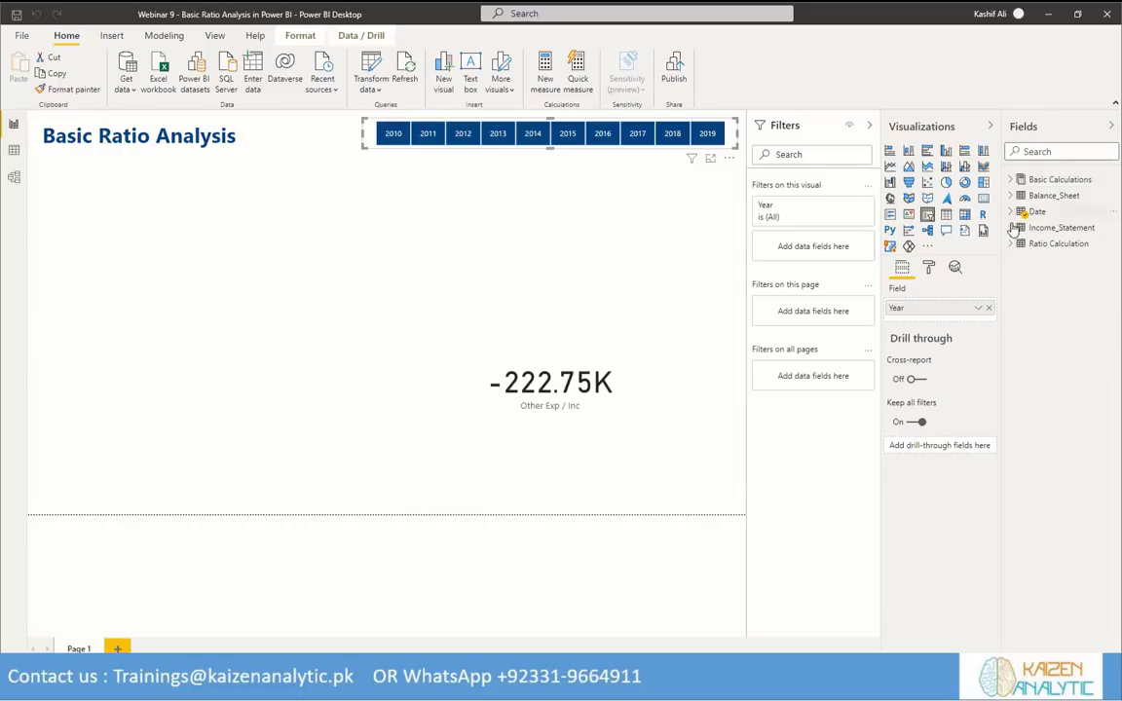
Start a new measure in the Ratio Calculation table and name it Gross Profit.
{"action": "left_click", "coordinate": [1104, 245]}
{"action": "right_click", "coordinate": [1107, 249]}
{"action": "left_click", "coordinate": [470, 168]}
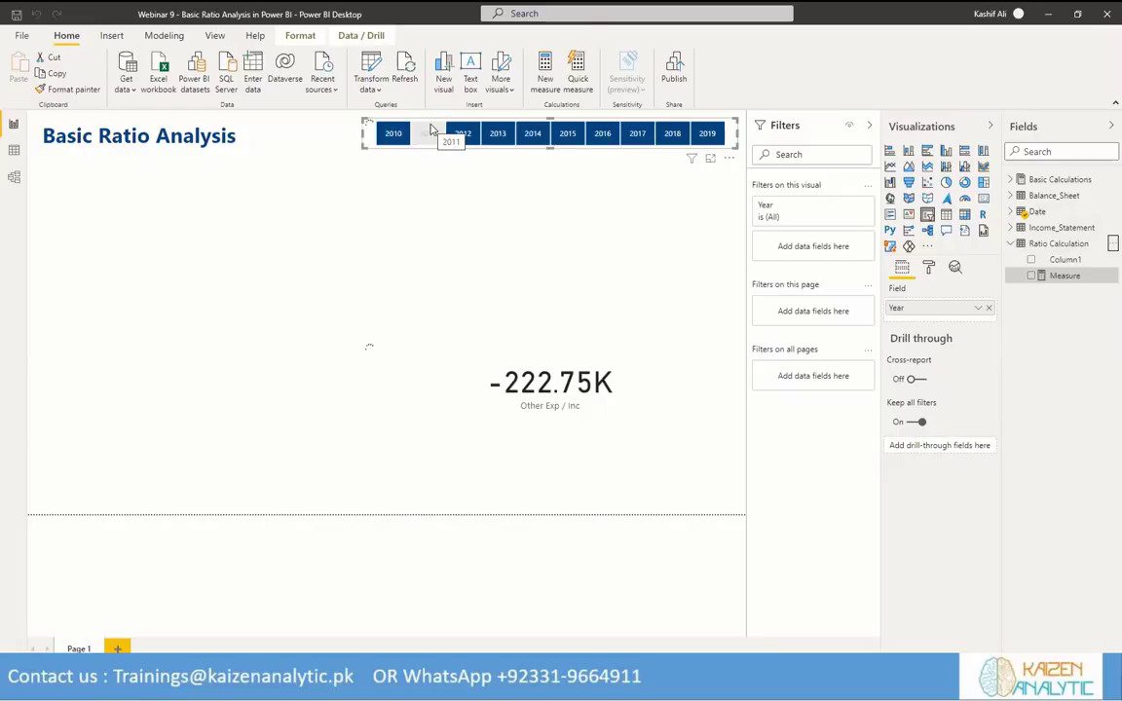
{"action": "type", "text": "G"}
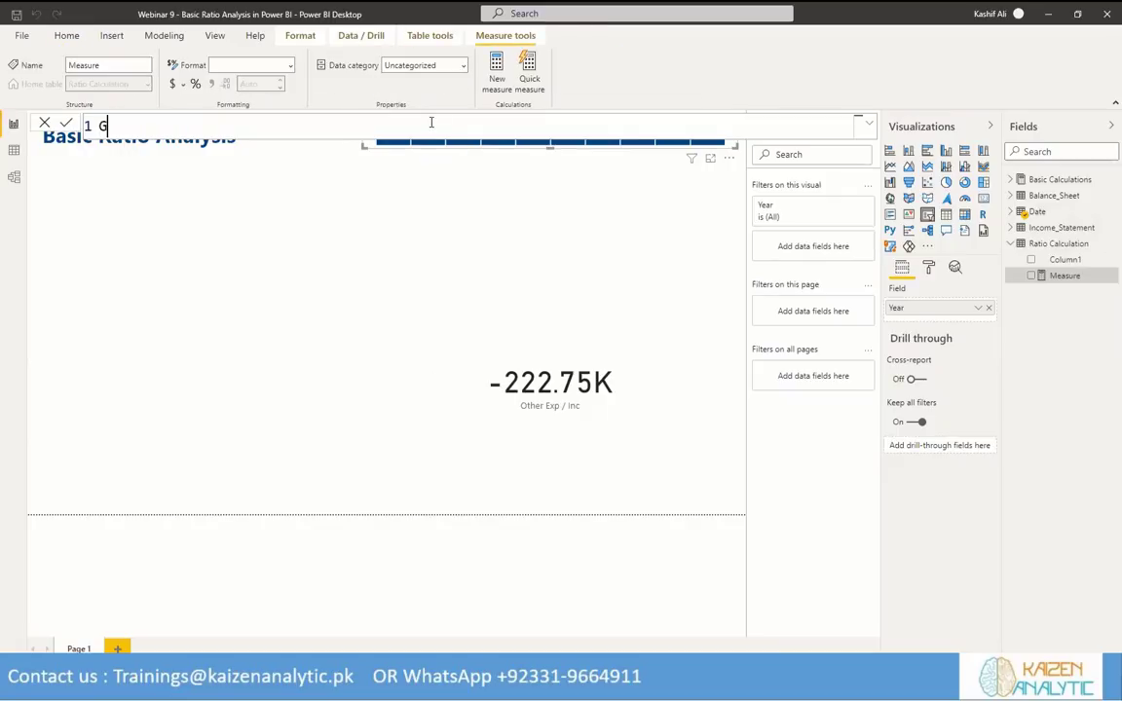
{"action": "type", "text": "ross Profit "}
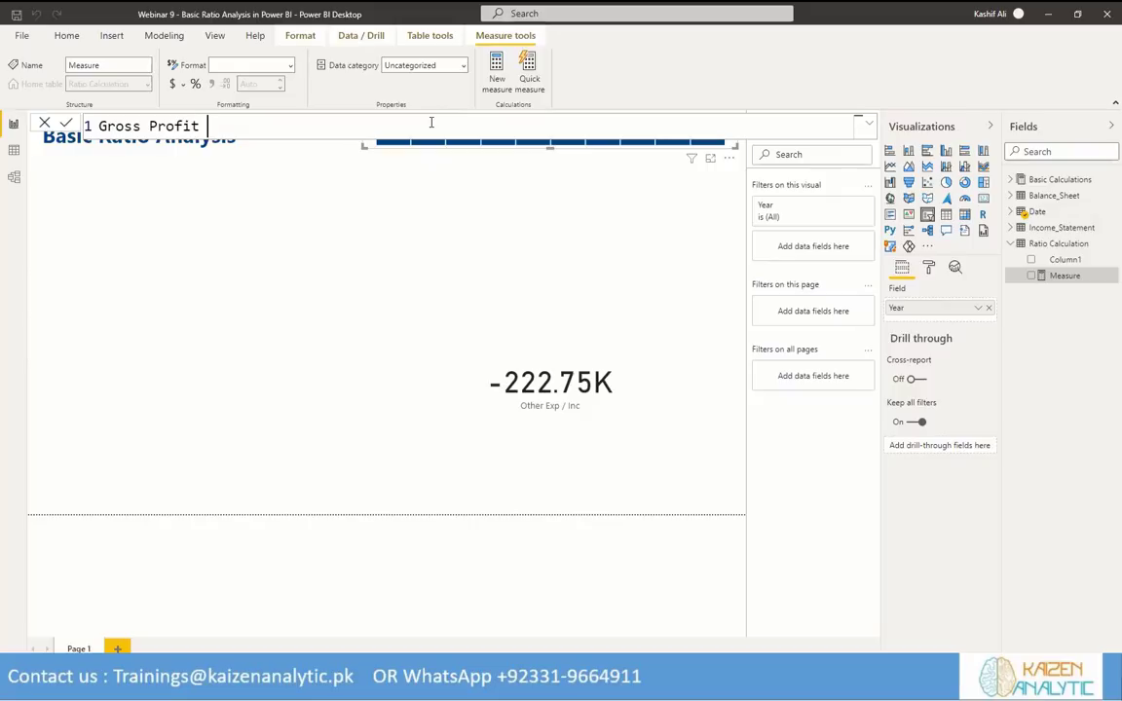
{"action": "type", "text": "% = [Reve"}
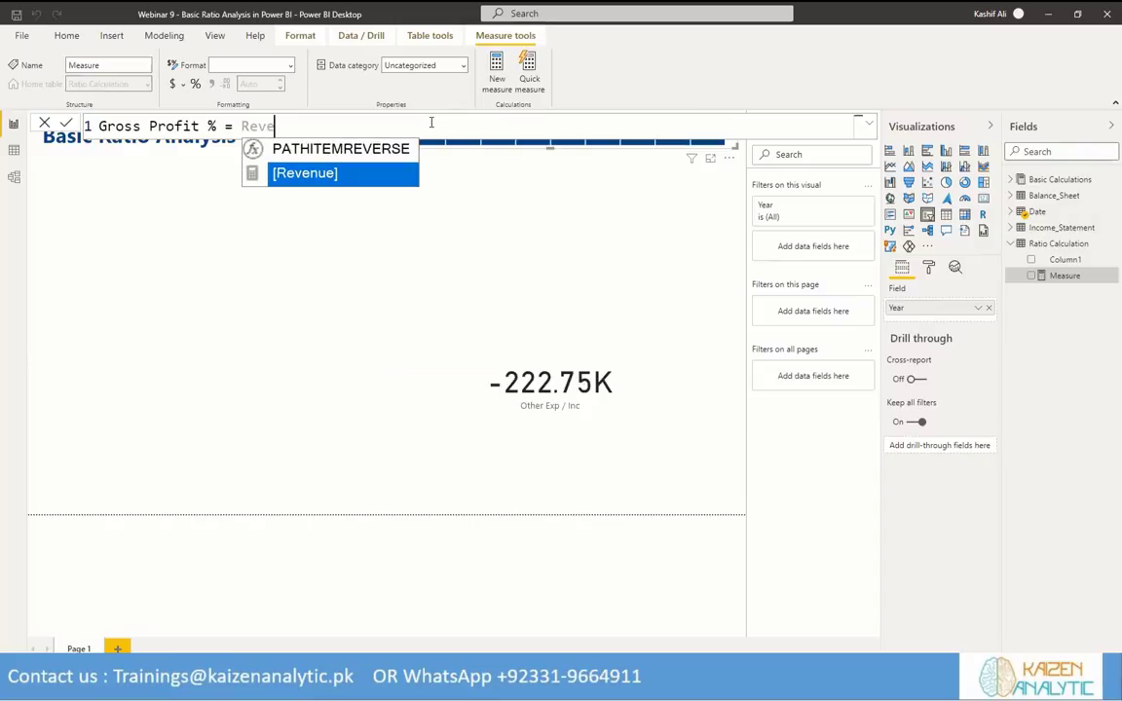
{"action": "key", "text": "Tab"}
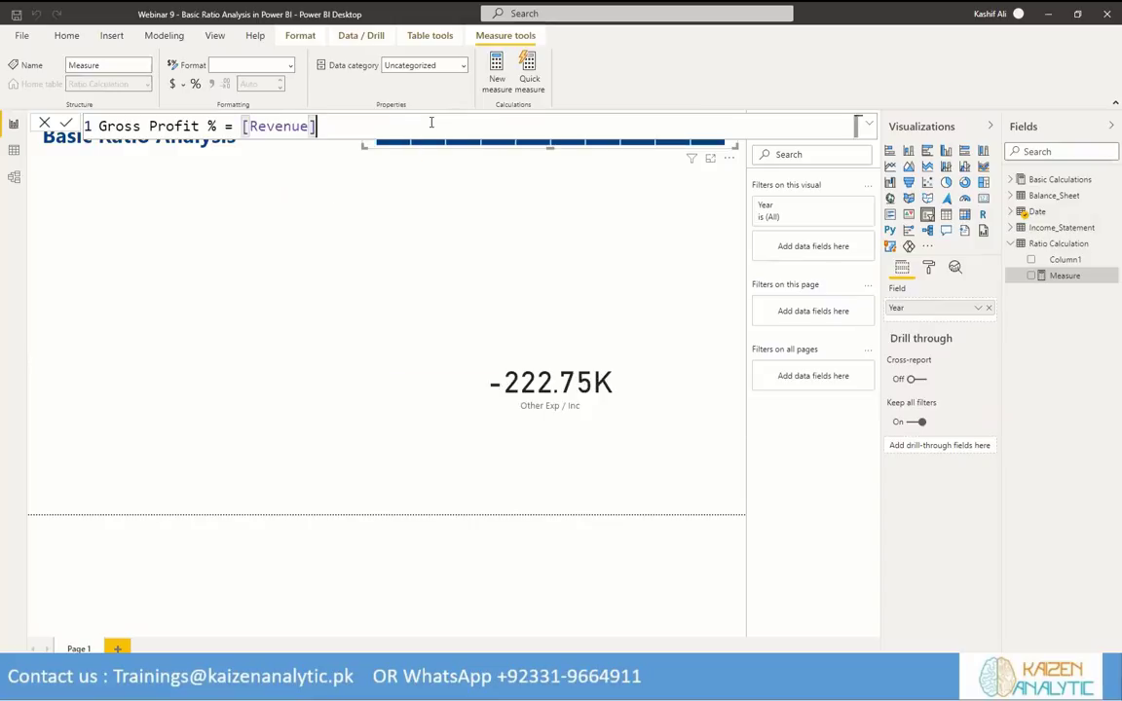
{"action": "key", "text": "BackSpace"}
{"action": "key", "text": "BackSpace"}
{"action": "key", "text": "BackSpace"}
{"action": "key", "text": "BackSpace"}
{"action": "key", "text": "BackSpace"}
{"action": "key", "text": "BackSpace"}
{"action": "key", "text": "BackSpace"}
{"action": "key", "text": "BackSpace"}
{"action": "key", "text": "BackSpace"}
{"action": "key", "text": "BackSpace"}
{"action": "key", "text": "BackSpace"}
{"action": "key", "text": "BackSpace"}
{"action": "key", "text": "BackSpace"}
{"action": "key", "text": "BackSpace"}
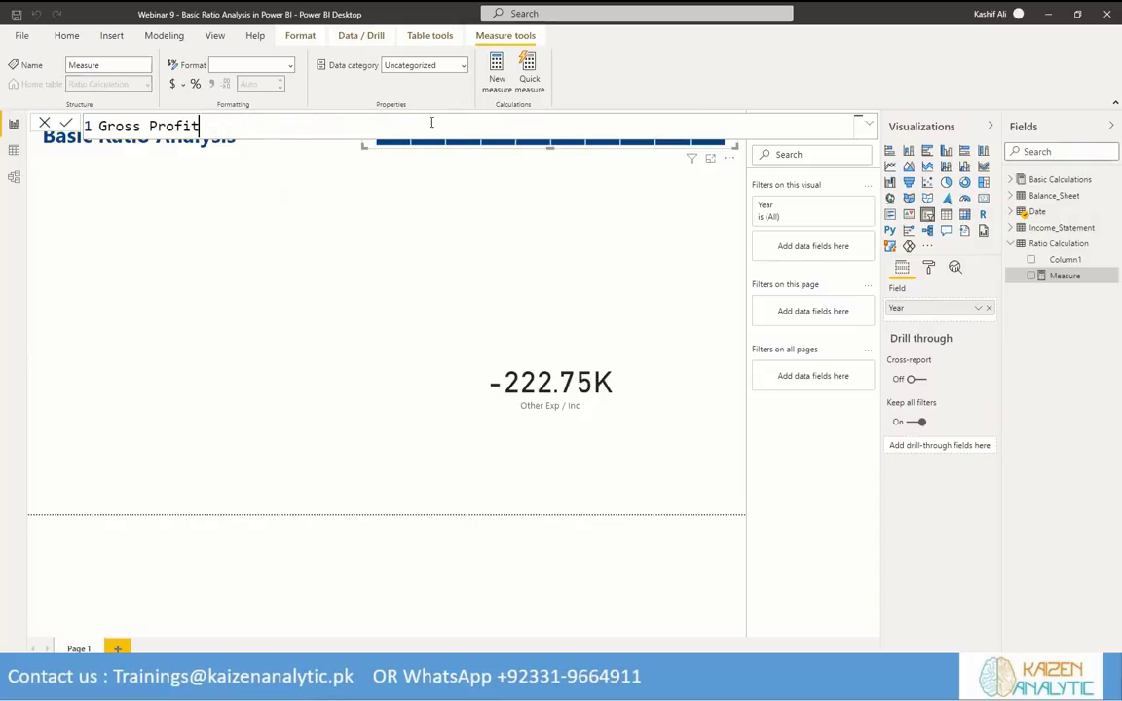
Define the Gross Profit measure as [Revenue] - [Cost of Service] and commit it.
{"action": "type", "text": "= Re"}
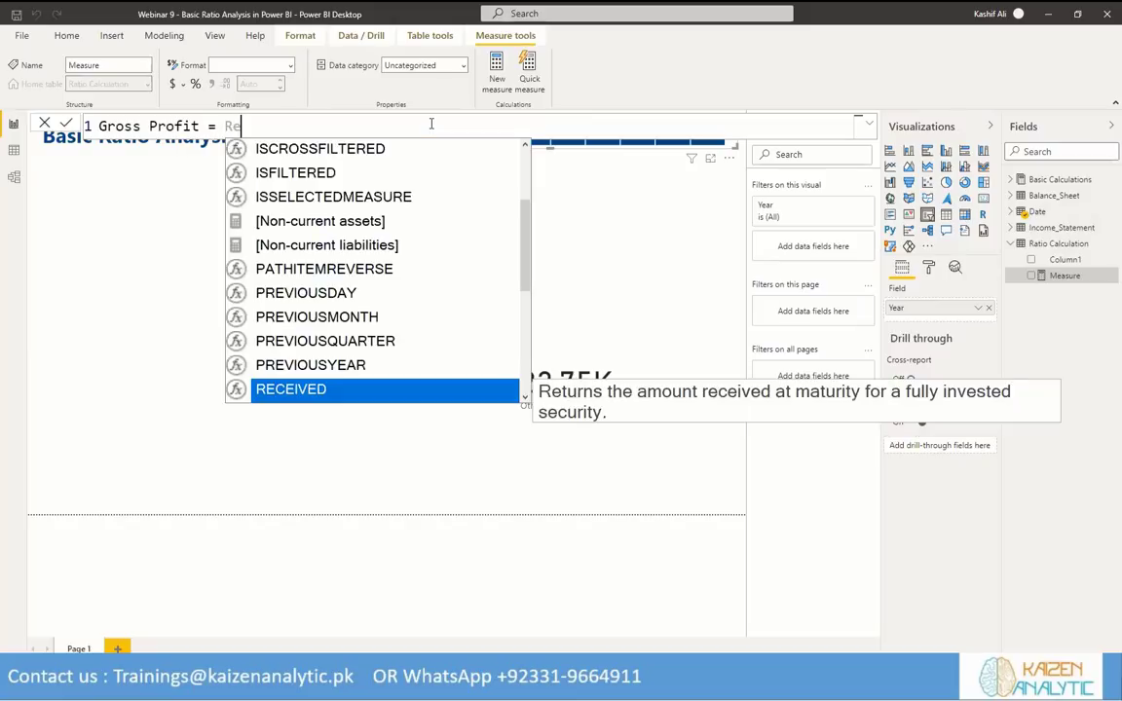
{"action": "type", "text": "ven"}
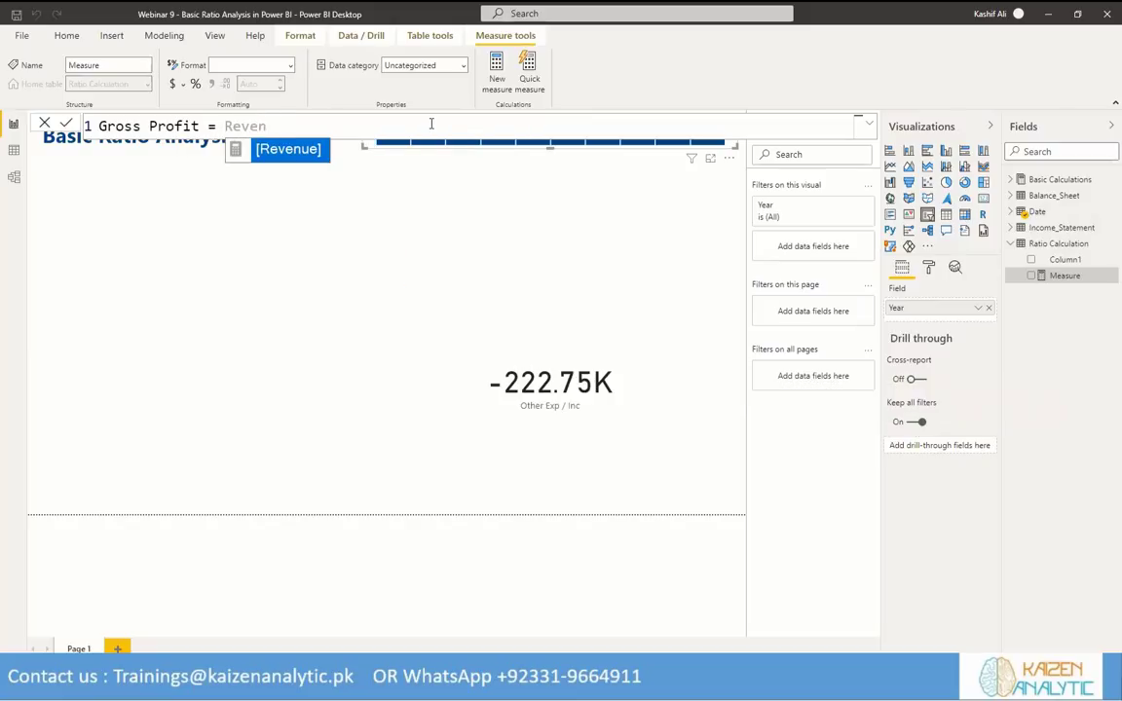
{"action": "key", "text": "Tab"}
{"action": "type", "text": "- "}
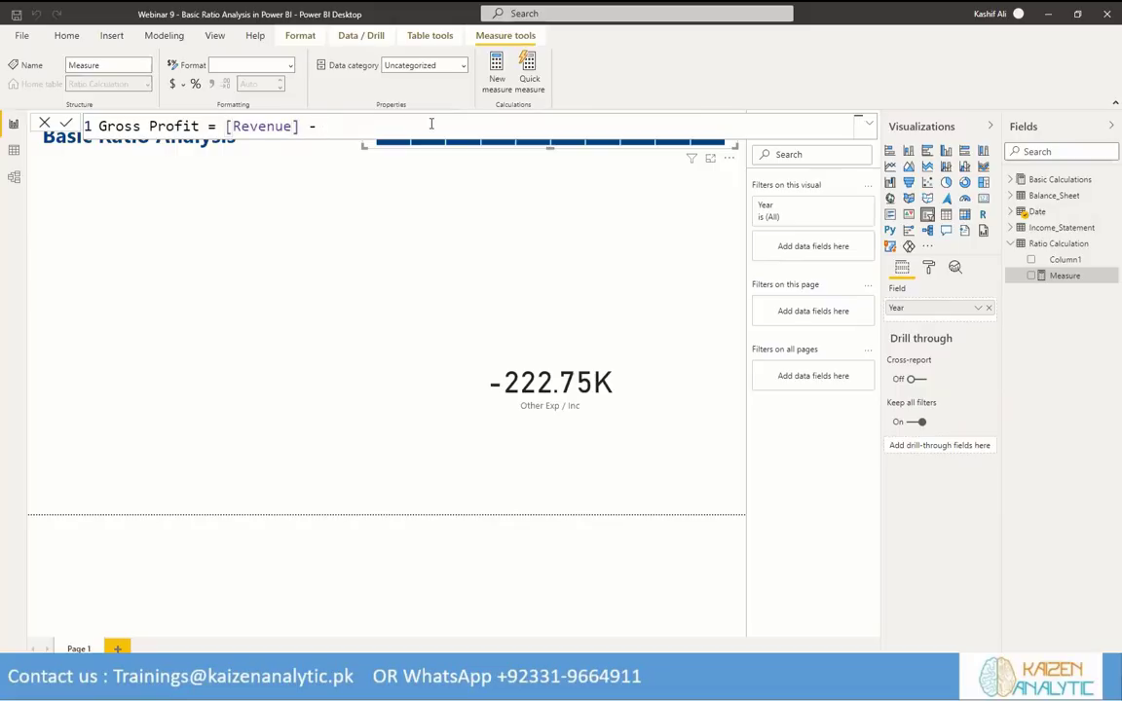
{"action": "type", "text": "Cos"}
{"action": "key", "text": "Down"}
{"action": "key", "text": "Down"}
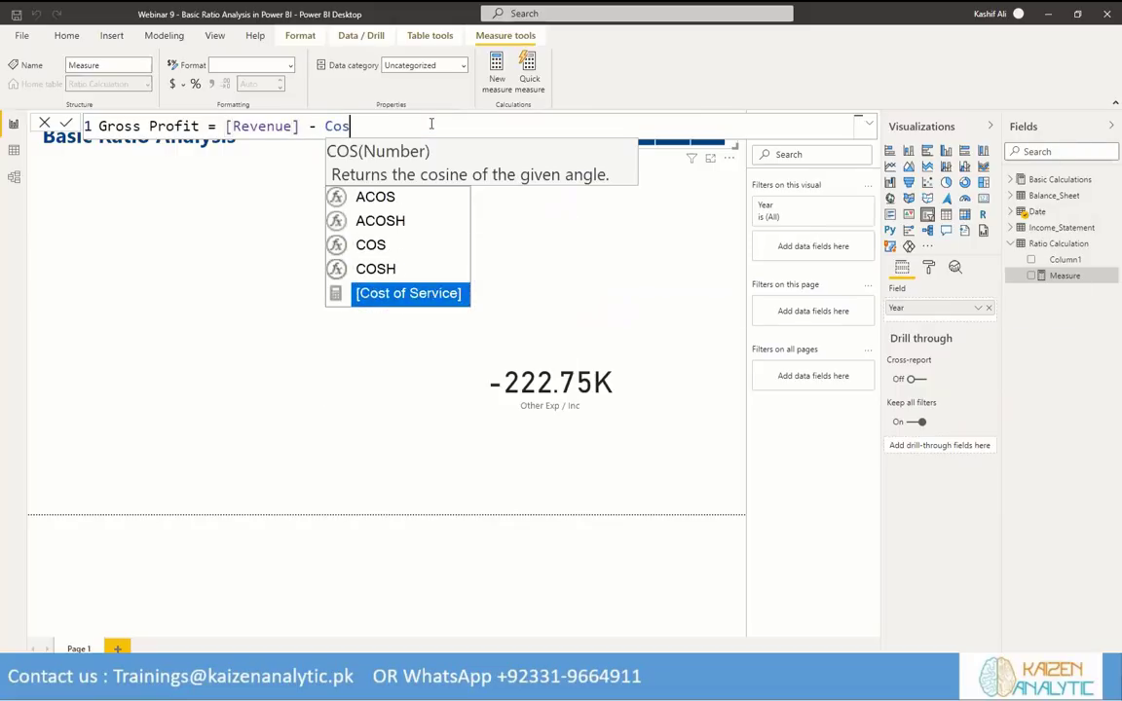
{"action": "key", "text": "Tab"}
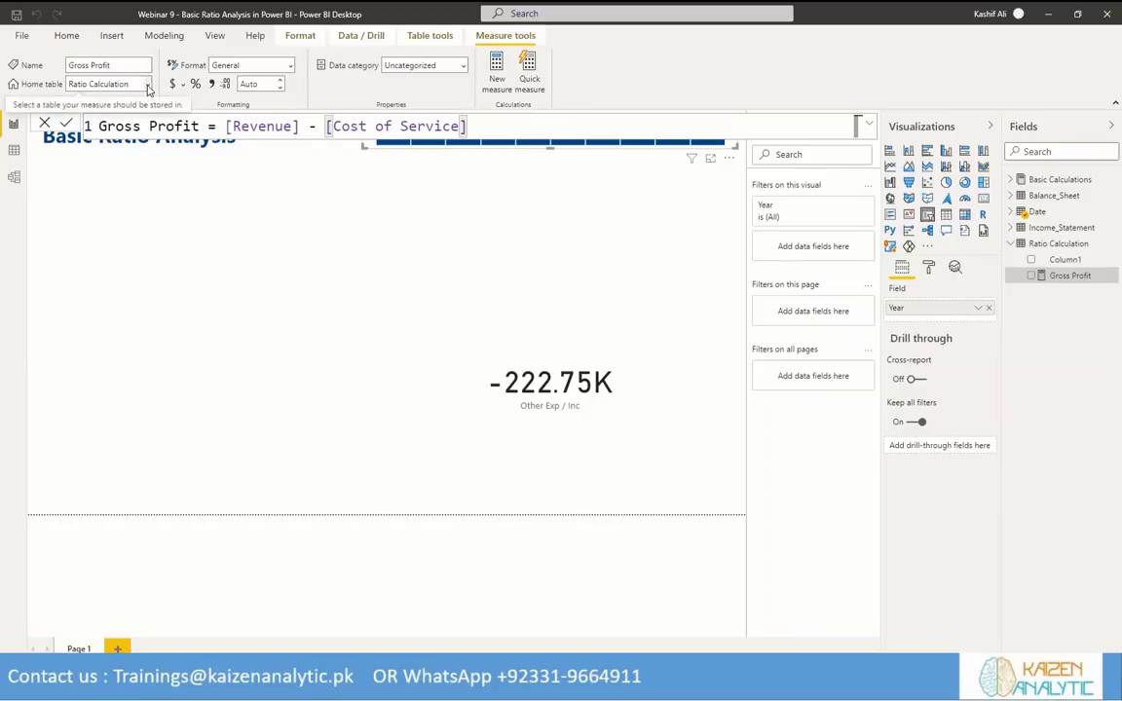
Create the measure Gross Profit % = DIVIDE([Gross Profit], [Revenue]) in the Ratio Calculation table.
{"action": "left_click", "coordinate": [1104, 244]}
{"action": "left_click", "coordinate": [1057, 255]}
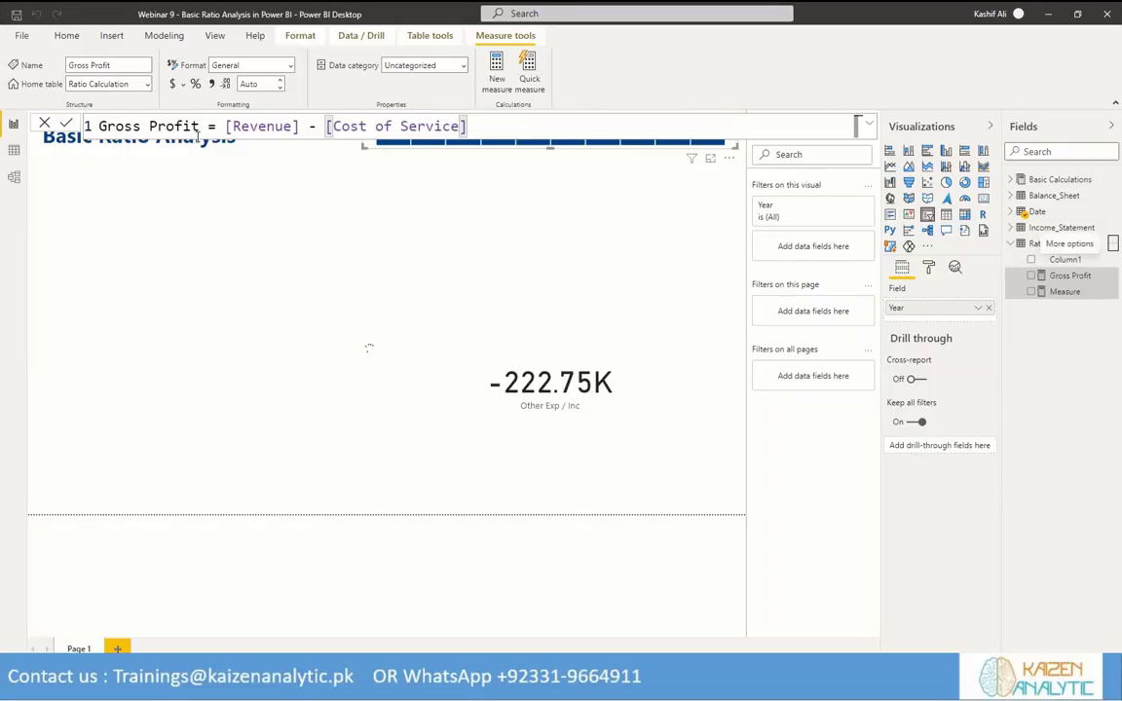
{"action": "type", "text": "Gro"}
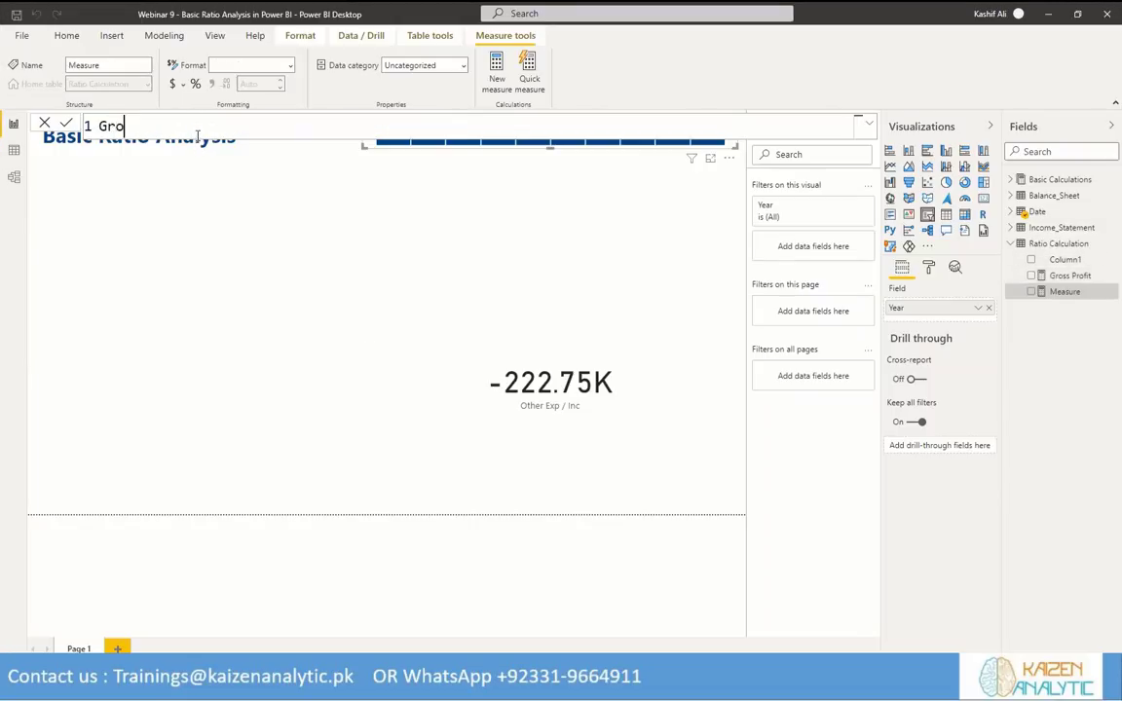
{"action": "type", "text": "ss Profit % = "}
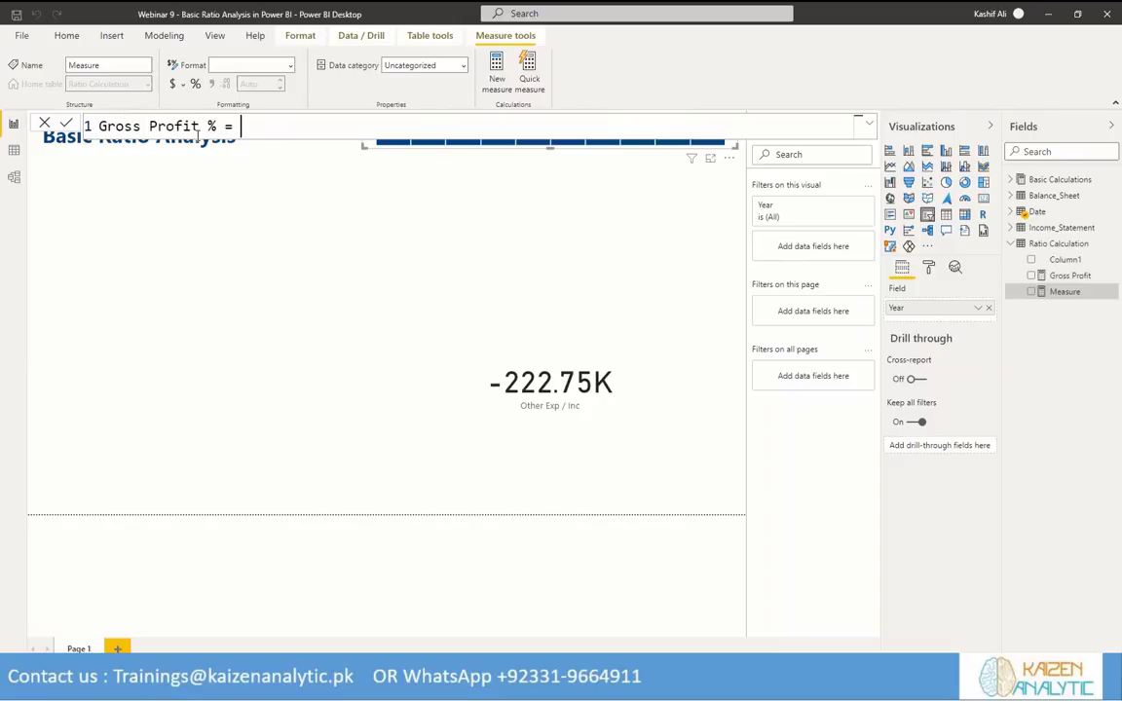
{"action": "type", "text": "DIVIDE("}
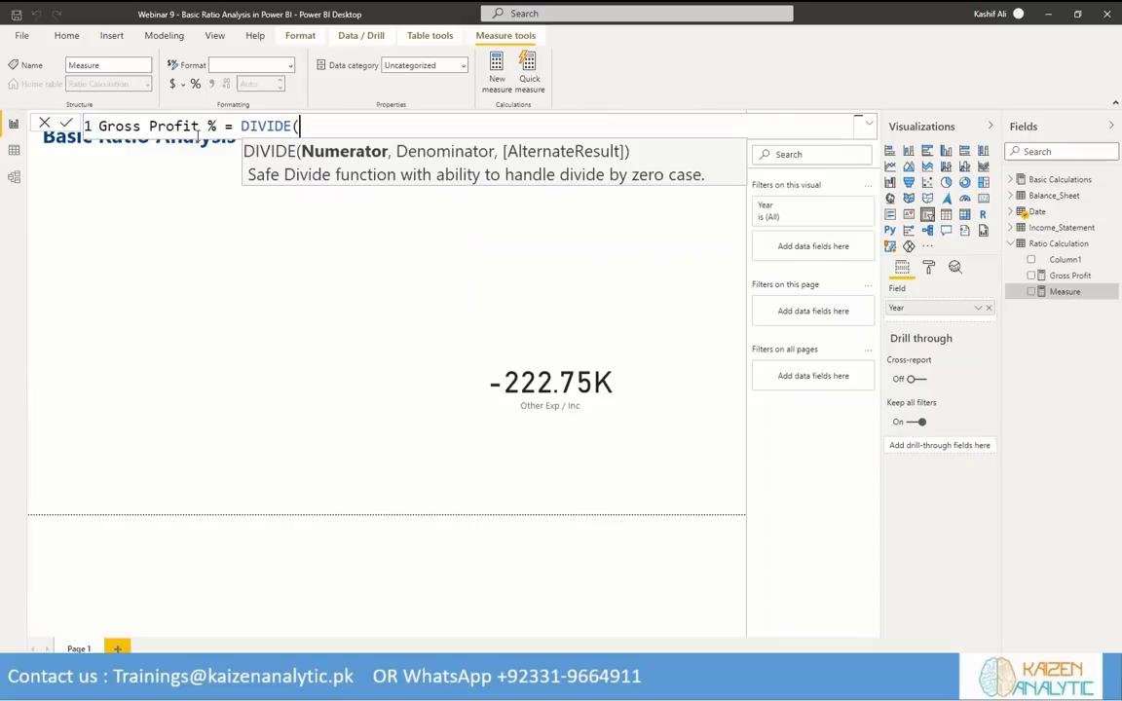
{"action": "type", "text": "Gro"}
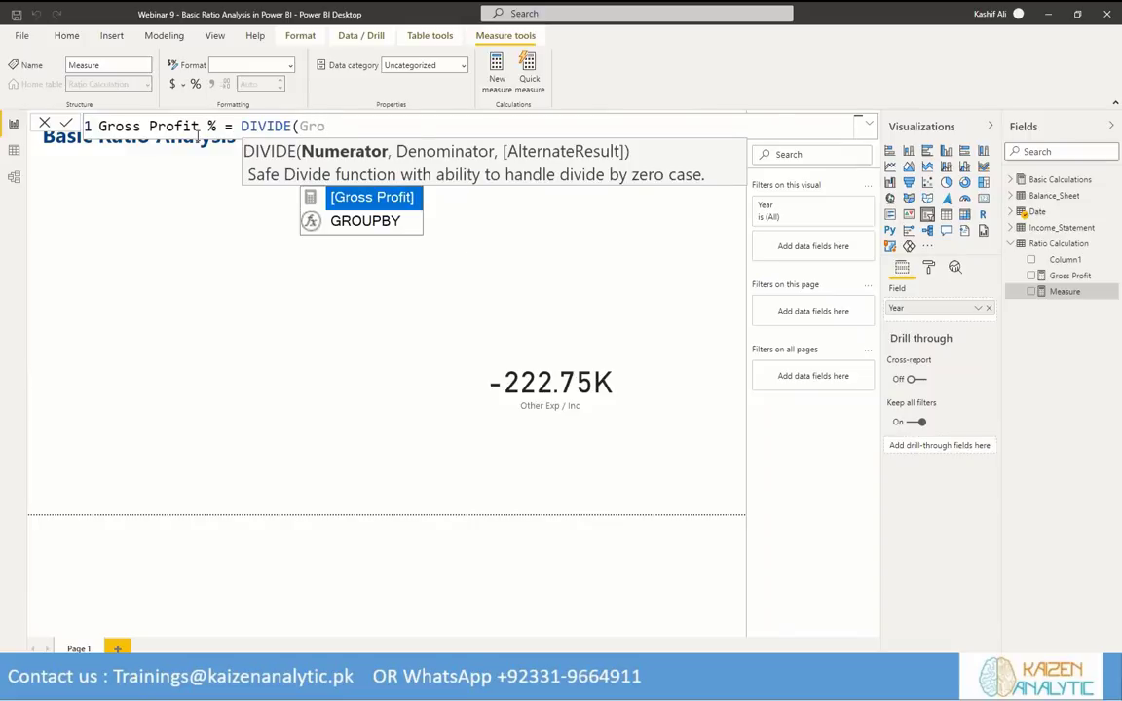
{"action": "key", "text": "Tab"}
{"action": "type", "text": ", Reve"}
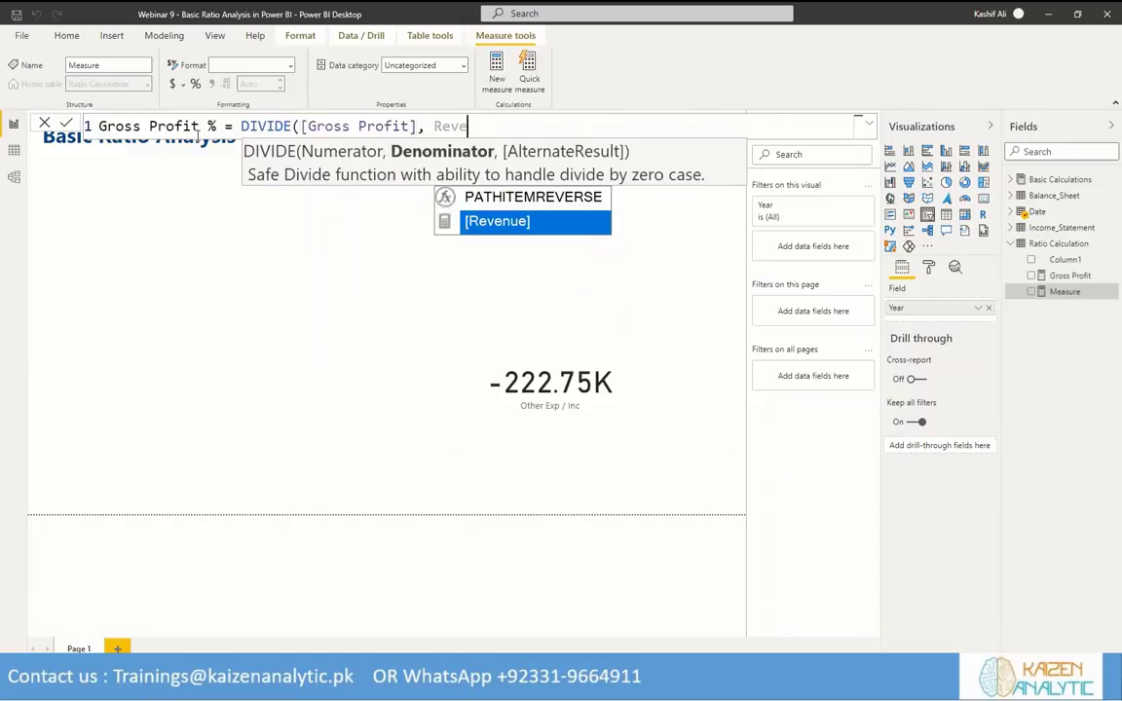
{"action": "key", "text": "Tab"}
{"action": "type", "text": ")"}
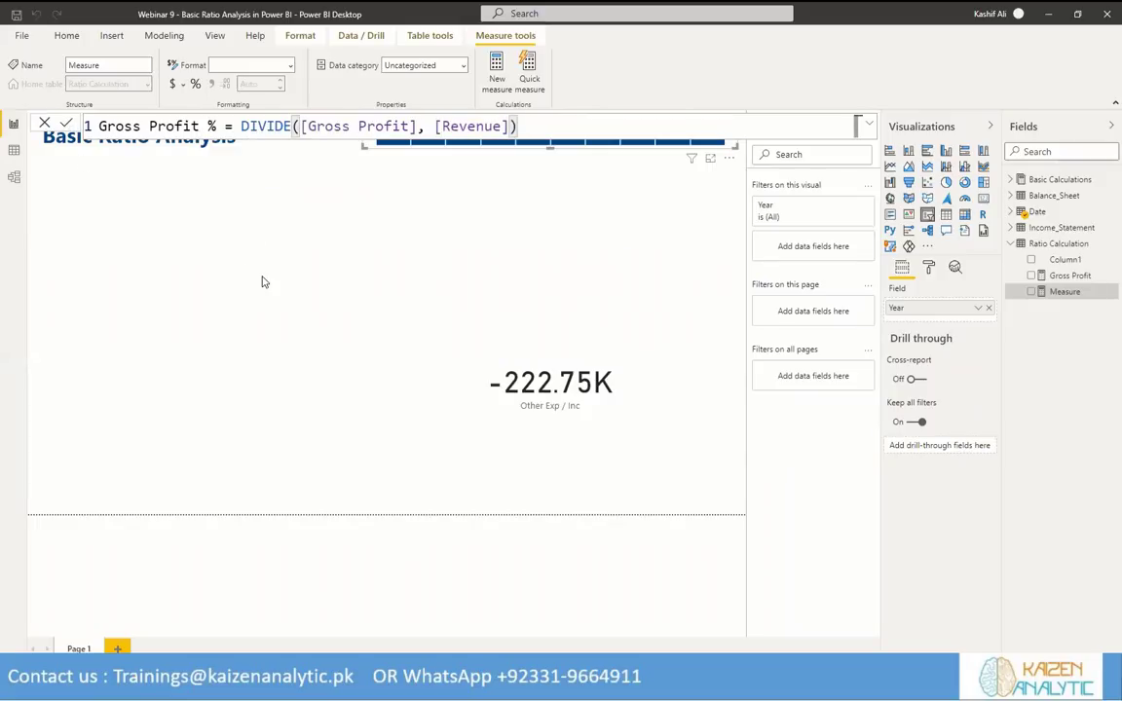
{"action": "key", "text": "Return"}
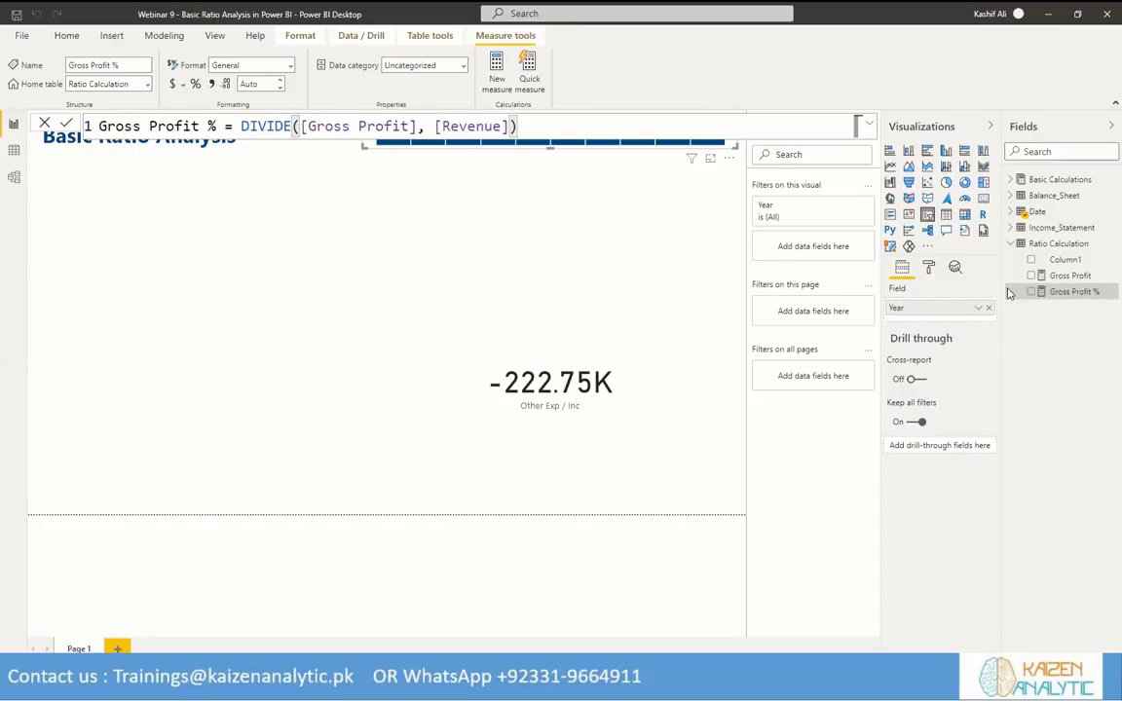
Change the home table of the Gross Profit measure to Basic Calculations.
{"action": "left_click", "coordinate": [1063, 276]}
{"action": "left_click", "coordinate": [136, 84]}
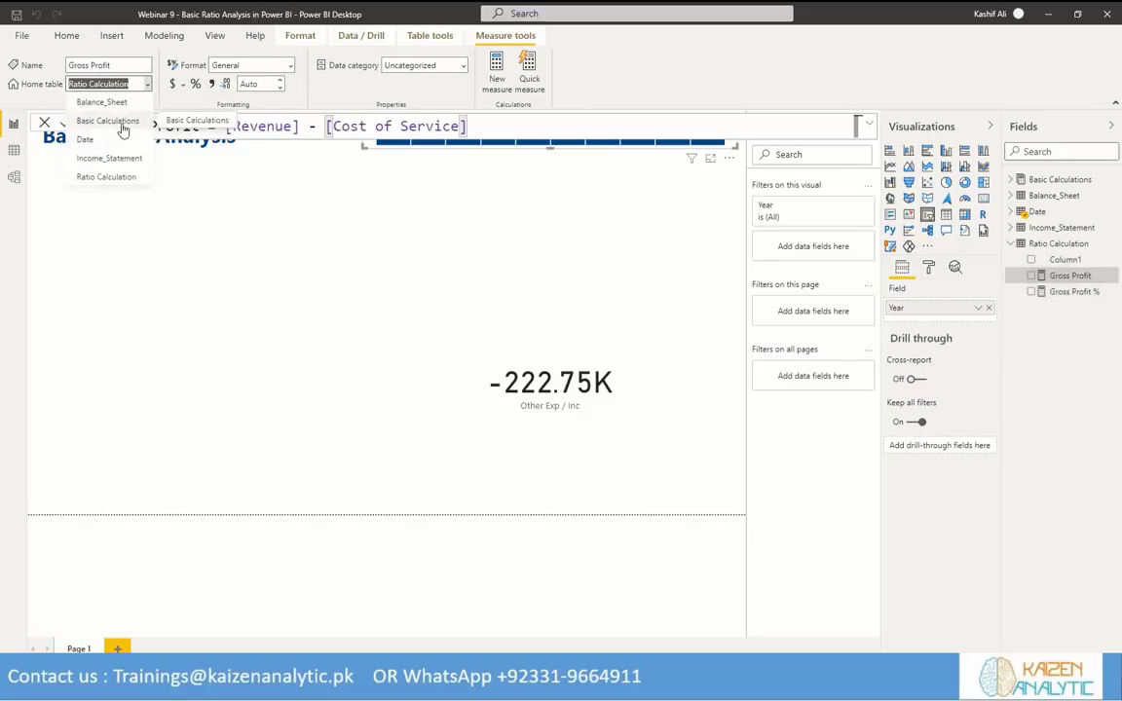
{"action": "left_click", "coordinate": [465, 276]}
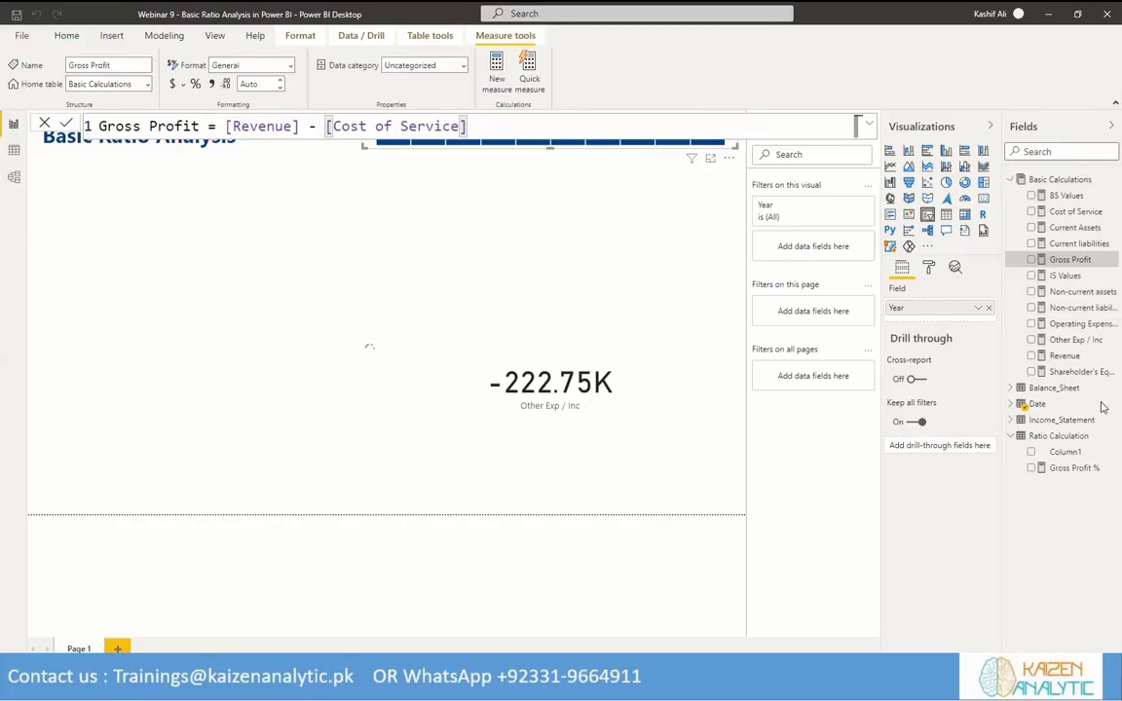
Delete the placeholder Column1 from the Ratio Calculation table.
{"action": "right_click", "coordinate": [1066, 452]}
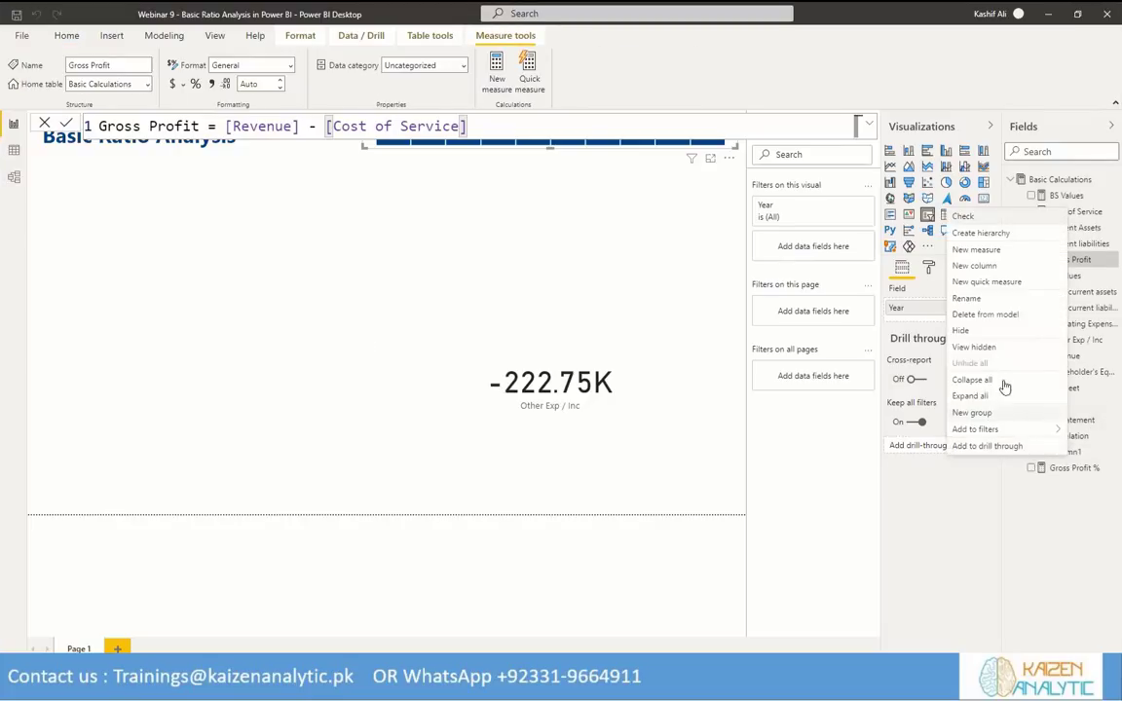
{"action": "left_click", "coordinate": [995, 317]}
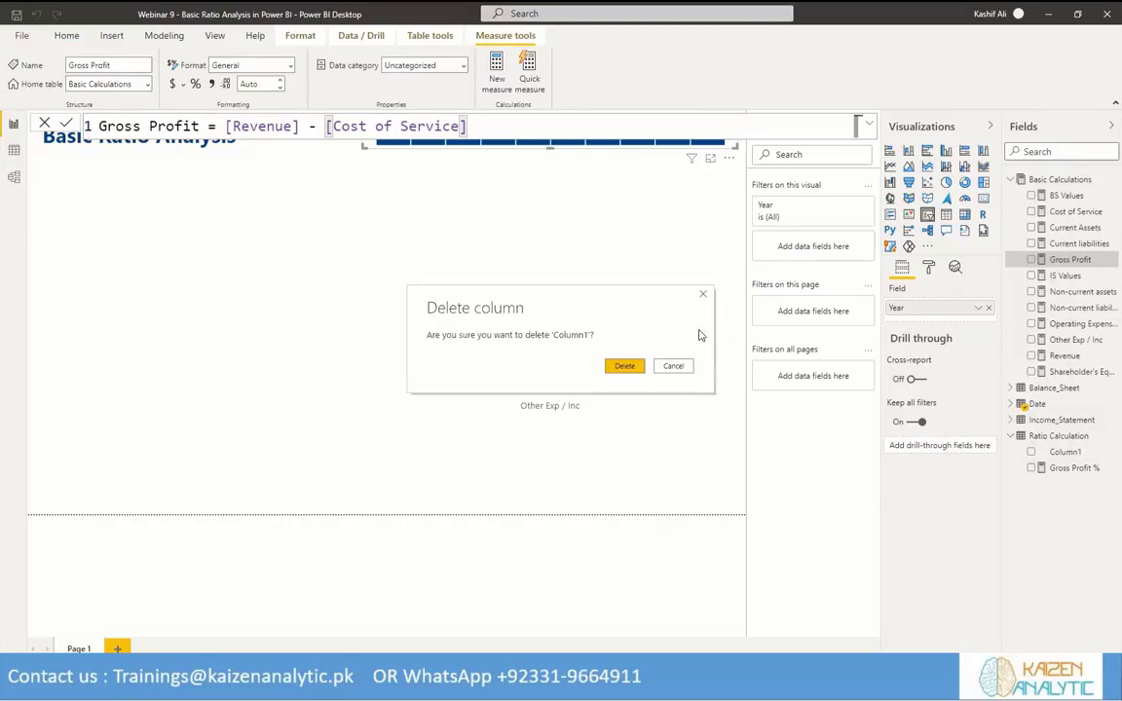
{"action": "left_click", "coordinate": [624, 366]}
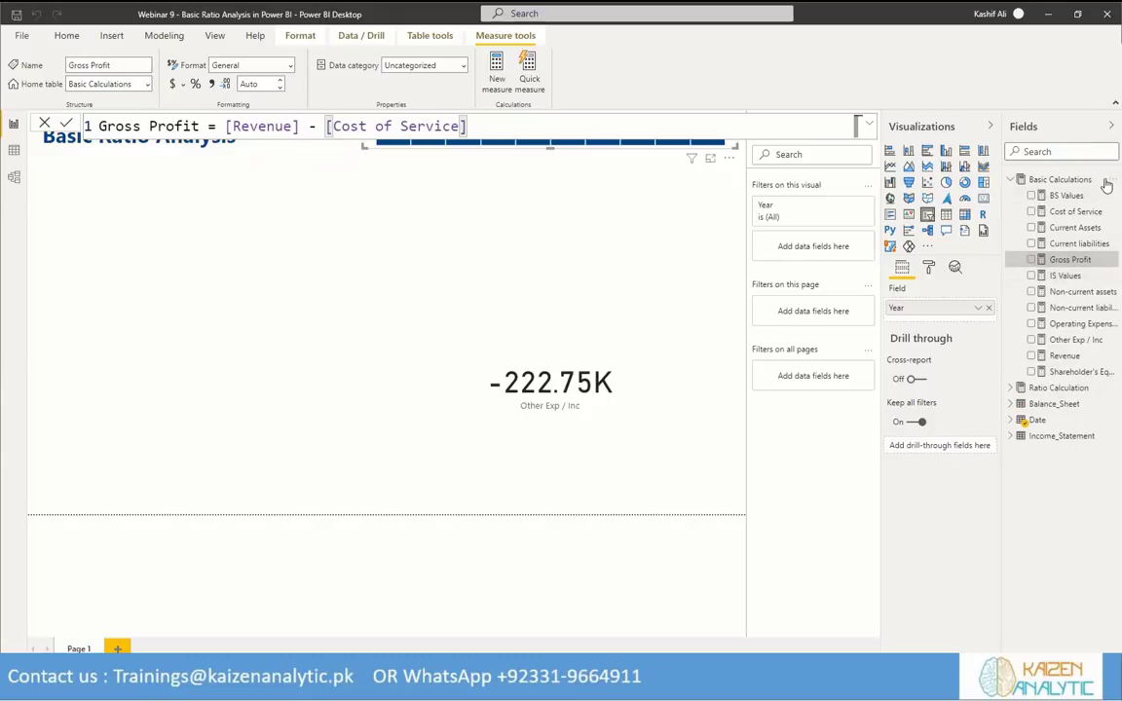
Create the measure Operating Profit = [Gross Profit] - [Operating Expenses] in the Basic Calculations table.
{"action": "right_click", "coordinate": [1067, 180]}
{"action": "left_click", "coordinate": [1072, 188]}
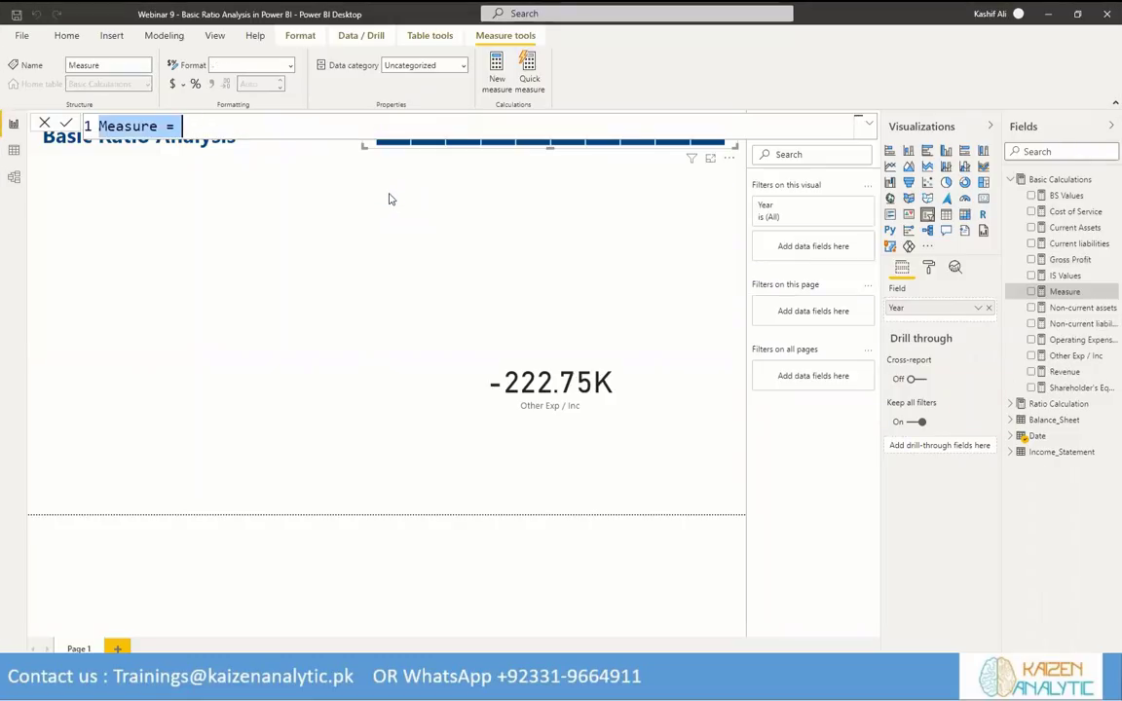
{"action": "type", "text": "Operating "}
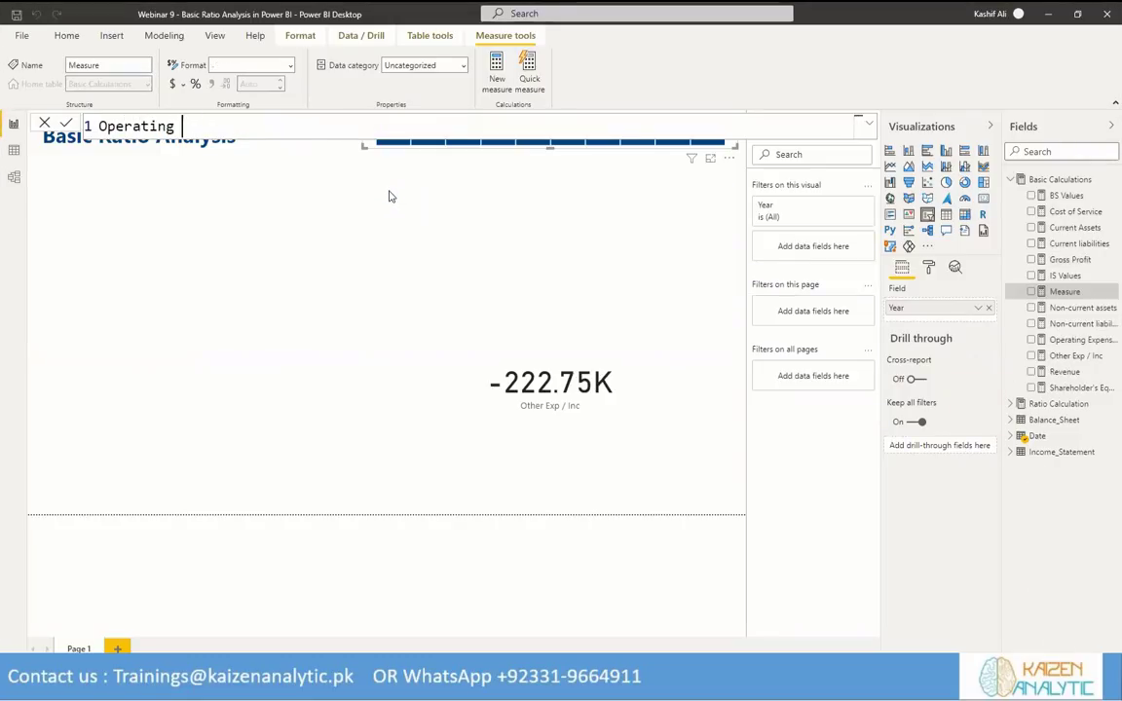
{"action": "type", "text": "Profit = "}
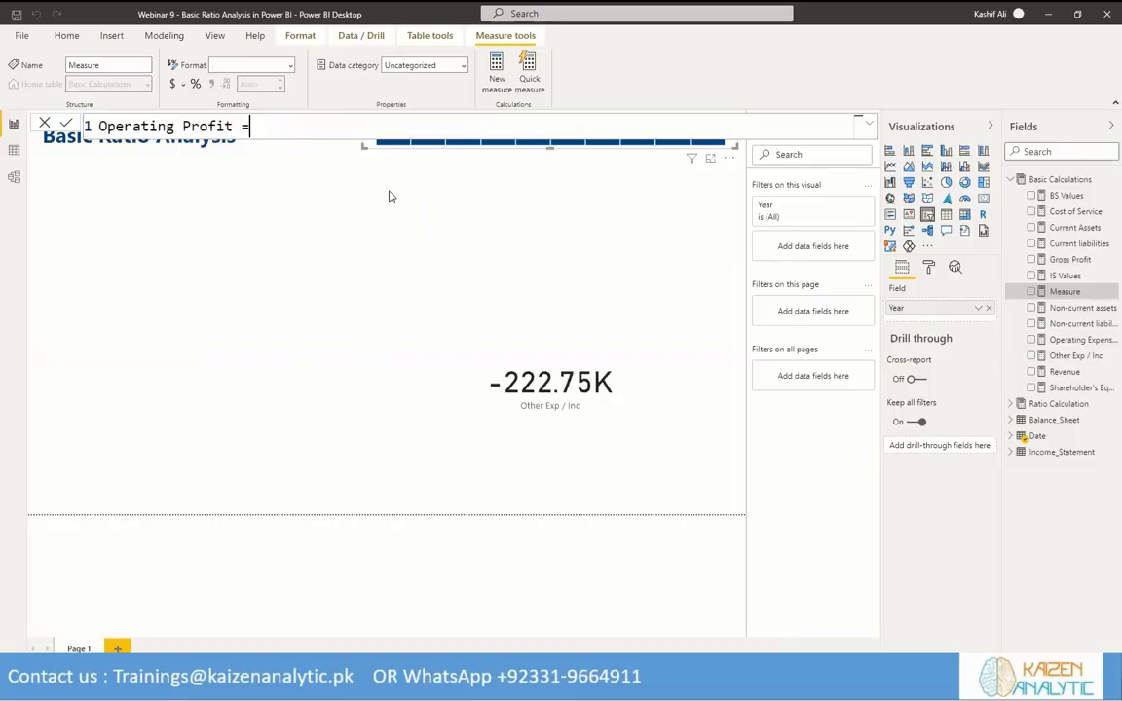
{"action": "type", "text": "Gr"}
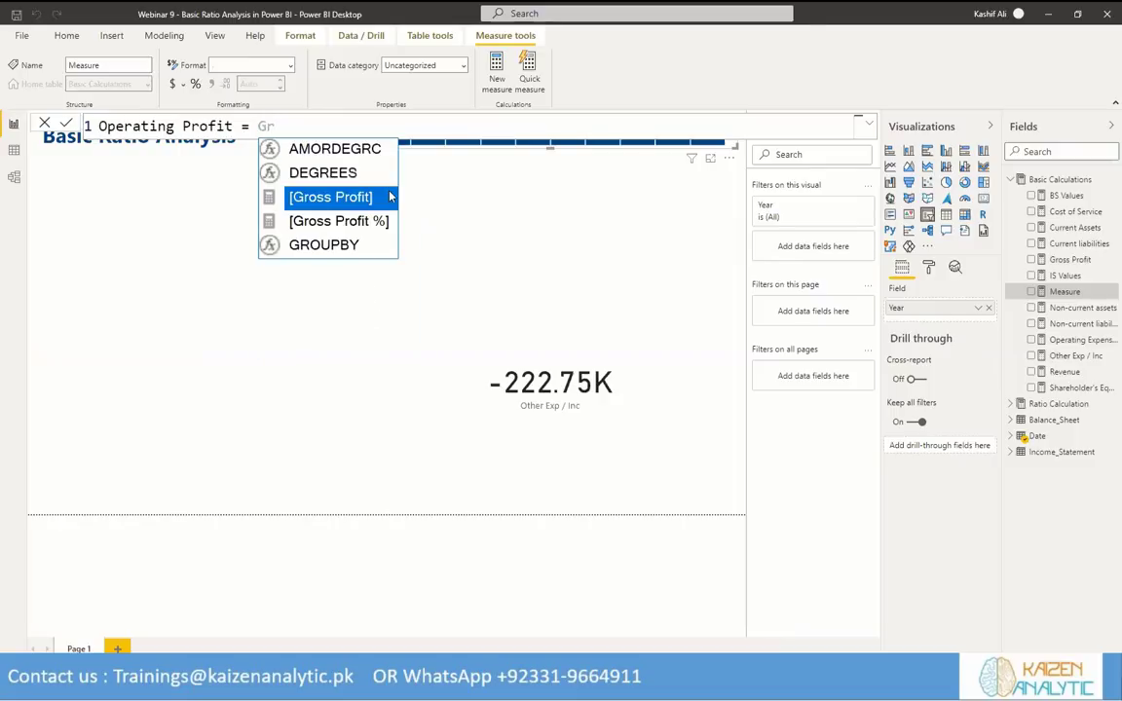
{"action": "type", "text": "ro"}
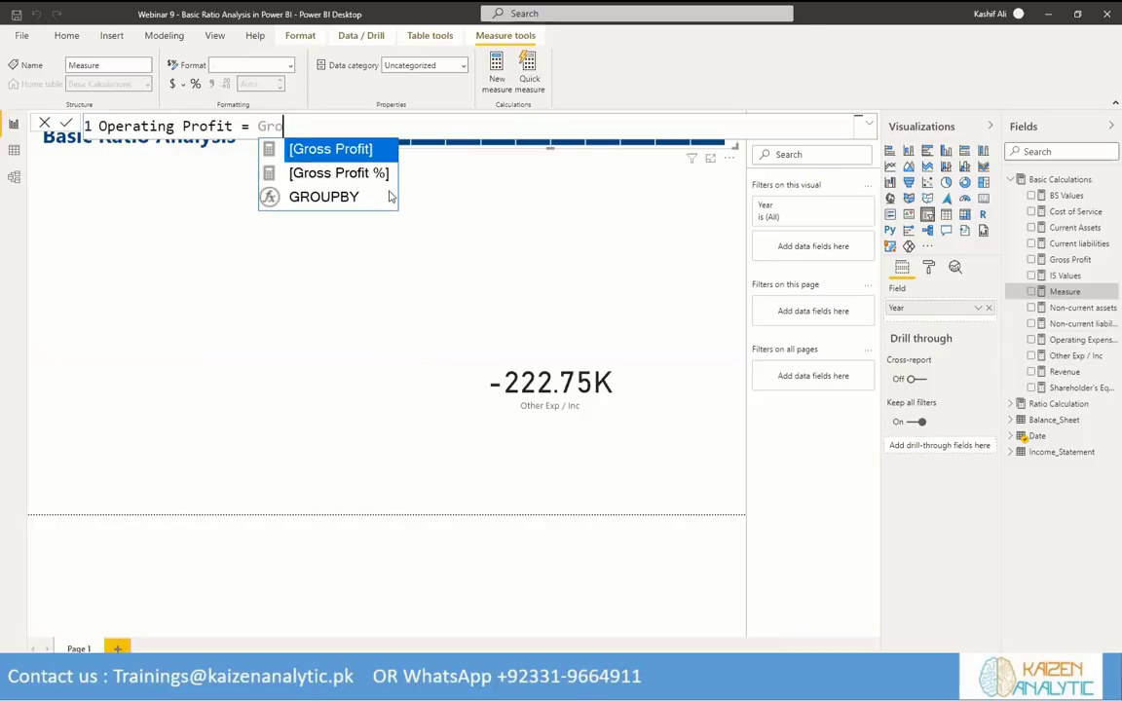
{"action": "key", "text": "Tab"}
{"action": "type", "text": "- [Ope"}
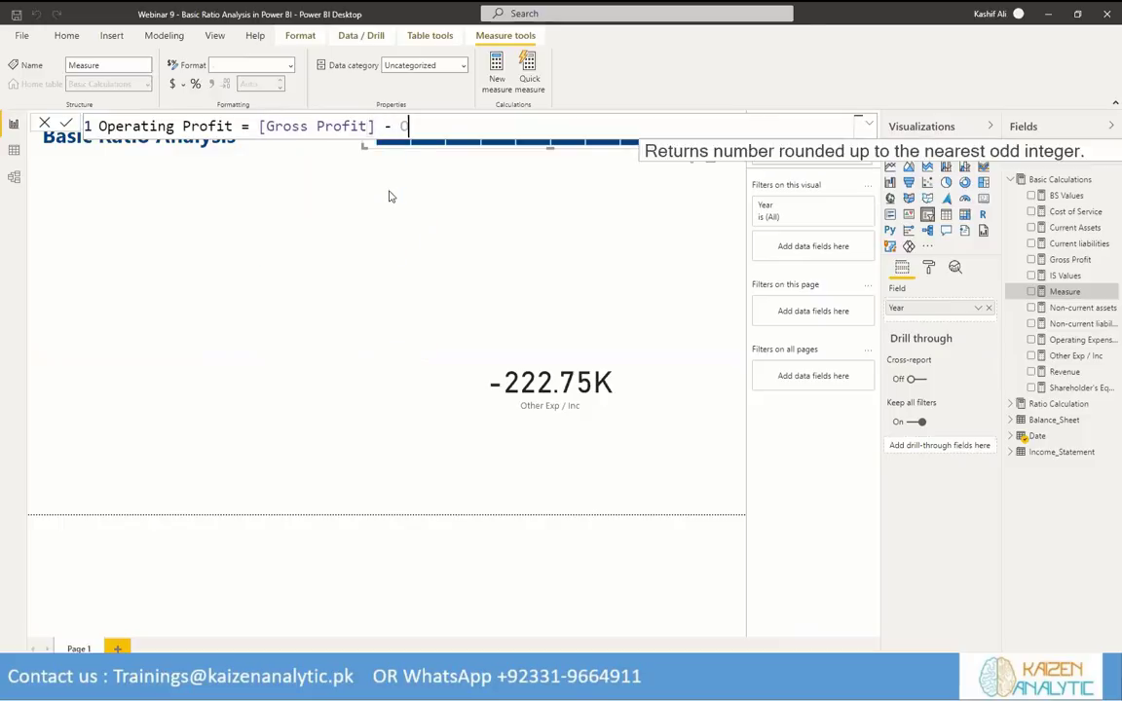
{"action": "type", "text": "rat"}
{"action": "key", "text": "Tab"}
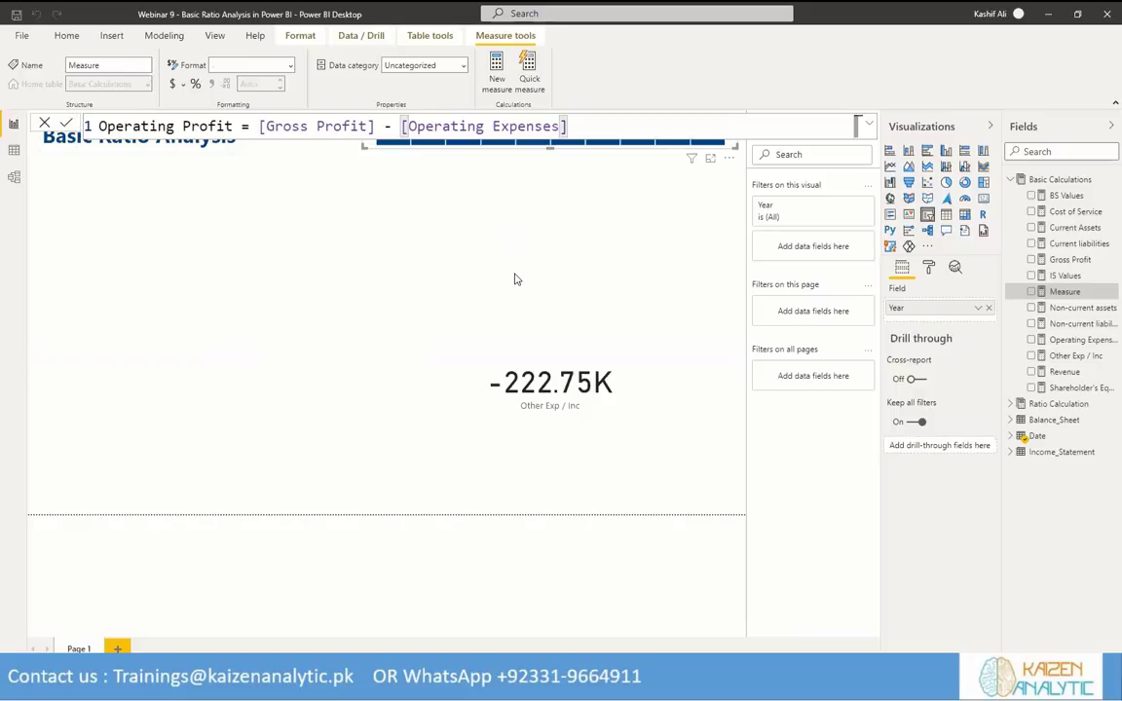
{"action": "key", "text": "Return"}
Start a new measure in the Basic Calculations table and replace its pasted Operating Profit formula with the name Net Profit.
{"action": "left_click", "coordinate": [1112, 180]}
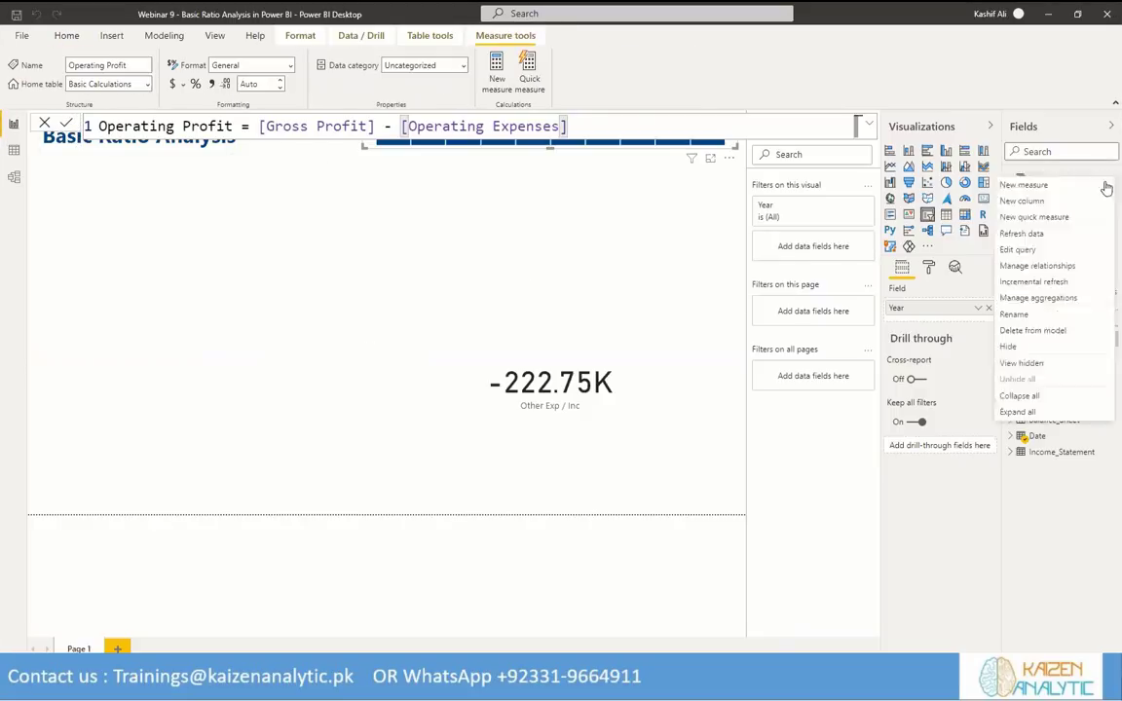
{"action": "left_click", "coordinate": [356, 114]}
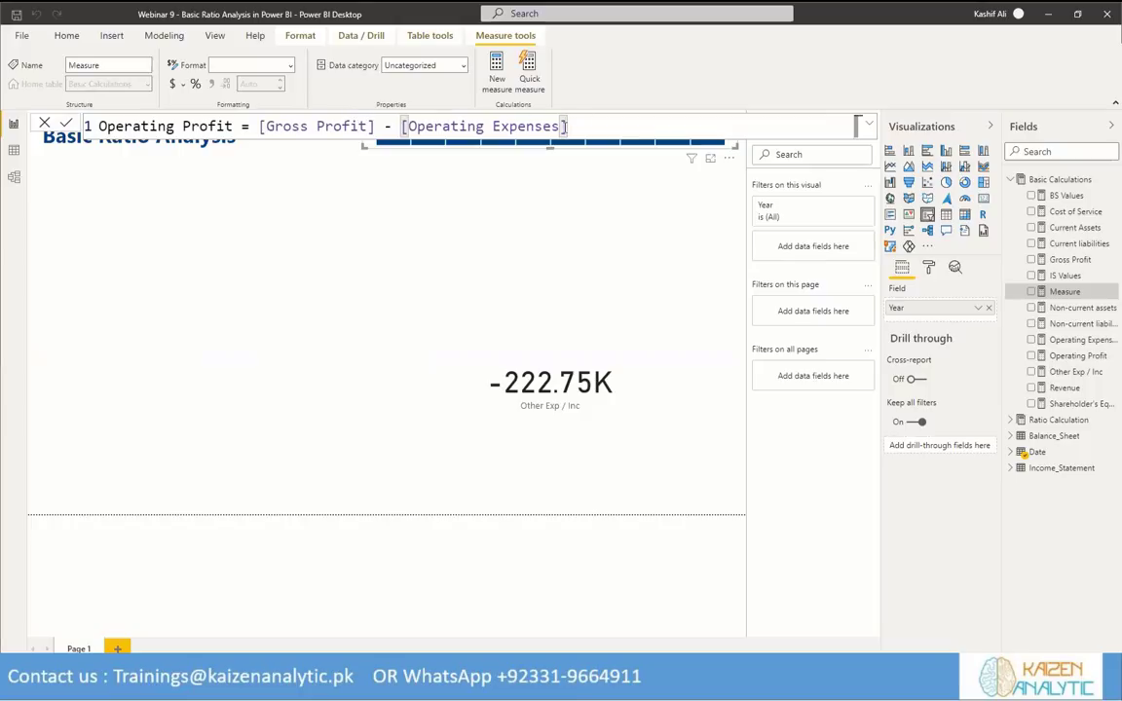
{"action": "left_click_drag", "start_coordinate": [393, 126], "coordinate": [260, 131]}
{"action": "key", "text": "BackSpace"}
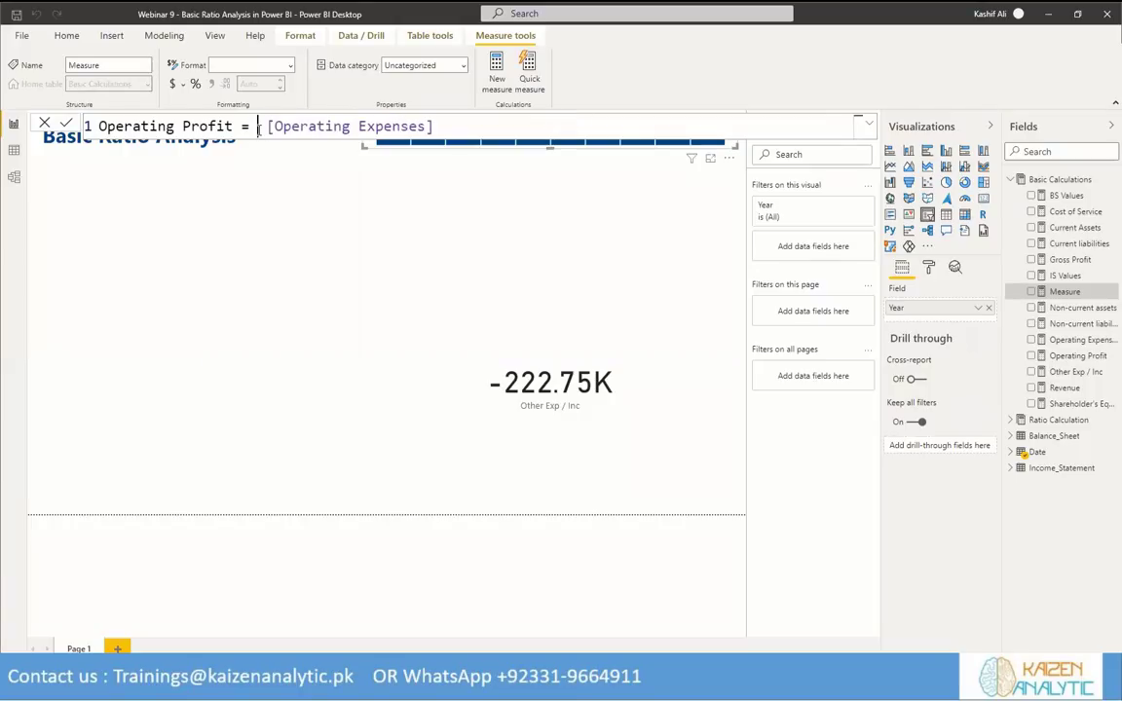
{"action": "key", "text": "Delete"}
{"action": "key", "text": "Delete"}
{"action": "key", "text": "Delete"}
{"action": "key", "text": "Delete"}
{"action": "key", "text": "Delete"}
{"action": "key", "text": "Delete"}
{"action": "key", "text": "Delete"}
{"action": "key", "text": "Delete"}
{"action": "key", "text": "Delete"}
{"action": "key", "text": "Delete"}
{"action": "key", "text": "Delete"}
{"action": "key", "text": "Delete"}
{"action": "key", "text": "Delete"}
{"action": "key", "text": "Delete"}
{"action": "key", "text": "Delete"}
{"action": "key", "text": "Delete"}
{"action": "key", "text": "Delete"}
{"action": "key", "text": "Delete"}
{"action": "key", "text": "Delete"}
{"action": "key", "text": "Delete"}
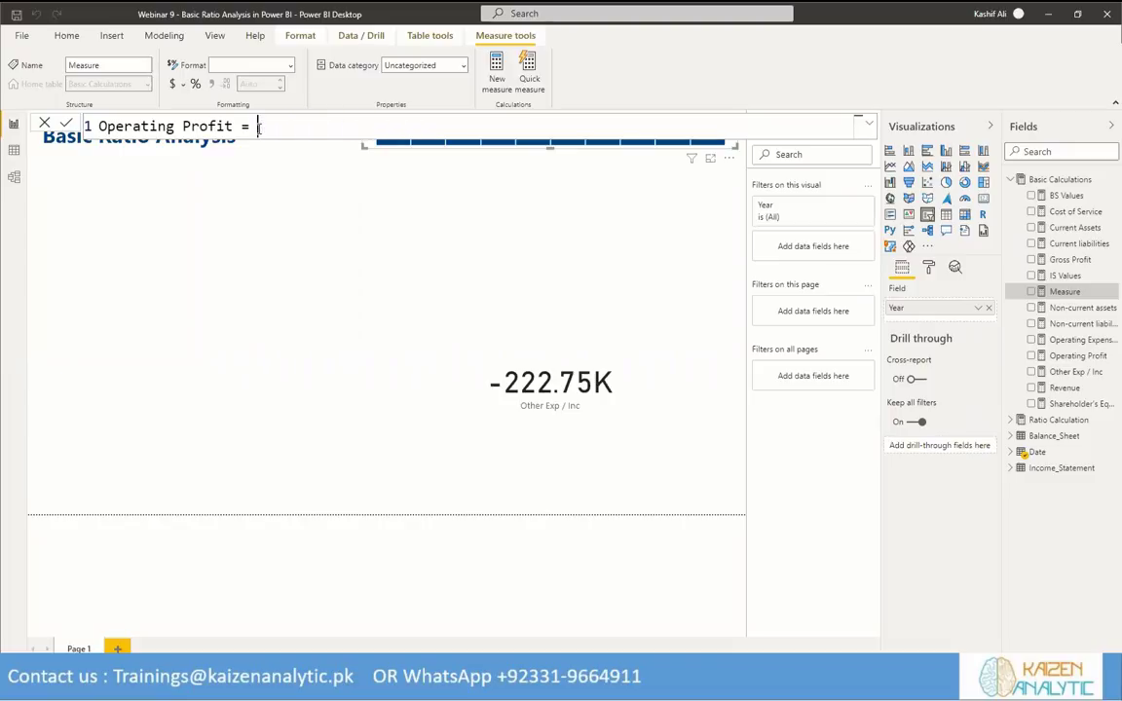
{"action": "key", "text": "BackSpace"}
{"action": "key", "text": "BackSpace"}
{"action": "key", "text": "BackSpace"}
{"action": "key", "text": "BackSpace"}
{"action": "key", "text": "BackSpace"}
{"action": "key", "text": "BackSpace"}
{"action": "key", "text": "BackSpace"}
{"action": "key", "text": "BackSpace"}
{"action": "key", "text": "BackSpace"}
{"action": "key", "text": "BackSpace"}
{"action": "key", "text": "BackSpace"}
{"action": "key", "text": "BackSpace"}
{"action": "key", "text": "BackSpace"}
{"action": "key", "text": "BackSpace"}
{"action": "key", "text": "BackSpace"}
{"action": "key", "text": "BackSpace"}
{"action": "key", "text": "BackSpace"}
{"action": "key", "text": "BackSpace"}
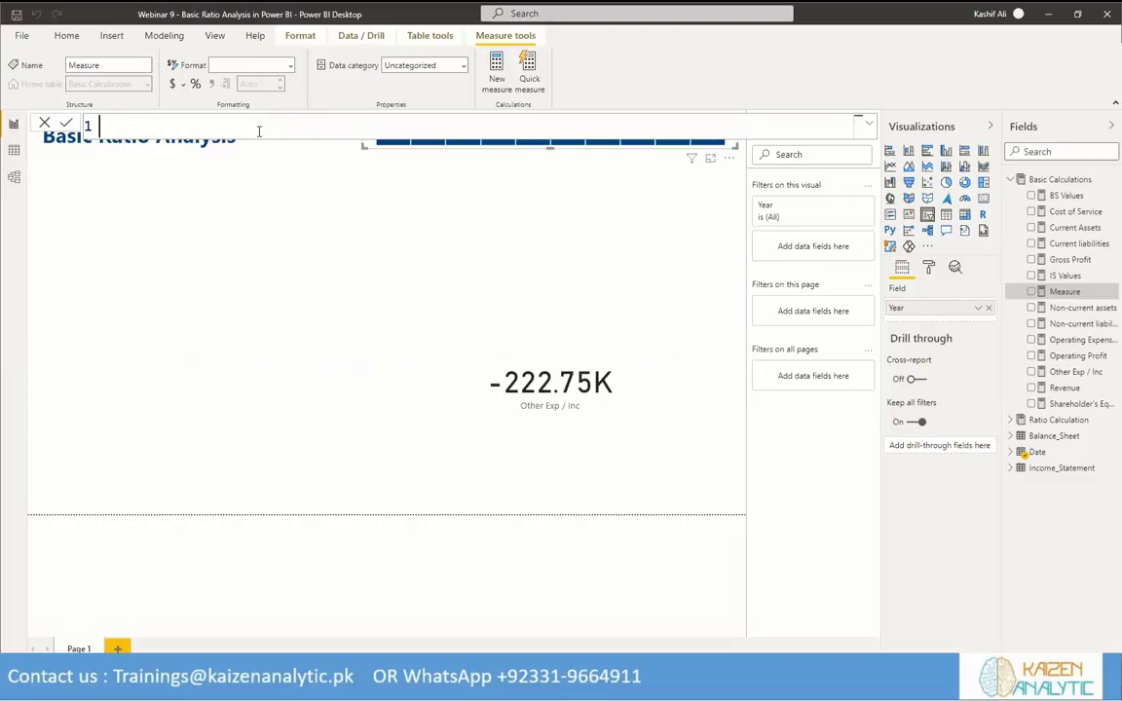
{"action": "type", "text": "Net Profit"}
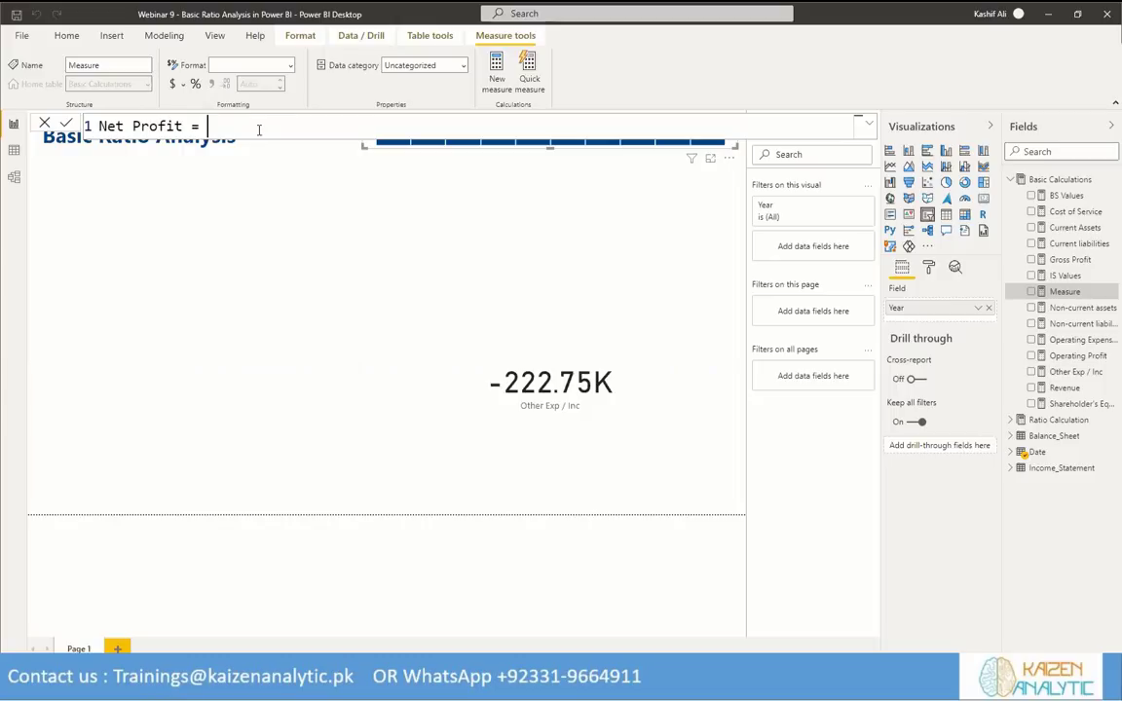
{"action": "type", "text": "= OPe"}
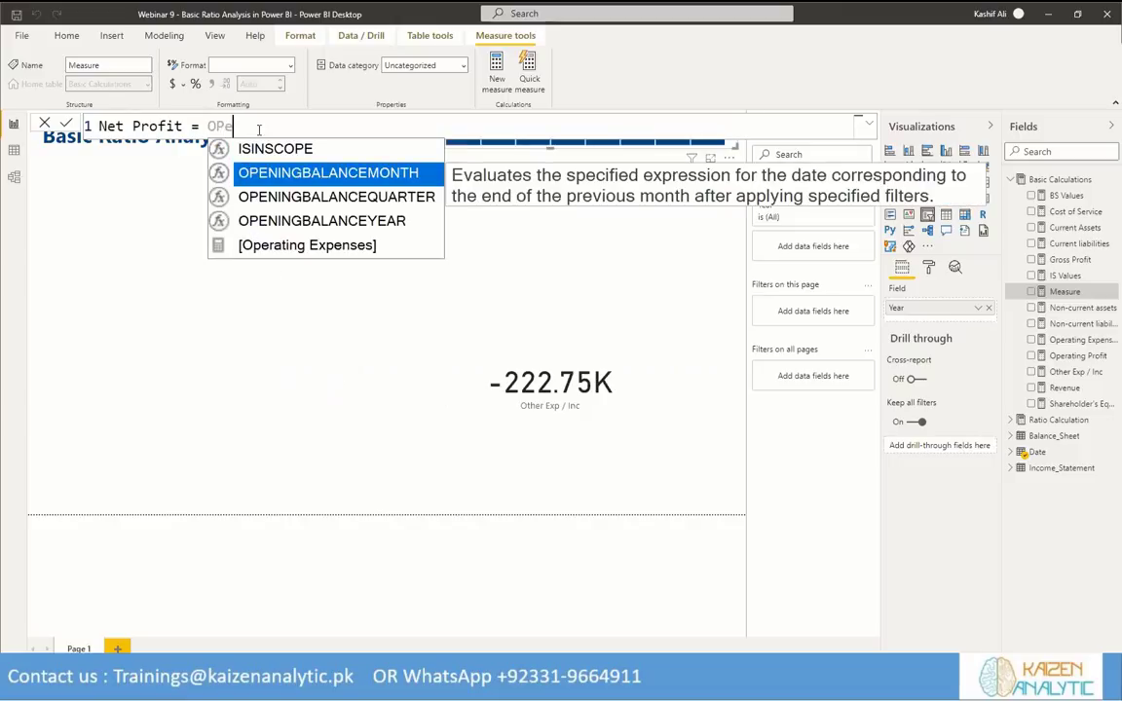
{"action": "key", "text": "Tab"}
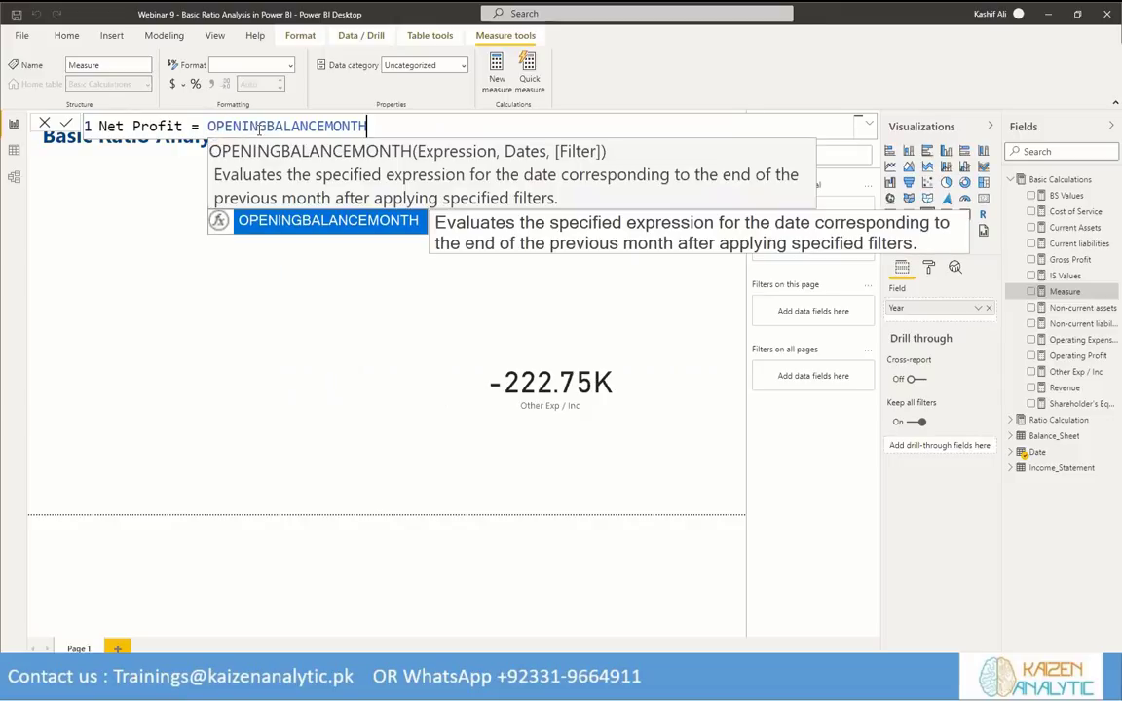
{"action": "key", "text": "BackSpace"}
{"action": "key", "text": "BackSpace"}
{"action": "key", "text": "BackSpace"}
{"action": "key", "text": "BackSpace"}
{"action": "key", "text": "BackSpace"}
{"action": "key", "text": "BackSpace"}
{"action": "key", "text": "BackSpace"}
{"action": "key", "text": "BackSpace"}
{"action": "key", "text": "BackSpace"}
{"action": "key", "text": "BackSpace"}
{"action": "key", "text": "BackSpace"}
{"action": "key", "text": "BackSpace"}
{"action": "key", "text": "BackSpace"}
{"action": "key", "text": "BackSpace"}
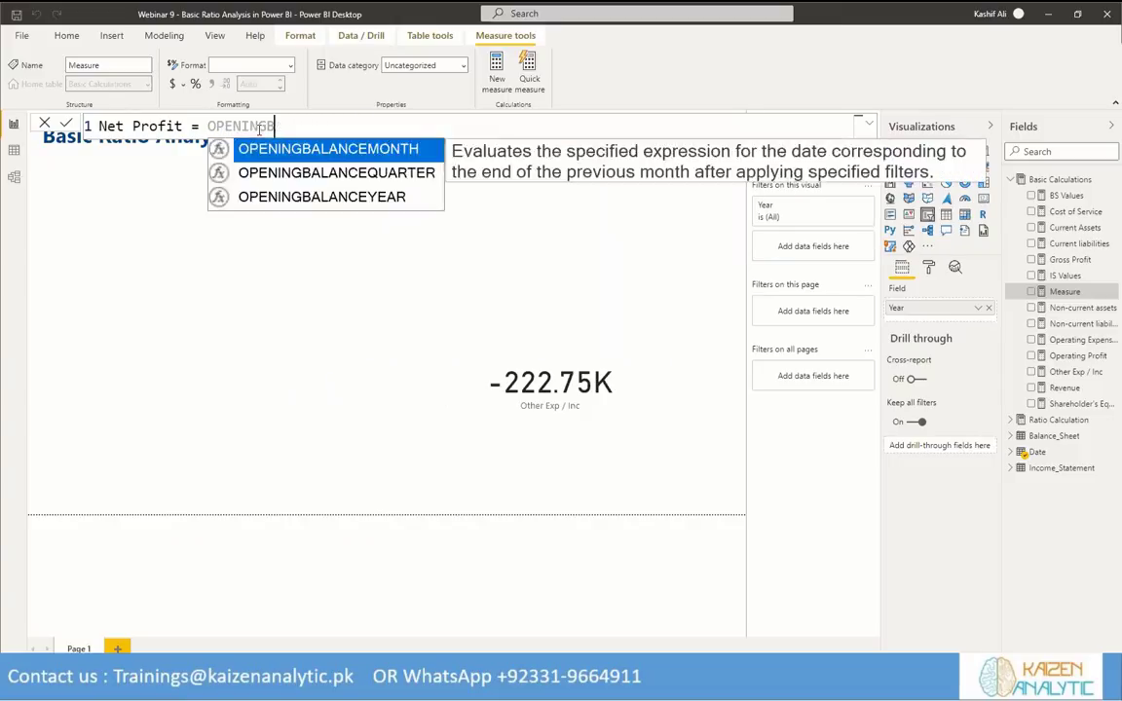
{"action": "key", "text": "BackSpace"}
{"action": "key", "text": "BackSpace"}
{"action": "key", "text": "BackSpace"}
{"action": "key", "text": "BackSpace"}
{"action": "type", "text": "pera"}
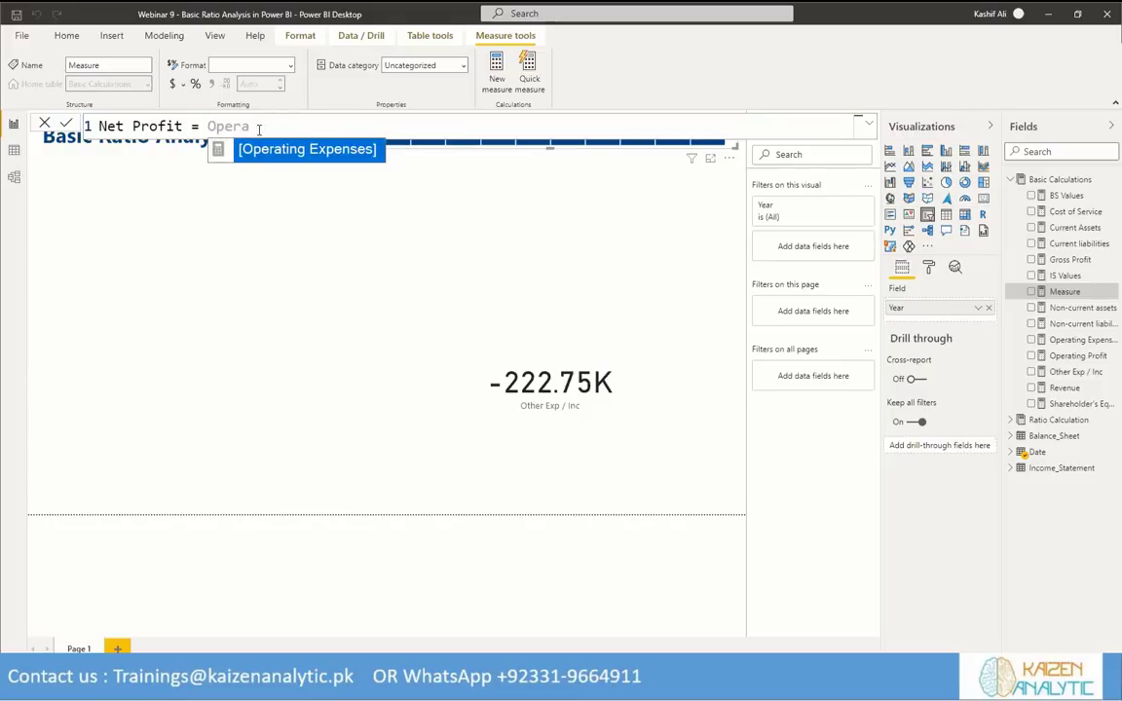
{"action": "key", "text": "BackSpace"}
{"action": "key", "text": "BackSpace"}
{"action": "key", "text": "BackSpace"}
{"action": "key", "text": "BackSpace"}
{"action": "key", "text": "BackSpace"}
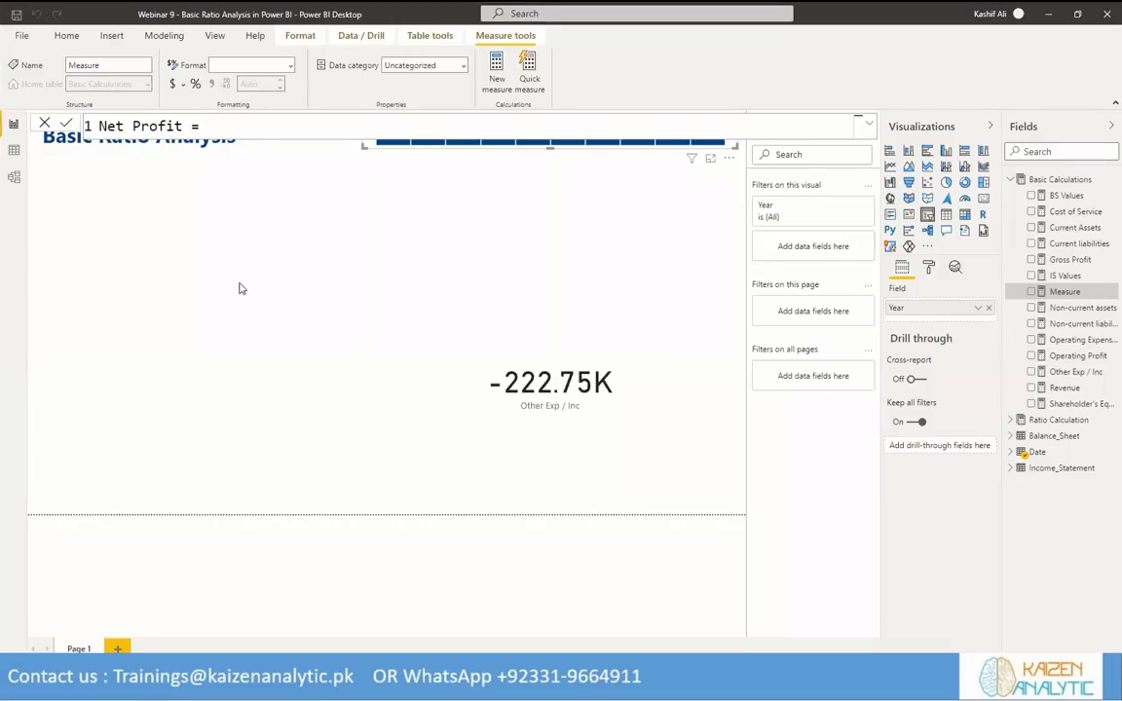
Commit the Net Profit measure and define it as [Operating Profit] - [Other Exp / Inc].
{"action": "left_click", "coordinate": [241, 288]}
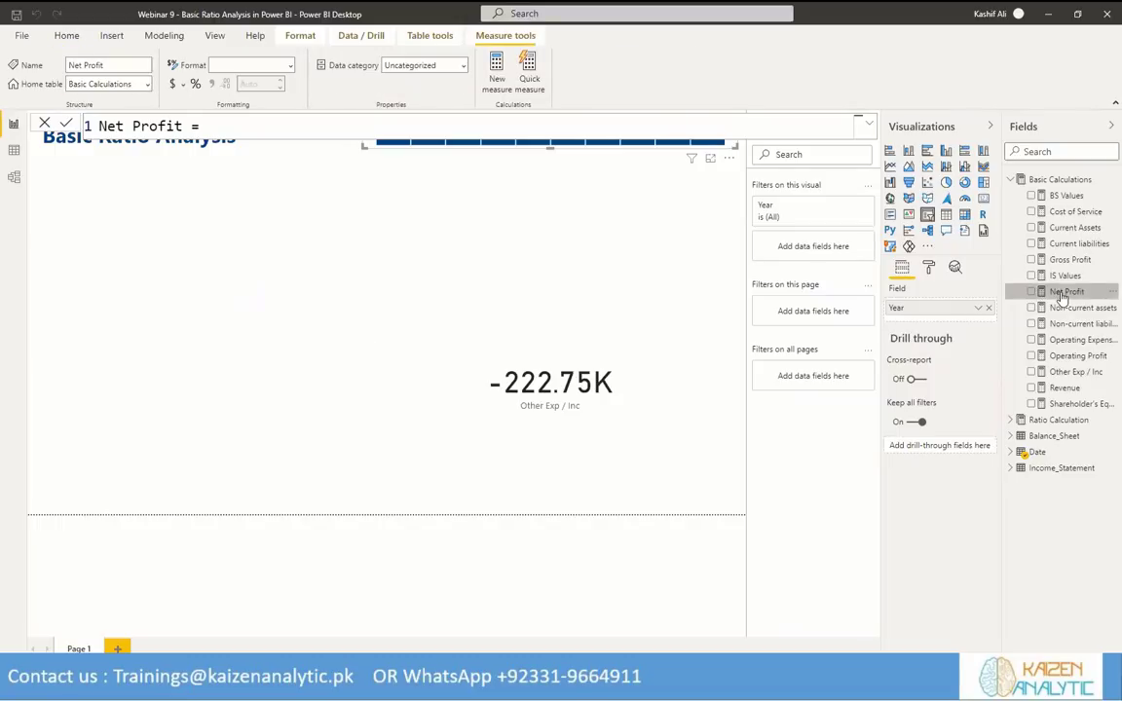
{"action": "type", "text": "OPe"}
{"action": "key", "text": "Down"}
{"action": "key", "text": "Down"}
{"action": "key", "text": "Down"}
{"action": "key", "text": "Down"}
{"action": "key", "text": "Tab"}
{"action": "type", "text": "- "}
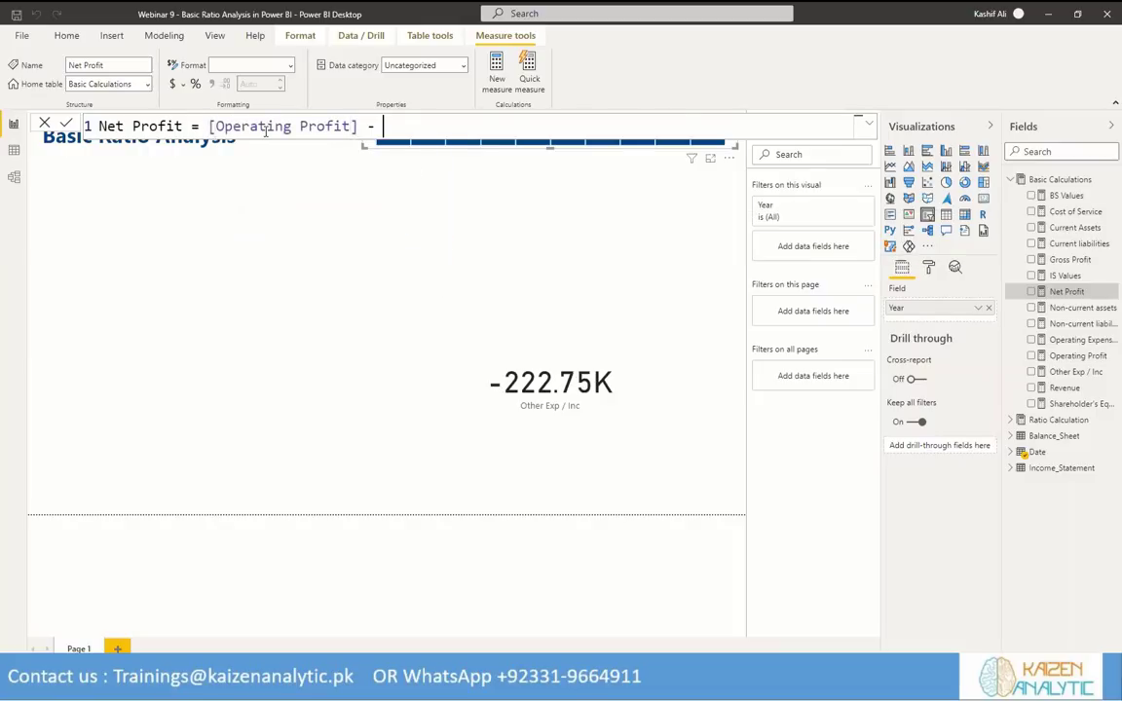
{"action": "type", "text": "O"}
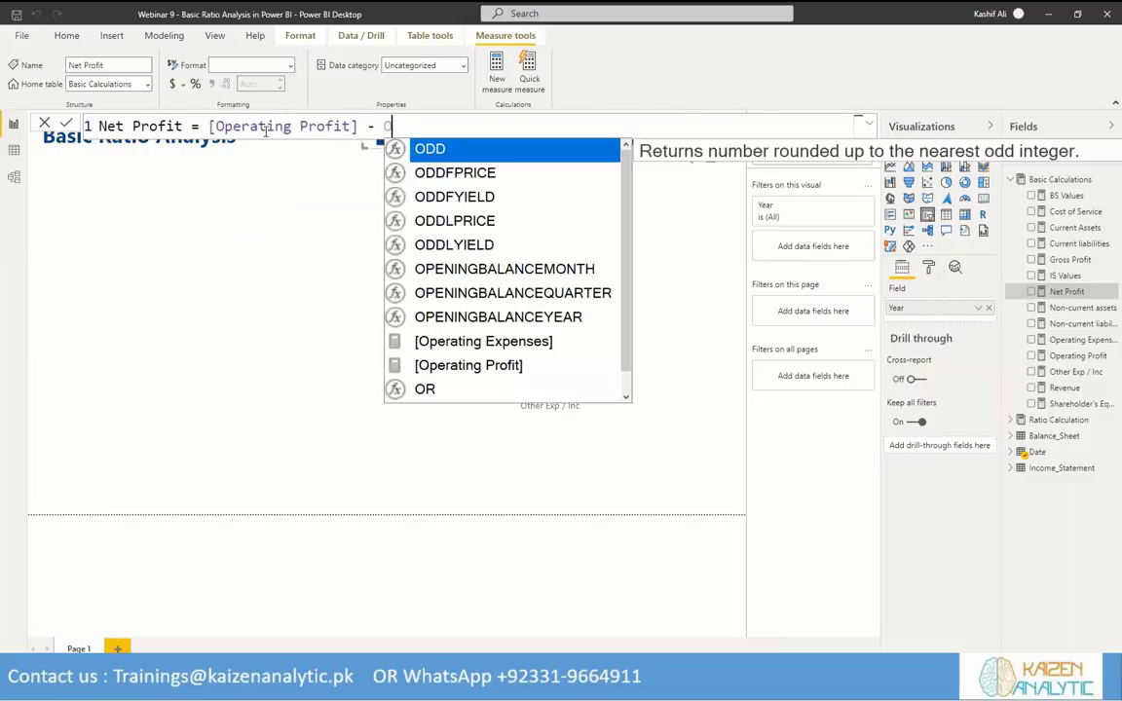
{"action": "type", "text": "ther"}
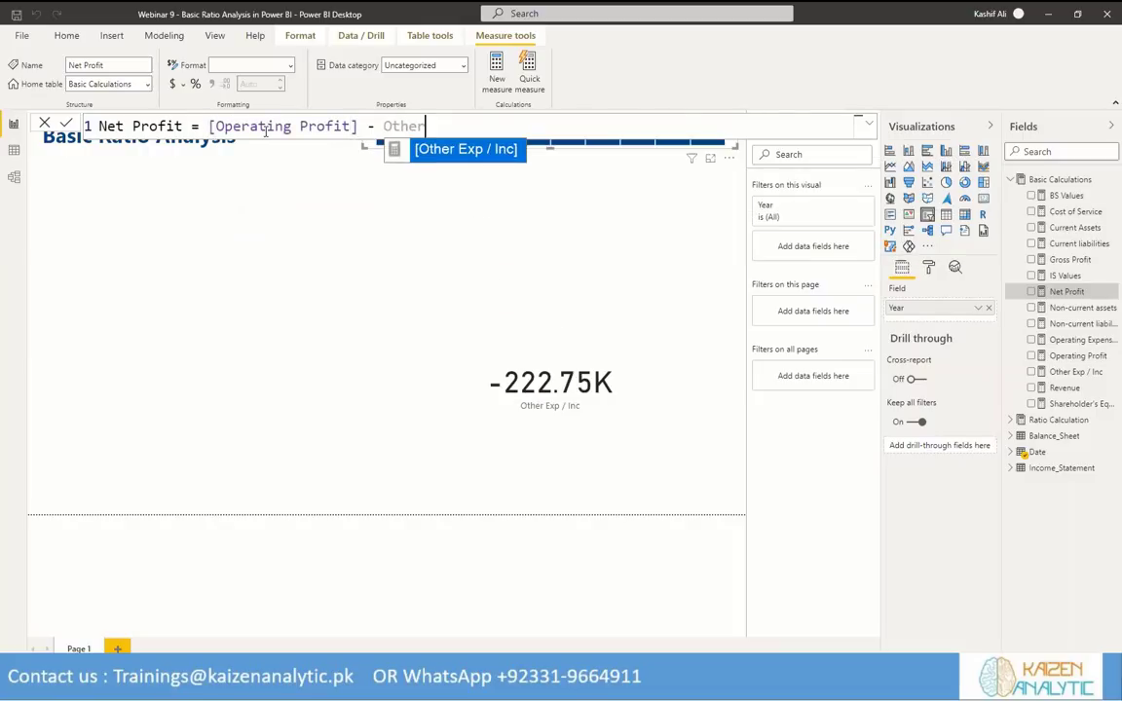
{"action": "left_click", "coordinate": [440, 149]}
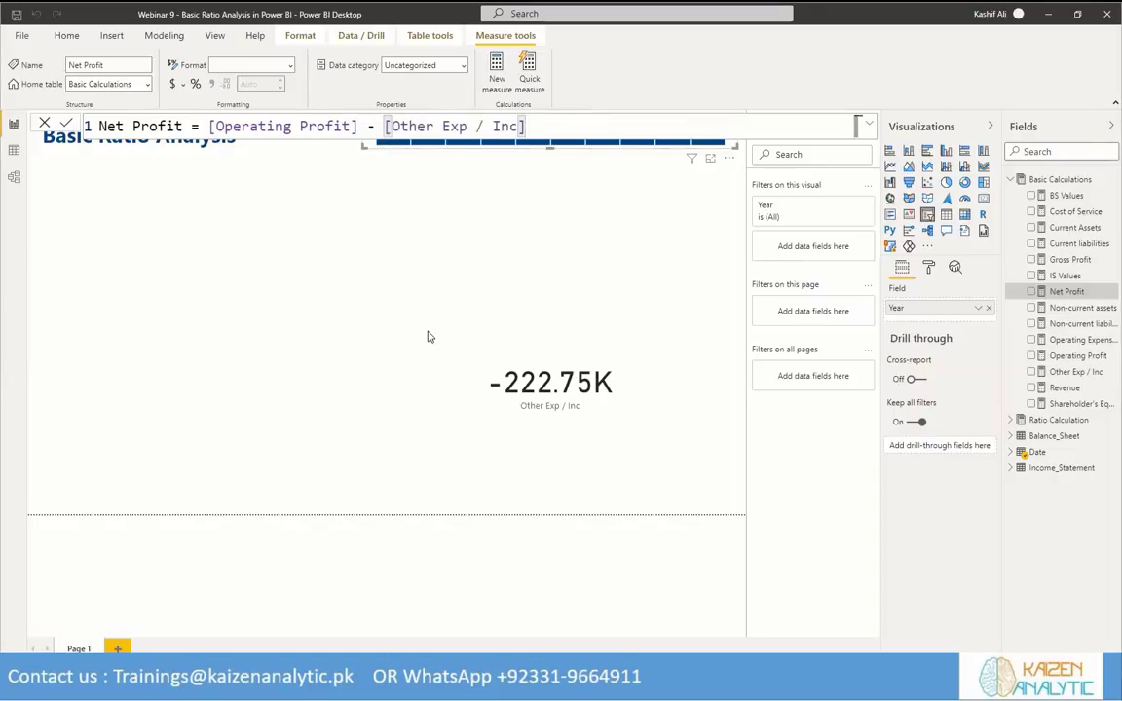
{"action": "key", "text": "Return"}
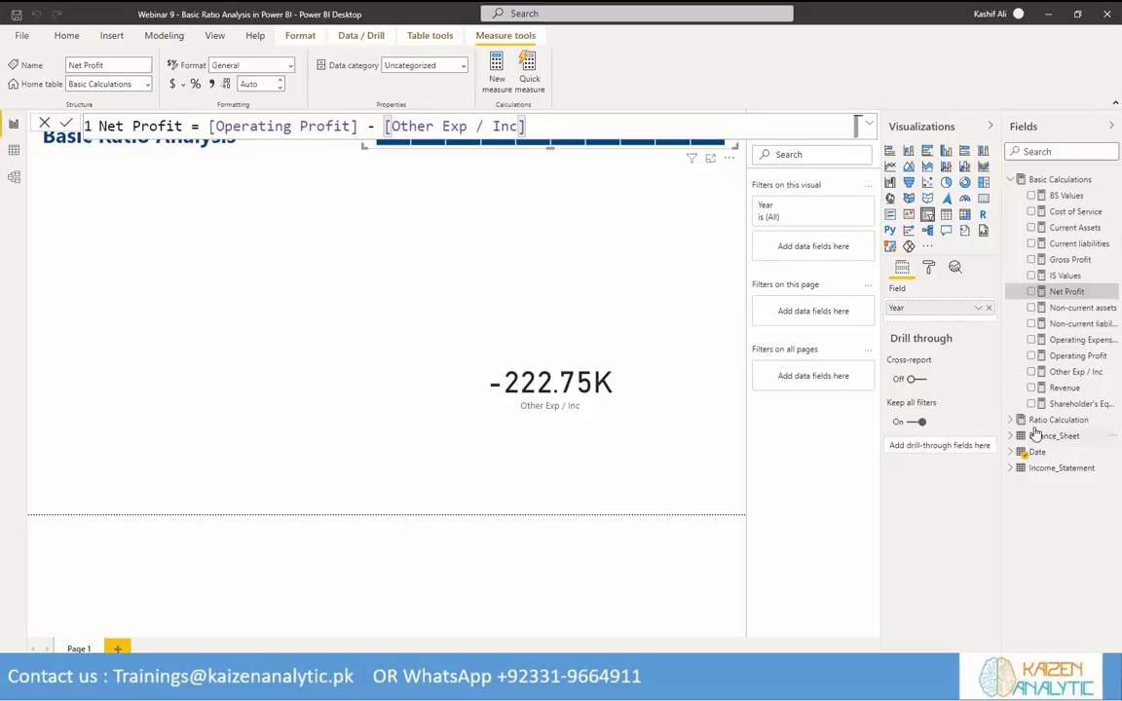
Start a new measure in the Ratio Calculation table and name it Operating Profit %.
{"action": "left_click", "coordinate": [1104, 420]}
{"action": "left_click", "coordinate": [1113, 420]}
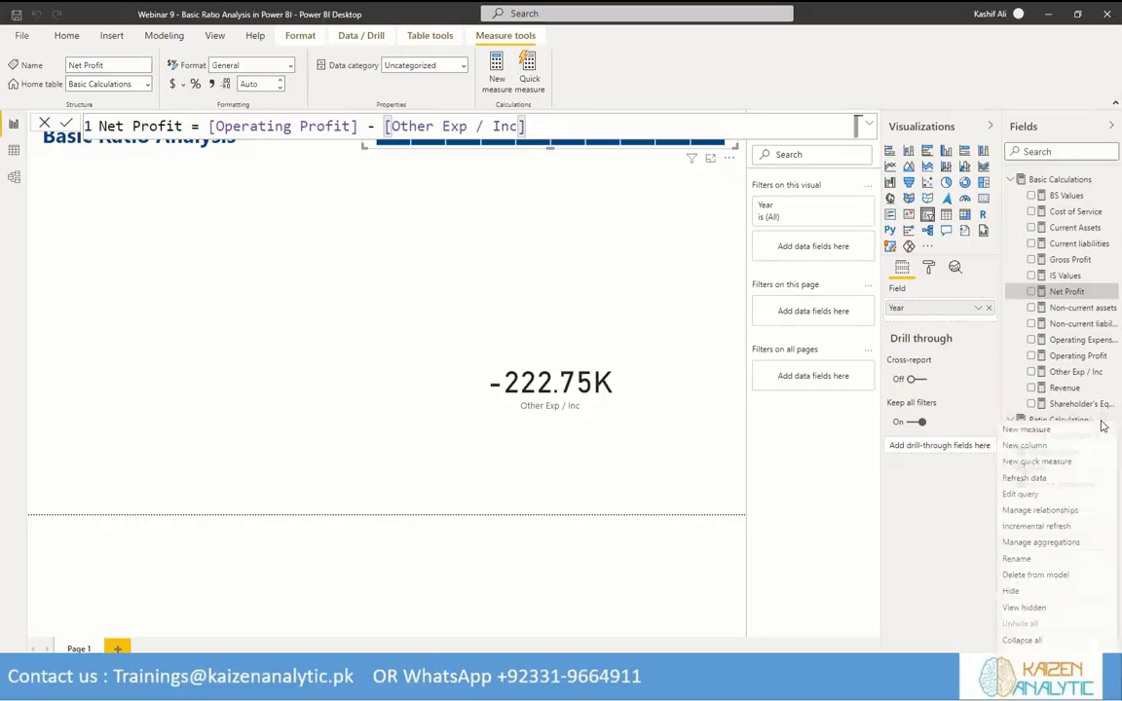
{"action": "key", "text": "Escape"}
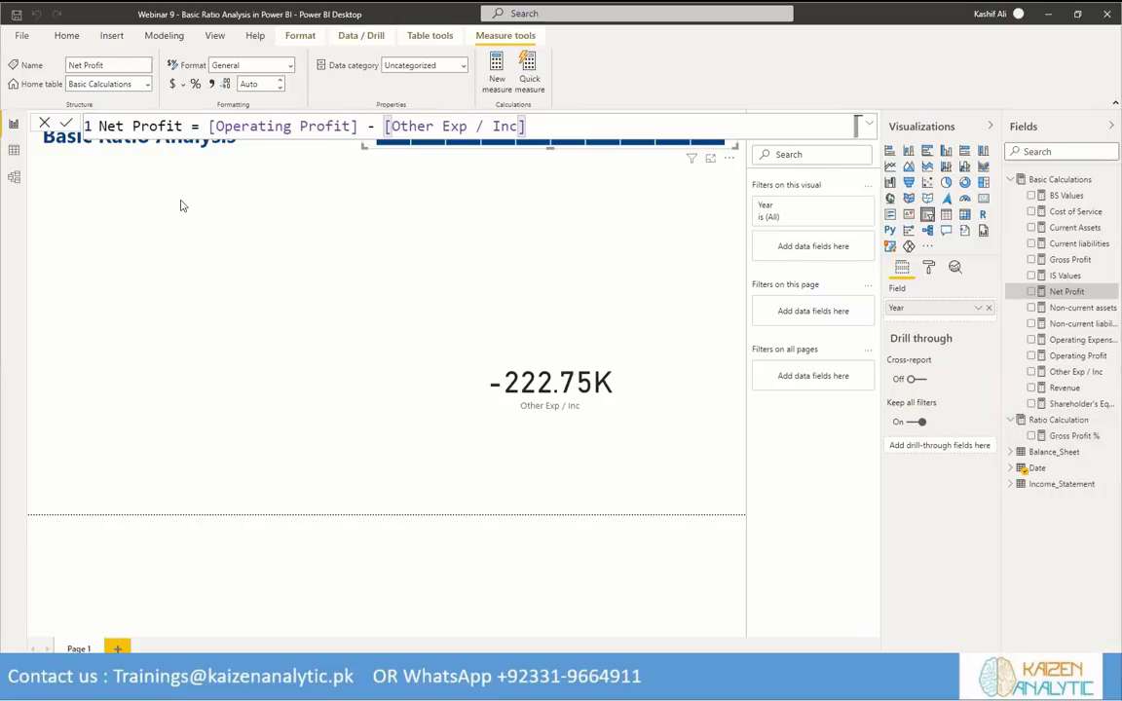
{"action": "key", "text": "ctrl+a"}
{"action": "type", "text": "Net Profit = [Operating Profit] - [Other Exp / Inc]"}
{"action": "left_click_drag", "start_coordinate": [538, 126], "coordinate": [98, 140]}
{"action": "type", "text": "Ne"}
{"action": "key", "text": "BackSpace"}
{"action": "key", "text": "BackSpace"}
{"action": "type", "text": "Opea"}
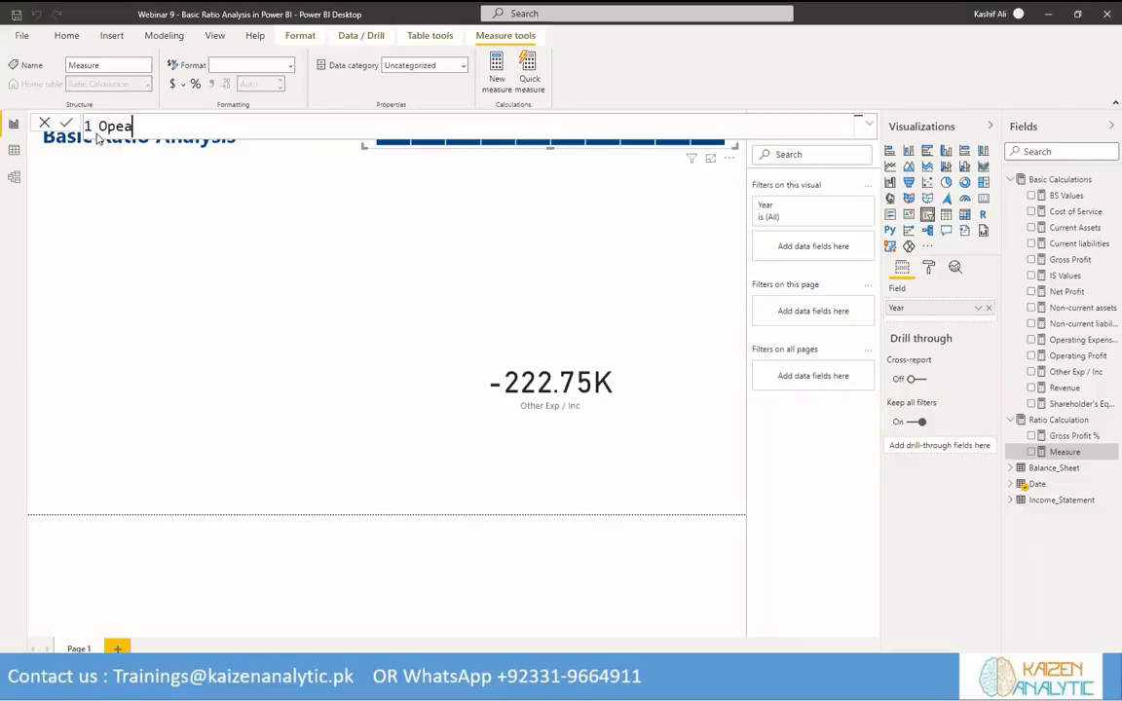
{"action": "key", "text": "BackSpace"}
{"action": "type", "text": "rating Profit % "}
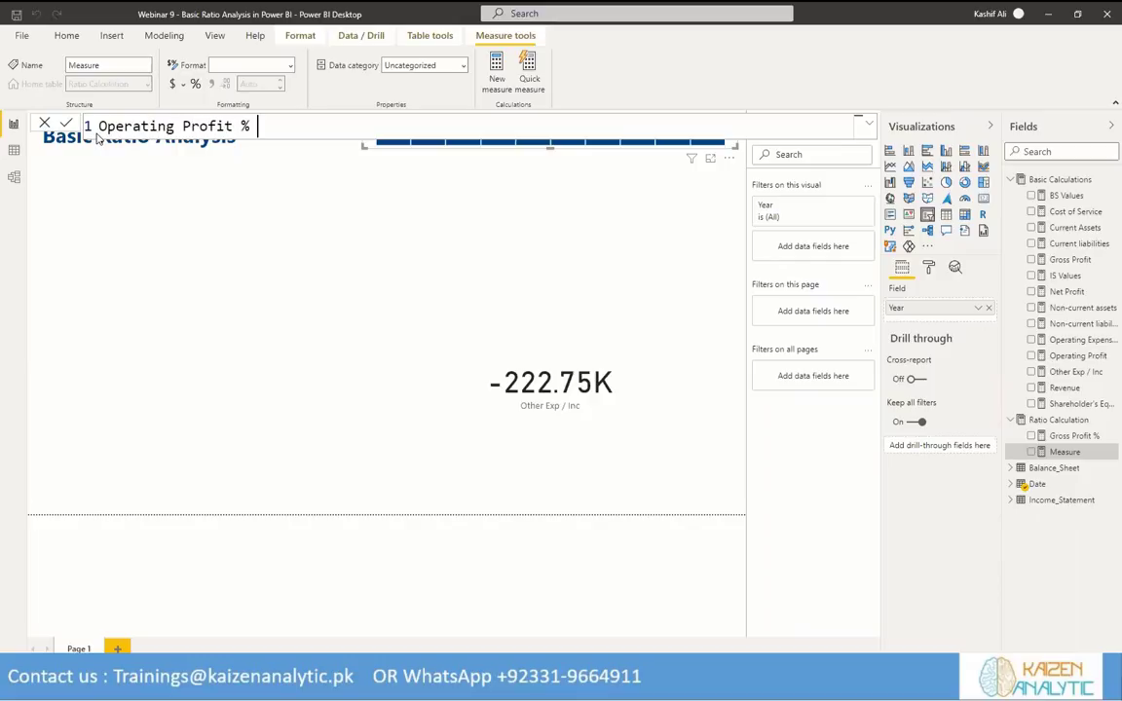
Define the Operating Profit % measure as DIVIDE([Operating Profit], [Revenue]).
{"action": "type", "text": "= DIVIDE("}
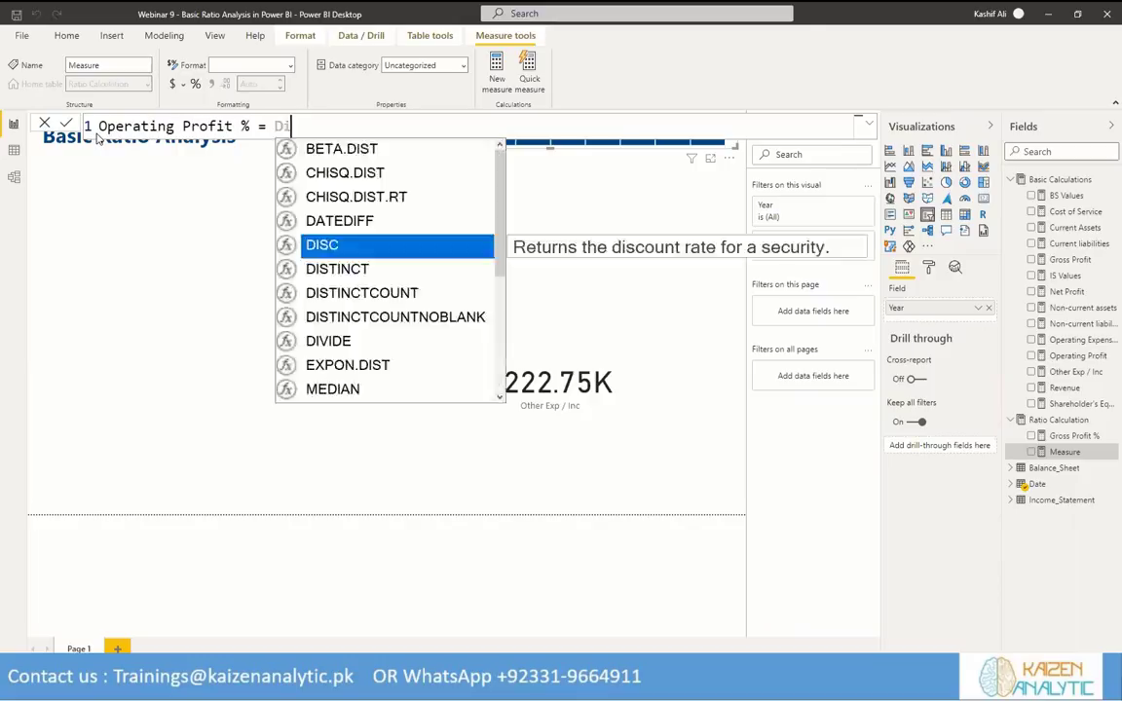
{"action": "type", "text": "Opera"}
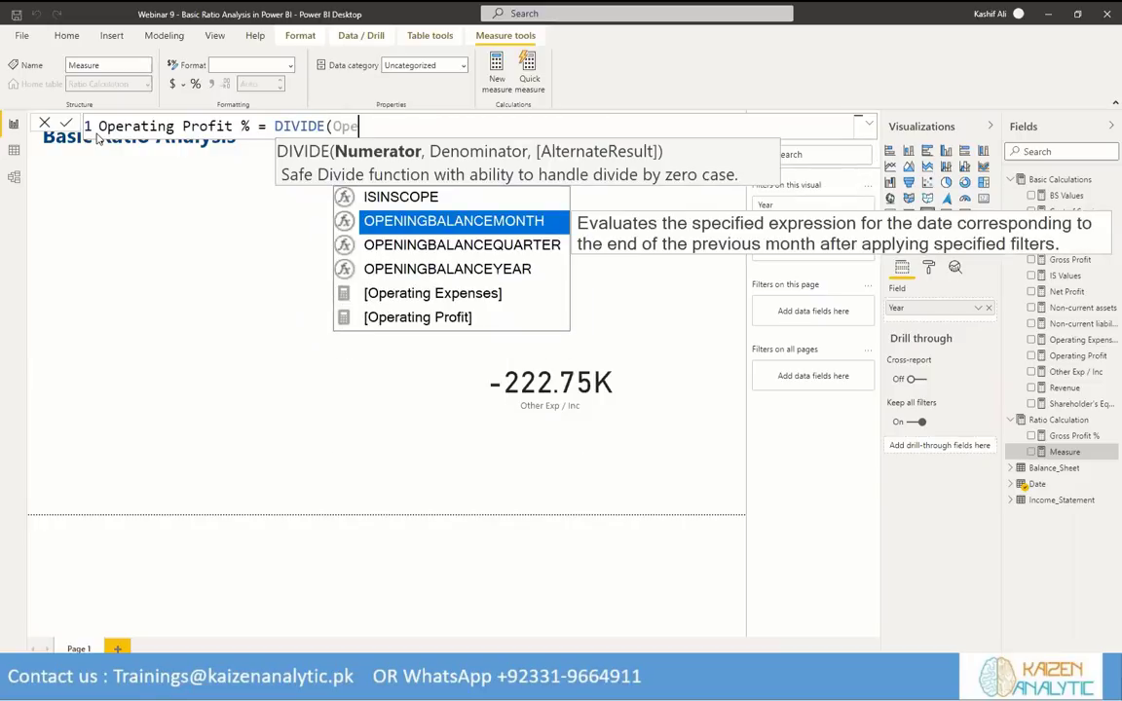
{"action": "key", "text": "Down"}
{"action": "key", "text": "Tab"}
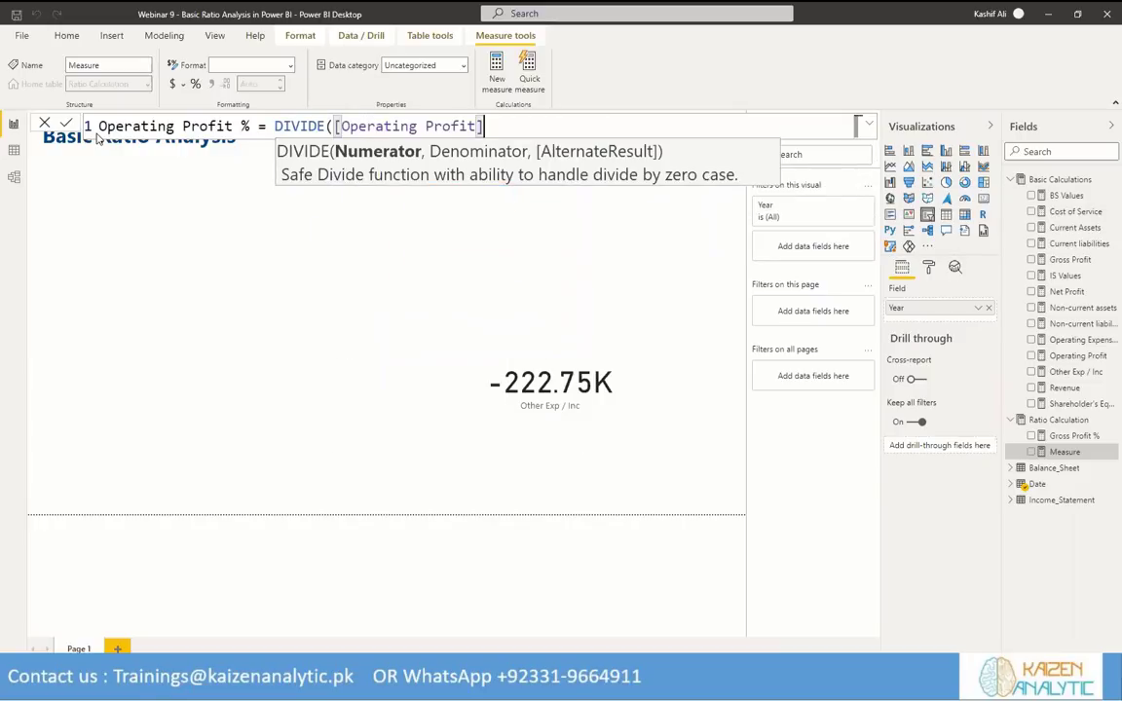
{"action": "type", "text": ", Reve"}
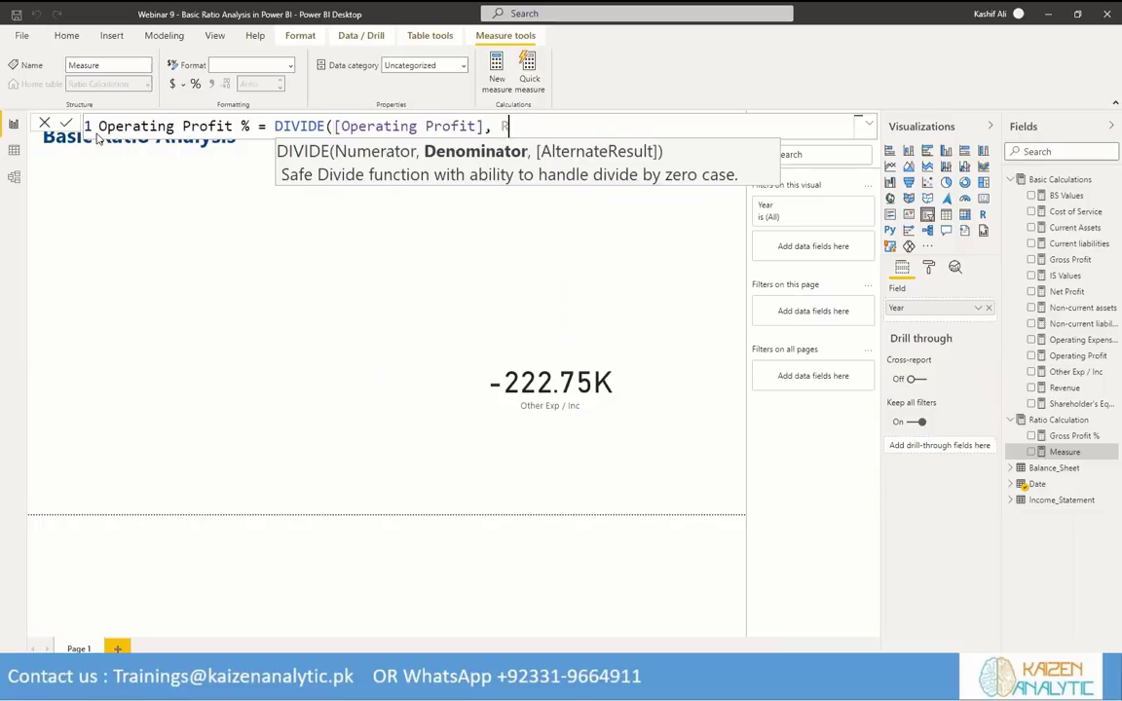
{"action": "key", "text": "Tab"}
{"action": "type", "text": ", 0"}
{"action": "key", "text": "BackSpace"}
{"action": "key", "text": "BackSpace"}
{"action": "key", "text": "BackSpace"}
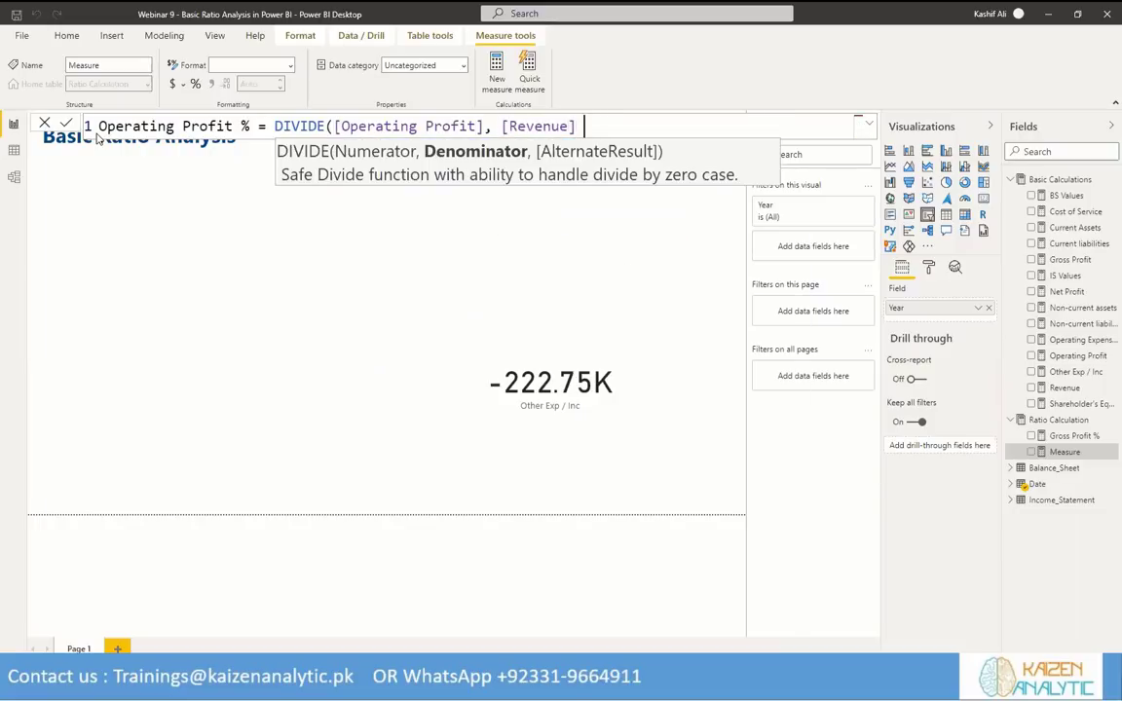
{"action": "type", "text": ")"}
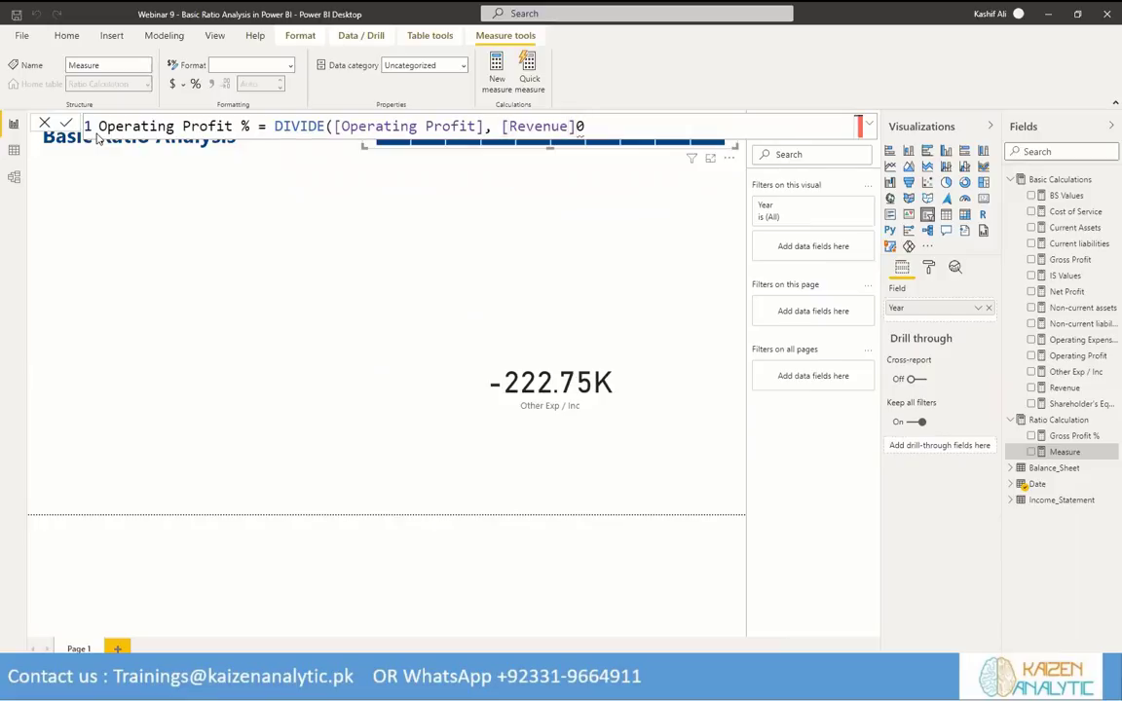
{"action": "key", "text": "BackSpace"}
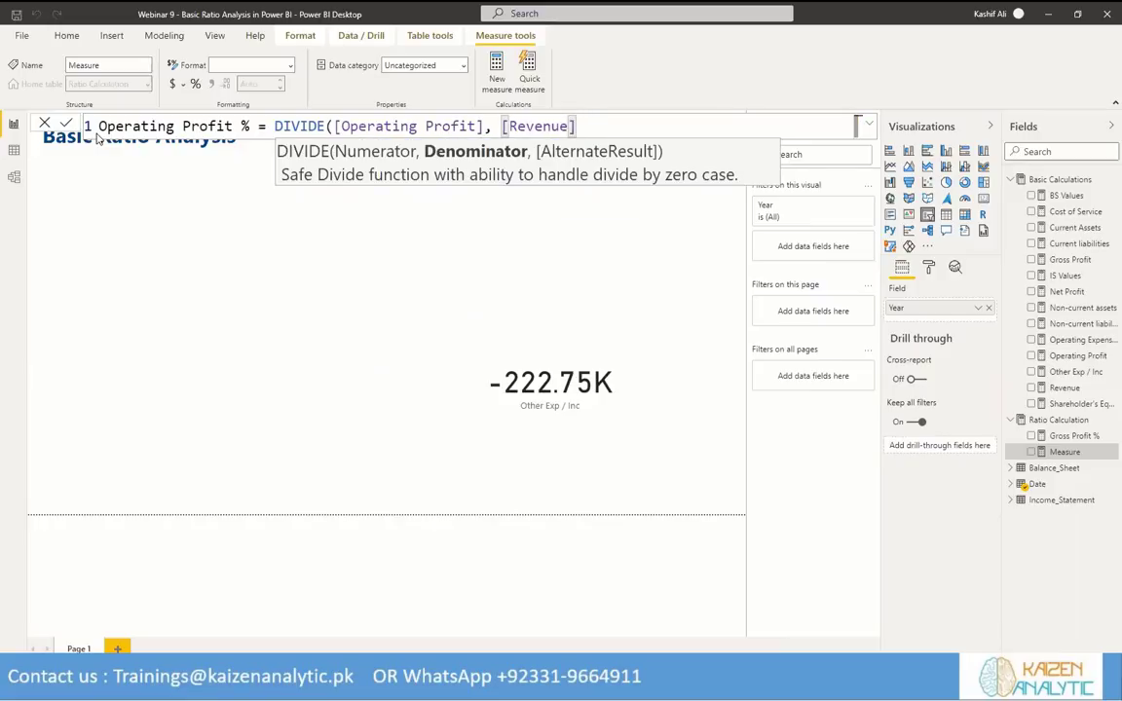
{"action": "type", "text": ")"}
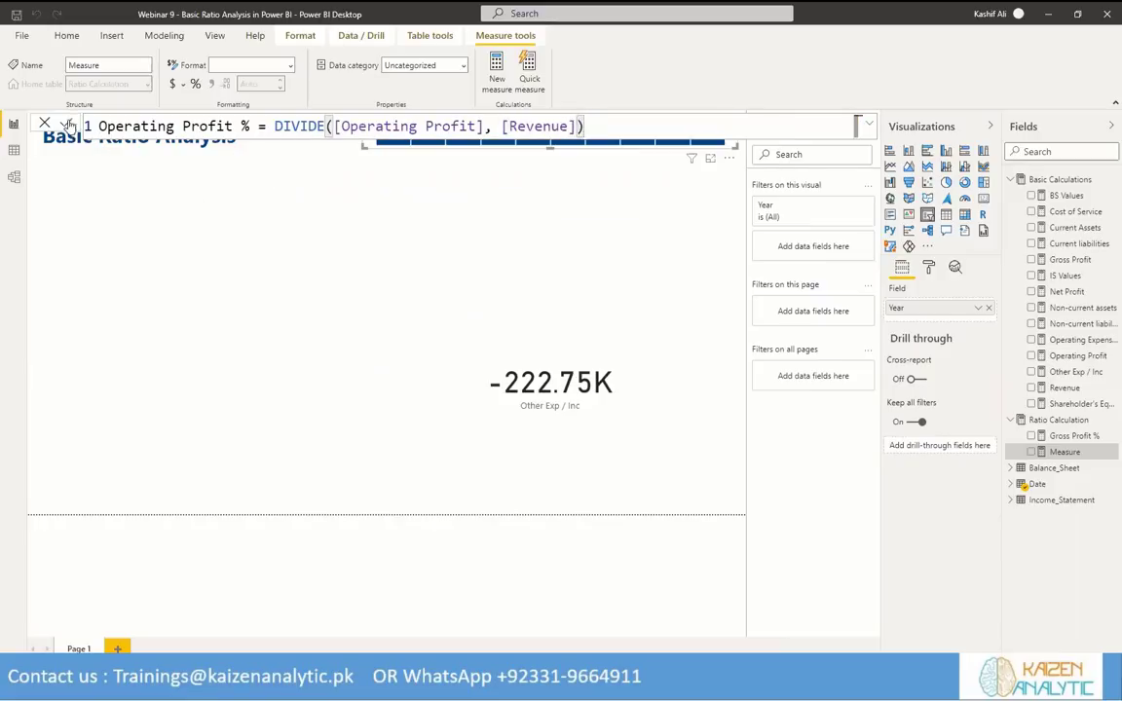
{"action": "key", "text": "Return"}
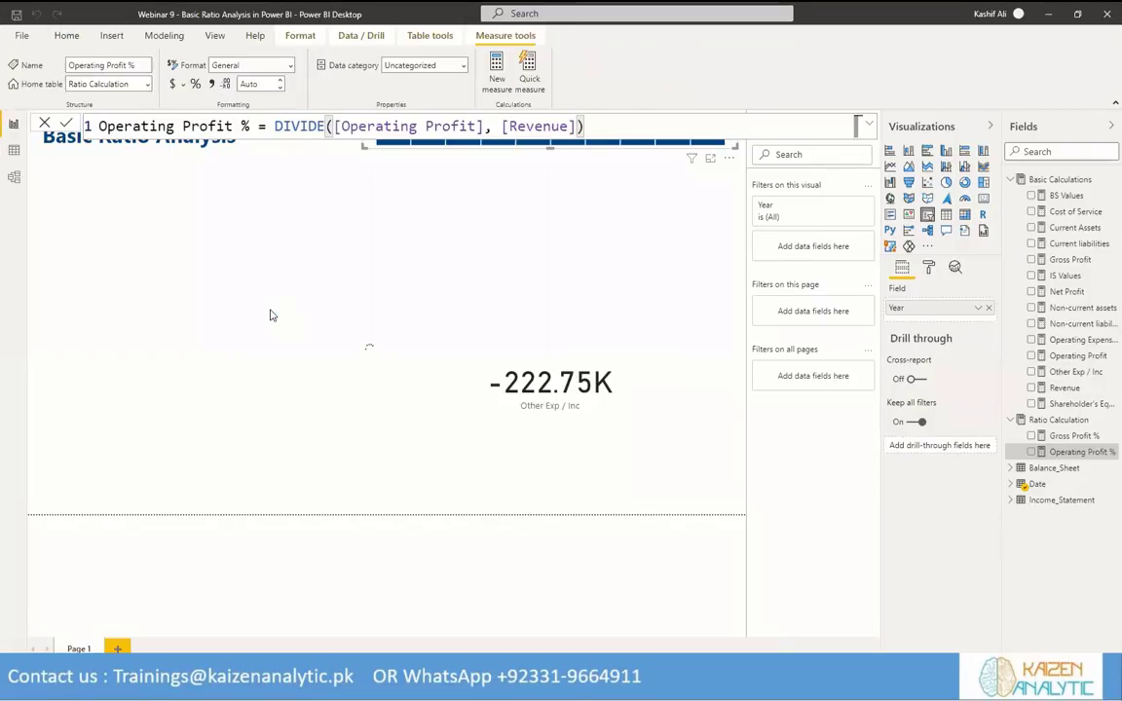
Create a Net Profit % measure in the Ratio Calculation table, defined as DIVIDE([Net Profit], [Revenue]).
{"action": "right_click", "coordinate": [997, 420]}
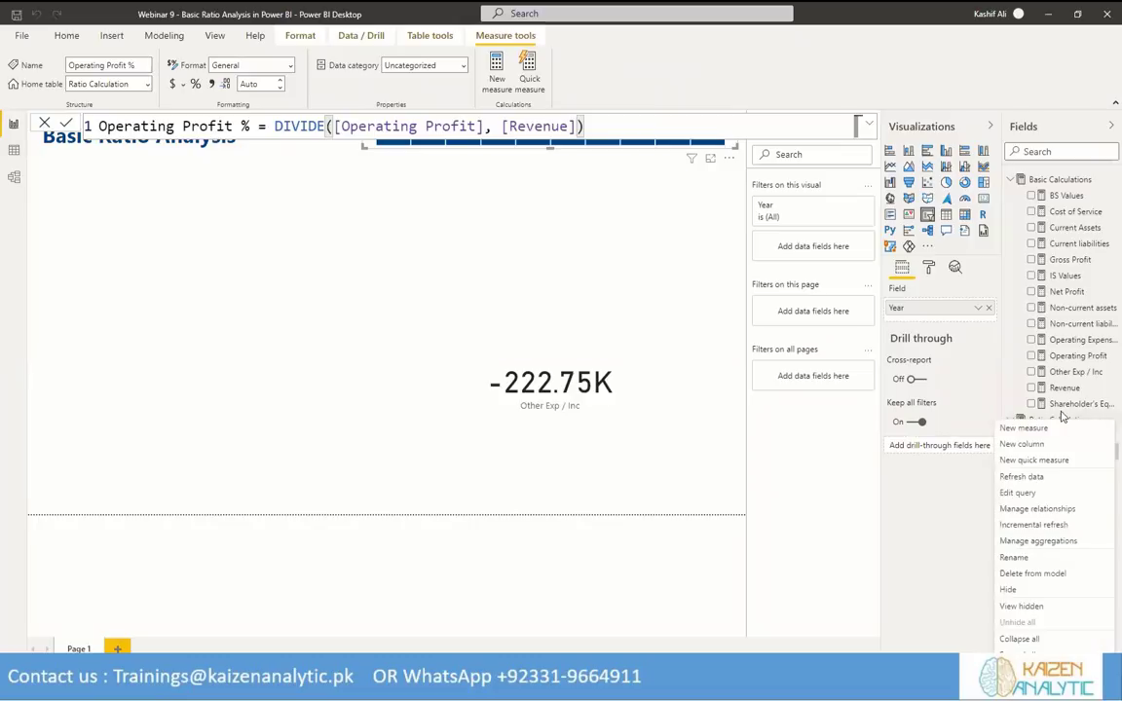
{"action": "left_click", "coordinate": [396, 256]}
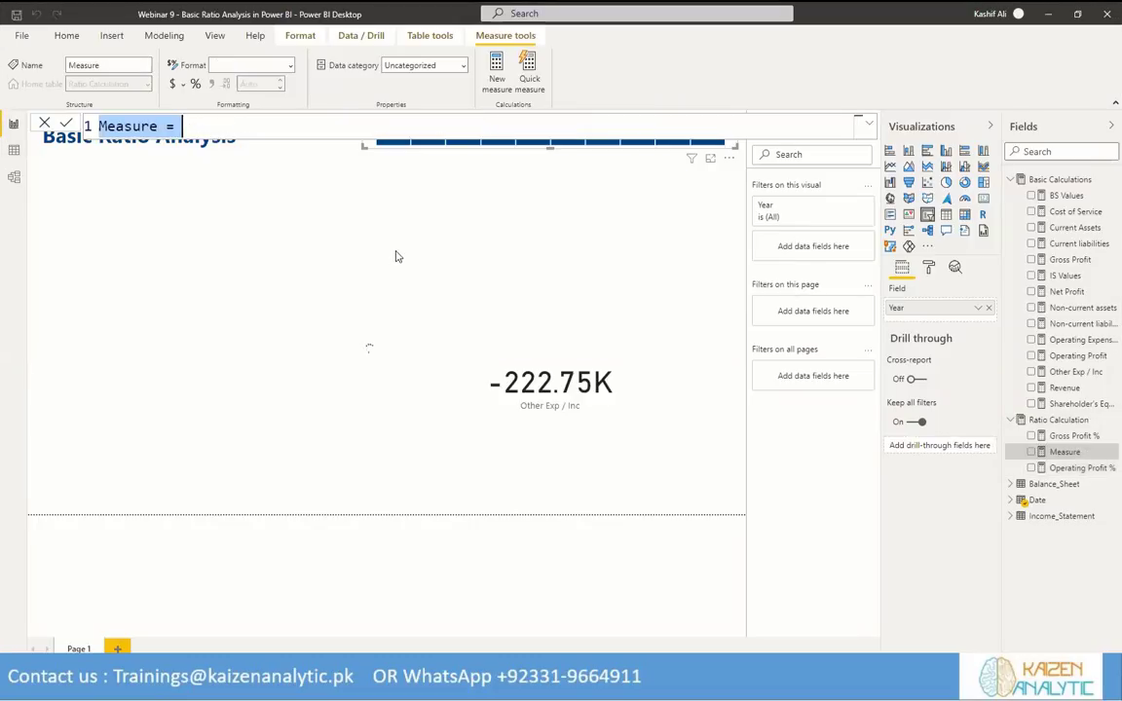
{"action": "type", "text": "Net Profit ="}
{"action": "key", "text": "BackSpace"}
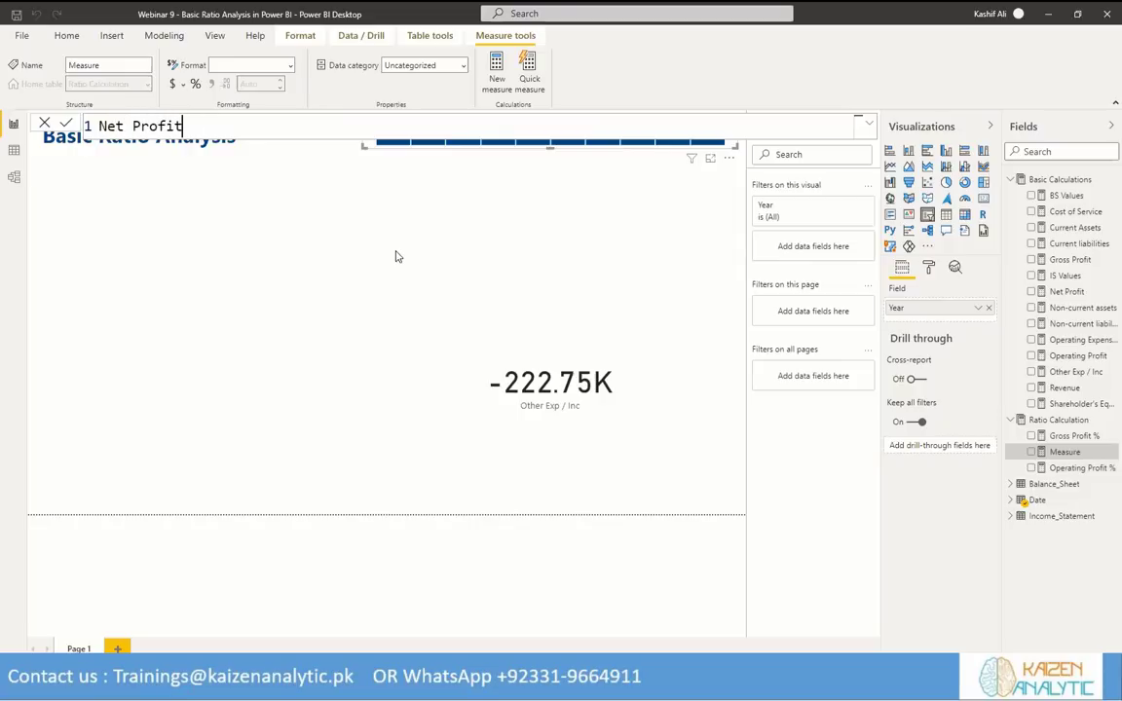
{"action": "type", "text": "% = D"}
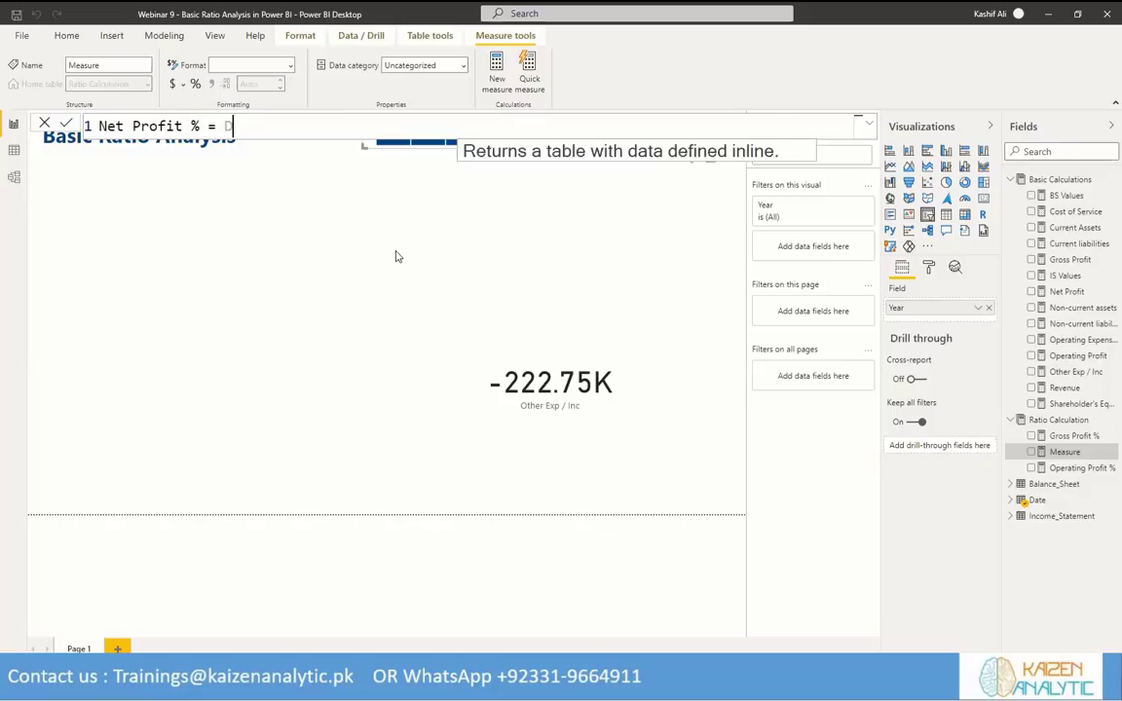
{"action": "type", "text": "IVIDE([Net Profit], Re"}
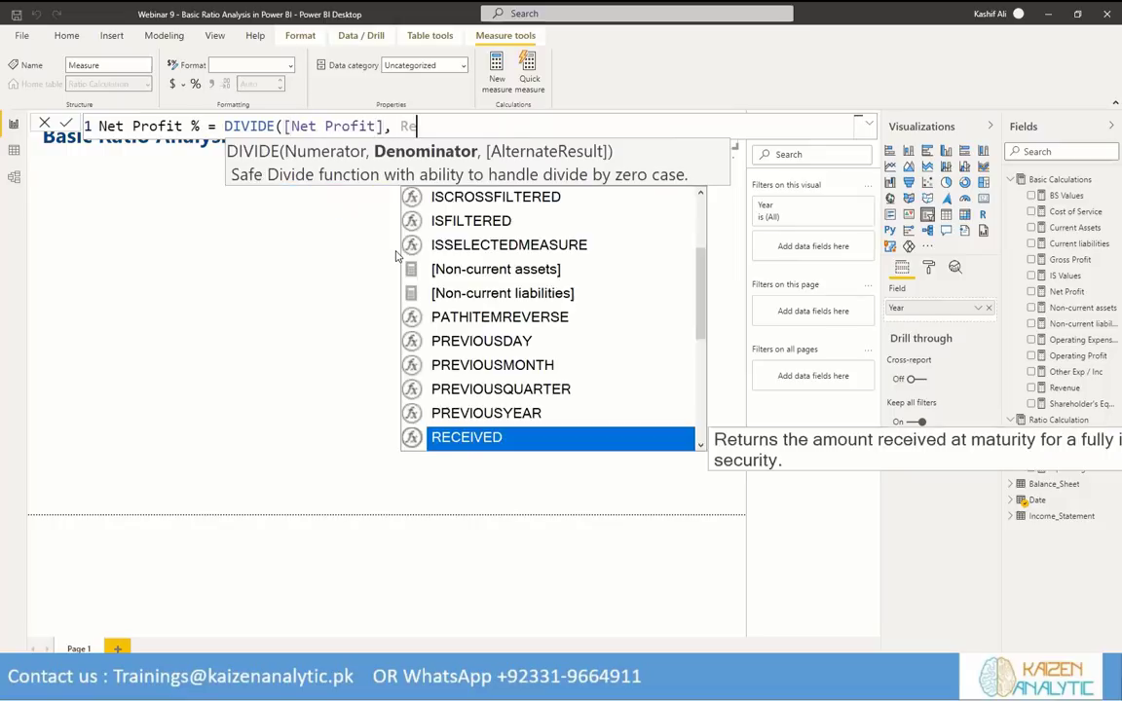
{"action": "type", "text": "ve"}
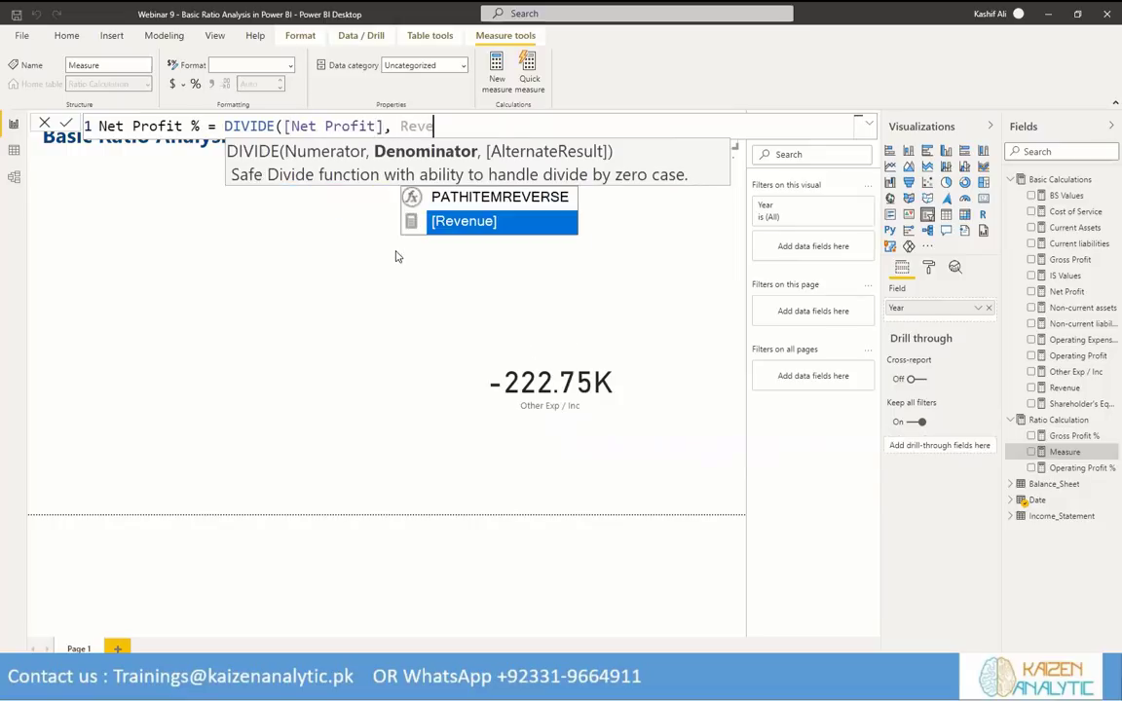
{"action": "key", "text": "Tab"}
{"action": "type", "text": ")"}
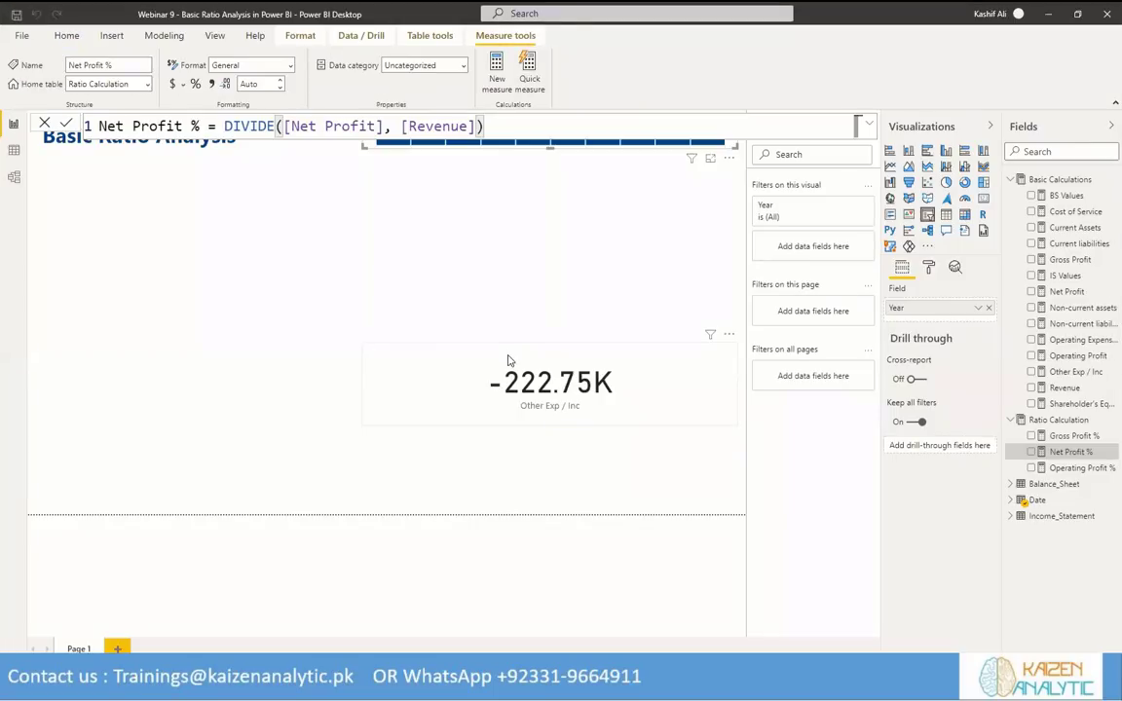
Replace the Other Exp / Inc card with an area chart, placed below the year slicer and enlarged.
{"action": "left_click", "coordinate": [508, 361]}
{"action": "key", "text": "Delete"}
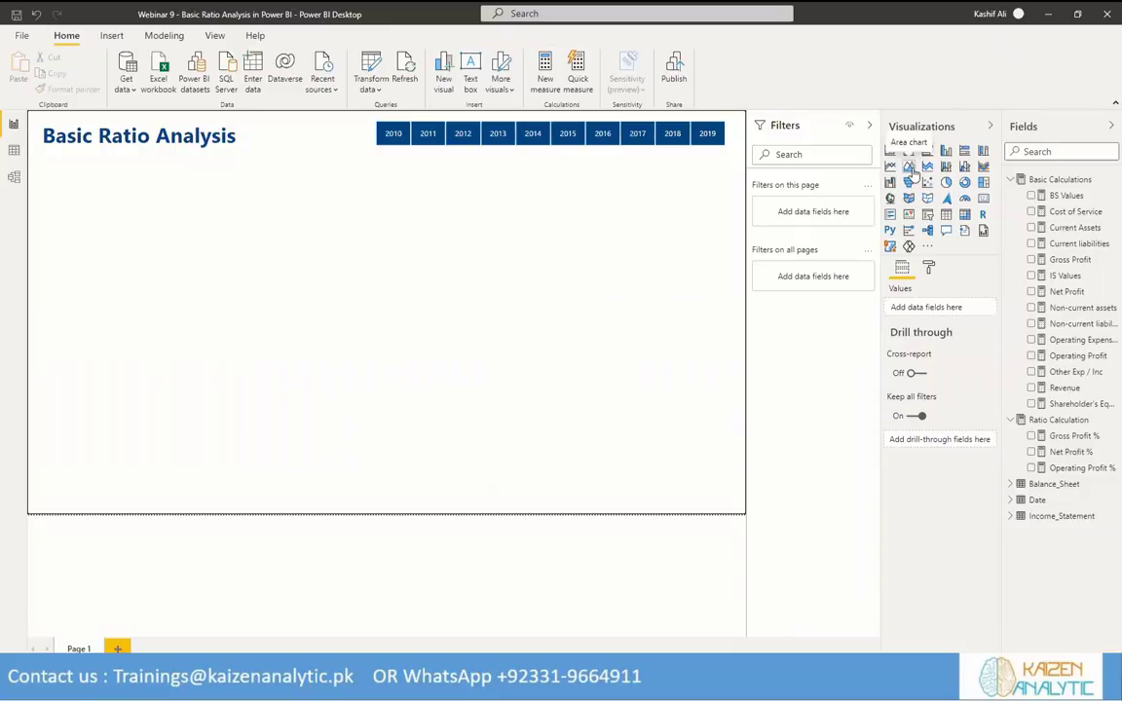
{"action": "left_click_drag", "start_coordinate": [312, 294], "coordinate": [700, 276]}
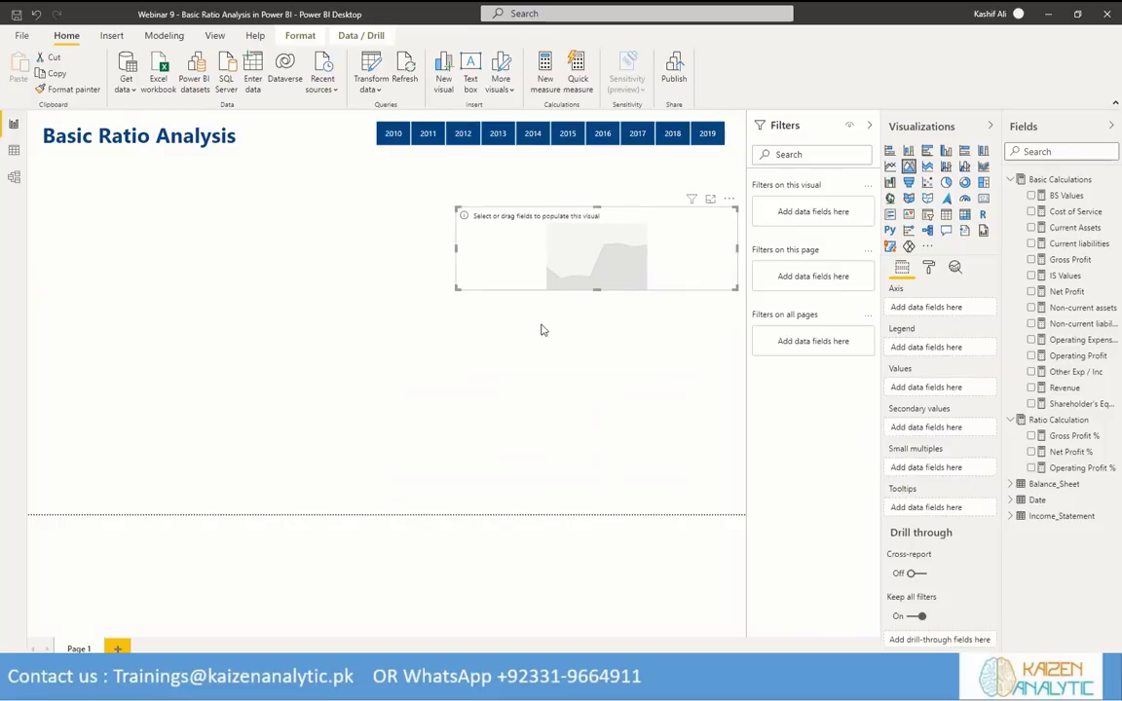
{"action": "left_click_drag", "start_coordinate": [455, 289], "coordinate": [411, 344]}
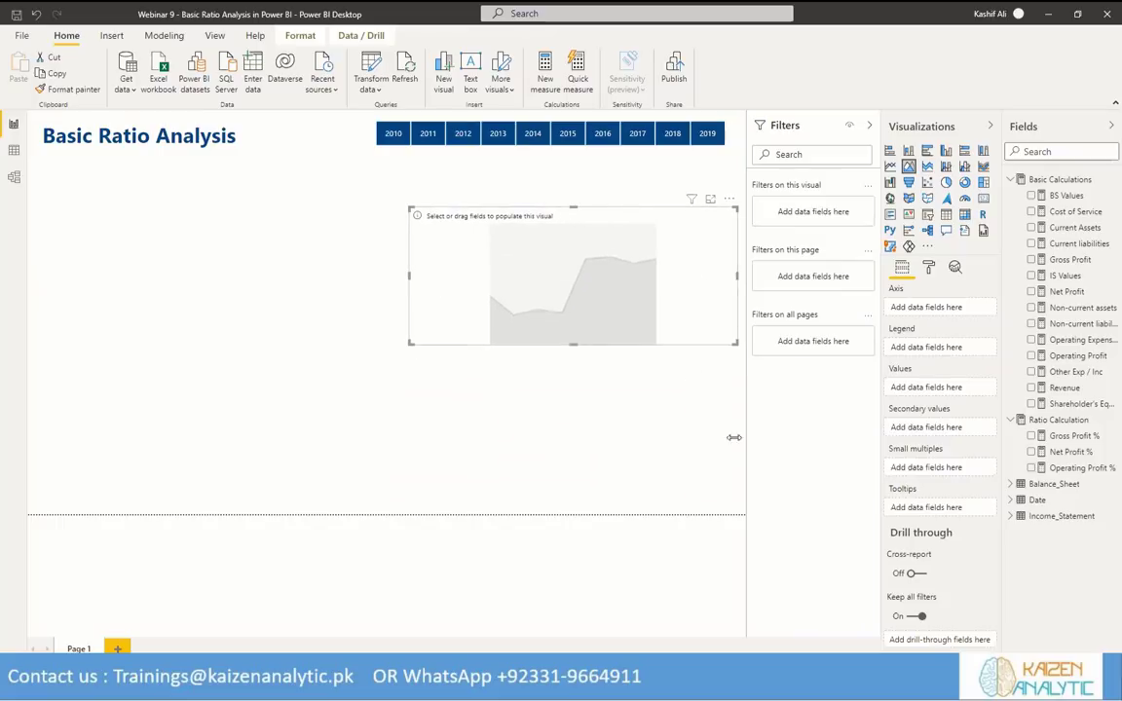
Plot Gross Profit %, Net Profit % and Operating Profit % in the area chart by Year from the Date table.
{"action": "left_click", "coordinate": [1032, 436]}
{"action": "left_click", "coordinate": [1032, 452]}
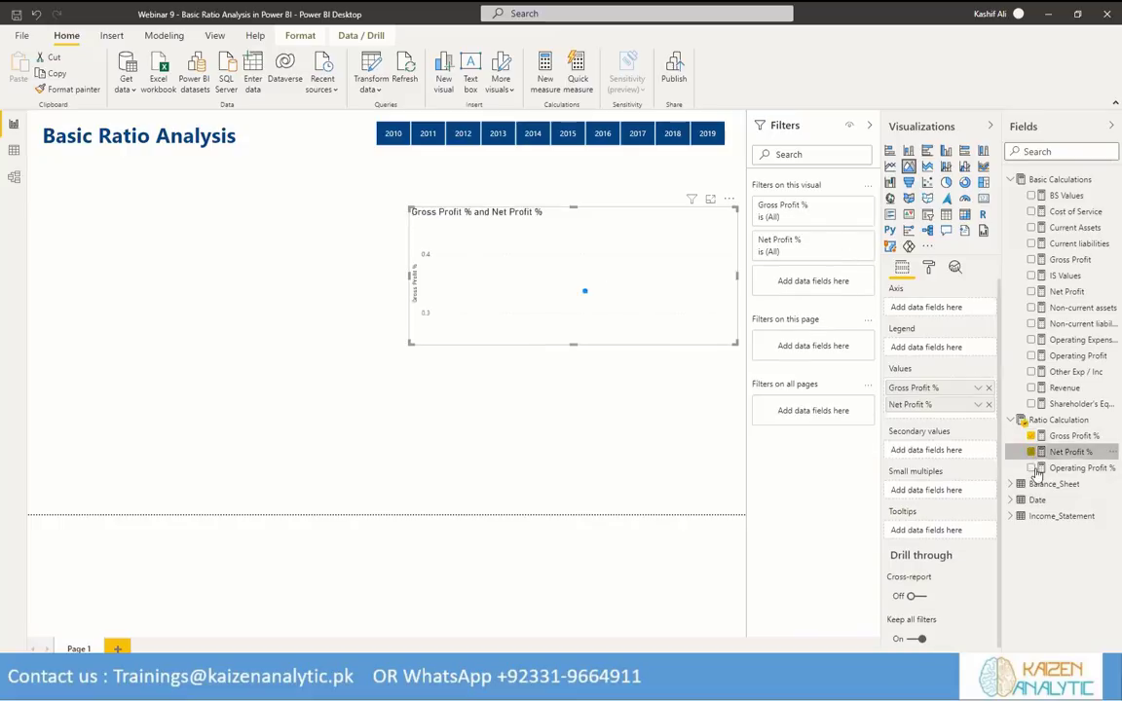
{"action": "left_click", "coordinate": [1033, 468]}
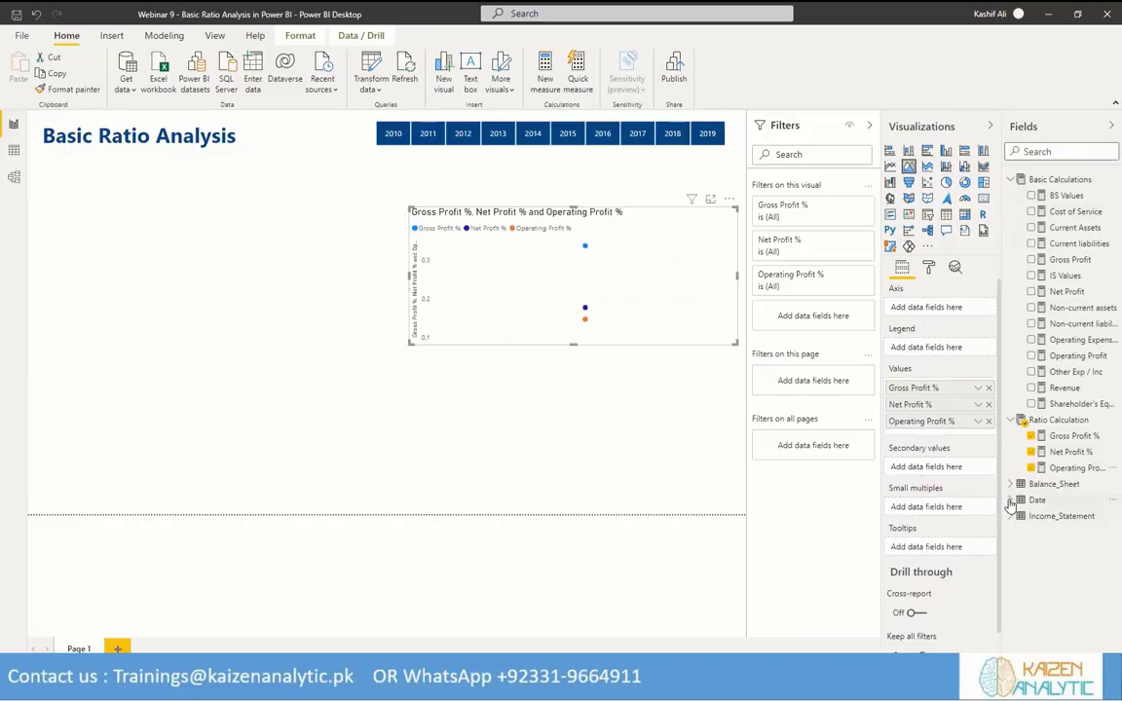
{"action": "left_click", "coordinate": [1011, 502]}
{"action": "scroll", "coordinate": [1047, 565], "scroll_direction": "down", "scroll_amount": 3}
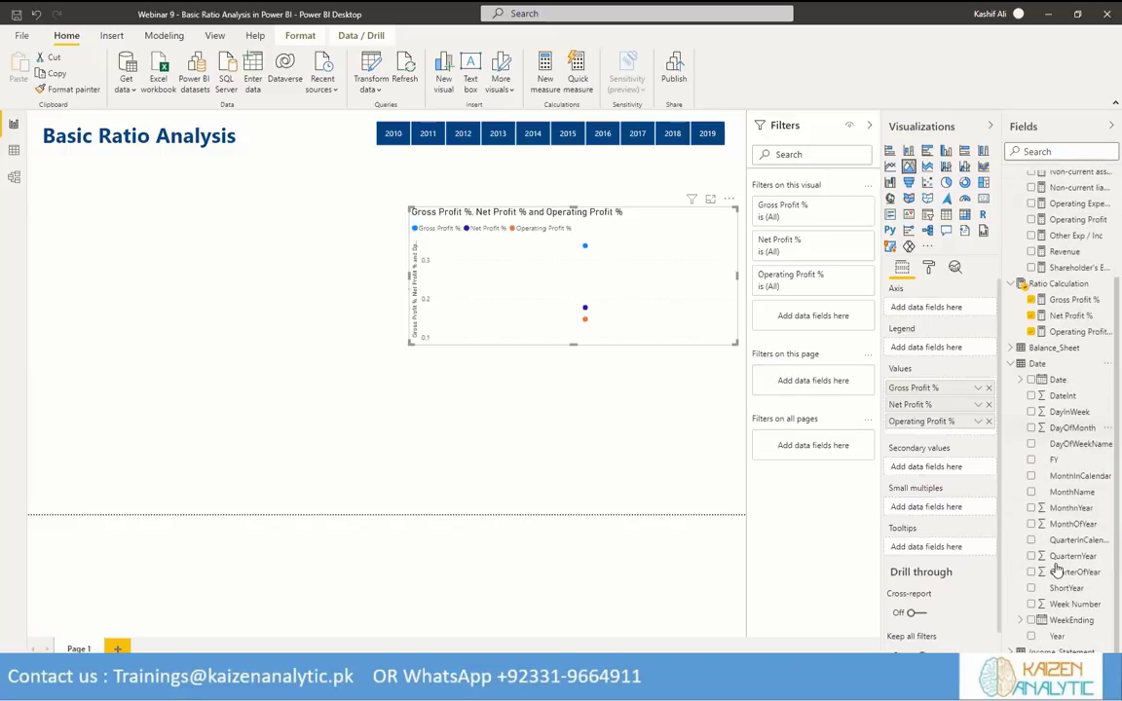
{"action": "left_click", "coordinate": [1032, 638]}
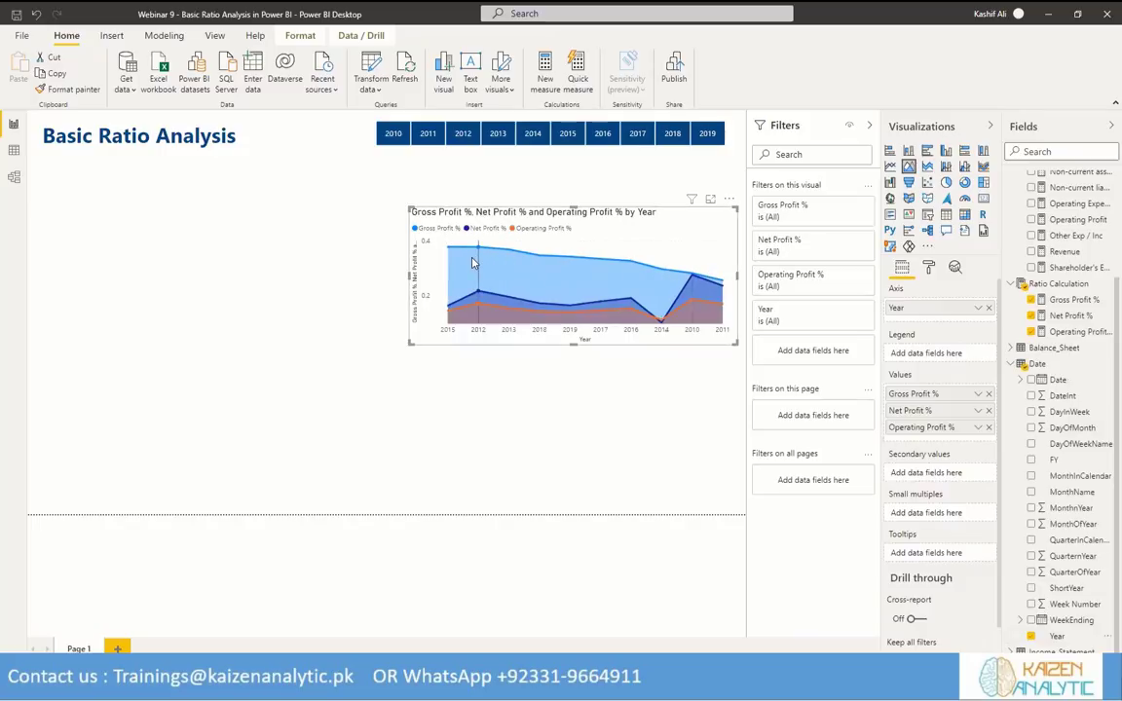
Convert the visual to a stacked area chart and reorder its values so Net Profit % comes after Operating Profit %.
{"action": "mouse_move", "coordinate": [475, 260]}
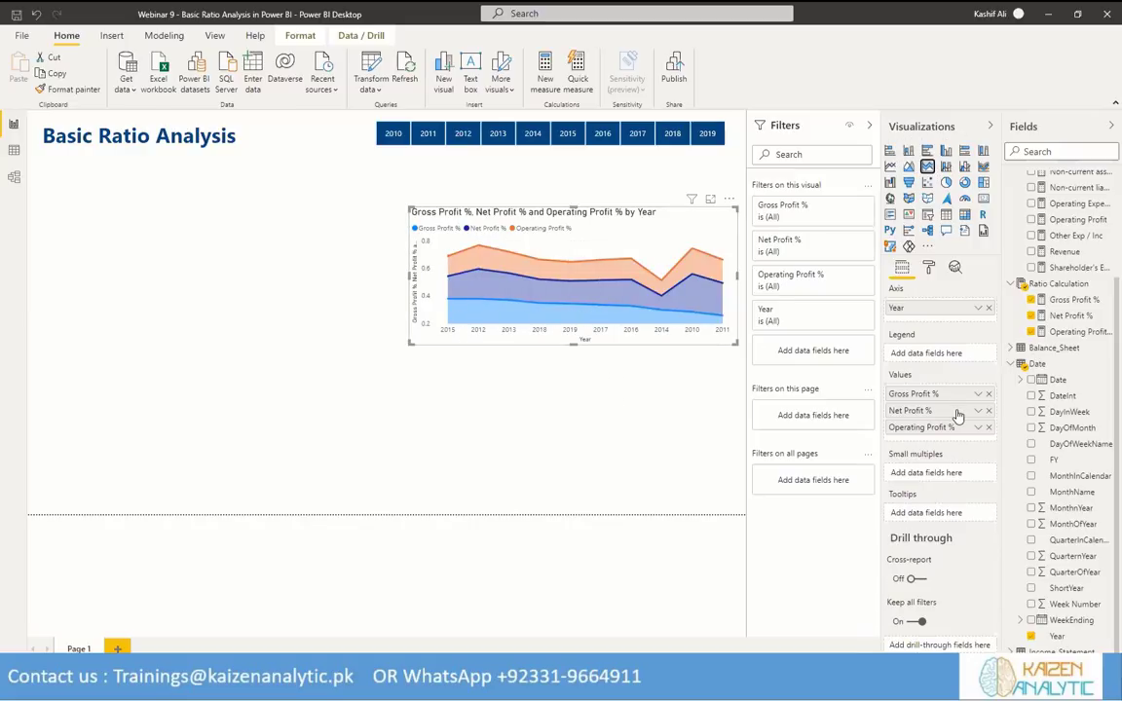
{"action": "left_click_drag", "start_coordinate": [957, 416], "coordinate": [901, 434]}
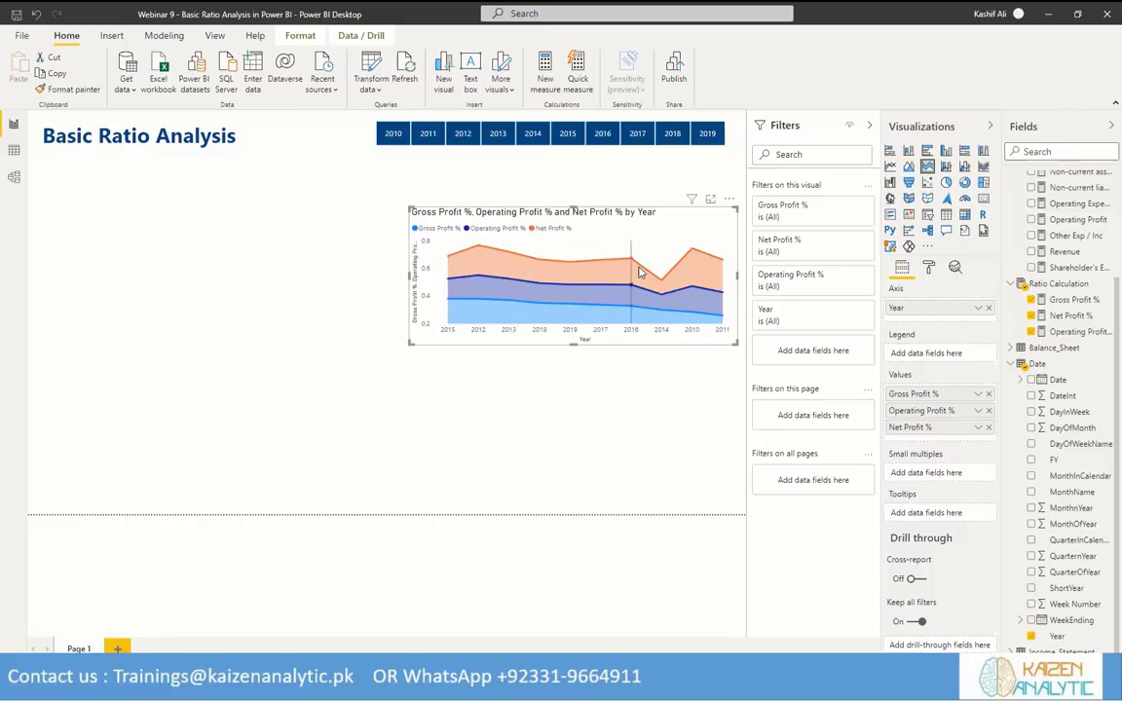
{"action": "mouse_move", "coordinate": [640, 273]}
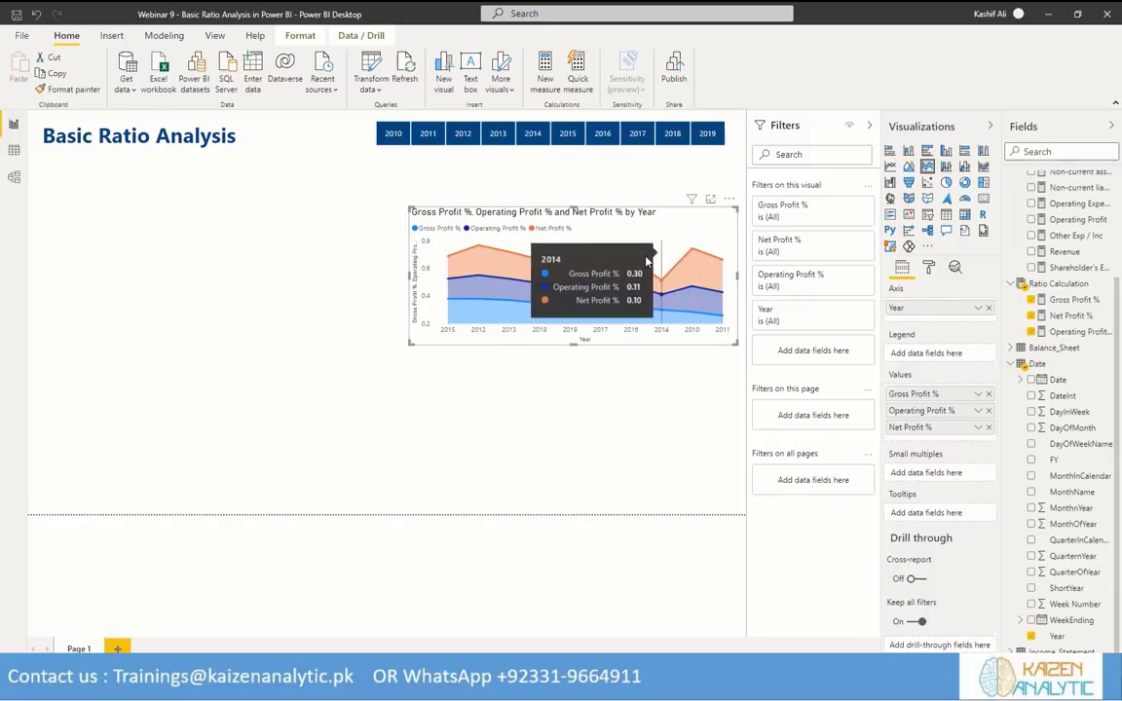
Format the Gross Profit %, Net Profit % and Operating Profit % measures as percentages with 1 decimal place.
{"action": "left_click", "coordinate": [1011, 365]}
{"action": "left_click", "coordinate": [1071, 438]}
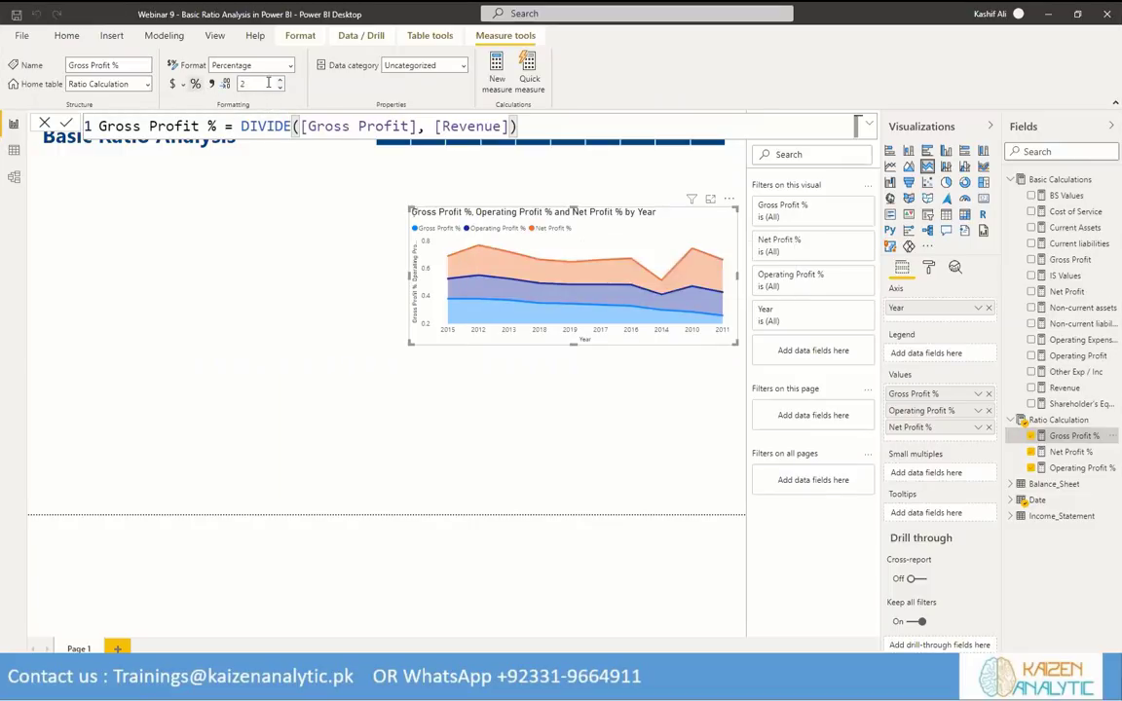
{"action": "left_click", "coordinate": [279, 87]}
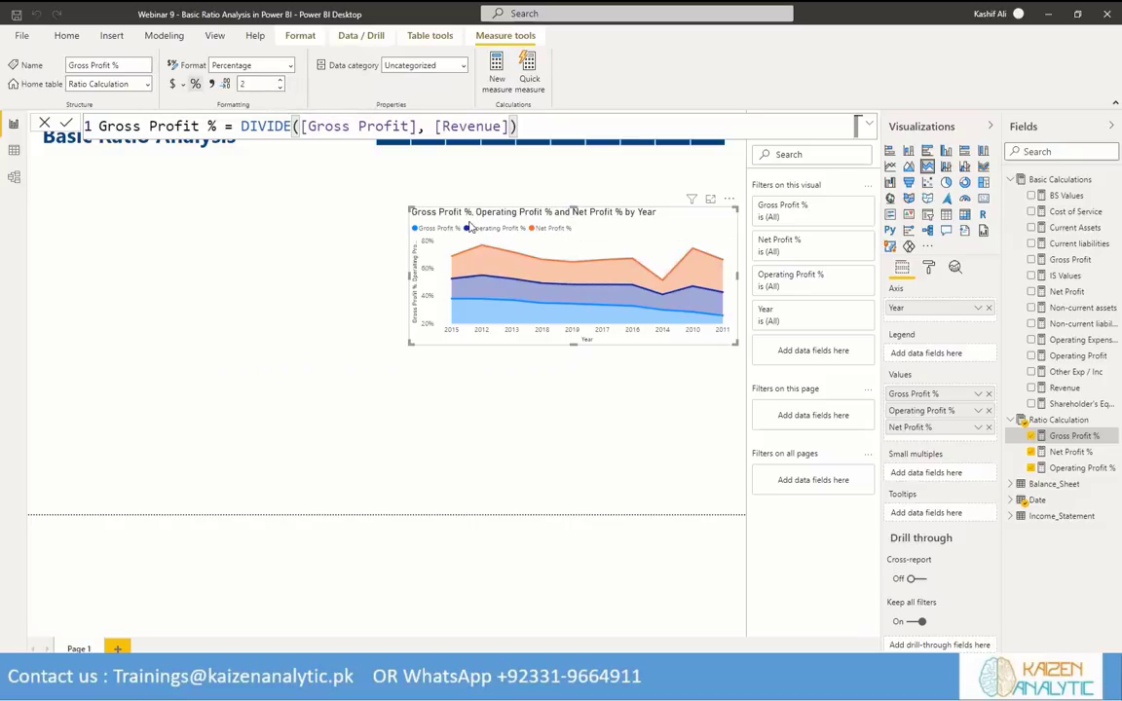
{"action": "left_click", "coordinate": [1069, 453]}
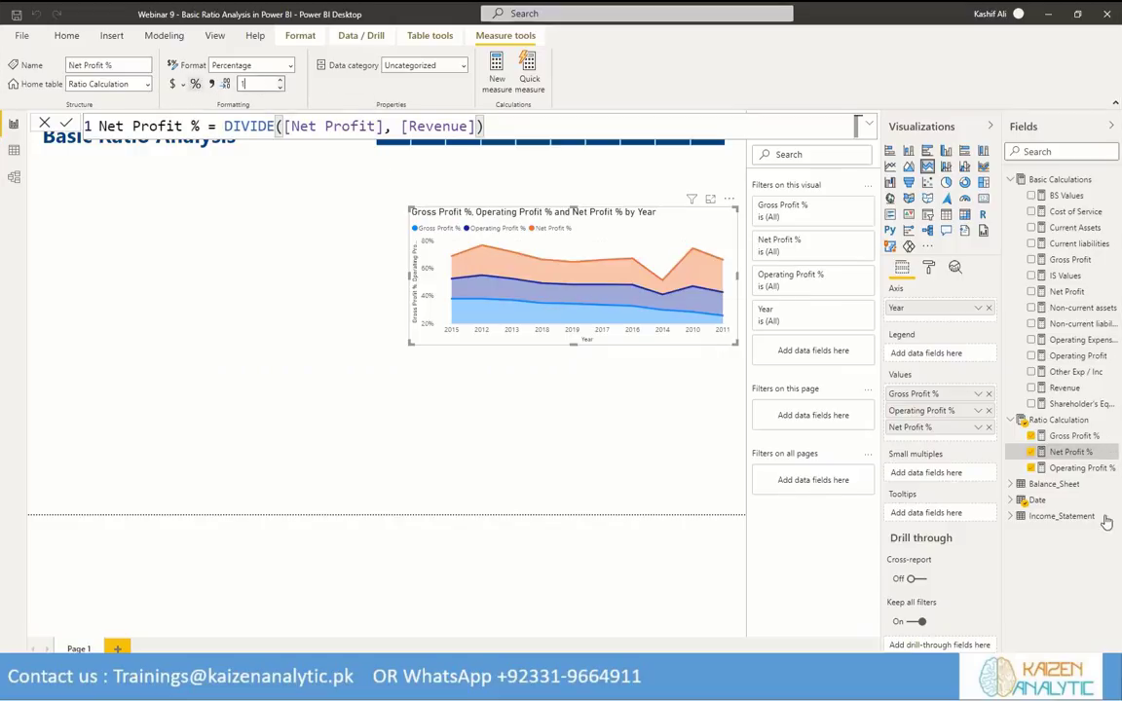
{"action": "left_click", "coordinate": [1077, 468]}
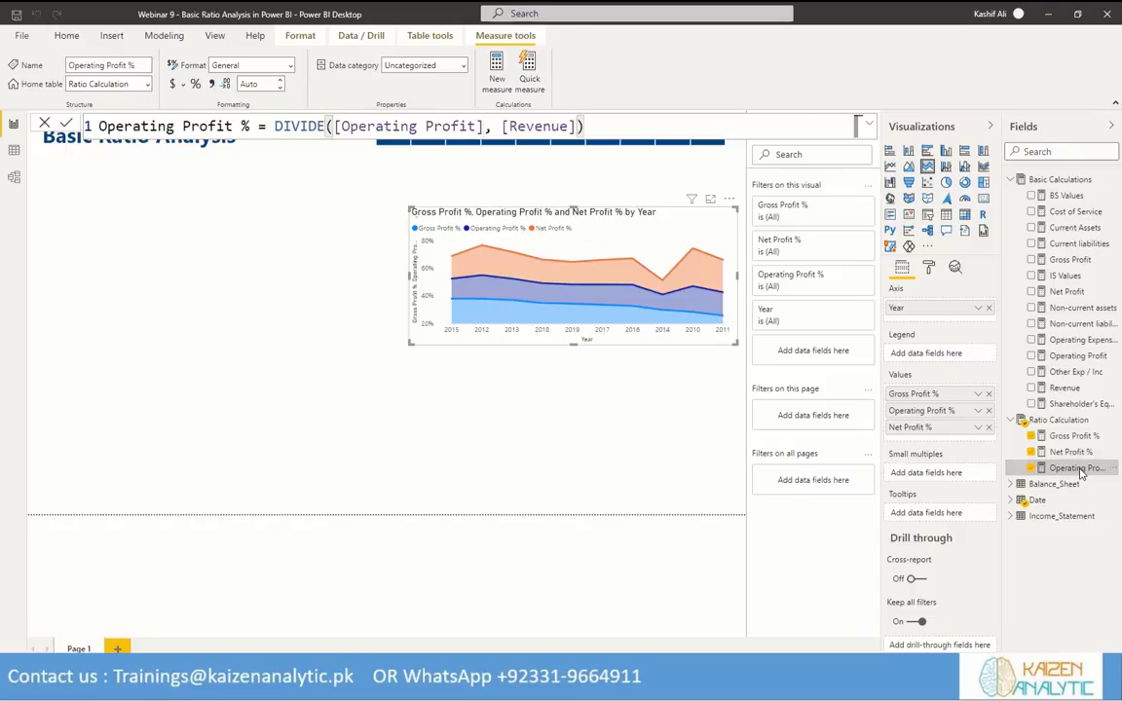
{"action": "left_click", "coordinate": [195, 85]}
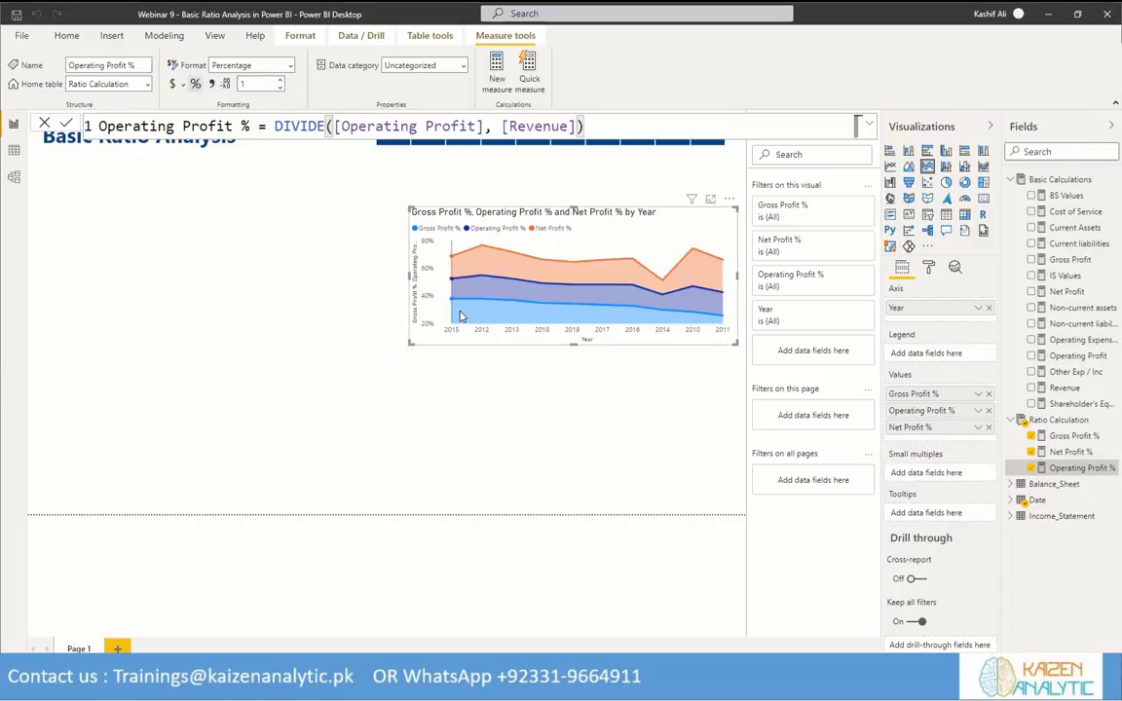
{"action": "mouse_move", "coordinate": [461, 316]}
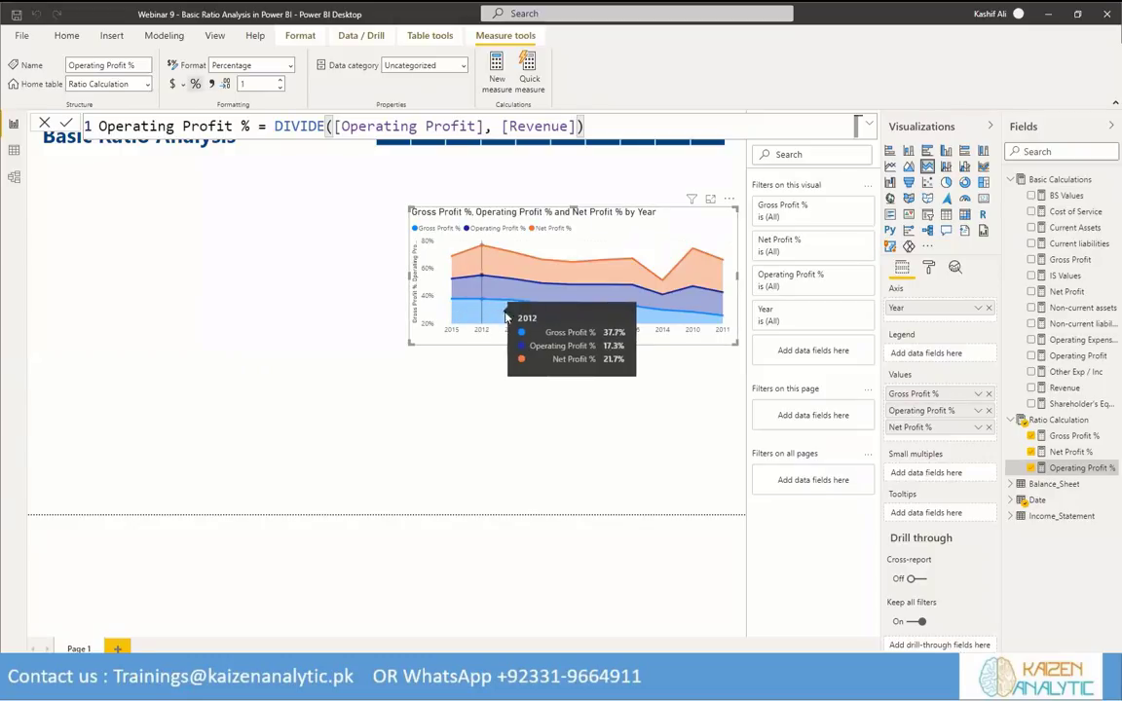
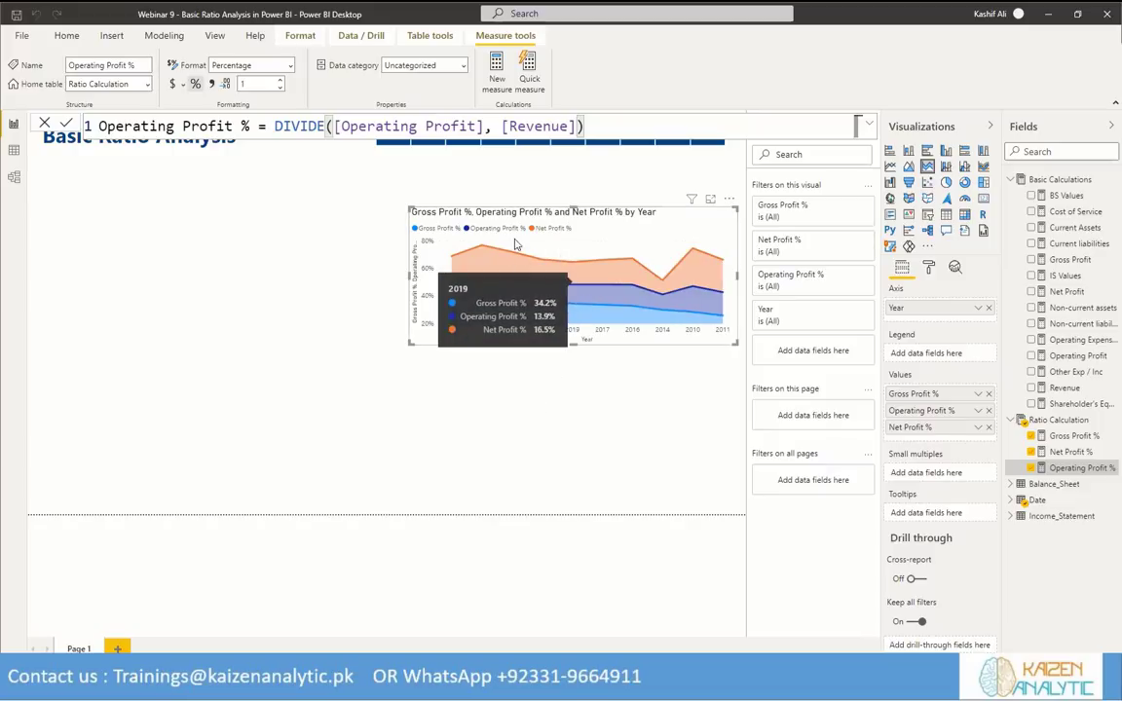
{"action": "key", "text": "Escape"}
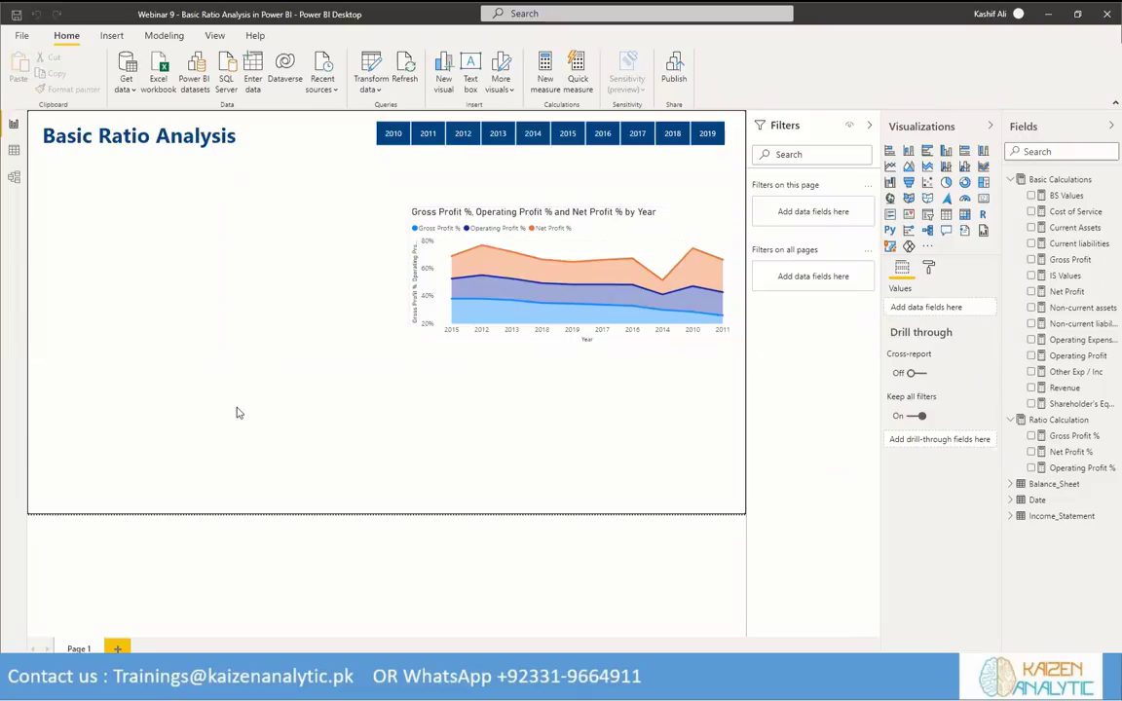
Turn on data labels for the stacked area chart.
{"action": "left_click", "coordinate": [535, 206]}
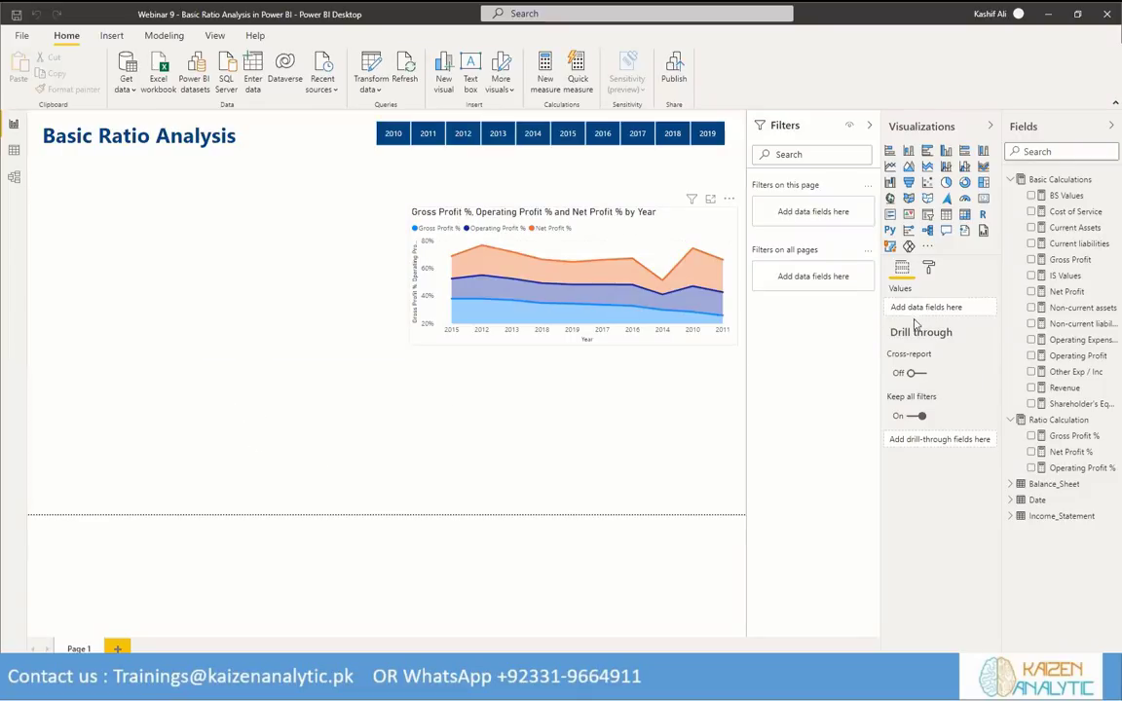
{"action": "left_click", "coordinate": [930, 270]}
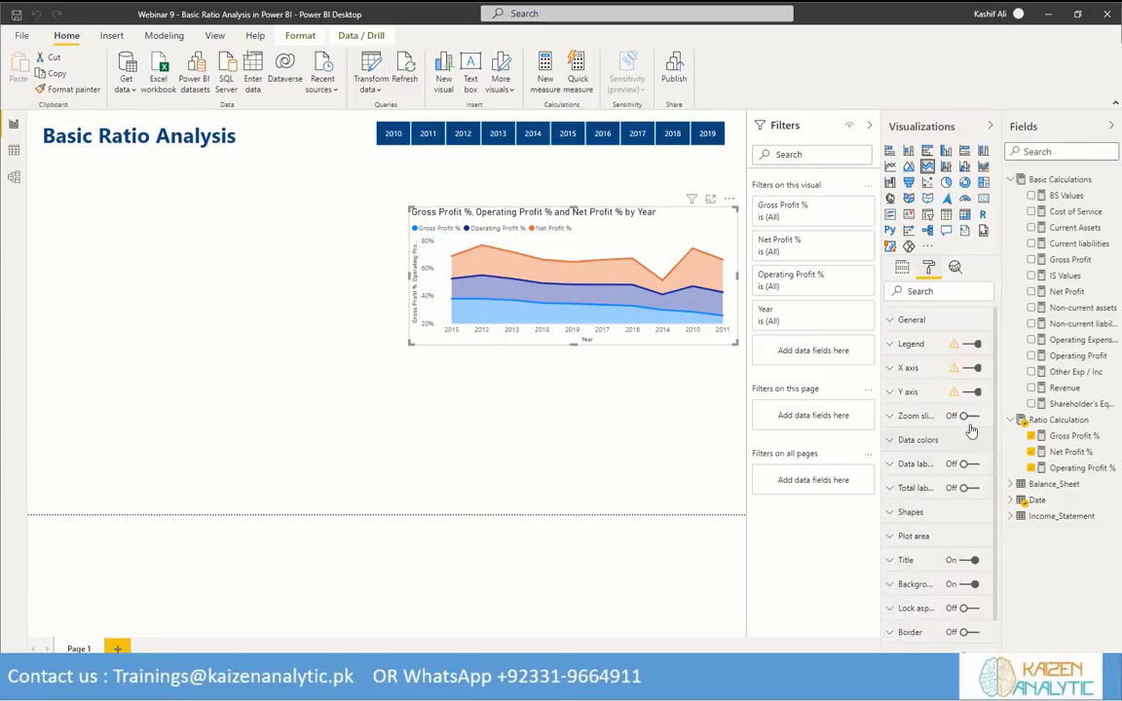
{"action": "left_click", "coordinate": [974, 466]}
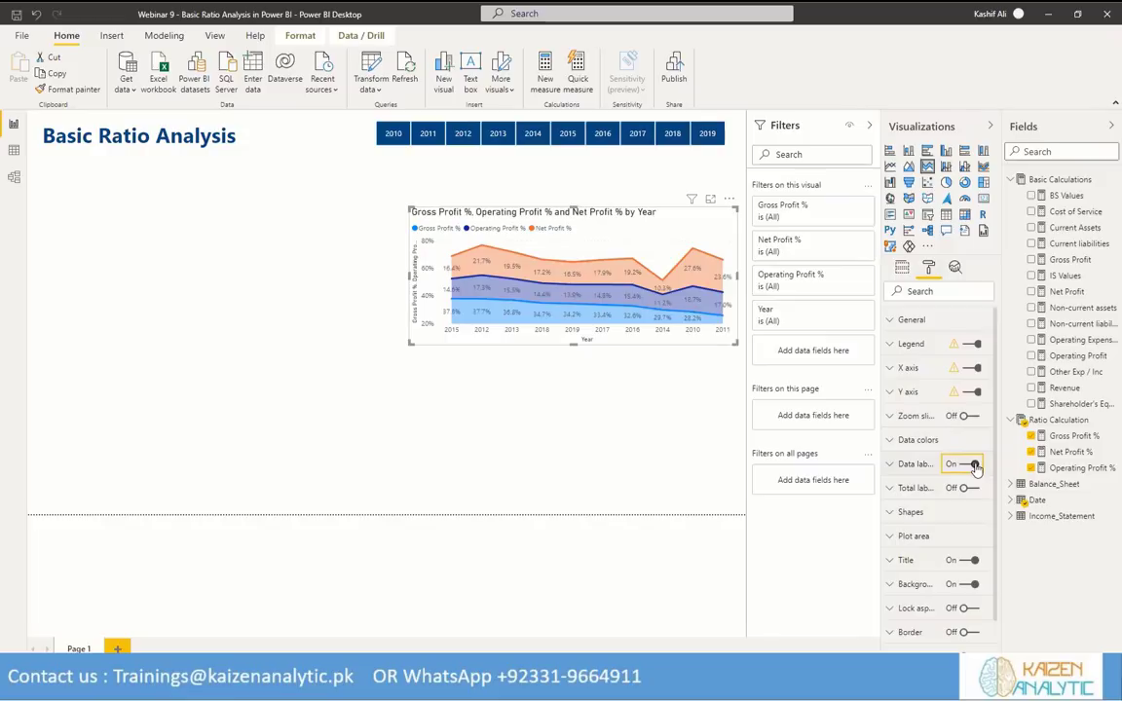
Enable per-series customization of the data labels and color the Net Profit % labels dark blue.
{"action": "left_click", "coordinate": [935, 464]}
{"action": "scroll", "coordinate": [942, 517], "scroll_direction": "down", "scroll_amount": 3}
{"action": "left_click", "coordinate": [926, 540]}
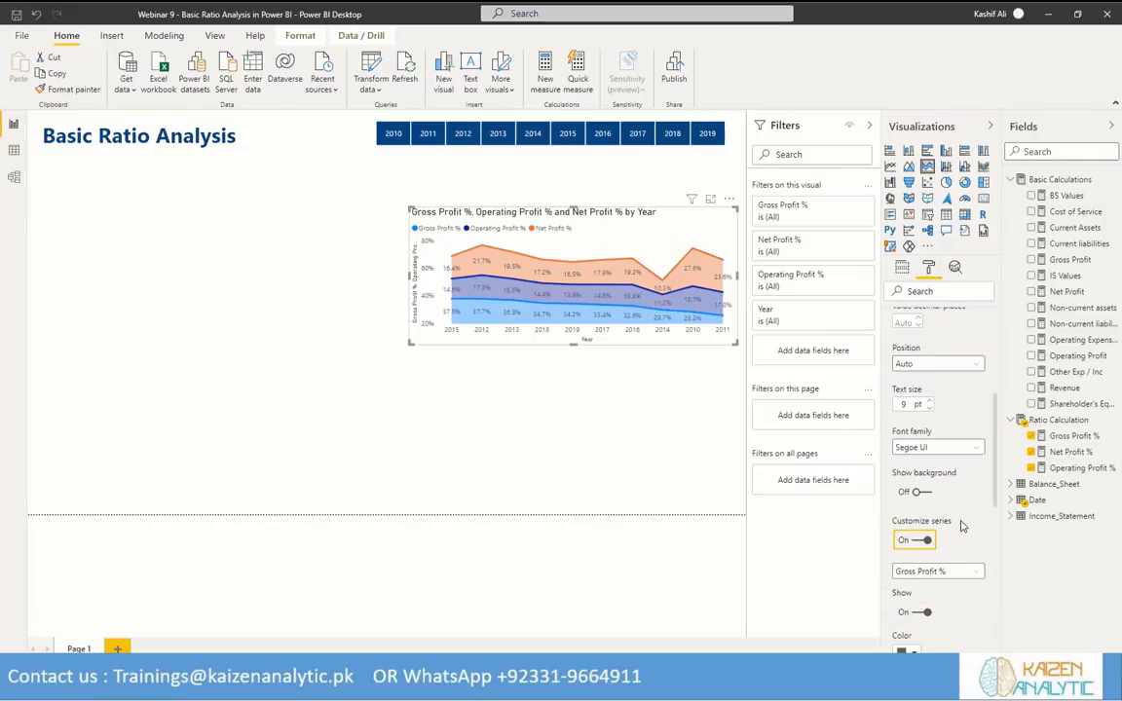
{"action": "scroll", "coordinate": [974, 506], "scroll_direction": "down", "scroll_amount": 3}
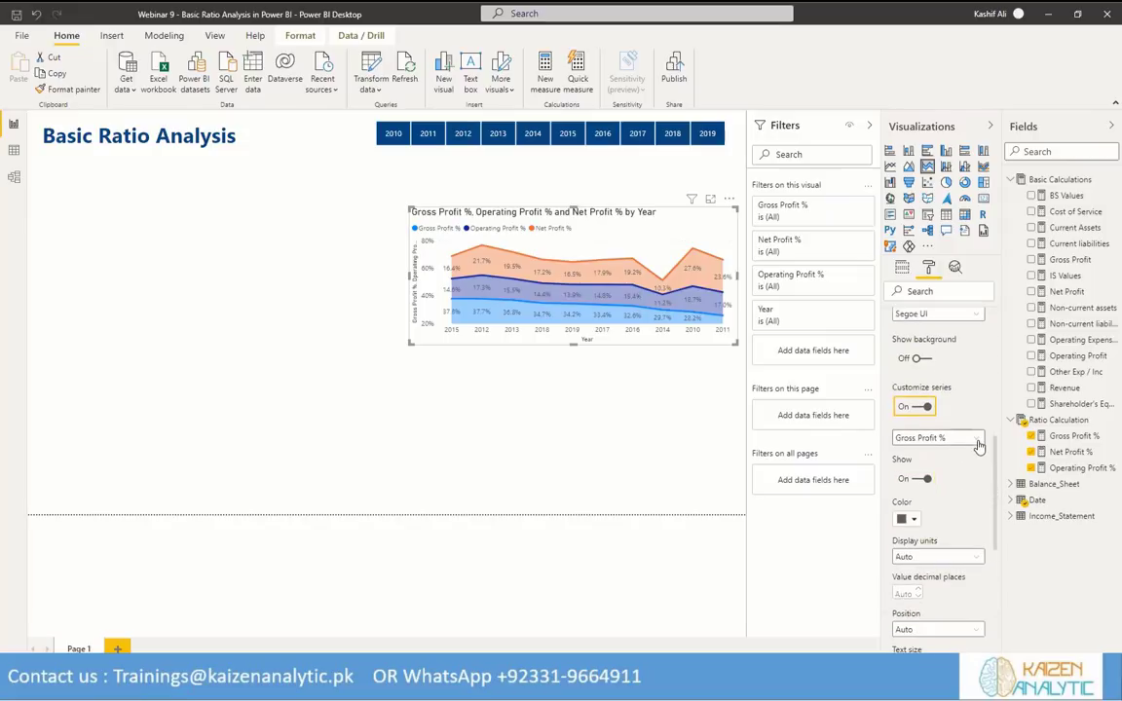
{"action": "left_click", "coordinate": [979, 441]}
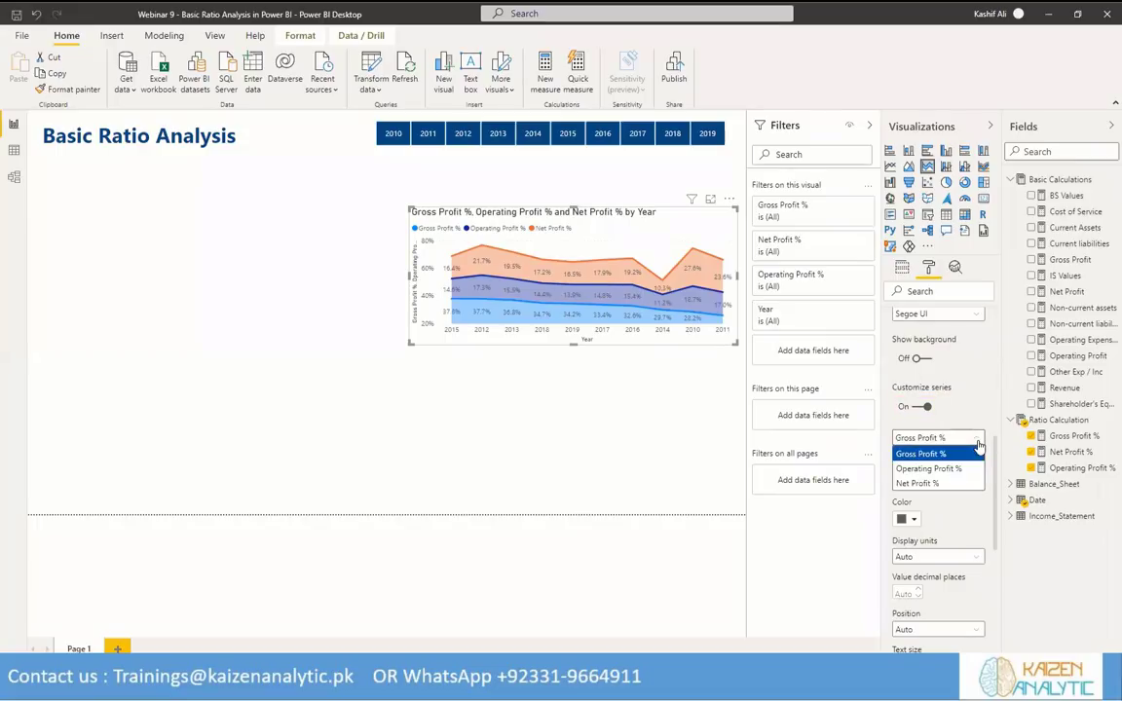
{"action": "left_click", "coordinate": [930, 483]}
{"action": "left_click", "coordinate": [914, 521]}
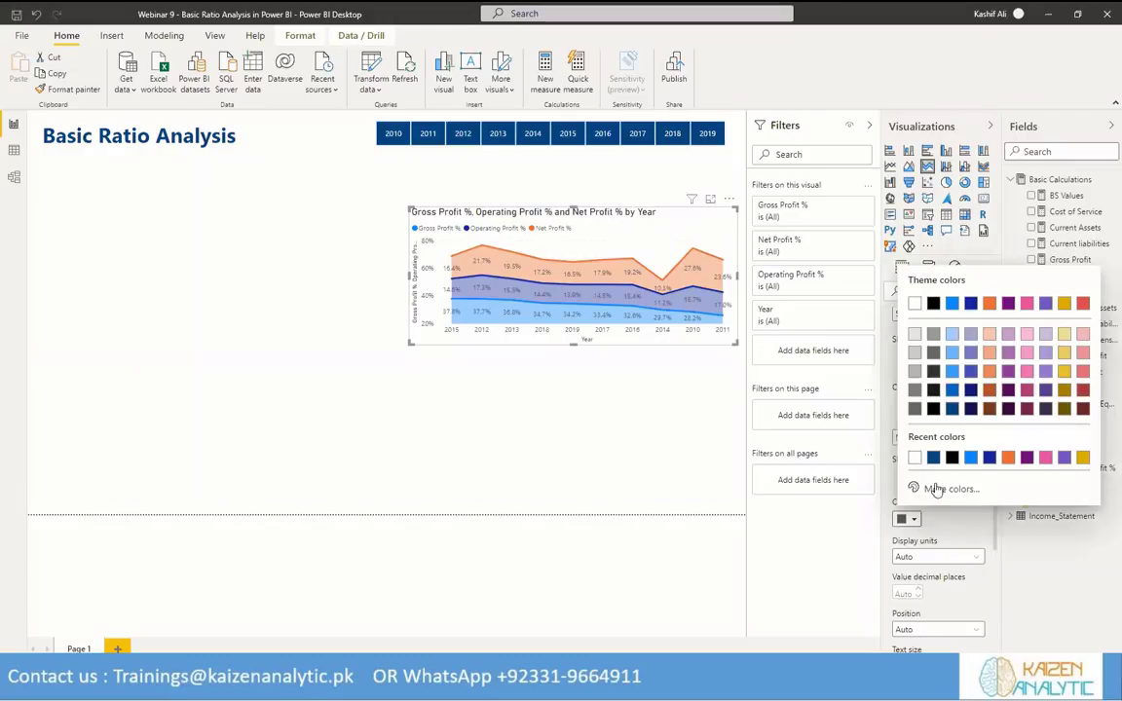
{"action": "left_click", "coordinate": [953, 410]}
Hide the data labels of the Gross Profit % and Operating Profit % series.
{"action": "left_click", "coordinate": [977, 438]}
{"action": "left_click", "coordinate": [939, 454]}
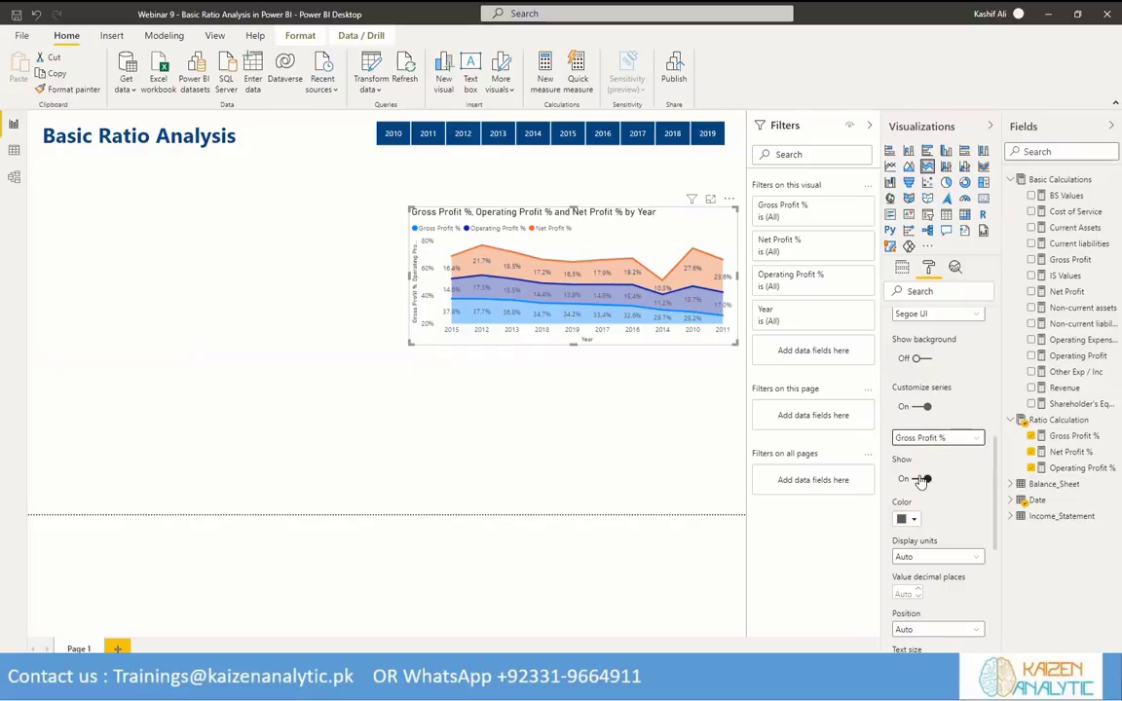
{"action": "left_click", "coordinate": [977, 439]}
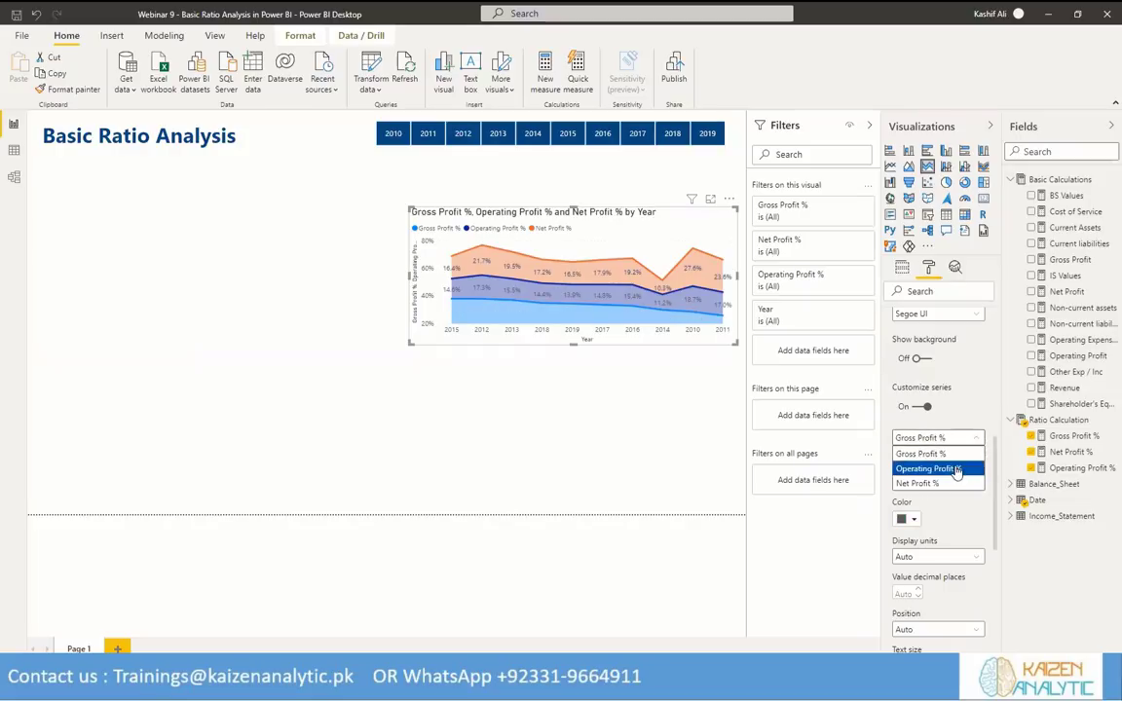
{"action": "left_click", "coordinate": [944, 466]}
{"action": "left_click", "coordinate": [919, 479]}
{"action": "left_click", "coordinate": [918, 479]}
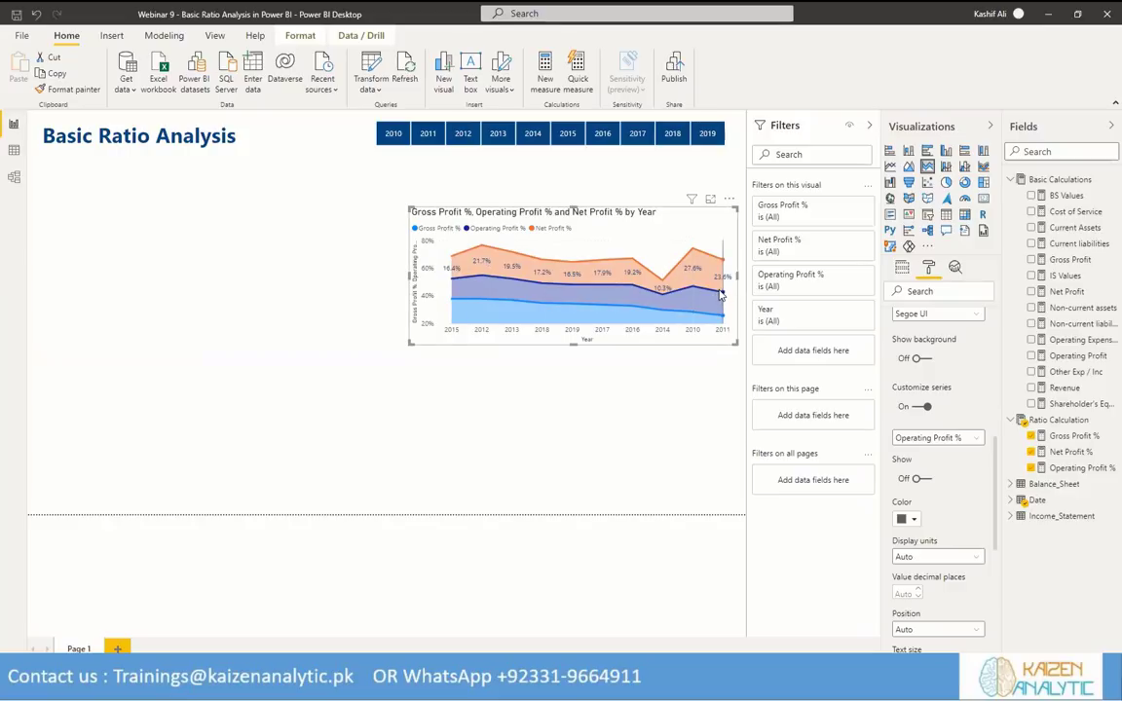
Set the position of the area chart's legend to Top Center.
{"action": "mouse_move", "coordinate": [720, 294]}
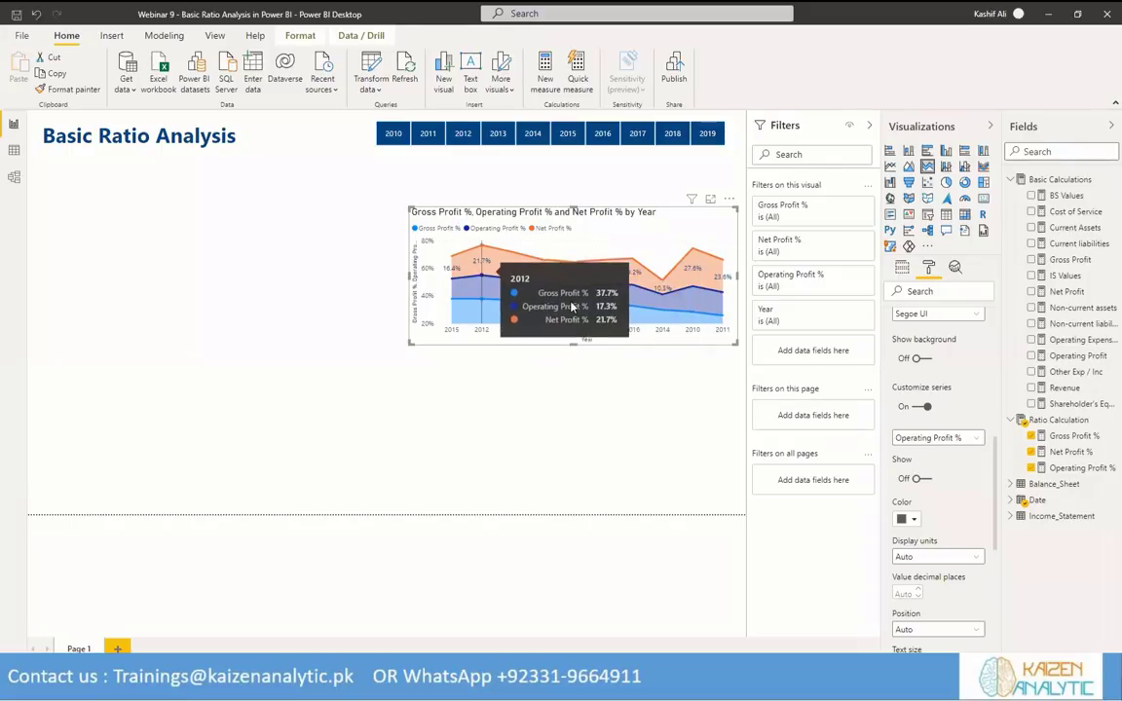
{"action": "scroll", "coordinate": [935, 405], "scroll_direction": "up", "scroll_amount": 5}
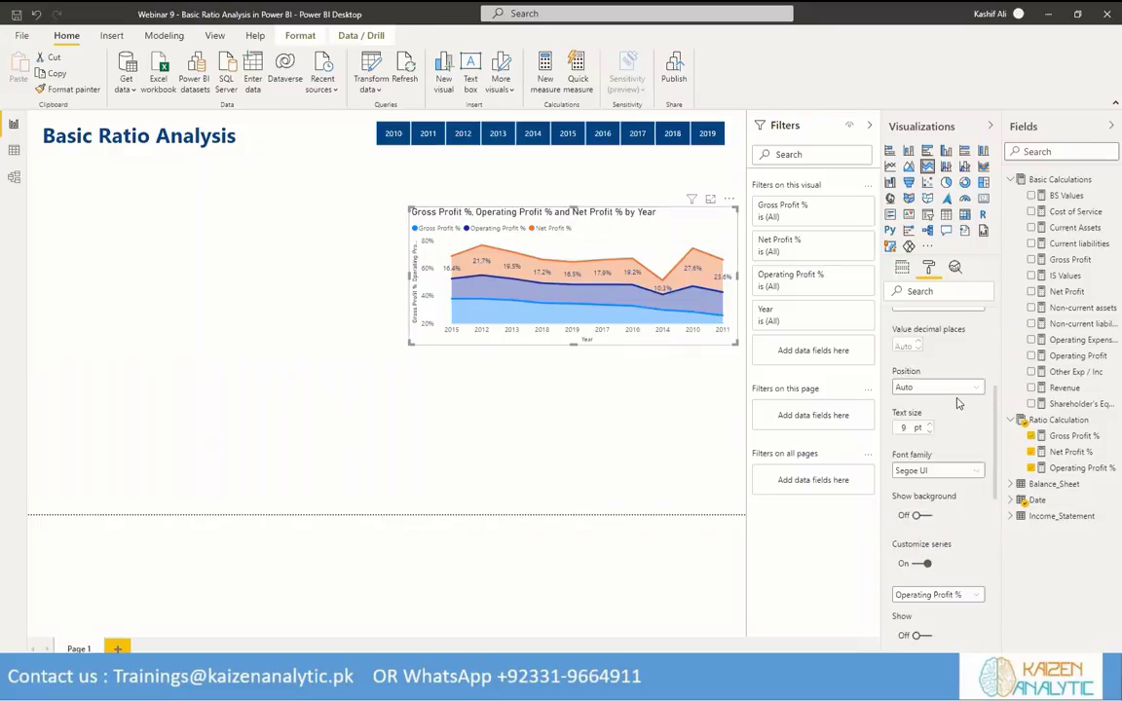
{"action": "left_click", "coordinate": [912, 464]}
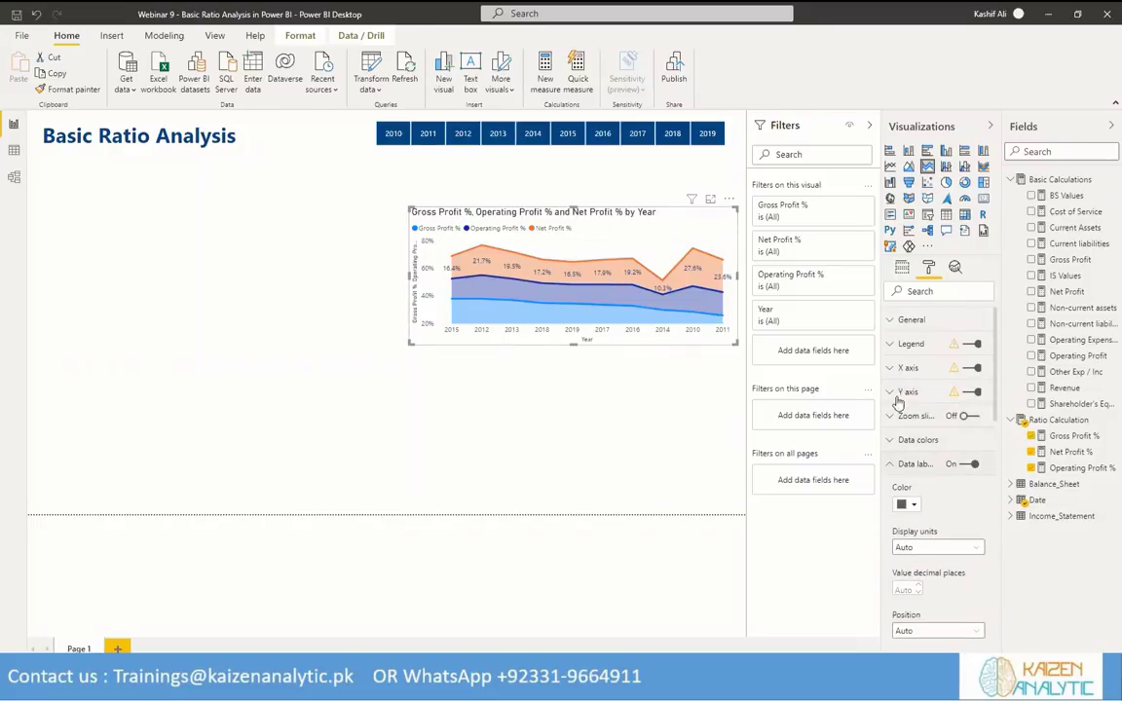
{"action": "left_click", "coordinate": [892, 346]}
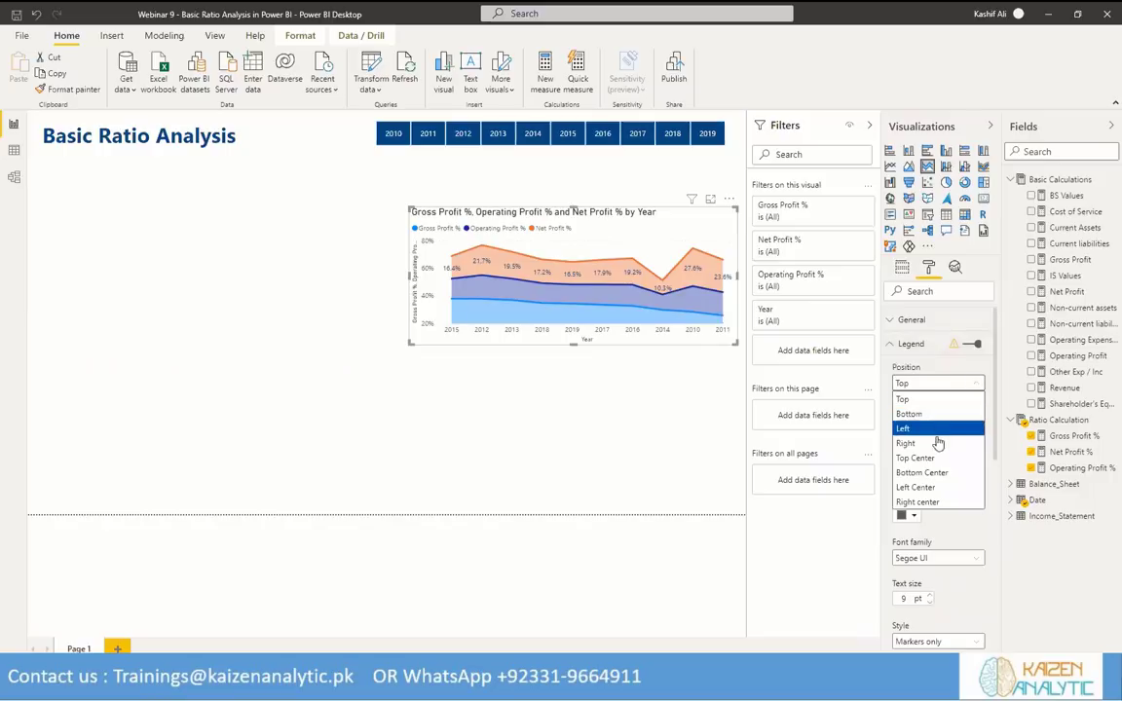
{"action": "left_click", "coordinate": [930, 458]}
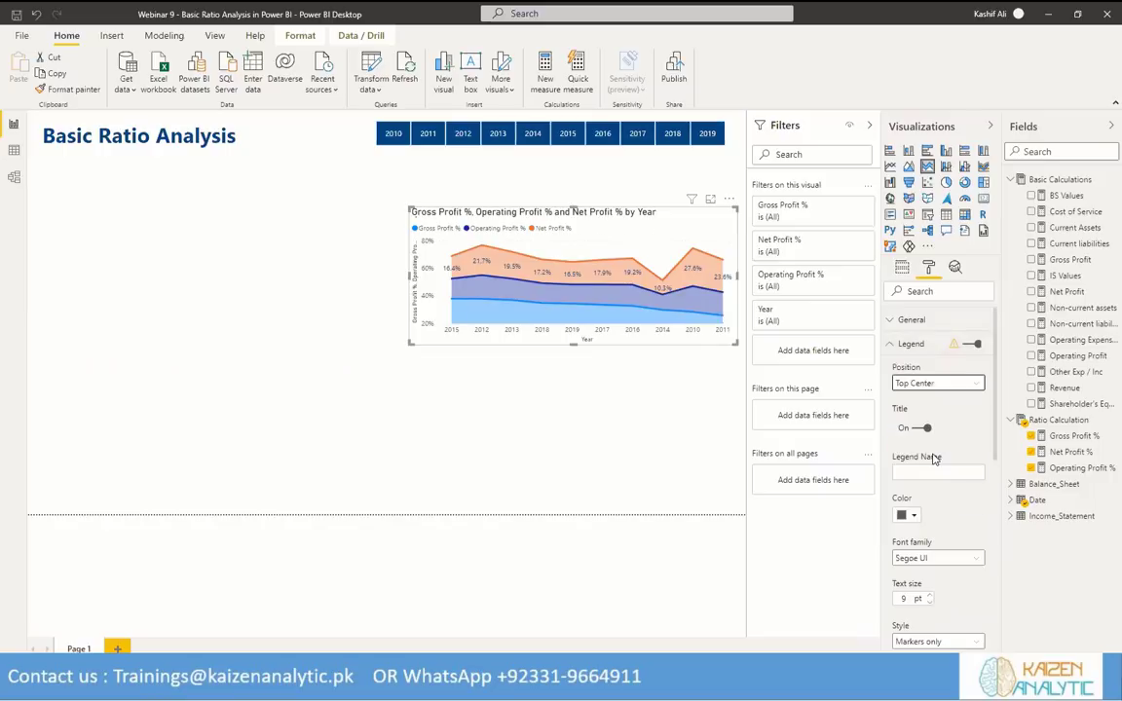
{"action": "left_click", "coordinate": [890, 344]}
Turn off the X axis title of the area chart and color the X axis labels dark blue.
{"action": "left_click", "coordinate": [890, 368]}
{"action": "scroll", "coordinate": [912, 399], "scroll_direction": "down", "scroll_amount": 5}
{"action": "left_click", "coordinate": [913, 394]}
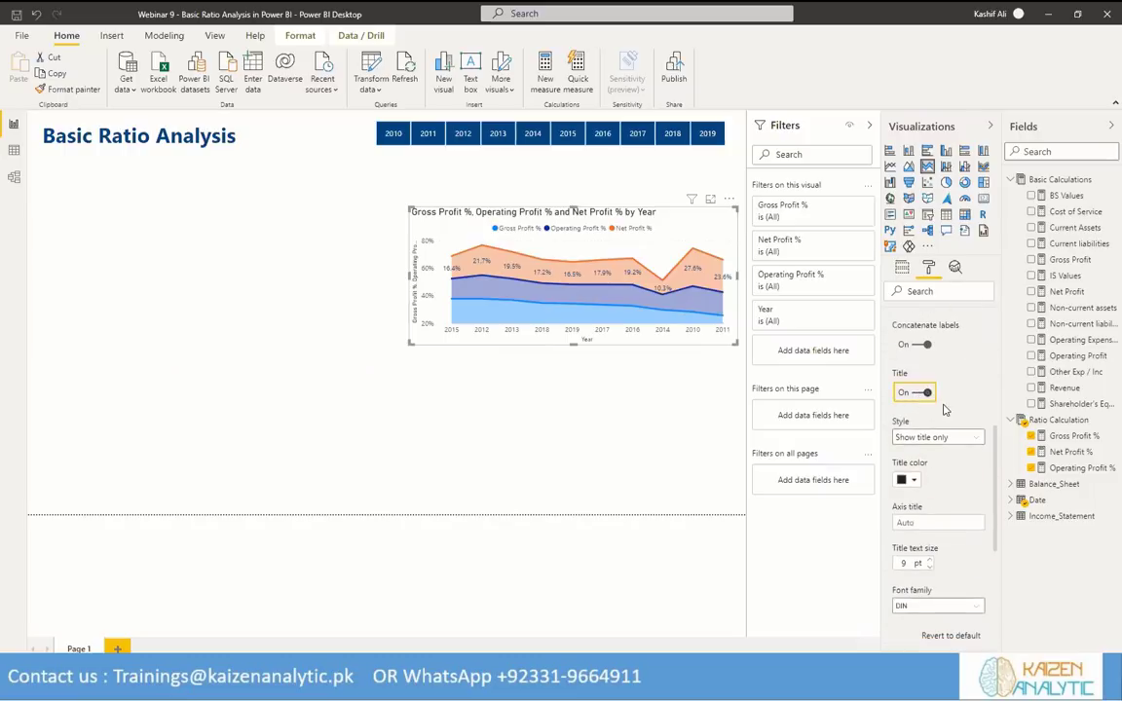
{"action": "scroll", "coordinate": [959, 394], "scroll_direction": "up", "scroll_amount": 5}
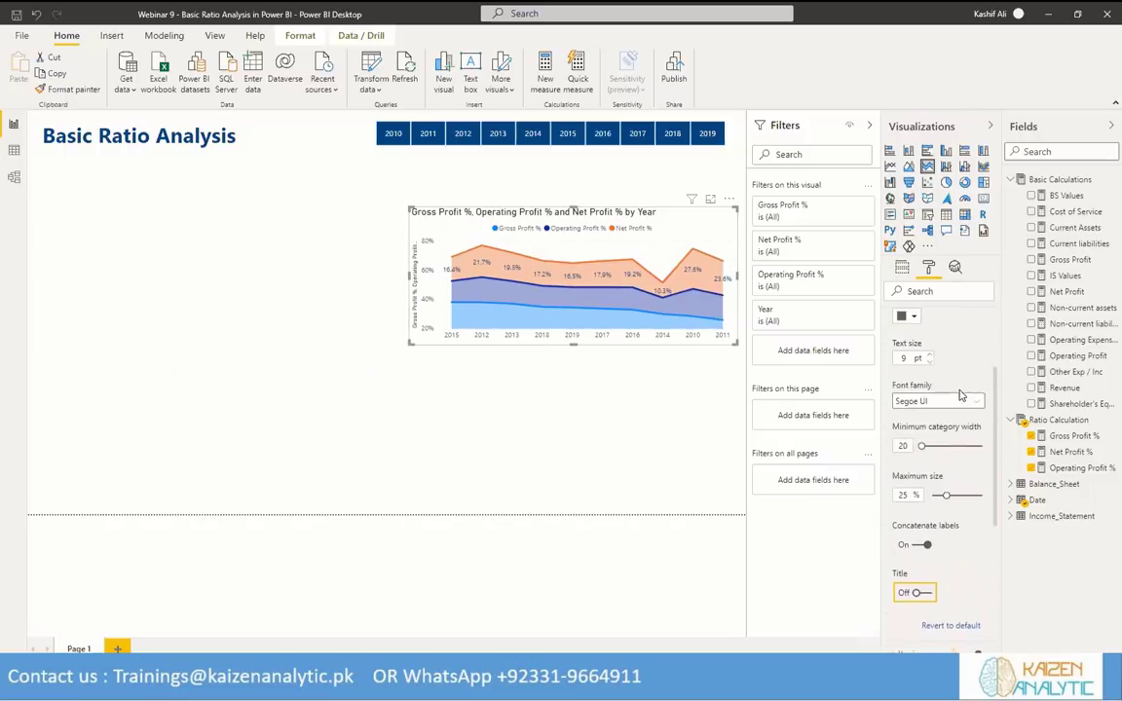
{"action": "left_click", "coordinate": [914, 384]}
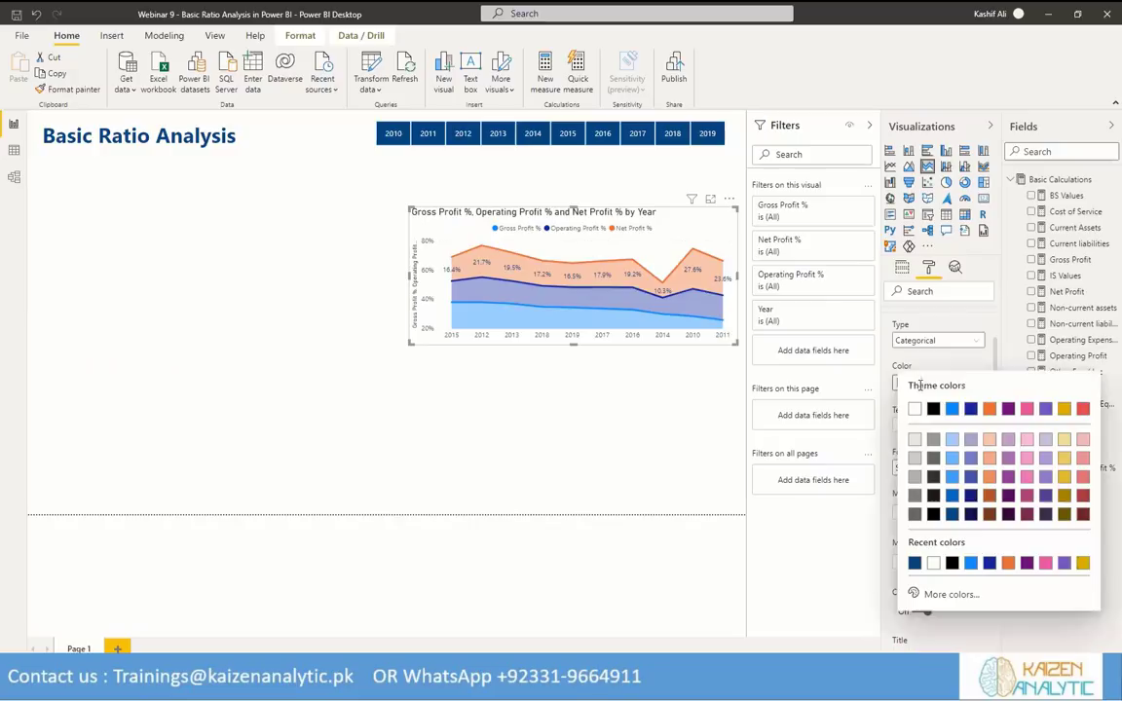
{"action": "left_click", "coordinate": [953, 515]}
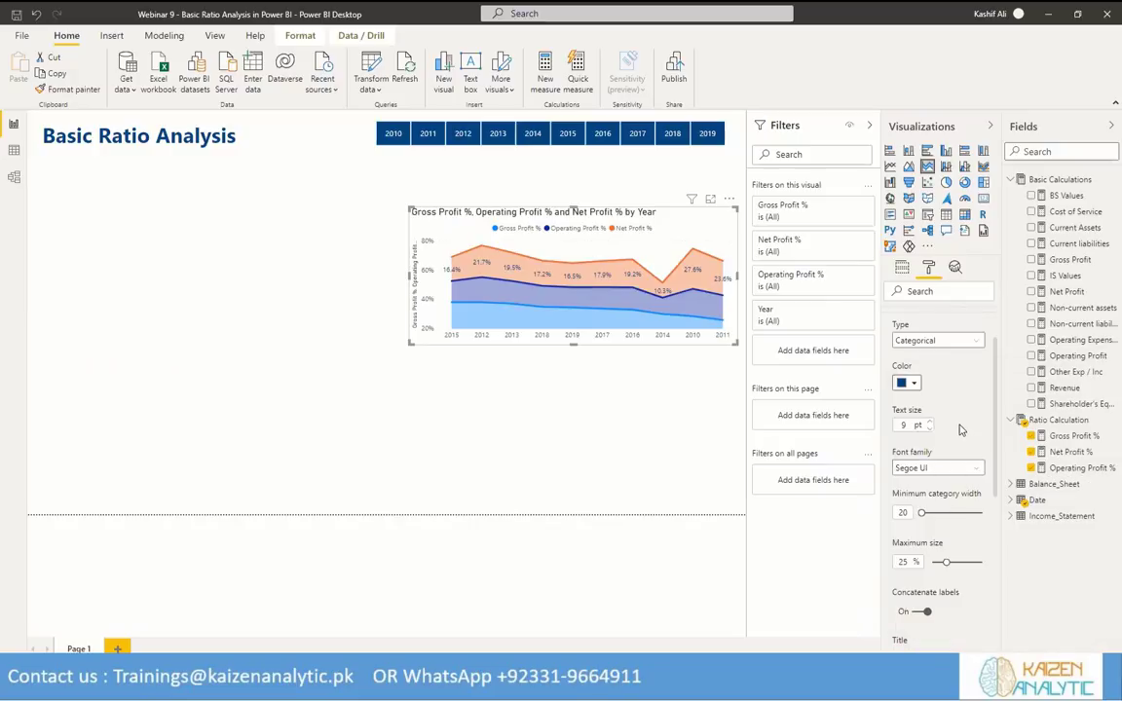
Turn off the Y axis title of the area chart and color the Y axis labels dark blue.
{"action": "scroll", "coordinate": [959, 430], "scroll_direction": "down", "scroll_amount": 4}
{"action": "left_click", "coordinate": [957, 456]}
{"action": "scroll", "coordinate": [951, 484], "scroll_direction": "down", "scroll_amount": 5}
{"action": "left_click", "coordinate": [924, 522]}
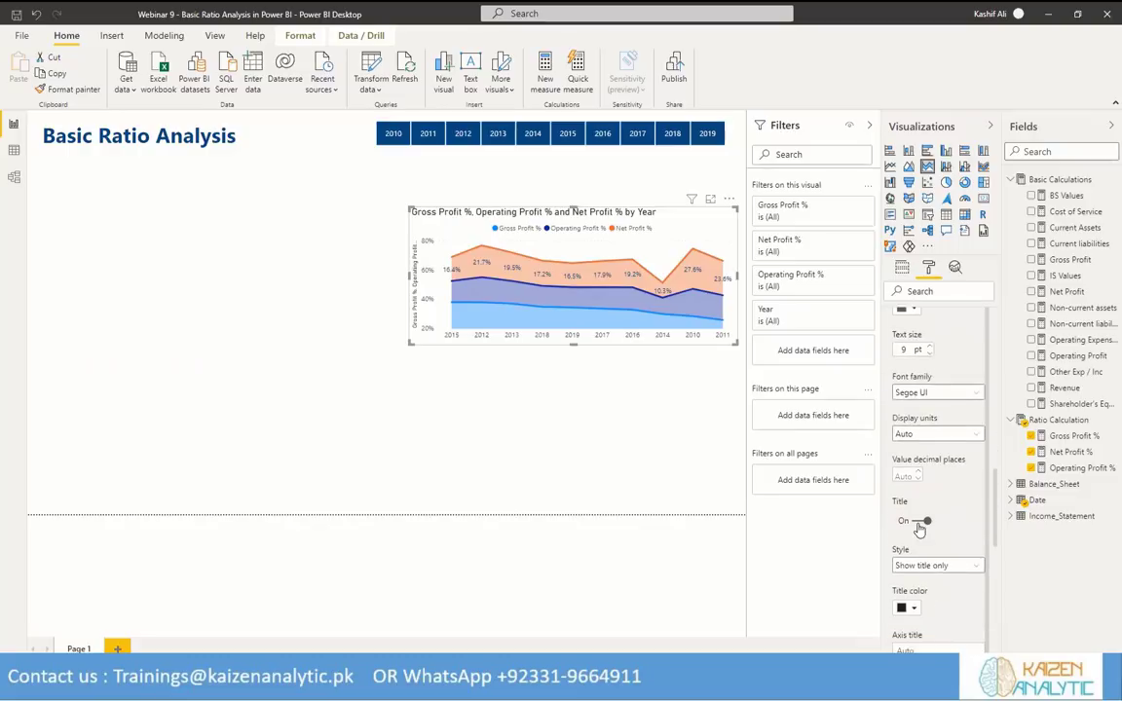
{"action": "left_click", "coordinate": [924, 522]}
{"action": "scroll", "coordinate": [952, 474], "scroll_direction": "down", "scroll_amount": 4}
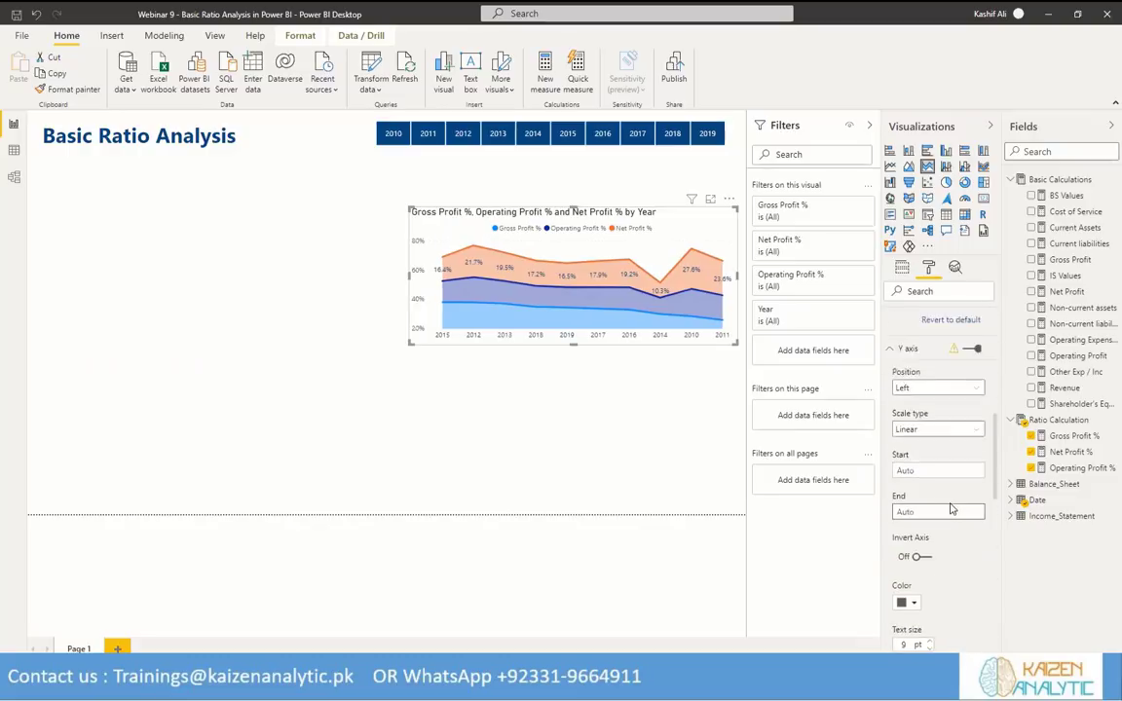
{"action": "scroll", "coordinate": [935, 512], "scroll_direction": "down", "scroll_amount": 4}
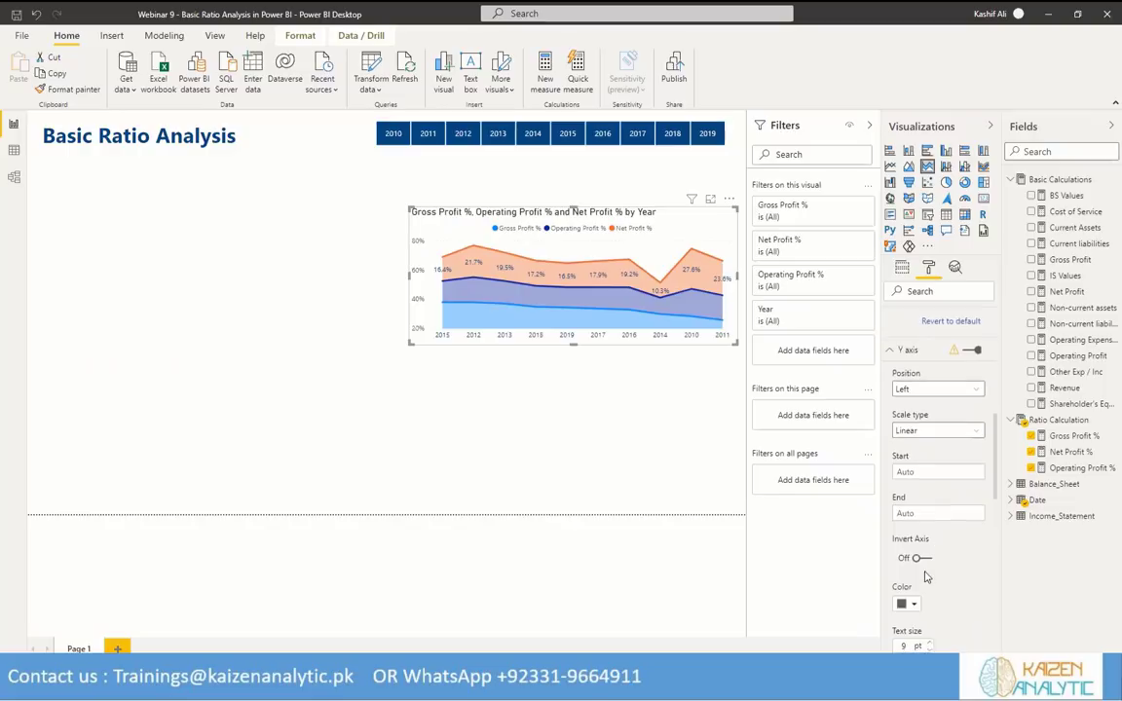
{"action": "scroll", "coordinate": [917, 558], "scroll_direction": "down", "scroll_amount": 1}
{"action": "left_click", "coordinate": [913, 540]}
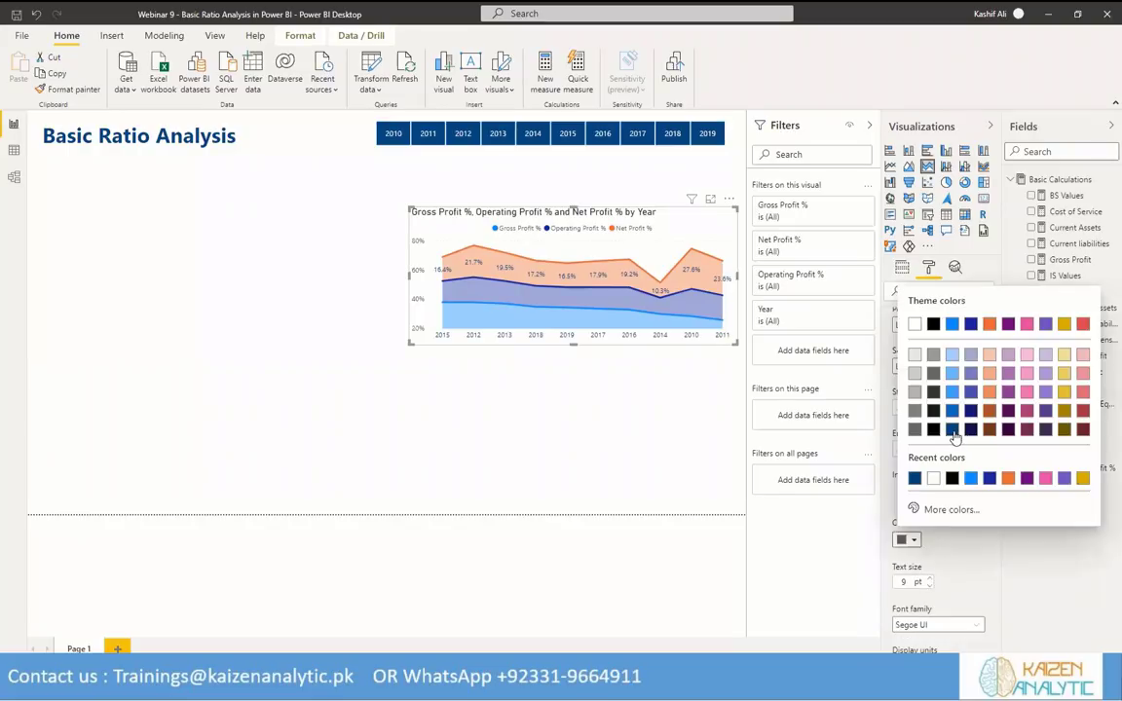
{"action": "left_click", "coordinate": [951, 430]}
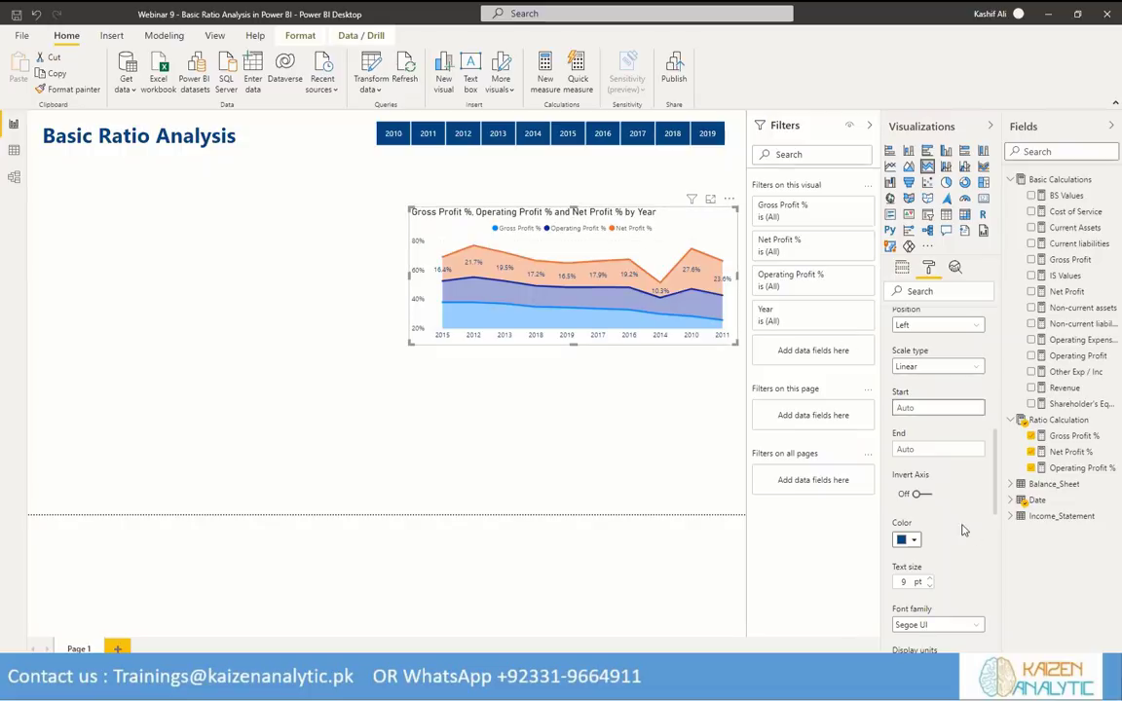
Change the area chart's title text to "Trend of Profitability Ratio".
{"action": "scroll", "coordinate": [933, 516], "scroll_direction": "down", "scroll_amount": 6}
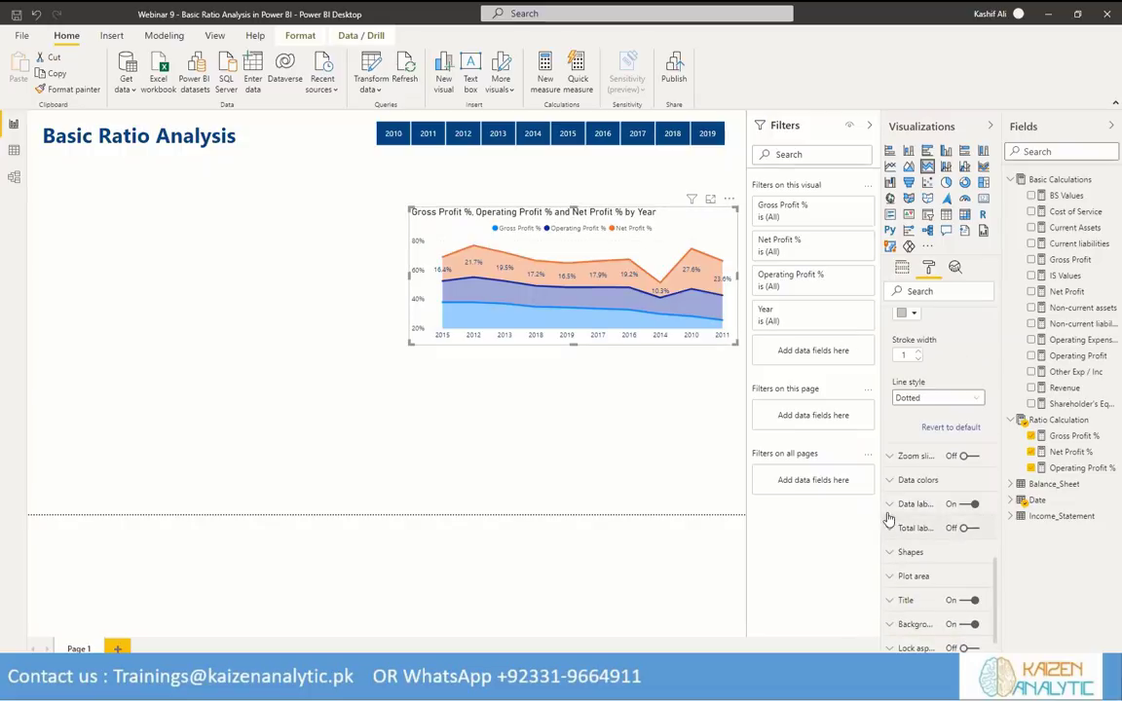
{"action": "left_click", "coordinate": [890, 530]}
{"action": "left_click", "coordinate": [890, 531]}
{"action": "scroll", "coordinate": [940, 539], "scroll_direction": "down", "scroll_amount": 2}
{"action": "left_click", "coordinate": [939, 538]}
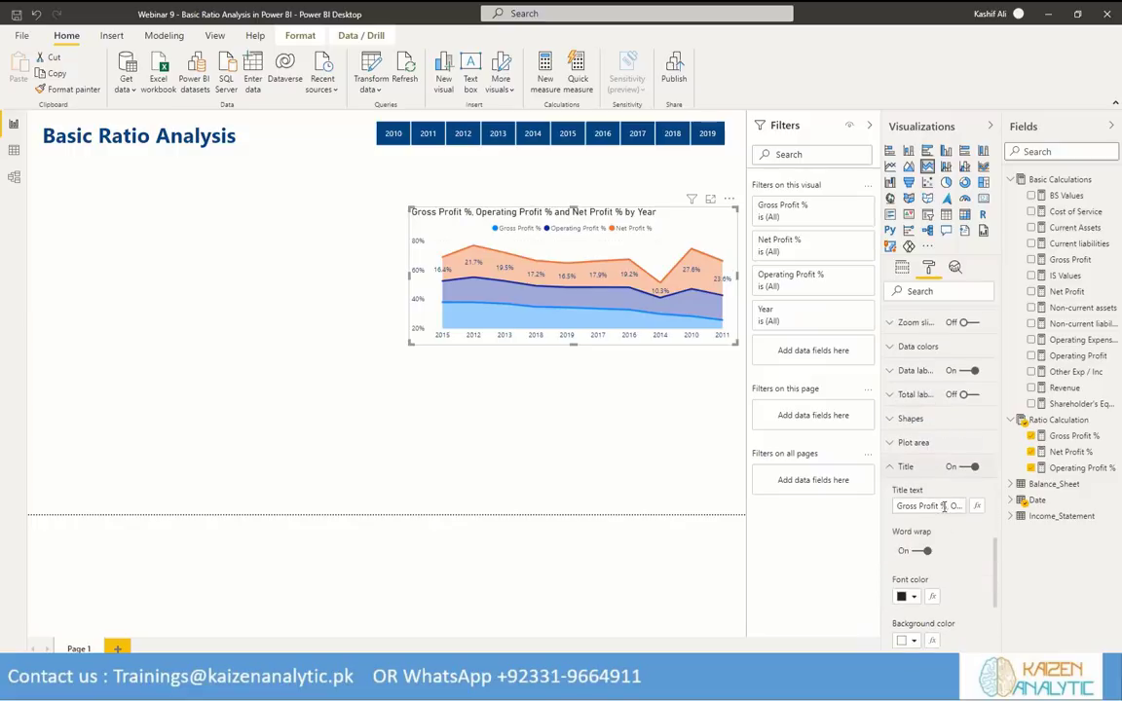
{"action": "left_click_drag", "start_coordinate": [906, 506], "coordinate": [1001, 506]}
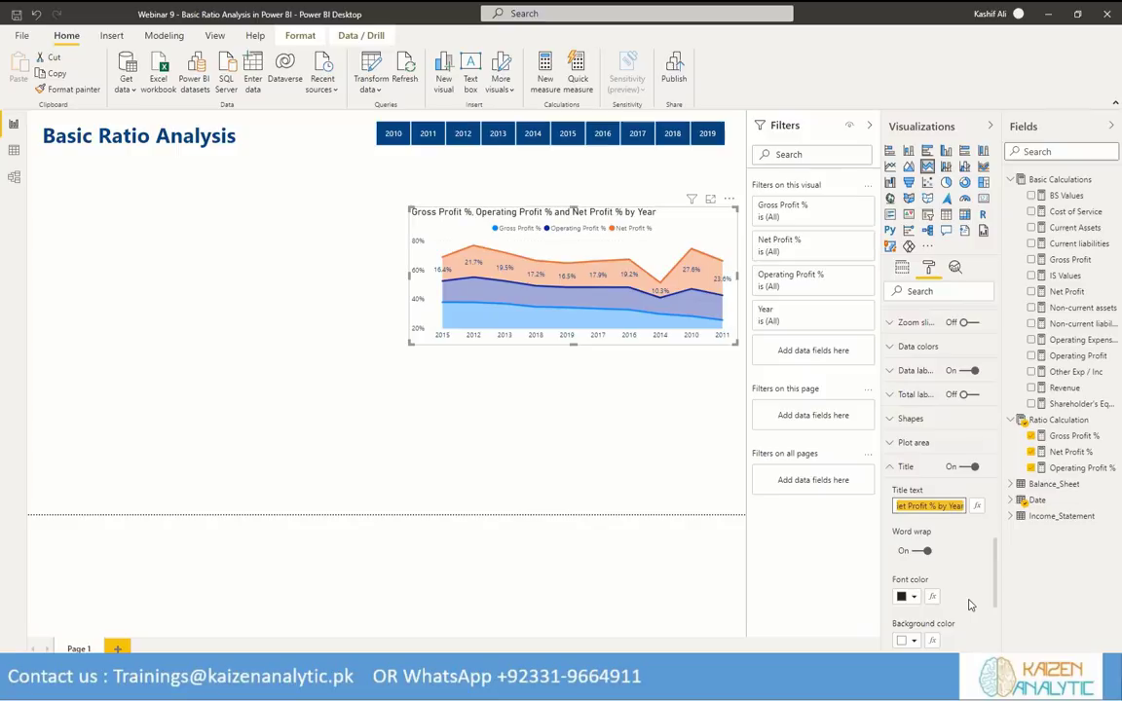
{"action": "type", "text": "Pro"}
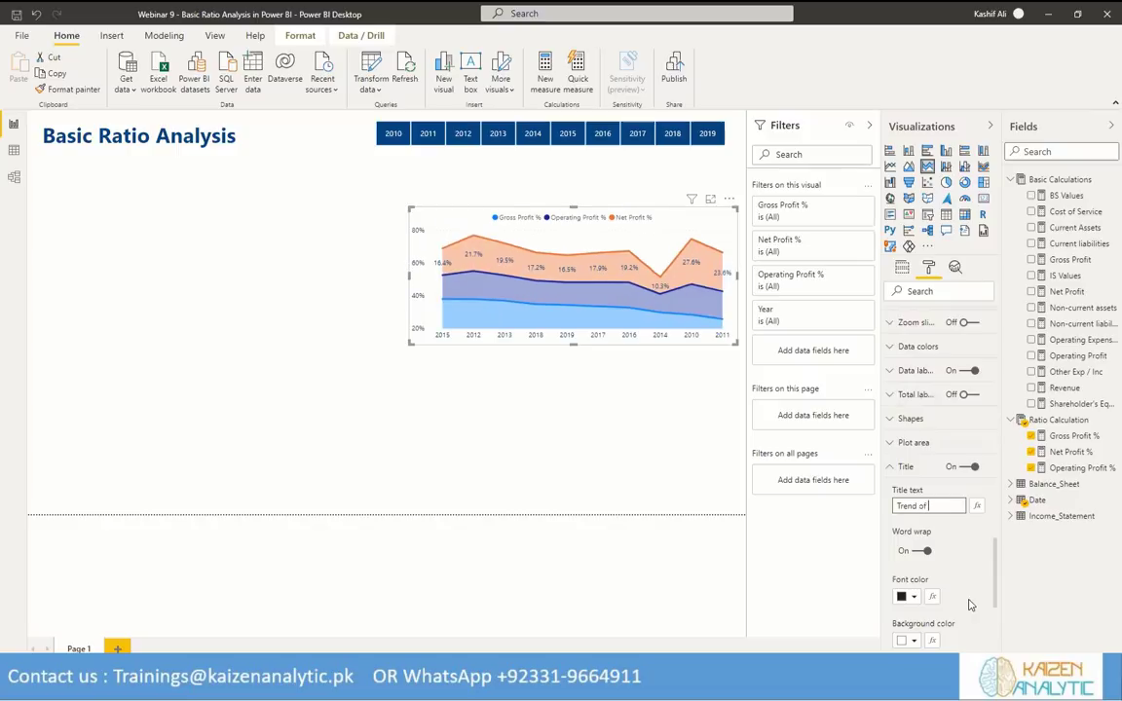
{"action": "type", "text": "Profita"}
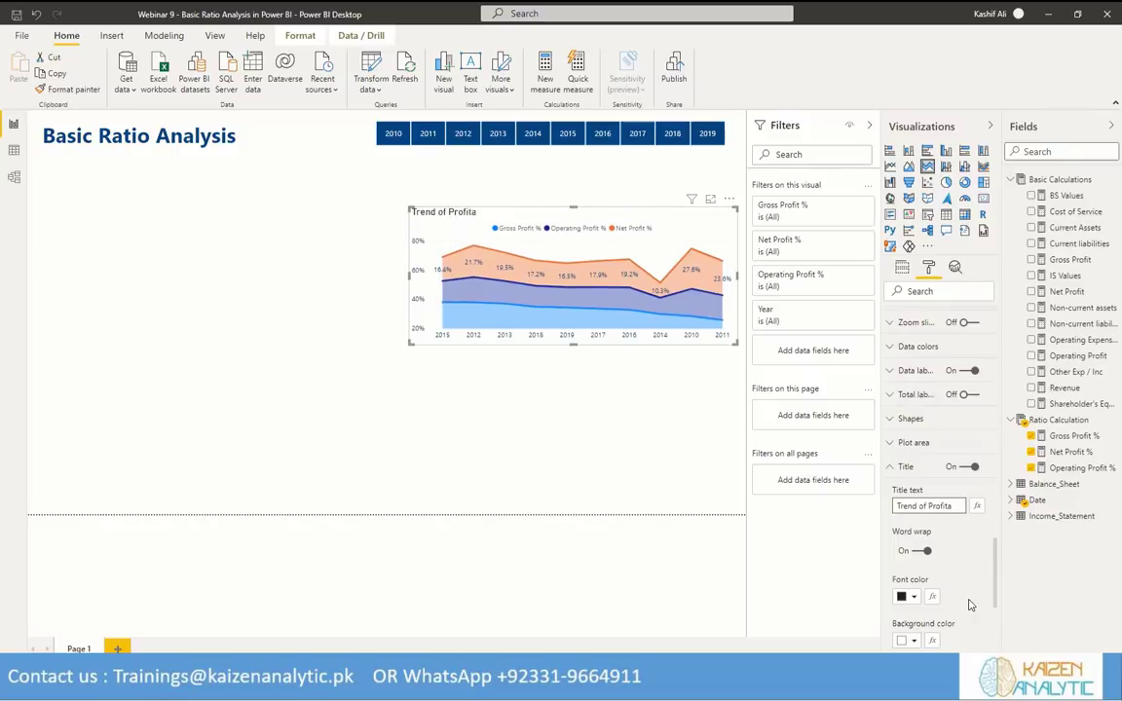
{"action": "type", "text": "bility Ratio"}
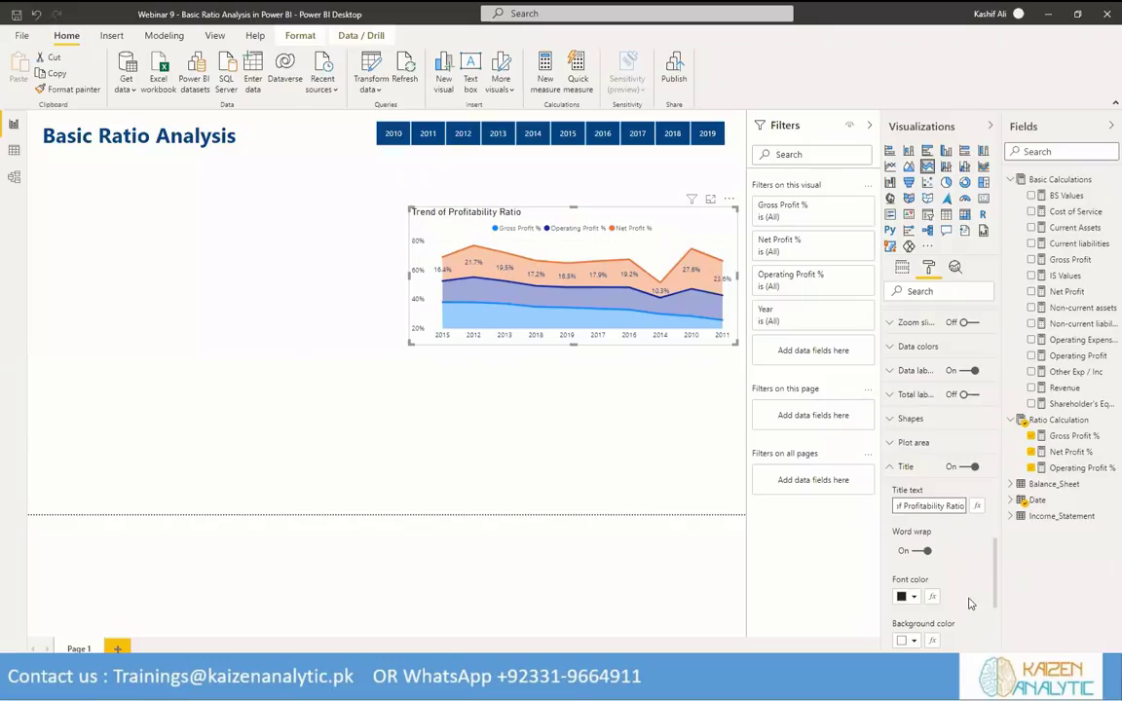
Give the area chart's title a dark blue background and a white font color.
{"action": "scroll", "coordinate": [939, 584], "scroll_direction": "down", "scroll_amount": 2}
{"action": "left_click", "coordinate": [915, 575]}
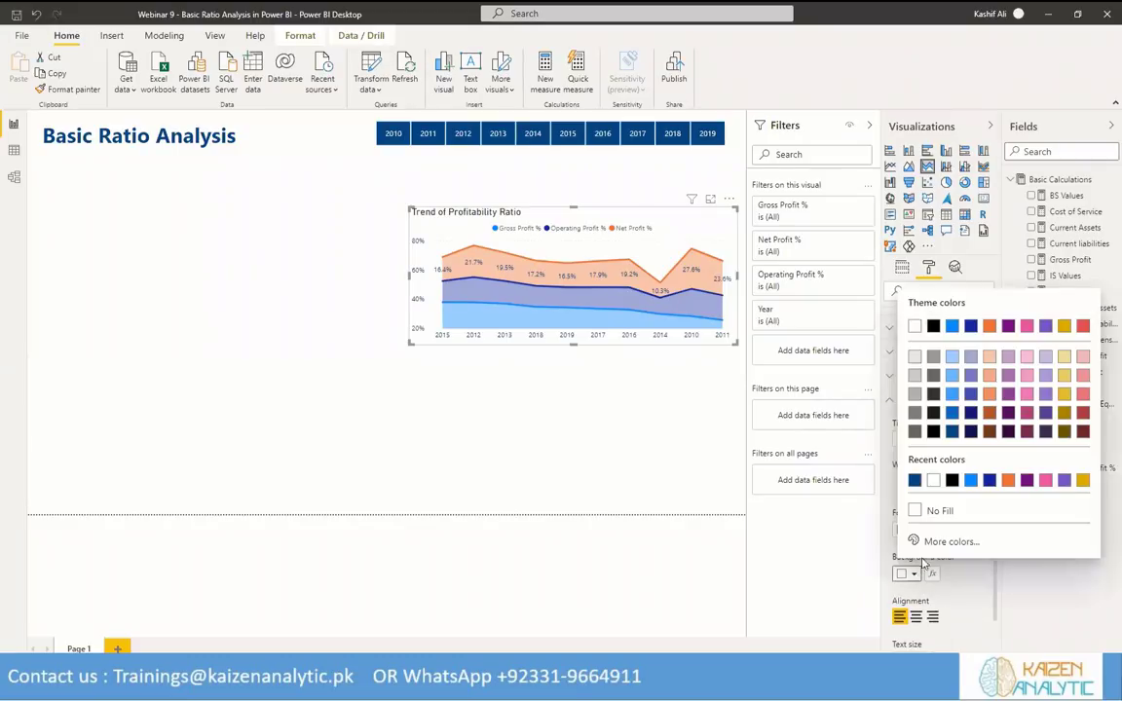
{"action": "key", "text": "Return"}
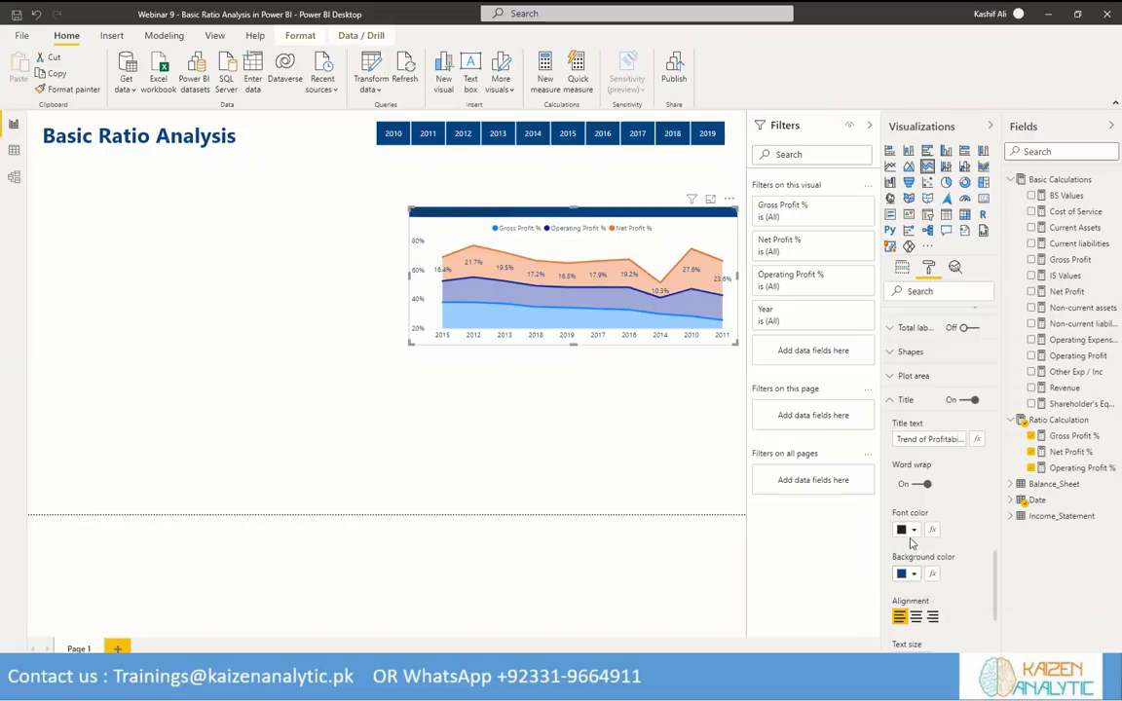
{"action": "left_click", "coordinate": [916, 531]}
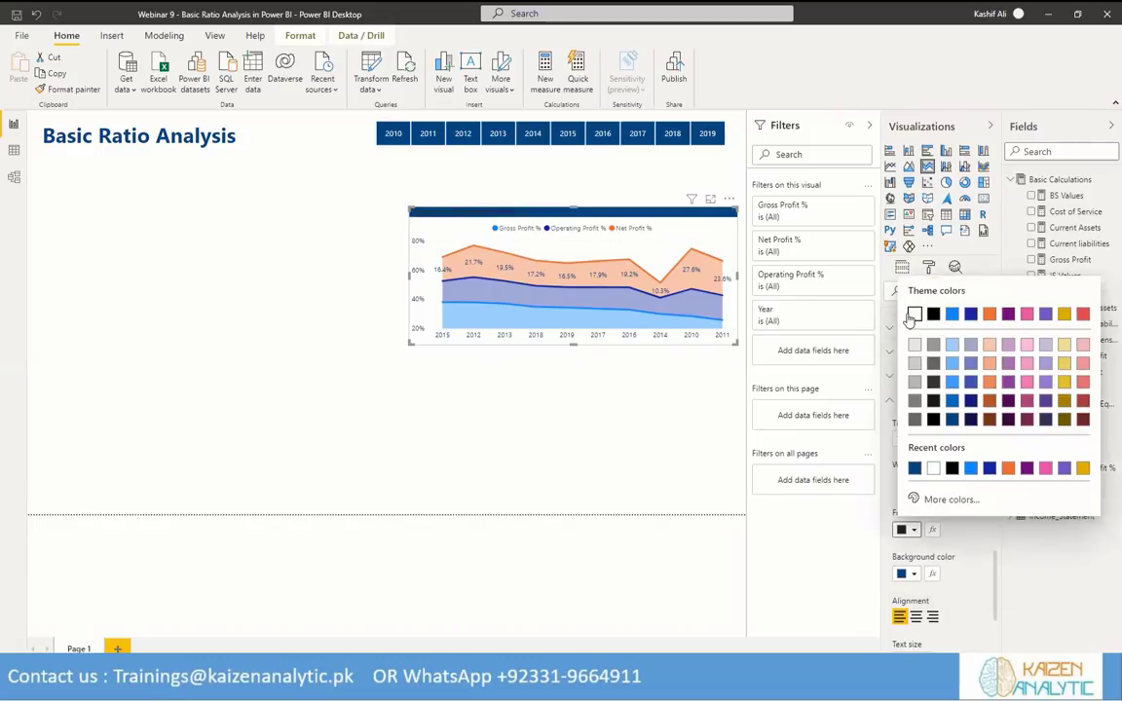
{"action": "key", "text": "Return"}
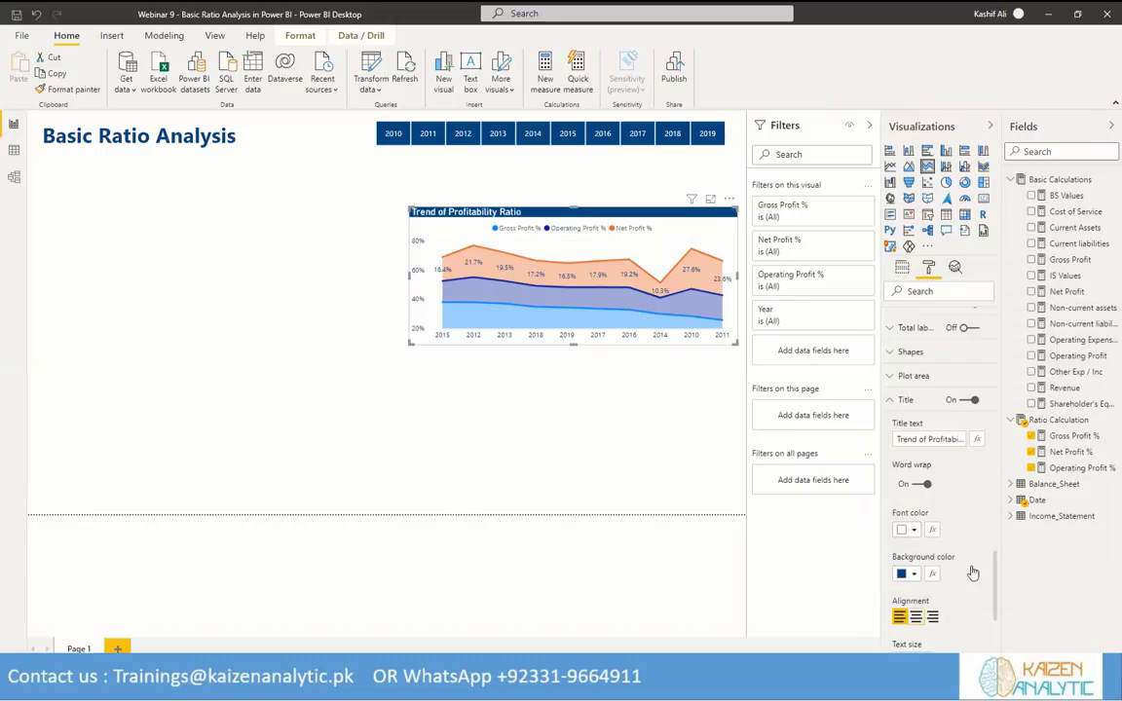
Center the area chart's title, set its text size to 13 pt and deselect the chart.
{"action": "left_click", "coordinate": [916, 617]}
{"action": "scroll", "coordinate": [936, 579], "scroll_direction": "down", "scroll_amount": 2}
{"action": "left_click", "coordinate": [929, 529]}
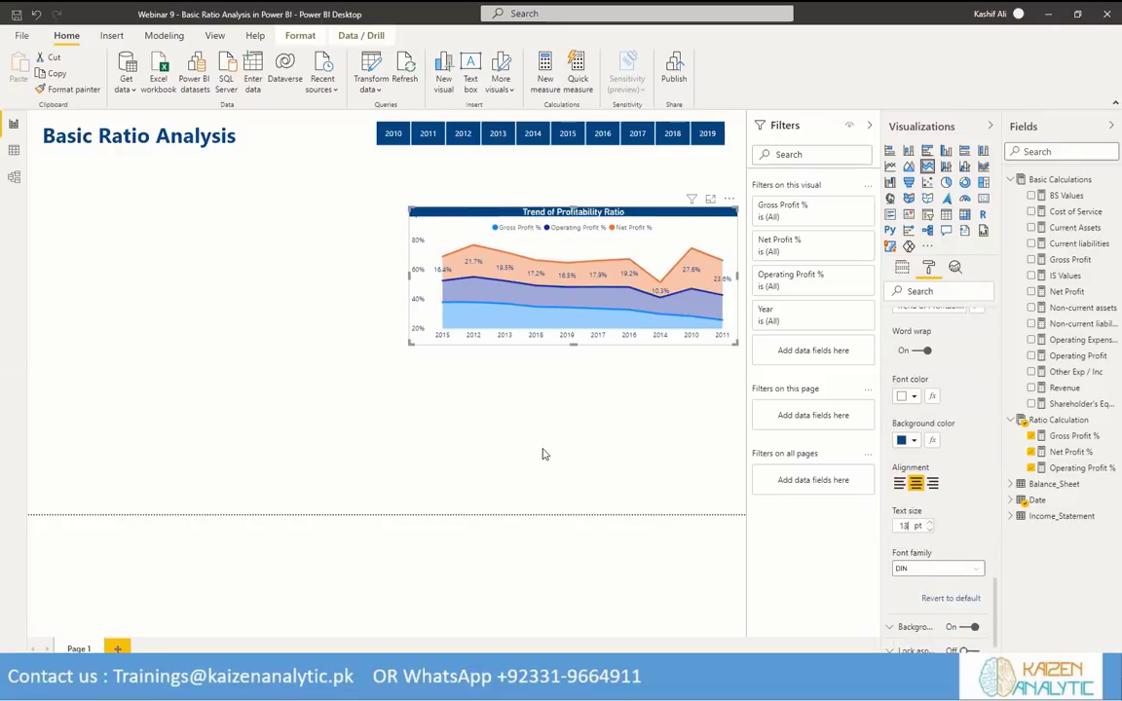
{"action": "key", "text": "Escape"}
{"action": "left_click", "coordinate": [493, 218]}
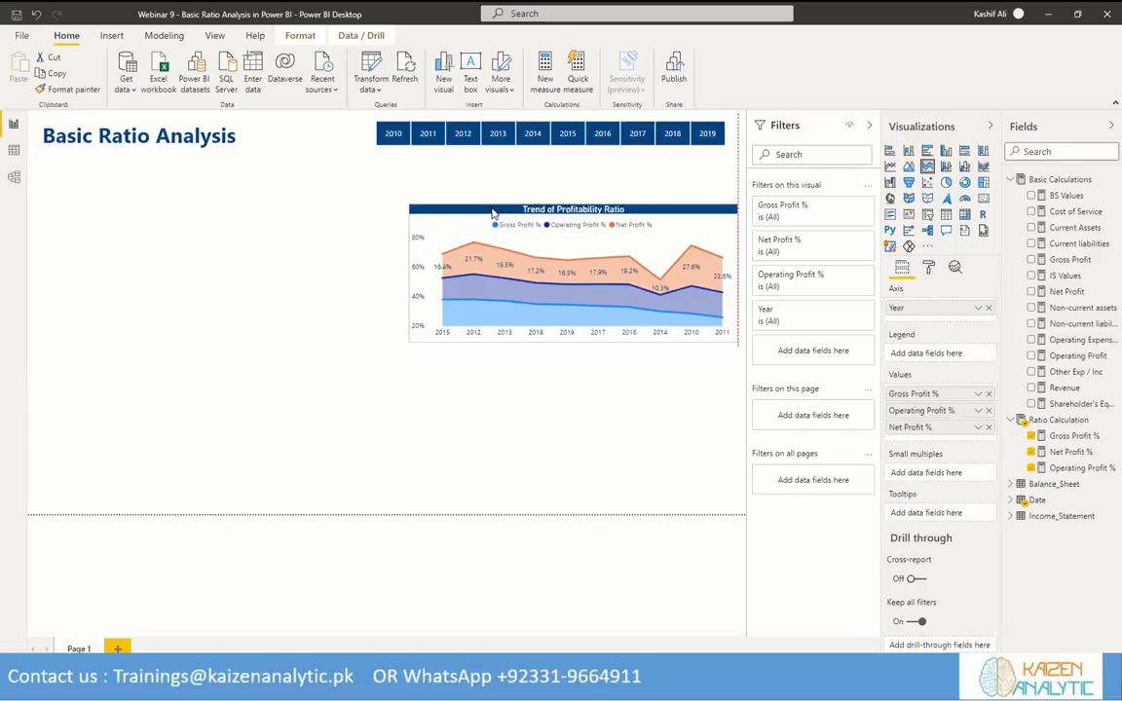
{"action": "left_click", "coordinate": [399, 378]}
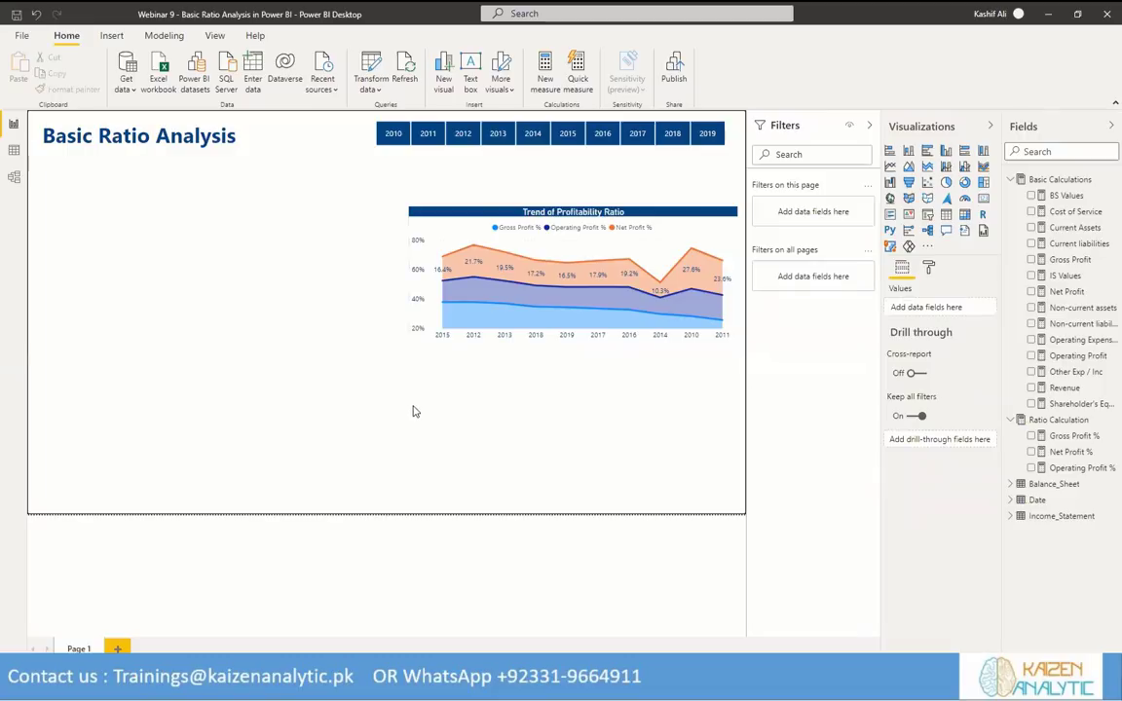
Add a card visual for the Gross Profit % measure below the area chart and shrink it to a small box.
{"action": "left_click_drag", "start_coordinate": [1074, 435], "coordinate": [534, 446]}
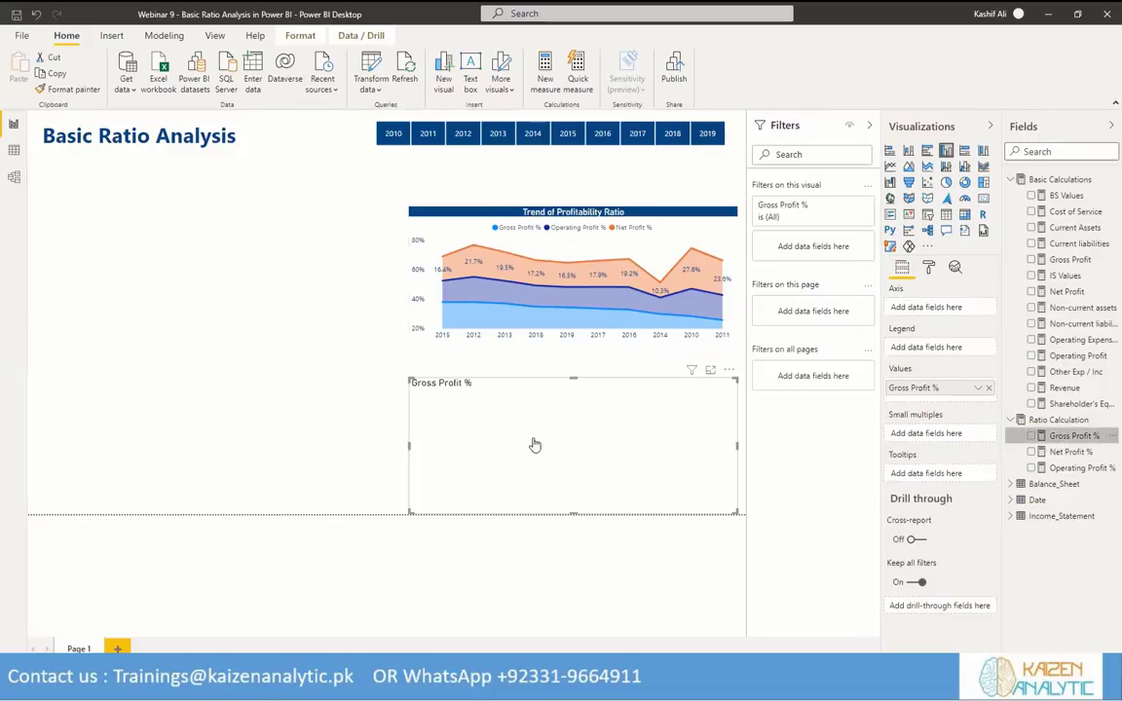
{"action": "left_click", "coordinate": [981, 199]}
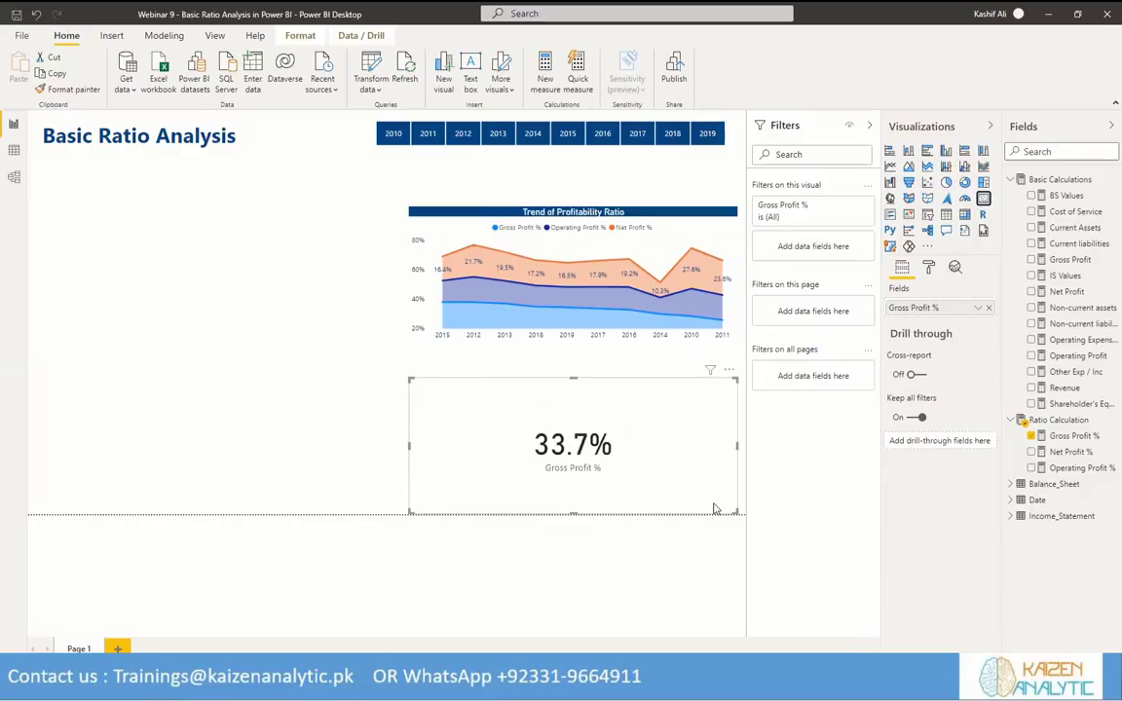
{"action": "left_click_drag", "start_coordinate": [740, 521], "coordinate": [509, 446]}
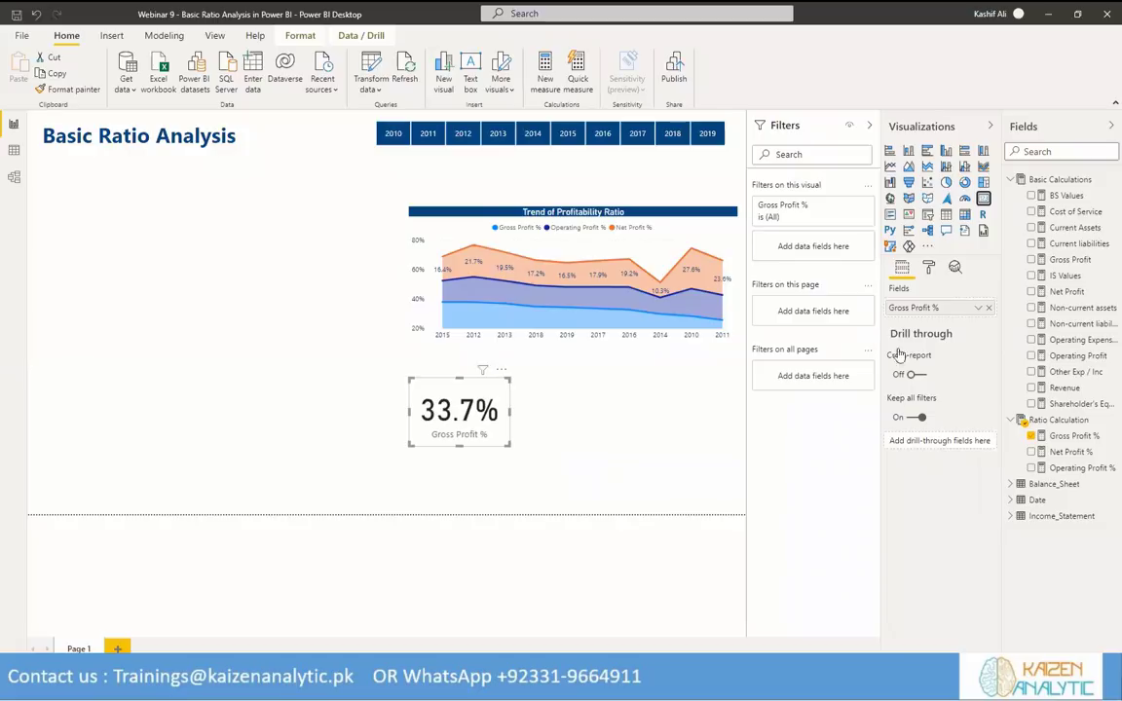
Turn off the card's category label and turn on its title with the text "Gross Profit %".
{"action": "left_click", "coordinate": [928, 267]}
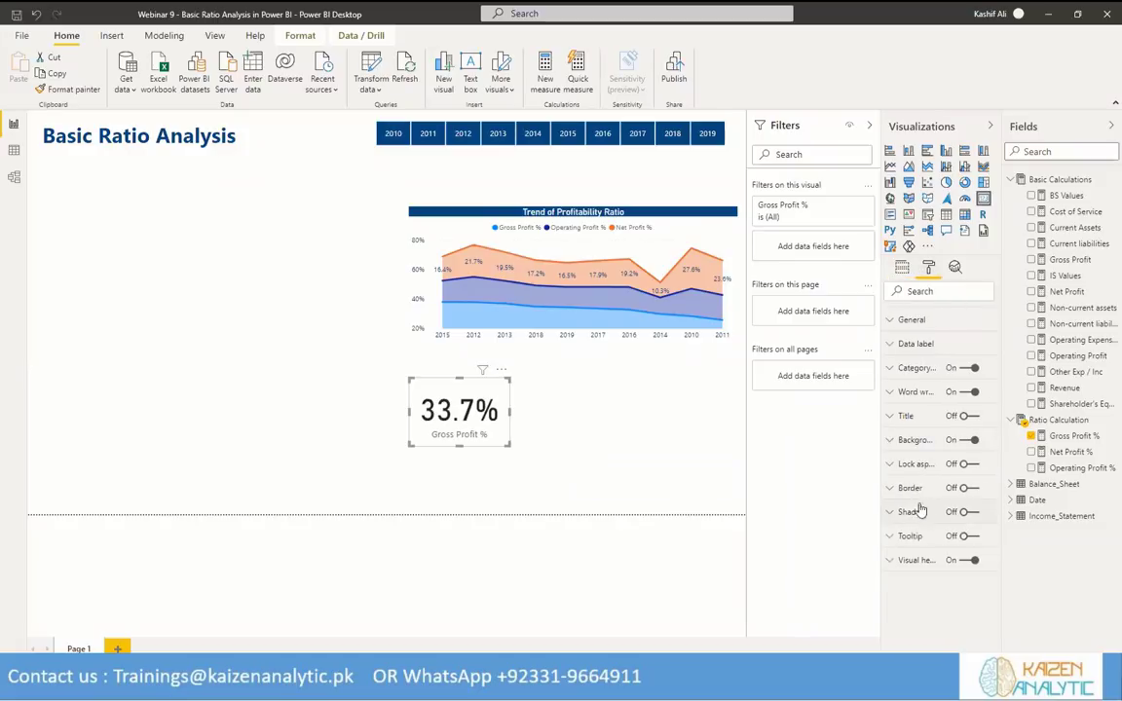
{"action": "left_click", "coordinate": [889, 421]}
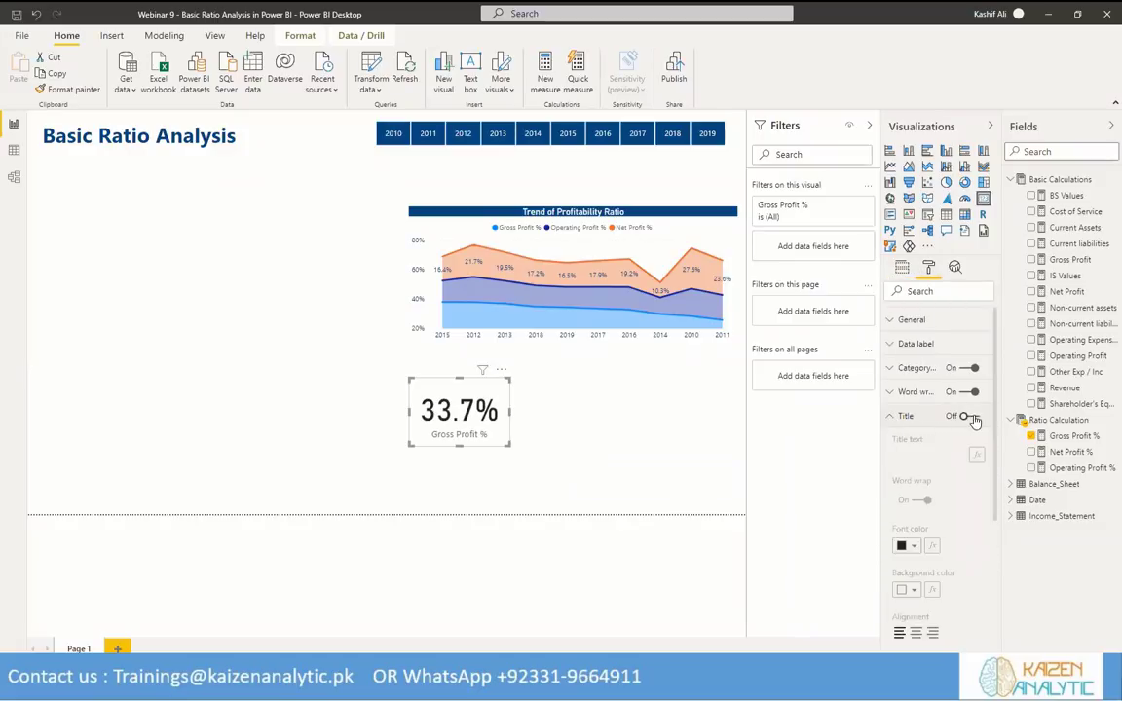
{"action": "left_click", "coordinate": [970, 416]}
{"action": "left_click", "coordinate": [968, 370]}
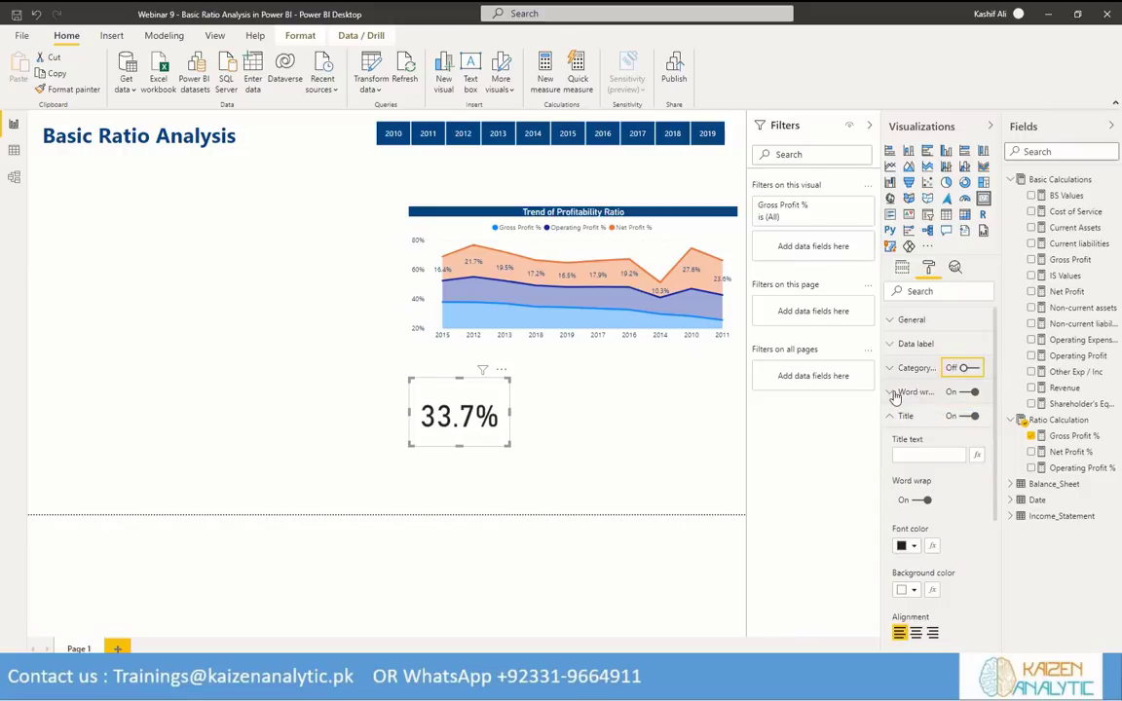
{"action": "left_click", "coordinate": [908, 458]}
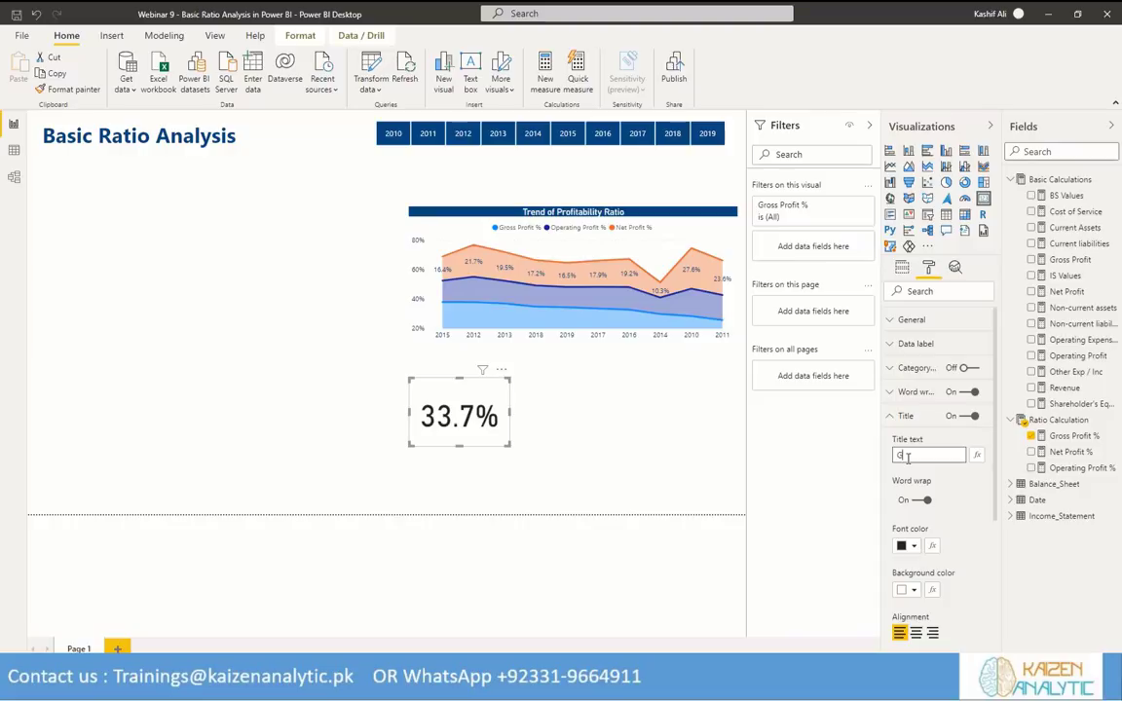
{"action": "type", "text": "Gross Profit %"}
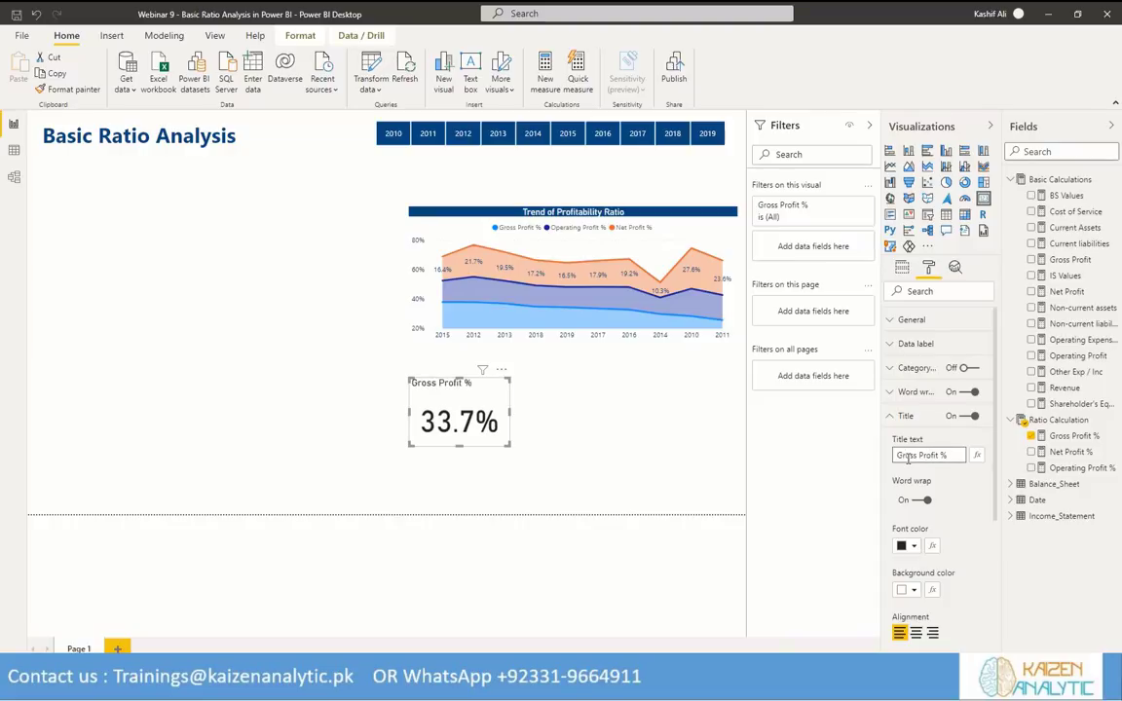
Give the Gross Profit % card's title a white font on a dark blue background, centered, with 12 pt text.
{"action": "left_click", "coordinate": [906, 545]}
{"action": "left_click", "coordinate": [914, 330]}
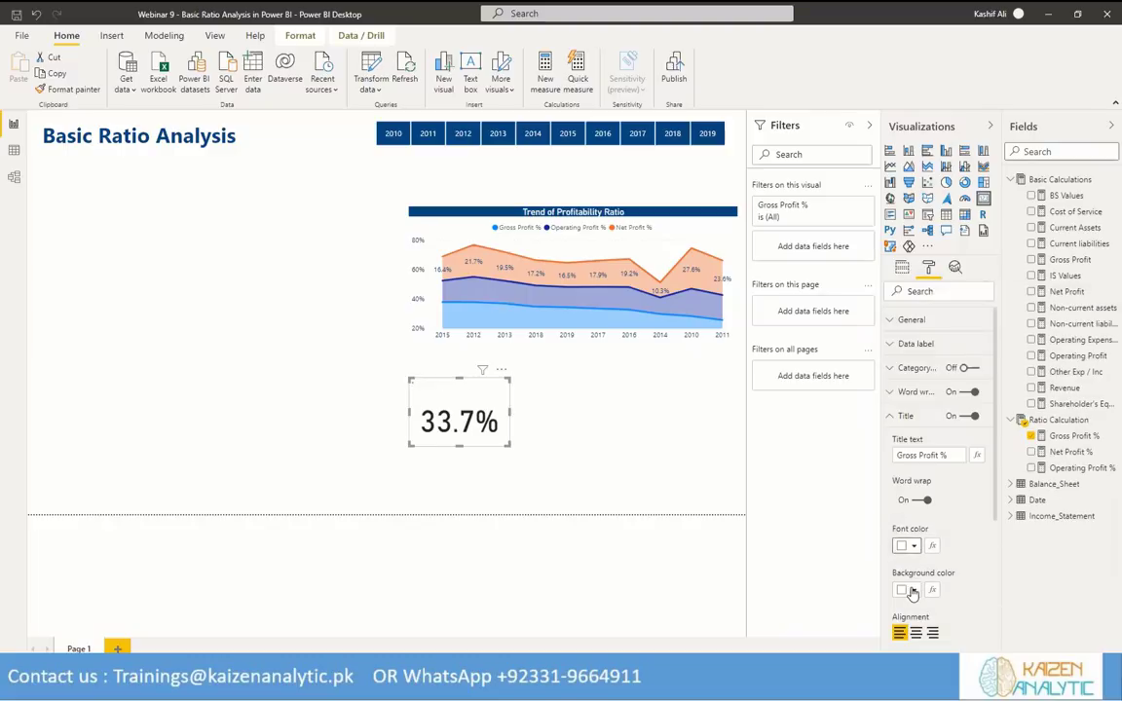
{"action": "left_click", "coordinate": [906, 590]}
{"action": "left_click", "coordinate": [951, 447]}
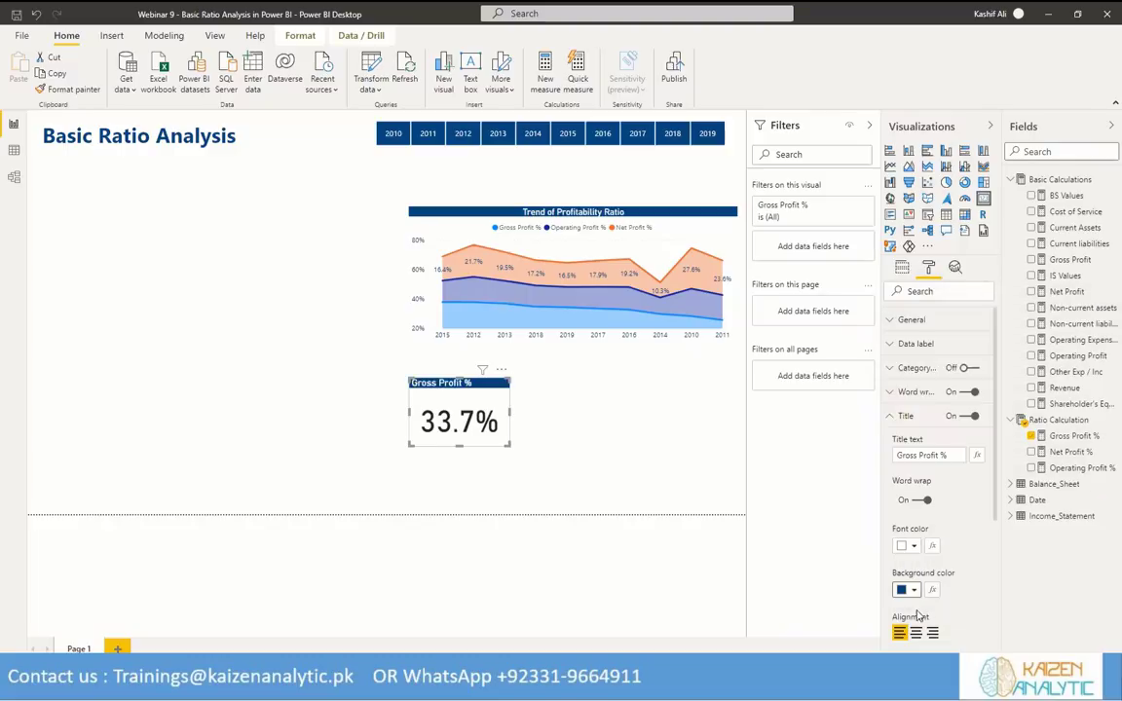
{"action": "left_click", "coordinate": [916, 633]}
{"action": "scroll", "coordinate": [954, 601], "scroll_direction": "down", "scroll_amount": 3}
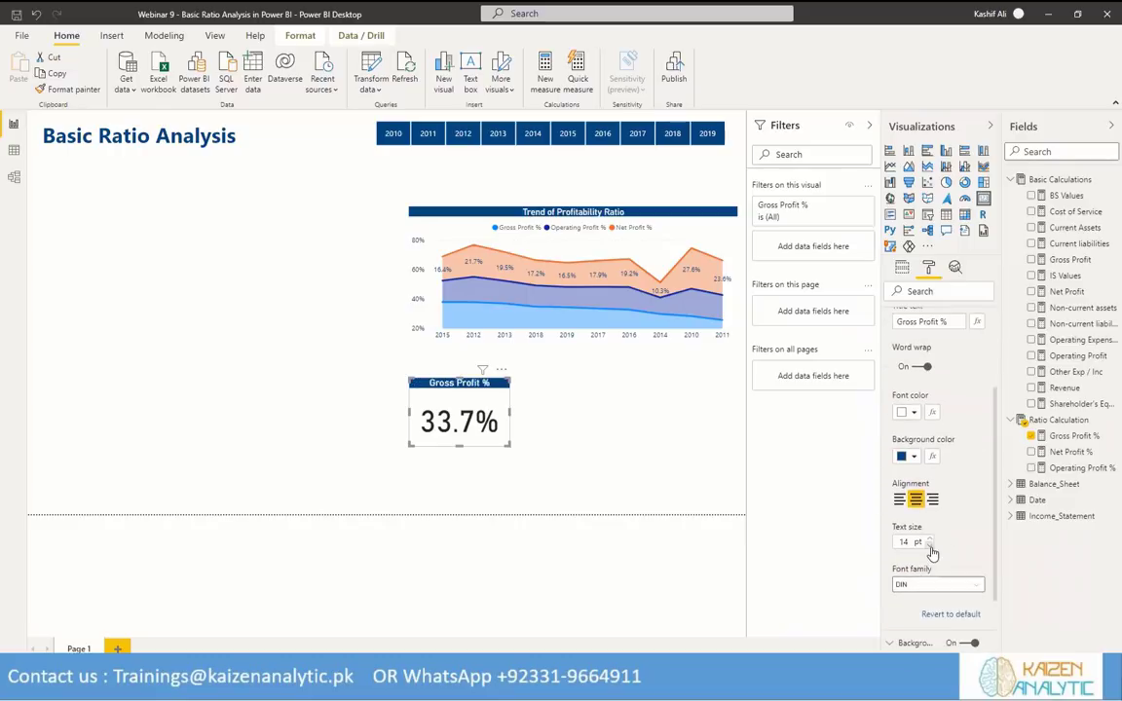
{"action": "left_click", "coordinate": [931, 546]}
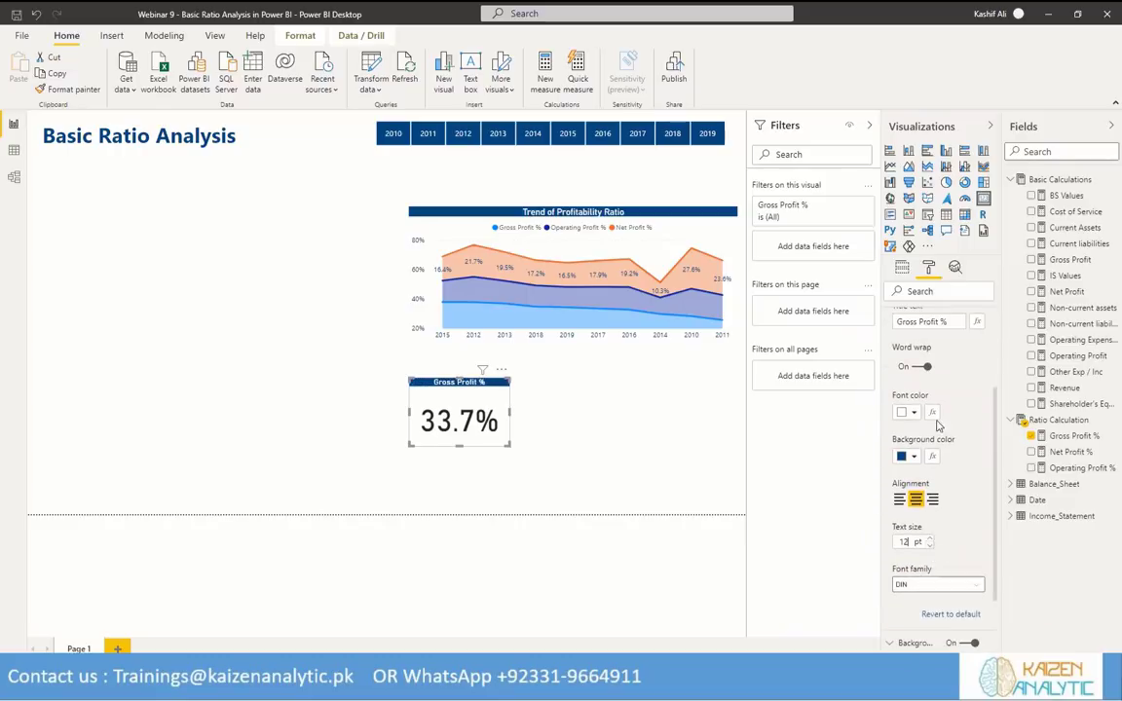
Set the Gross Profit % card's data label to 30 pt text in dark blue.
{"action": "scroll", "coordinate": [944, 434], "scroll_direction": "up", "scroll_amount": 3}
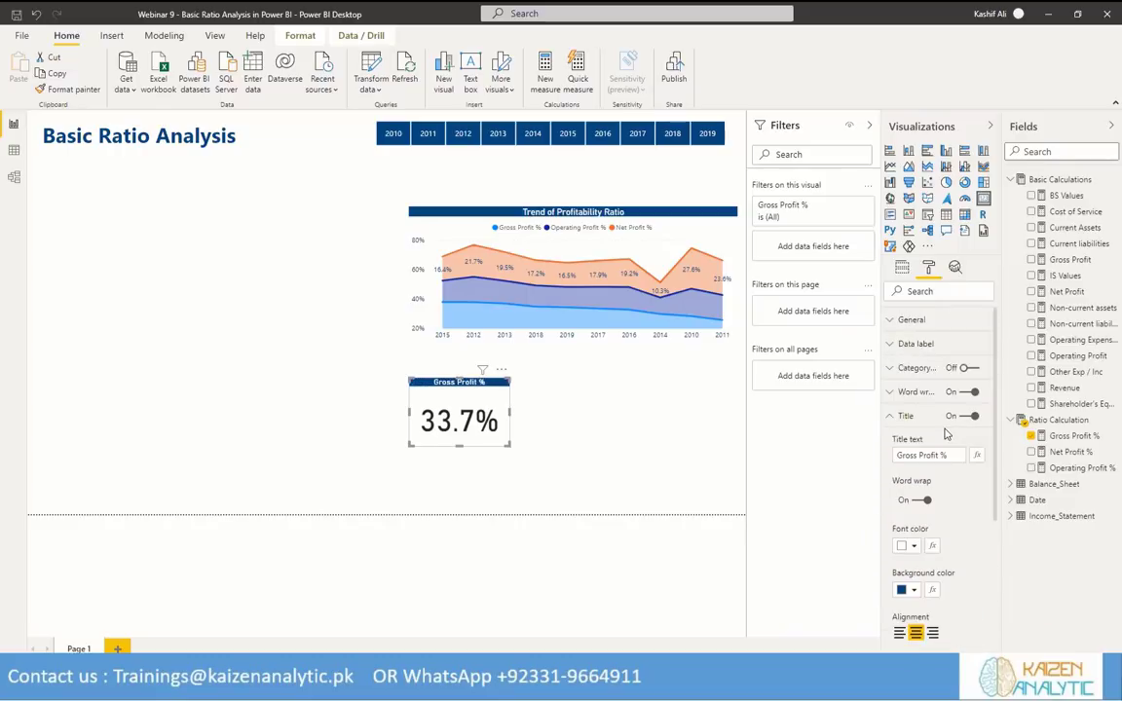
{"action": "left_click", "coordinate": [891, 346]}
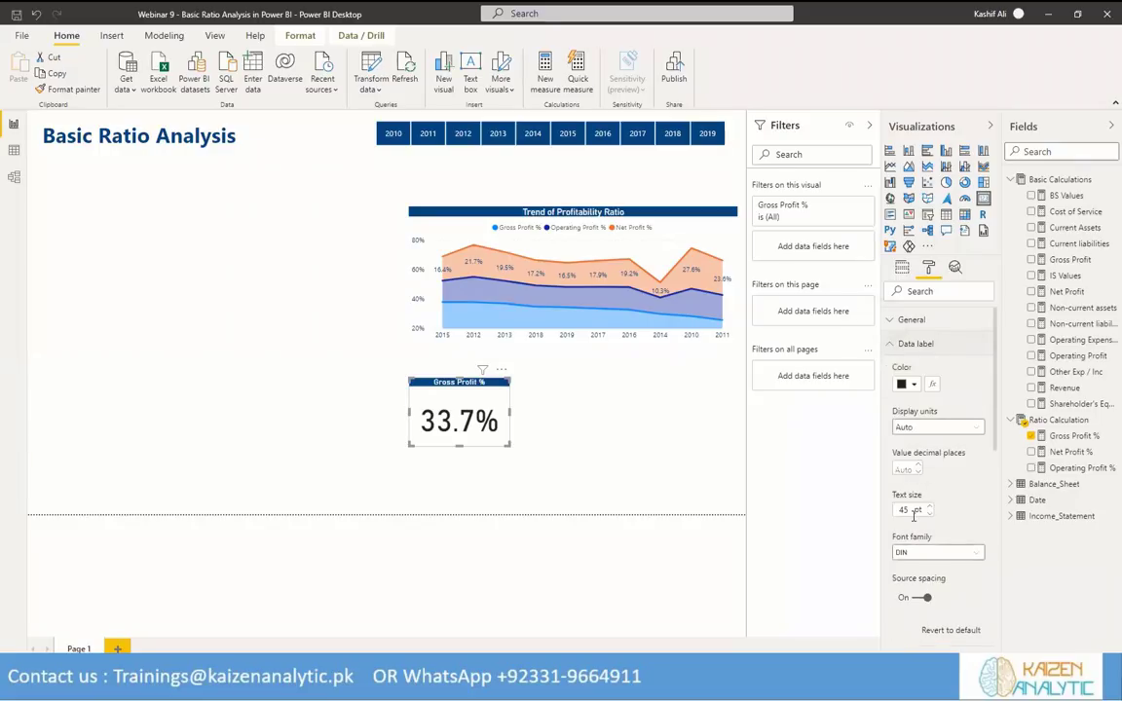
{"action": "type", "text": "30"}
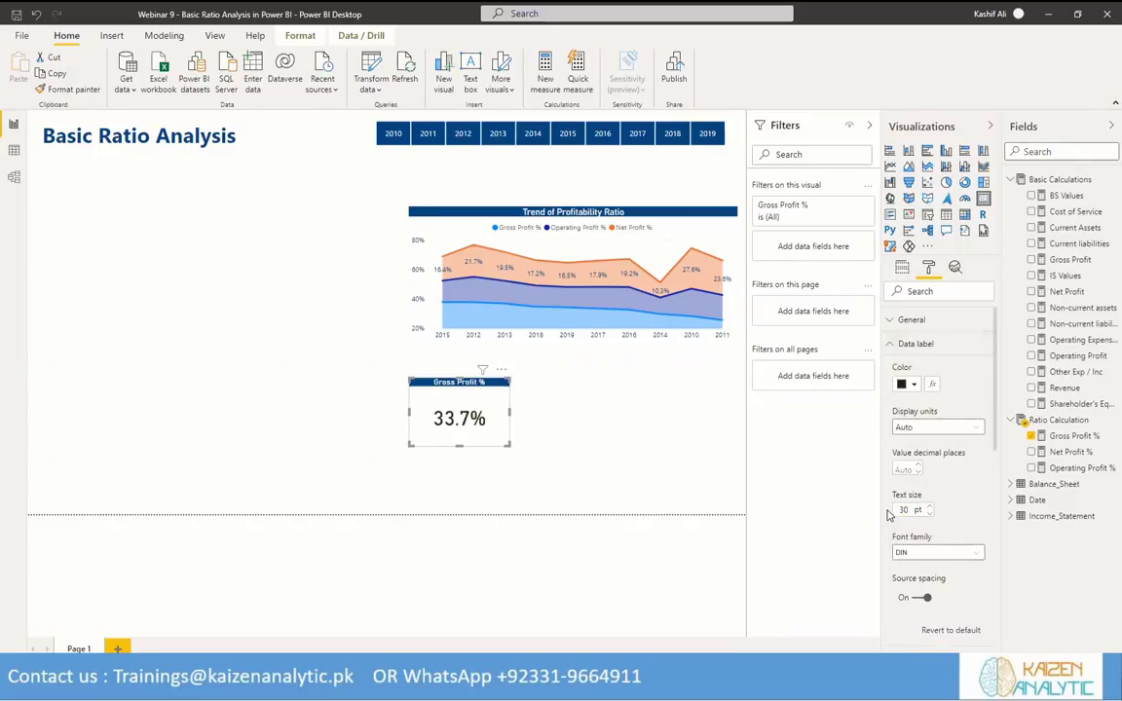
{"action": "left_click", "coordinate": [912, 385]}
Shrink the Gross Profit % card to fit its value tightly and move it directly beneath the report heading.
{"action": "left_click", "coordinate": [505, 452]}
{"action": "left_click_drag", "start_coordinate": [504, 445], "coordinate": [470, 421]}
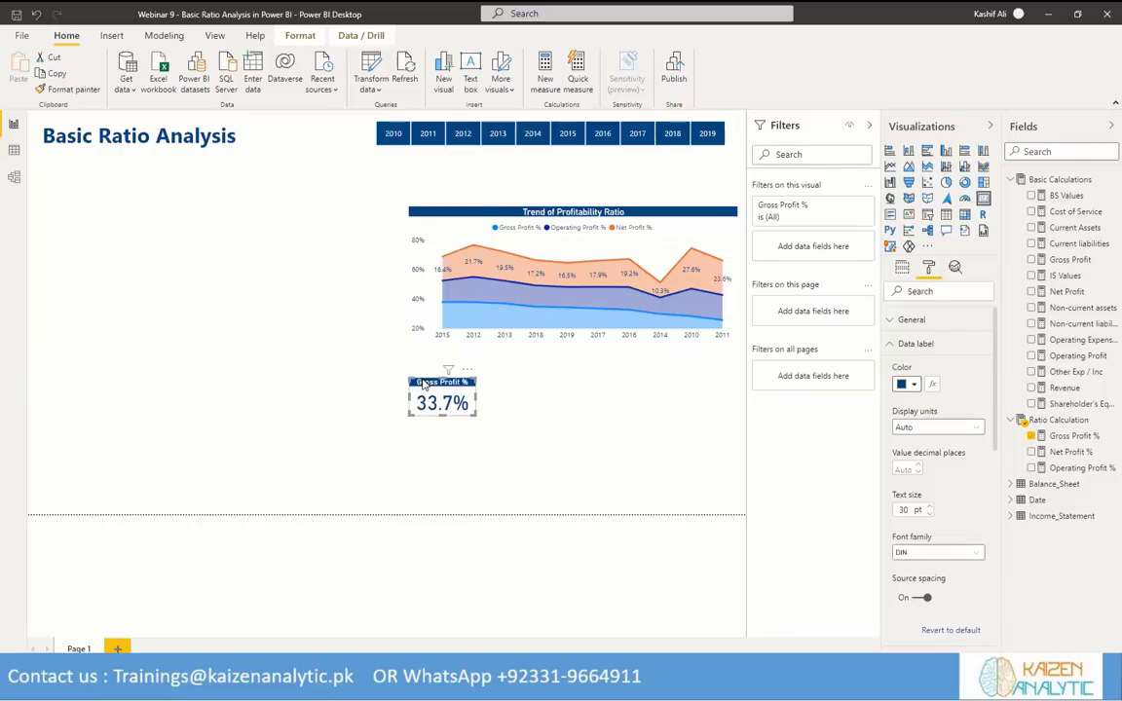
{"action": "left_click_drag", "start_coordinate": [421, 383], "coordinate": [135, 168]}
Duplicate the Gross Profit % card twice and line up the copies in a row beside the original.
{"action": "key", "text": "ctrl+c"}
{"action": "key", "text": "ctrl+v"}
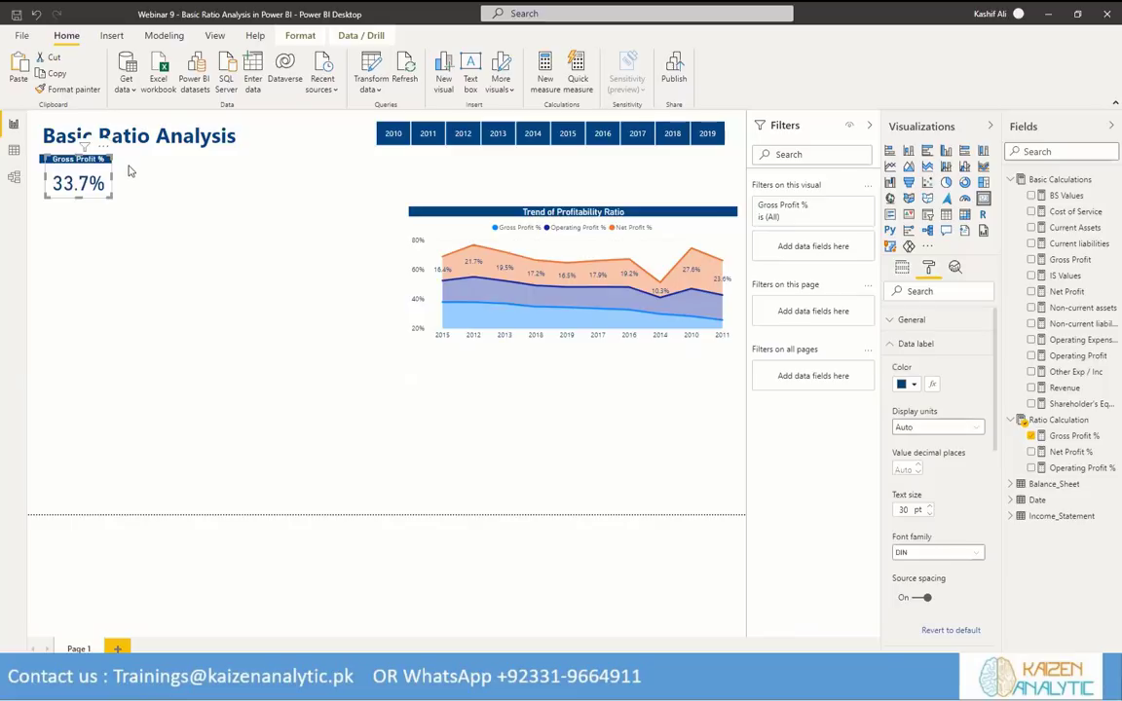
{"action": "left_click", "coordinate": [117, 155]}
{"action": "left_click", "coordinate": [58, 166]}
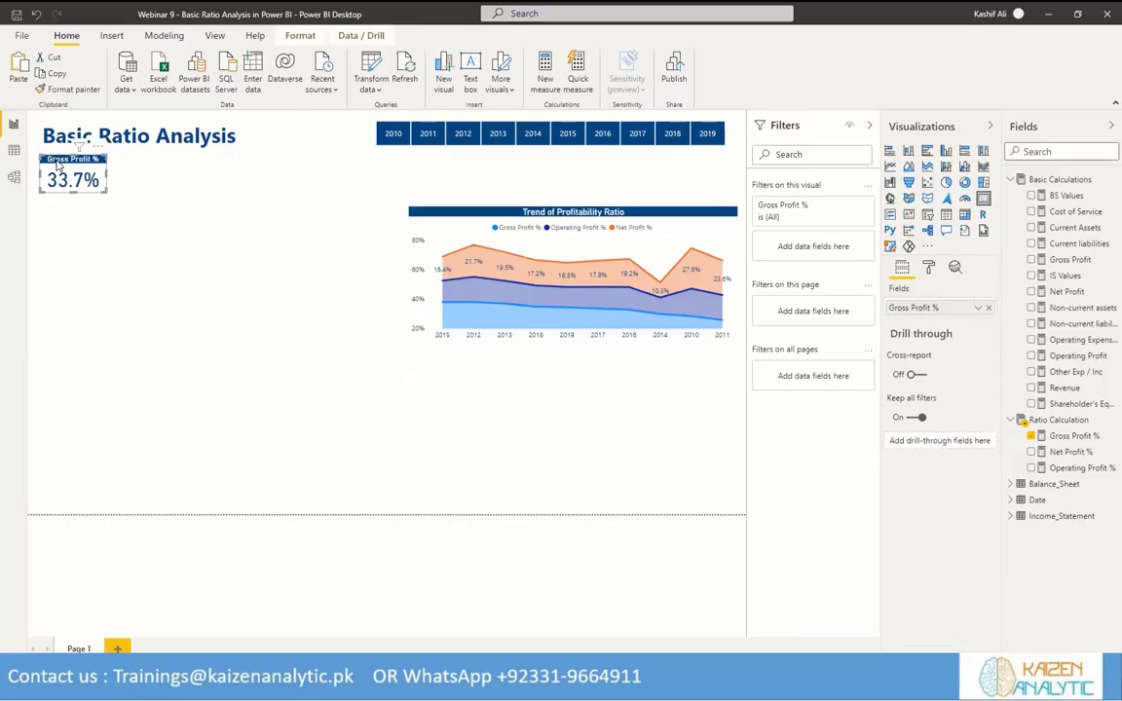
{"action": "left_click_drag", "start_coordinate": [58, 167], "coordinate": [130, 166]}
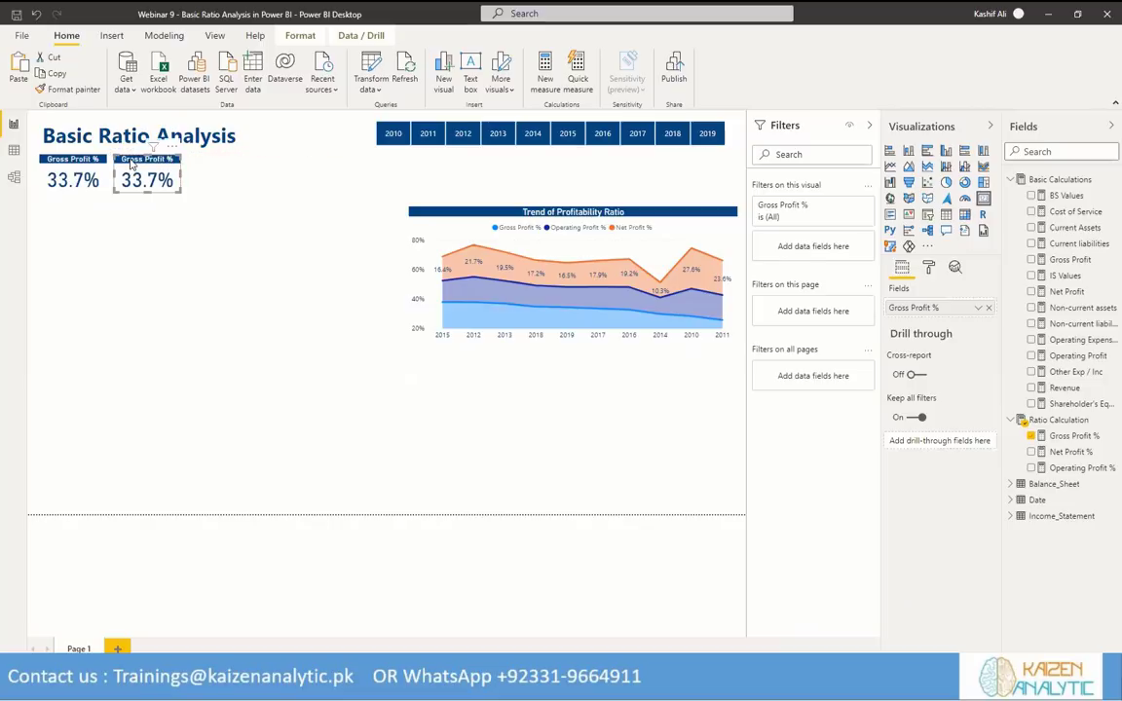
{"action": "left_click_drag", "start_coordinate": [130, 165], "coordinate": [203, 168]}
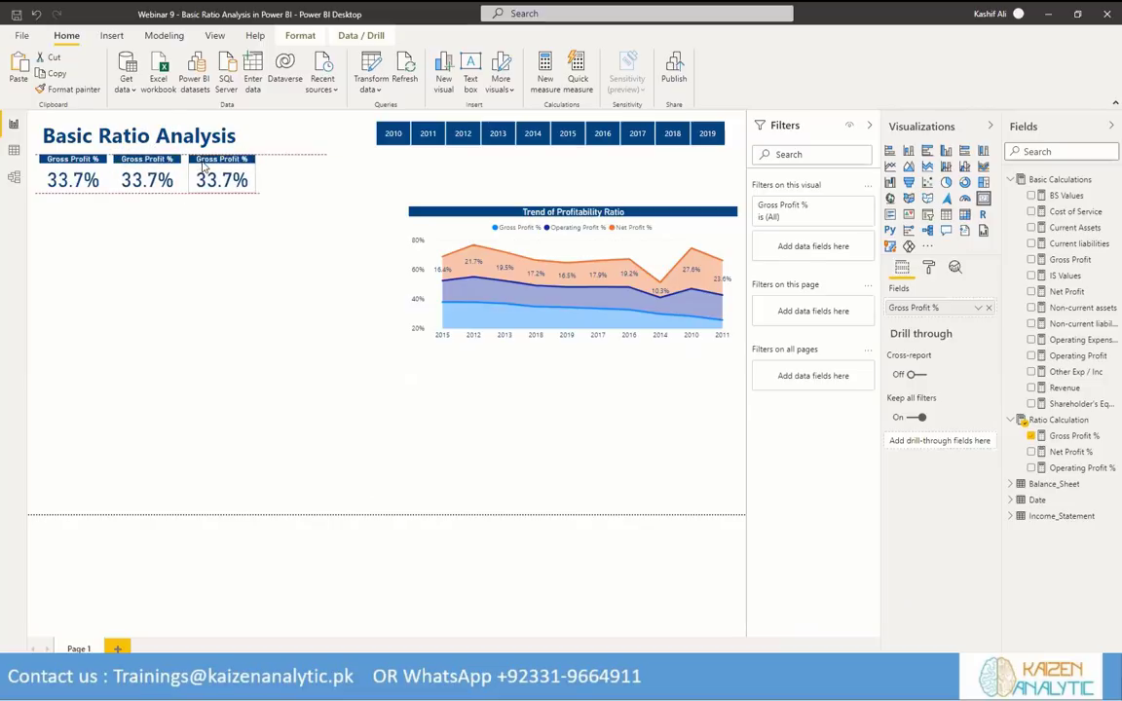
Replace the Gross Profit % measure in the middle card with Operating Profit %.
{"action": "left_click", "coordinate": [130, 156]}
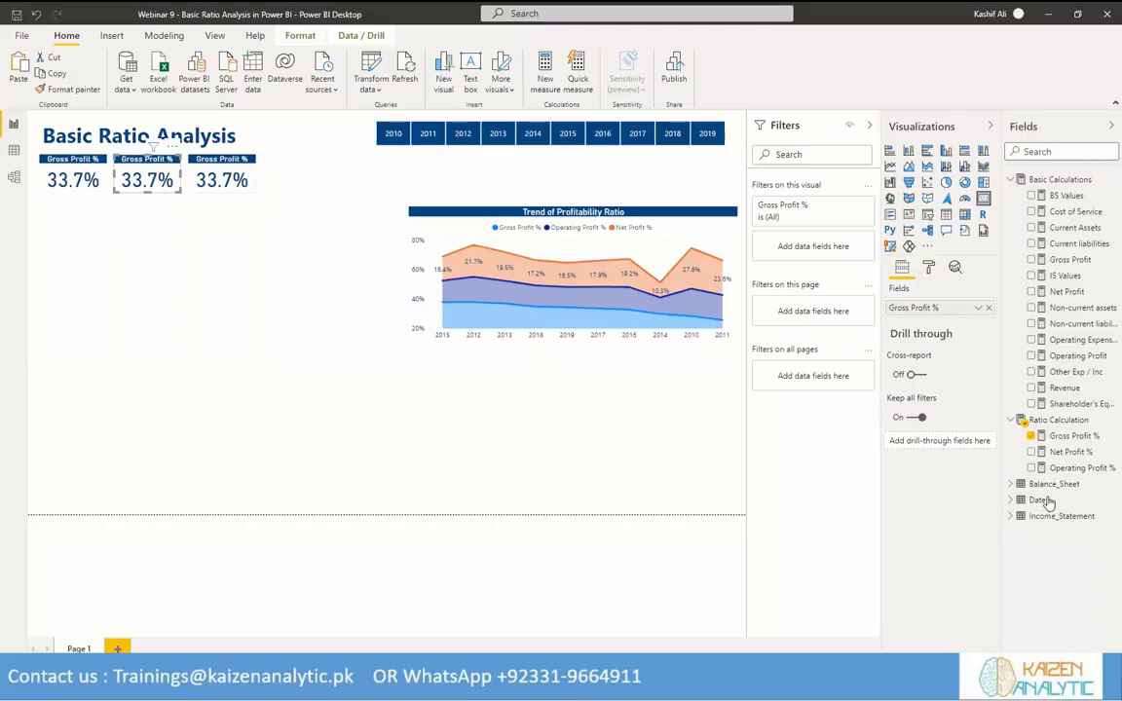
{"action": "left_click", "coordinate": [989, 307]}
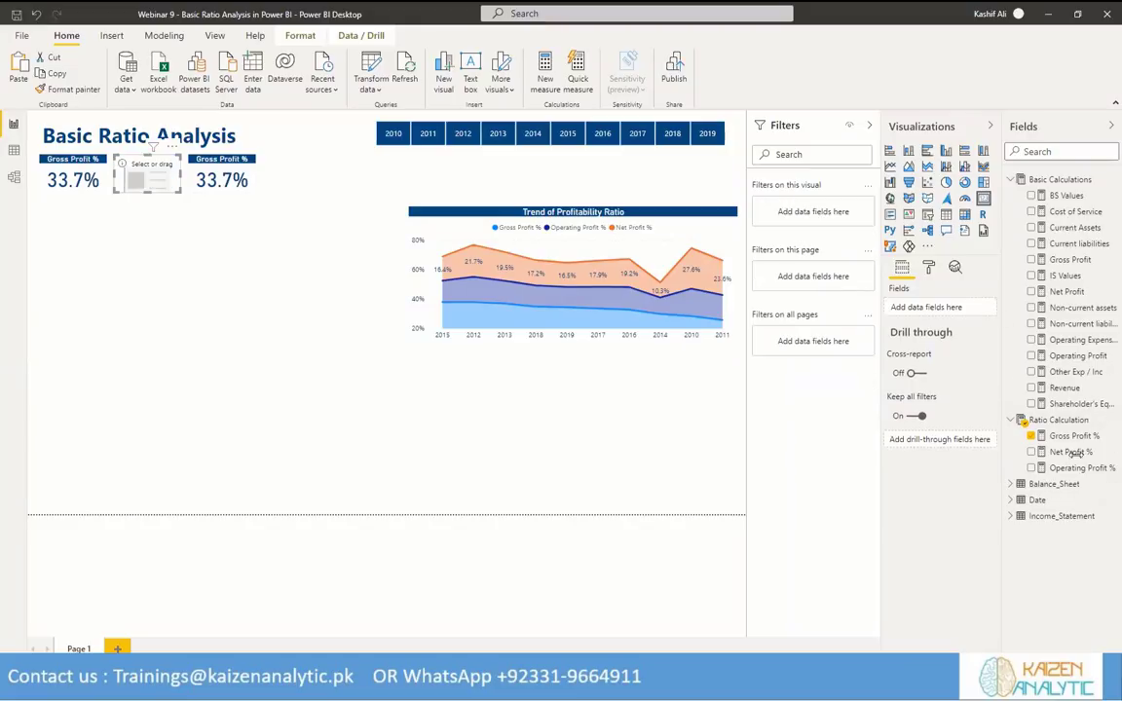
{"action": "left_click_drag", "start_coordinate": [1072, 467], "coordinate": [925, 308]}
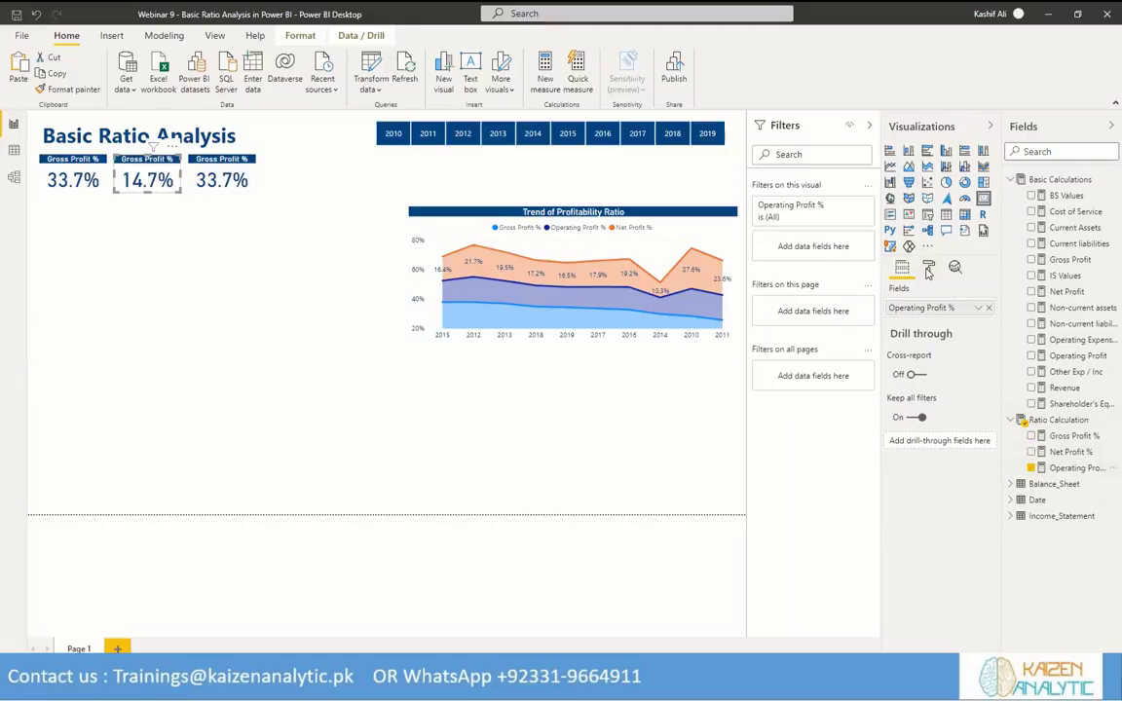
Change the middle card's title text to "Op Profit %" so it fits on one line, and deselect the card.
{"action": "left_click", "coordinate": [928, 267]}
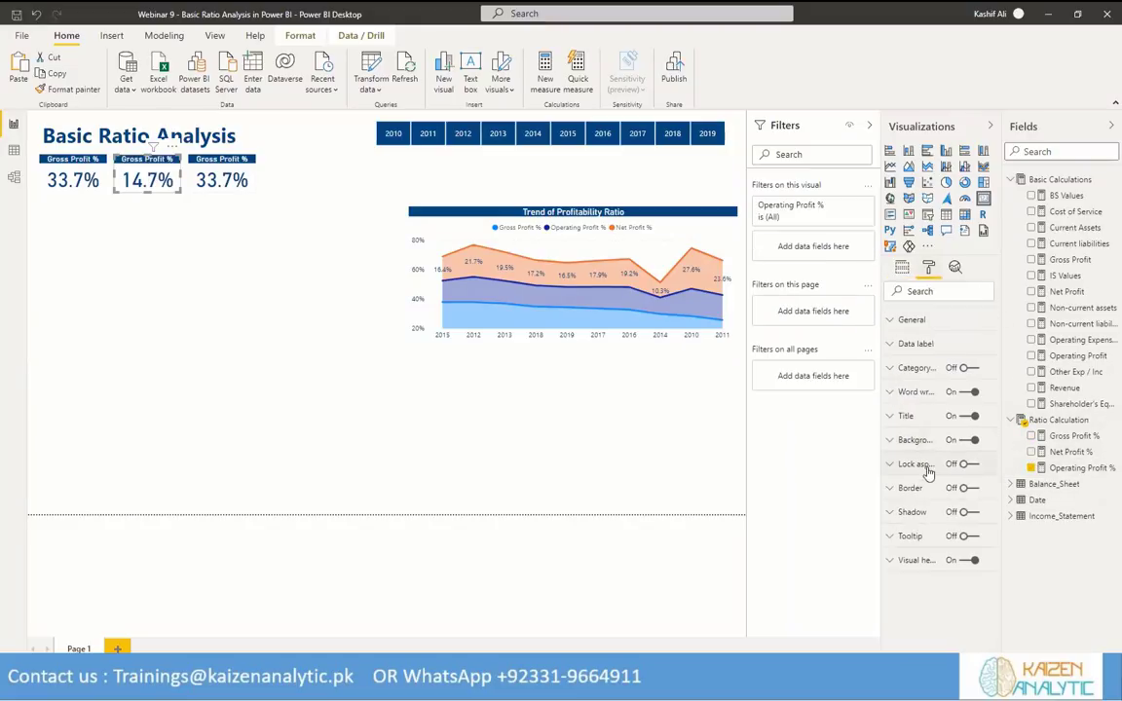
{"action": "left_click", "coordinate": [893, 420]}
{"action": "left_click_drag", "start_coordinate": [919, 455], "coordinate": [895, 455]}
{"action": "type", "text": "Operating Profit %"}
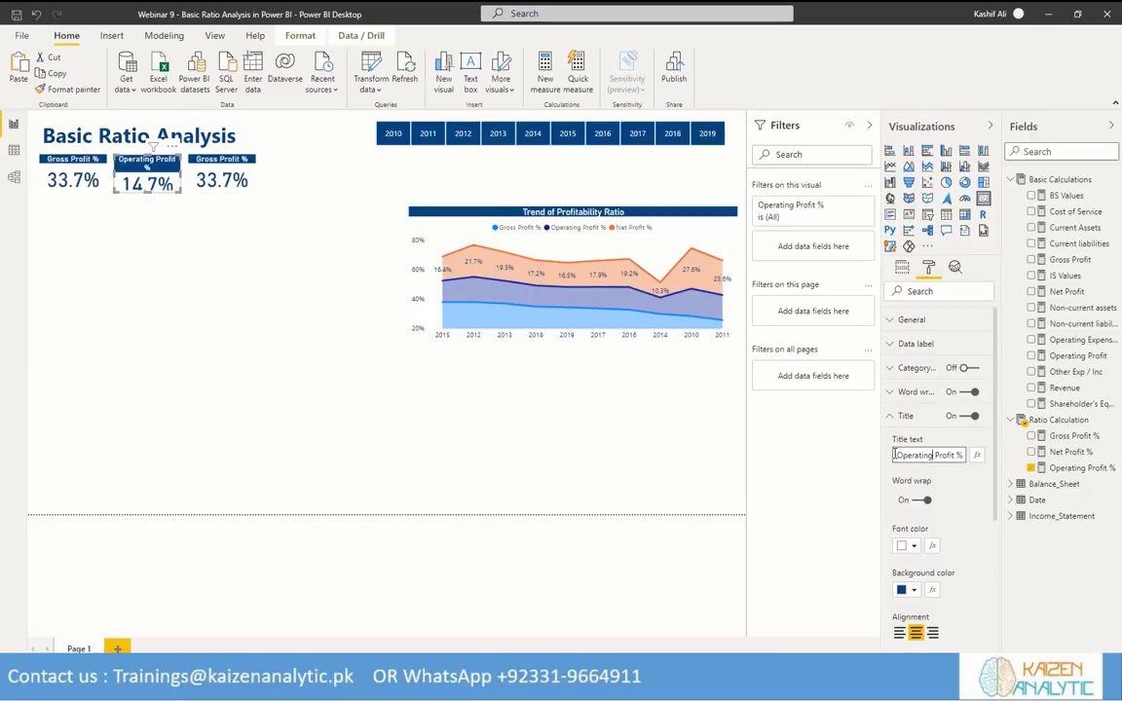
{"action": "key", "text": "BackSpace"}
{"action": "key", "text": "BackSpace"}
{"action": "key", "text": "BackSpace"}
{"action": "key", "text": "BackSpace"}
{"action": "key", "text": "BackSpace"}
{"action": "key", "text": "BackSpace"}
{"action": "key", "text": "BackSpace"}
{"action": "key", "text": "BackSpace"}
{"action": "type", "text": "PE"}
{"action": "key", "text": "BackSpace"}
{"action": "key", "text": "BackSpace"}
{"action": "type", "text": "p"}
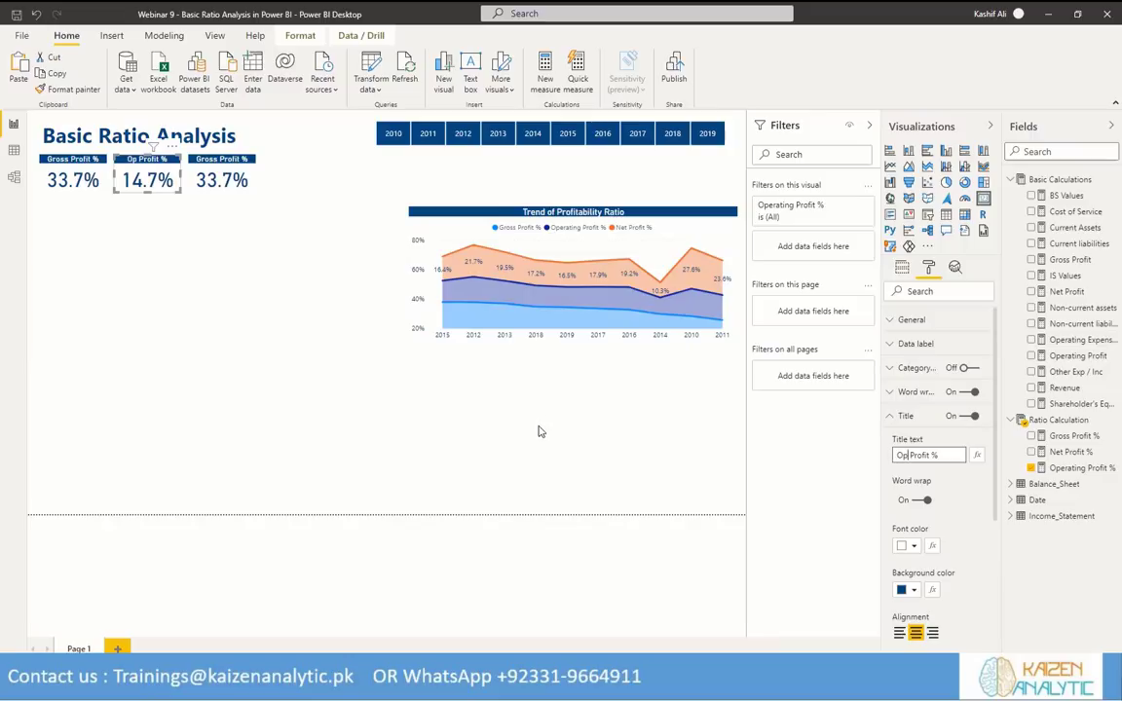
{"action": "left_click", "coordinate": [261, 234]}
Replace the Gross Profit % measure in the third card with Net Profit %.
{"action": "left_click", "coordinate": [222, 168]}
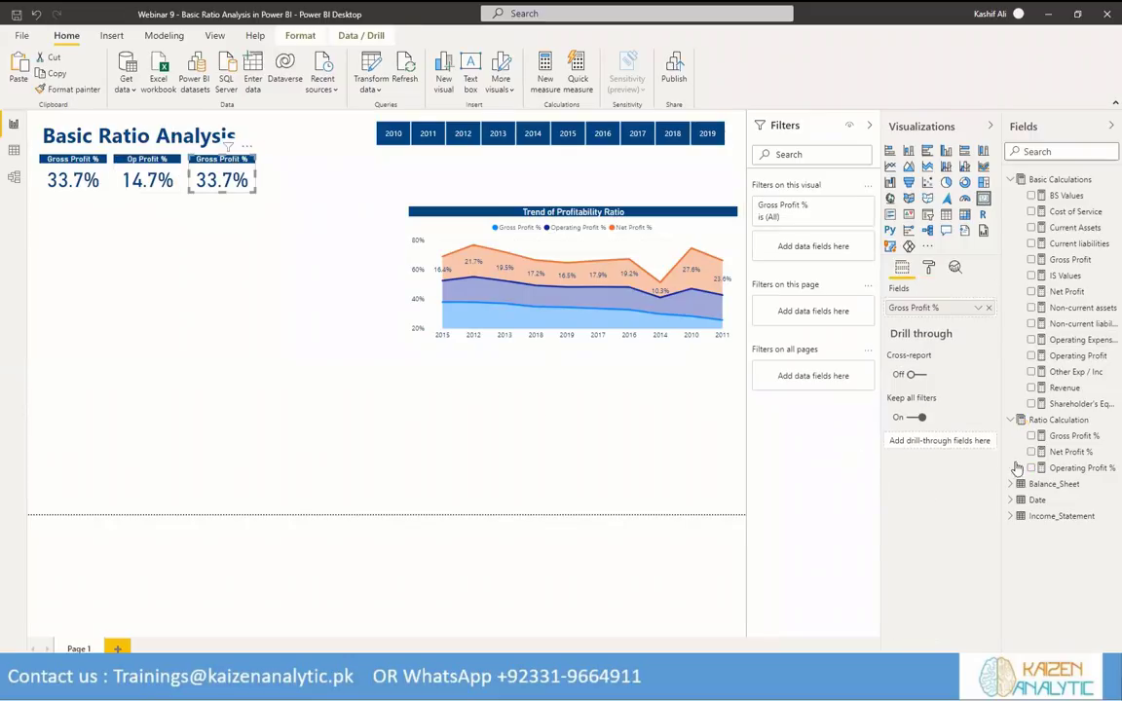
{"action": "left_click", "coordinate": [988, 307]}
{"action": "left_click_drag", "start_coordinate": [1070, 452], "coordinate": [926, 308]}
Change the third card's title text to "Net Profit %" and deselect the card.
{"action": "left_click", "coordinate": [929, 267]}
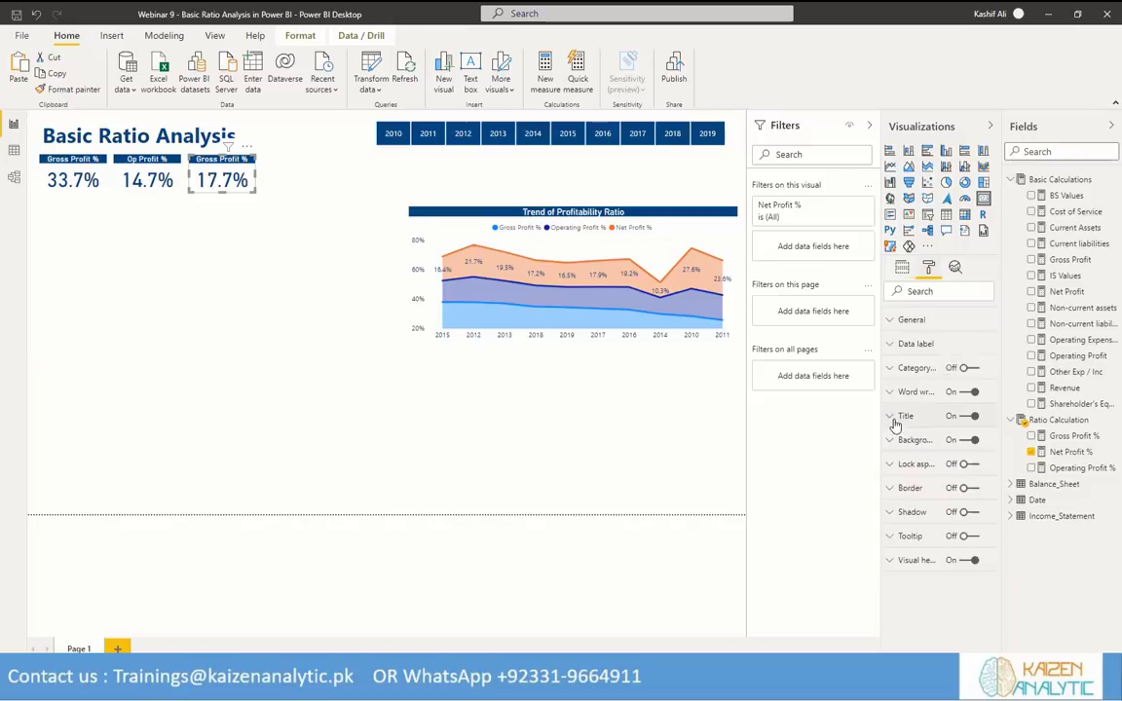
{"action": "left_click", "coordinate": [911, 416]}
{"action": "left_click_drag", "start_coordinate": [918, 457], "coordinate": [887, 461]}
{"action": "type", "text": "Net"}
{"action": "key", "text": "Return"}
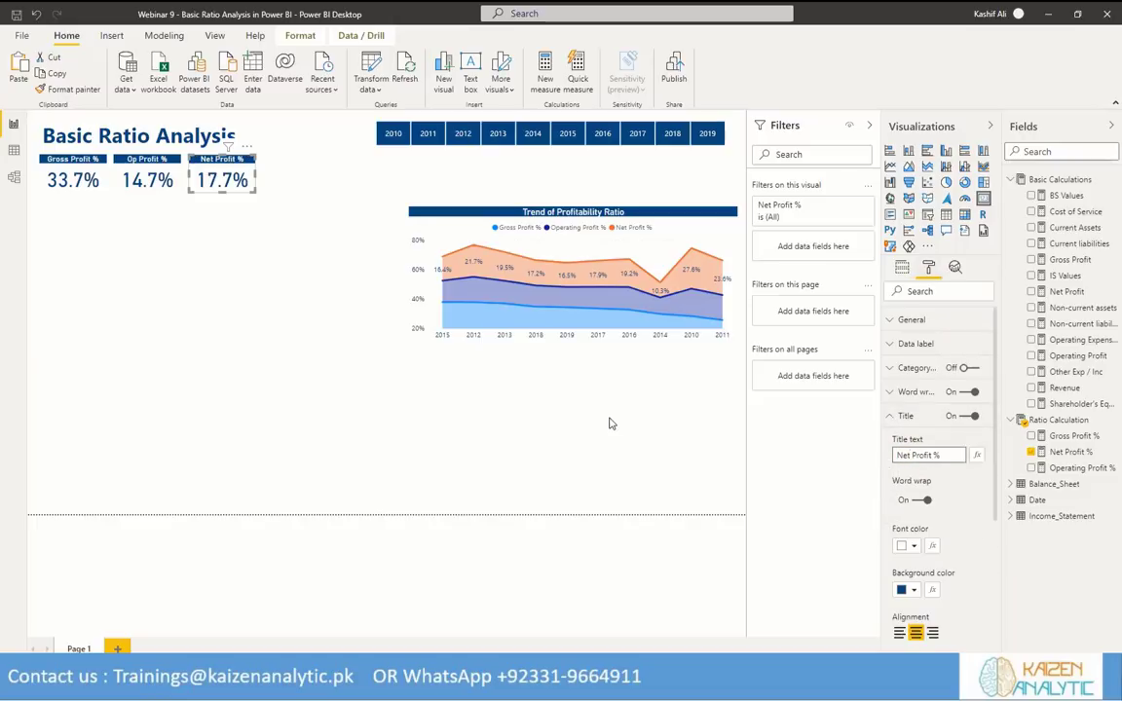
{"action": "left_click", "coordinate": [609, 422]}
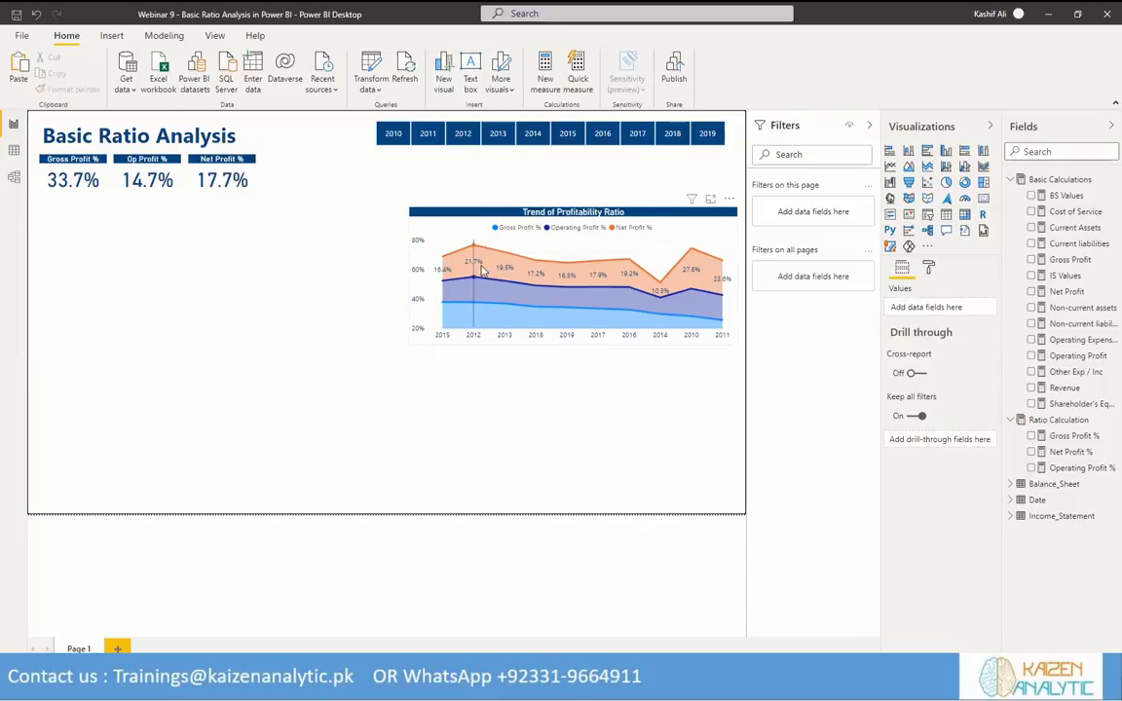
Test the year slicer with single years and with 2011 through 2017 combined, and clear the selection.
{"action": "left_click", "coordinate": [395, 134]}
{"action": "left_click", "coordinate": [430, 135]}
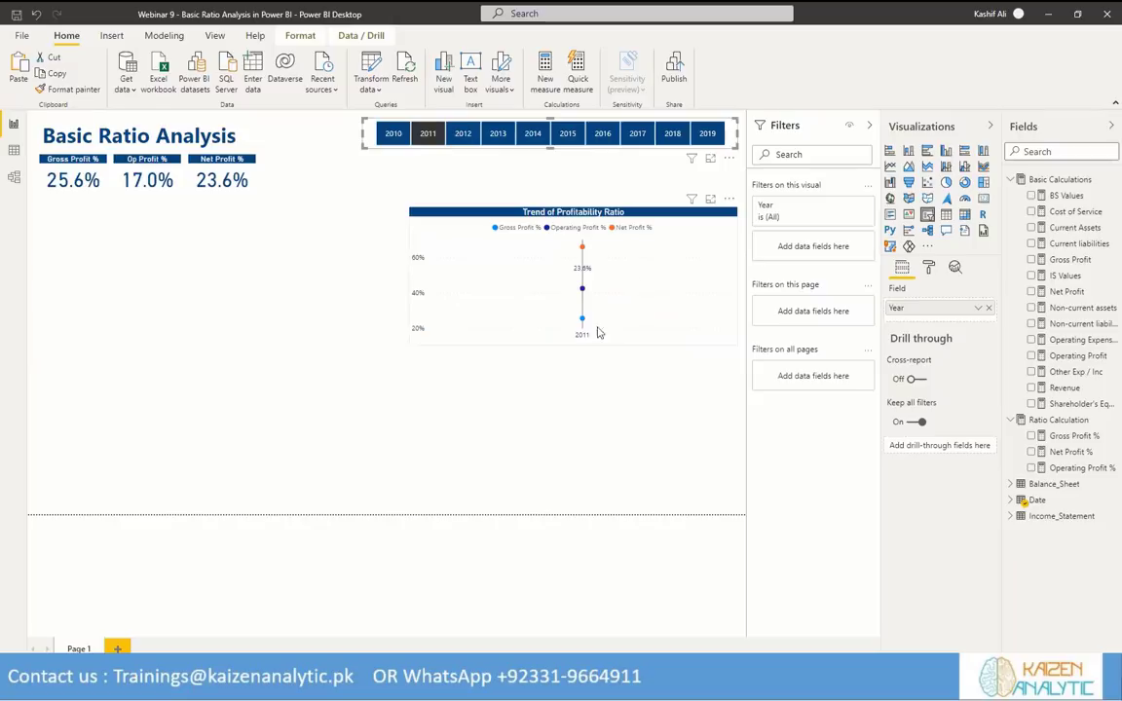
{"action": "mouse_move", "coordinate": [648, 326]}
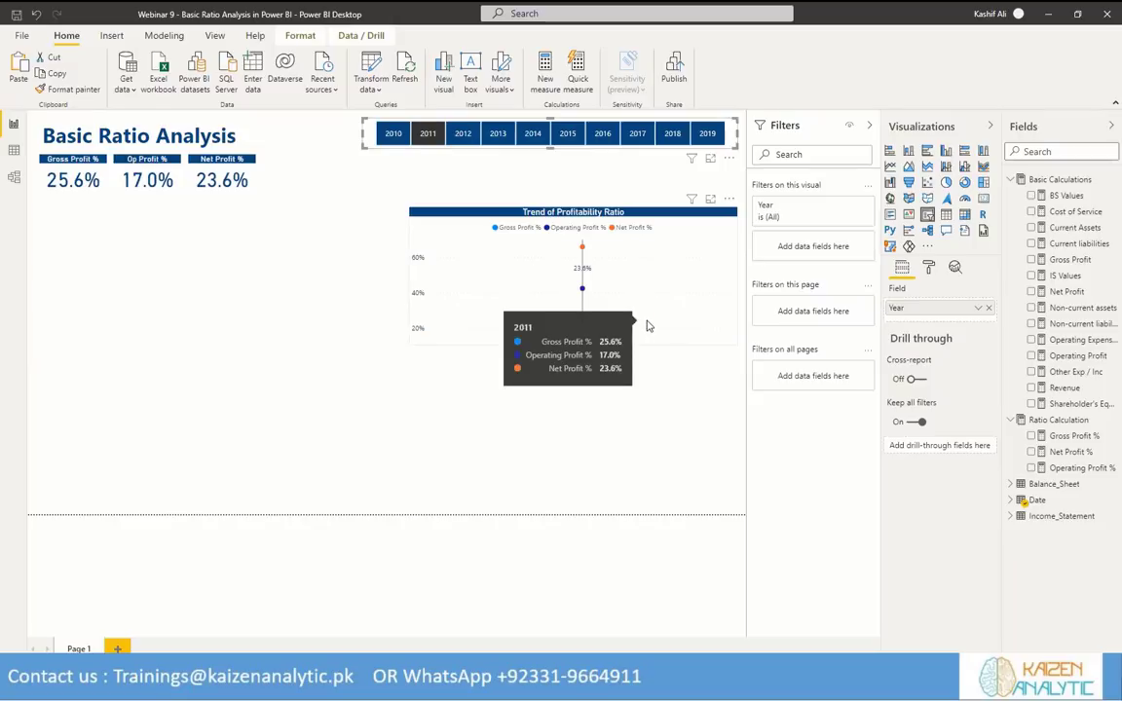
{"action": "left_click", "coordinate": [462, 134], "text": "ctrl"}
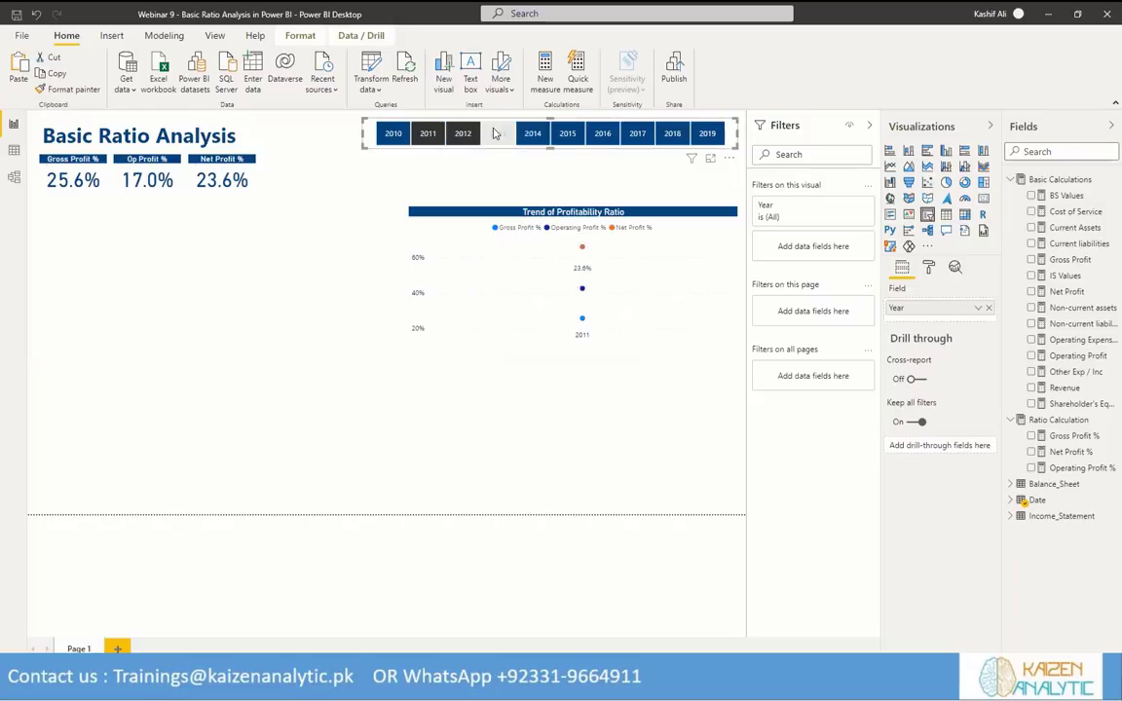
{"action": "left_click", "coordinate": [497, 134], "text": "ctrl"}
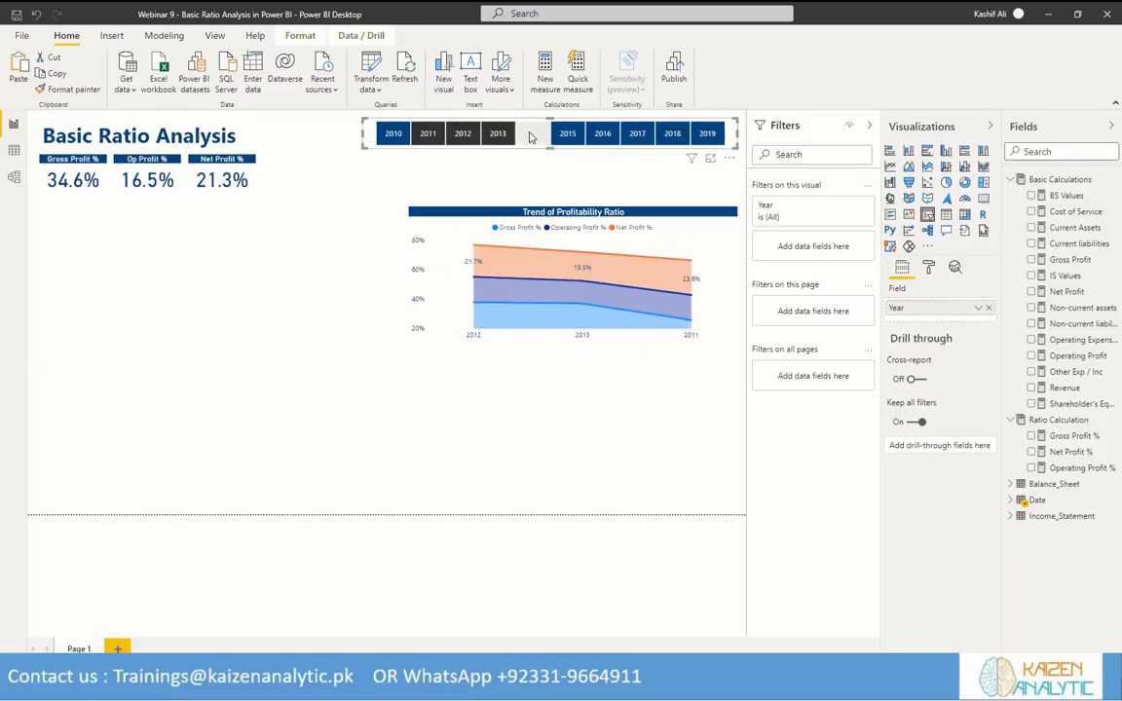
{"action": "left_click", "coordinate": [530, 134], "text": "ctrl"}
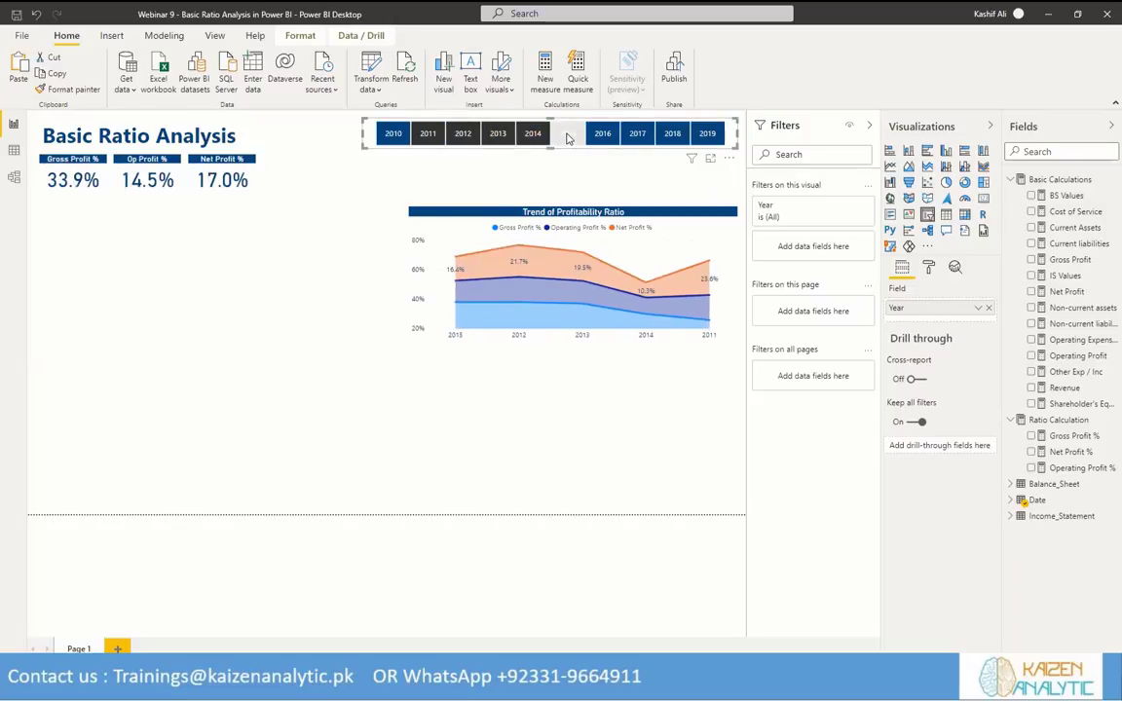
{"action": "left_click", "coordinate": [629, 138]}
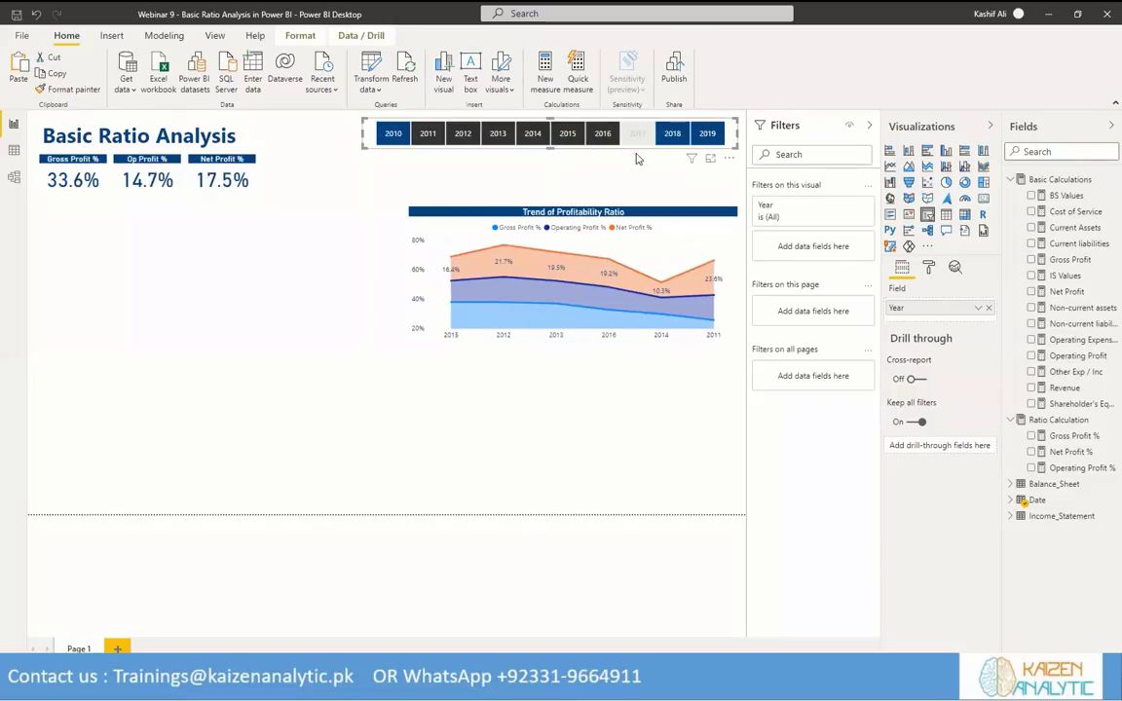
{"action": "left_click", "coordinate": [395, 137]}
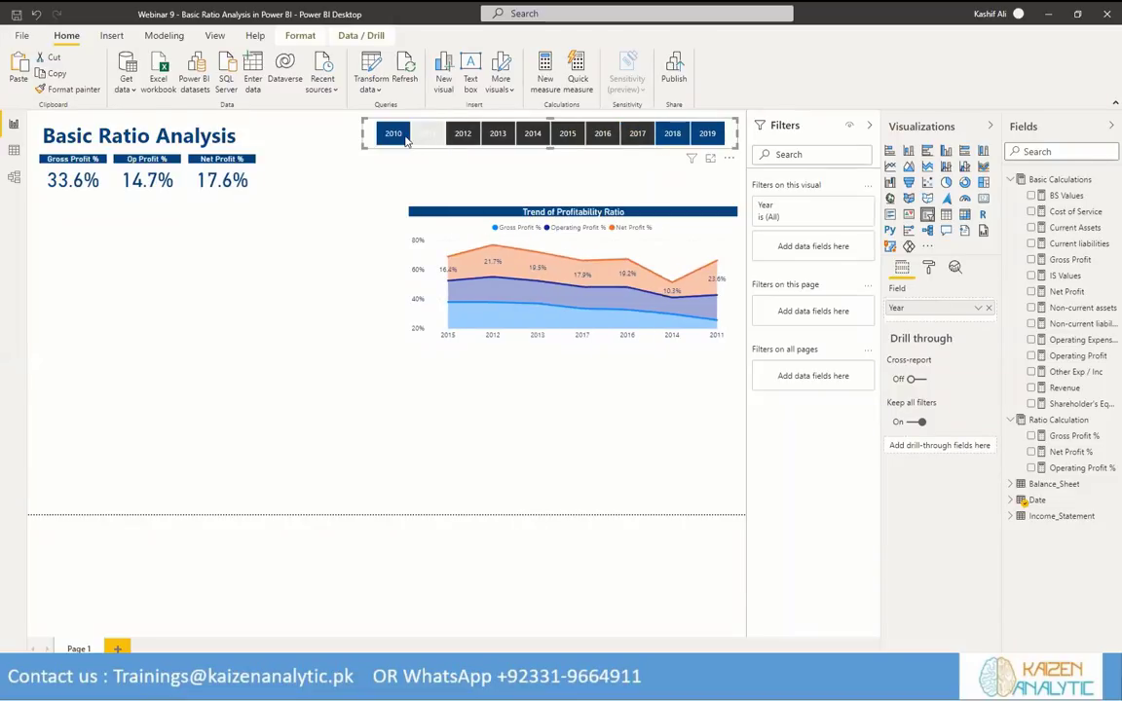
{"action": "left_click", "coordinate": [394, 136]}
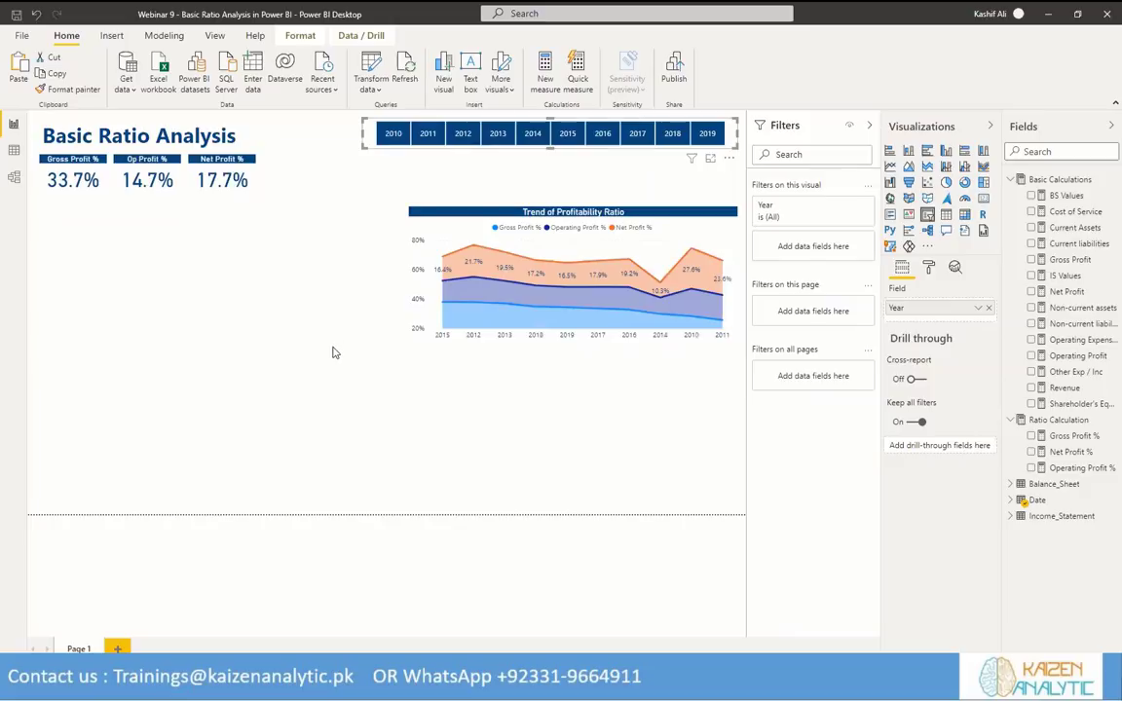
{"action": "left_click", "coordinate": [332, 354]}
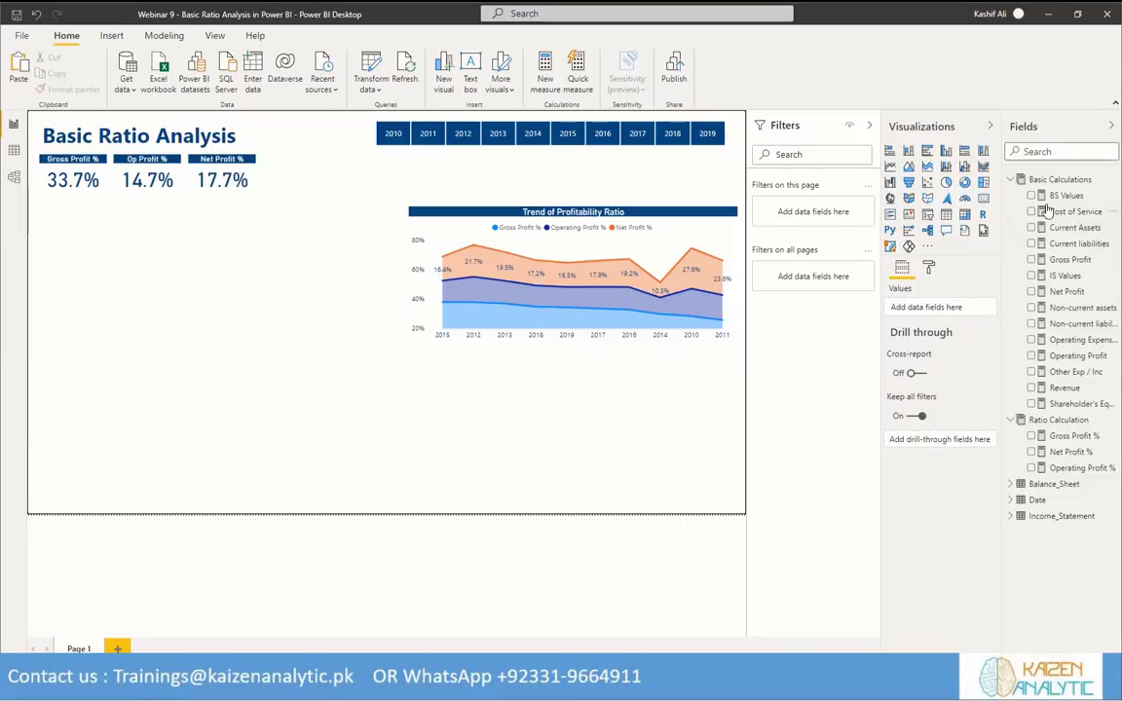
Create a Current Ratio measure in the Ratio Calculation table that divides [Current Assets] by [Current liabilities] with DIVIDE.
{"action": "left_click", "coordinate": [1112, 420]}
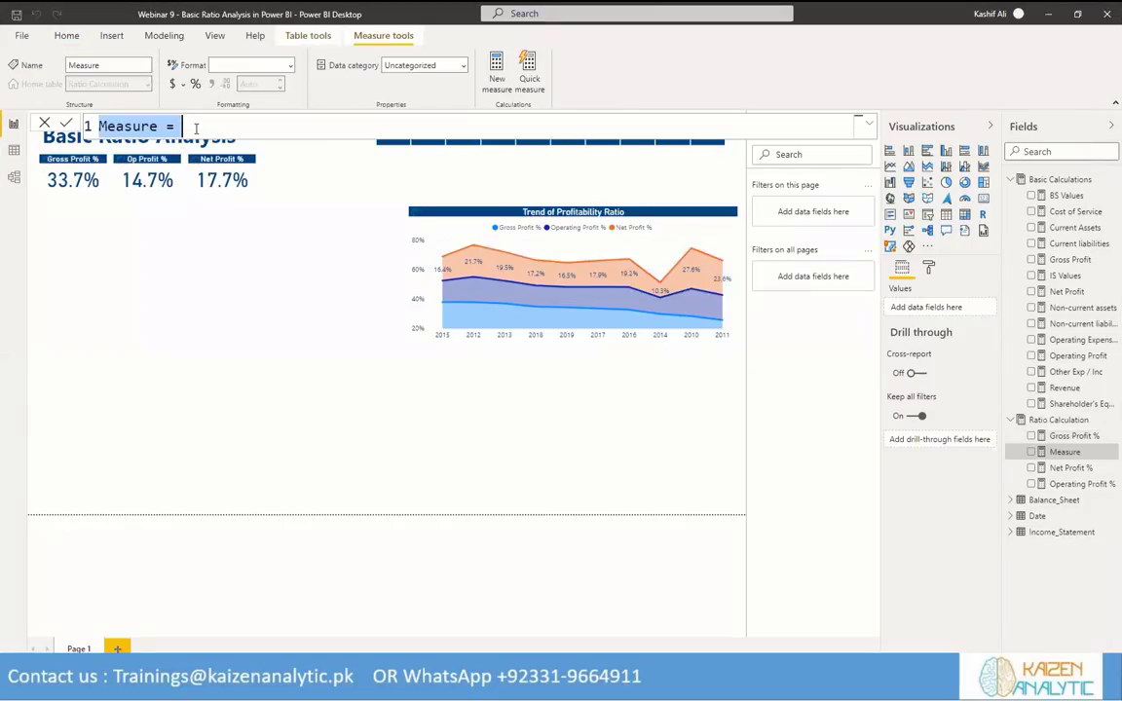
{"action": "type", "text": "Current "}
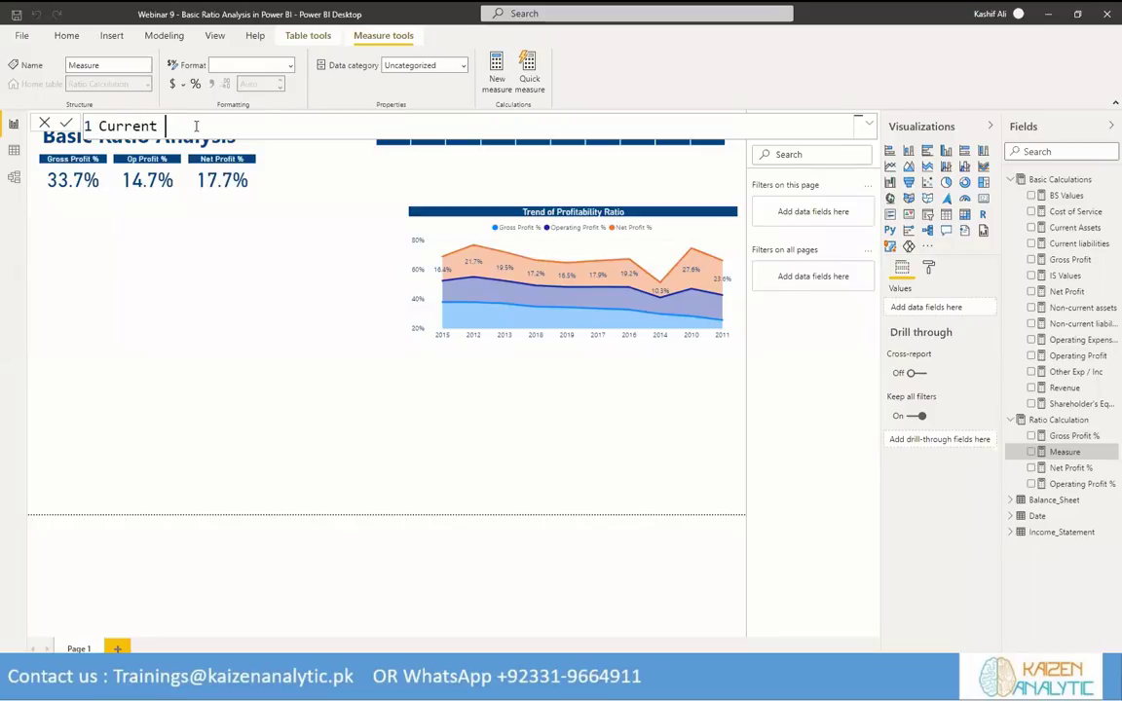
{"action": "type", "text": "Ratio = Divi"}
{"action": "key", "text": "Tab"}
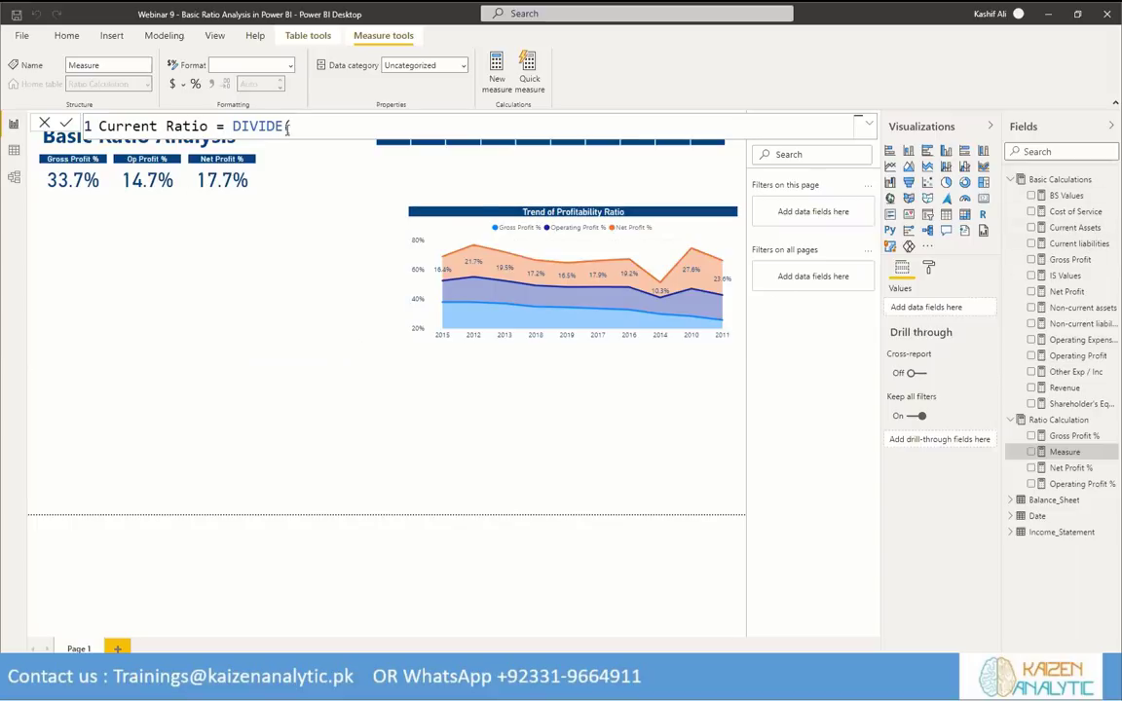
{"action": "type", "text": "Curre"}
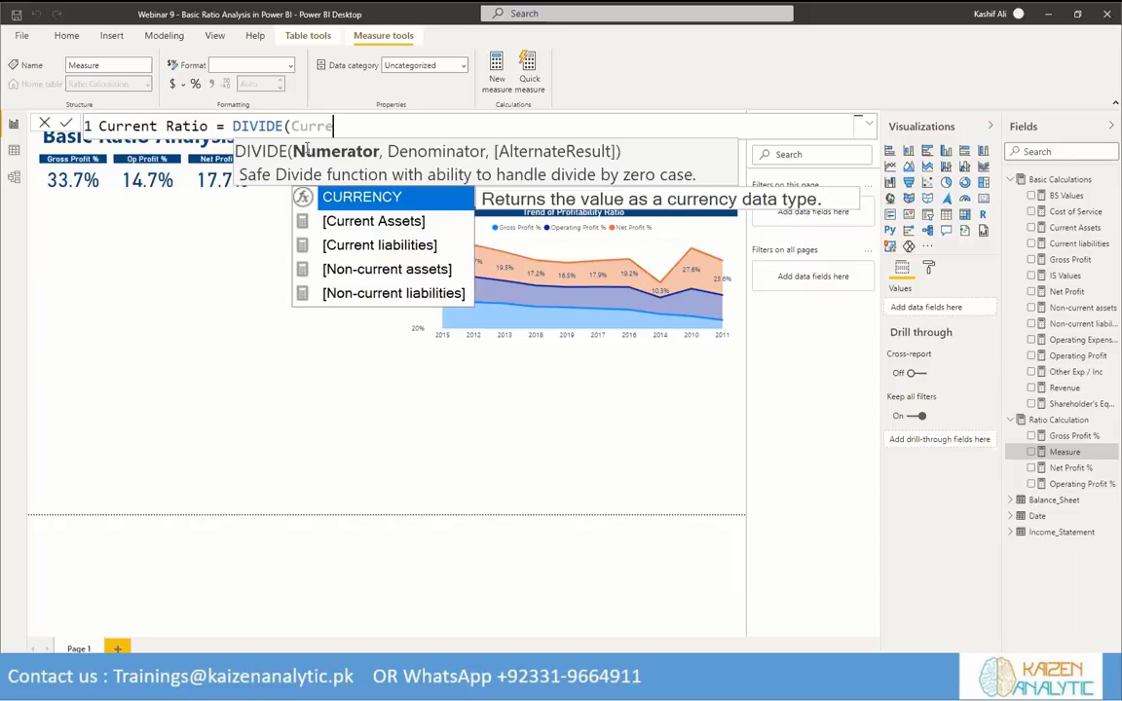
{"action": "key", "text": "Down"}
{"action": "key", "text": "Tab"}
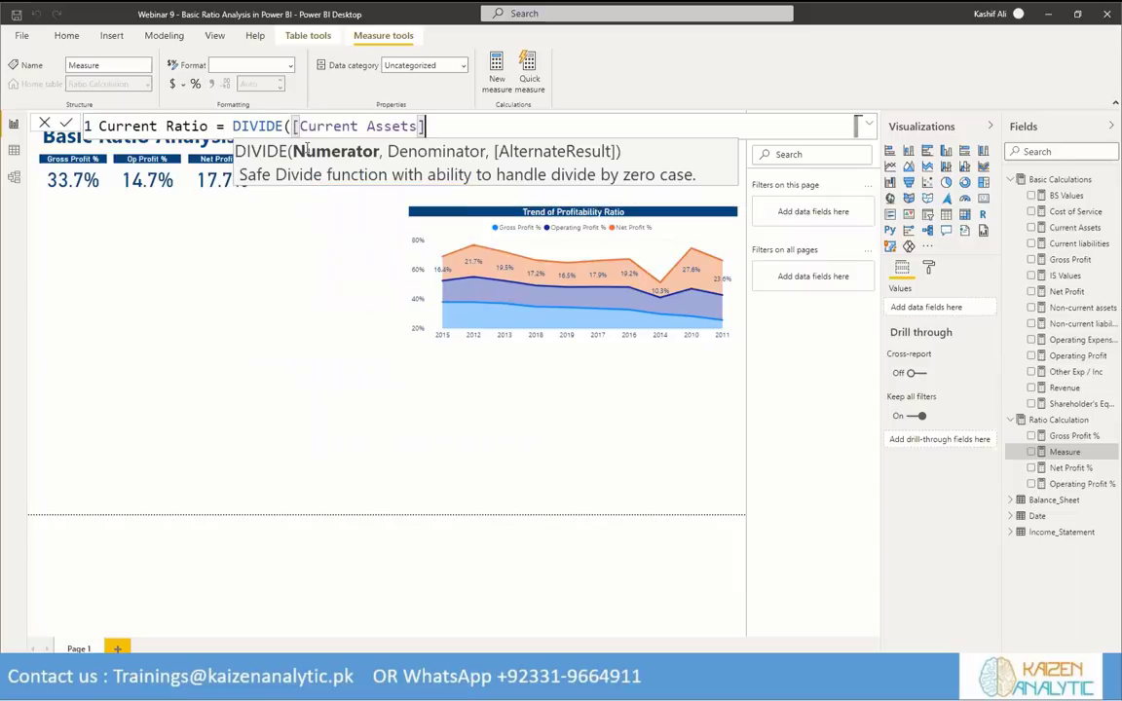
{"action": "type", "text": ", Curr"}
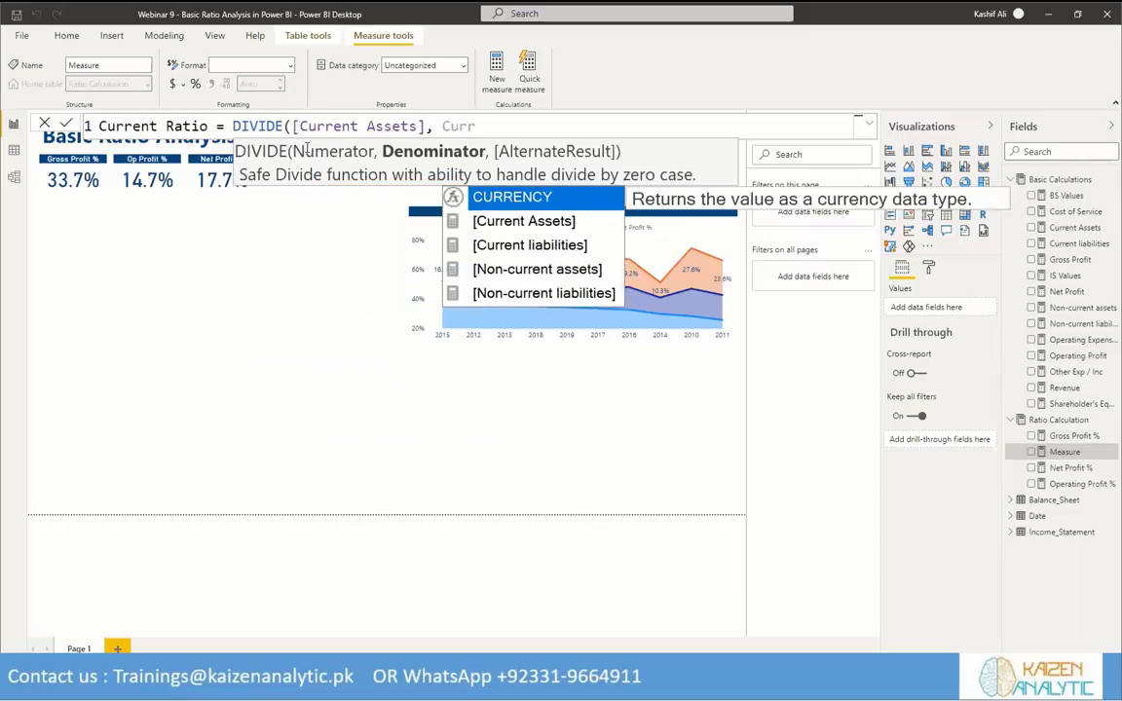
{"action": "key", "text": "Down"}
{"action": "key", "text": "Down"}
{"action": "key", "text": "Tab"}
{"action": "type", "text": ")"}
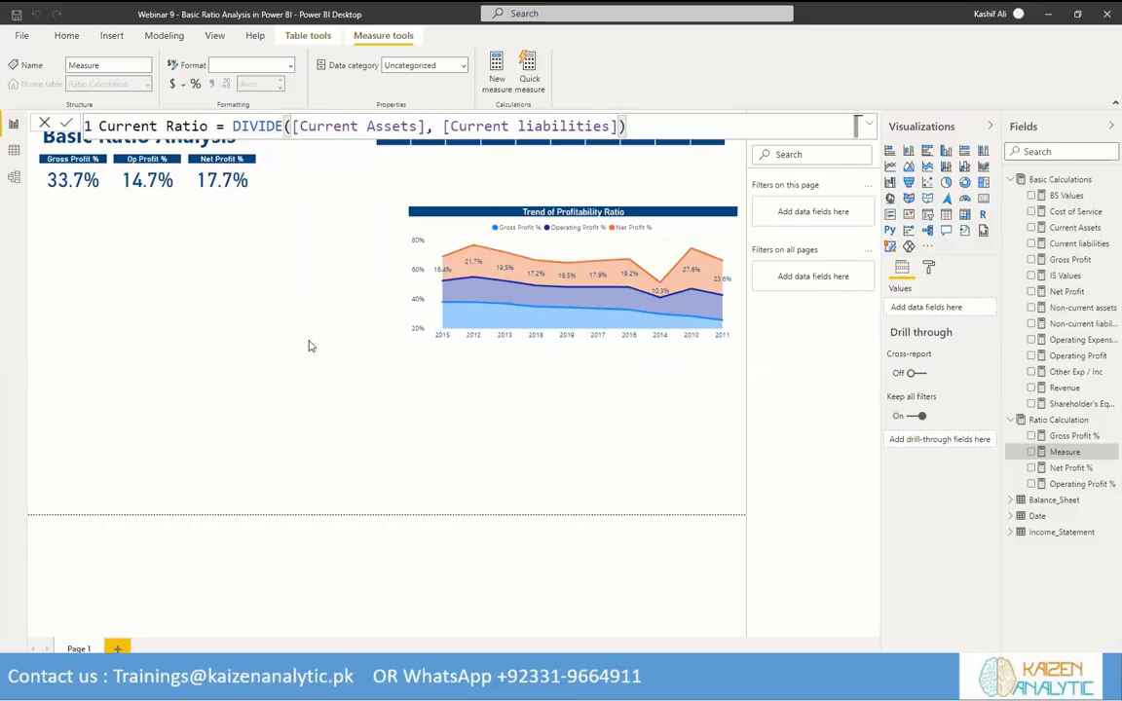
{"action": "key", "text": "Return"}
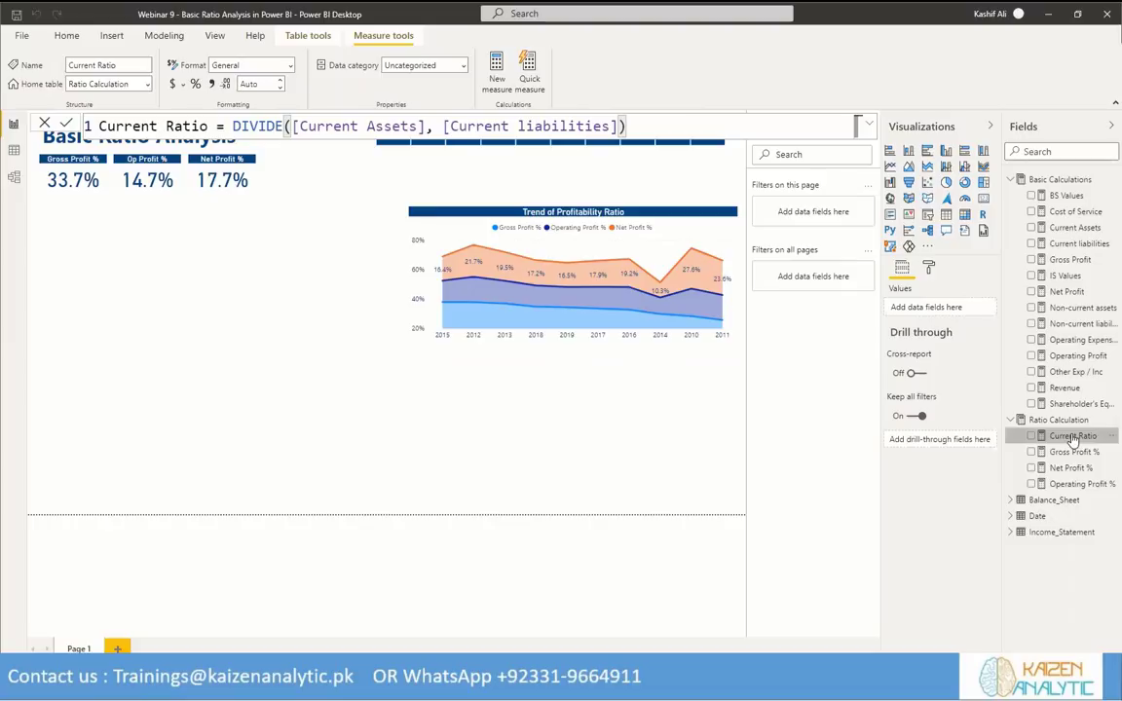
Add an empty line chart and place it below the Trend of Profitability Ratio chart, widened to match that chart's width.
{"action": "left_click", "coordinate": [679, 395]}
{"action": "left_click", "coordinate": [889, 165]}
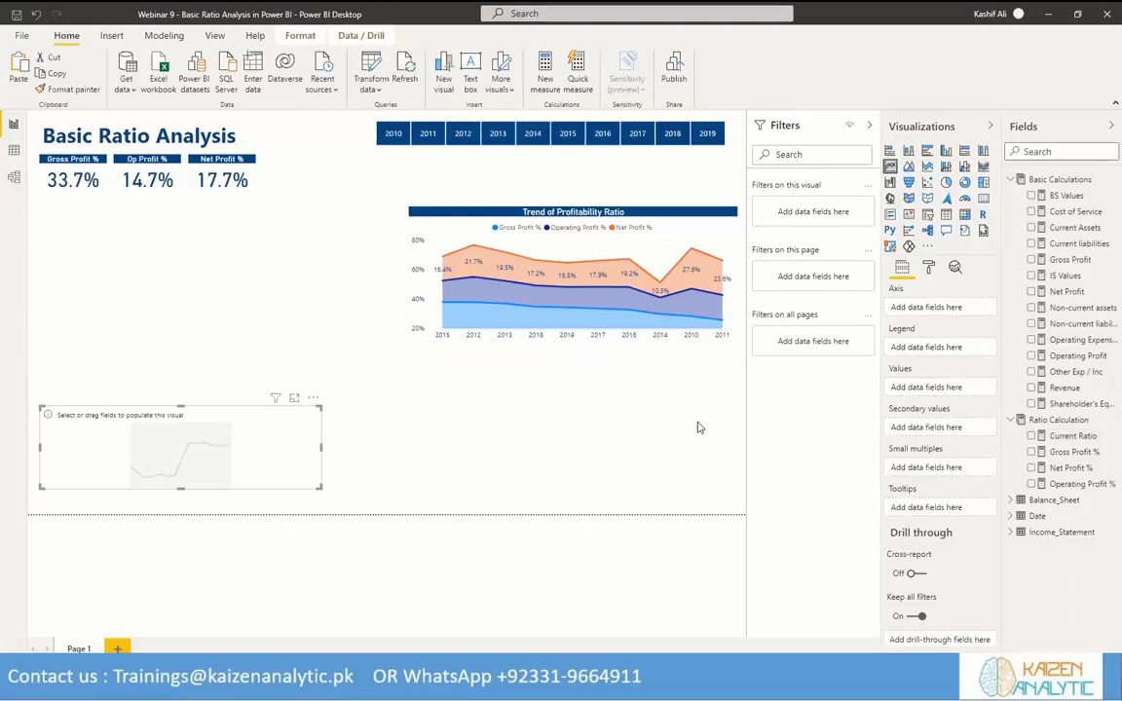
{"action": "left_click_drag", "start_coordinate": [175, 419], "coordinate": [609, 380]}
{"action": "left_click_drag", "start_coordinate": [456, 396], "coordinate": [409, 397]}
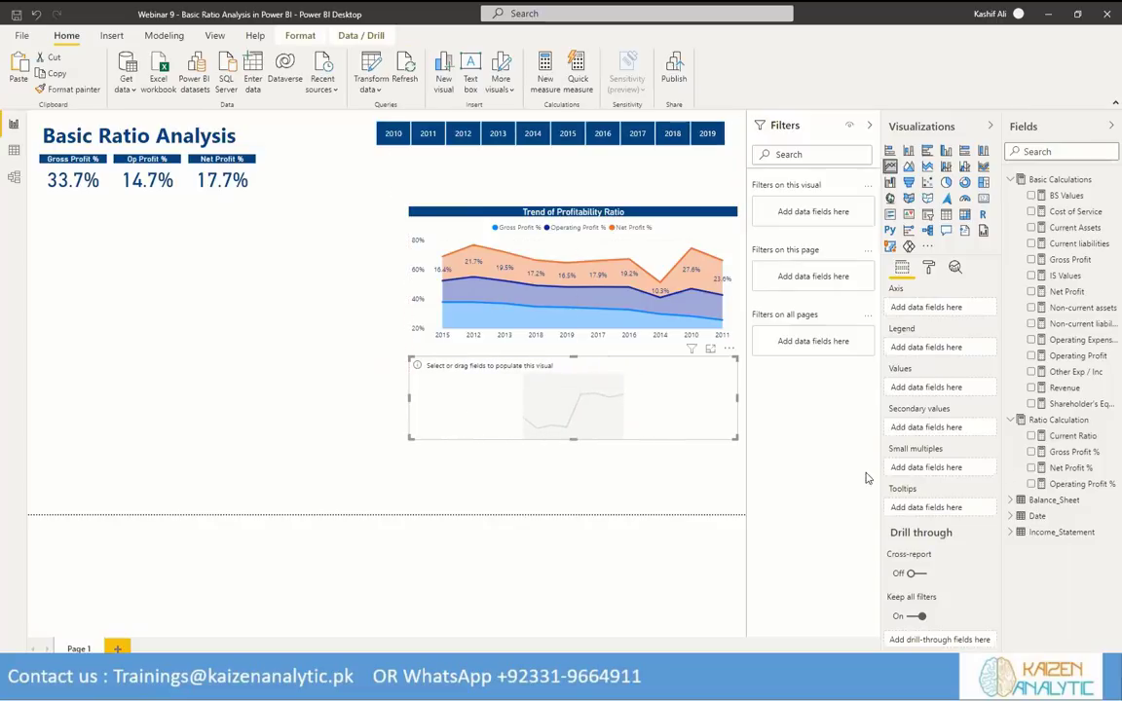
Plot the Current Ratio measure by the Date table's Year in the new line chart.
{"action": "left_click", "coordinate": [1037, 517]}
{"action": "scroll", "coordinate": [1059, 578], "scroll_direction": "down", "scroll_amount": 3}
{"action": "left_click_drag", "start_coordinate": [1057, 636], "coordinate": [547, 416]}
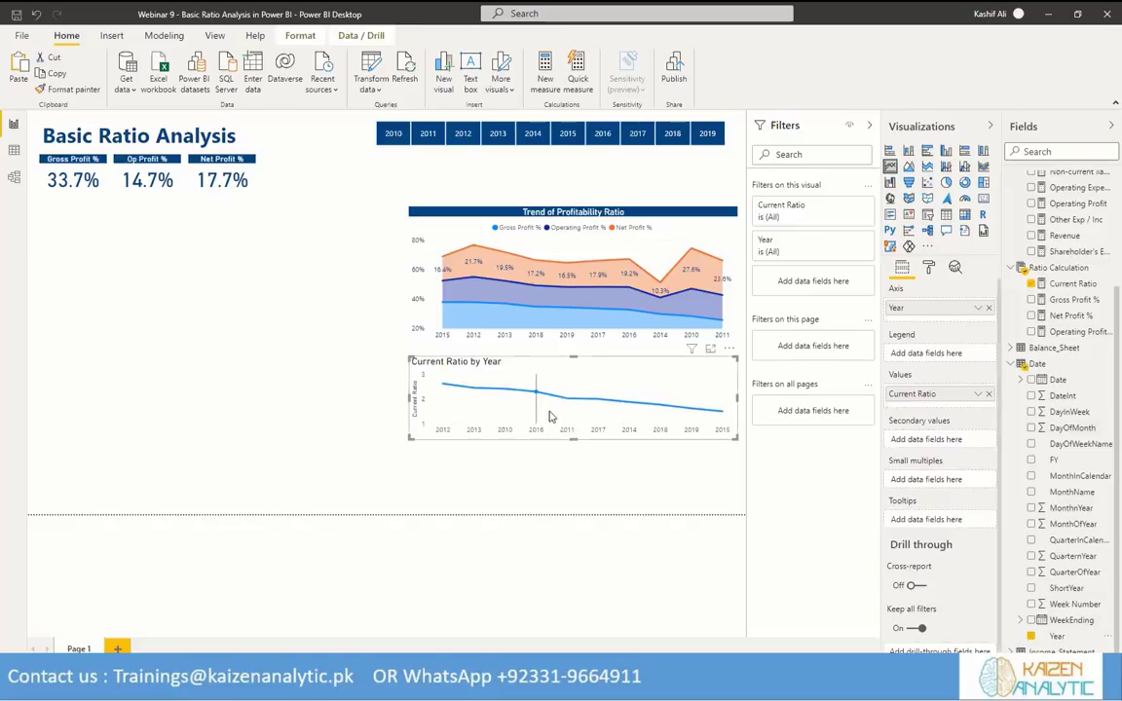
Examine the Level 3 categories in the Balance_Sheet table's data and return to the report page.
{"action": "mouse_move", "coordinate": [445, 394]}
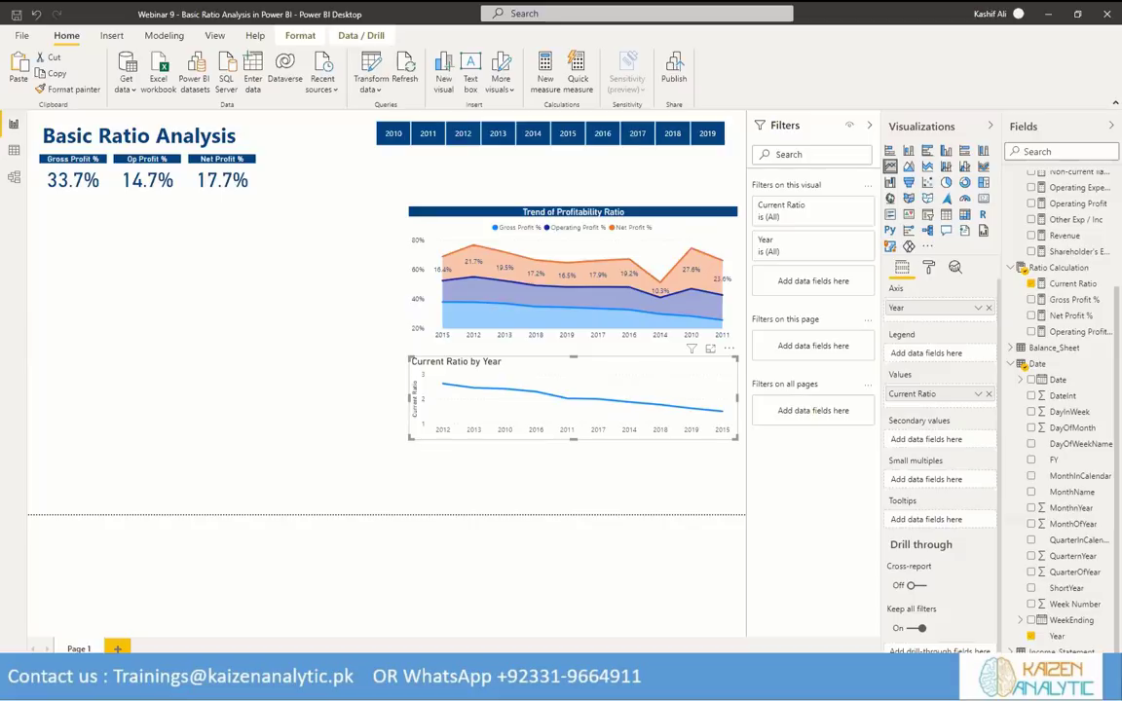
{"action": "scroll", "coordinate": [1071, 243], "scroll_direction": "up", "scroll_amount": 3}
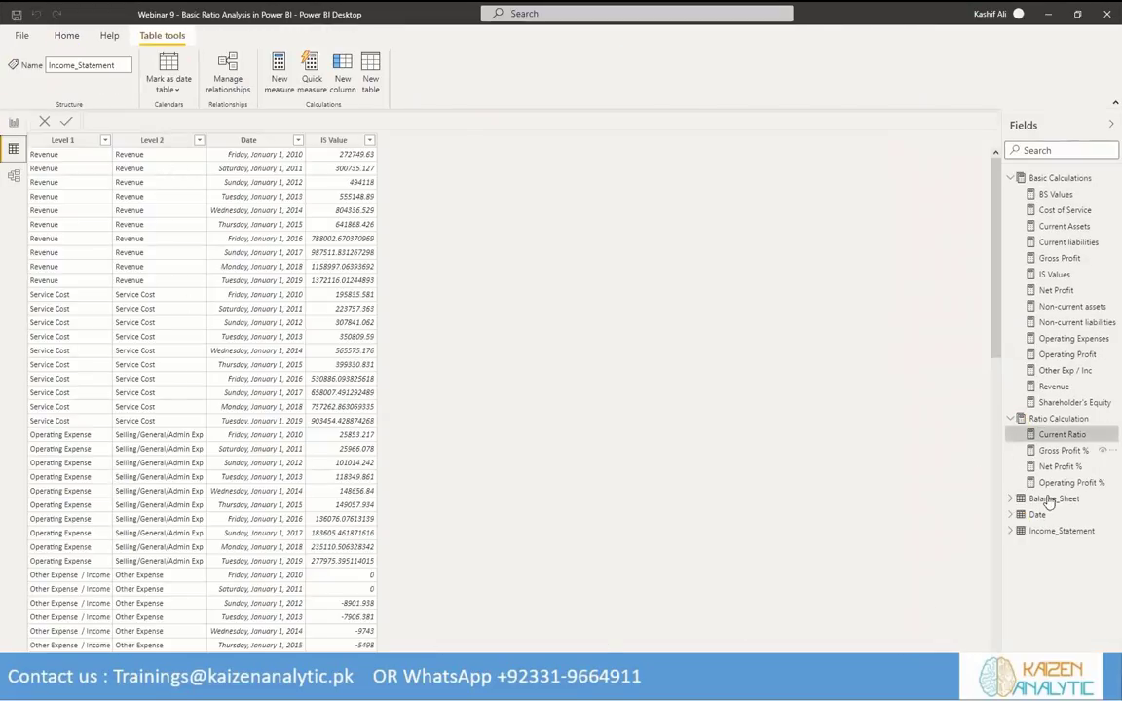
{"action": "left_click", "coordinate": [1010, 418]}
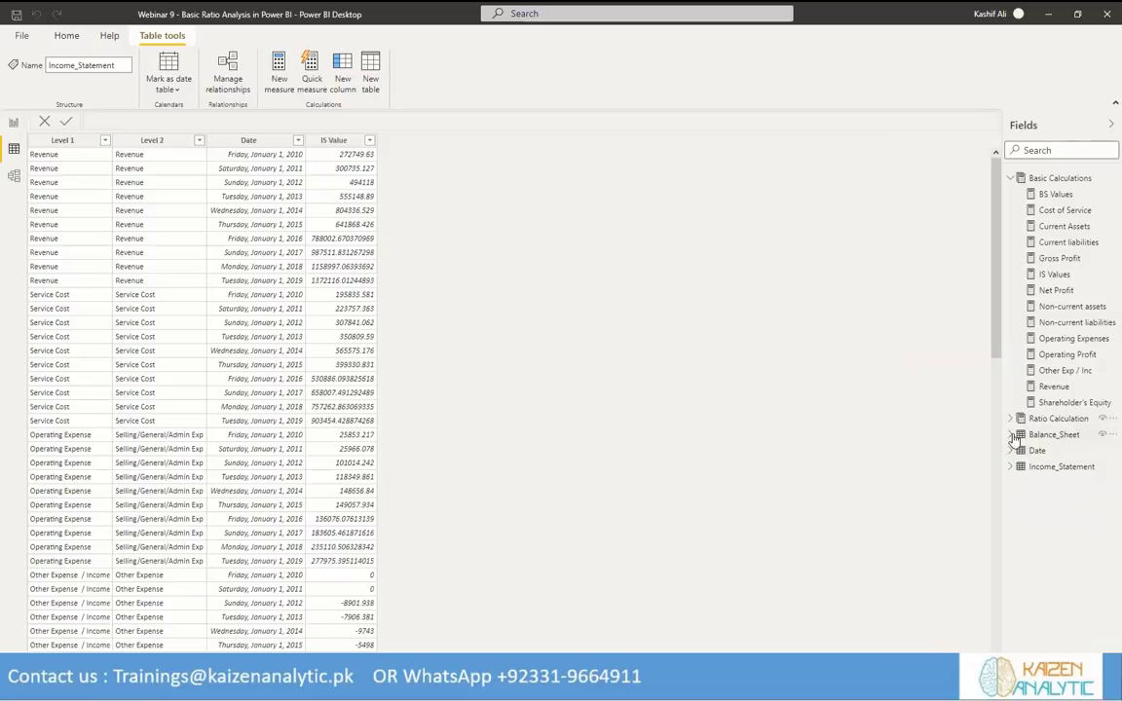
{"action": "left_click", "coordinate": [1054, 434]}
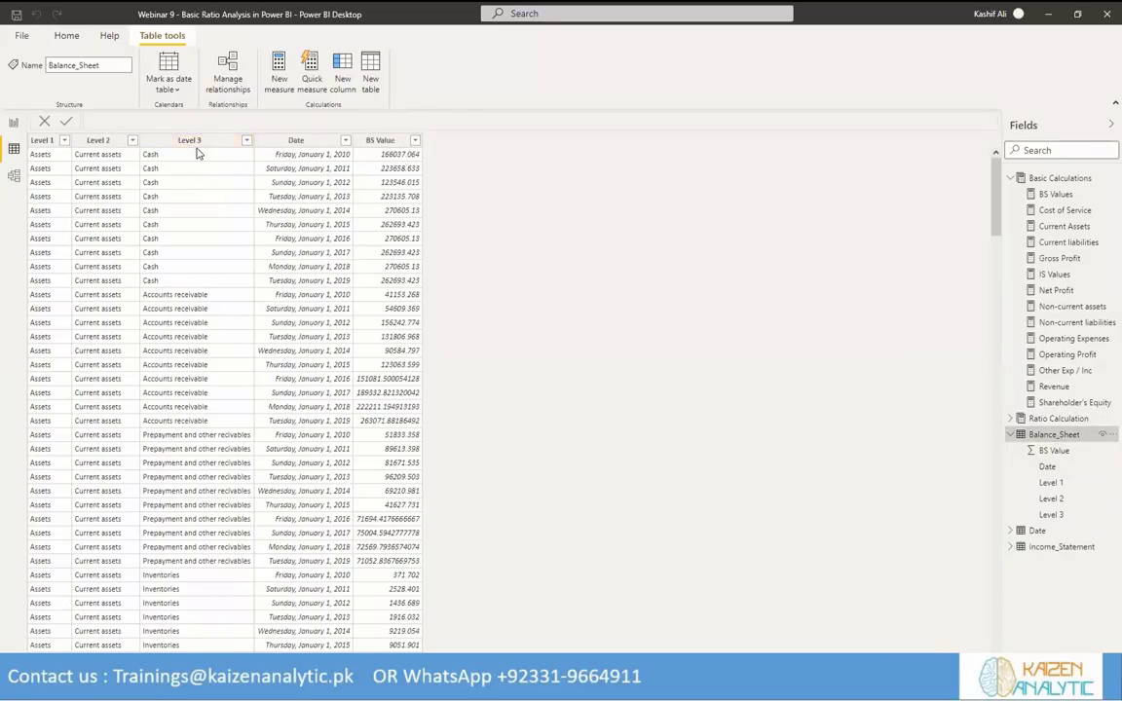
{"action": "left_click", "coordinate": [13, 123]}
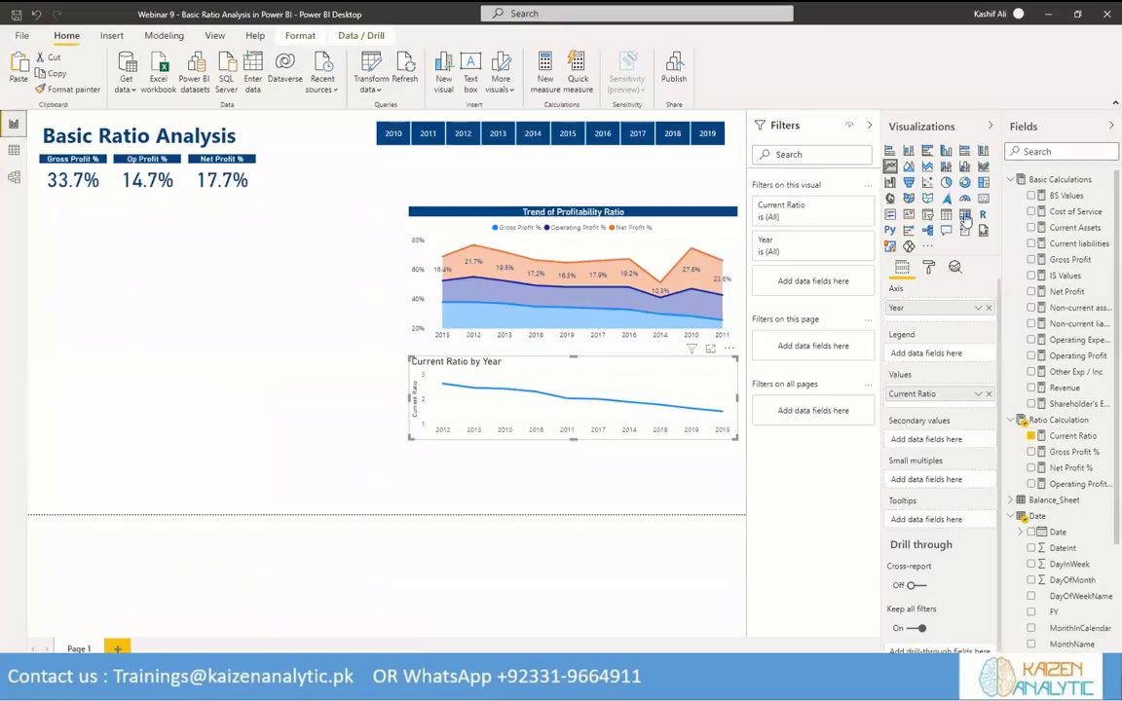
Start a Cash measure in the Basic Calculations table with CALCULATE and [BS Values] as its expression.
{"action": "left_click", "coordinate": [1106, 180]}
{"action": "key", "text": "Escape"}
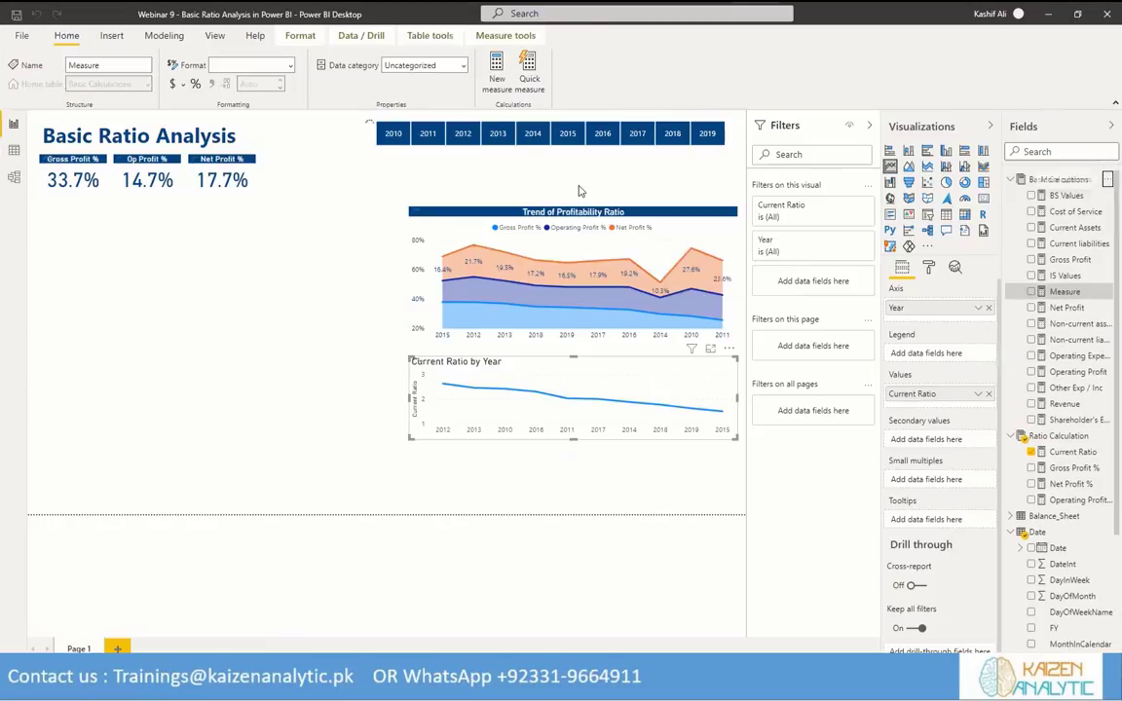
{"action": "type", "text": "Cash"}
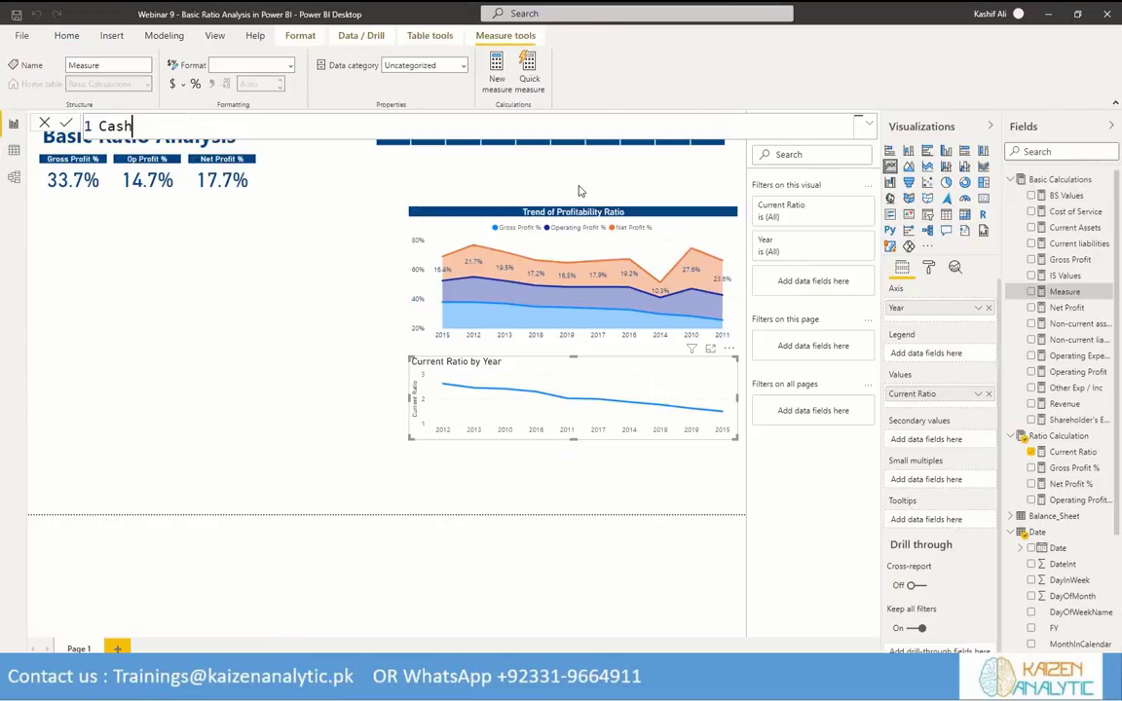
{"action": "type", "text": " = c"}
{"action": "key", "text": "Tab"}
{"action": "type", "text": "BS"}
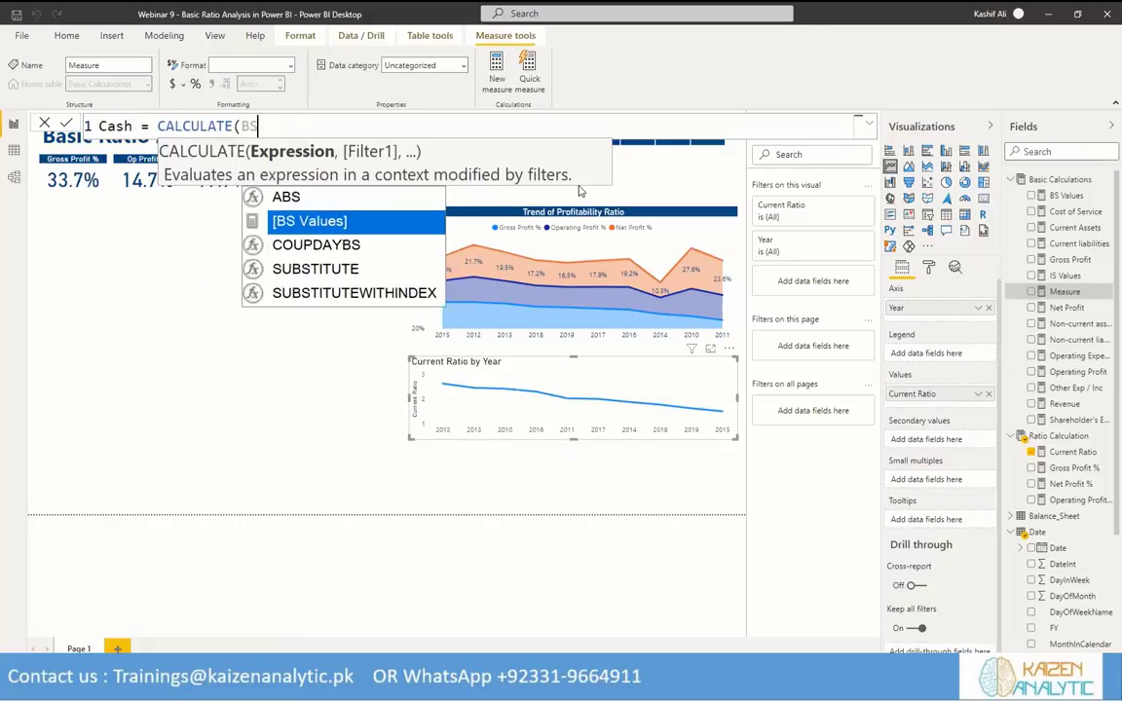
{"action": "key", "text": "Tab"}
{"action": "type", "text": ", "}
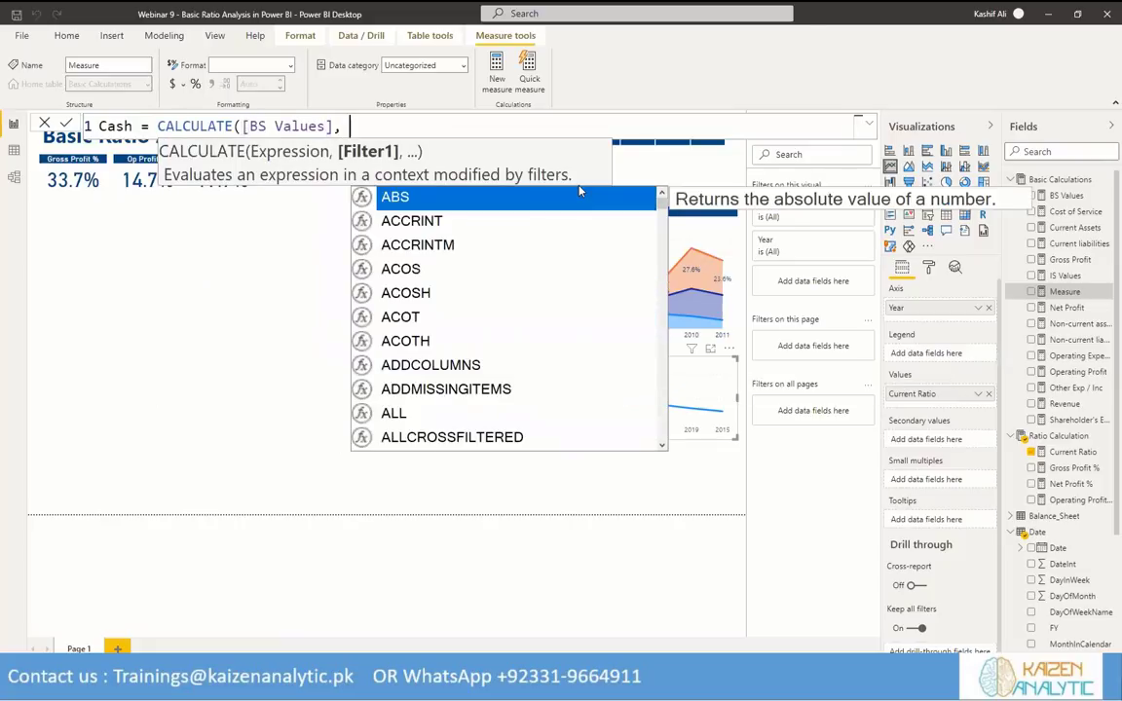
Complete the Cash measure with the filter Balance_Sheet[Level 3] = "Cash" and commit it.
{"action": "type", "text": "Leve"}
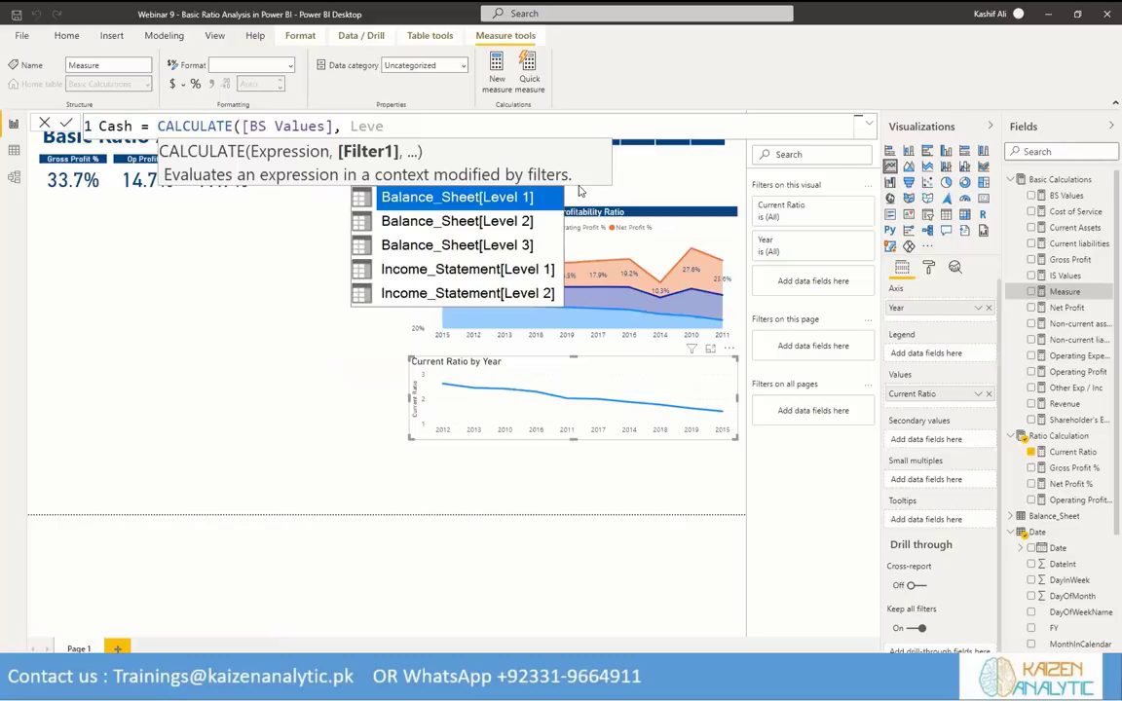
{"action": "key", "text": "Down"}
{"action": "key", "text": "Down"}
{"action": "key", "text": "Tab"}
{"action": "type", "text": "= "}
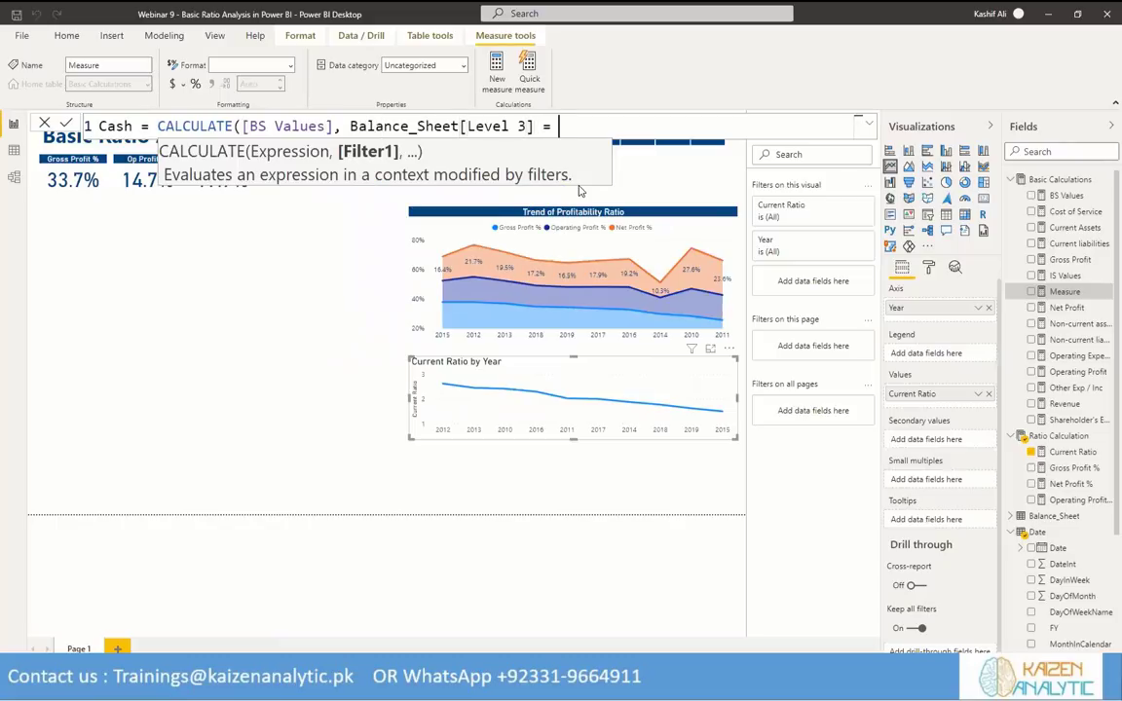
{"action": "type", "text": "\"\")"}
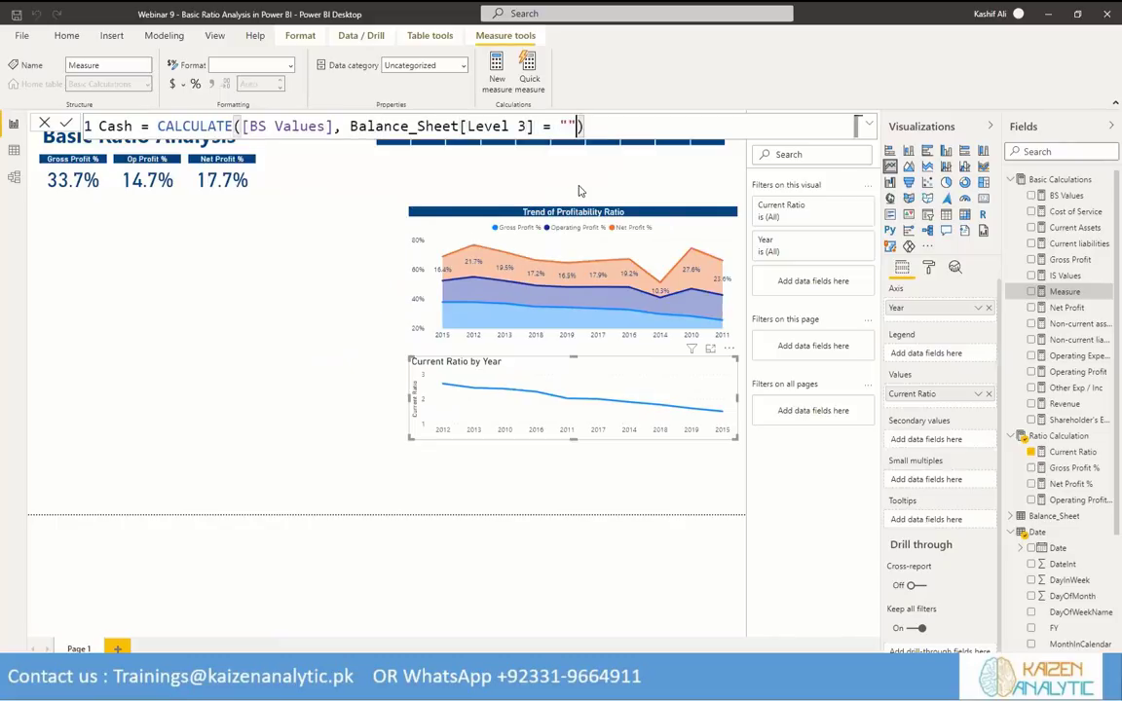
{"action": "key", "text": "Left"}
{"action": "key", "text": "Left"}
{"action": "type", "text": "Cash"}
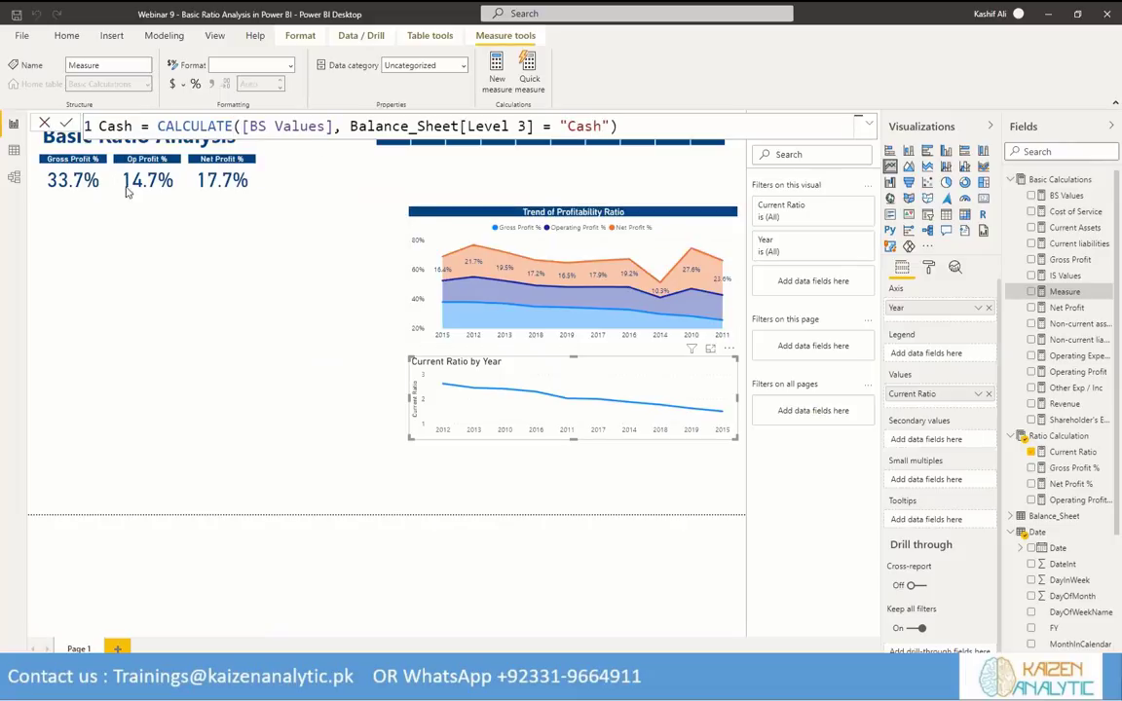
{"action": "left_click", "coordinate": [329, 365]}
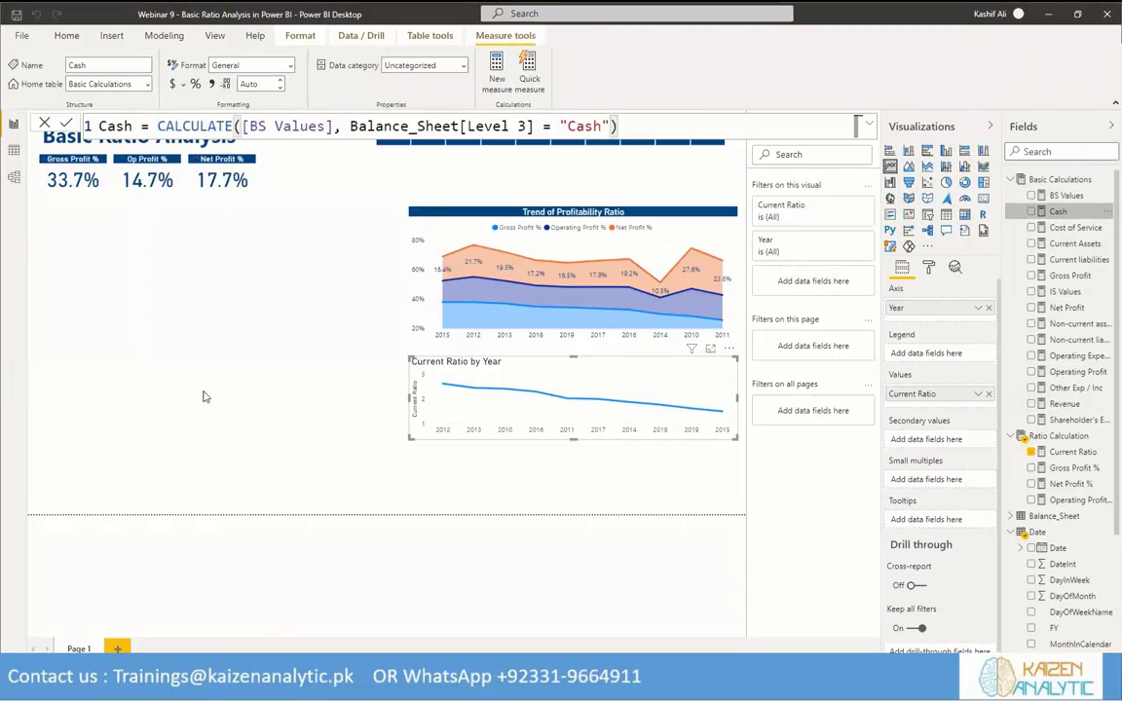
Show the Cash measure in a temporary card to check its value, and delete the card.
{"action": "left_click", "coordinate": [1031, 211]}
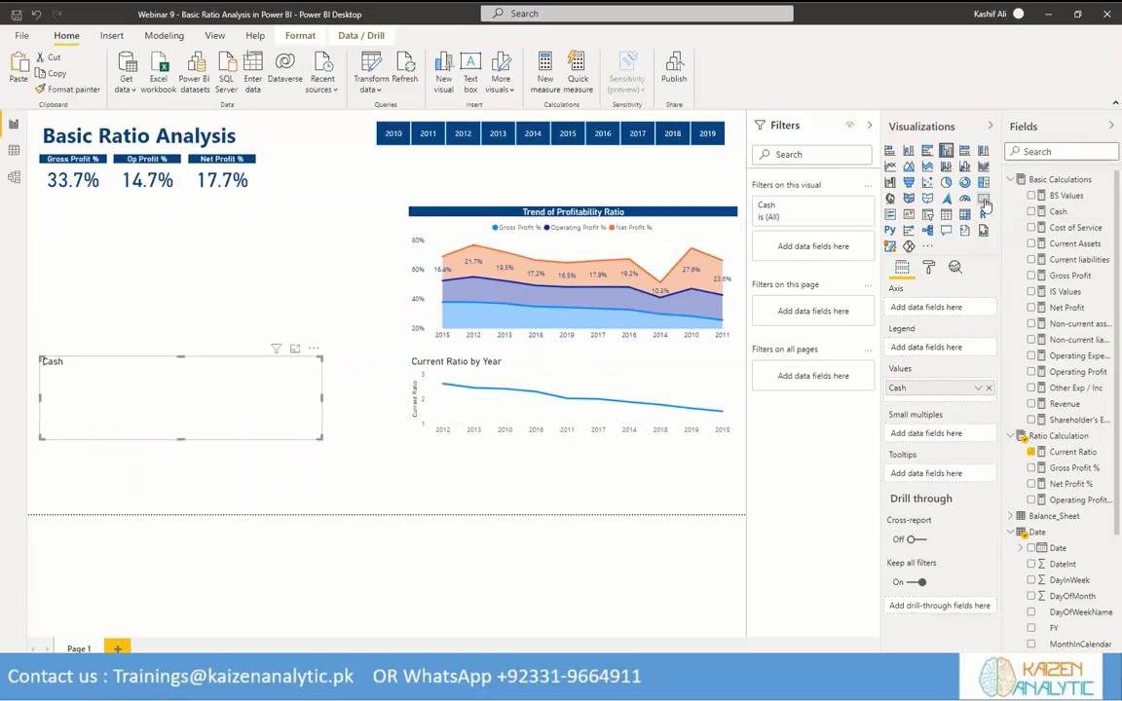
{"action": "left_click", "coordinate": [984, 200]}
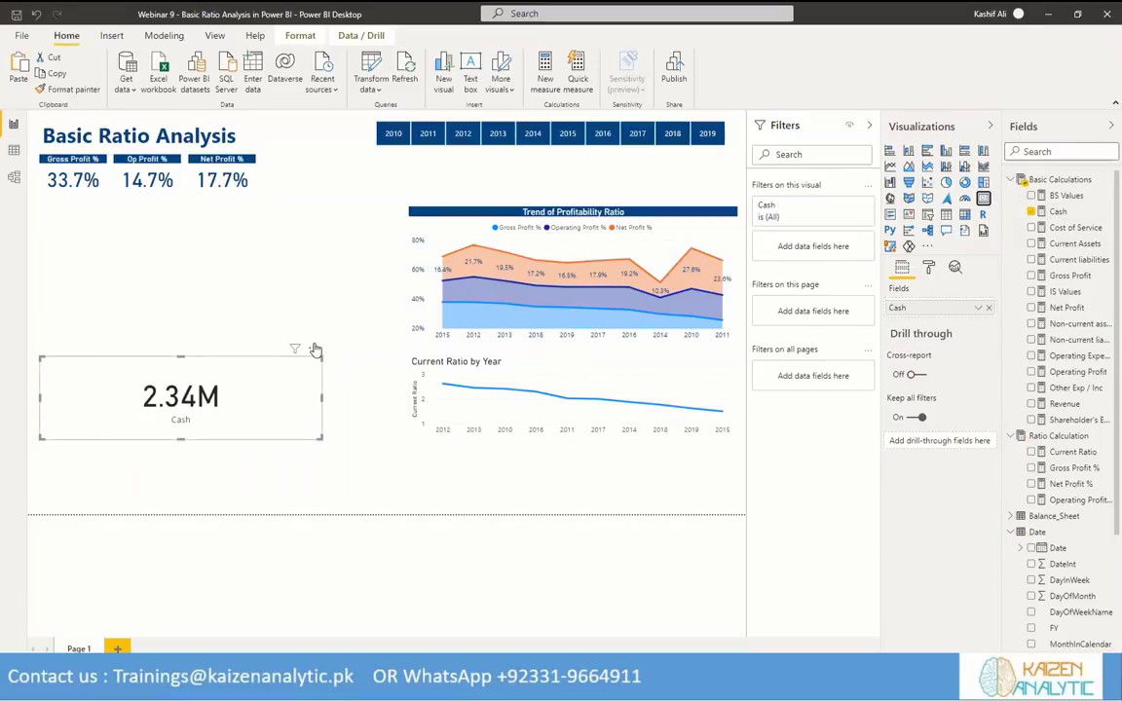
{"action": "left_click", "coordinate": [313, 348]}
{"action": "left_click", "coordinate": [338, 380]}
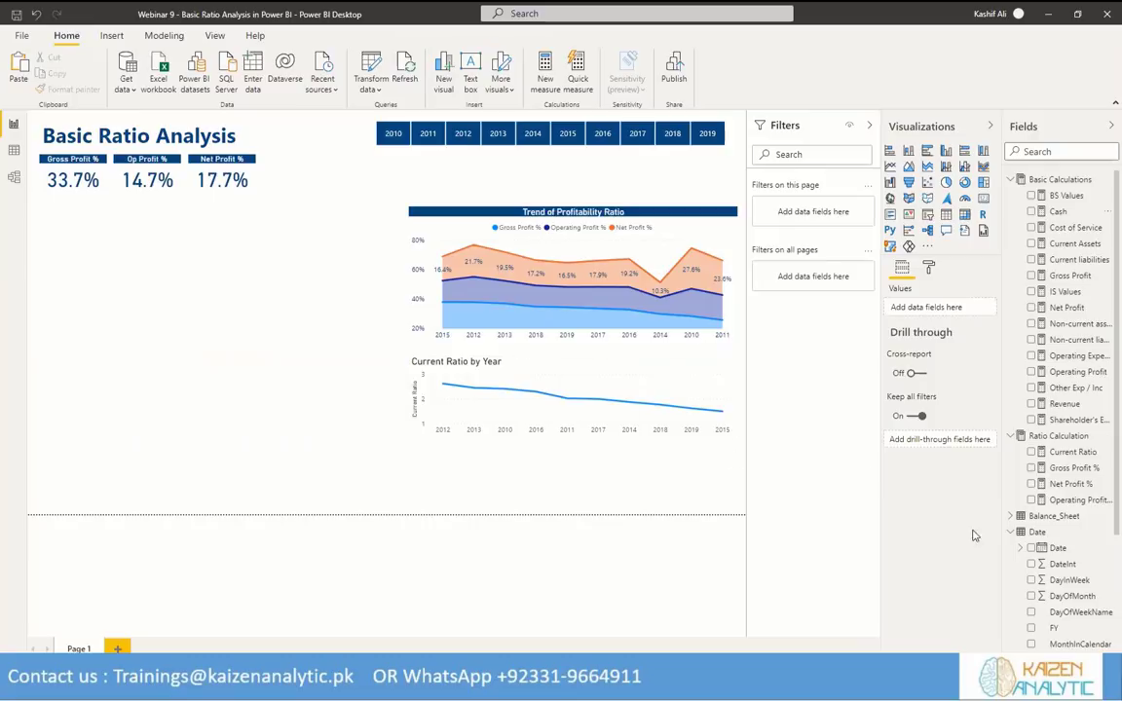
Start a Cash Ratio measure in the Ratio Calculation table using DIVIDE with [Cash] as the numerator.
{"action": "right_click", "coordinate": [1104, 440]}
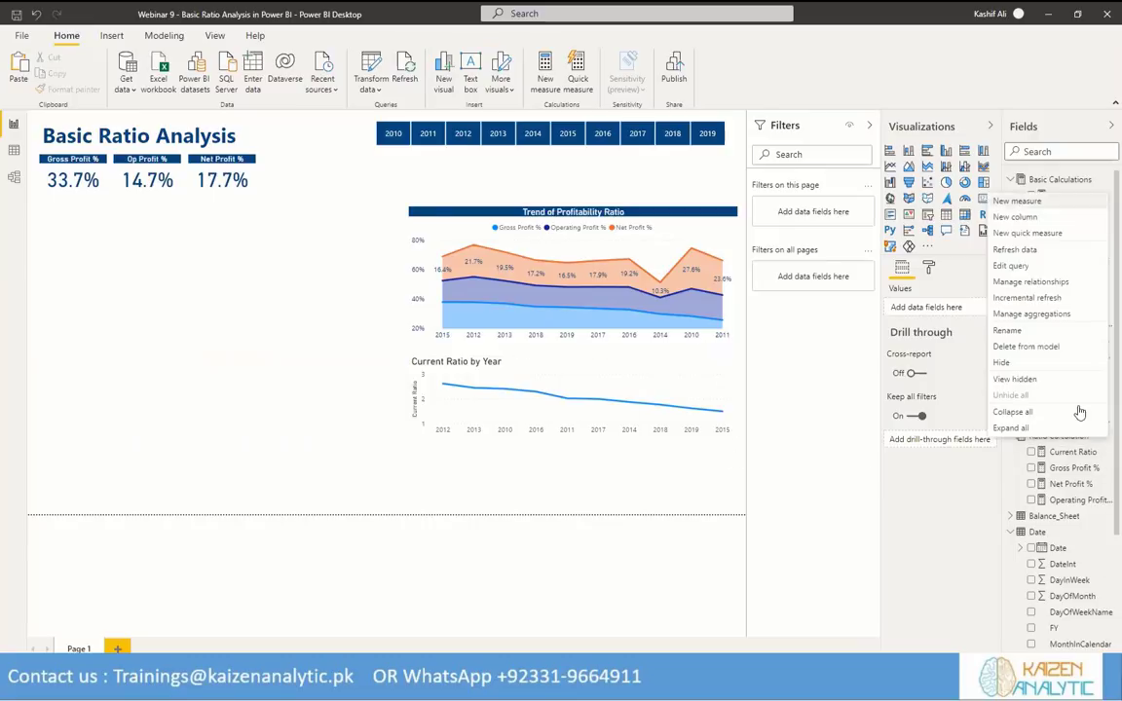
{"action": "left_click", "coordinate": [912, 187]}
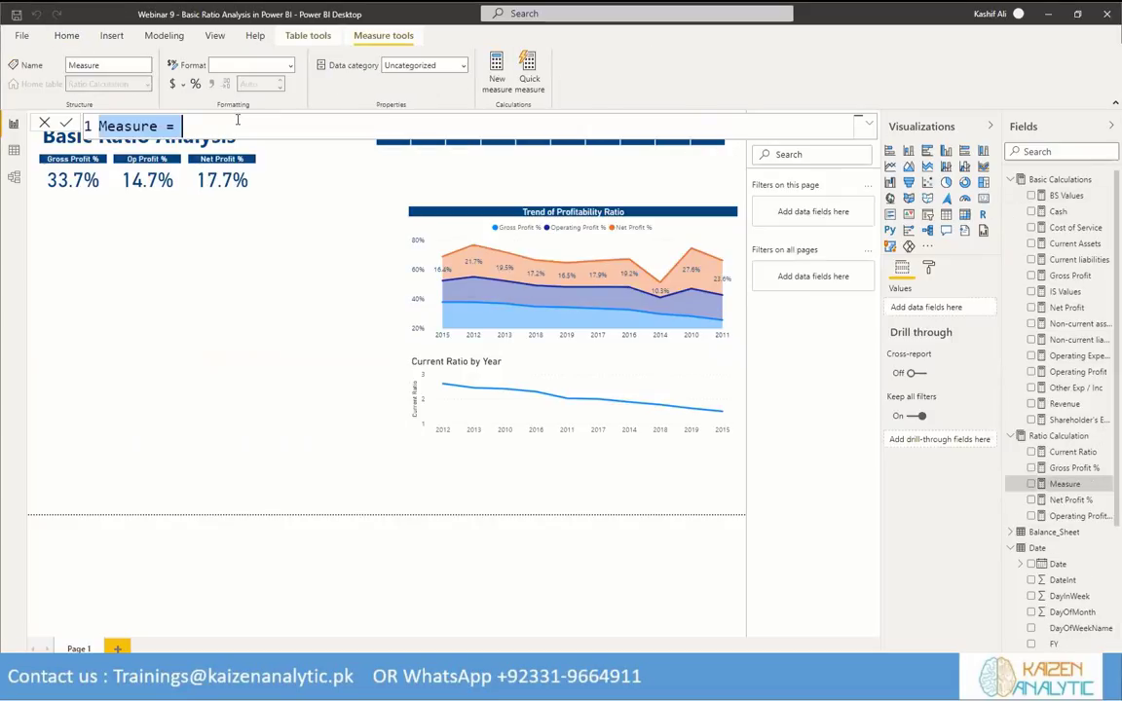
{"action": "type", "text": "Cash Ratio"}
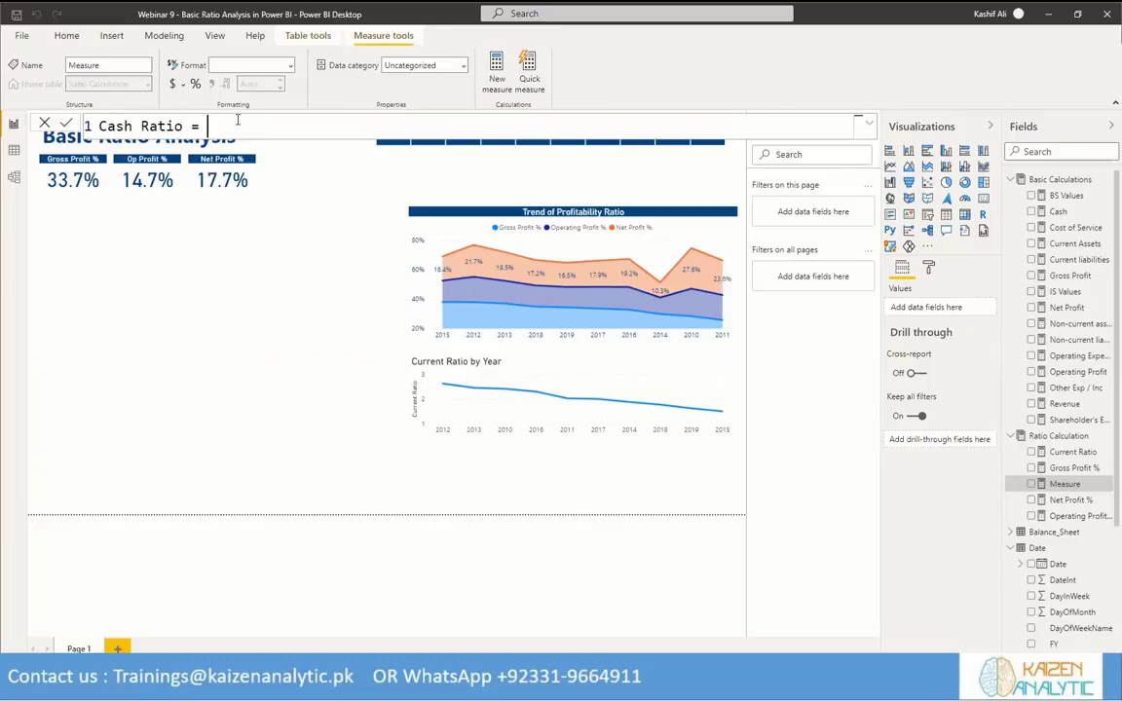
{"action": "type", "text": " = DIVIDE("}
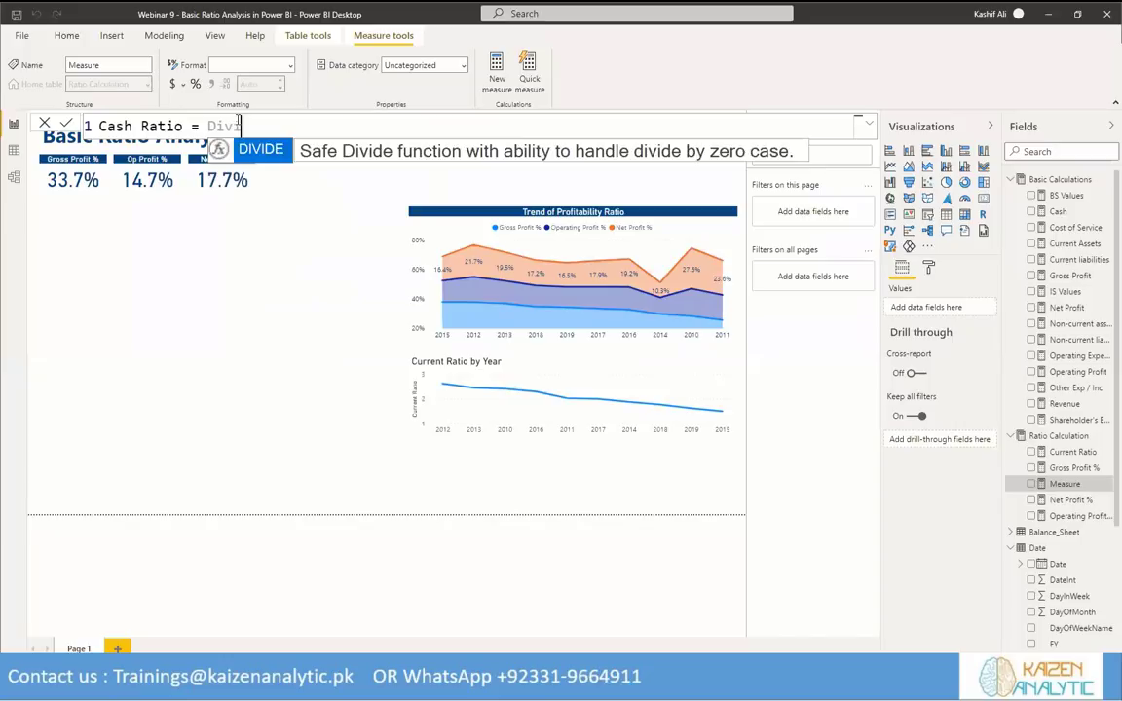
{"action": "type", "text": "Cash"}
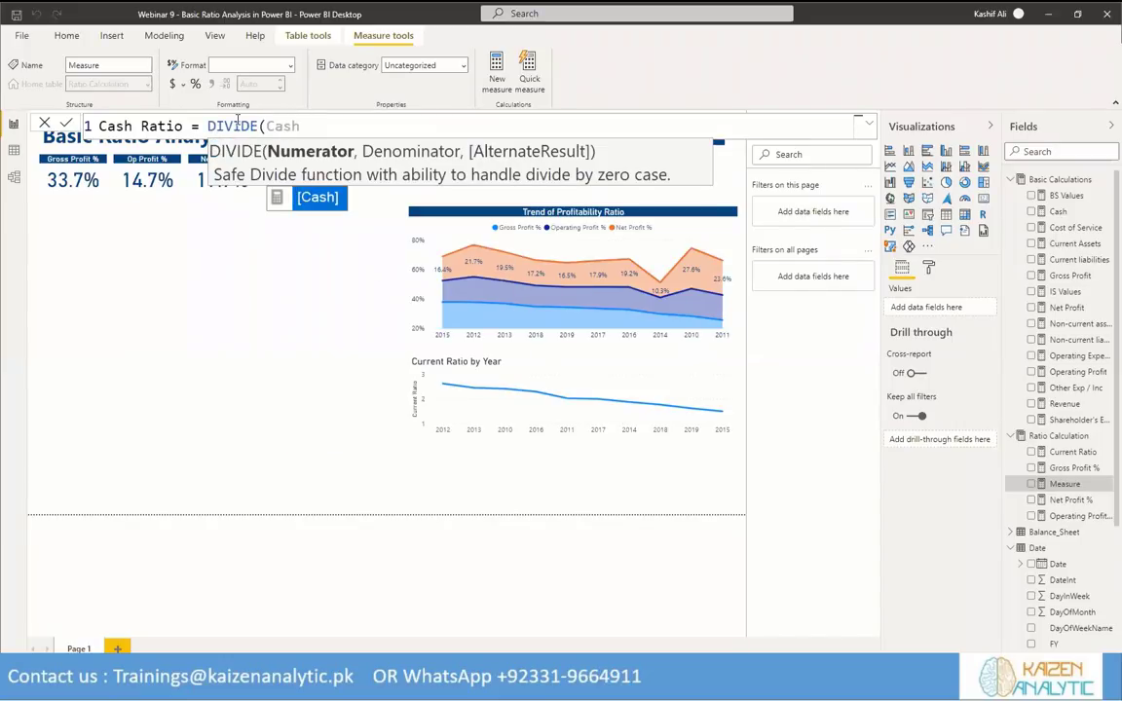
{"action": "type", "text": ","}
{"action": "key", "text": "BackSpace"}
{"action": "key", "text": "Tab"}
{"action": "type", "text": ", "}
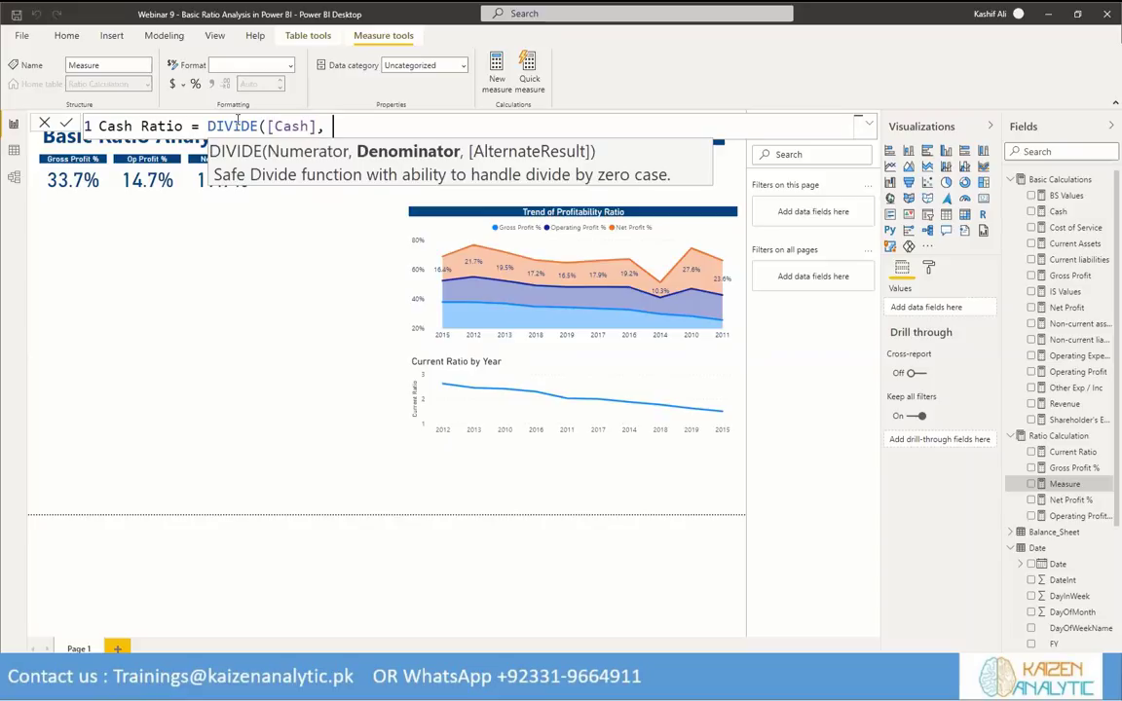
Complete the Cash Ratio measure as DIVIDE([Cash], [Current liabilities]) and commit it.
{"action": "type", "text": "Curr"}
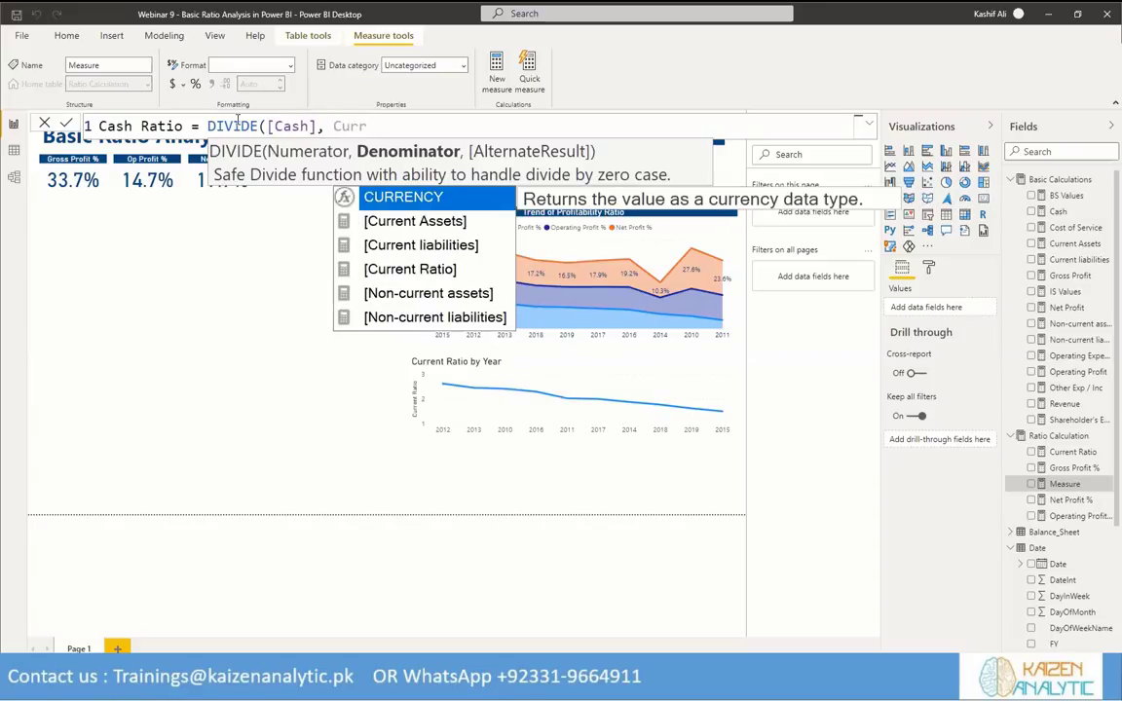
{"action": "double_click", "coordinate": [371, 245]}
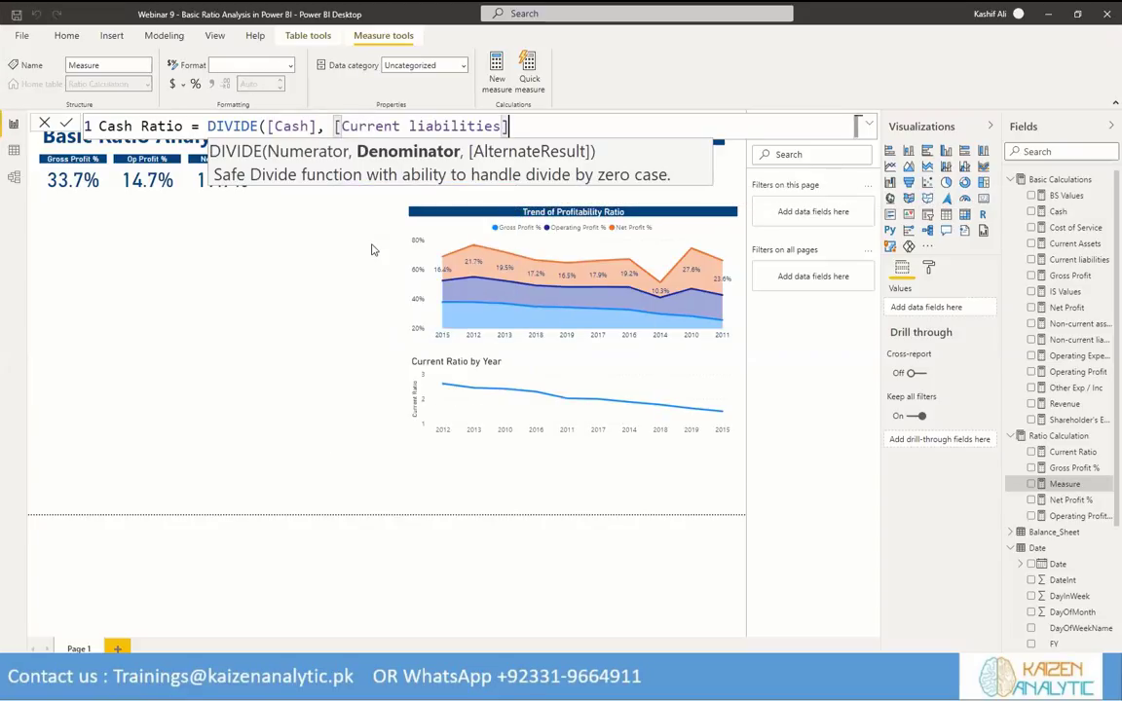
{"action": "type", "text": ")"}
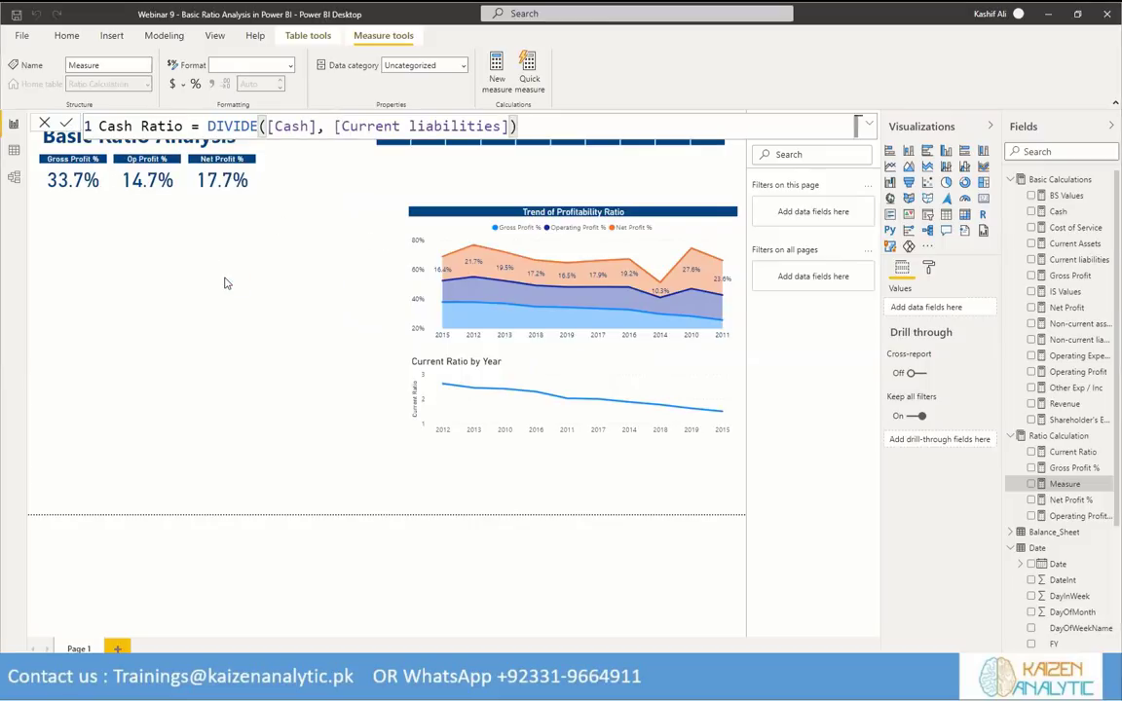
{"action": "key", "text": "Return"}
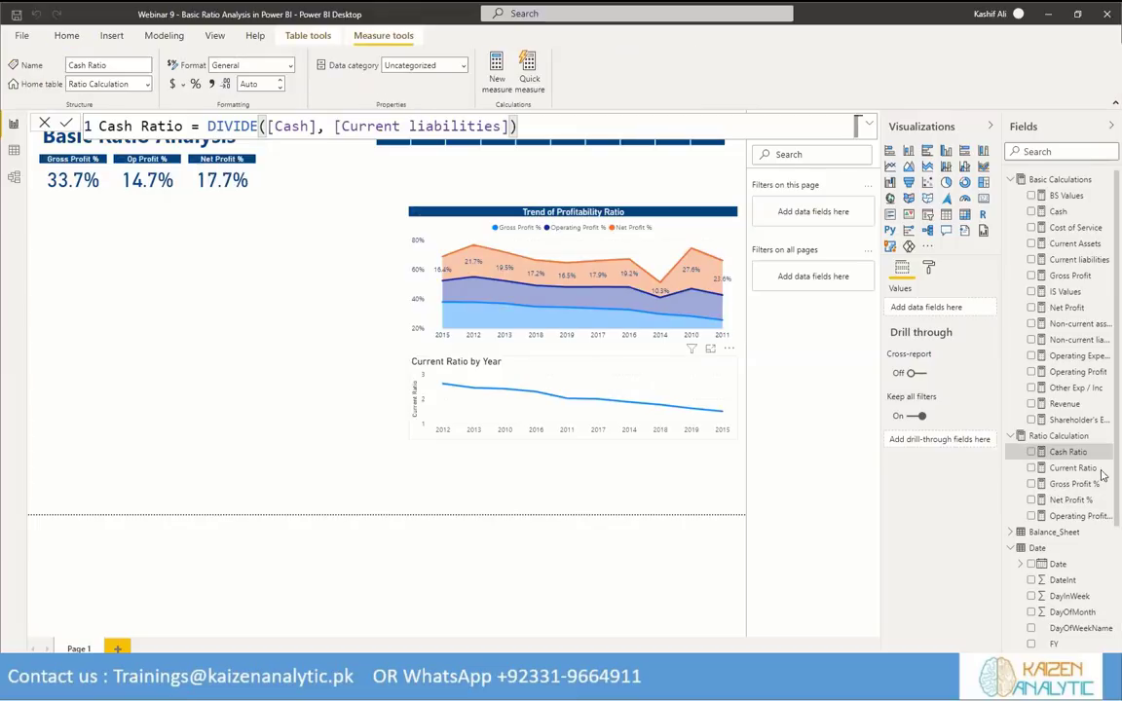
Add the Cash Ratio measure to the Current Ratio by Year line chart and inspect it in focus mode before returning to the report.
{"action": "left_click", "coordinate": [1031, 452]}
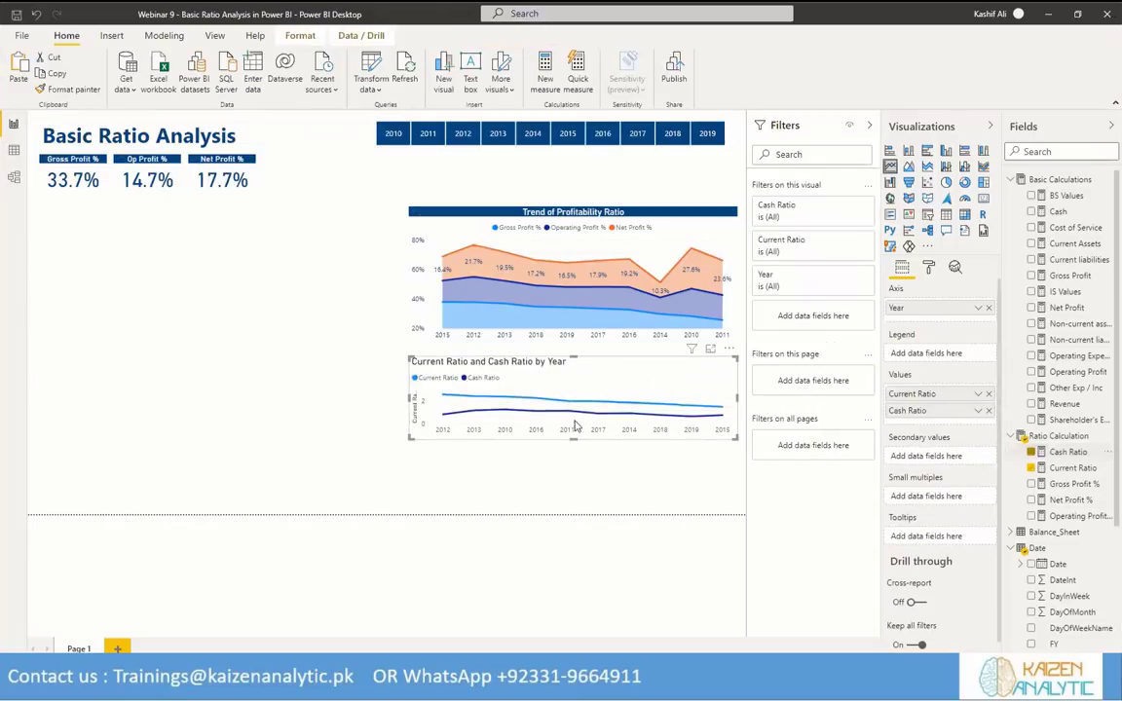
{"action": "mouse_move", "coordinate": [451, 425]}
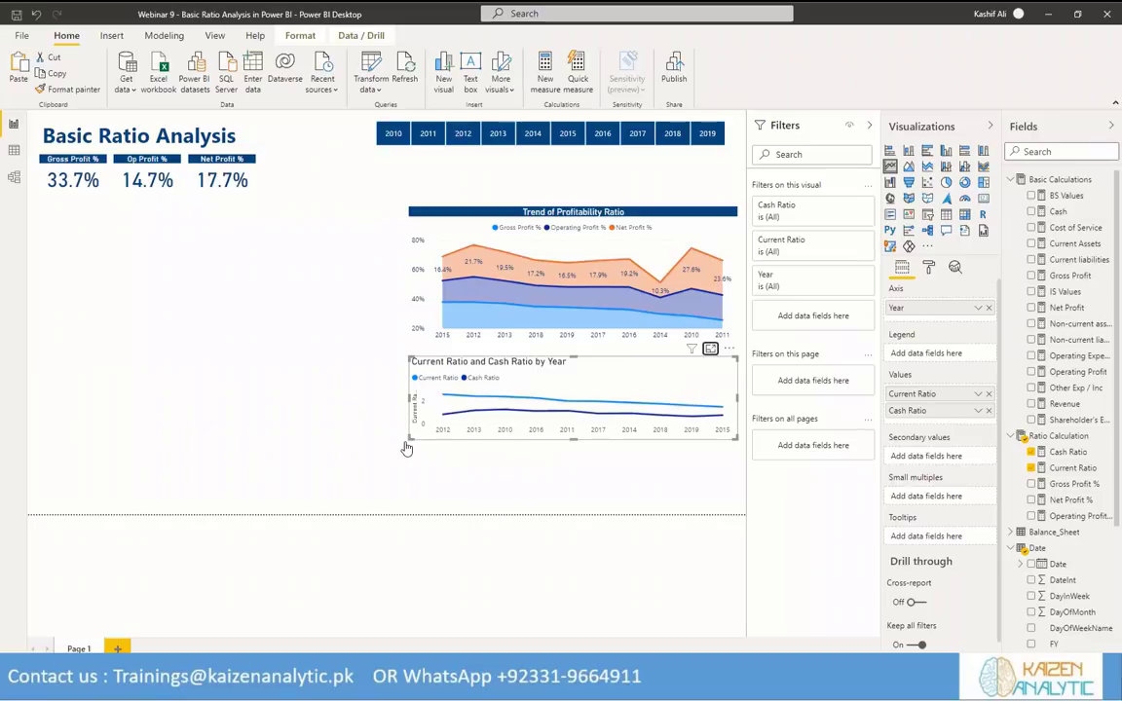
{"action": "key", "text": "ctrl+shift+f"}
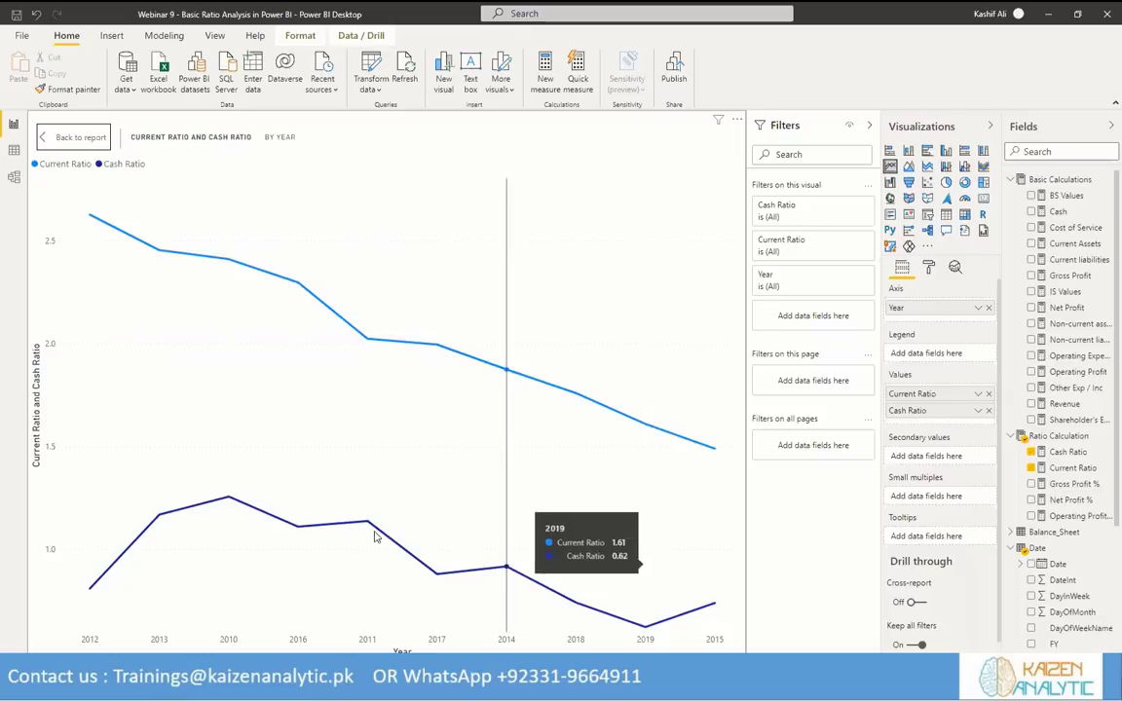
{"action": "left_click", "coordinate": [82, 137]}
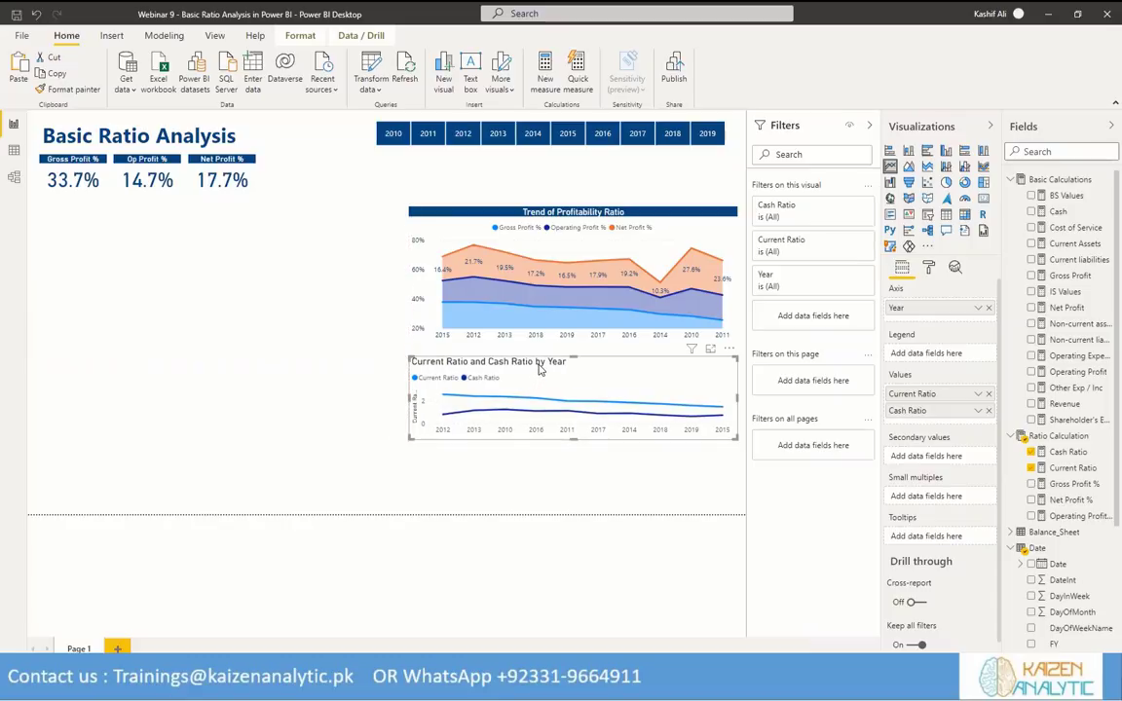
Copy the Trend of Profitability Ratio chart's formatting onto the Current Ratio and Cash Ratio chart and make that chart slightly taller.
{"action": "left_click", "coordinate": [467, 219]}
{"action": "left_click", "coordinate": [66, 89]}
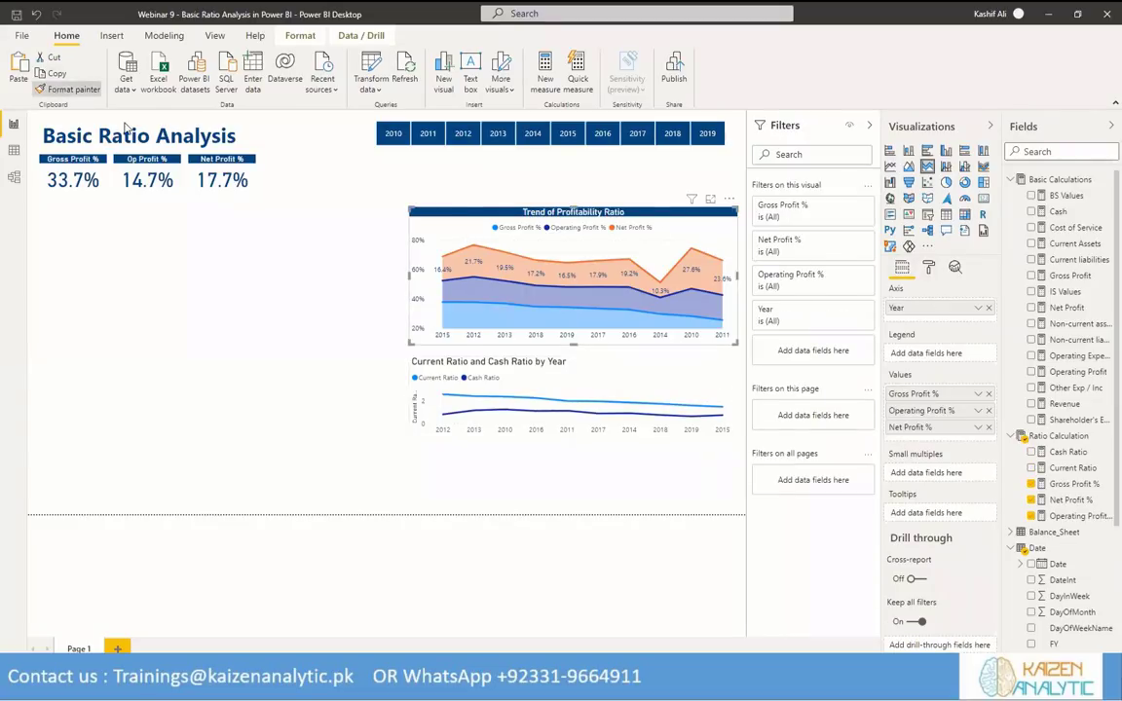
{"action": "left_click", "coordinate": [535, 372]}
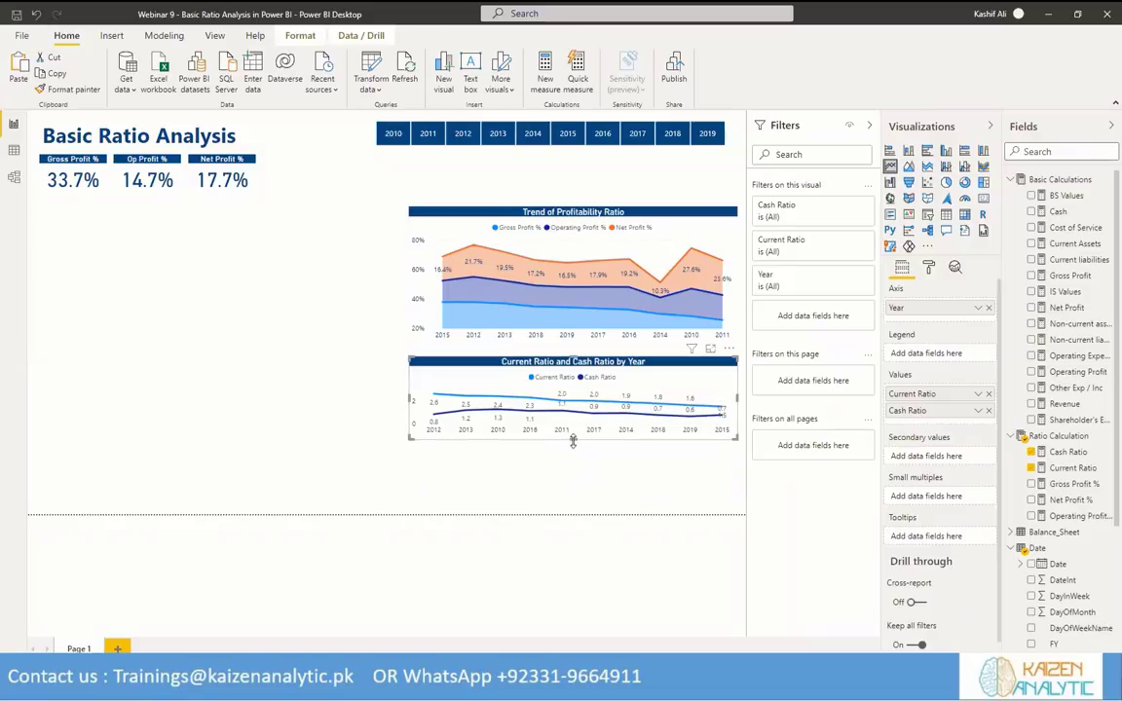
{"action": "left_click_drag", "start_coordinate": [573, 455], "coordinate": [574, 451]}
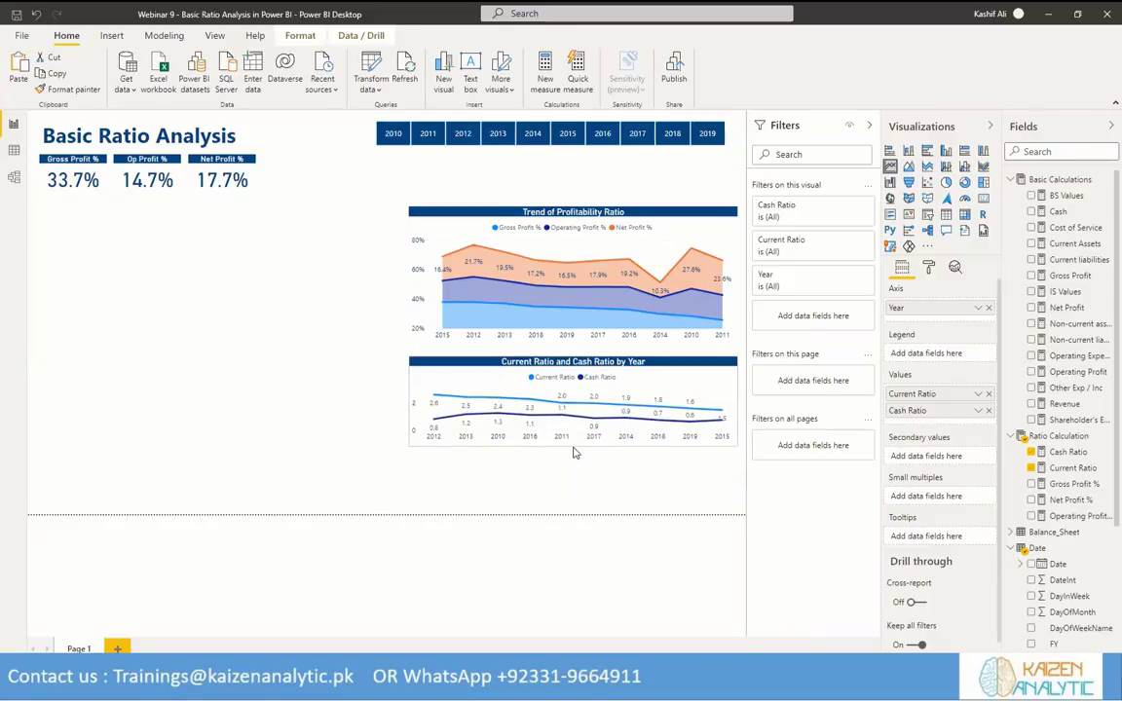
Turn off the Y axis on both the Trend of Profitability Ratio chart and the Current Ratio and Cash Ratio chart.
{"action": "left_click", "coordinate": [587, 216]}
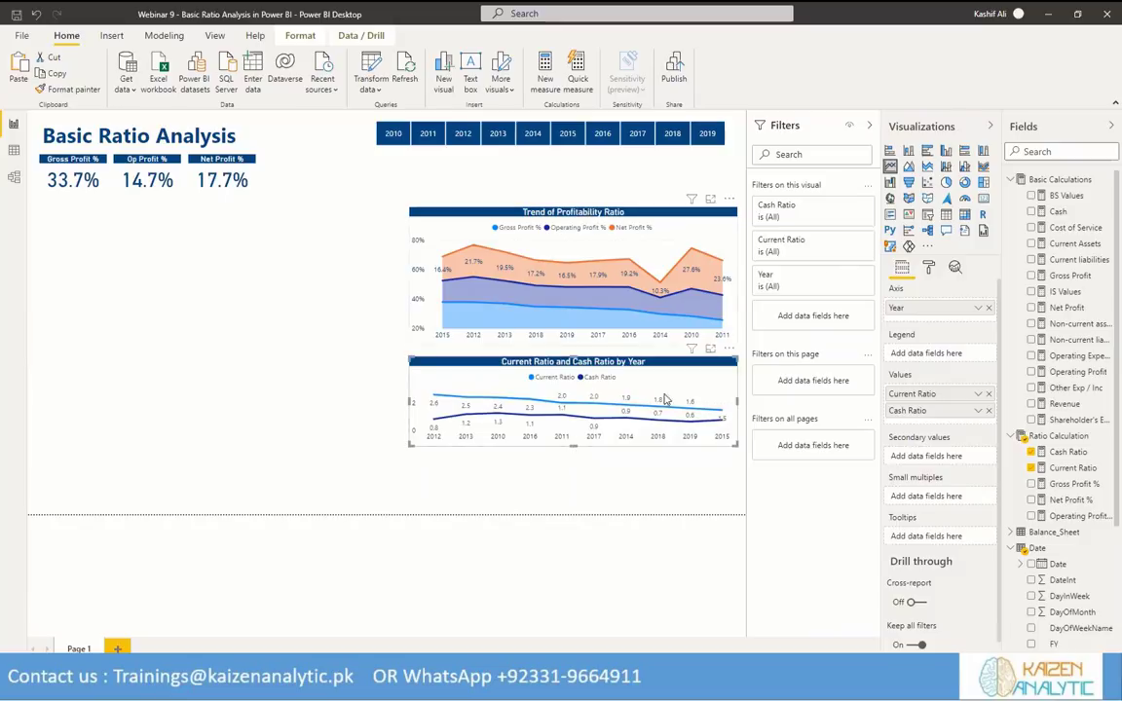
{"action": "left_click", "coordinate": [533, 366]}
{"action": "left_click", "coordinate": [421, 281]}
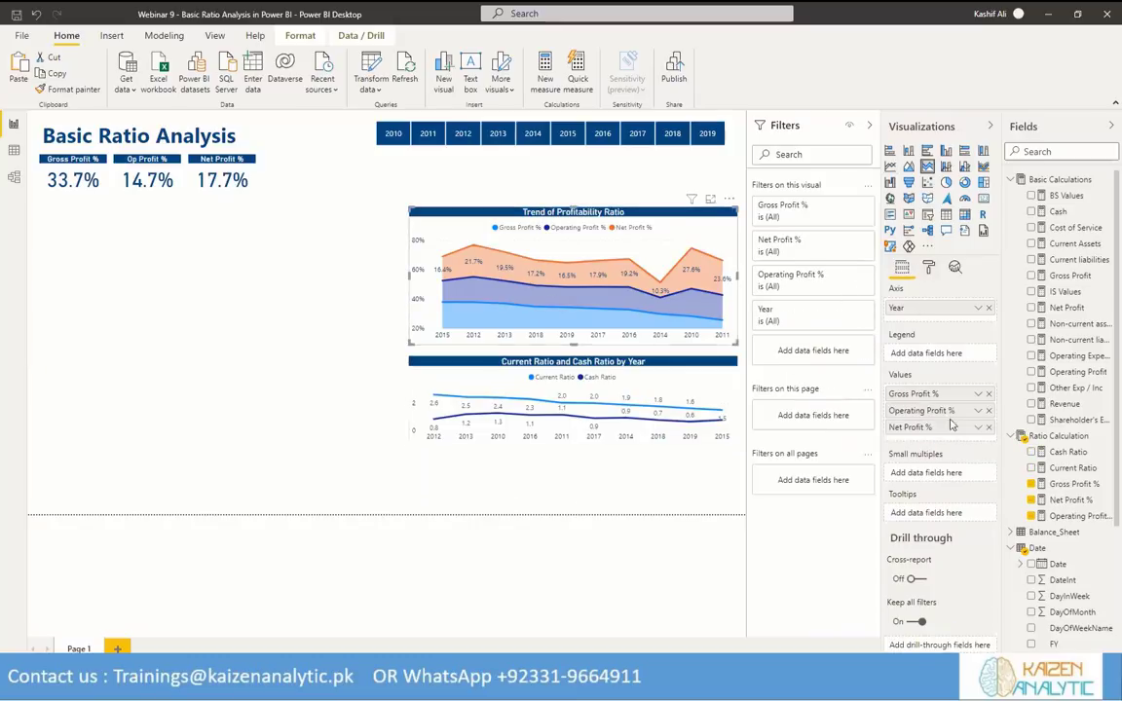
{"action": "left_click", "coordinate": [929, 267]}
{"action": "left_click", "coordinate": [889, 392]}
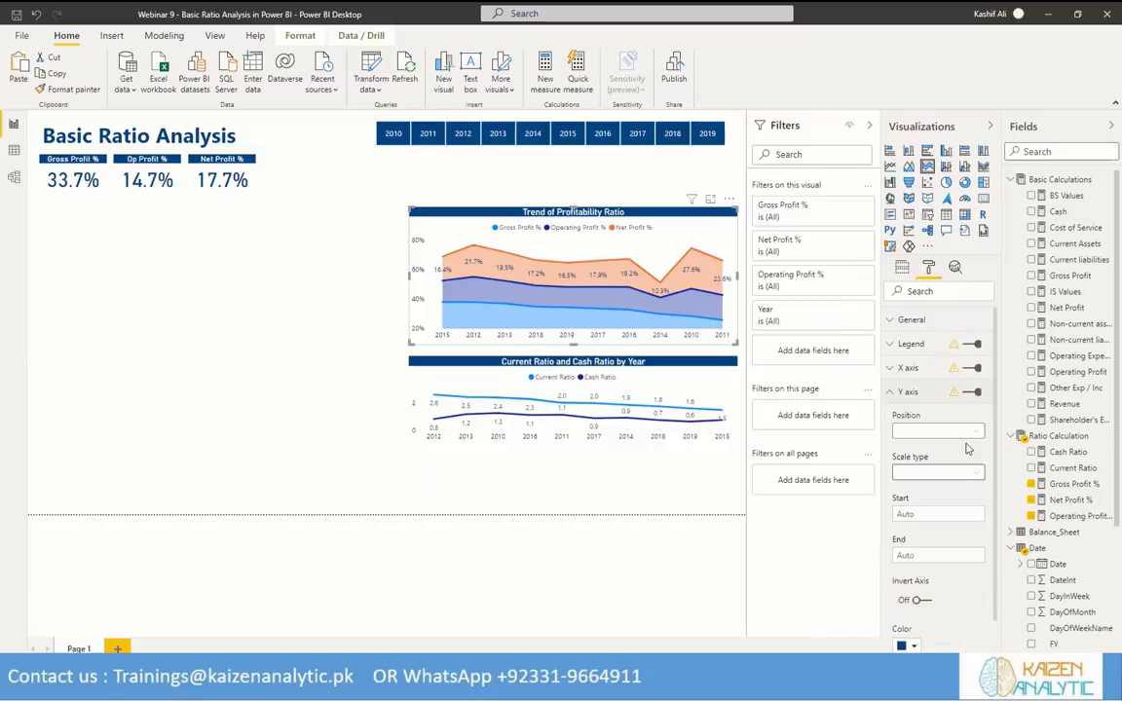
{"action": "left_click", "coordinate": [974, 392]}
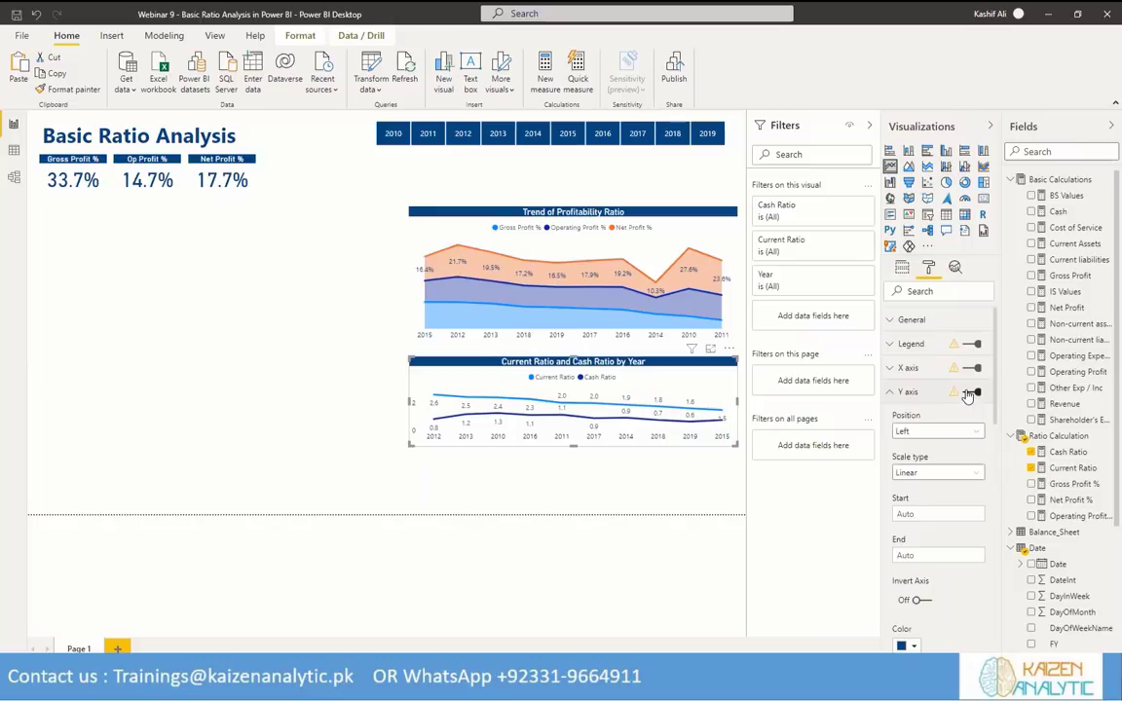
{"action": "left_click", "coordinate": [972, 392]}
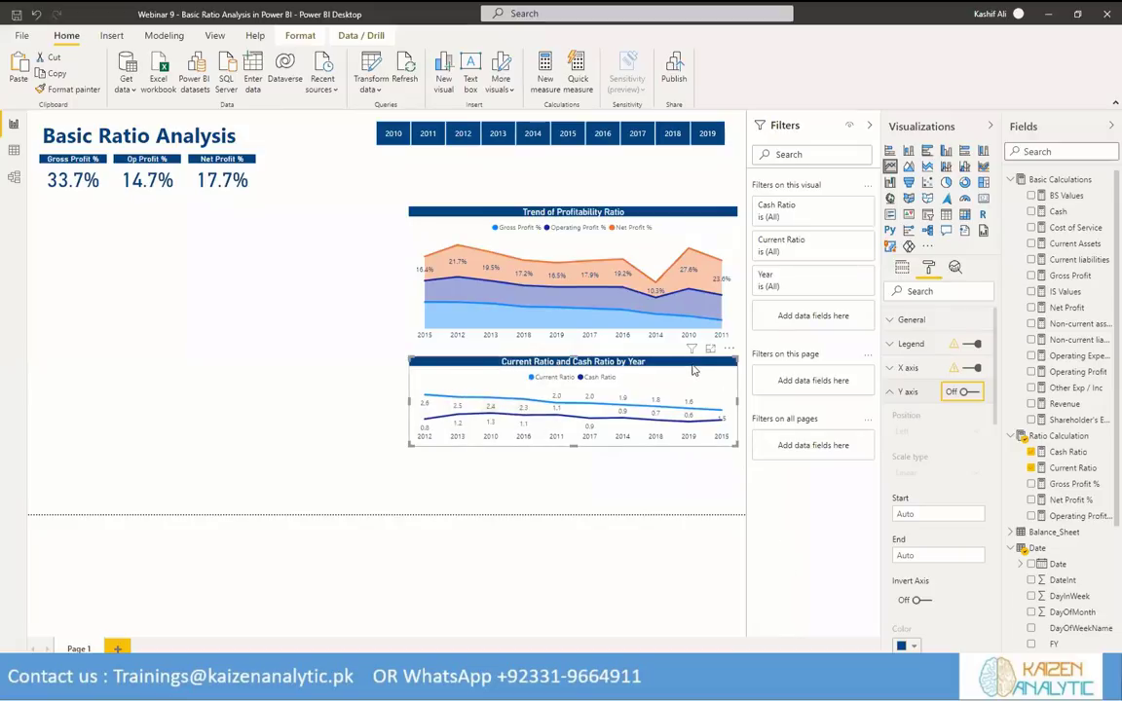
Change the title of the Current Ratio and Cash Ratio line chart to "Current Ratio Vs Cash Ratio".
{"action": "scroll", "coordinate": [958, 517], "scroll_direction": "down", "scroll_amount": 5}
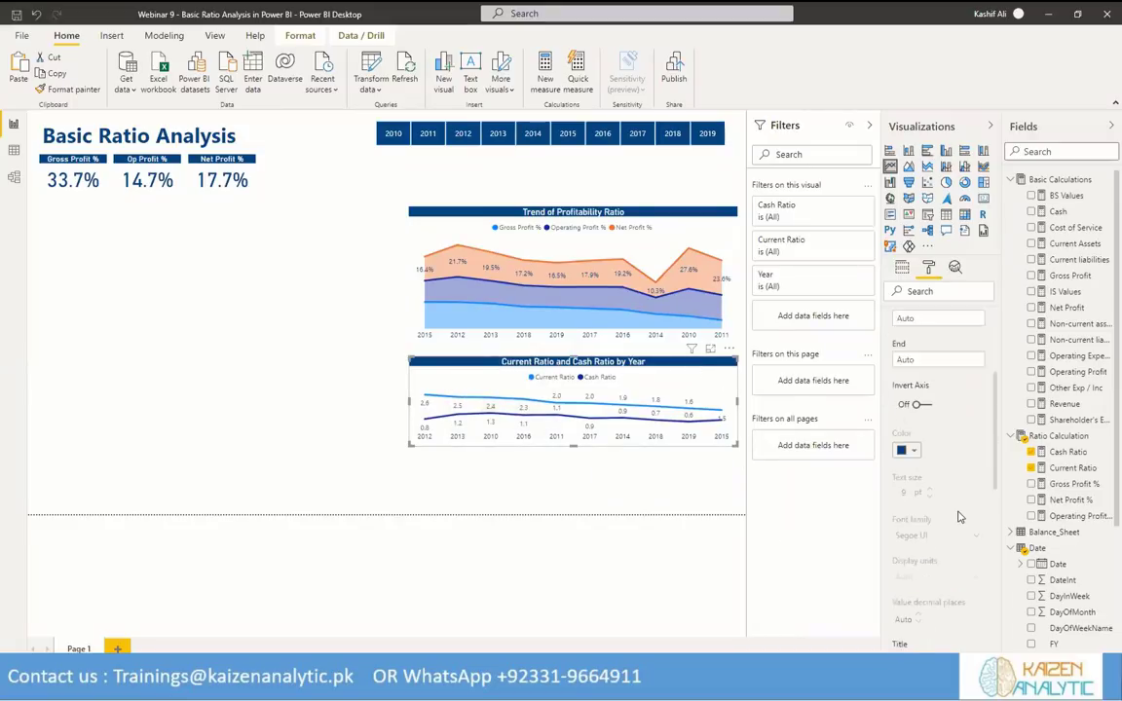
{"action": "scroll", "coordinate": [958, 518], "scroll_direction": "down", "scroll_amount": 2}
{"action": "scroll", "coordinate": [938, 593], "scroll_direction": "up", "scroll_amount": 6}
{"action": "left_click", "coordinate": [890, 390]}
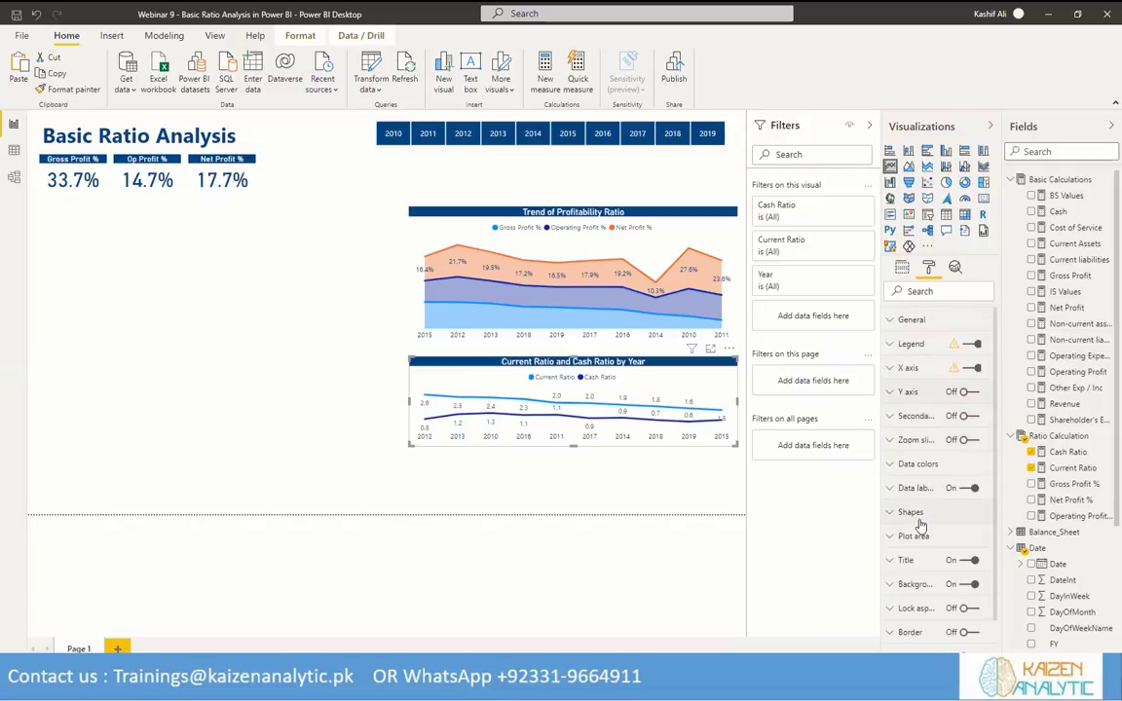
{"action": "left_click", "coordinate": [925, 560]}
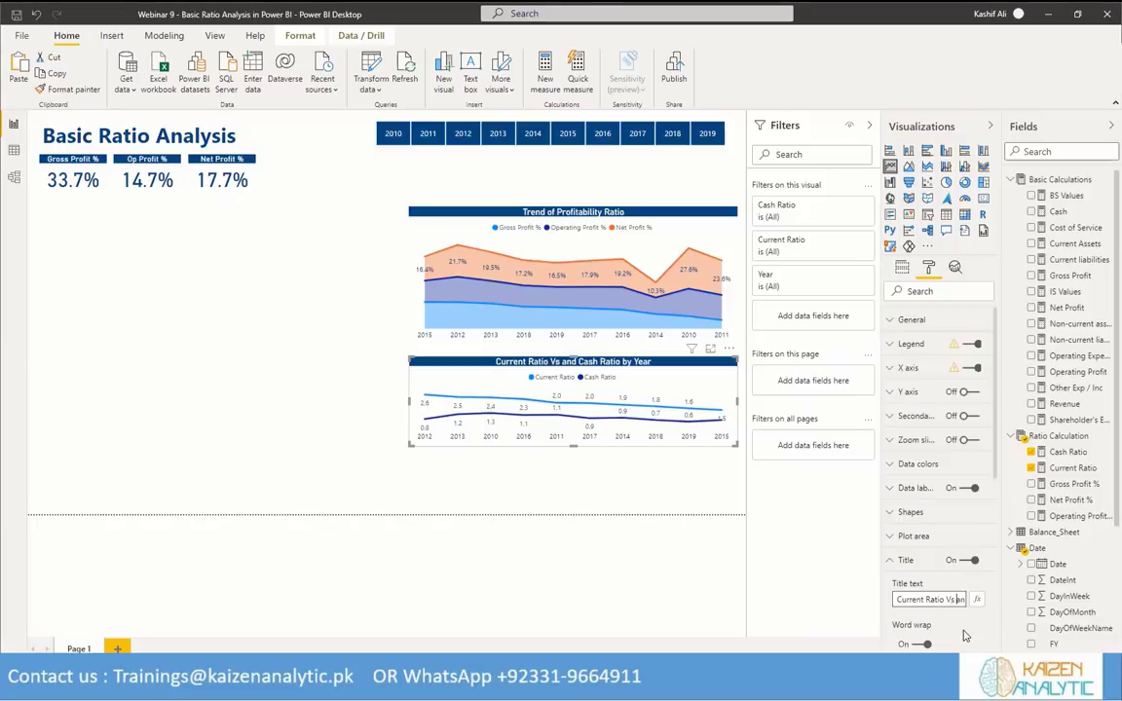
{"action": "key", "text": "Right"}
{"action": "key", "text": "Right"}
{"action": "key", "text": "Right"}
{"action": "key", "text": "Right"}
{"action": "key", "text": "Right"}
{"action": "key", "text": "Right"}
{"action": "key", "text": "Right"}
{"action": "key", "text": "Right"}
{"action": "key", "text": "Right"}
{"action": "key", "text": "Right"}
{"action": "key", "text": "Right"}
{"action": "key", "text": "Right"}
{"action": "key", "text": "Right"}
{"action": "key", "text": "Right"}
{"action": "key", "text": "Right"}
{"action": "key", "text": "Right"}
{"action": "key", "text": "Right"}
{"action": "key", "text": "Right"}
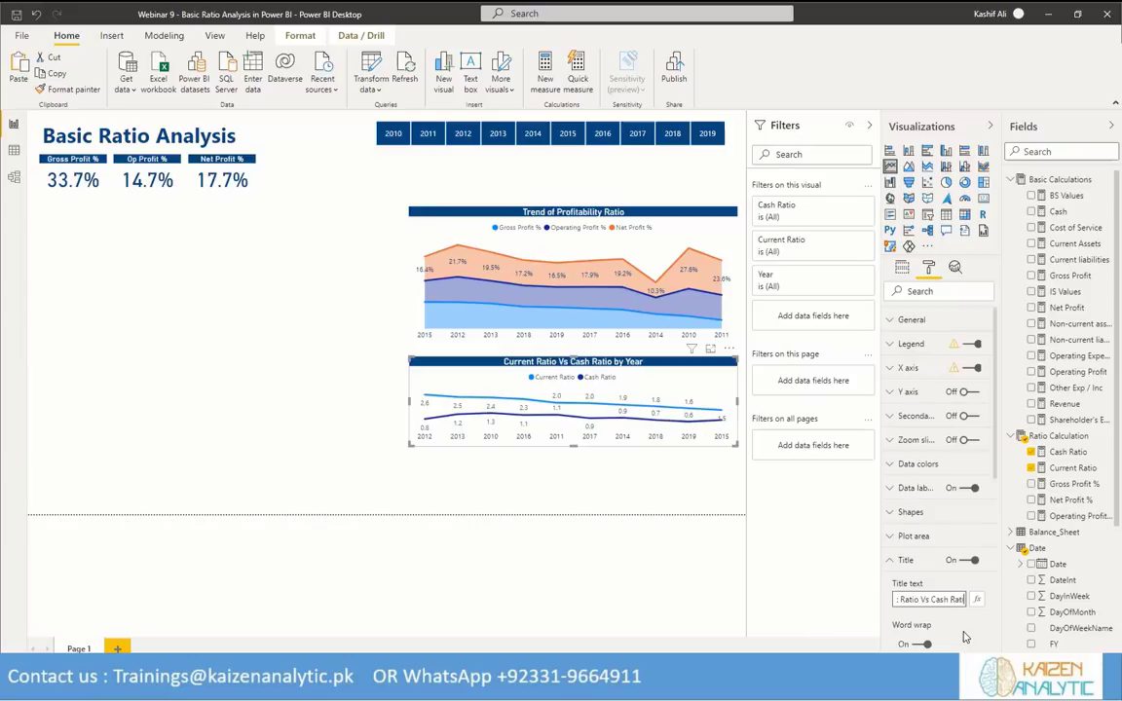
{"action": "key", "text": "BackSpace"}
{"action": "key", "text": "BackSpace"}
{"action": "key", "text": "BackSpace"}
{"action": "key", "text": "BackSpace"}
{"action": "key", "text": "BackSpace"}
{"action": "key", "text": "BackSpace"}
{"action": "key", "text": "BackSpace"}
{"action": "key", "text": "BackSpace"}
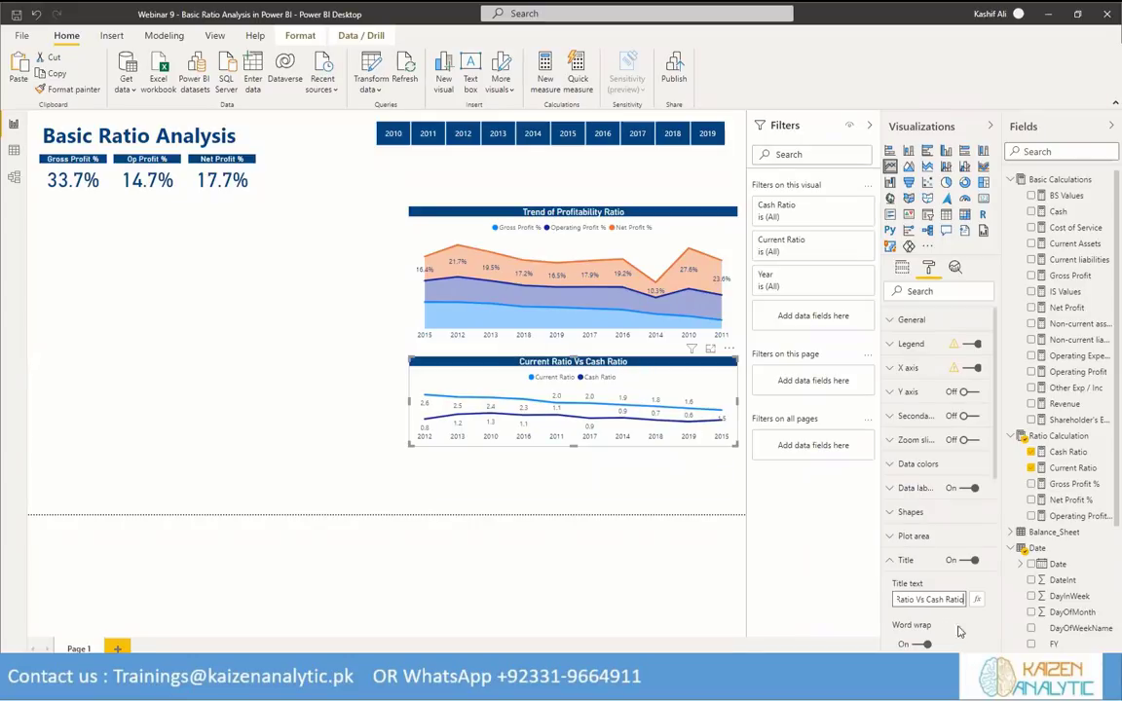
{"action": "left_click", "coordinate": [626, 485]}
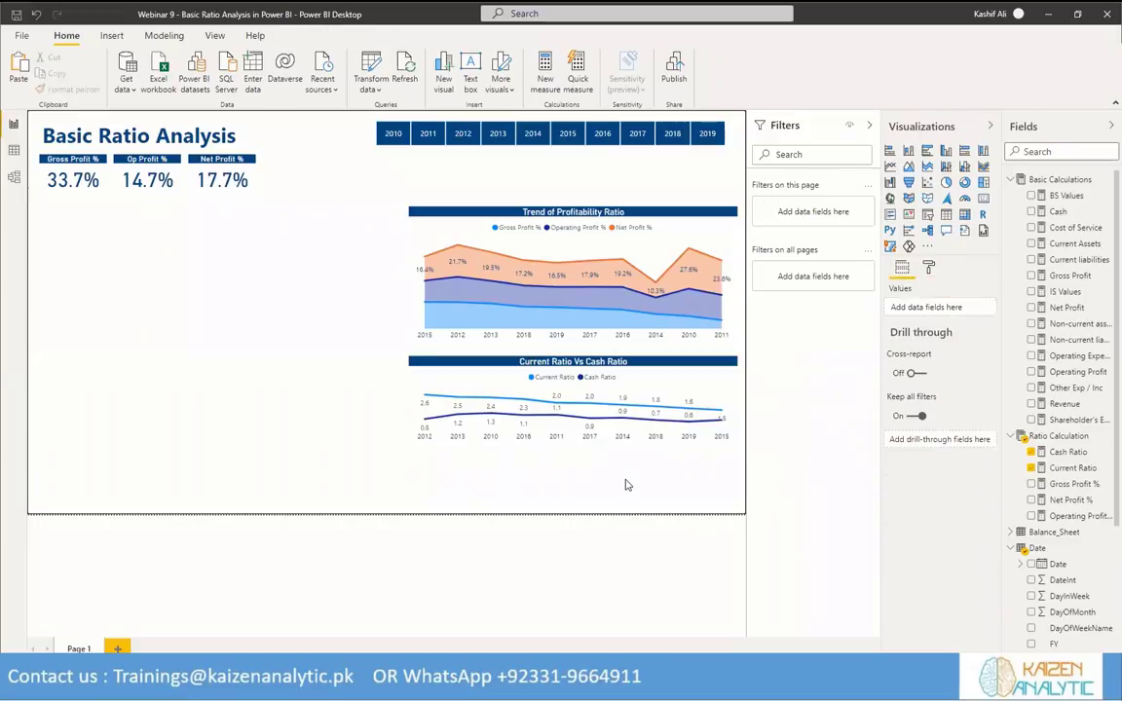
Duplicate the Net Profit % card twice and place the copies side by side to continue the row of cards.
{"action": "left_click", "coordinate": [231, 165]}
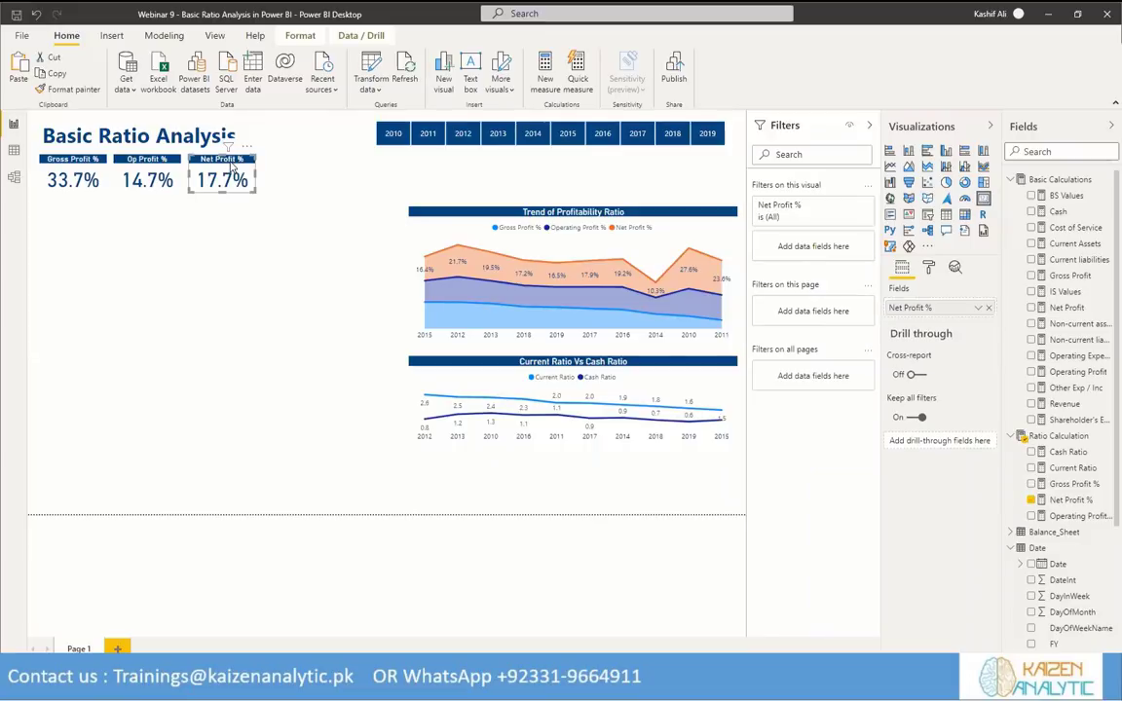
{"action": "key", "text": "ctrl+c"}
{"action": "key", "text": "ctrl+v"}
{"action": "left_click_drag", "start_coordinate": [231, 166], "coordinate": [324, 168]}
{"action": "key", "text": "ctrl+v"}
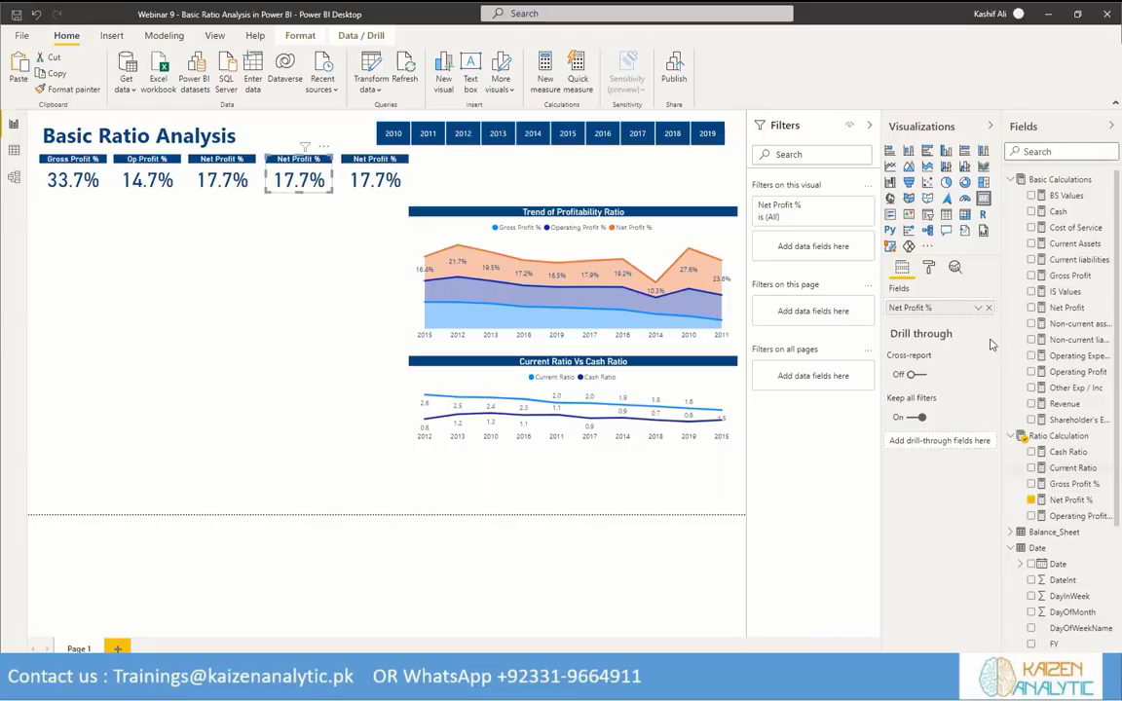
Replace the field of the first copied card with the Current Ratio measure and title the card "Current Ratio".
{"action": "left_click", "coordinate": [990, 309]}
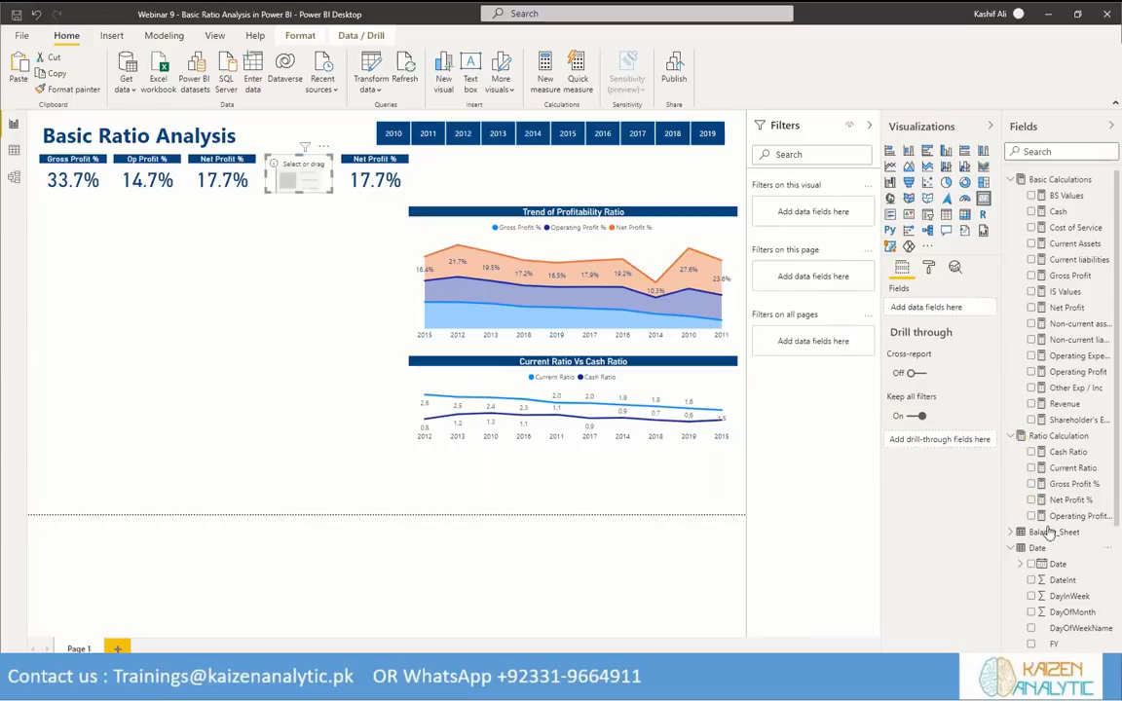
{"action": "left_click", "coordinate": [1033, 469]}
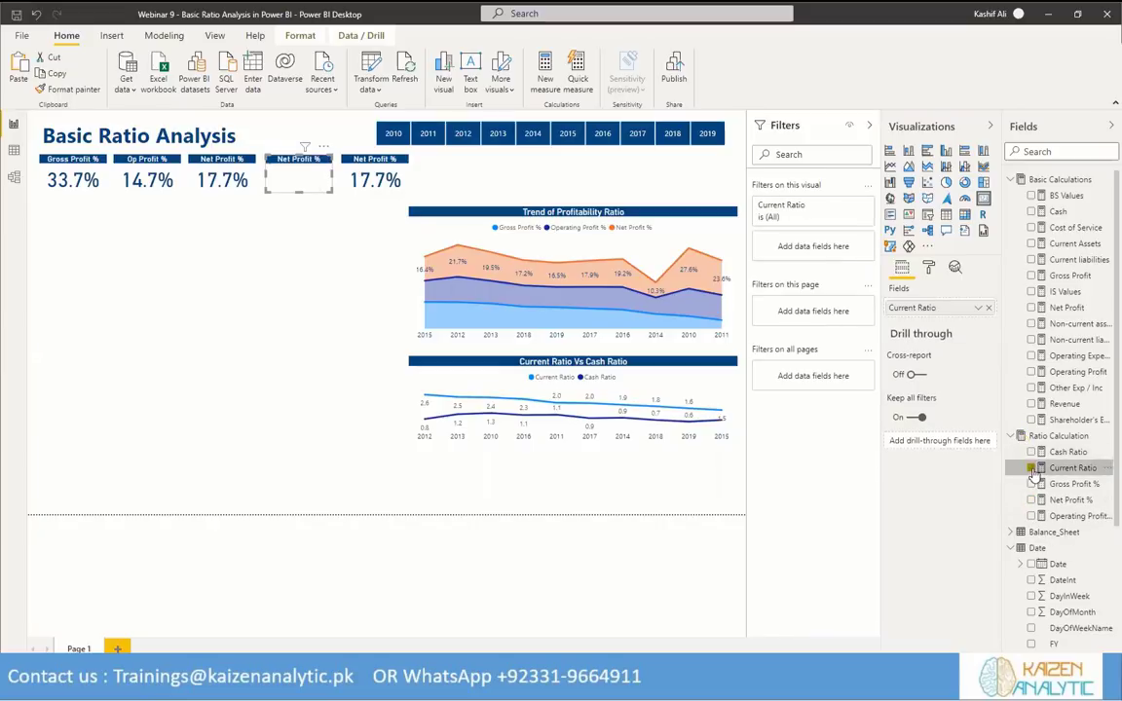
{"action": "left_click", "coordinate": [928, 267]}
{"action": "left_click", "coordinate": [906, 416]}
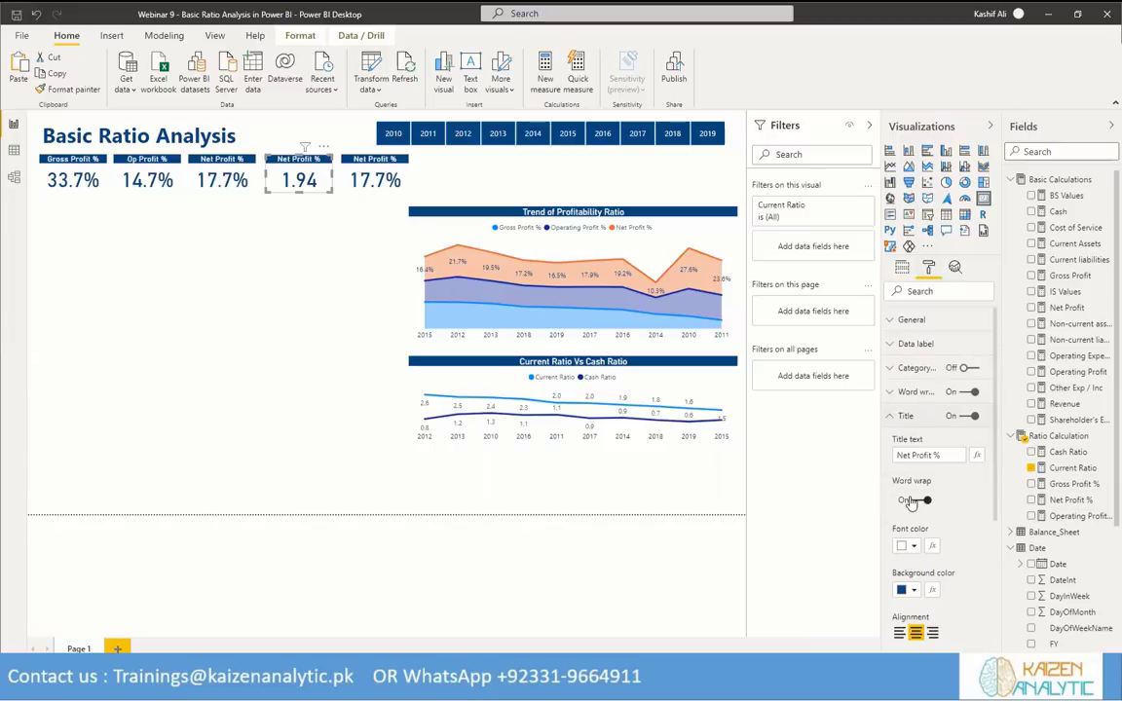
{"action": "triple_click", "coordinate": [936, 456]}
{"action": "type", "text": "C"}
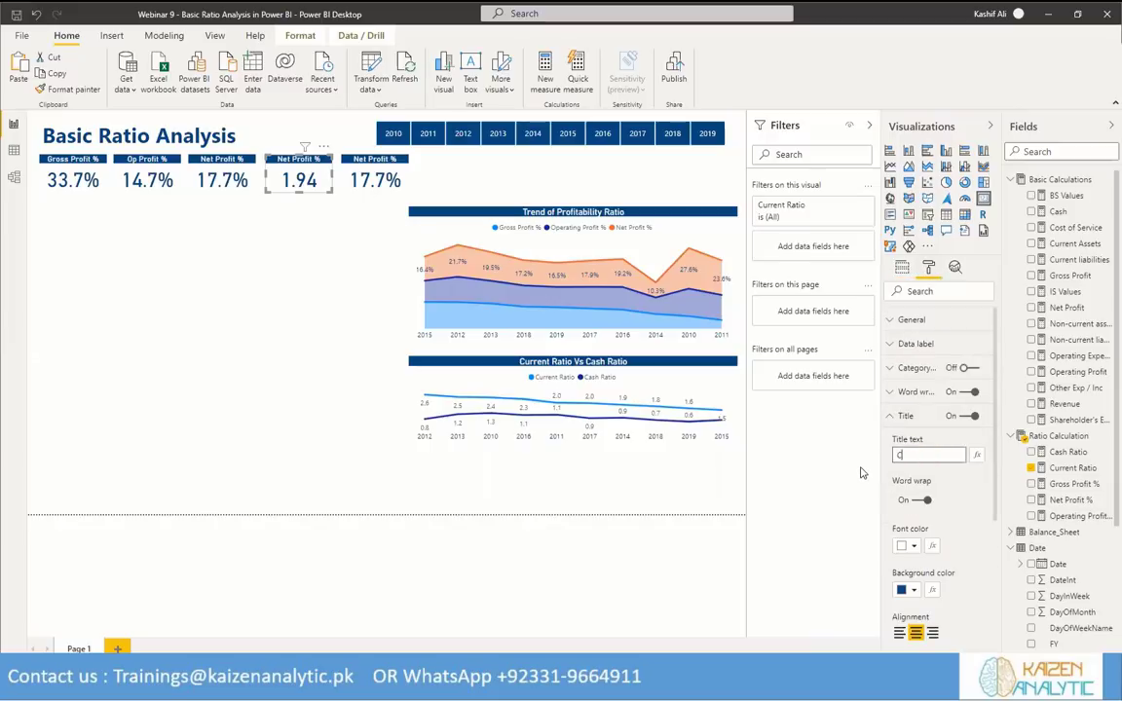
{"action": "type", "text": "urrent Ratio"}
Replace the field of the last copied card with the Cash Ratio measure and title the card "Cash Ratio".
{"action": "left_click", "coordinate": [371, 165]}
{"action": "left_click", "coordinate": [902, 268]}
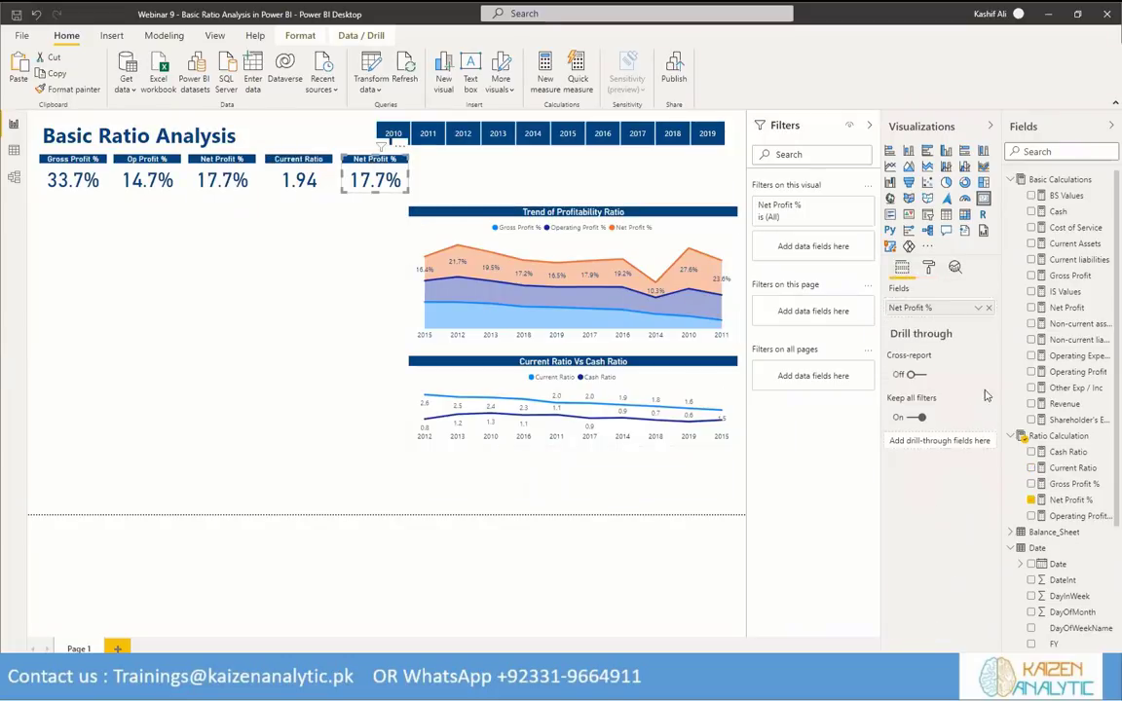
{"action": "left_click", "coordinate": [989, 308]}
{"action": "left_click_drag", "start_coordinate": [1068, 452], "coordinate": [925, 308]}
{"action": "left_click", "coordinate": [929, 268]}
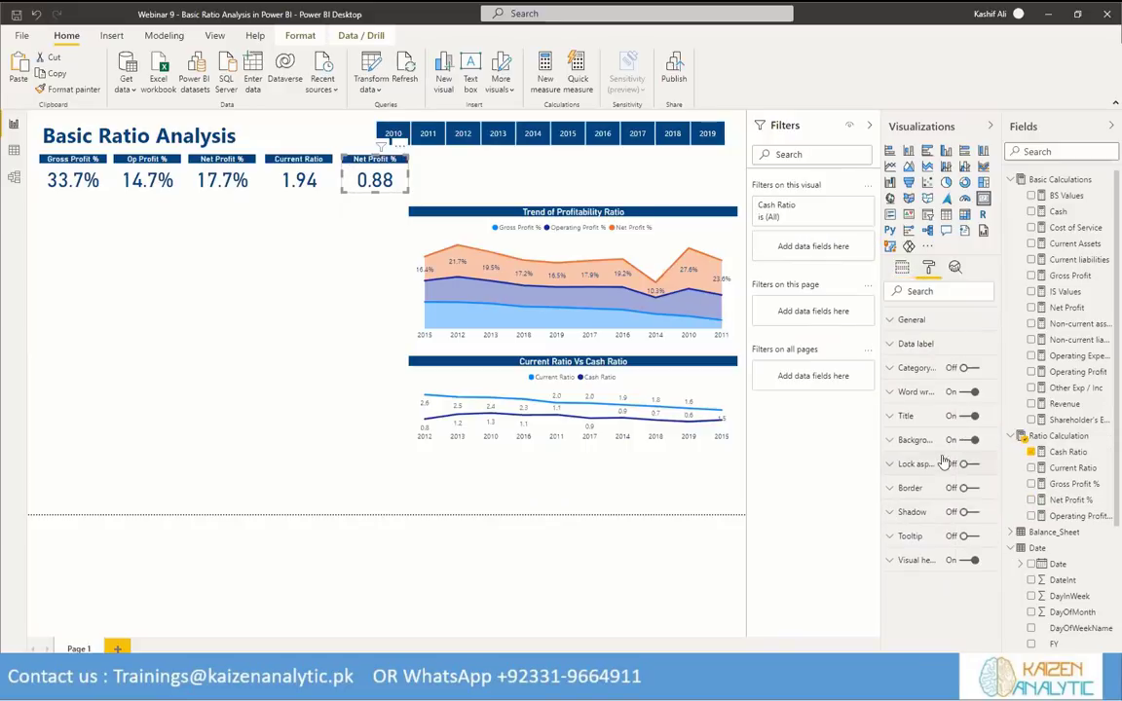
{"action": "left_click", "coordinate": [891, 423]}
{"action": "left_click_drag", "start_coordinate": [950, 455], "coordinate": [890, 451]}
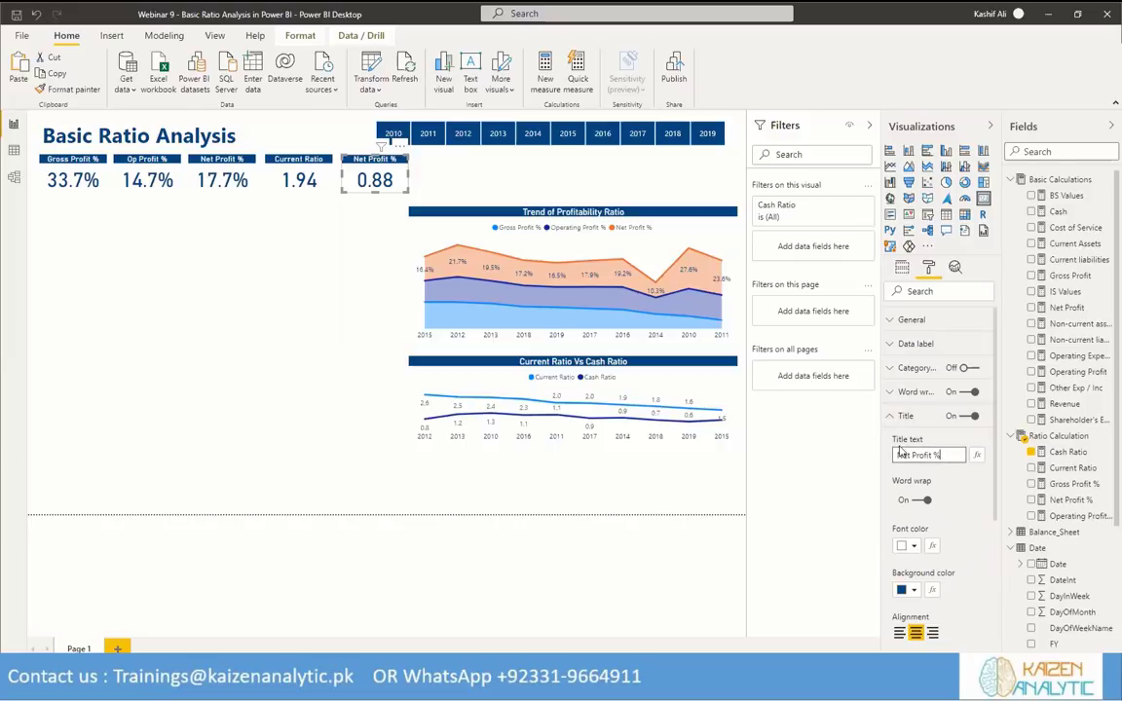
{"action": "type", "text": "Cash Ratio"}
{"action": "left_click", "coordinate": [324, 292]}
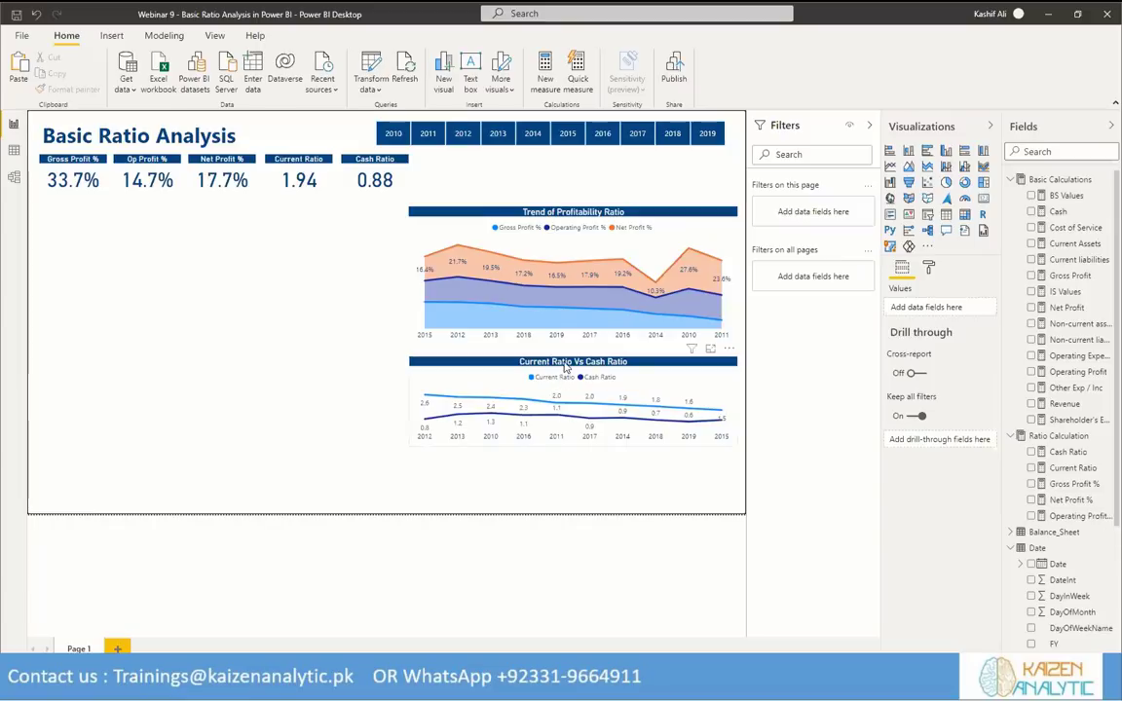
Sort the Year column of the Date table by the FY column.
{"action": "left_click", "coordinate": [569, 215]}
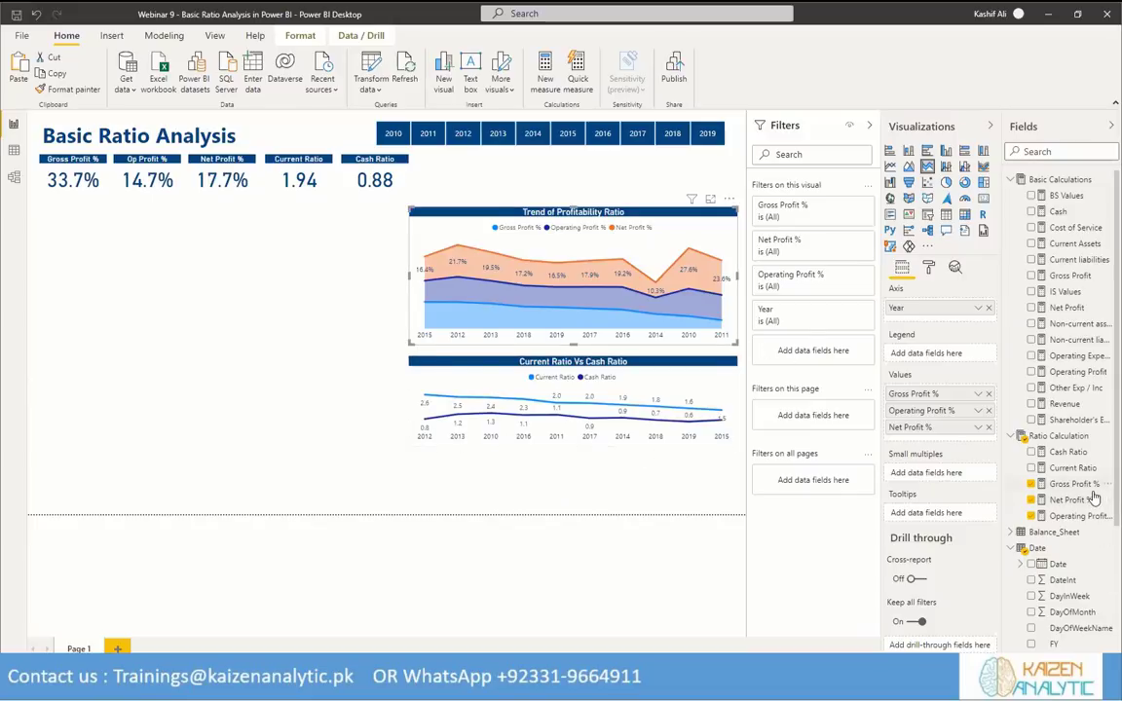
{"action": "scroll", "coordinate": [1098, 565], "scroll_direction": "down", "scroll_amount": 5}
{"action": "scroll", "coordinate": [1096, 514], "scroll_direction": "up", "scroll_amount": 5}
{"action": "scroll", "coordinate": [1096, 513], "scroll_direction": "down", "scroll_amount": 4}
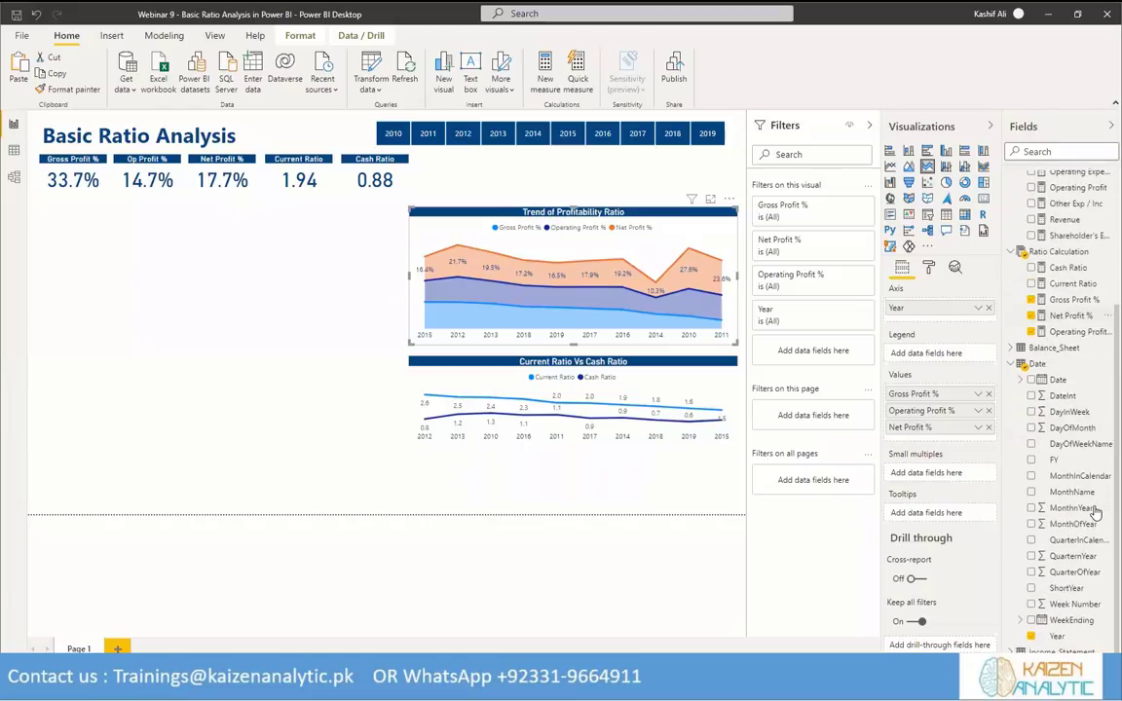
{"action": "left_click", "coordinate": [1056, 637]}
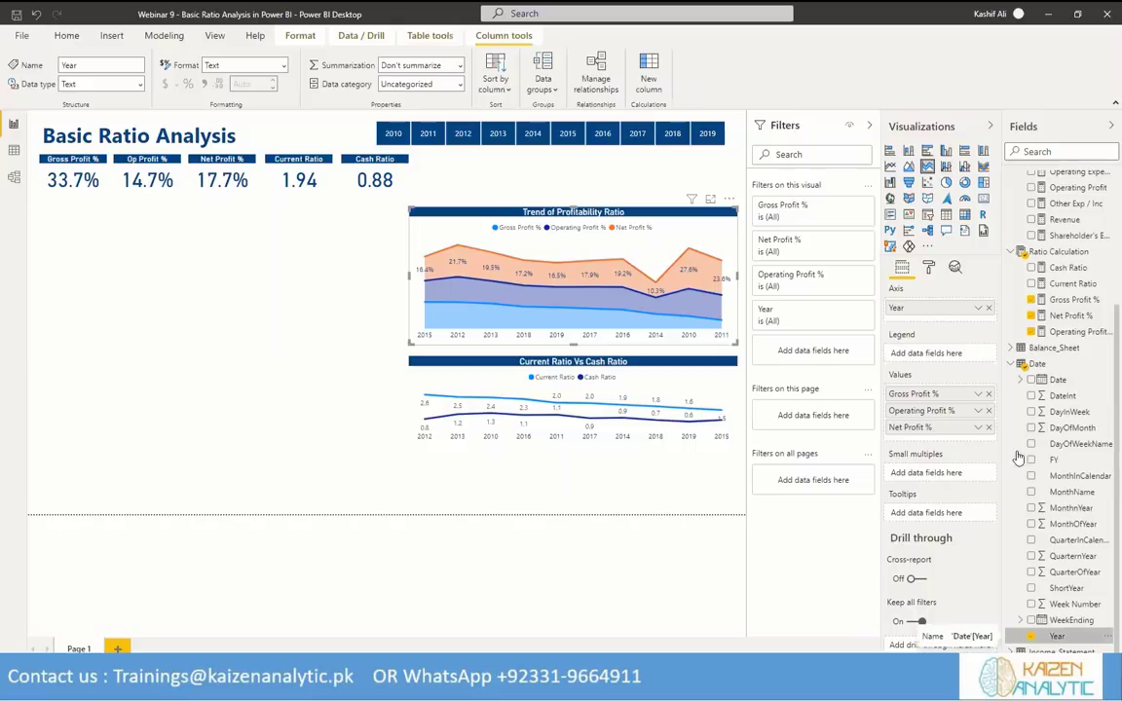
{"action": "left_click", "coordinate": [507, 88]}
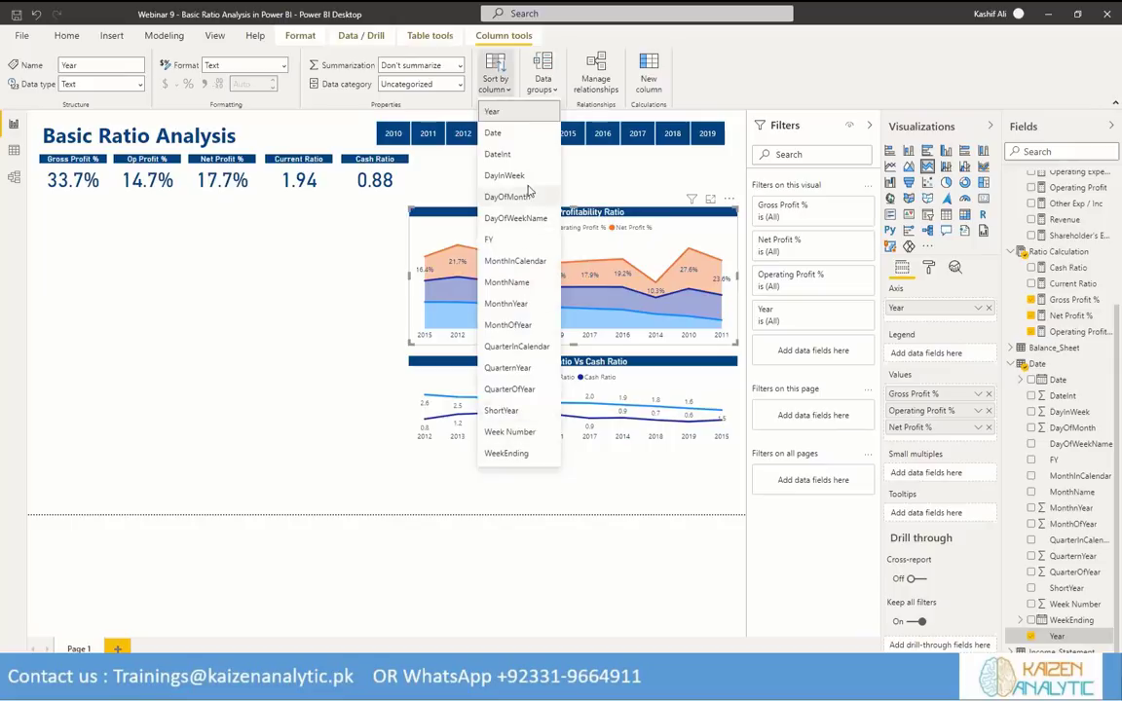
{"action": "left_click", "coordinate": [507, 242]}
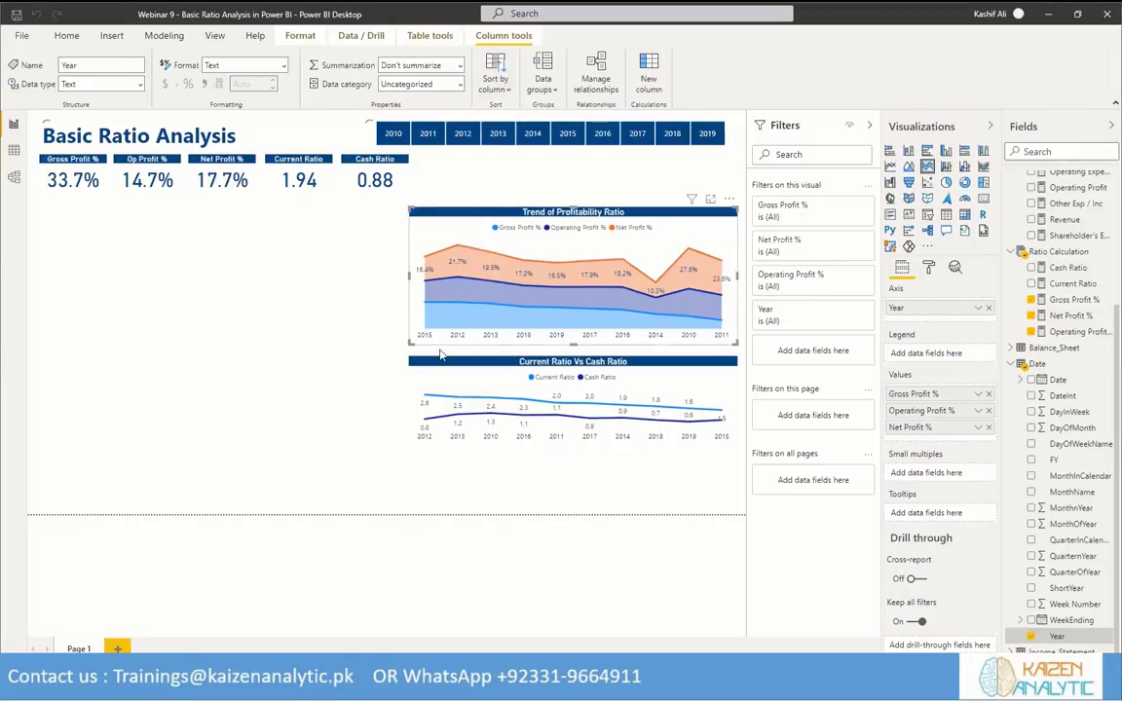
Remove and re-add the Year field on the axis of the profitability trend chart and the Current Ratio Vs Cash Ratio chart.
{"action": "left_click", "coordinate": [990, 309]}
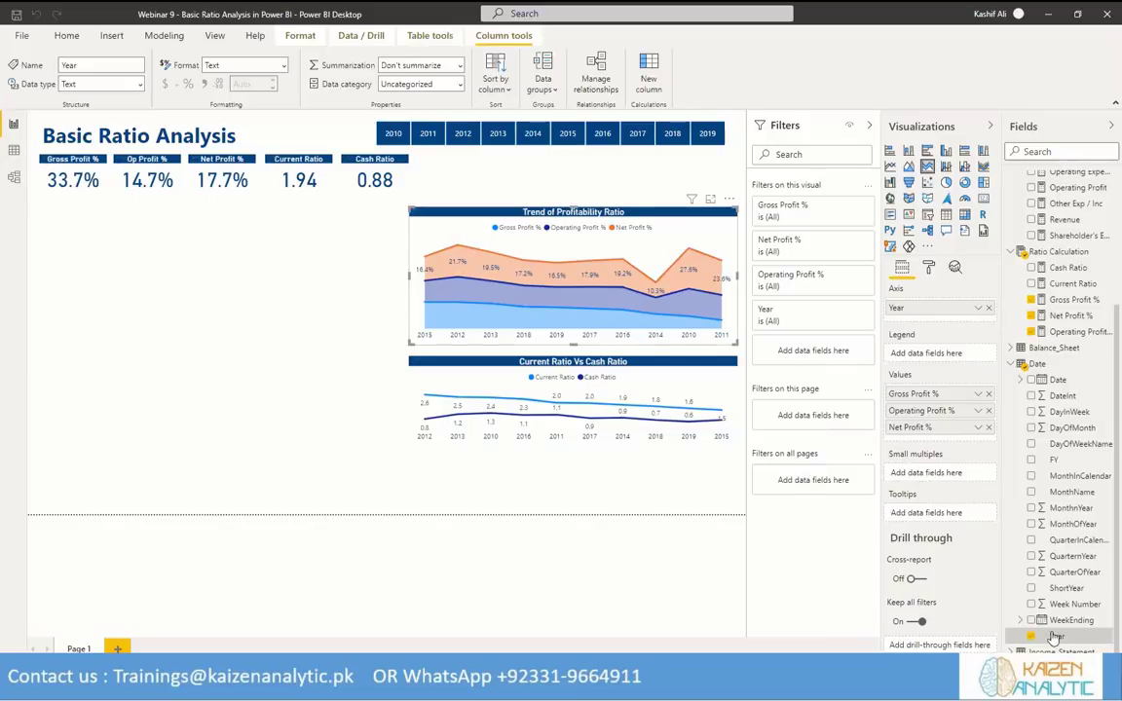
{"action": "left_click", "coordinate": [1030, 638]}
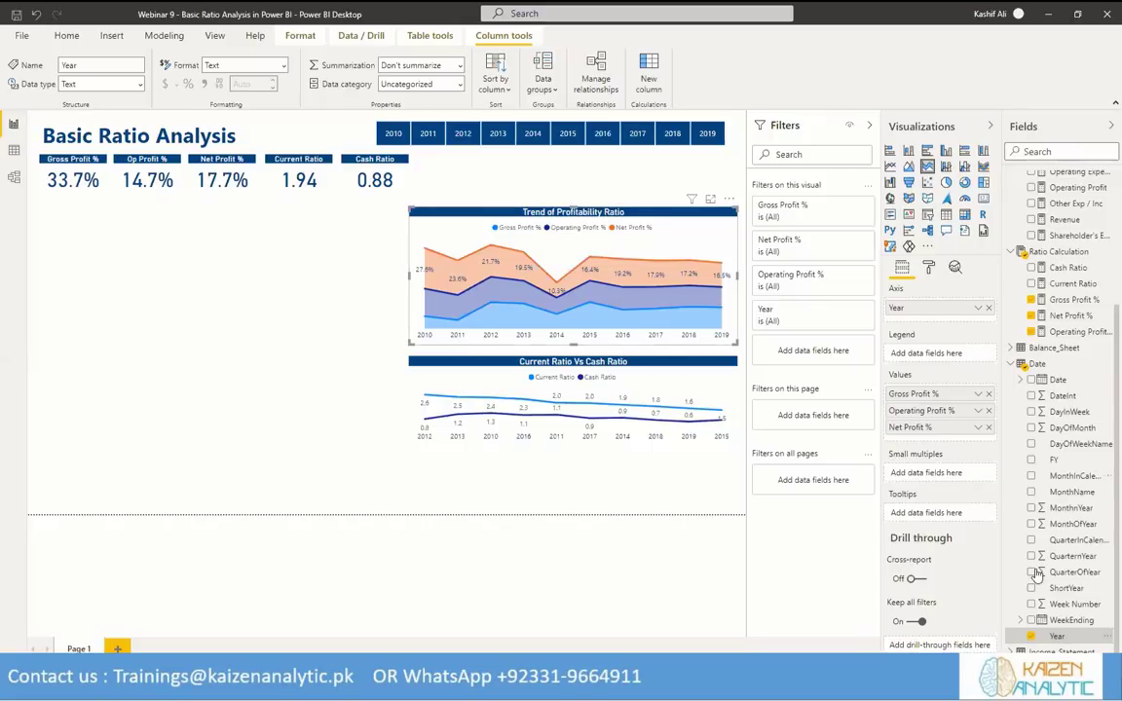
{"action": "left_click", "coordinate": [633, 371]}
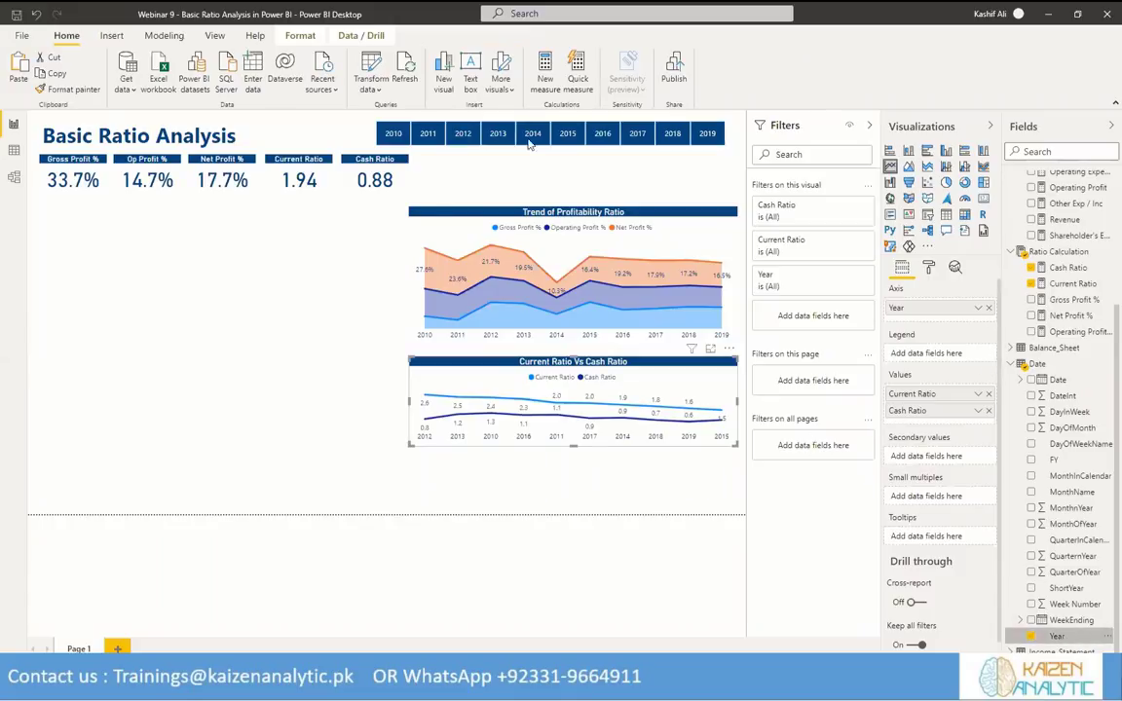
{"action": "left_click", "coordinate": [494, 70]}
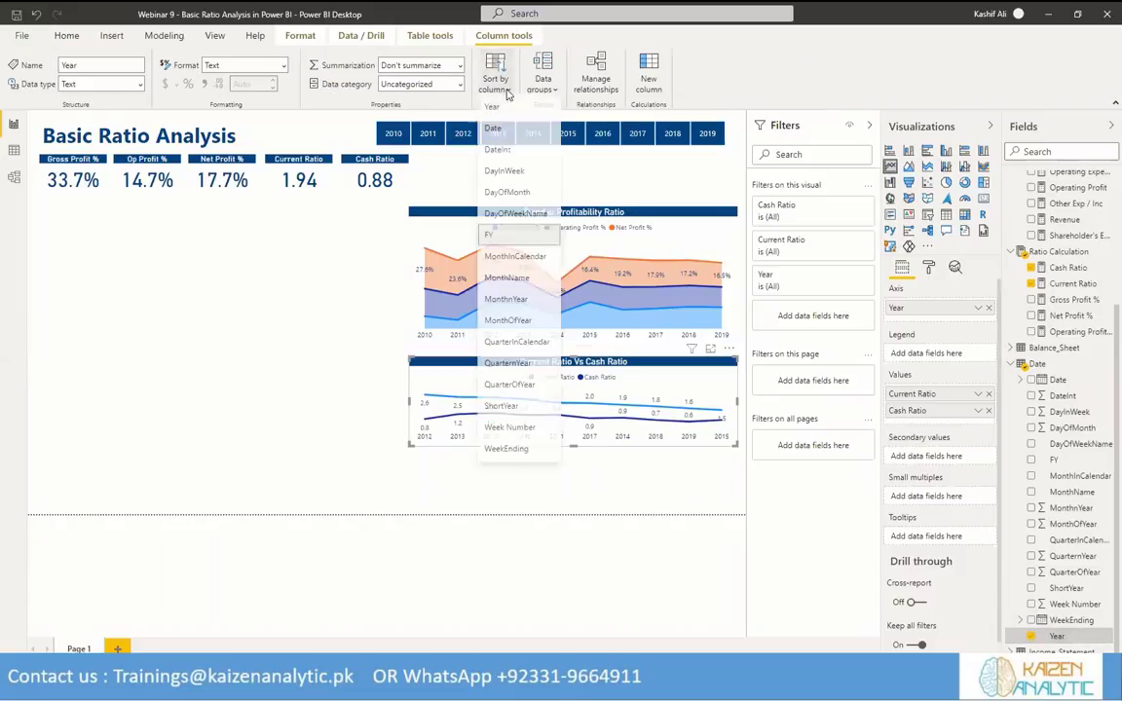
{"action": "left_click", "coordinate": [448, 216]}
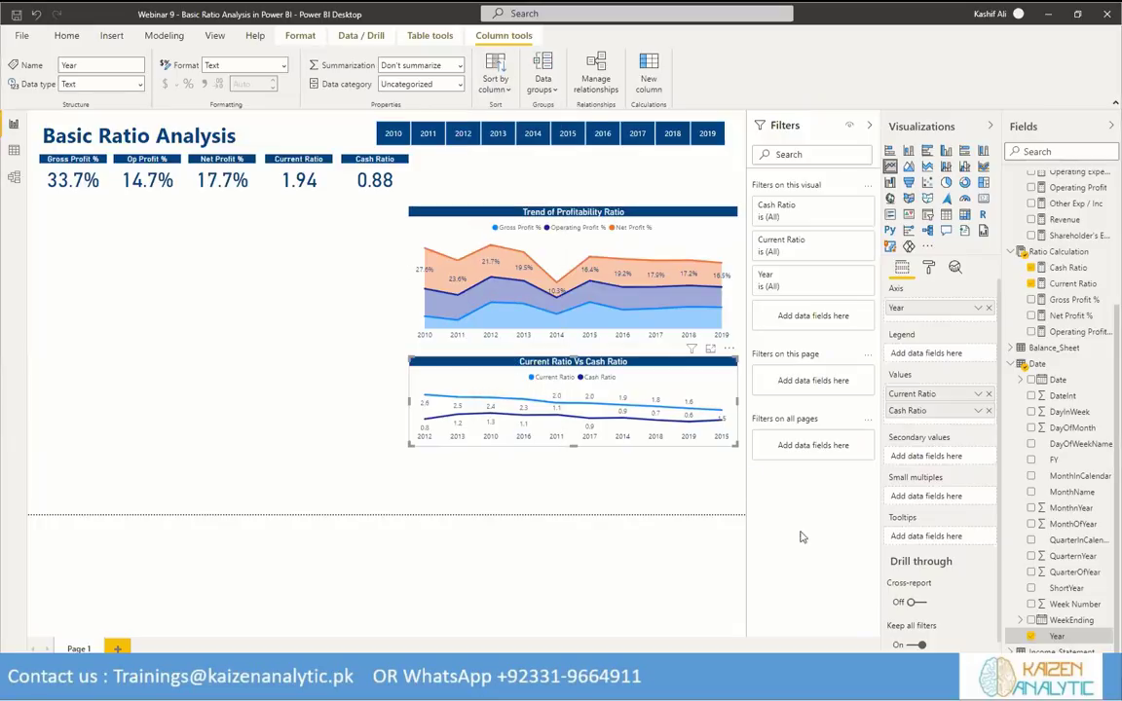
{"action": "left_click", "coordinate": [1032, 637]}
{"action": "left_click", "coordinate": [1032, 637]}
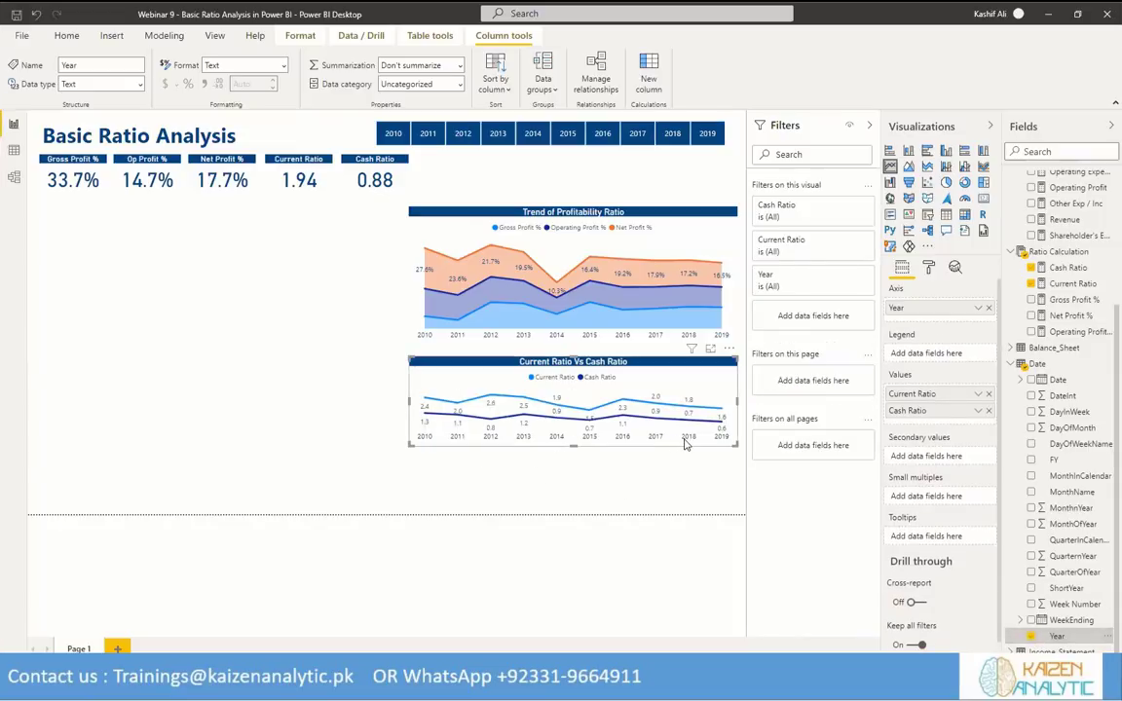
Duplicate the Current Ratio Vs Cash Ratio line chart and place the copy below it at the bottom of the report page.
{"action": "left_click", "coordinate": [543, 216]}
{"action": "left_click", "coordinate": [524, 365]}
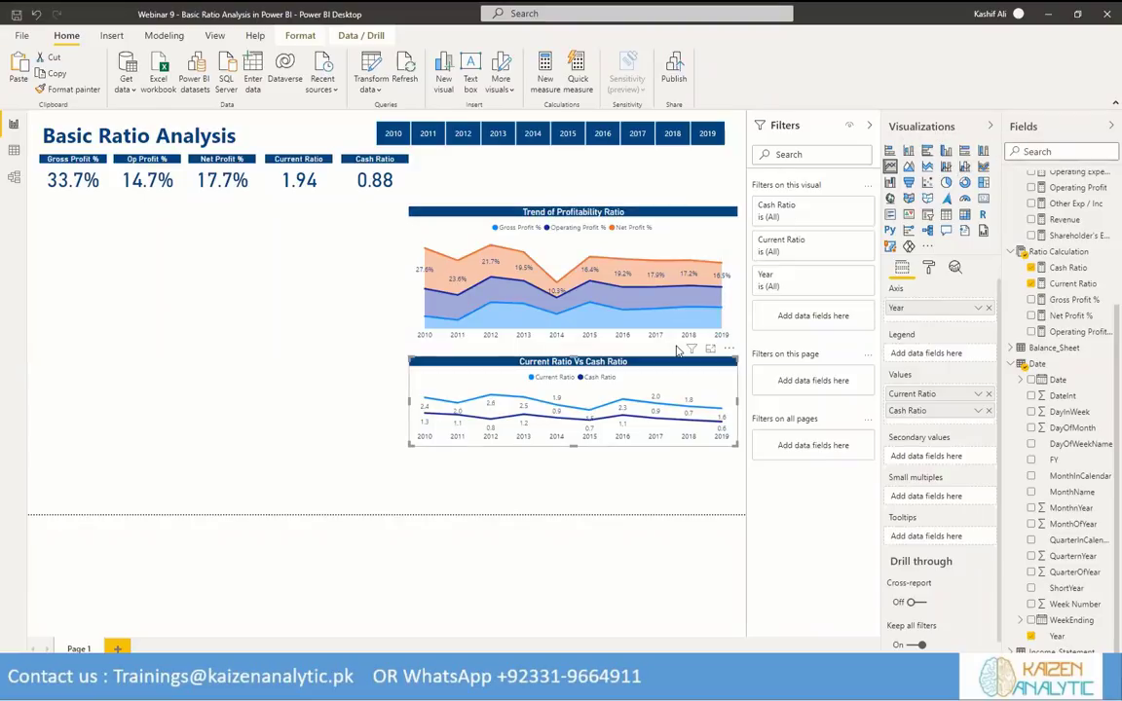
{"action": "left_click_drag", "start_coordinate": [624, 375], "coordinate": [625, 436]}
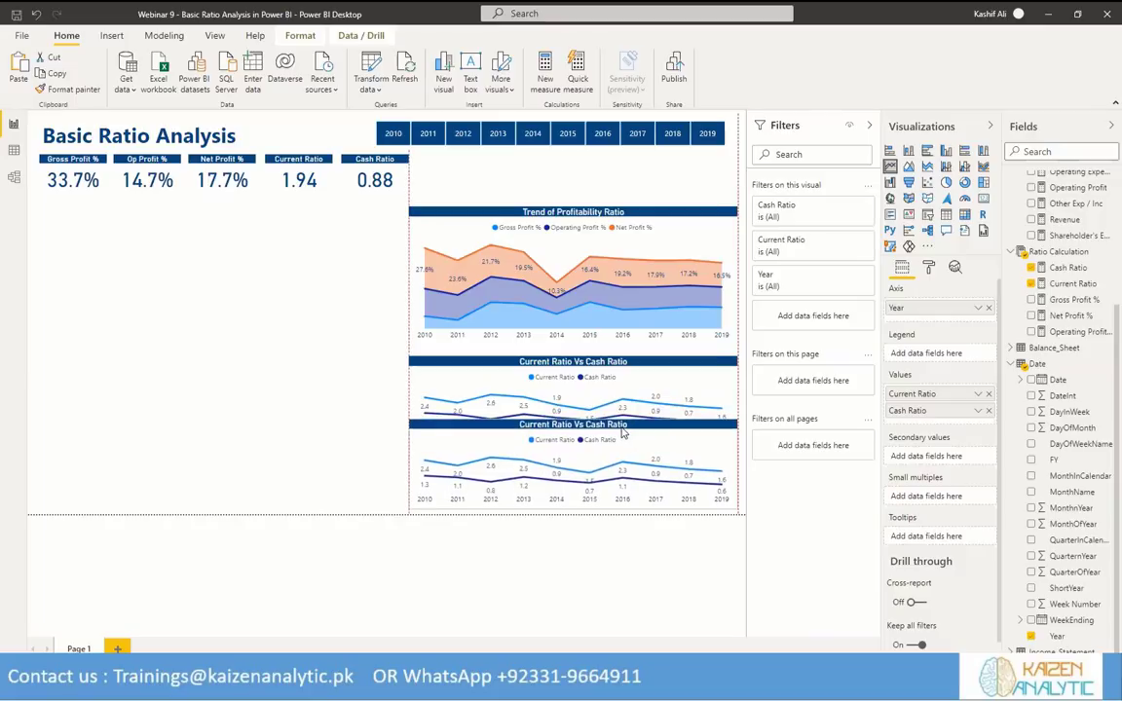
Change the copied Current Ratio Vs Cash Ratio chart to a line and clustered column chart.
{"action": "left_click", "coordinate": [569, 218]}
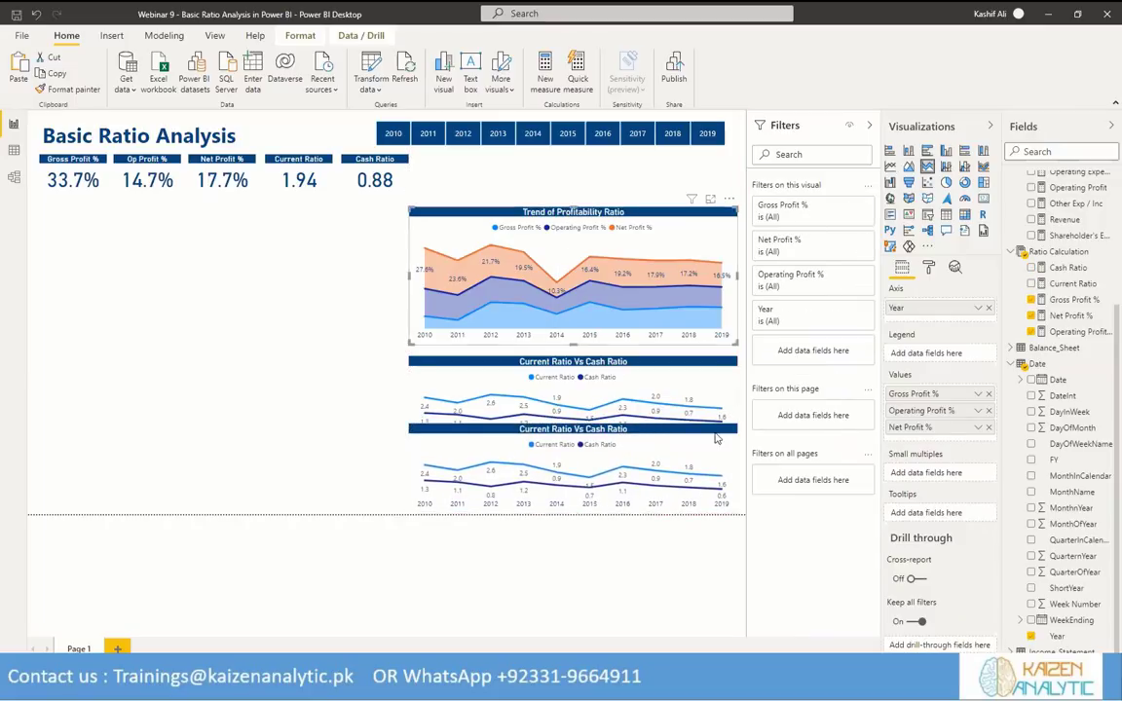
{"action": "left_click", "coordinate": [965, 166]}
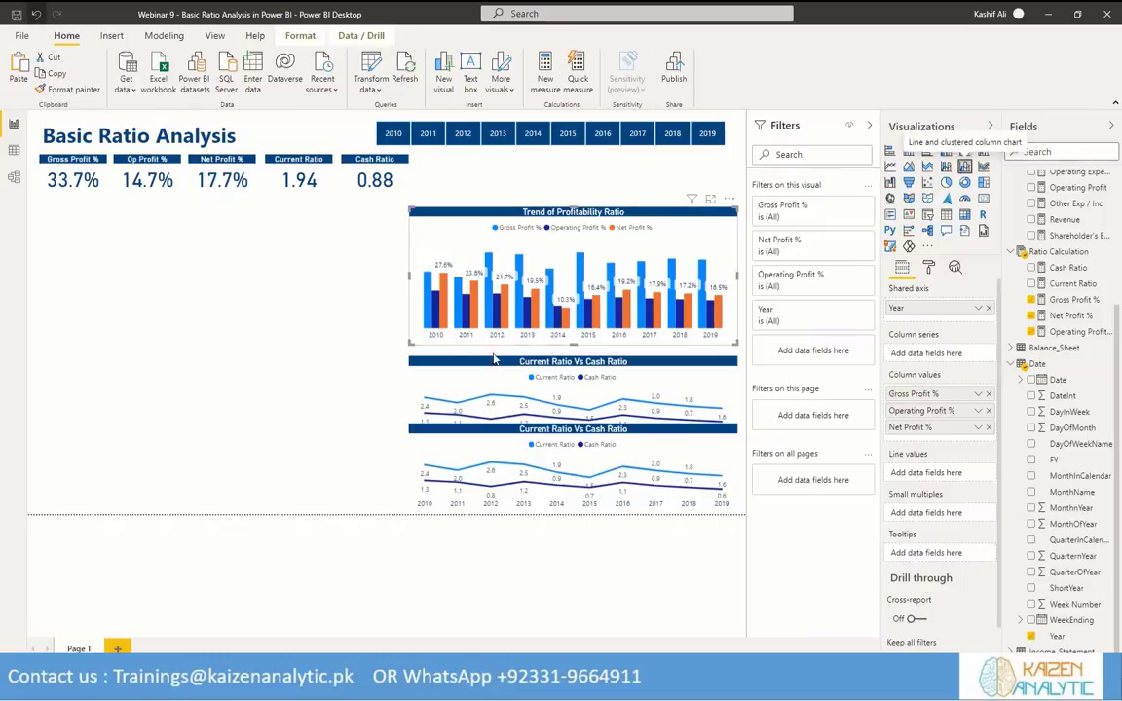
{"action": "left_click", "coordinate": [588, 440]}
{"action": "left_click", "coordinate": [964, 166]}
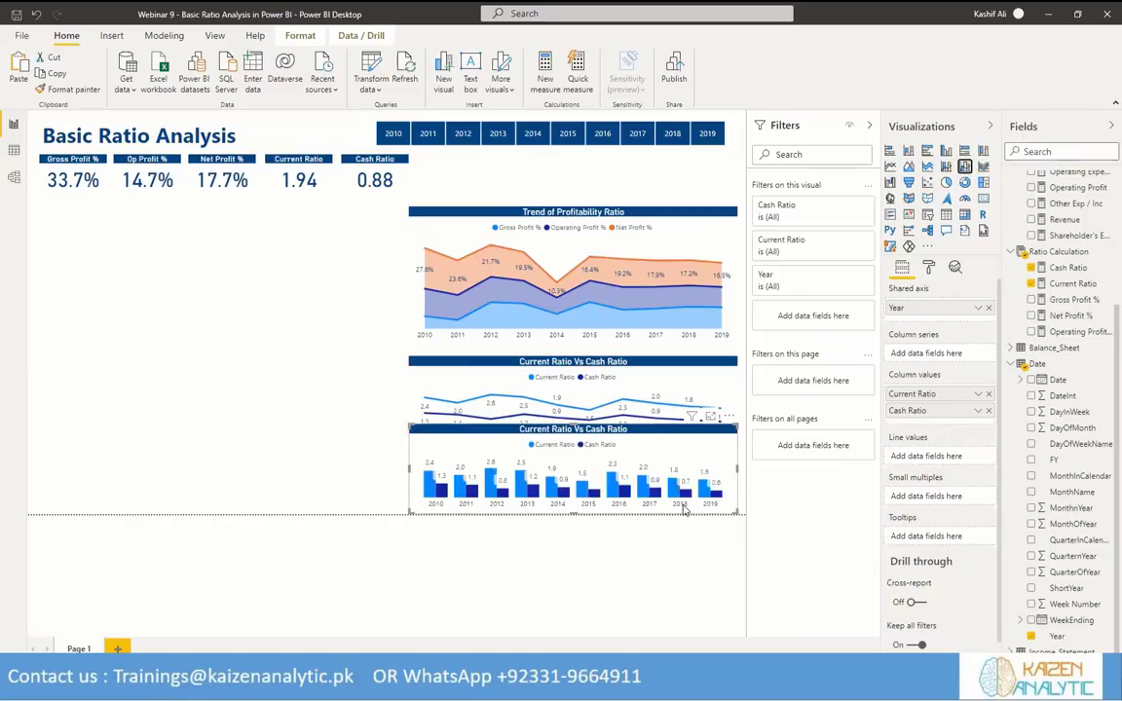
Turn off the X axis of the Current Ratio Vs Cash Ratio line chart and of the profitability area chart.
{"action": "left_click", "coordinate": [570, 373]}
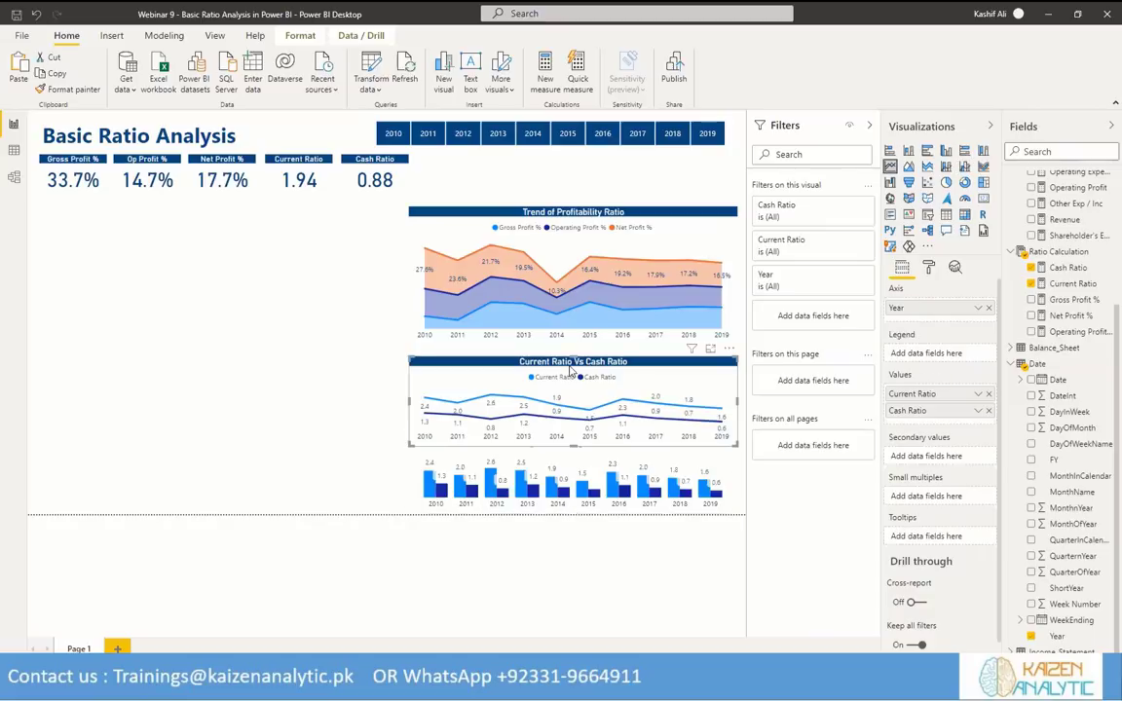
{"action": "left_click", "coordinate": [929, 268]}
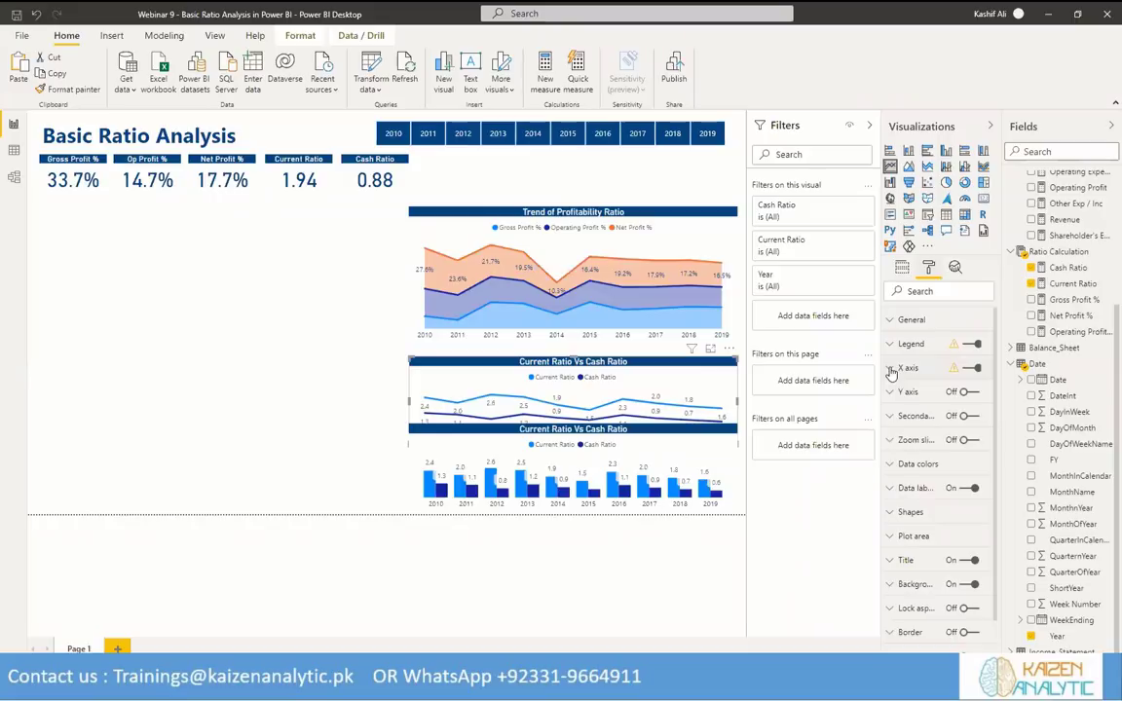
{"action": "left_click", "coordinate": [970, 368]}
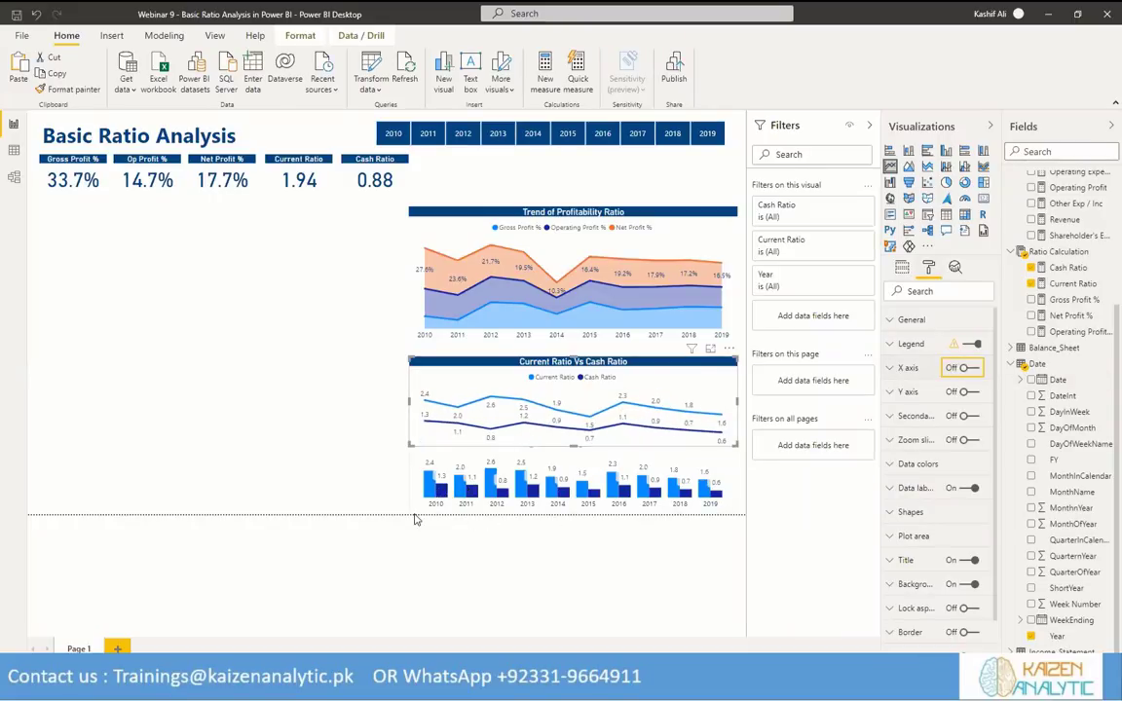
{"action": "left_click", "coordinate": [556, 283]}
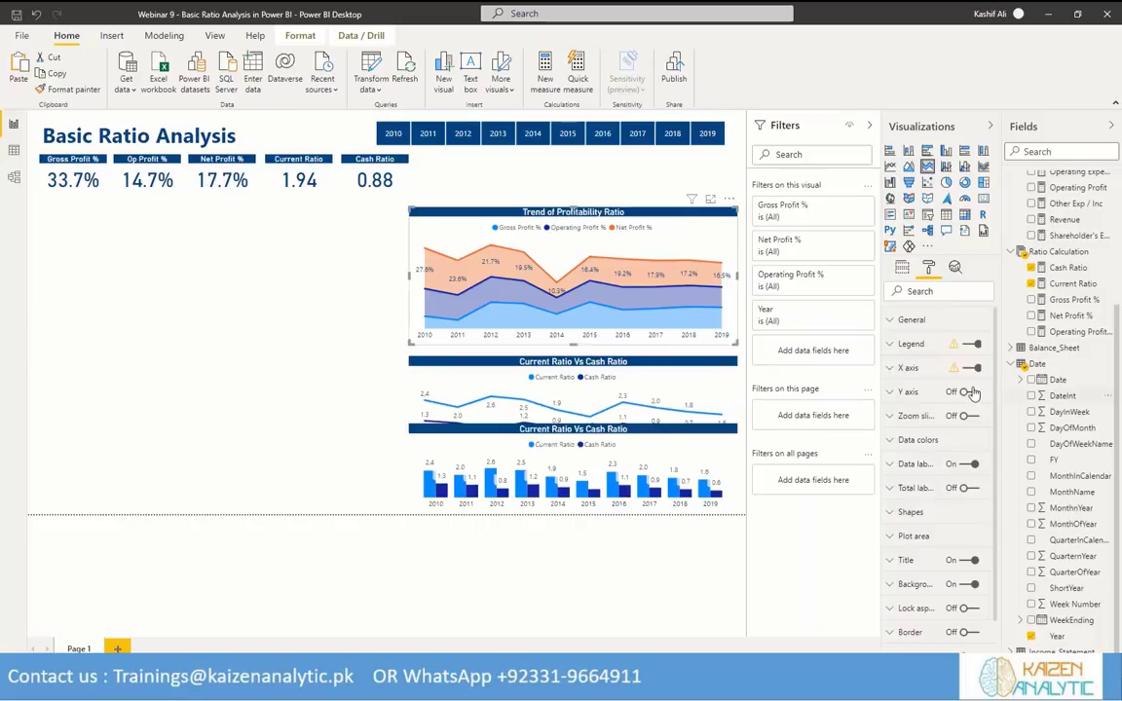
{"action": "left_click", "coordinate": [969, 368]}
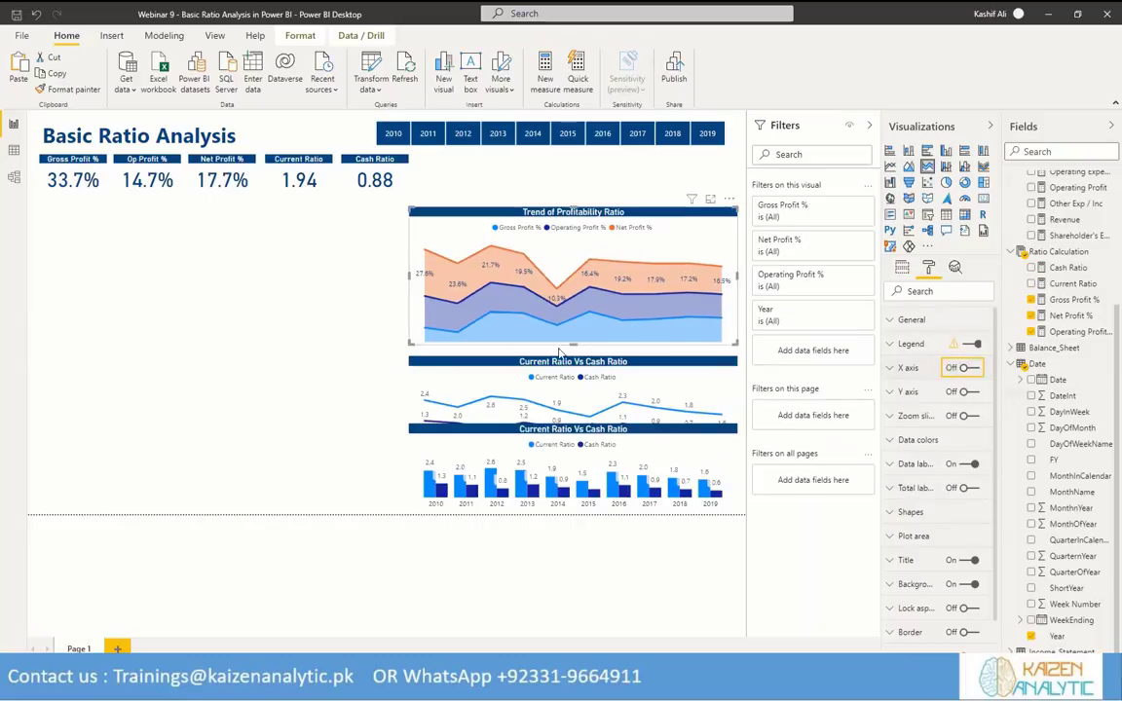
Shorten the profitability area chart and move the Current Ratio Vs Cash Ratio line chart up directly beneath it.
{"action": "left_click_drag", "start_coordinate": [572, 342], "coordinate": [572, 319]}
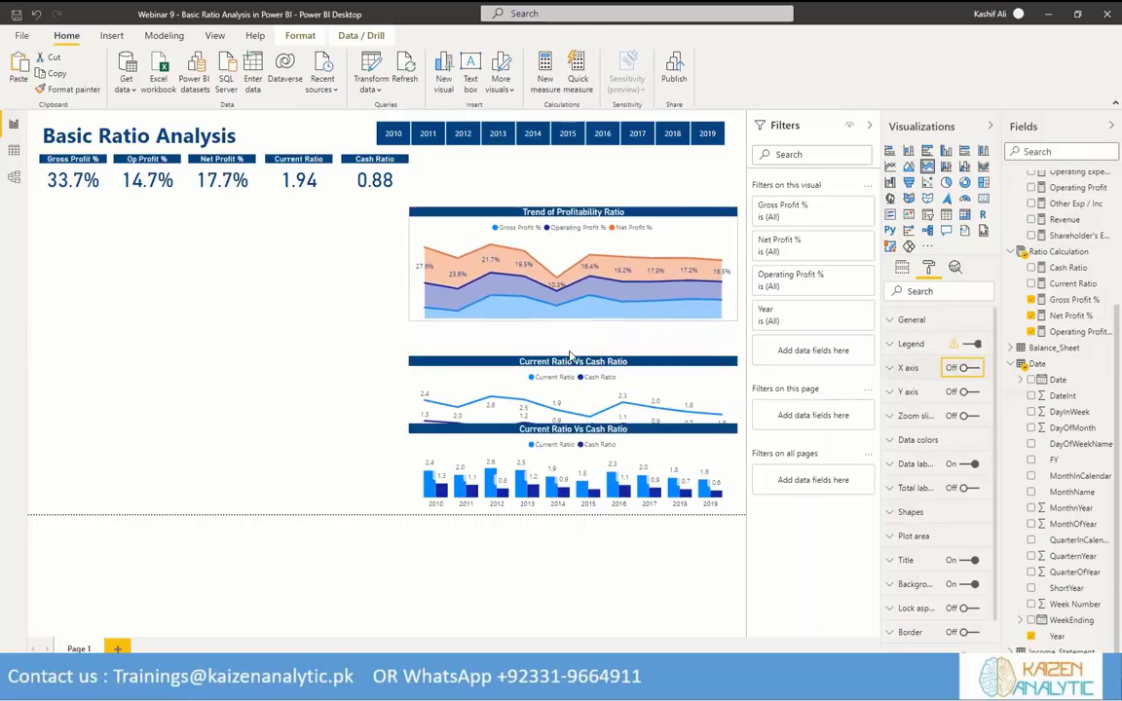
{"action": "left_click", "coordinate": [566, 335]}
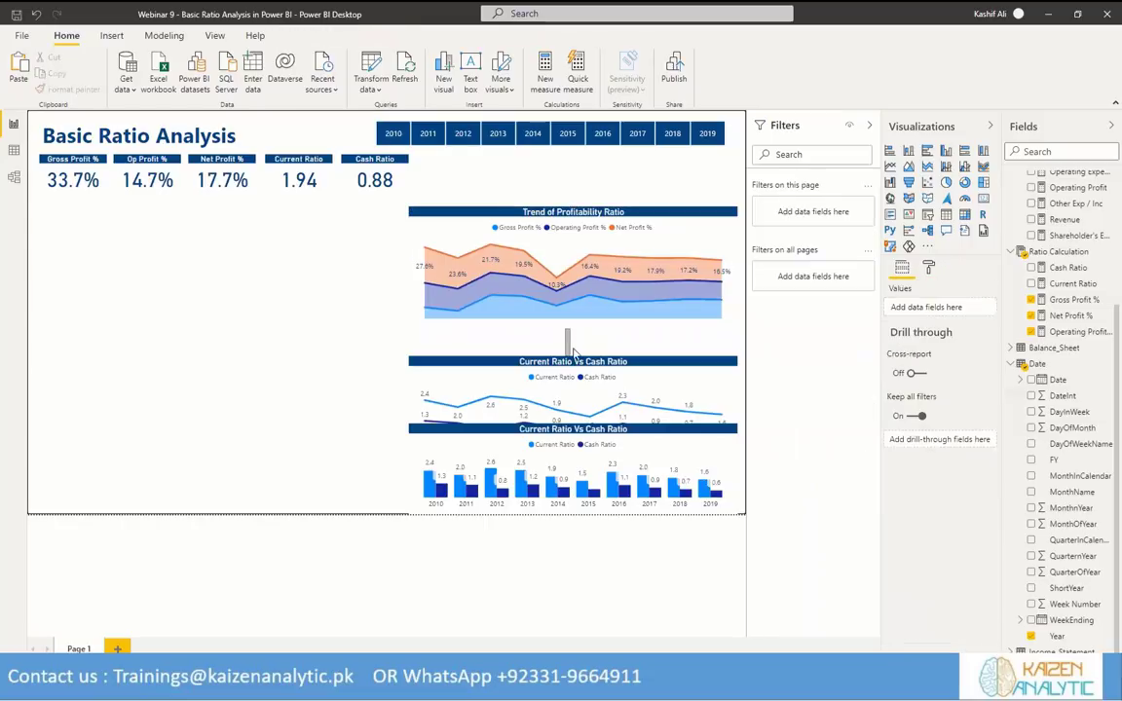
{"action": "left_click", "coordinate": [571, 356]}
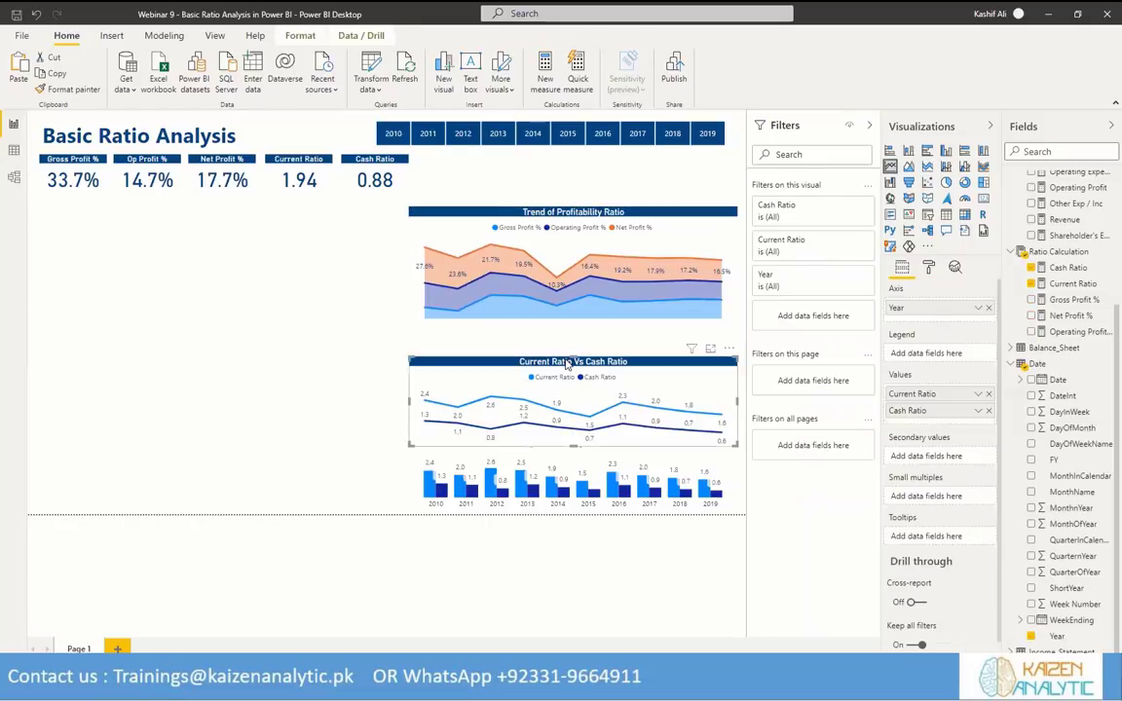
{"action": "left_click_drag", "start_coordinate": [567, 362], "coordinate": [564, 333]}
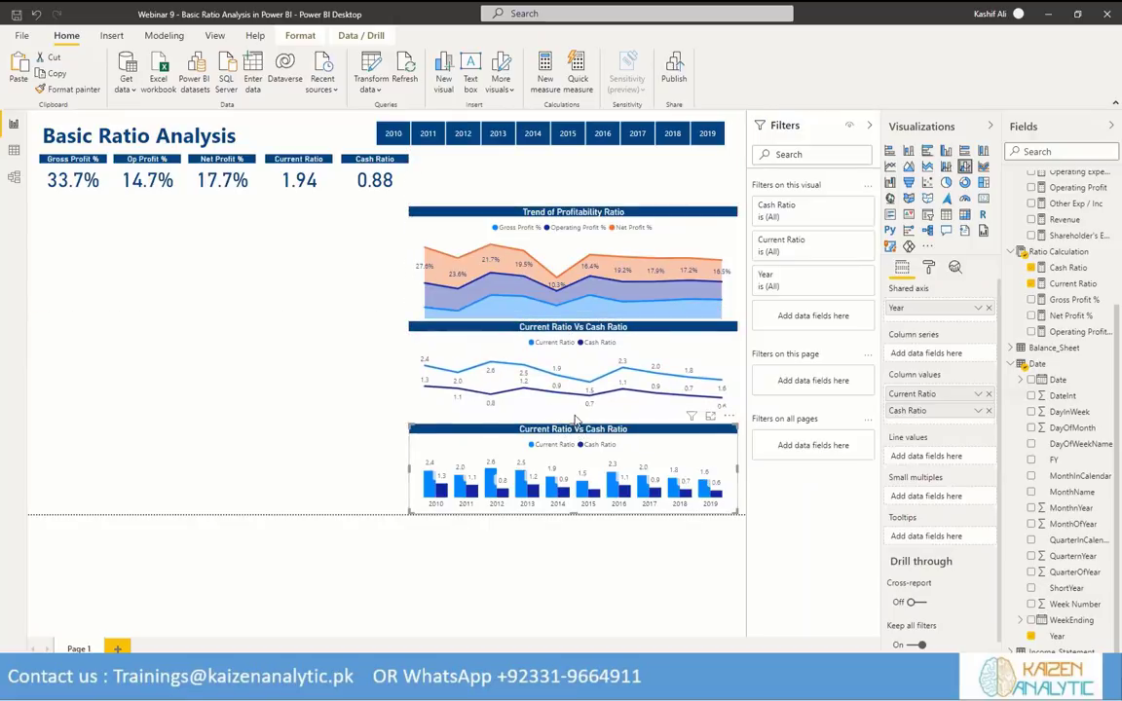
Extend the column chart's upper edge upward to fill the gap below the line chart.
{"action": "left_click", "coordinate": [574, 414]}
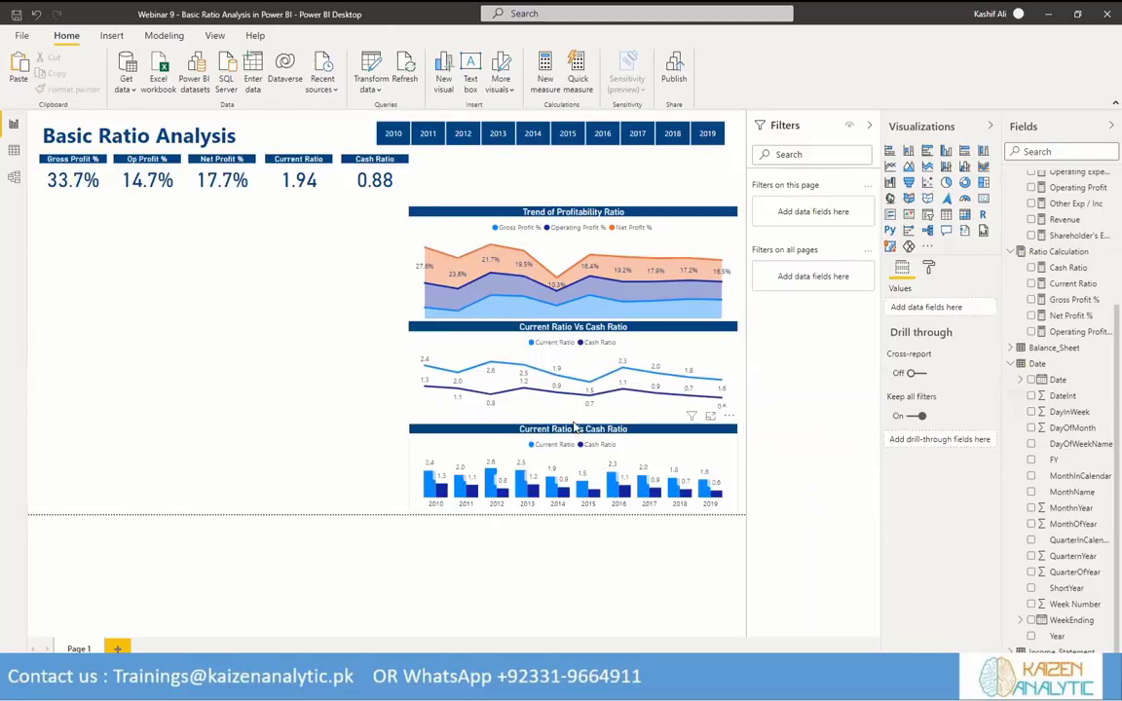
{"action": "left_click", "coordinate": [573, 419]}
{"action": "left_click_drag", "start_coordinate": [573, 417], "coordinate": [575, 419]}
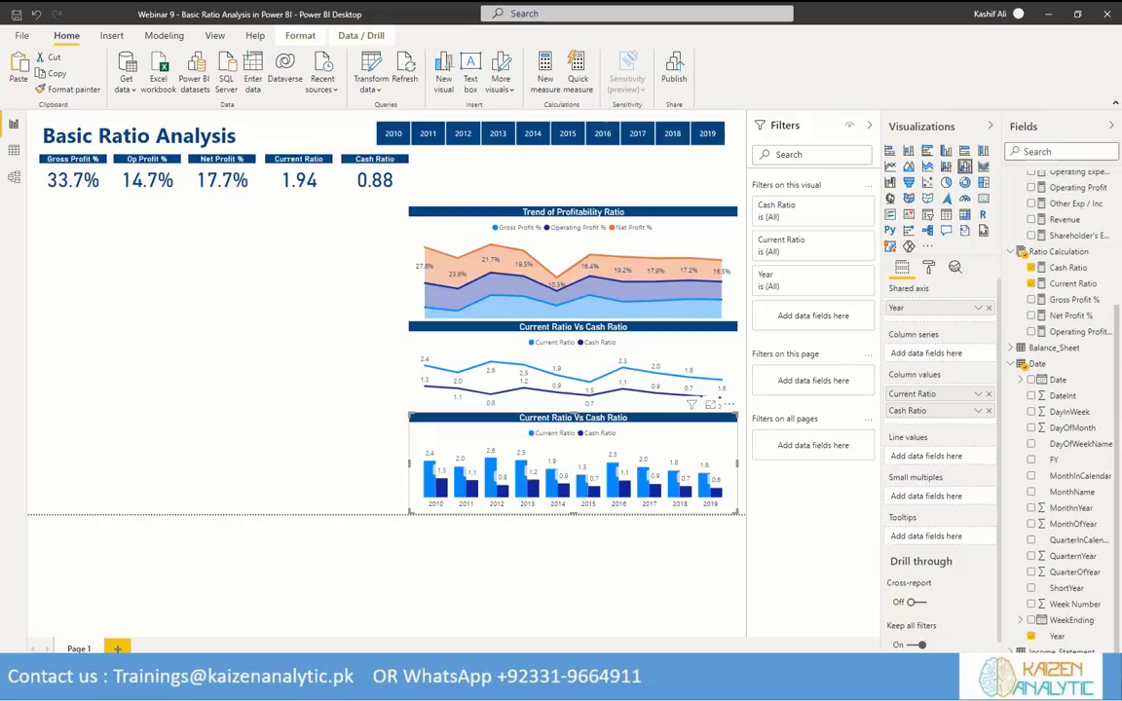
Create a measure in the Ratio Calculation table with the formula Debt to Equity Ratio = DIVIDE((), [Shareholder's Equity]).
{"action": "left_click", "coordinate": [1106, 252]}
{"action": "key", "text": "Escape"}
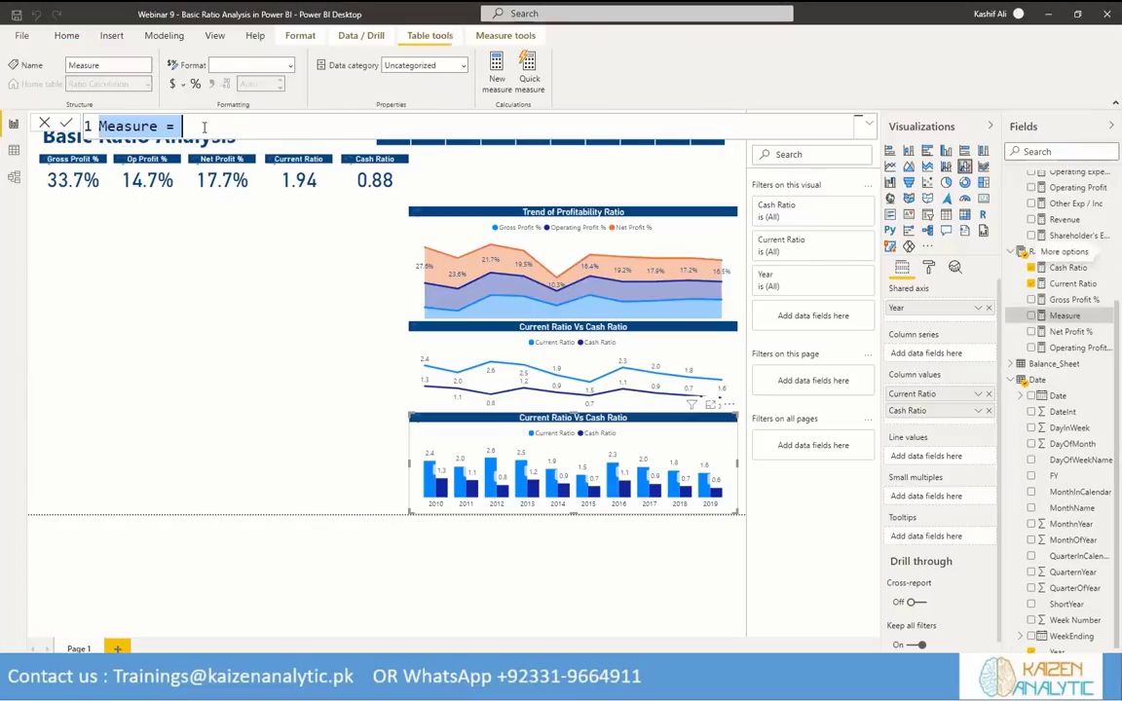
{"action": "type", "text": "Debt to Equi"}
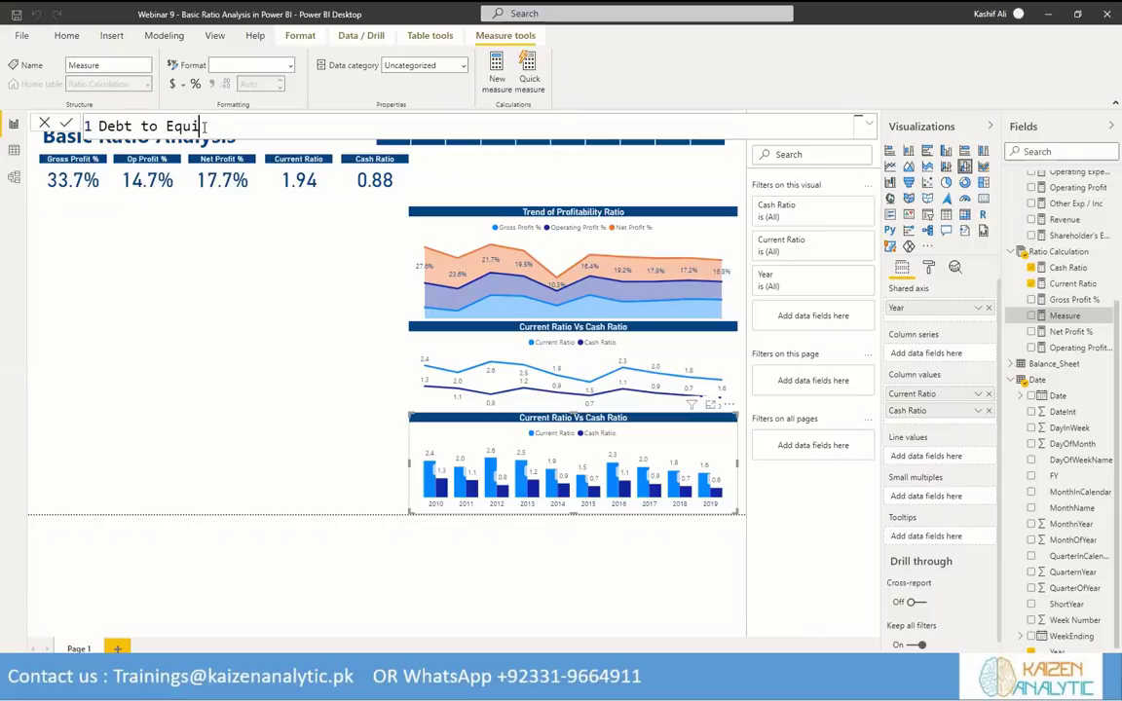
{"action": "type", "text": "ty Ratio = DIVIDE("}
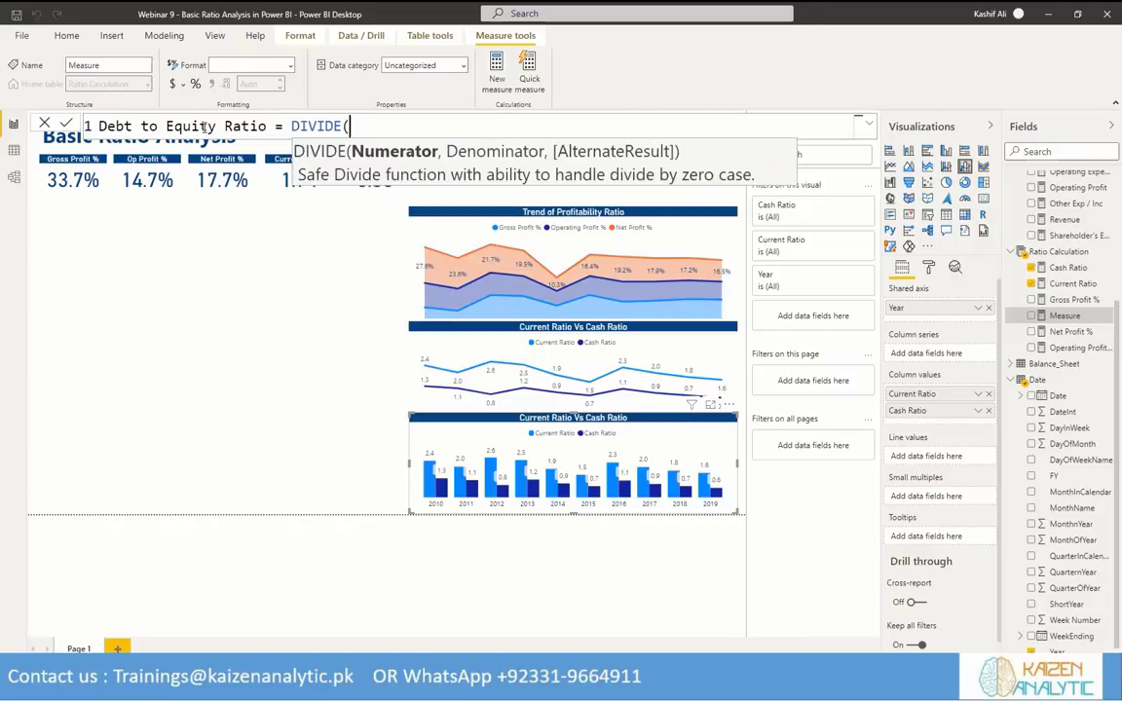
{"action": "type", "text": "()"}
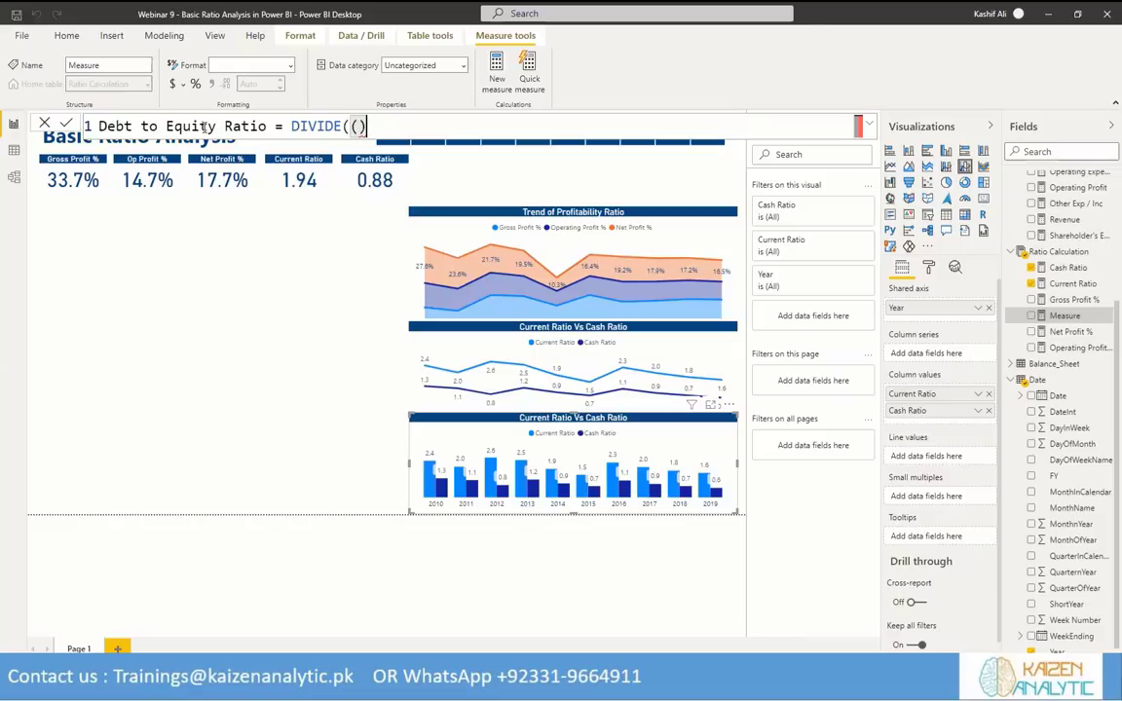
{"action": "type", "text": ", Sha"}
{"action": "key", "text": "Tab"}
{"action": "type", "text": ")"}
Complete the Debt to Equity Ratio measure with [Current liabilities]+[Non-current liabilities] as the numerator of its DIVIDE formula.
{"action": "left_click", "coordinate": [350, 126]}
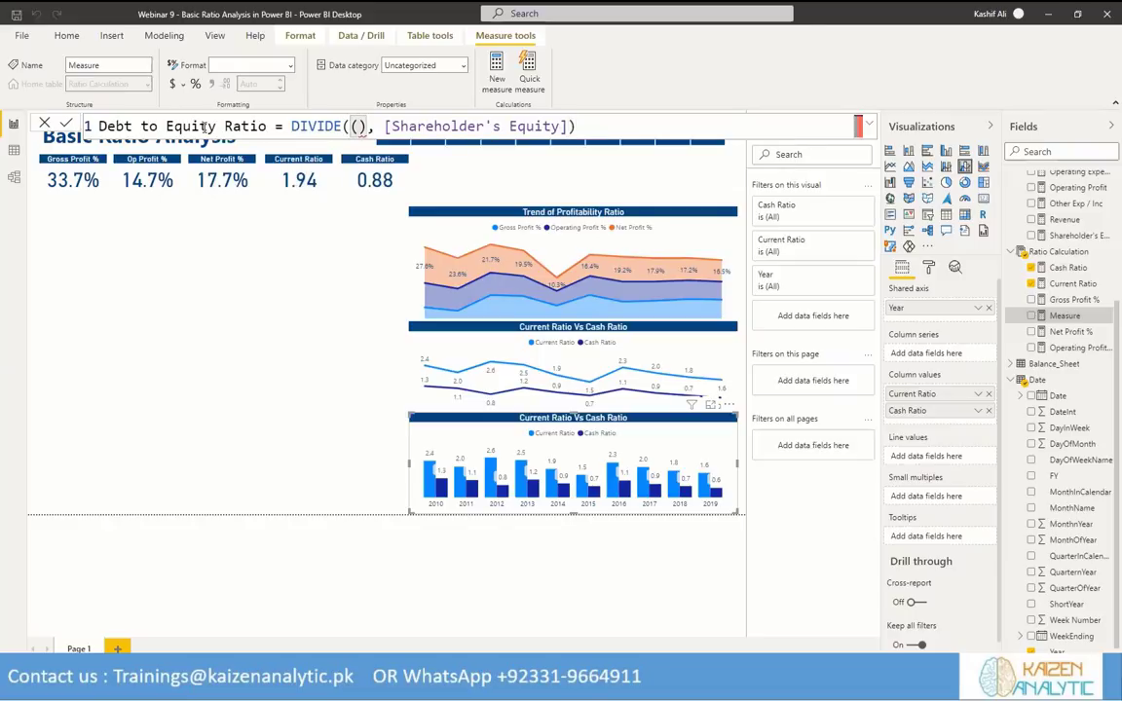
{"action": "type", "text": "Curre"}
{"action": "key", "text": "Down"}
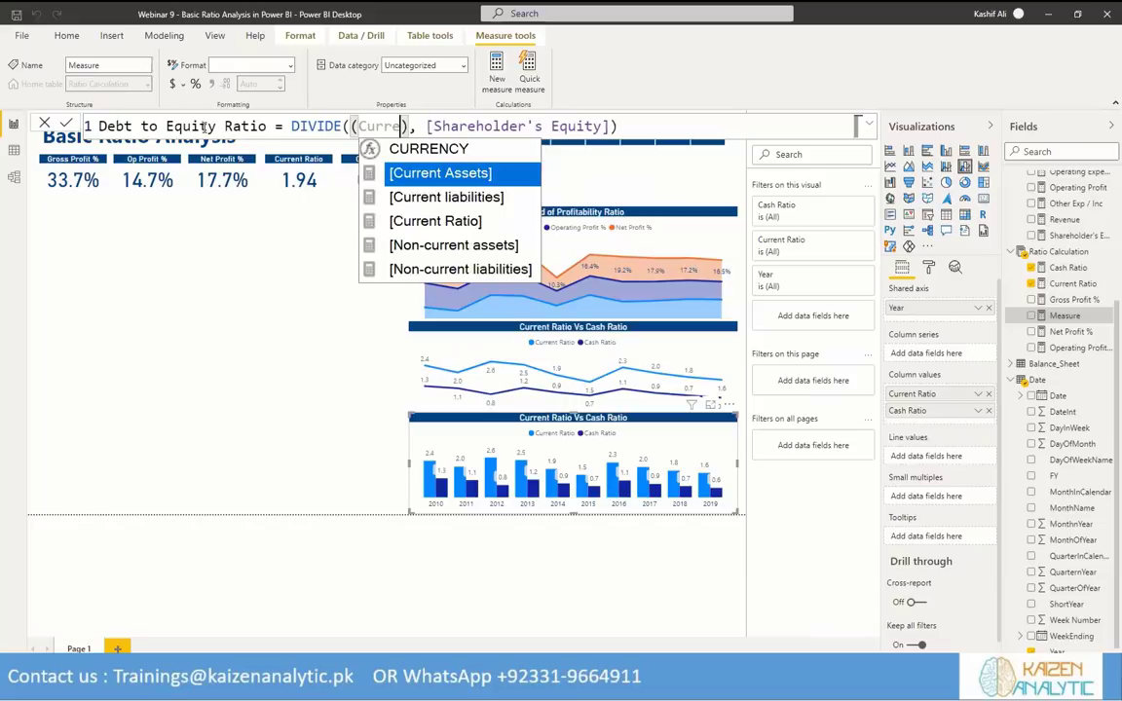
{"action": "key", "text": "Down"}
{"action": "key", "text": "Tab"}
{"action": "type", "text": "+"}
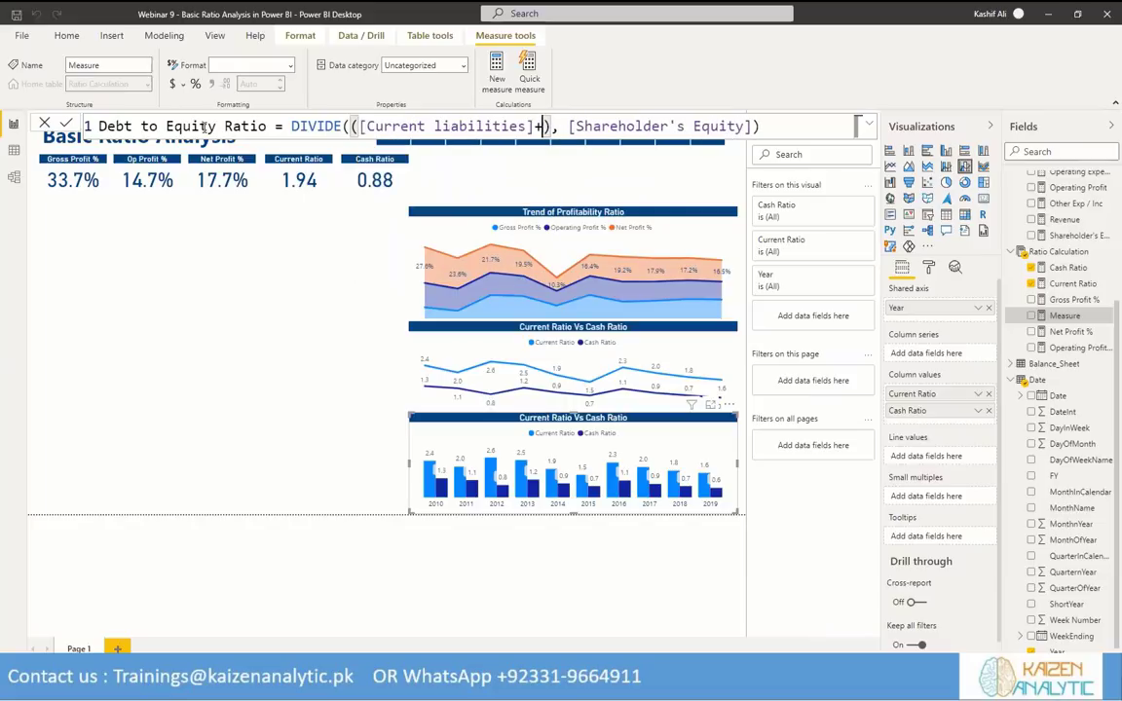
{"action": "type", "text": "Non"}
{"action": "key", "text": "Down"}
{"action": "key", "text": "Tab"}
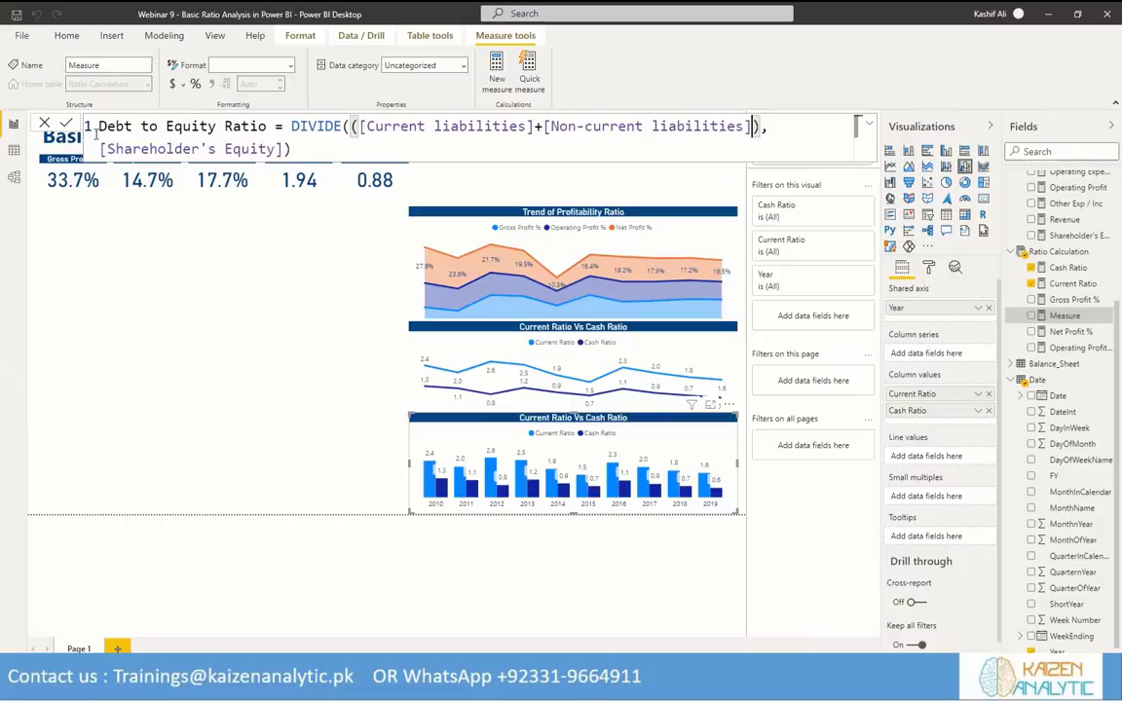
{"action": "left_click", "coordinate": [208, 400]}
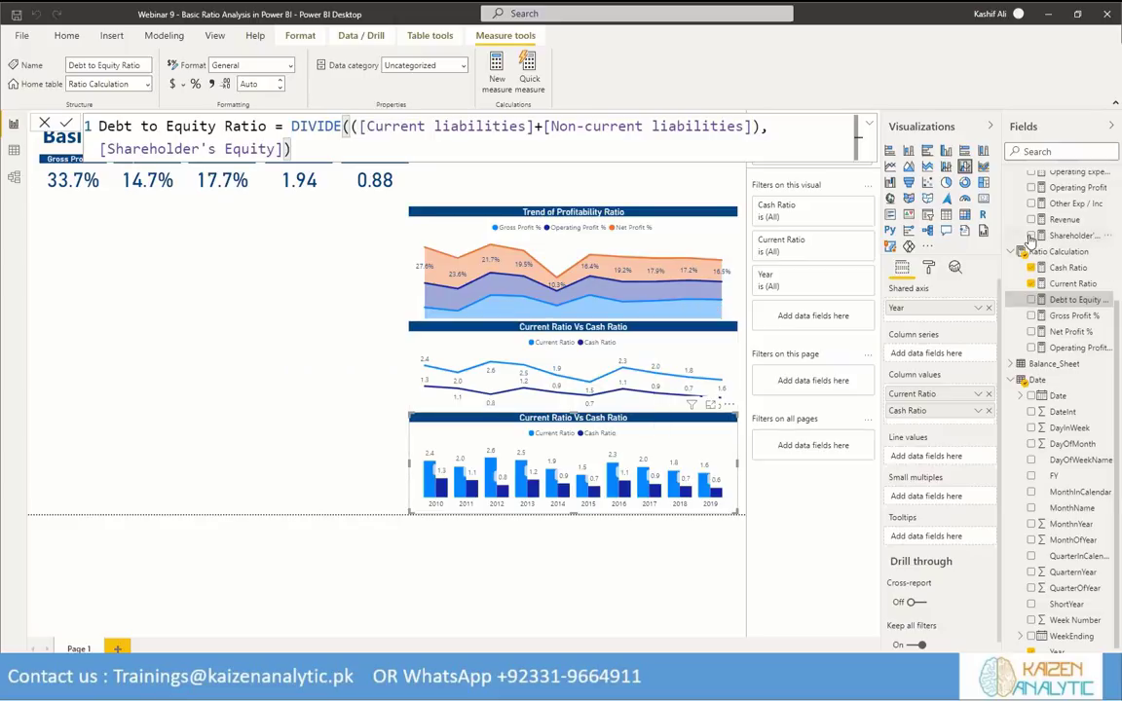
Replace the column chart's Current Ratio and Cash Ratio with Shareholder's Equity as column values and Debt to Equity Ratio as line values.
{"action": "left_click", "coordinate": [989, 394]}
{"action": "left_click", "coordinate": [1031, 267]}
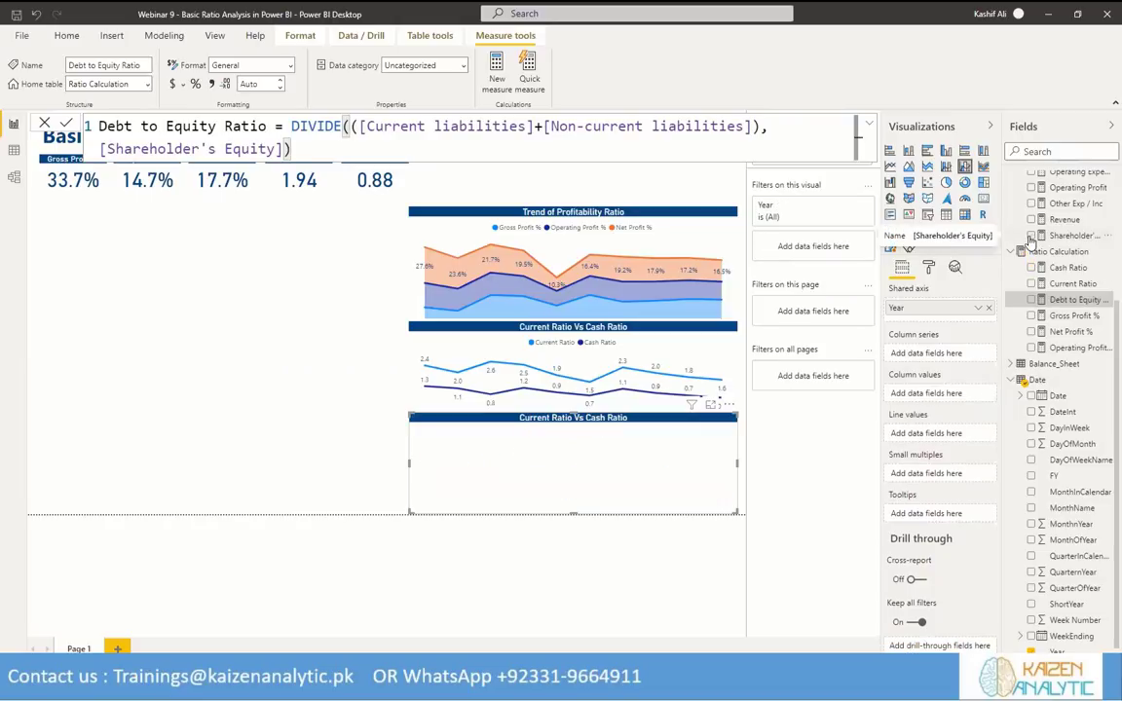
{"action": "left_click", "coordinate": [1031, 236]}
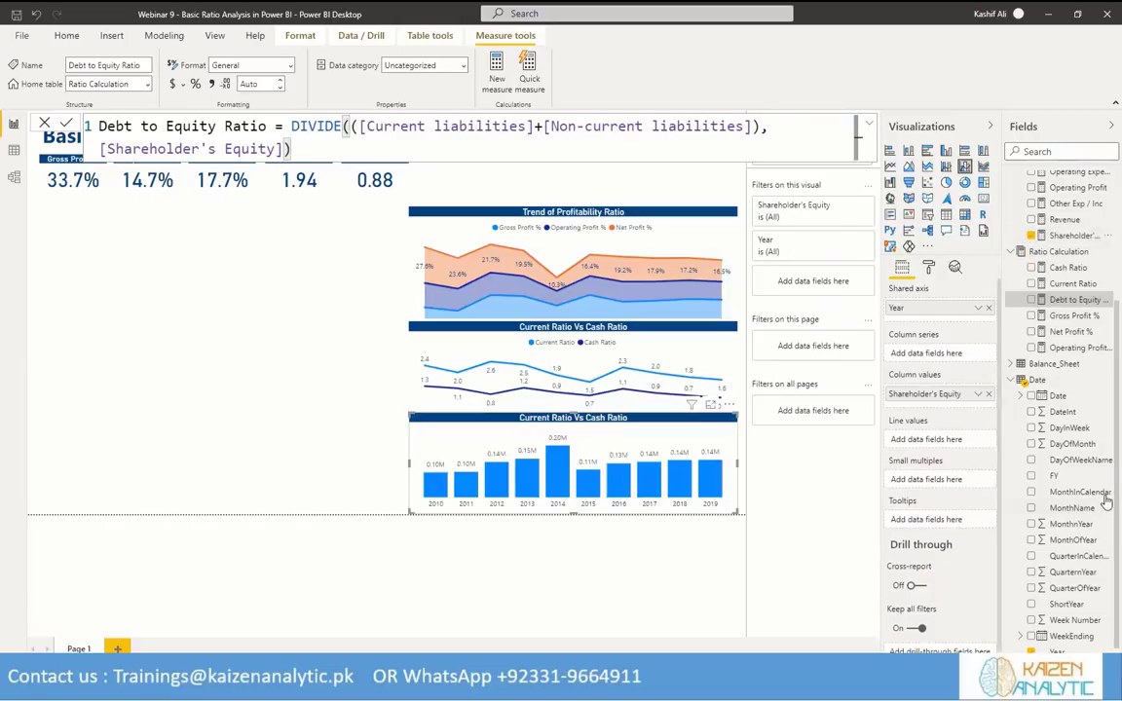
{"action": "left_click_drag", "start_coordinate": [1071, 299], "coordinate": [925, 440]}
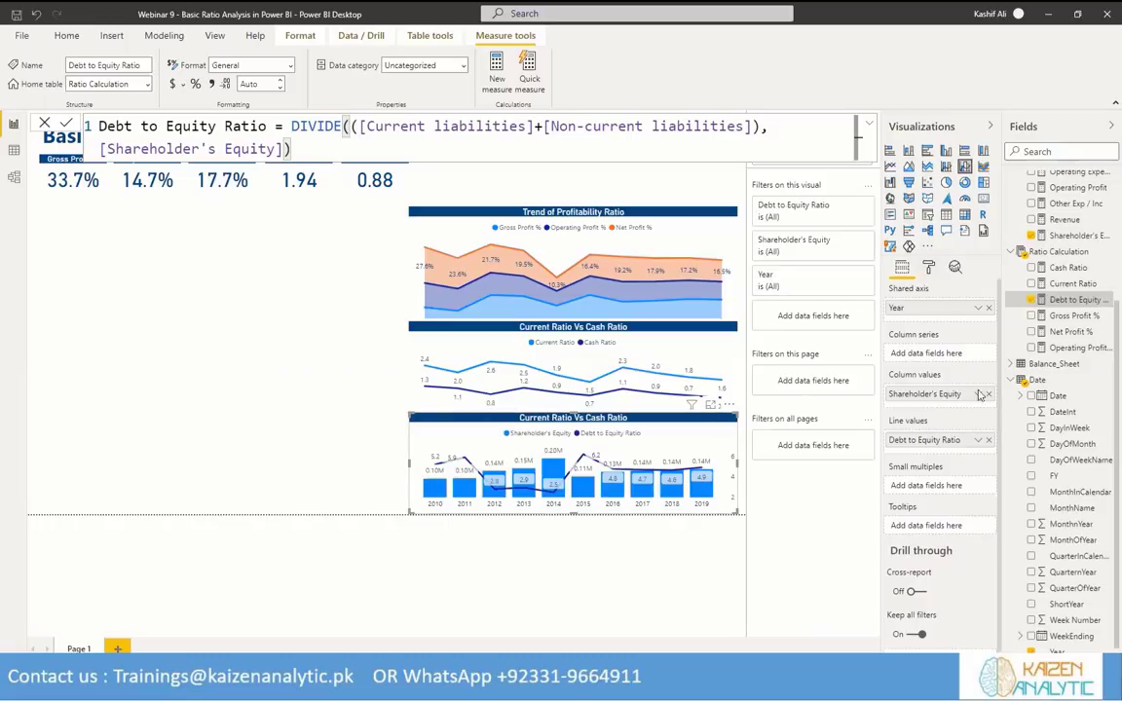
Try the combo chart with its X axis turned off and with its Y axis turned on.
{"action": "left_click", "coordinate": [928, 267]}
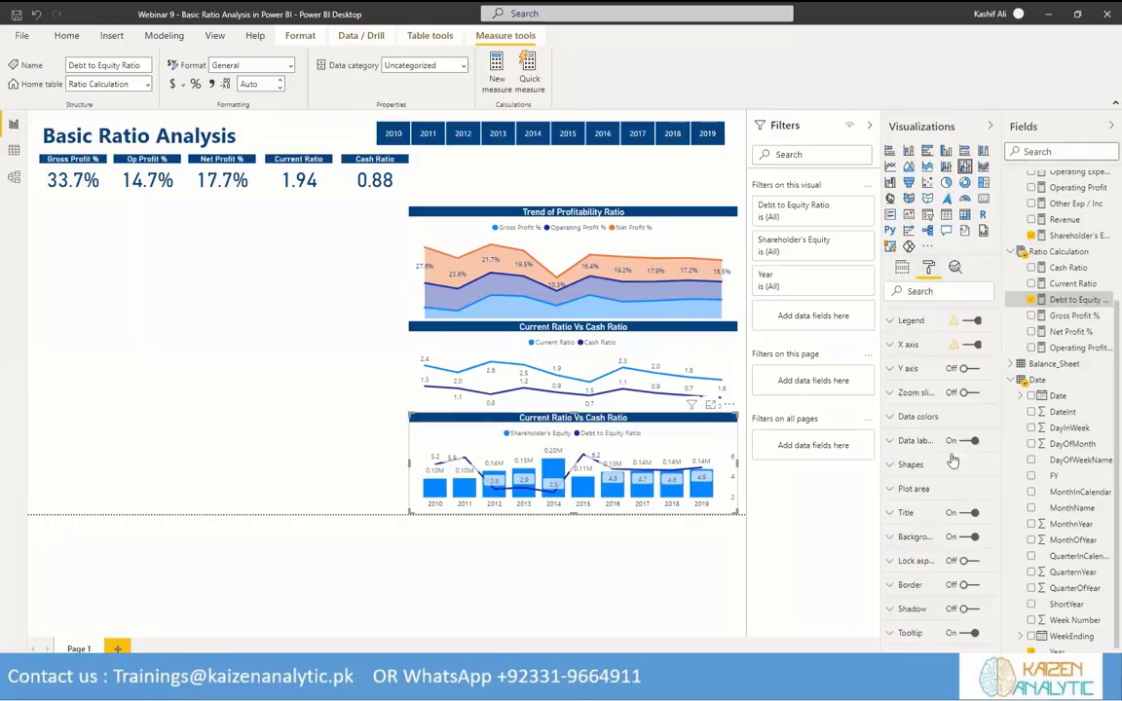
{"action": "left_click", "coordinate": [971, 368]}
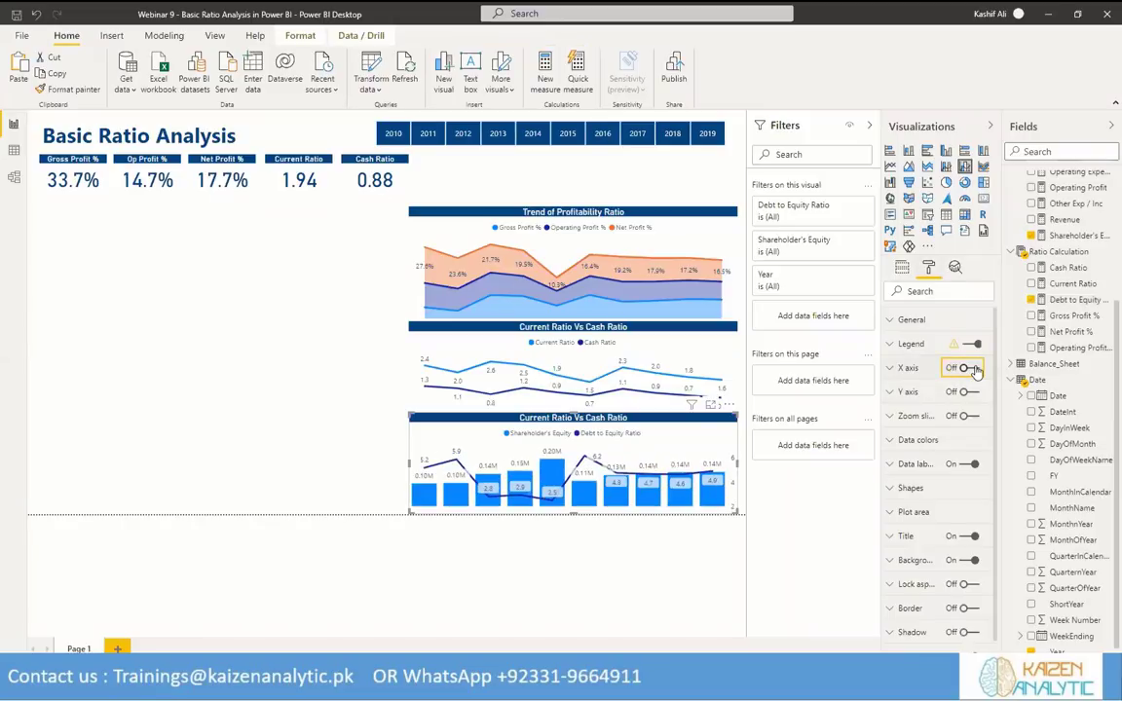
{"action": "left_click", "coordinate": [972, 368]}
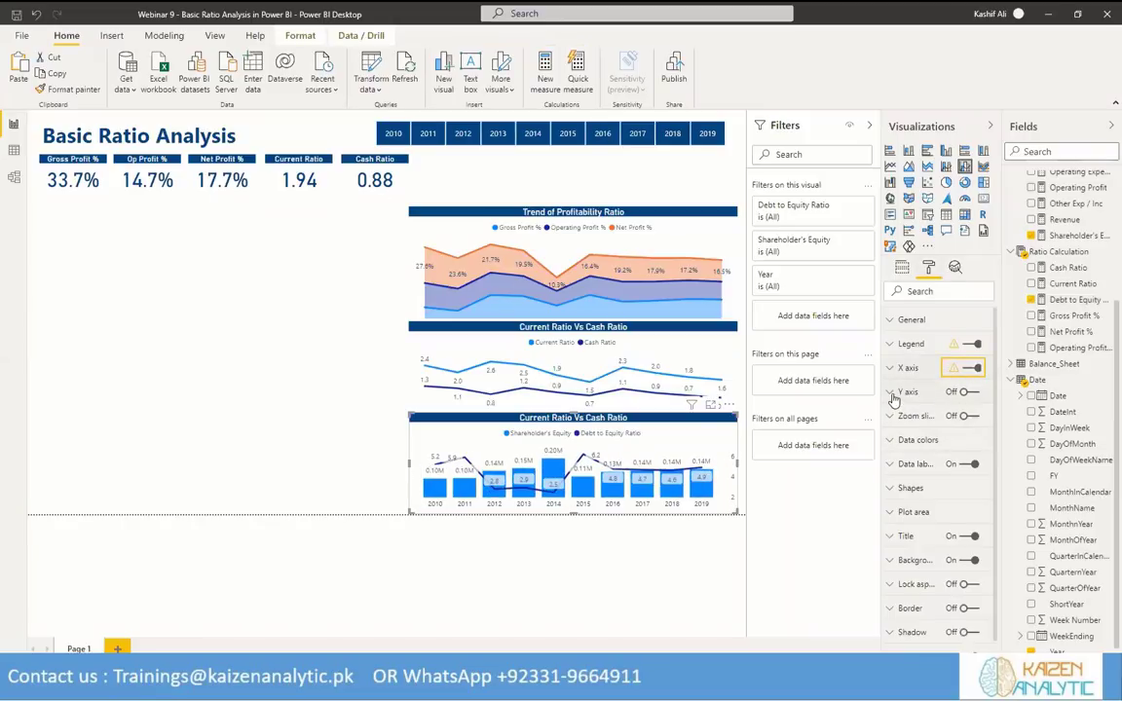
{"action": "left_click", "coordinate": [892, 392]}
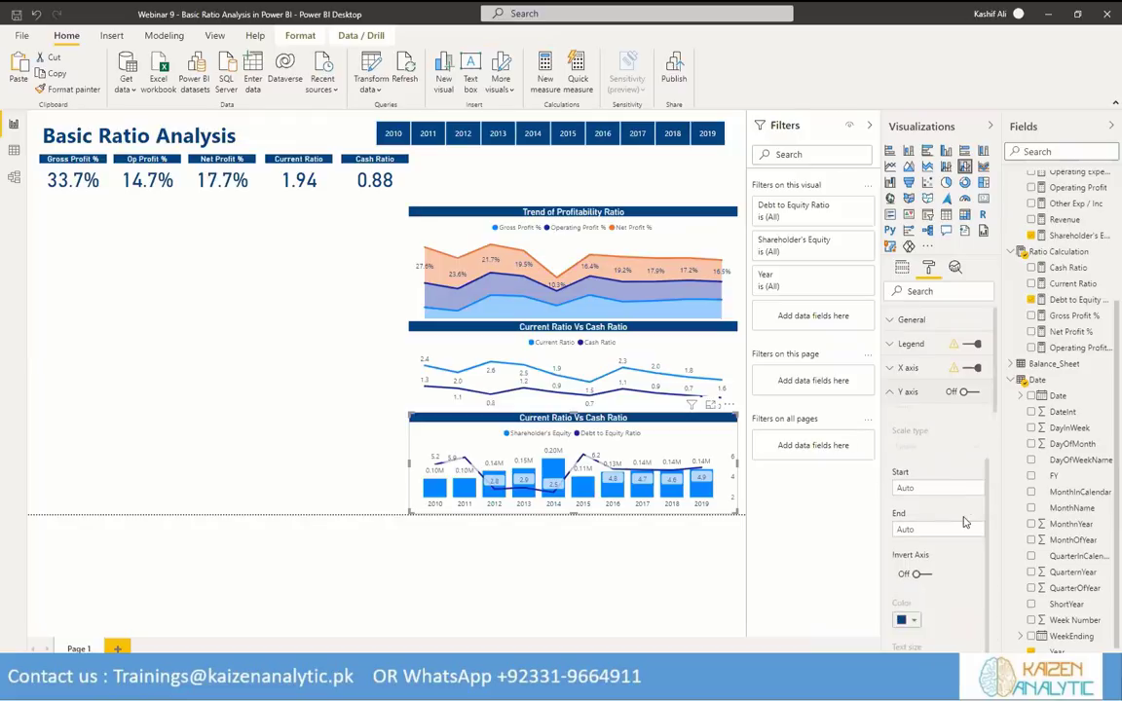
{"action": "scroll", "coordinate": [964, 516], "scroll_direction": "down", "scroll_amount": 5}
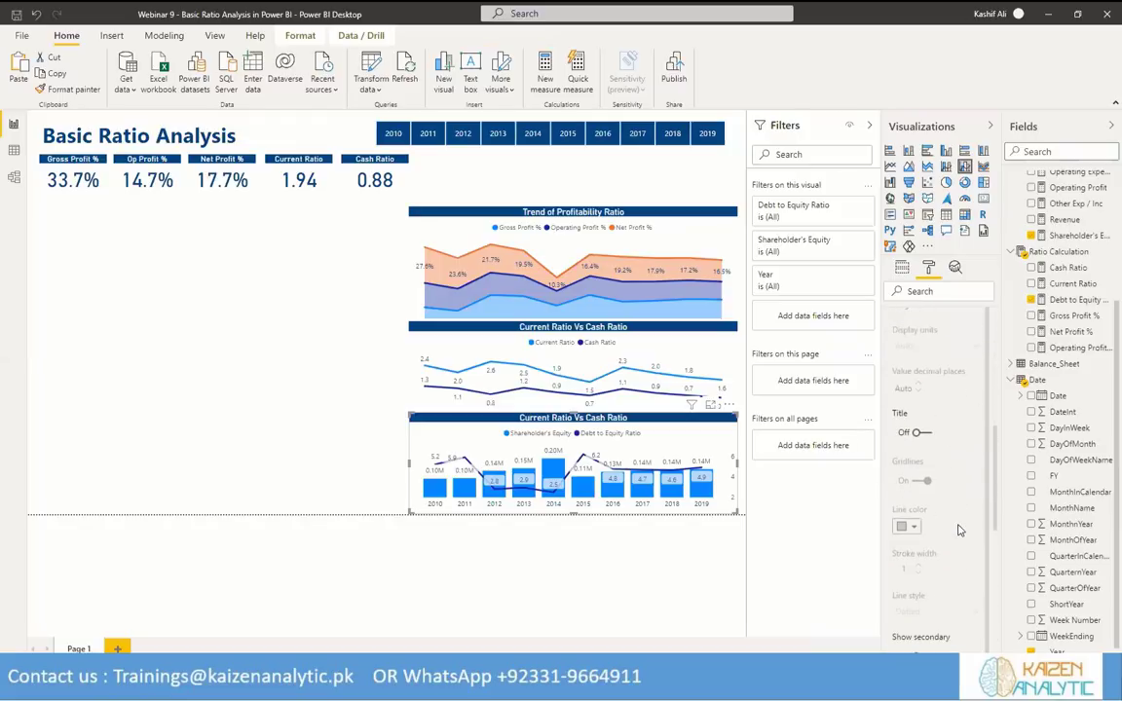
{"action": "scroll", "coordinate": [959, 528], "scroll_direction": "up", "scroll_amount": 1}
{"action": "left_click_drag", "start_coordinate": [995, 471], "coordinate": [988, 398]}
{"action": "scroll", "coordinate": [989, 398], "scroll_direction": "up", "scroll_amount": 3}
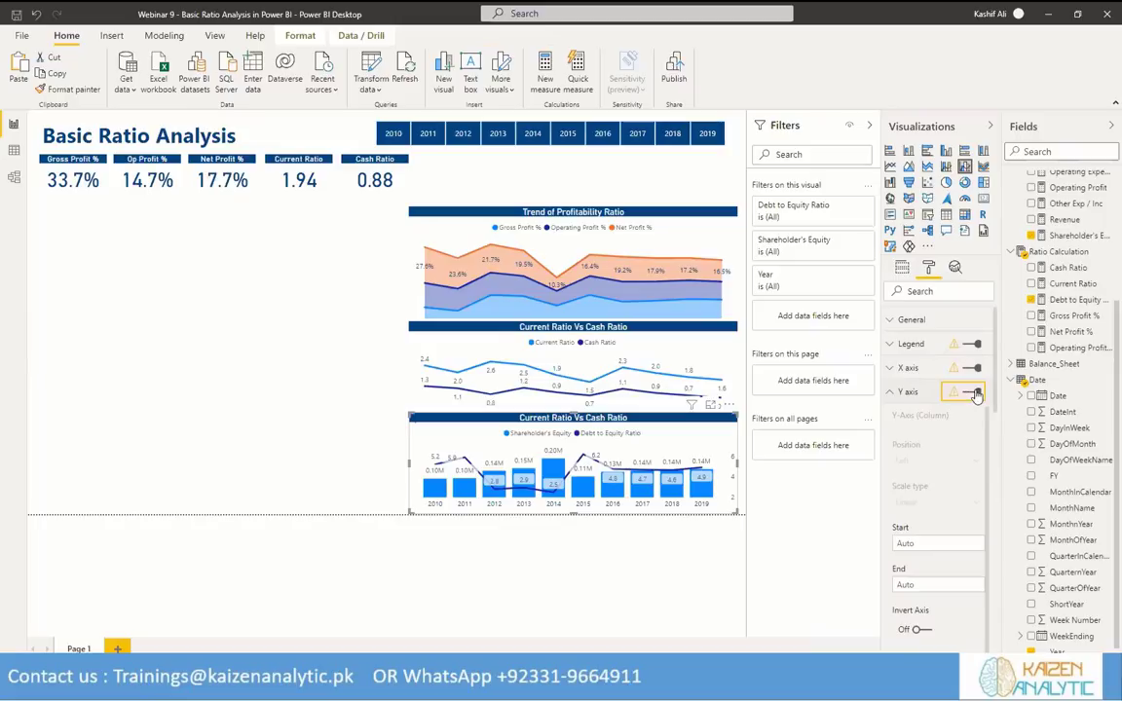
{"action": "left_click", "coordinate": [974, 393]}
{"action": "mouse_move", "coordinate": [995, 390]}
{"action": "left_mouse_down"}
{"action": "mouse_move", "coordinate": [998, 579]}
{"action": "mouse_move", "coordinate": [1003, 383]}
{"action": "left_mouse_up"}
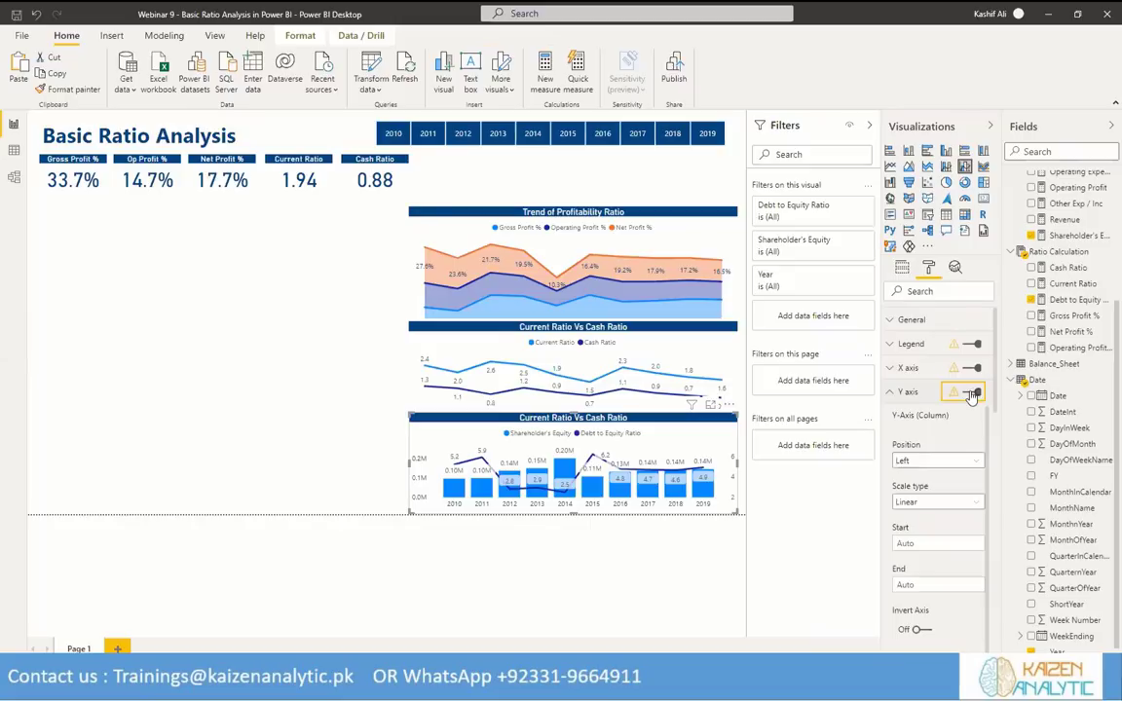
{"action": "left_click", "coordinate": [971, 392]}
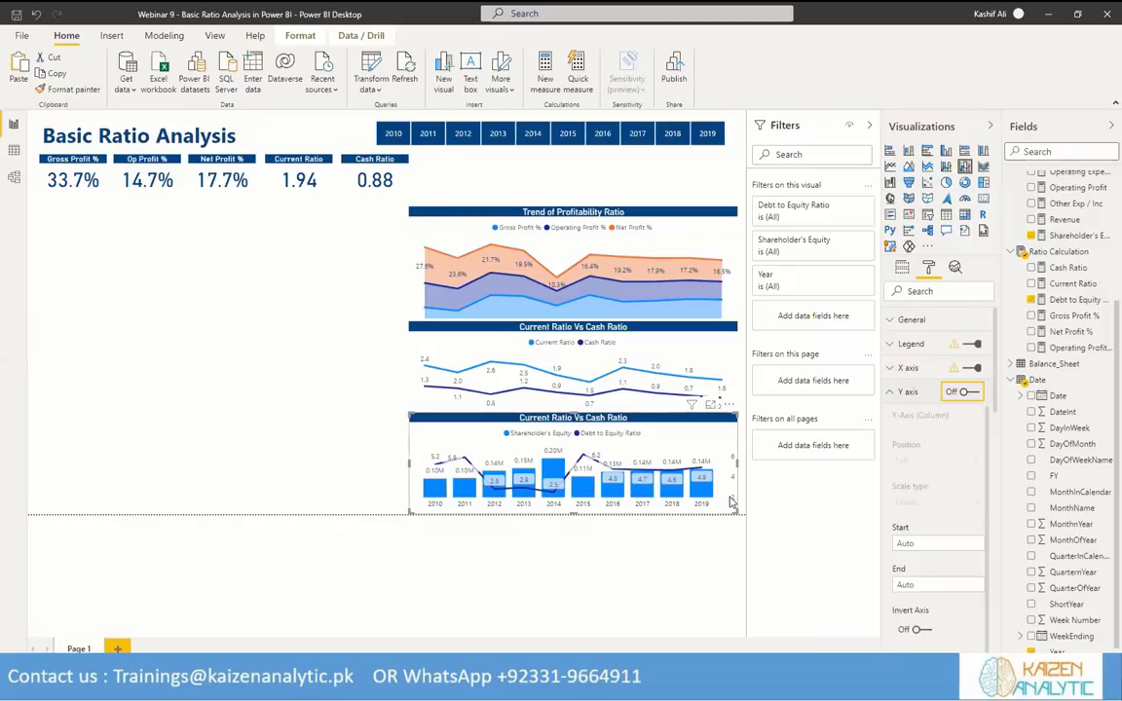
Widen the combo chart slightly to the page's right edge.
{"action": "left_click_drag", "start_coordinate": [742, 471], "coordinate": [744, 472]}
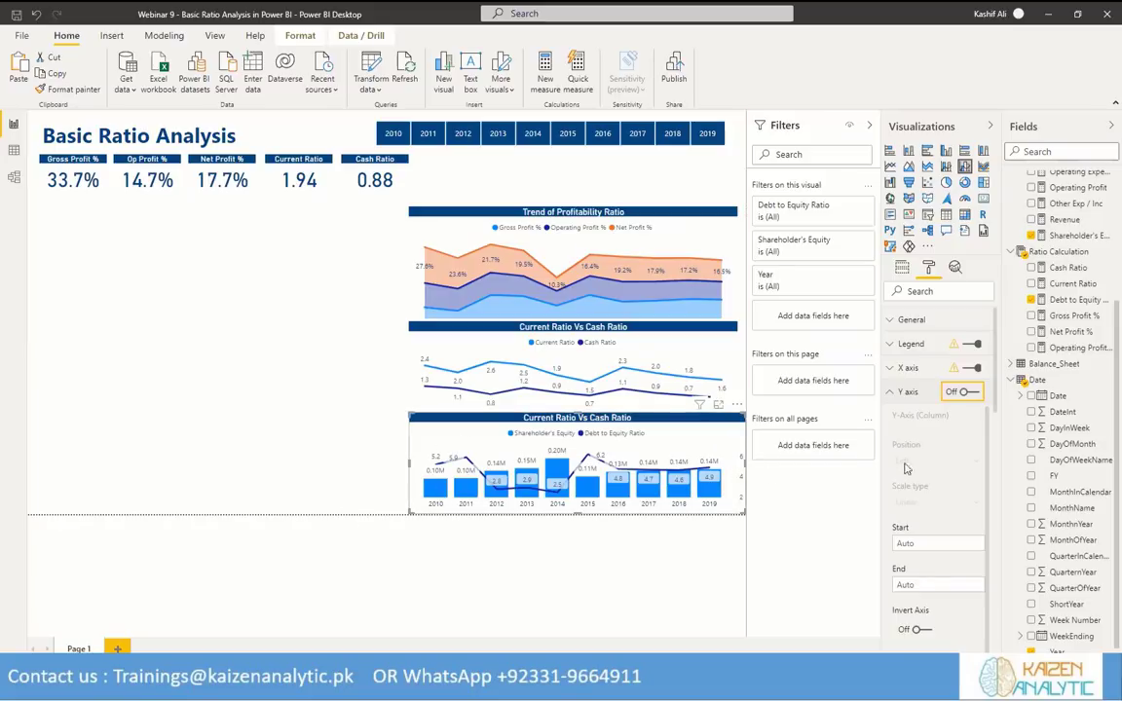
Try the combo chart without its secondary Y axis, and undo that change.
{"action": "scroll", "coordinate": [942, 538], "scroll_direction": "down", "scroll_amount": 1}
{"action": "scroll", "coordinate": [942, 546], "scroll_direction": "down", "scroll_amount": 5}
{"action": "scroll", "coordinate": [962, 509], "scroll_direction": "down", "scroll_amount": 4}
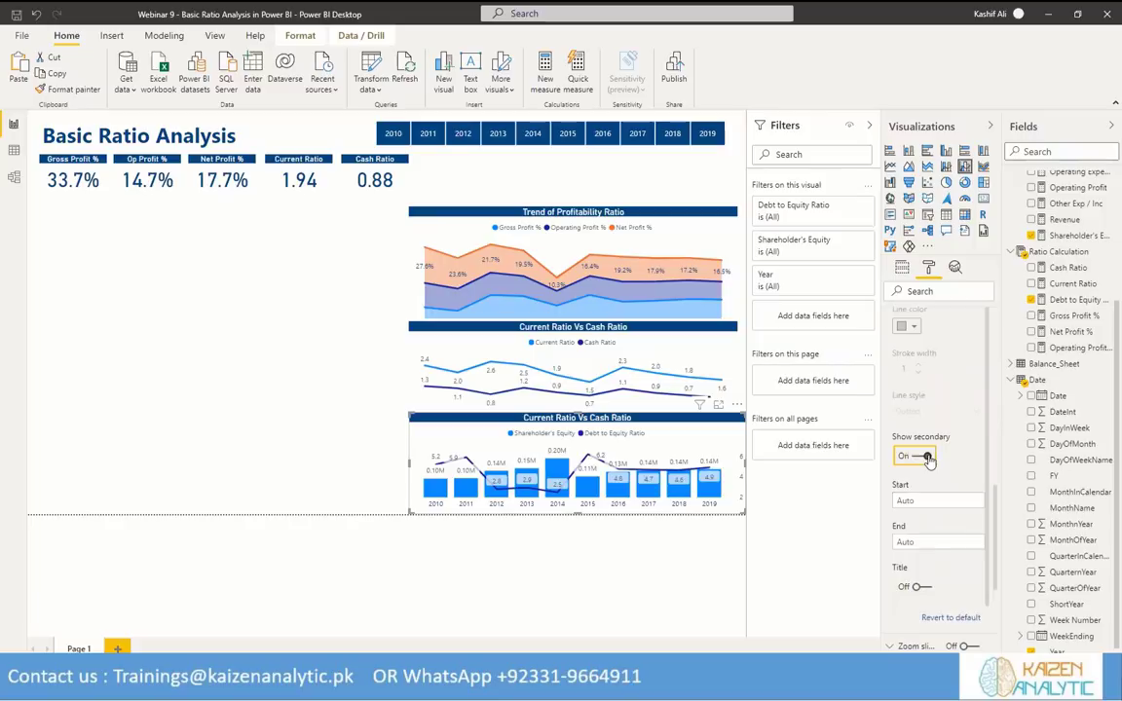
{"action": "left_click", "coordinate": [924, 457]}
{"action": "left_click", "coordinate": [919, 457]}
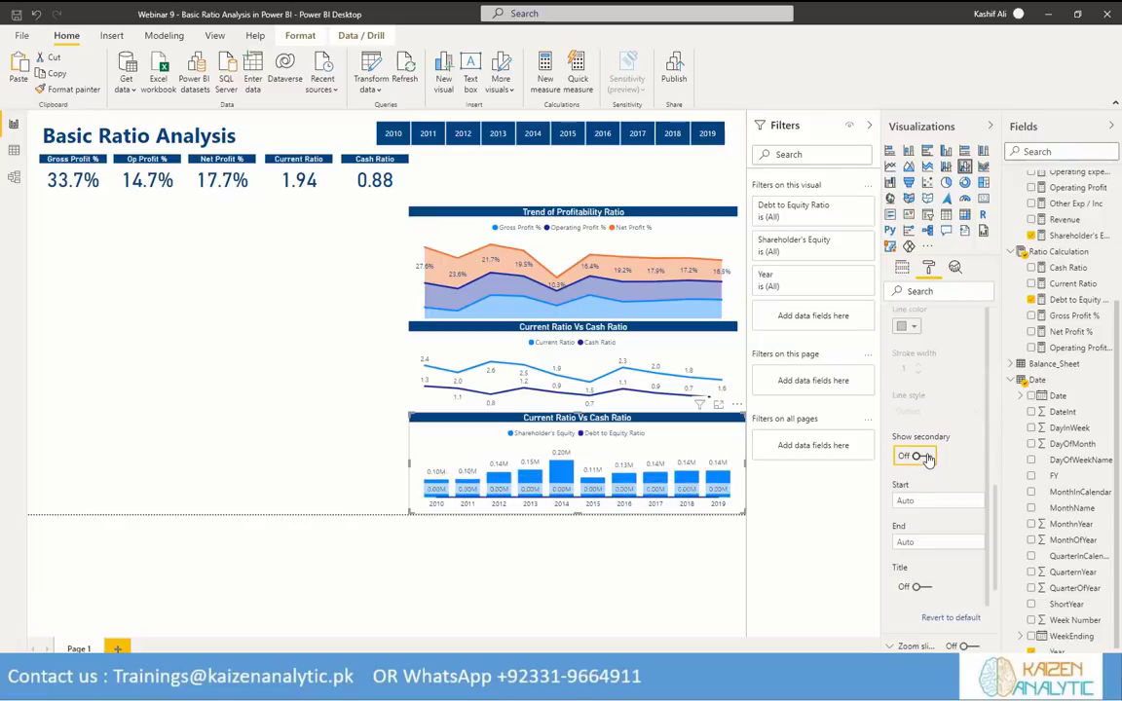
{"action": "left_click", "coordinate": [36, 14]}
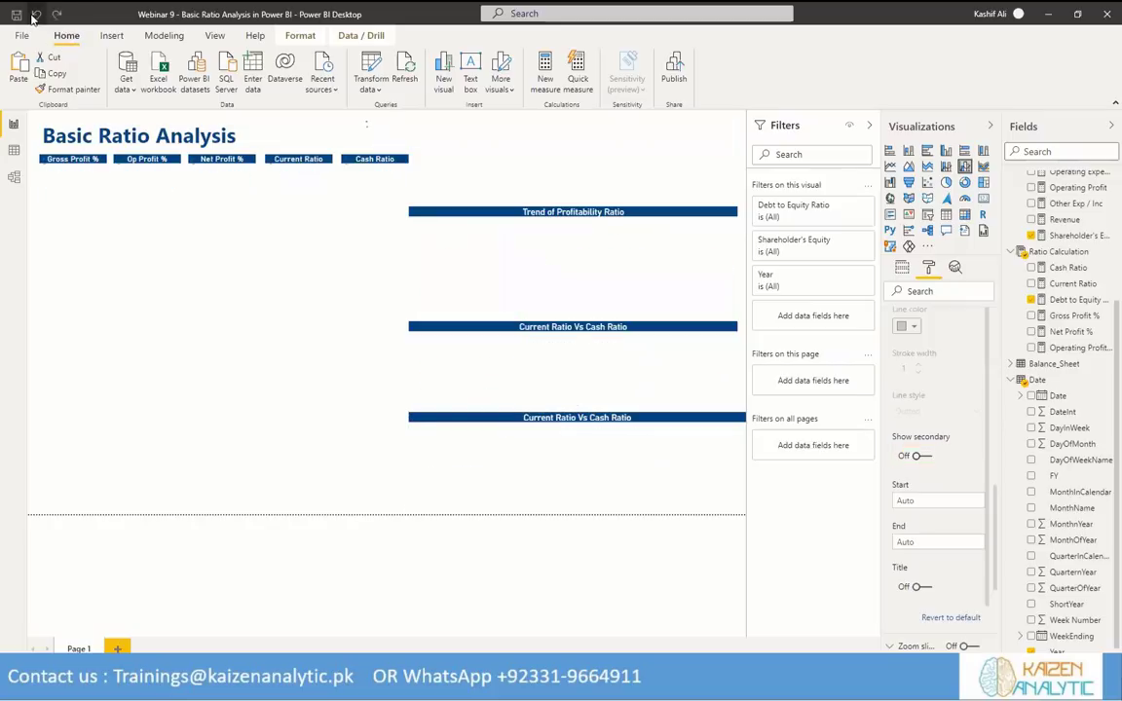
{"action": "key", "text": "ctrl+z"}
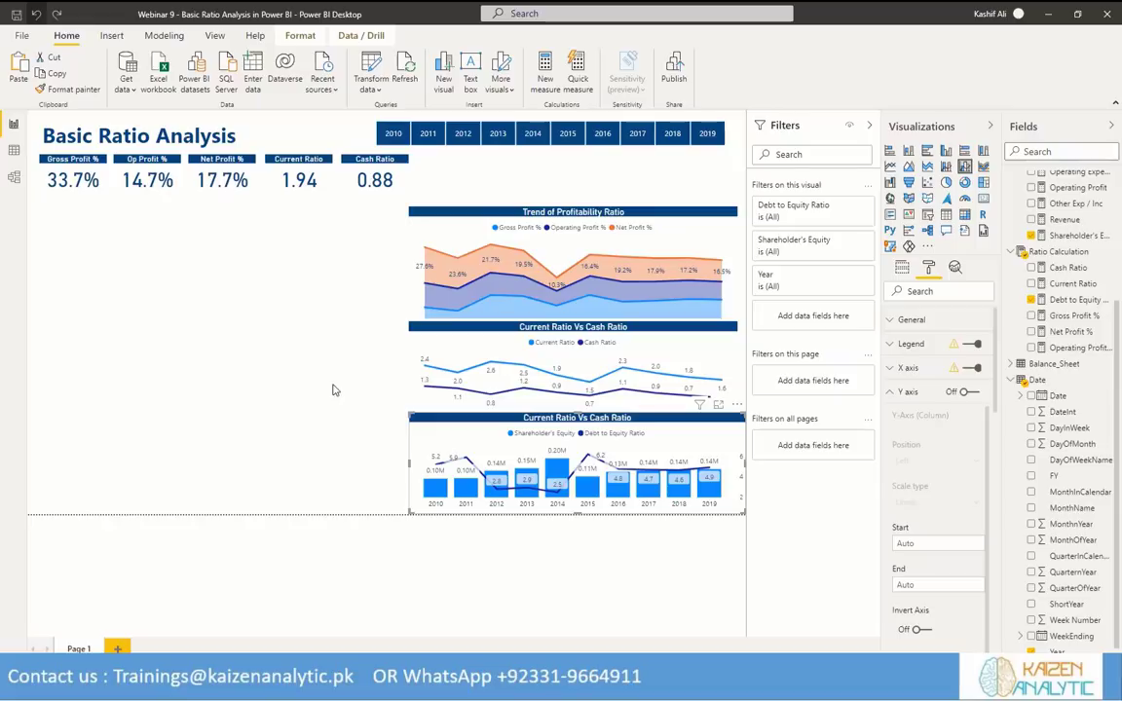
Shorten the profitability area chart, raise its upper edge slightly, and move the Current Ratio Vs Cash Ratio line chart up directly beneath it.
{"action": "left_click", "coordinate": [477, 207]}
{"action": "left_click", "coordinate": [522, 301]}
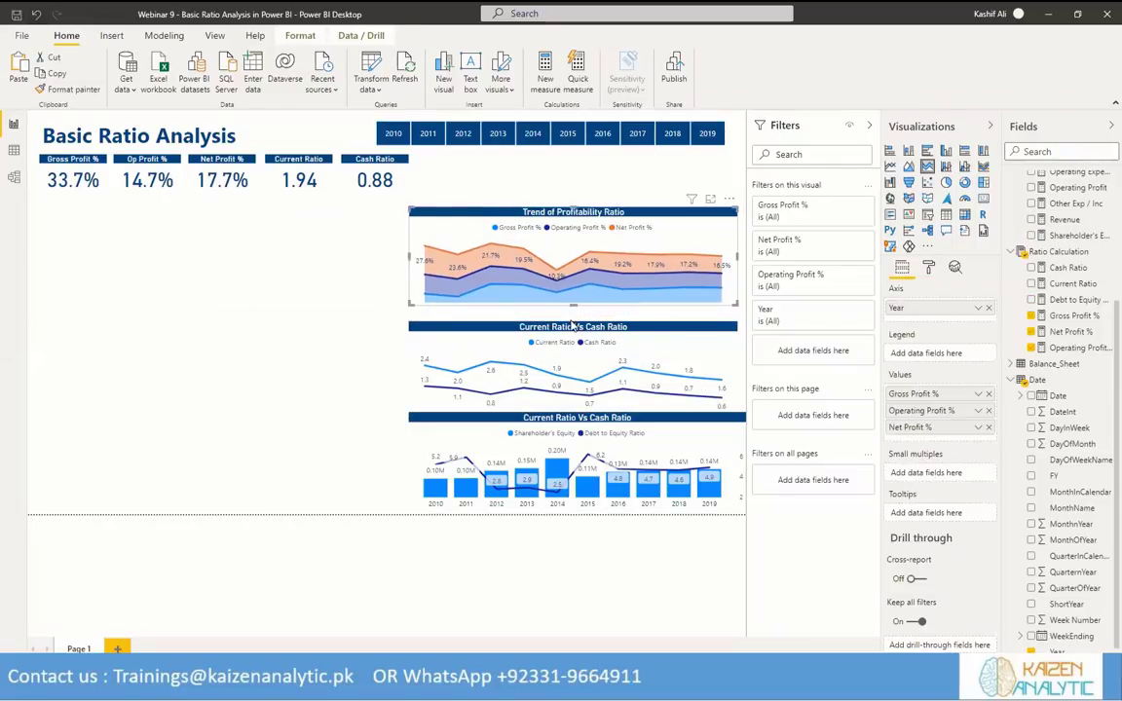
{"action": "left_click_drag", "start_coordinate": [574, 206], "coordinate": [574, 200]}
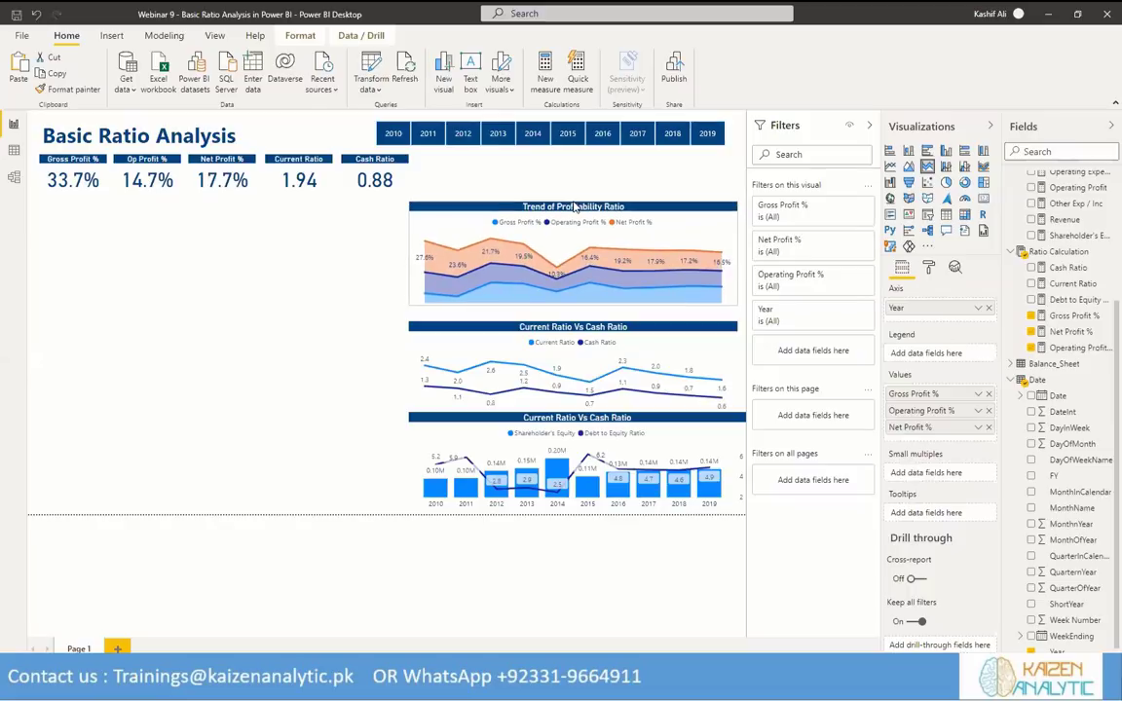
{"action": "mouse_move", "coordinate": [558, 330]}
{"action": "left_mouse_down"}
{"action": "mouse_move", "coordinate": [557, 305]}
{"action": "mouse_move", "coordinate": [558, 315]}
{"action": "left_mouse_up"}
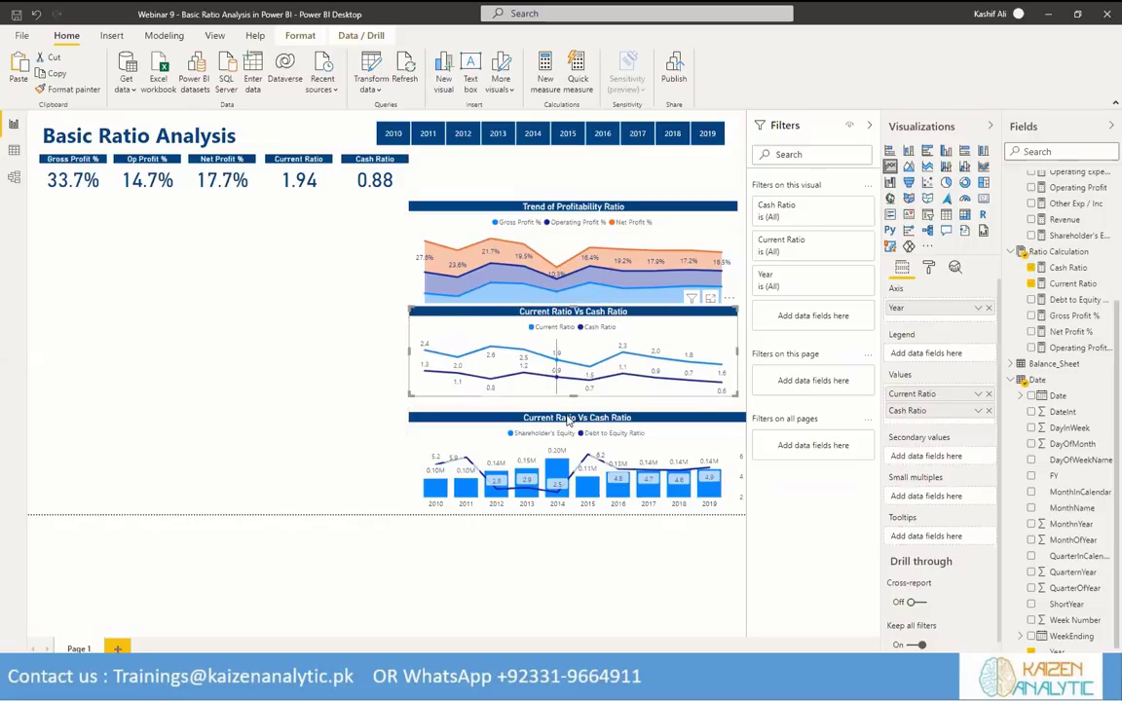
Extend the combo chart's upper edge upward to close the gap below the line chart.
{"action": "left_click", "coordinate": [583, 417]}
{"action": "left_click_drag", "start_coordinate": [580, 410], "coordinate": [581, 396]}
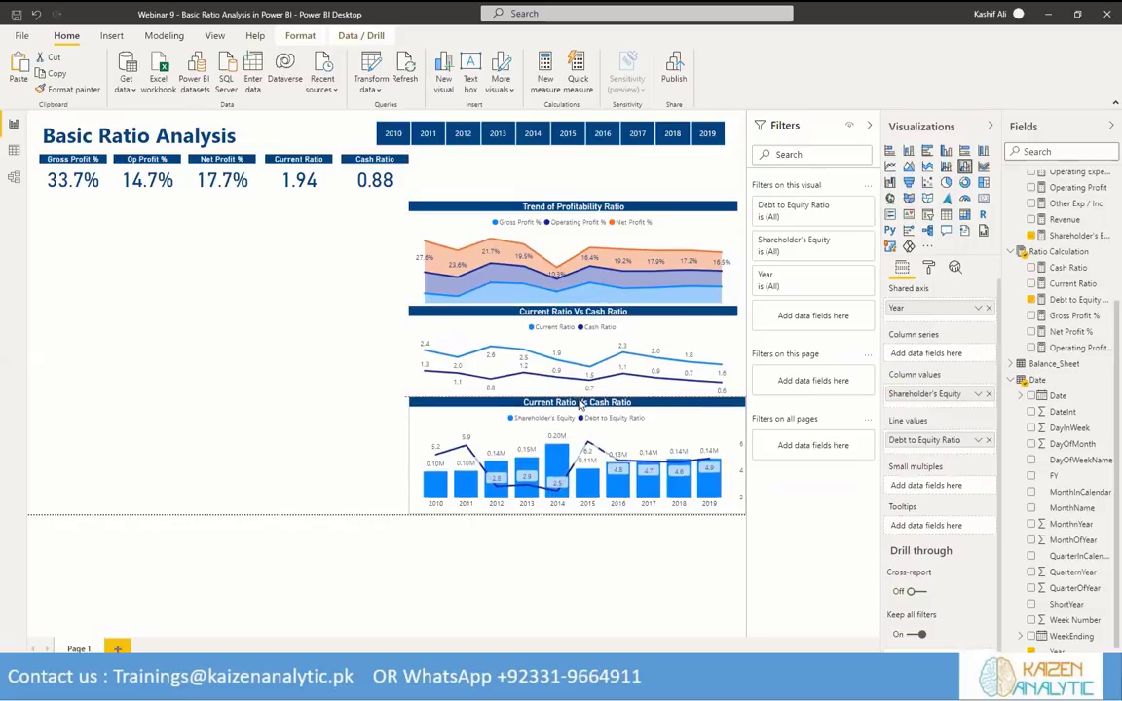
{"action": "left_click", "coordinate": [352, 255]}
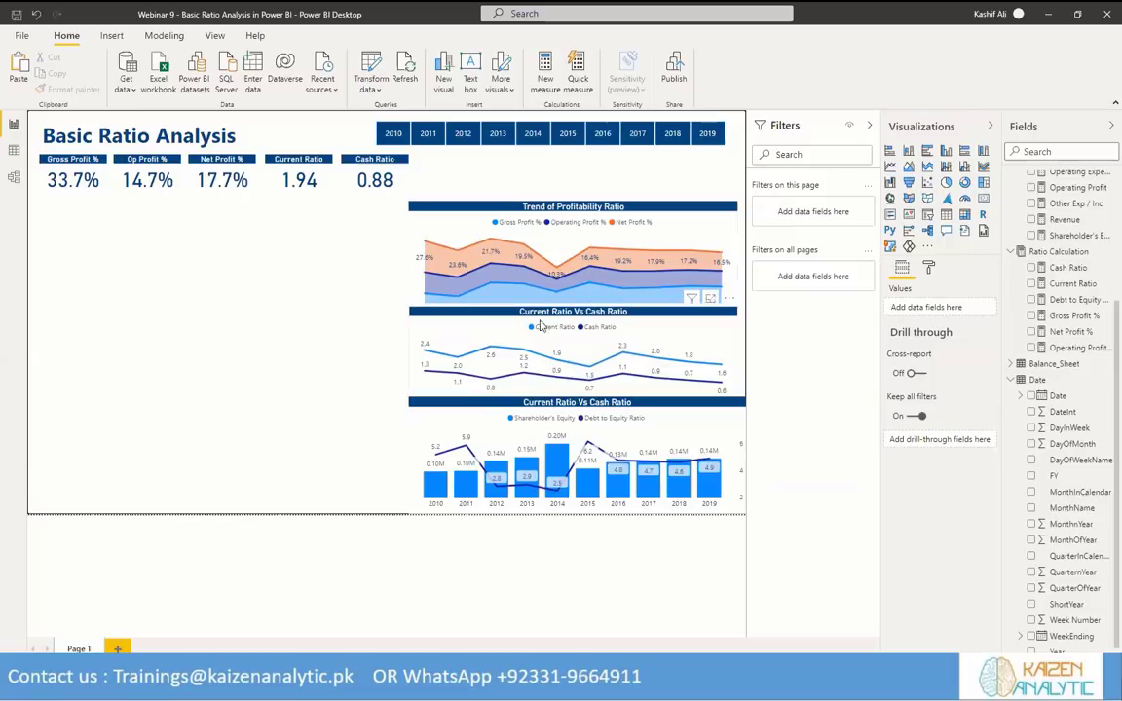
Change the combo chart's title text to "Shareholder Equity Vs Debt to Equity".
{"action": "left_click", "coordinate": [539, 405]}
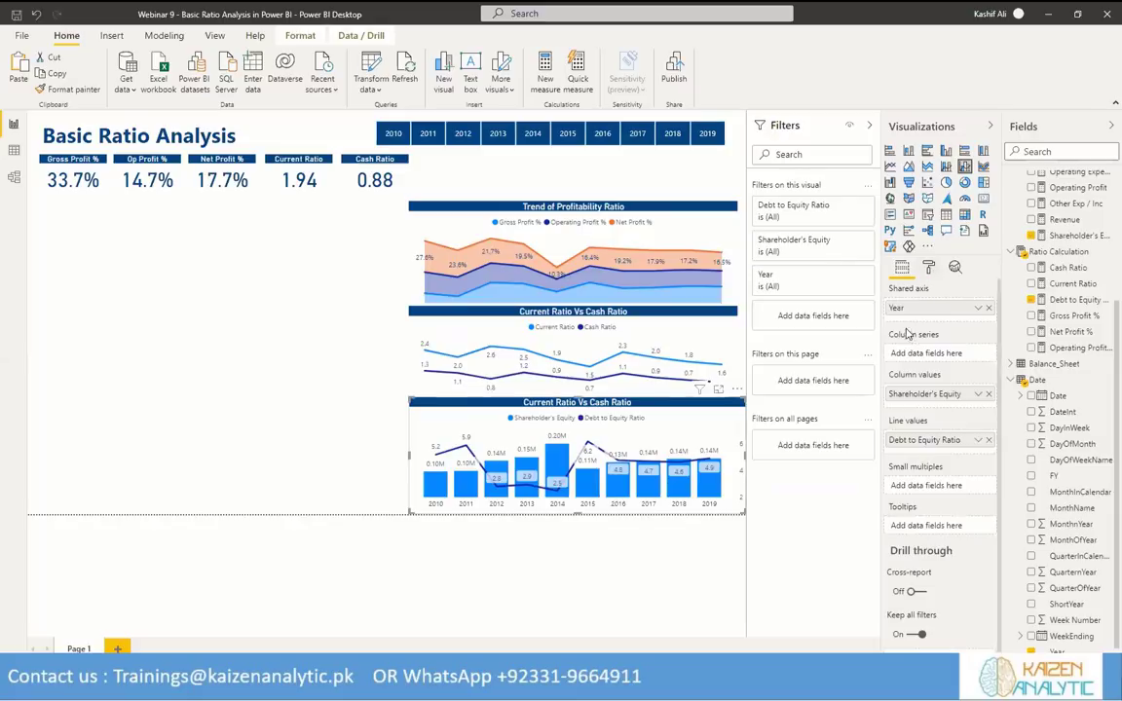
{"action": "left_click", "coordinate": [928, 267]}
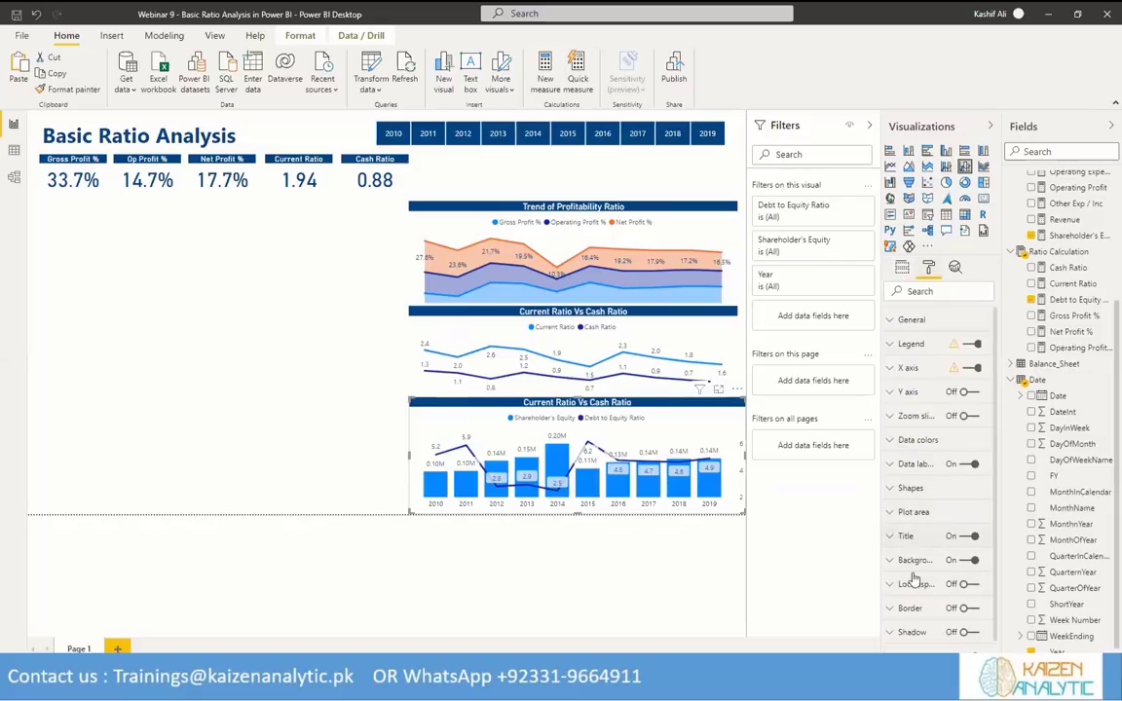
{"action": "left_click", "coordinate": [890, 539]}
{"action": "left_click_drag", "start_coordinate": [898, 575], "coordinate": [964, 576]}
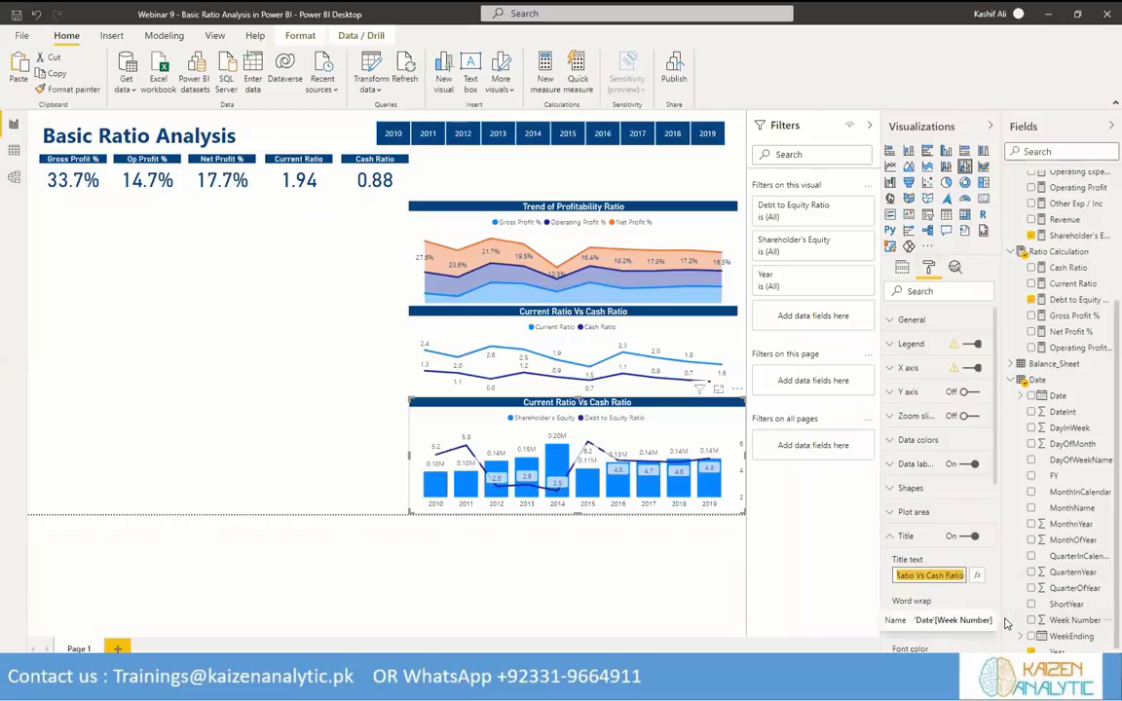
{"action": "type", "text": "Share"}
{"action": "key", "text": "Return"}
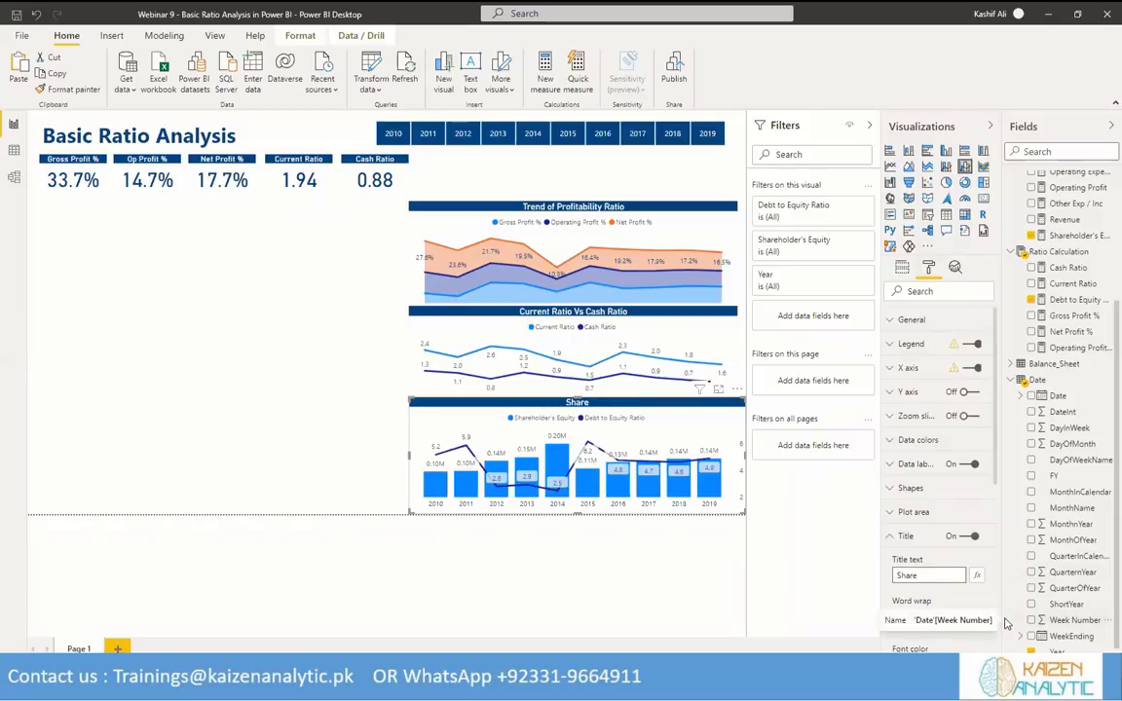
{"action": "type", "text": "reholder Q"}
{"action": "key", "text": "BackSpace"}
{"action": "type", "text": "Equity Vs"}
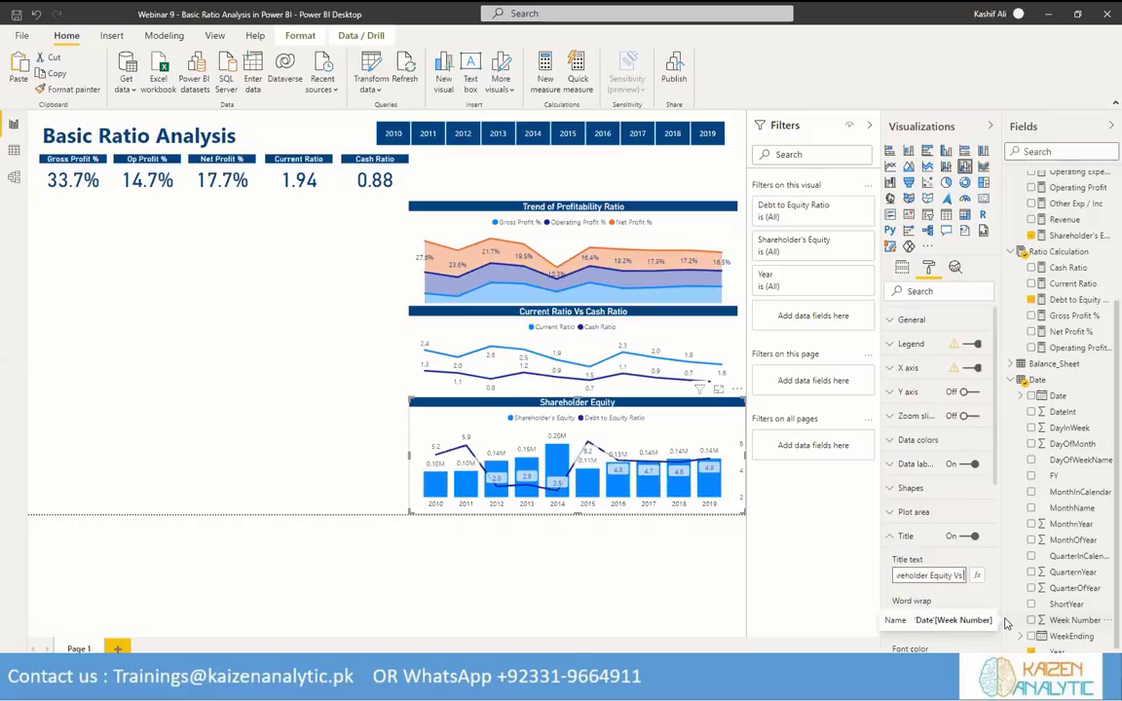
{"action": "type", "text": " Debt"}
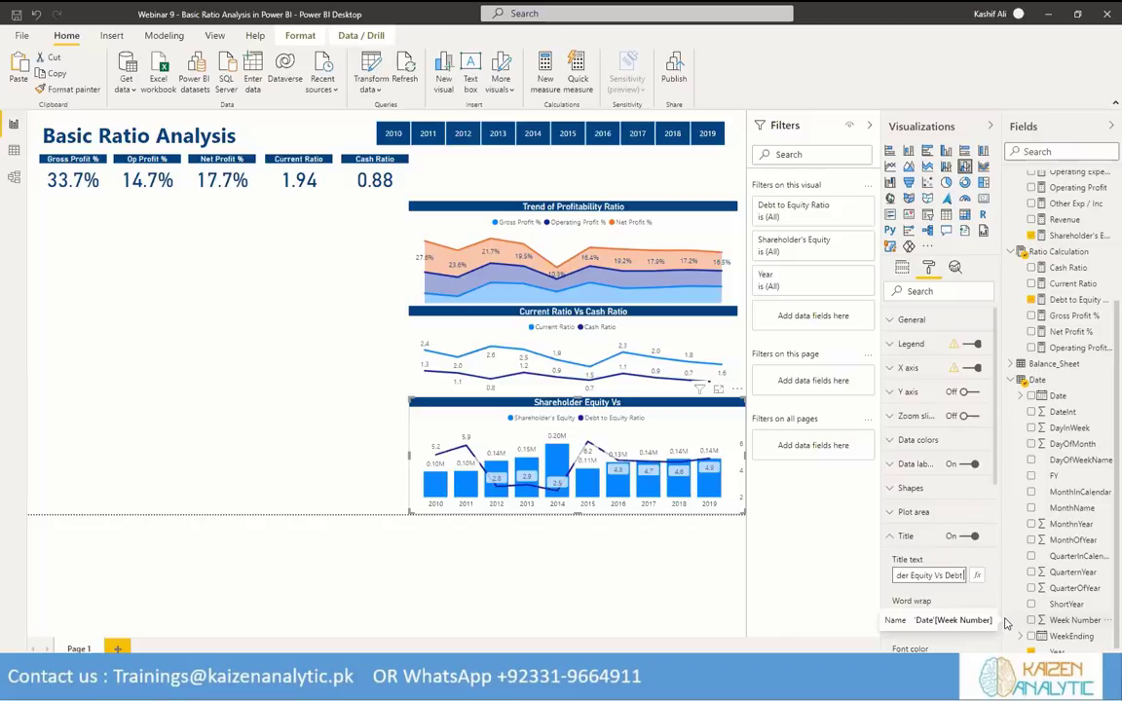
{"action": "type", "text": " to Equity"}
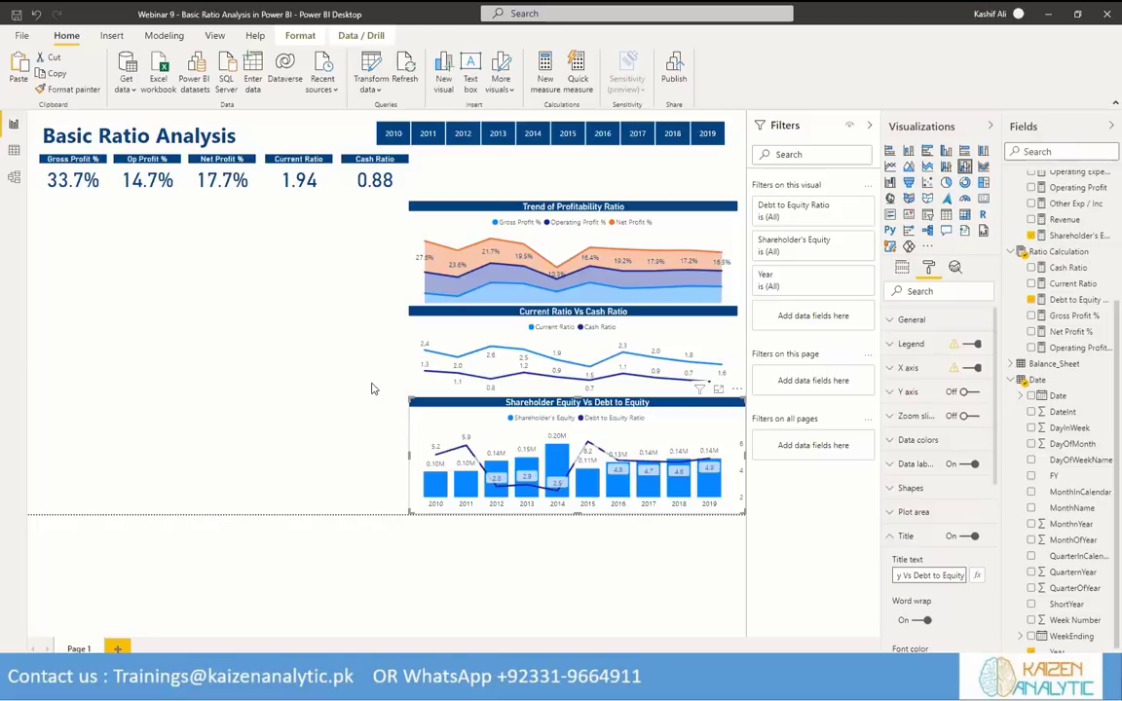
{"action": "left_click", "coordinate": [313, 348]}
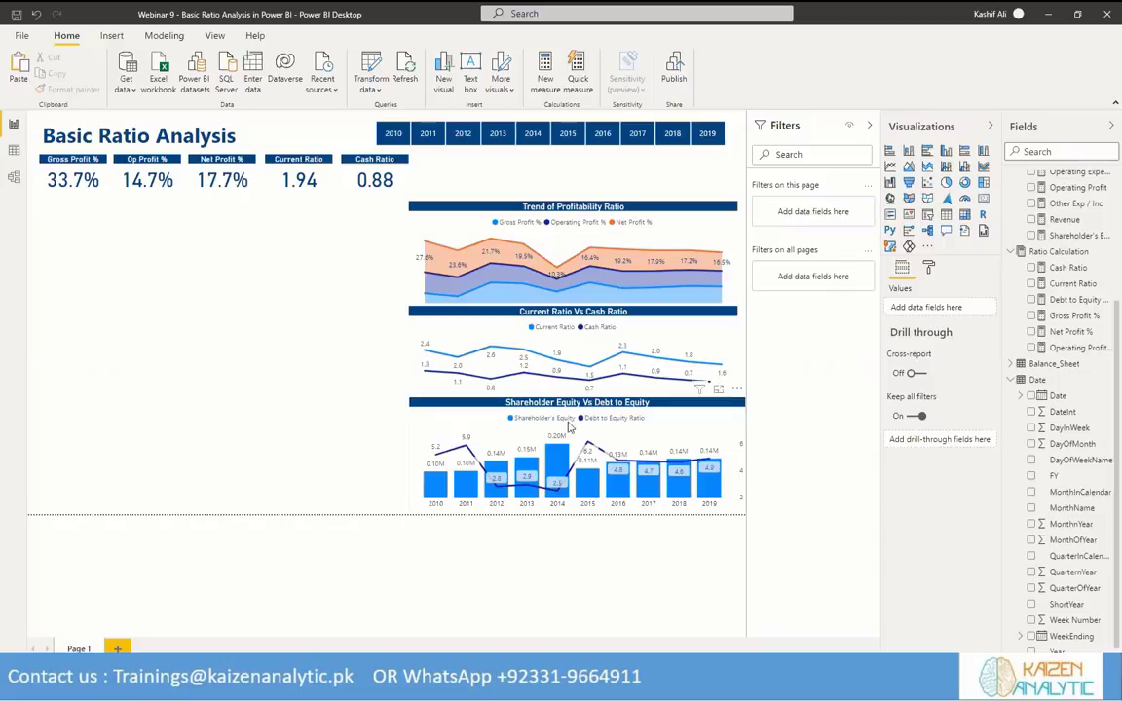
Duplicate the Cash Ratio card, place the copy directly to its right, and replace its field with Debt to Equity Ratio.
{"action": "left_click", "coordinate": [390, 172]}
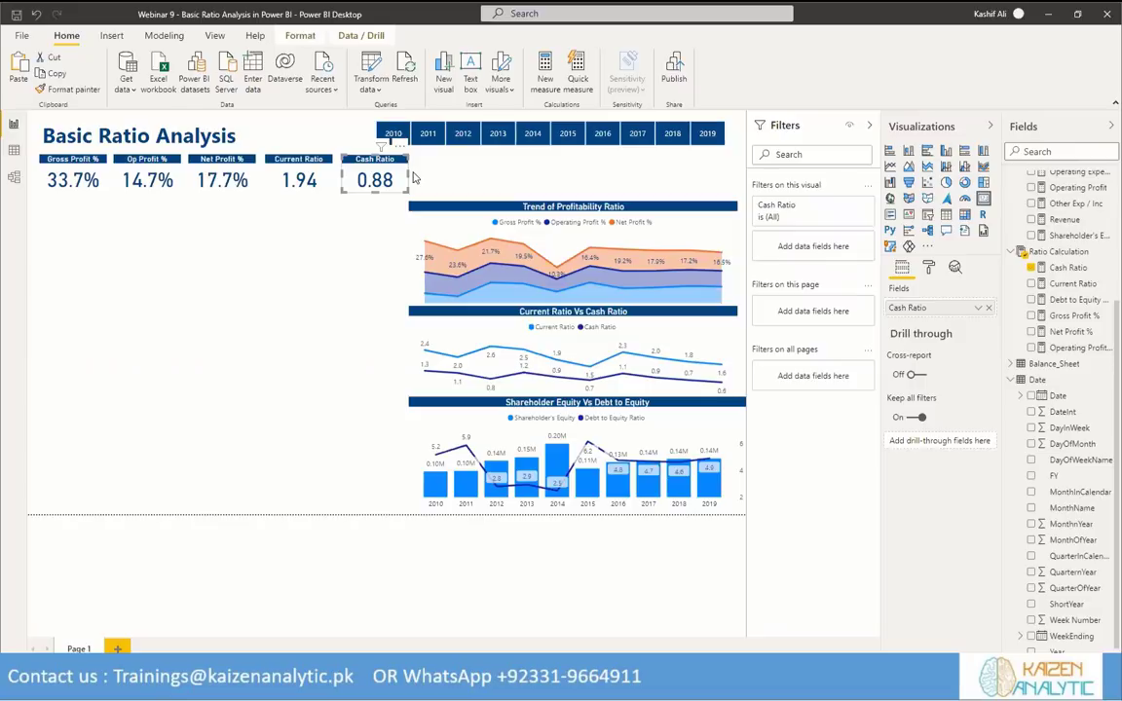
{"action": "key", "text": "ctrl+c"}
{"action": "key", "text": "ctrl+v"}
{"action": "left_click_drag", "start_coordinate": [390, 167], "coordinate": [465, 166]}
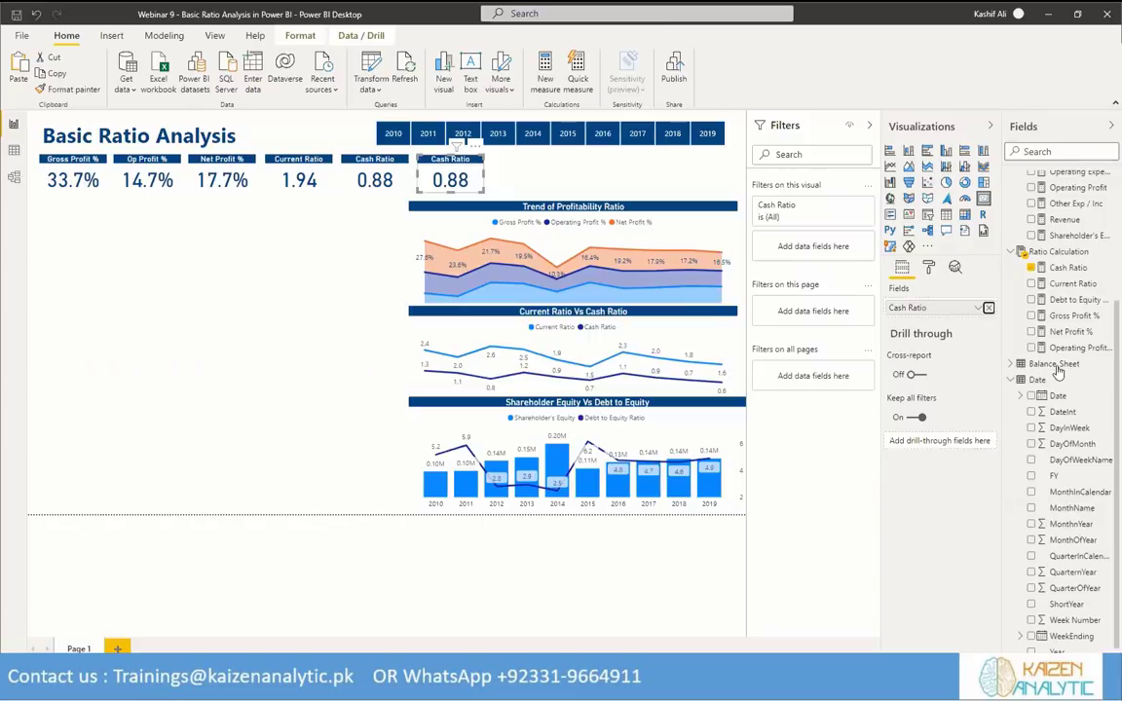
{"action": "left_click_drag", "start_coordinate": [910, 308], "coordinate": [1041, 341]}
{"action": "left_click", "coordinate": [1032, 300]}
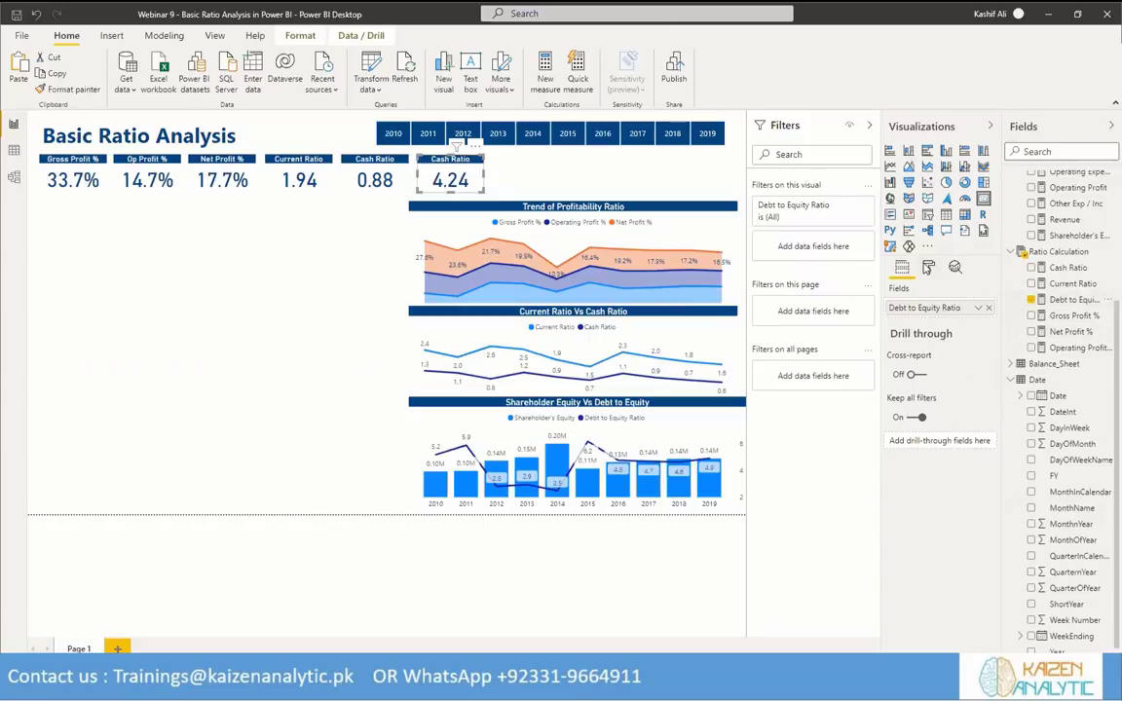
Change the duplicated card's title text to "Debt to Eq".
{"action": "left_click", "coordinate": [929, 267]}
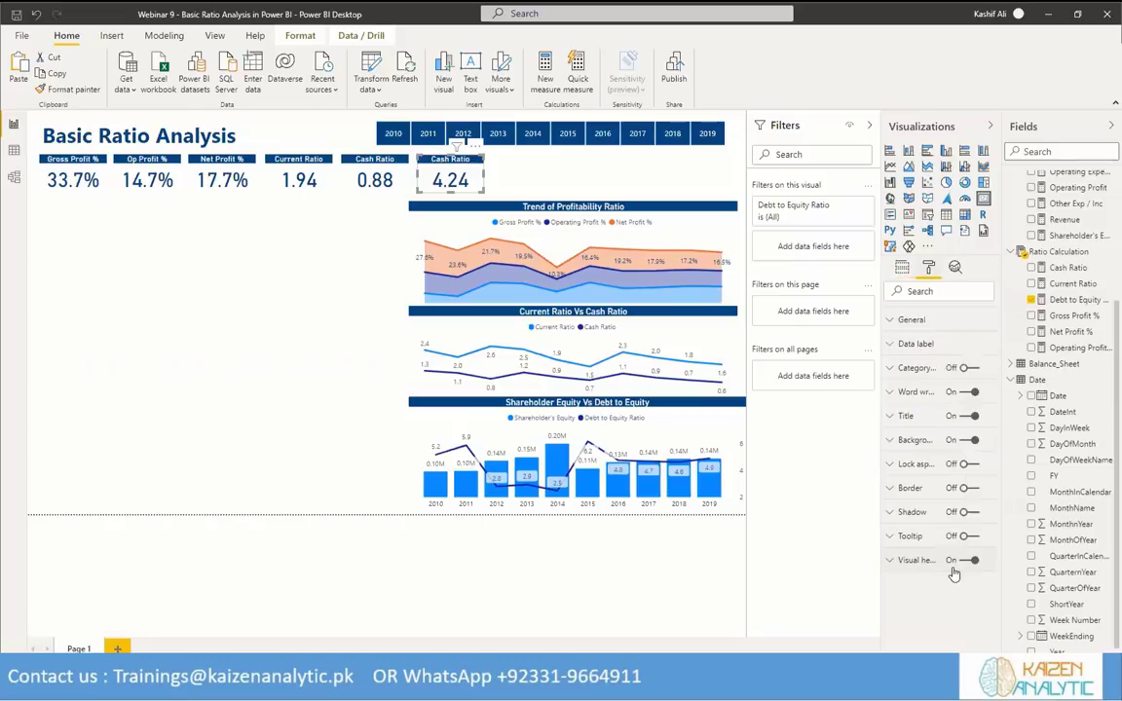
{"action": "left_click", "coordinate": [888, 420]}
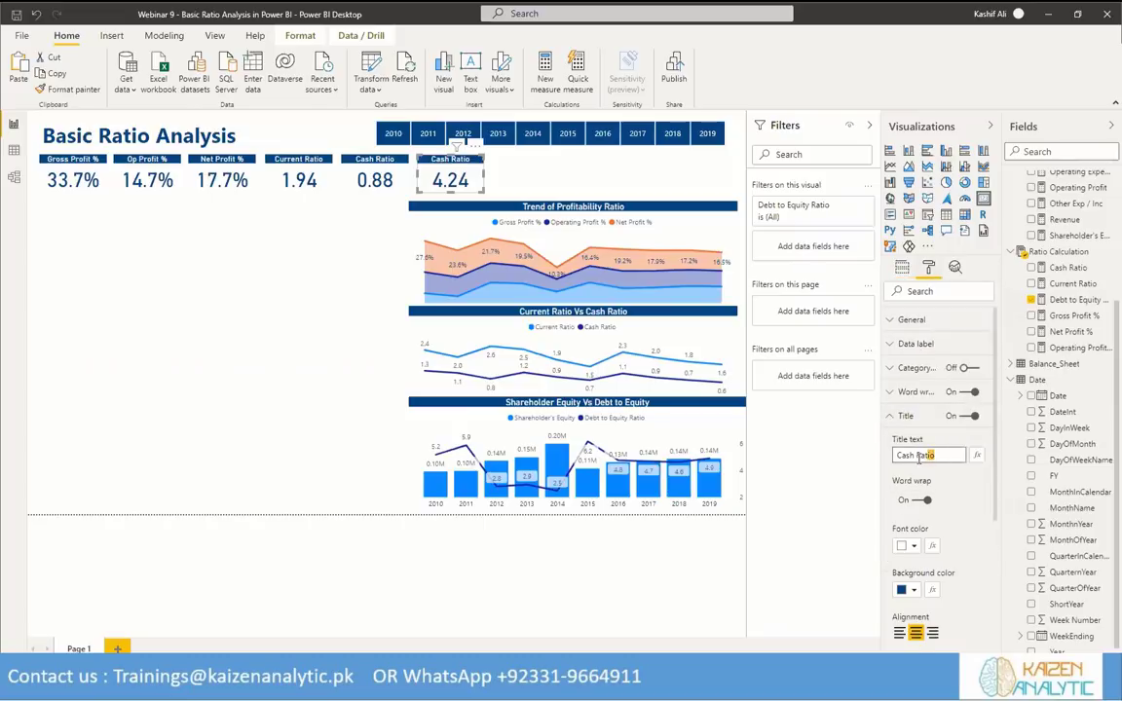
{"action": "key", "text": "shift+Left"}
{"action": "key", "text": "shift+Left"}
{"action": "left_click_drag", "start_coordinate": [937, 456], "coordinate": [875, 457]}
{"action": "type", "text": "Debt to Eq"}
{"action": "left_click", "coordinate": [312, 271]}
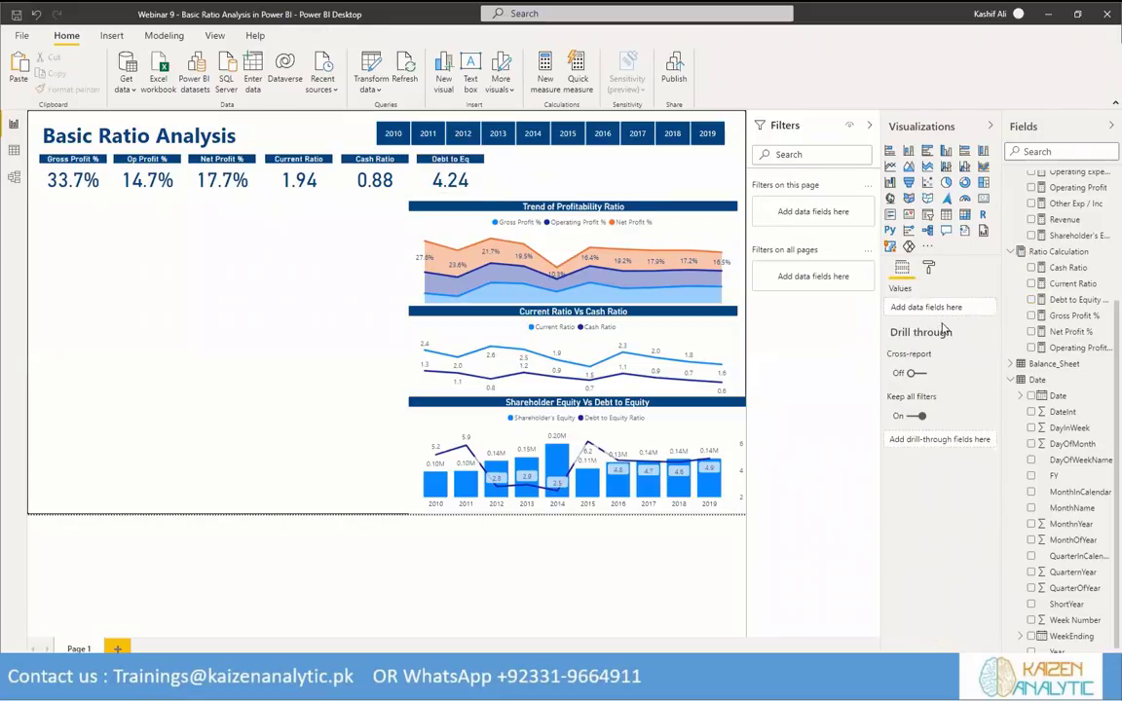
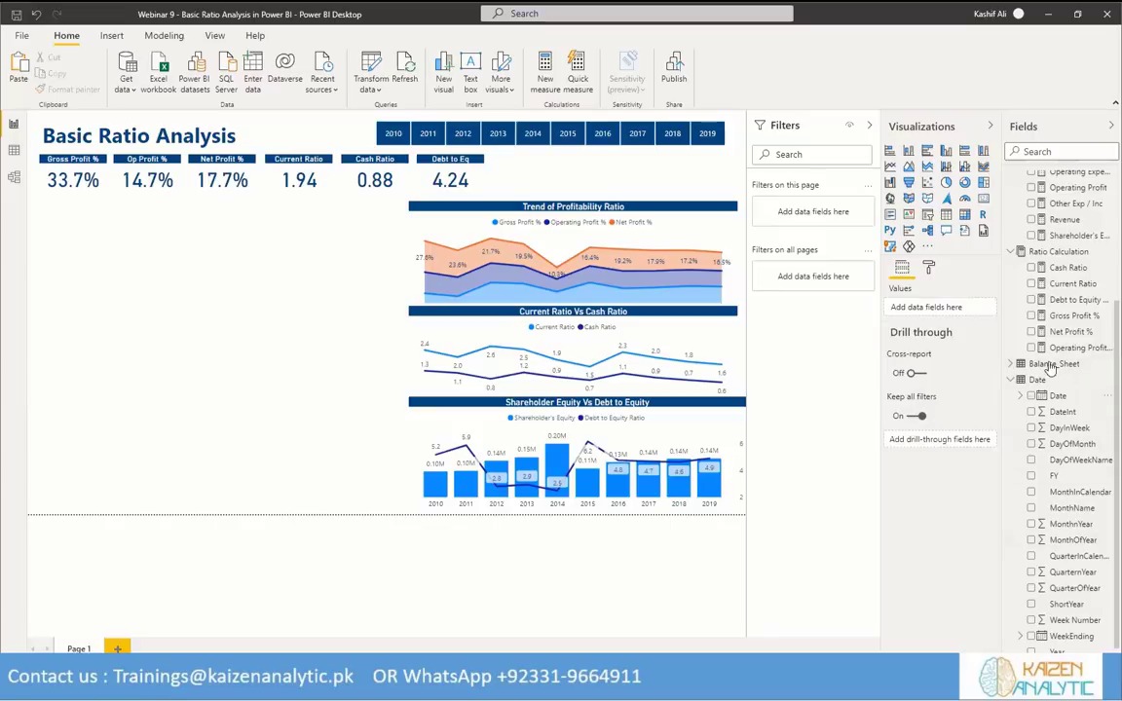
Create a measure named Debt Ratio in the Ratio Calculation table, using DIVIDE with empty parentheses for numerator and denominator.
{"action": "right_click", "coordinate": [1056, 252]}
{"action": "left_click", "coordinate": [1057, 261]}
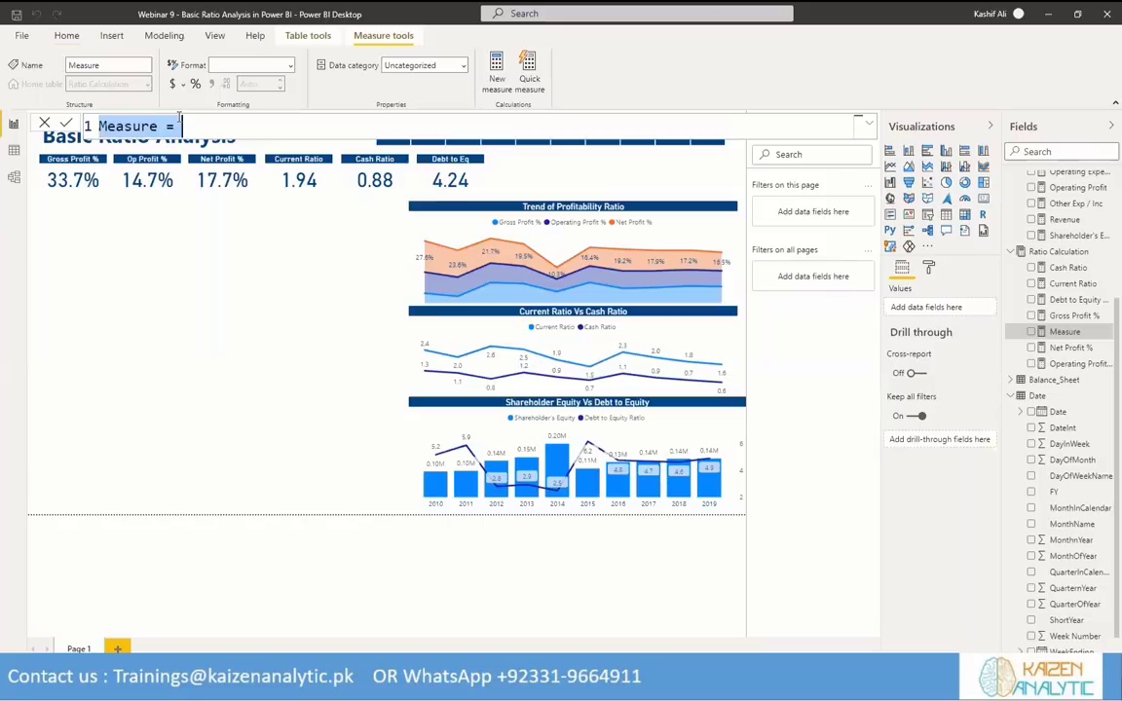
{"action": "type", "text": "Debt Ratio"}
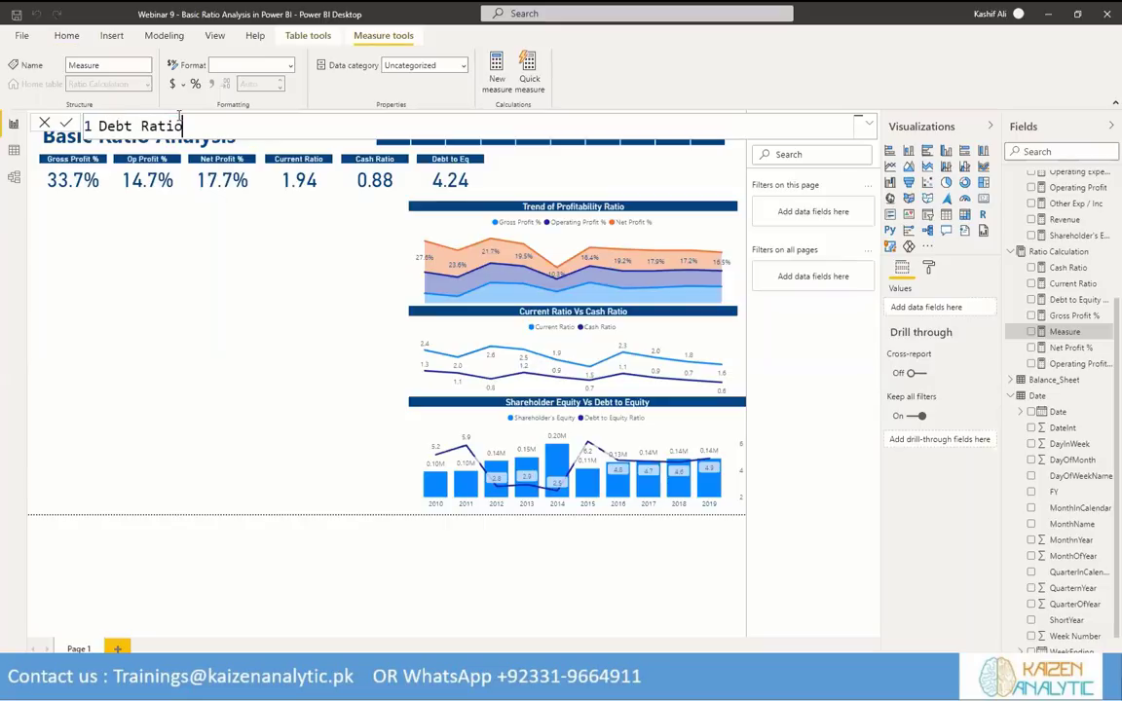
{"action": "type", "text": " = DIVIDE((), "}
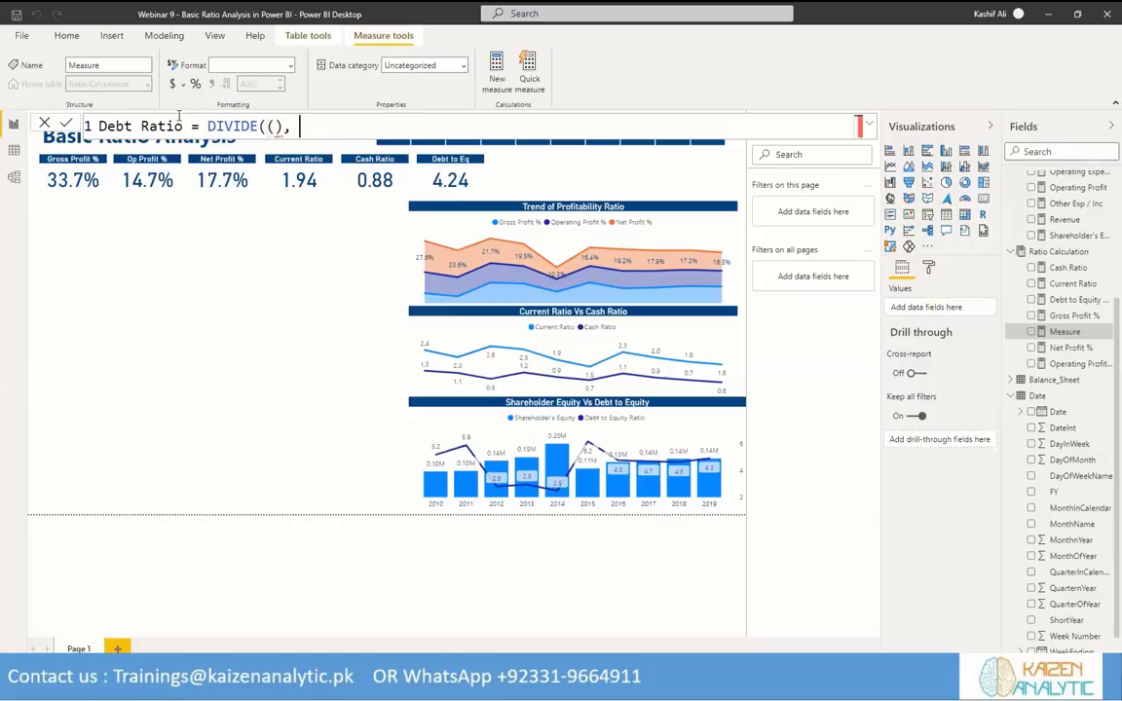
{"action": "type", "text": "())"}
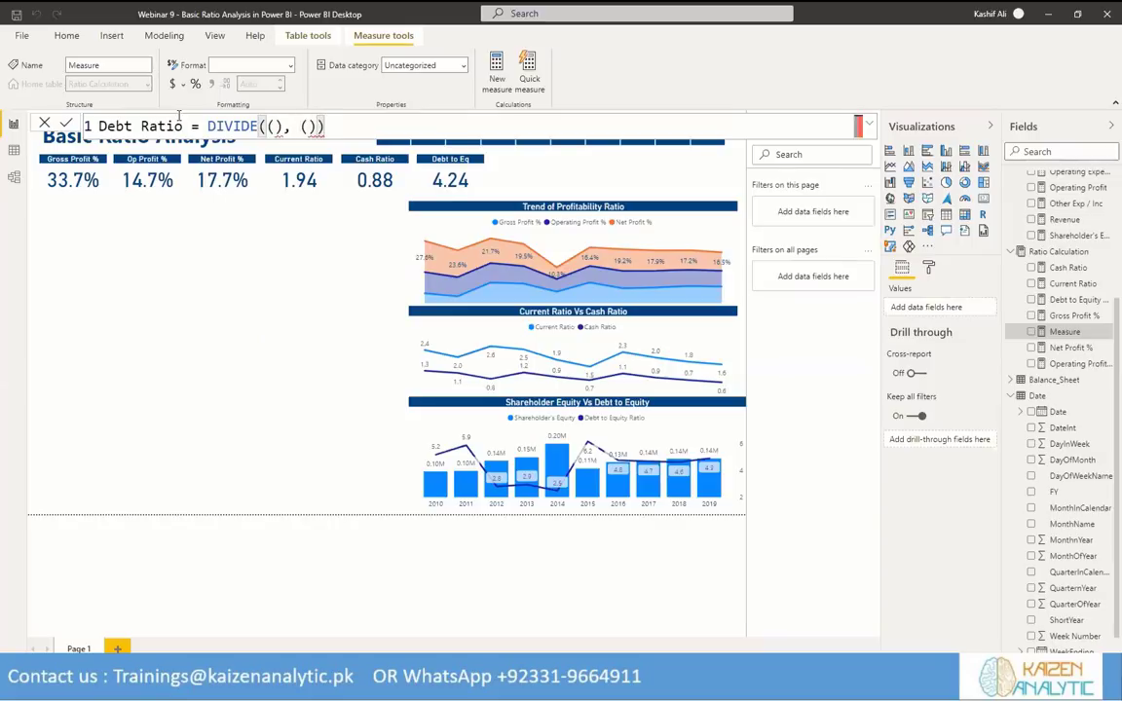
{"action": "key", "text": "Left"}
{"action": "key", "text": "Left"}
{"action": "key", "text": "Left"}
{"action": "key", "text": "Left"}
{"action": "key", "text": "Left"}
{"action": "key", "text": "Left"}
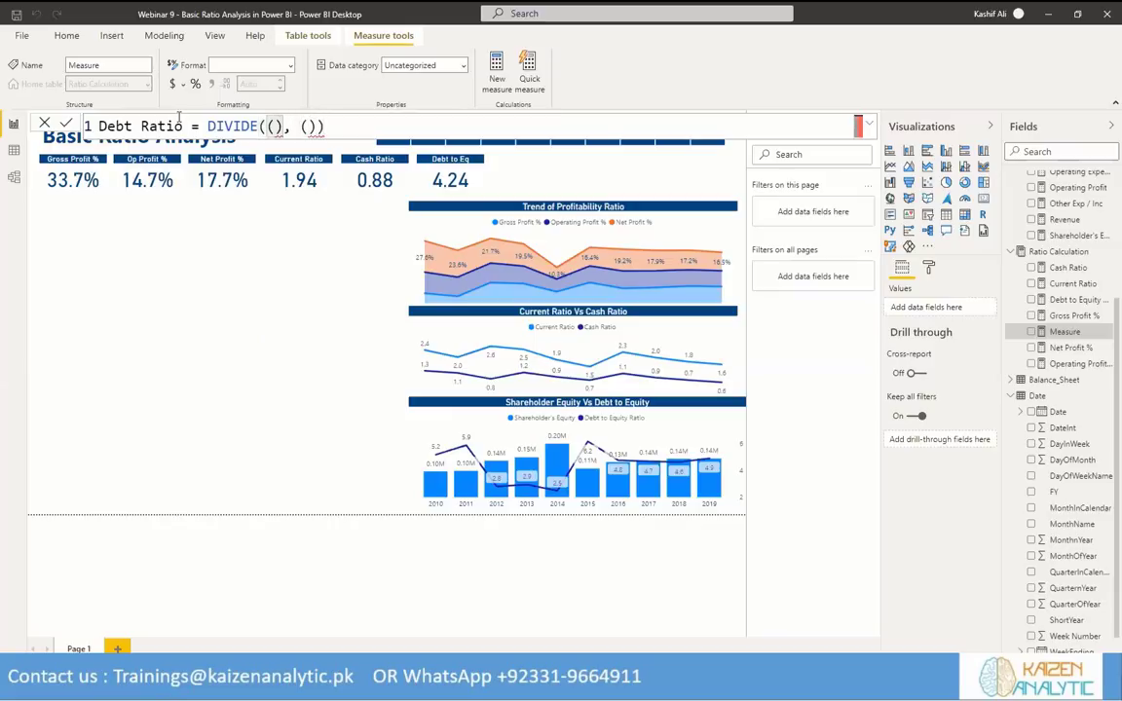
Fill the Debt Ratio numerator with [Current liabilities]+[Non-current liabilities].
{"action": "type", "text": "Curr"}
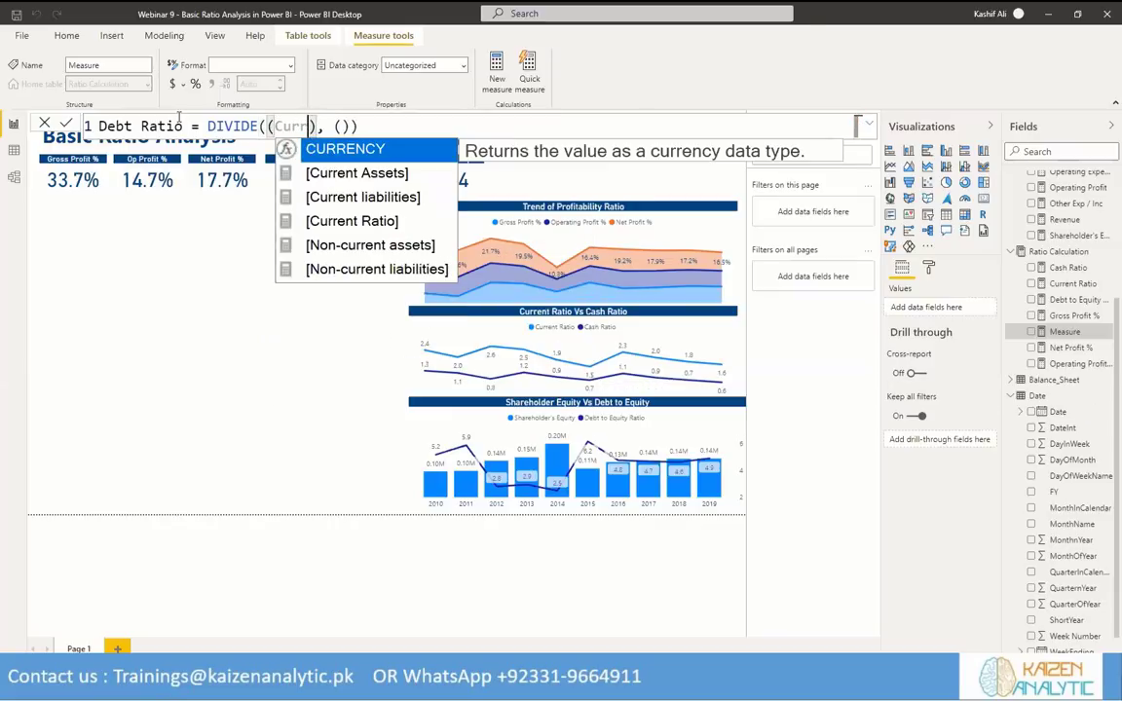
{"action": "key", "text": "Down"}
{"action": "key", "text": "Down"}
{"action": "key", "text": "Tab"}
{"action": "type", "text": "+Curre"}
{"action": "key", "text": "Down"}
{"action": "key", "text": "Down"}
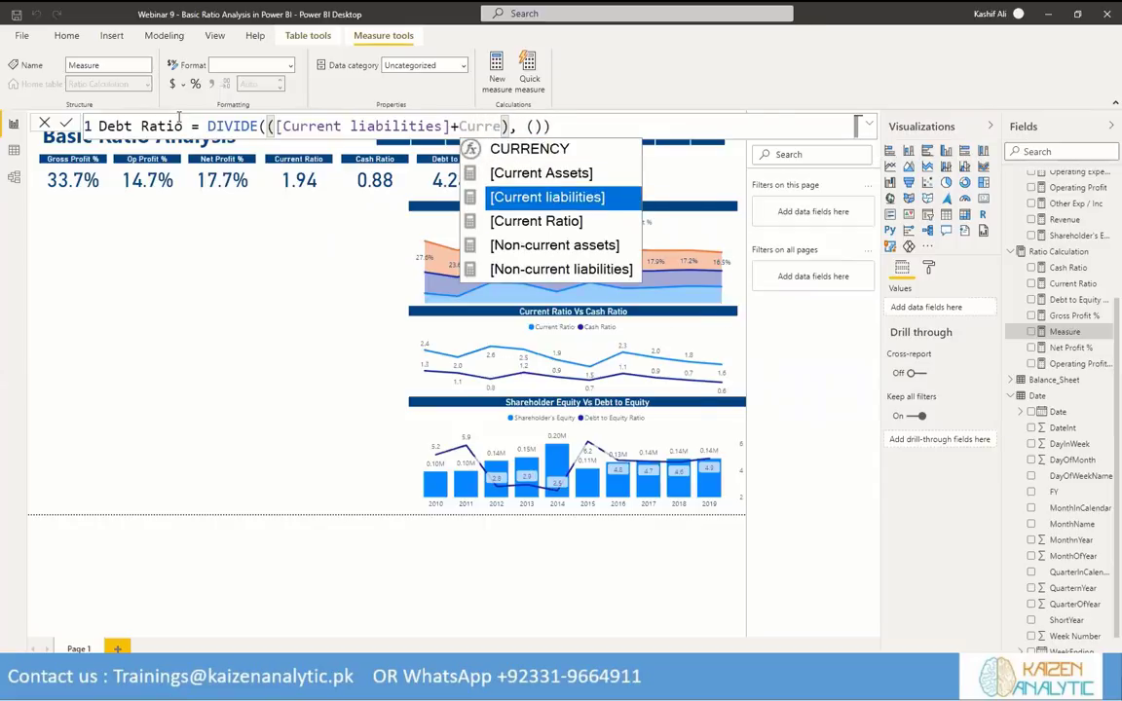
{"action": "key", "text": "Down"}
{"action": "key", "text": "Down"}
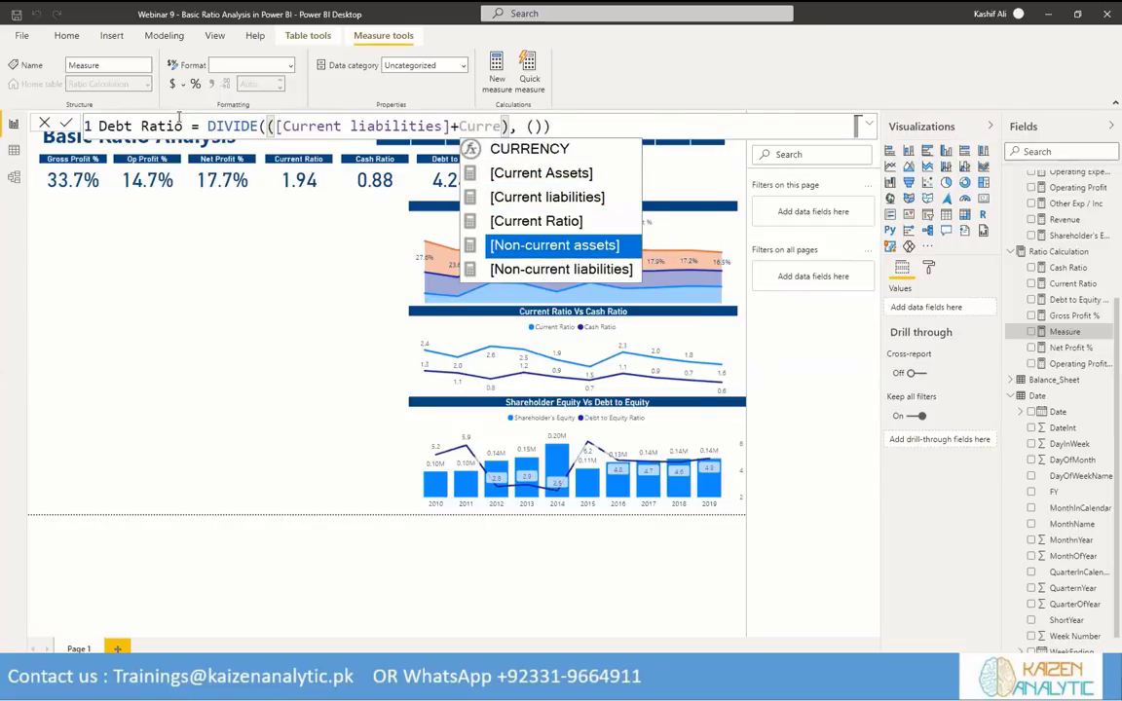
{"action": "key", "text": "Down"}
{"action": "key", "text": "Tab"}
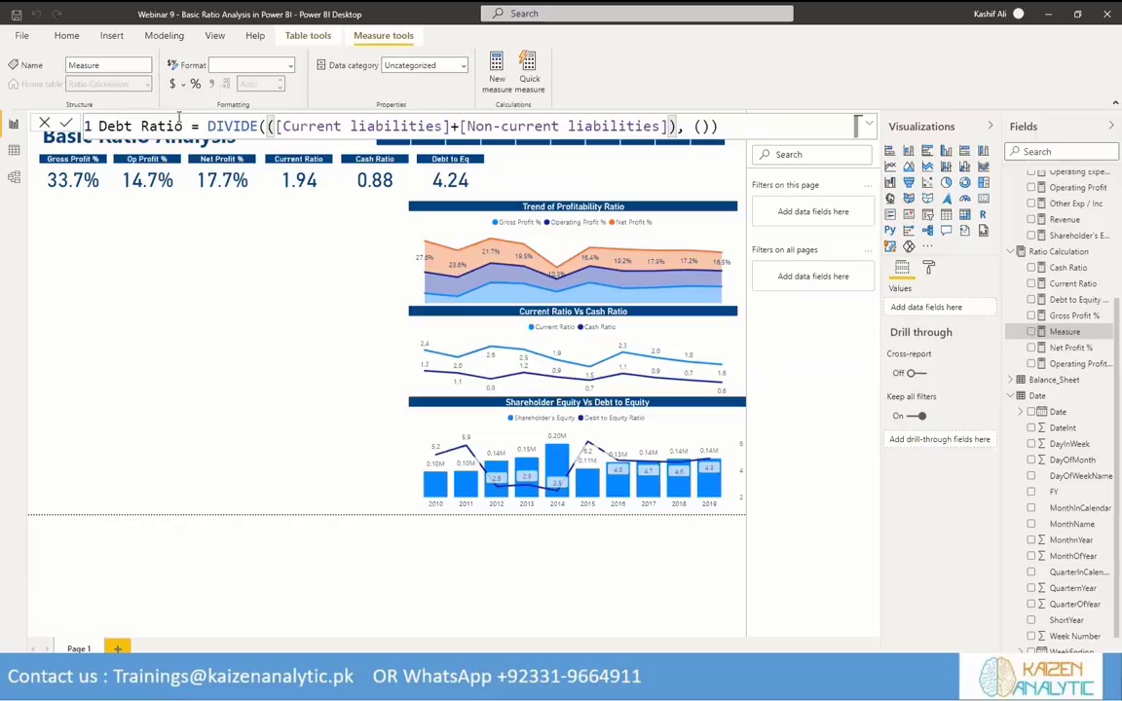
Fill the Debt Ratio denominator with [Current Assets]+[Non-current assets] and commit the measure.
{"action": "key", "text": "Right"}
{"action": "key", "text": "Right"}
{"action": "key", "text": "Right"}
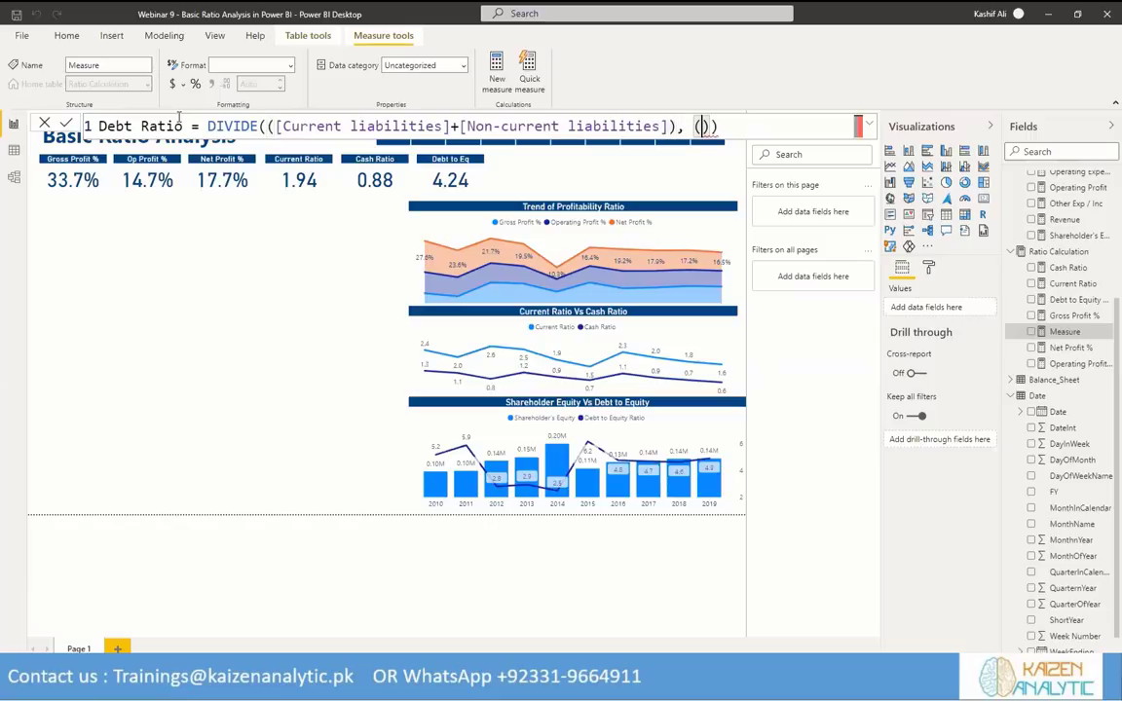
{"action": "type", "text": "urr"}
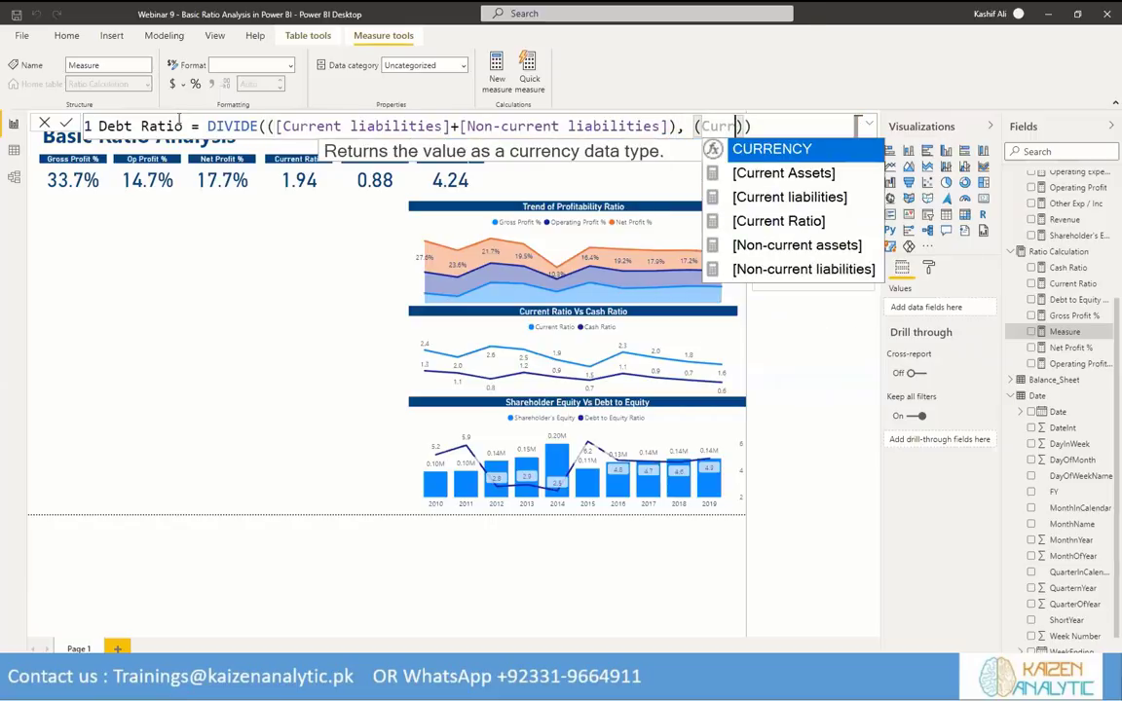
{"action": "key", "text": "Down"}
{"action": "key", "text": "Tab"}
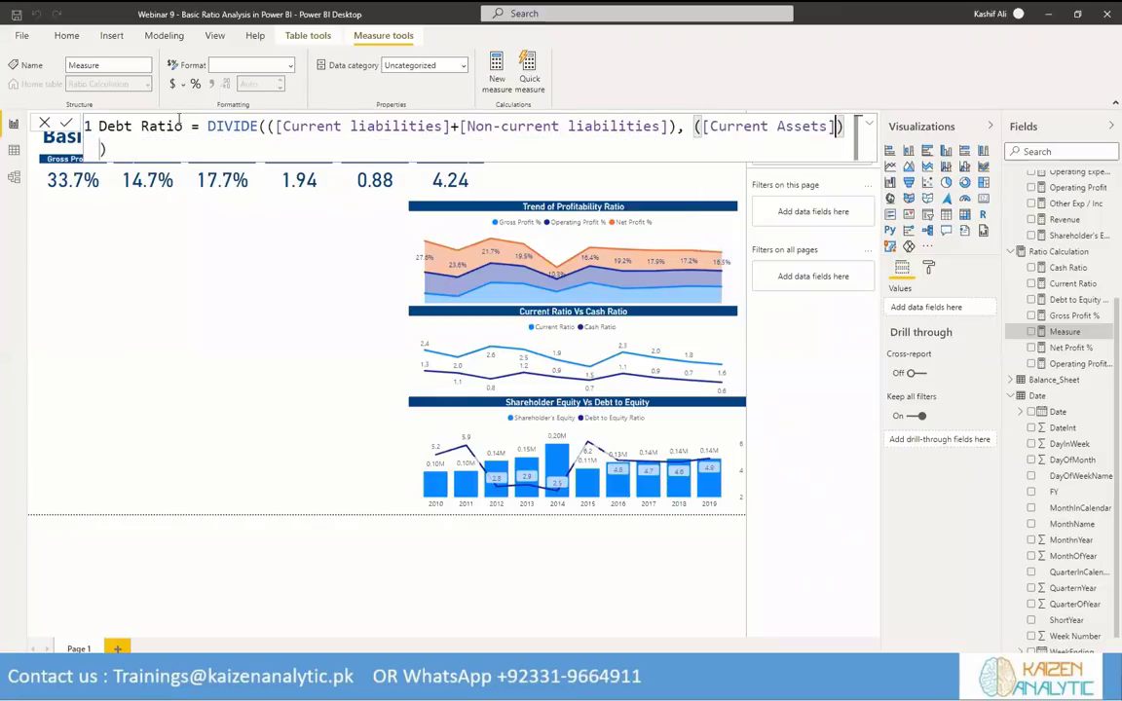
{"action": "type", "text": "+"}
{"action": "type", "text": "NOn"}
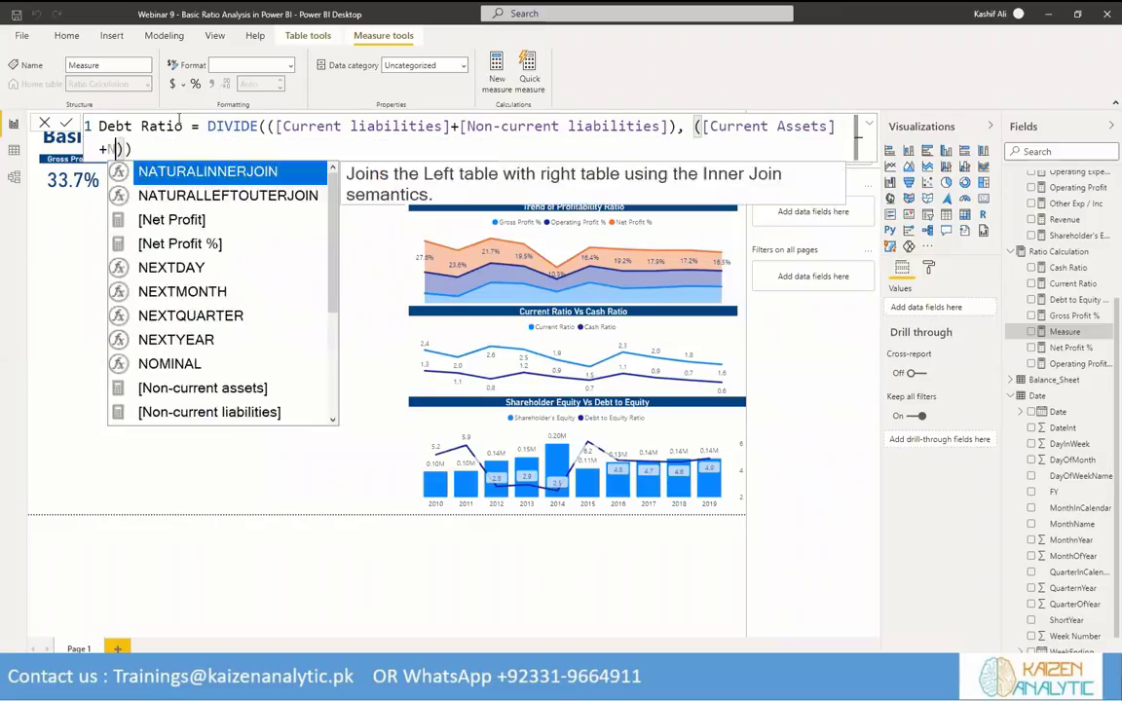
{"action": "key", "text": "Down"}
{"action": "key", "text": "Up"}
{"action": "key", "text": "Tab"}
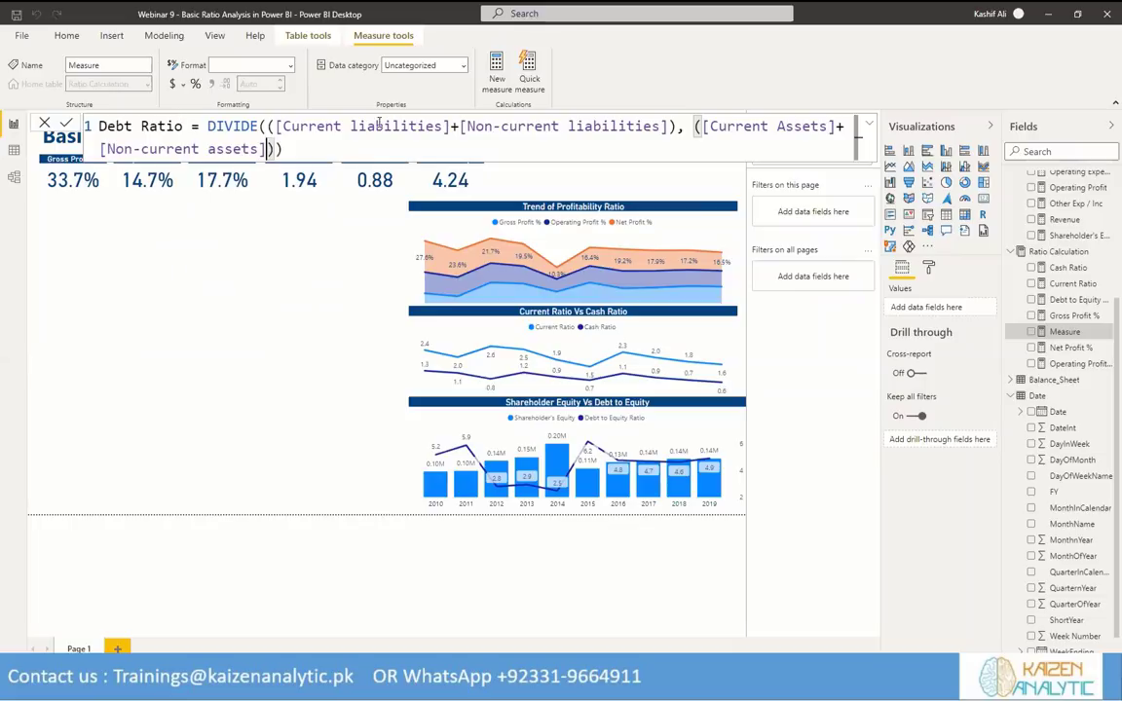
{"action": "left_click", "coordinate": [682, 127]}
{"action": "type", "text": ","}
{"action": "left_click", "coordinate": [280, 352]}
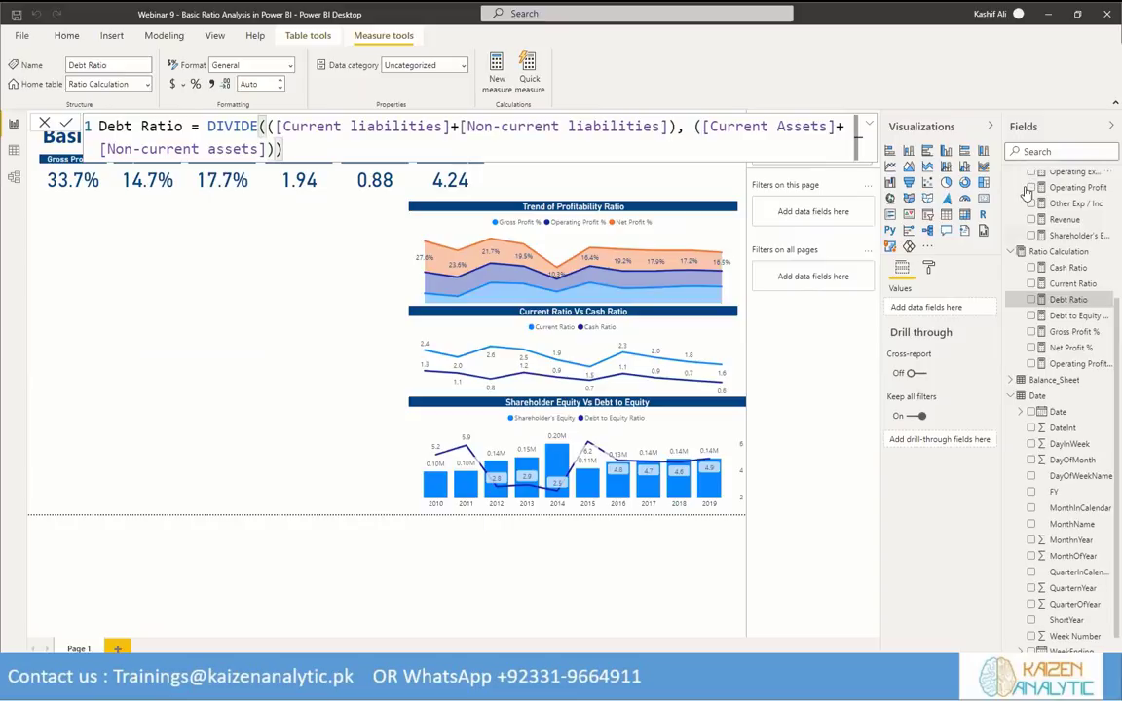
Duplicate the Debt to Eq card, place the copy directly to its right, and replace its field with Debt Ratio.
{"action": "left_click", "coordinate": [478, 175]}
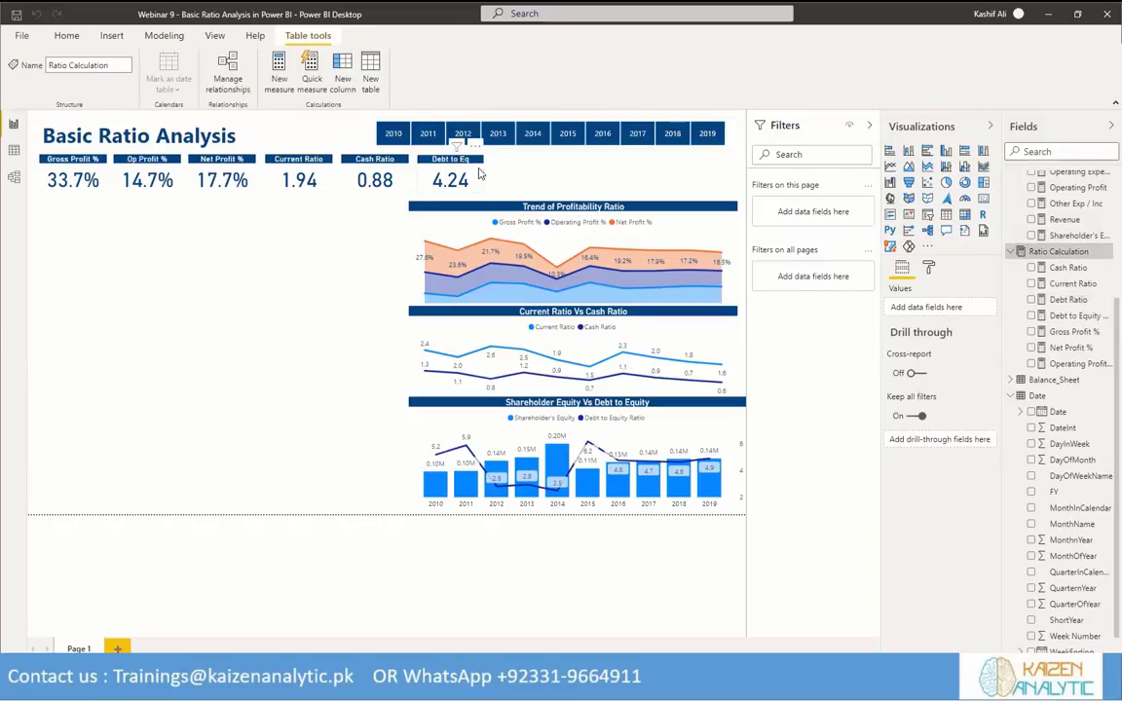
{"action": "left_click_drag", "start_coordinate": [478, 173], "coordinate": [552, 174]}
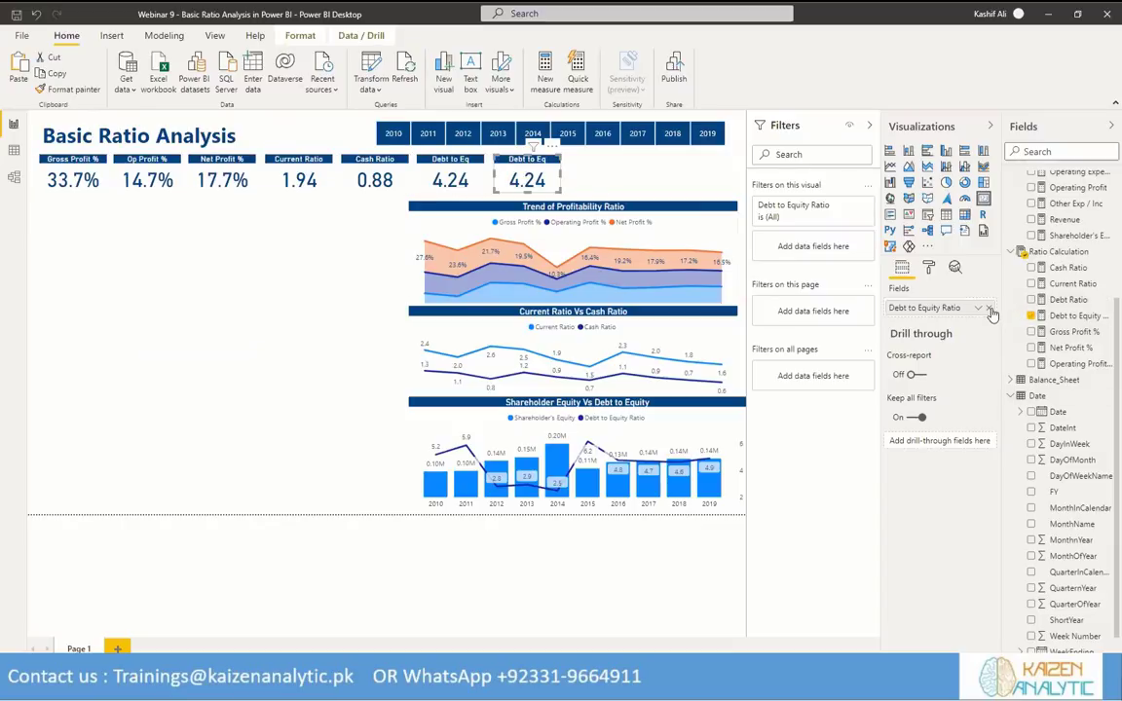
{"action": "left_click", "coordinate": [1032, 299]}
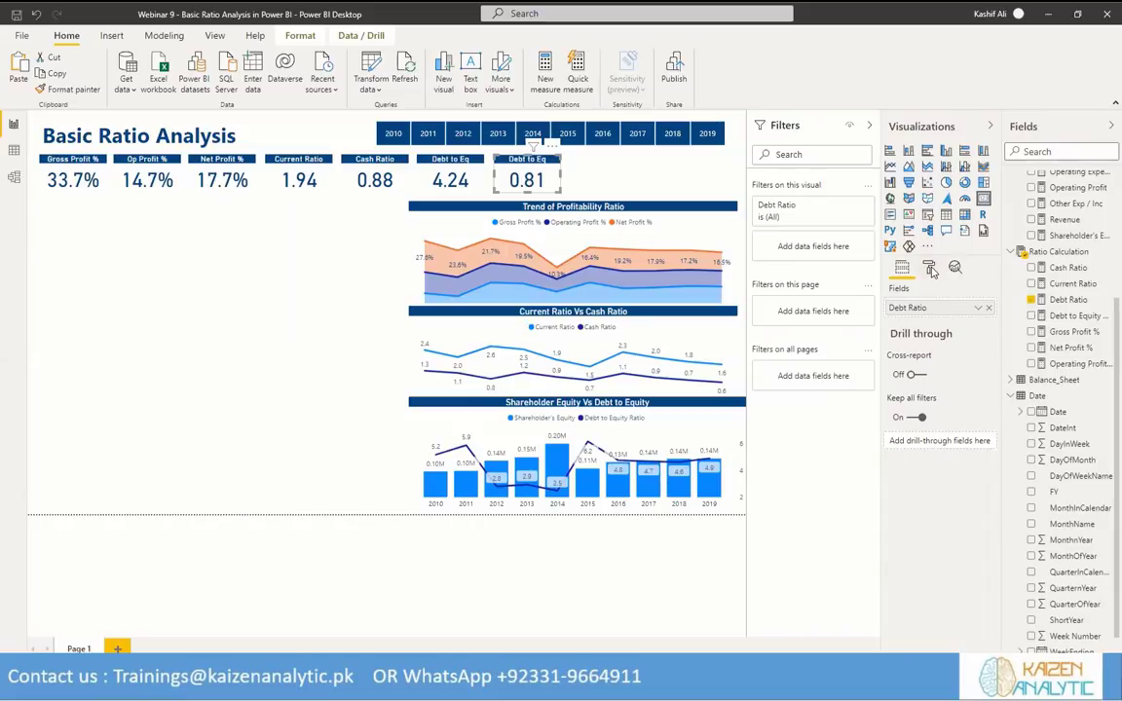
Change the new card's title text to "Debt Ratio".
{"action": "left_click", "coordinate": [930, 268]}
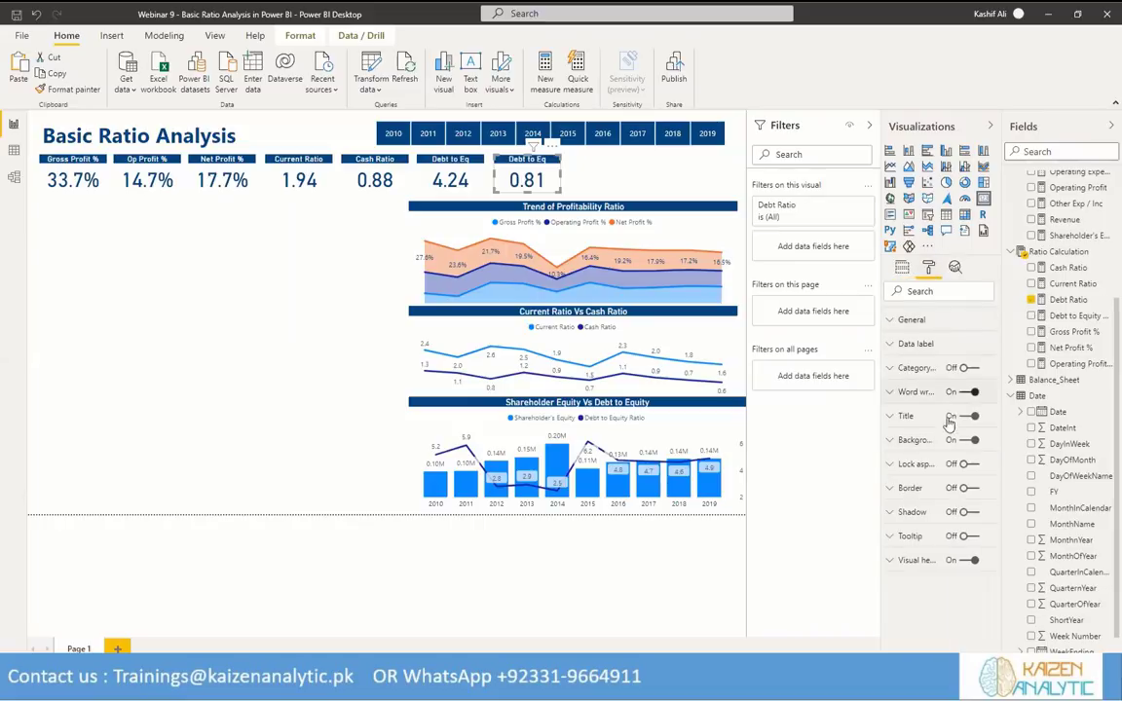
{"action": "left_click", "coordinate": [894, 416]}
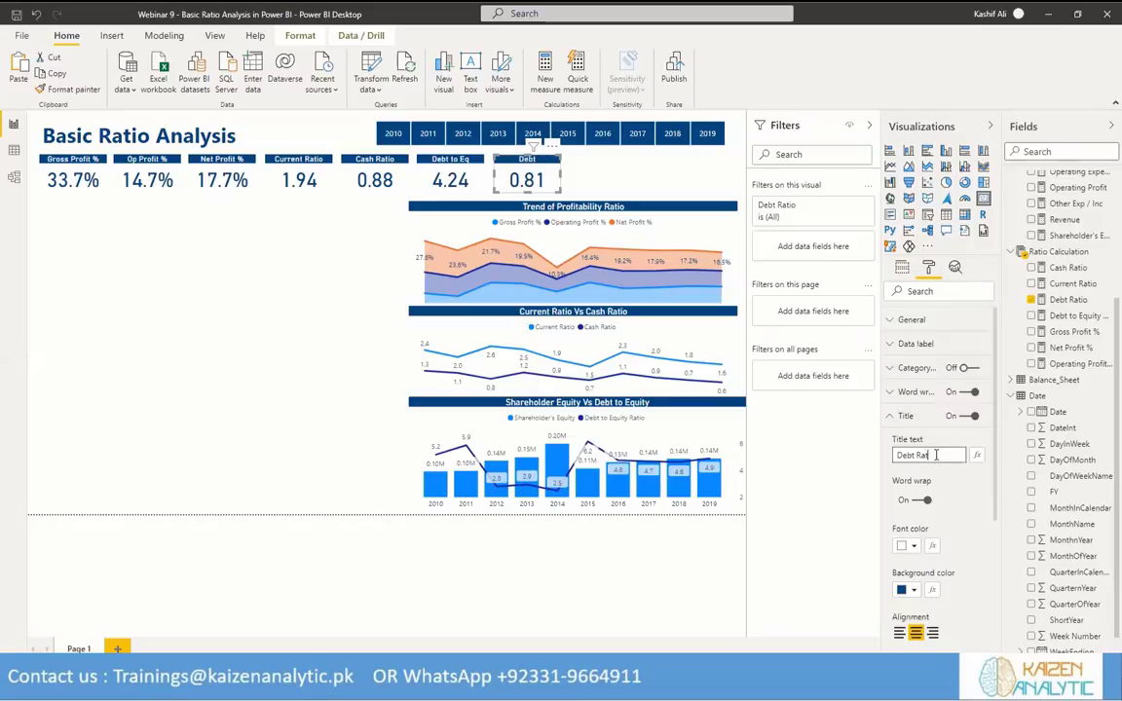
{"action": "left_click", "coordinate": [936, 455]}
{"action": "type", "text": "Debt Ratio"}
{"action": "left_click", "coordinate": [244, 356]}
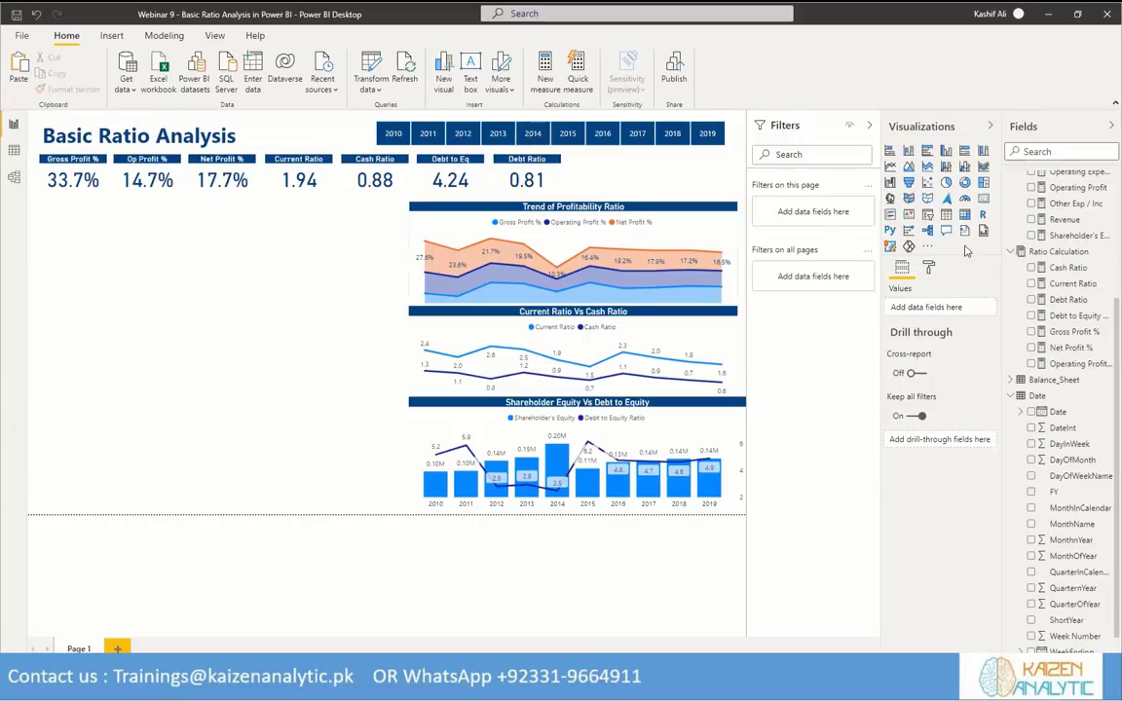
Create a measure in the Ratio Calculation table named Assets Turnover Ratio, starting a DIVIDE with [Revenue] as the numerator.
{"action": "left_click", "coordinate": [1104, 253]}
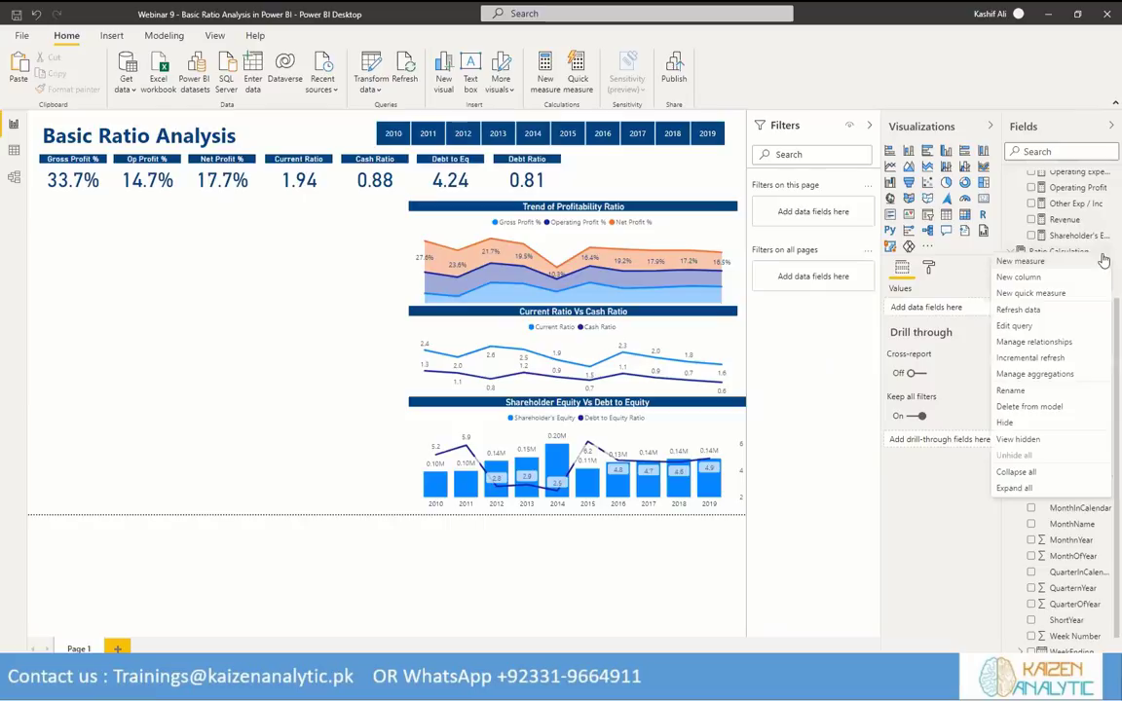
{"action": "key", "text": "Escape"}
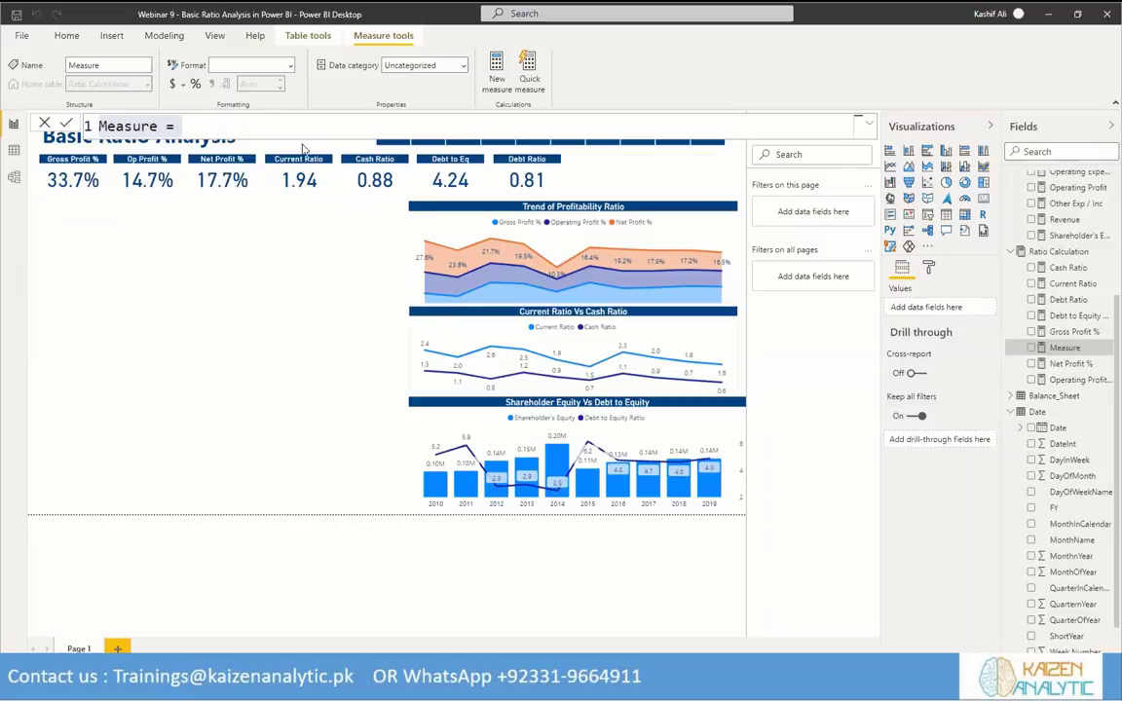
{"action": "left_click_drag", "start_coordinate": [197, 125], "coordinate": [98, 127]}
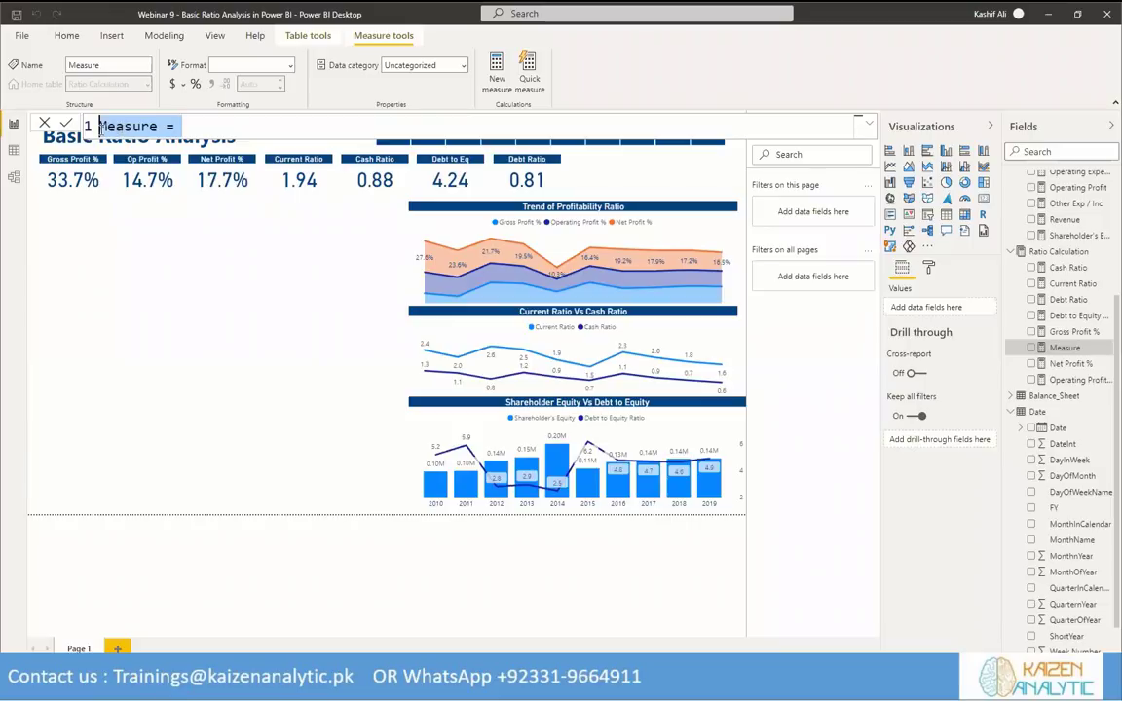
{"action": "type", "text": "Assets "}
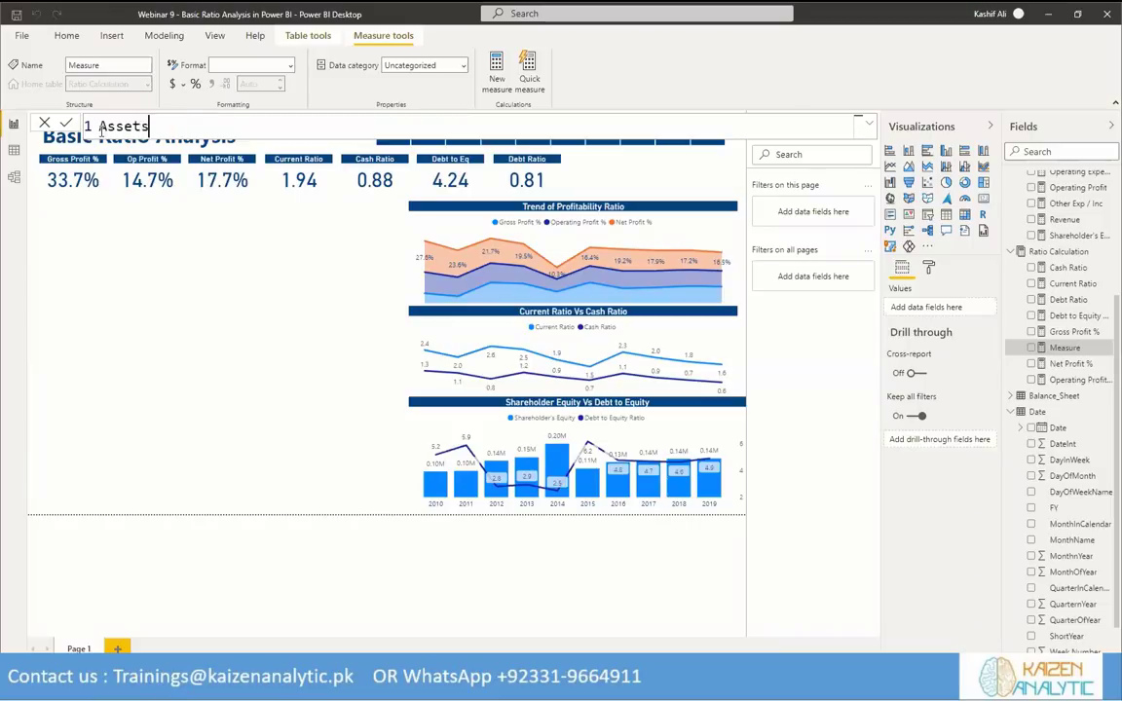
{"action": "type", "text": "Turnover Ratio ="}
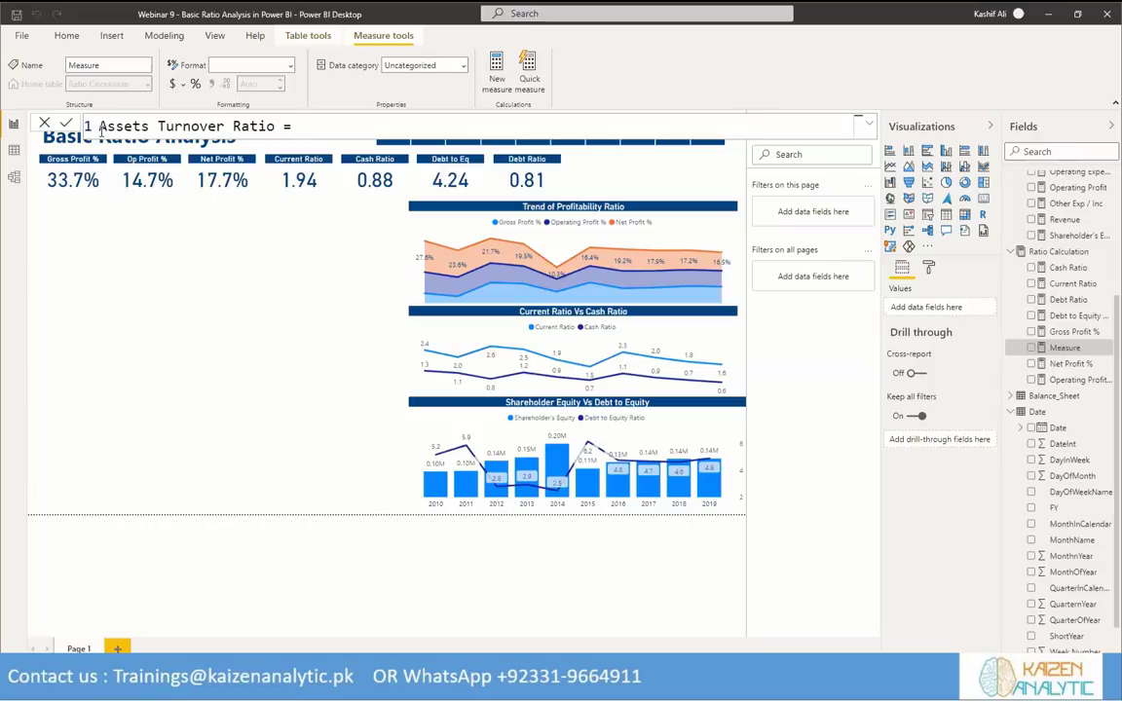
{"action": "type", "text": "DIVIDE("}
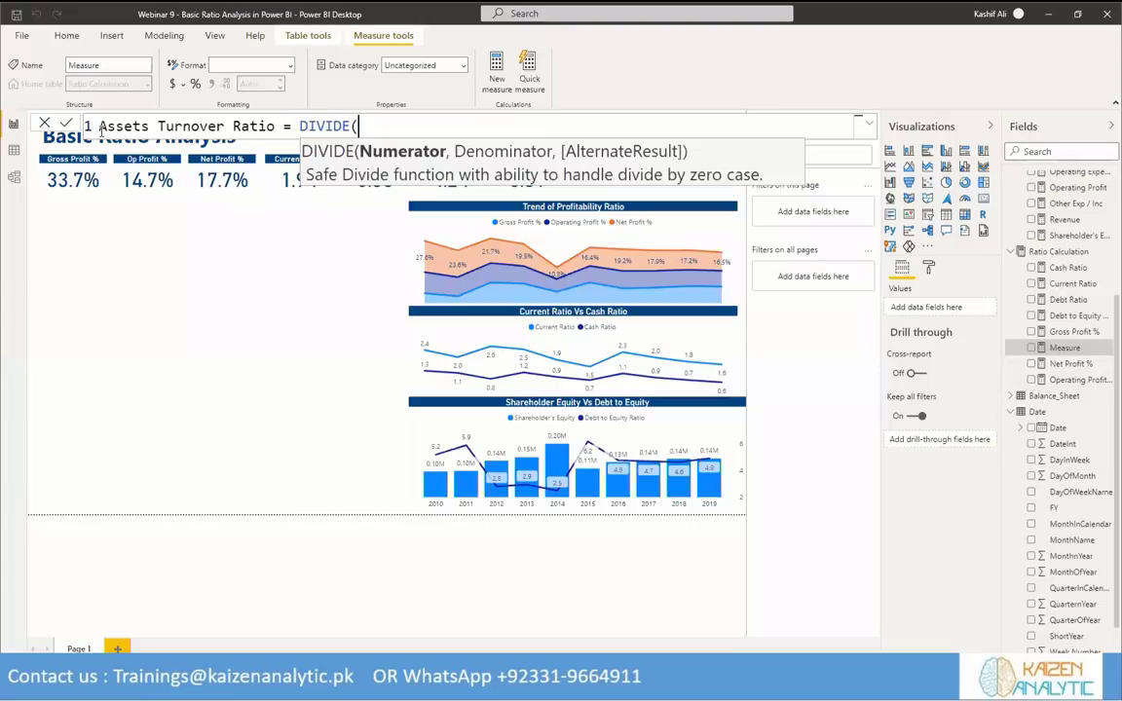
{"action": "type", "text": "[Revenue]"}
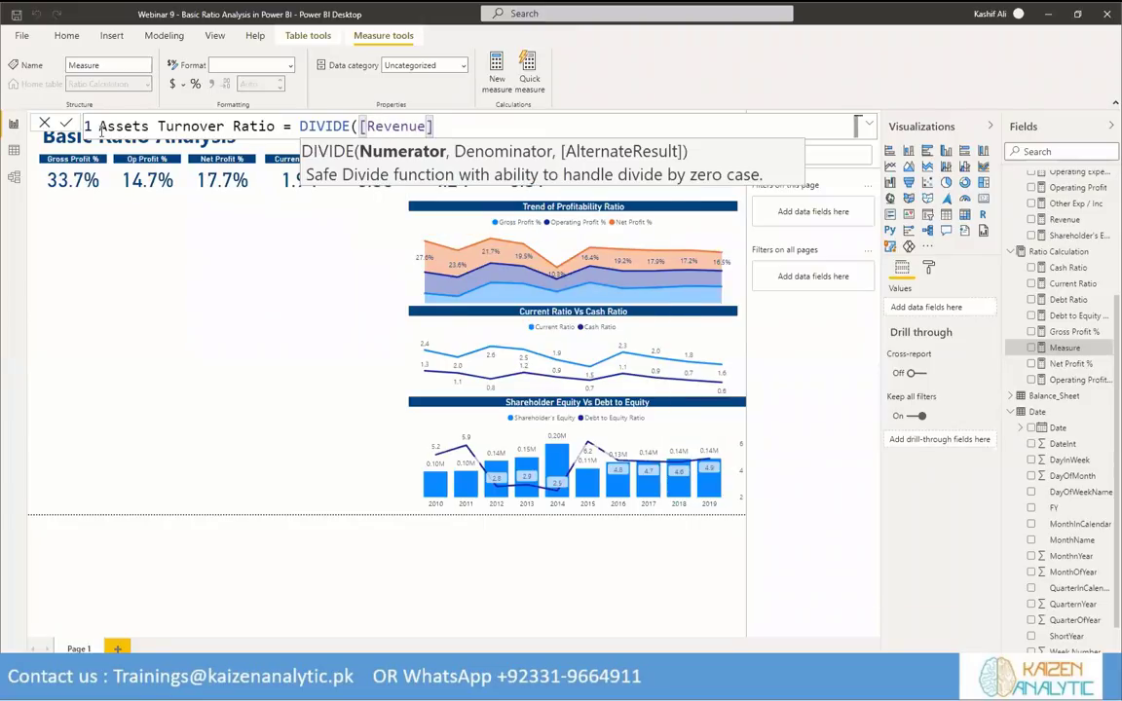
Fill the Assets Turnover Ratio denominator with ([Current Assets]+[Non-current assets]) and commit the measure.
{"action": "type", "text": ", "}
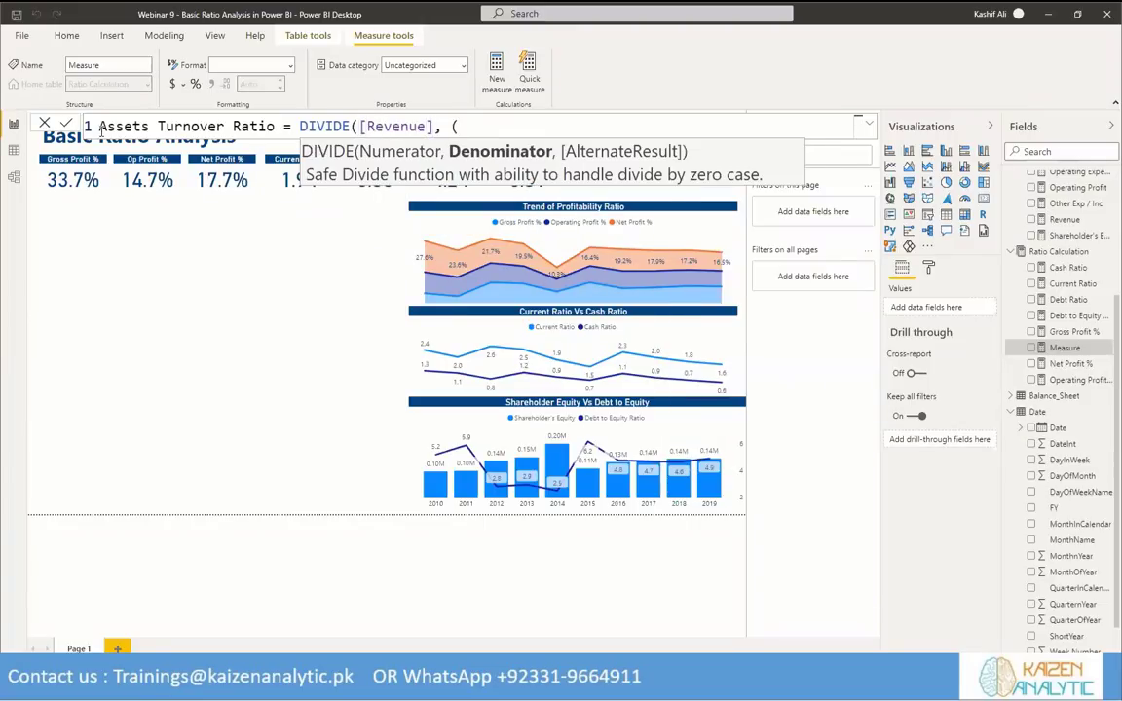
{"action": "type", "text": "("}
{"action": "type", "text": "Cur"}
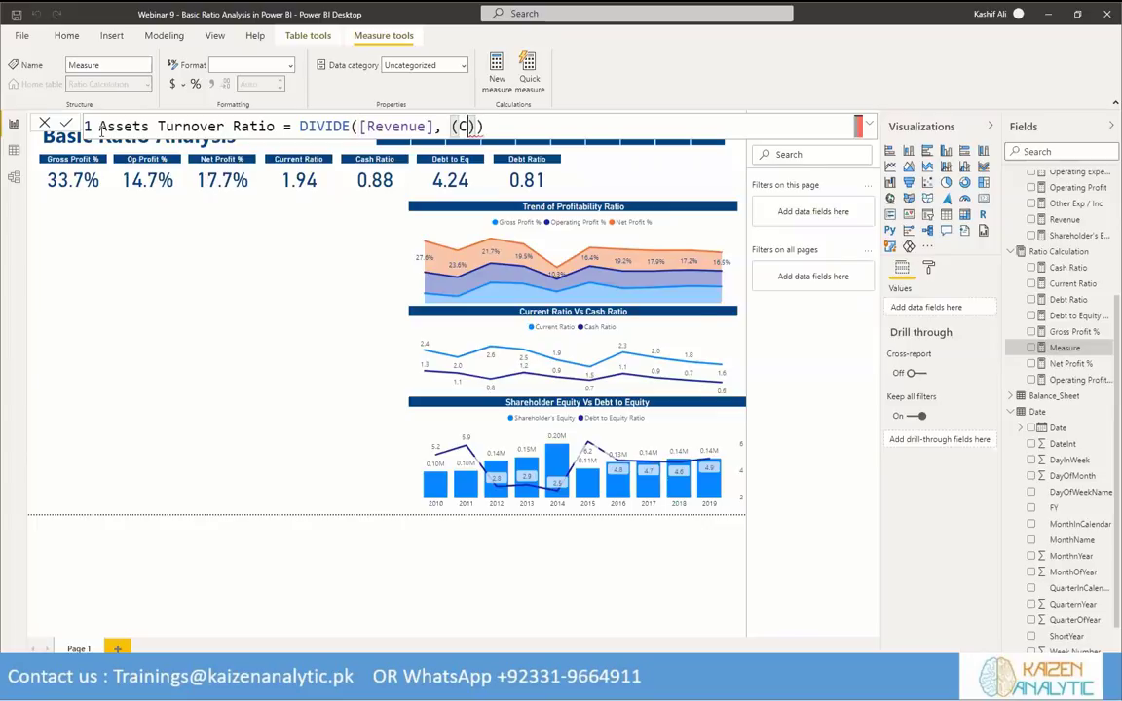
{"action": "key", "text": "Down"}
{"action": "key", "text": "Tab"}
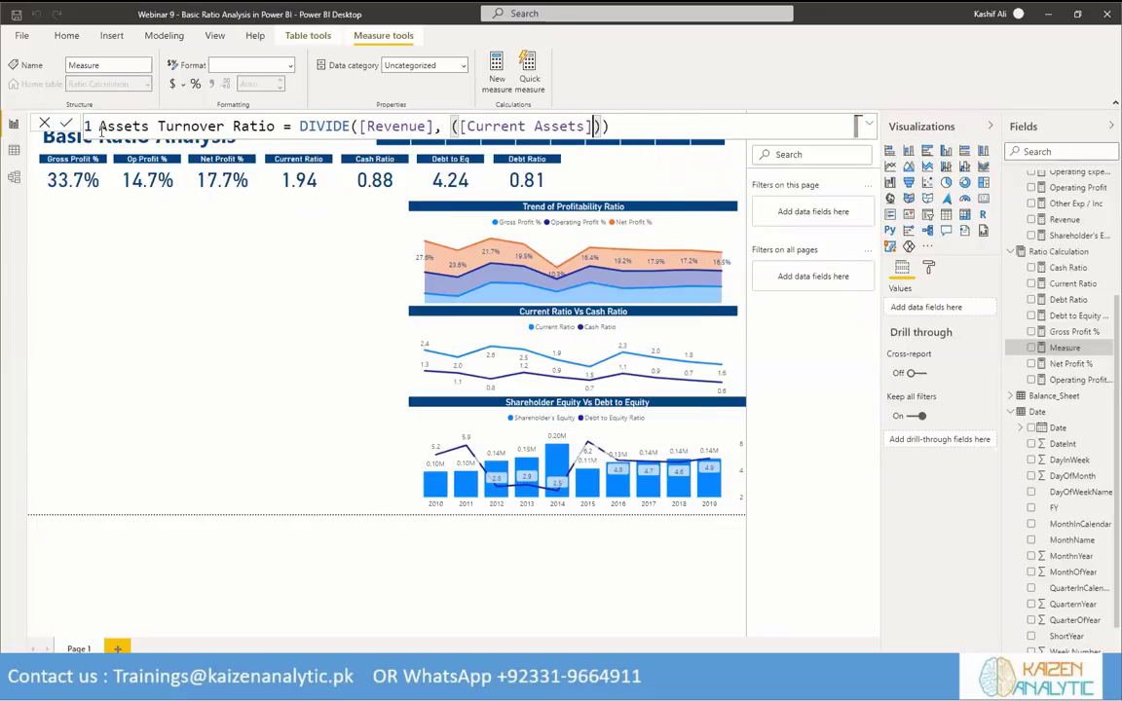
{"action": "type", "text": "+Non"}
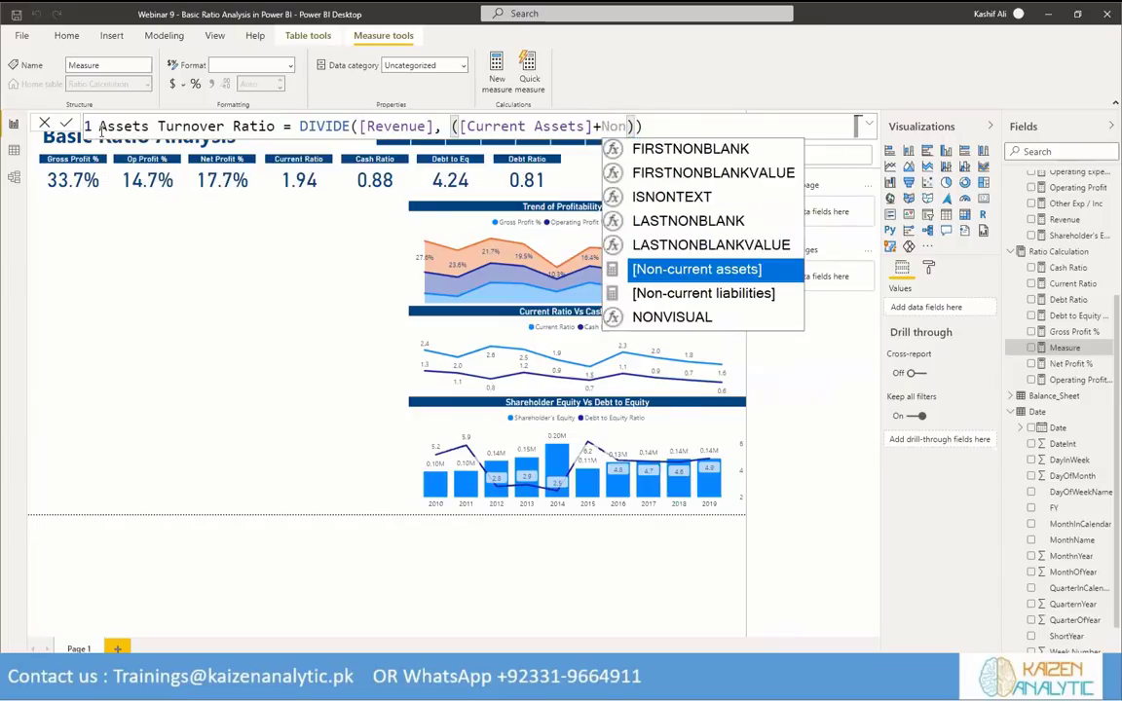
{"action": "key", "text": "Tab"}
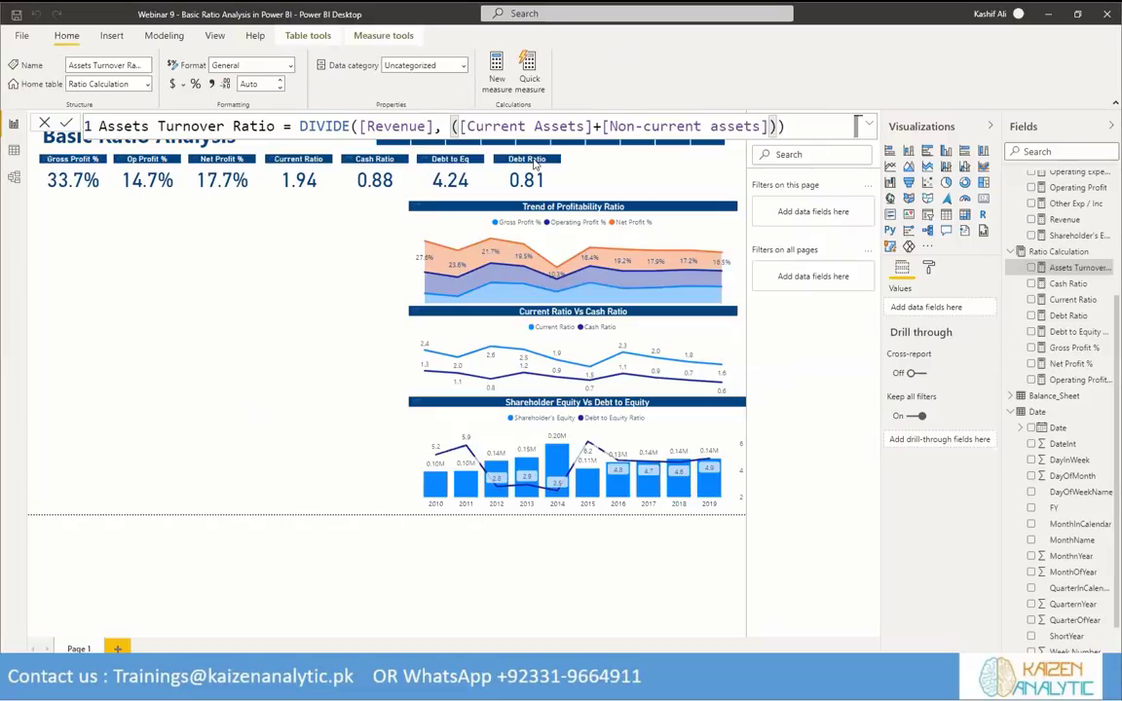
Duplicate the Debt Ratio card, place the copy directly to its right, and replace its field with Assets Turnover Ratio.
{"action": "left_click", "coordinate": [534, 164]}
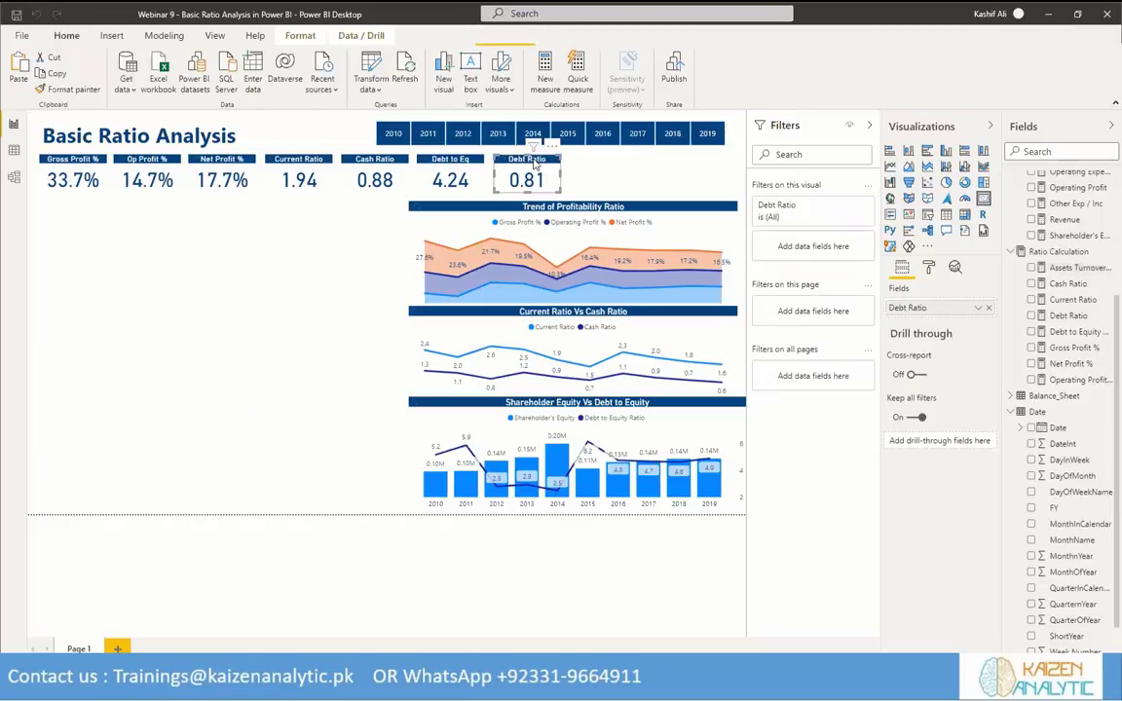
{"action": "key", "text": "ctrl+c"}
{"action": "key", "text": "ctrl+v"}
{"action": "left_click_drag", "start_coordinate": [536, 165], "coordinate": [605, 168]}
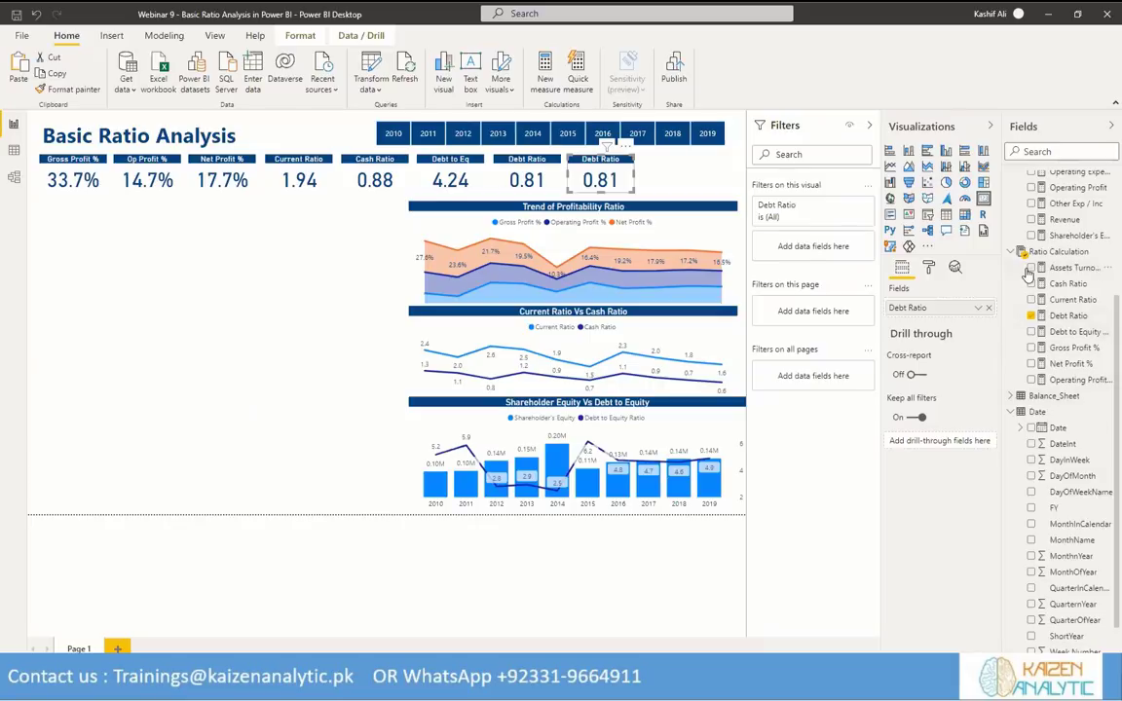
{"action": "left_click", "coordinate": [989, 308]}
{"action": "left_click", "coordinate": [1032, 268]}
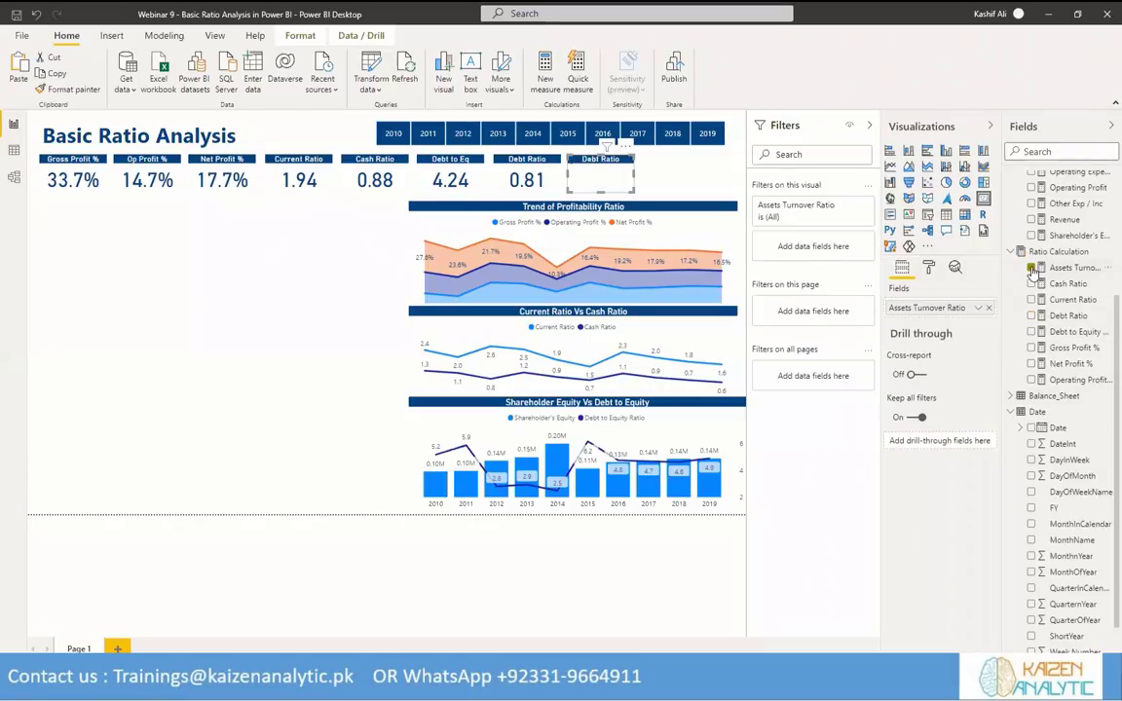
Change the new card's title text to "Asset Turnover" and deselect the card.
{"action": "left_click", "coordinate": [928, 267]}
{"action": "left_click", "coordinate": [892, 416]}
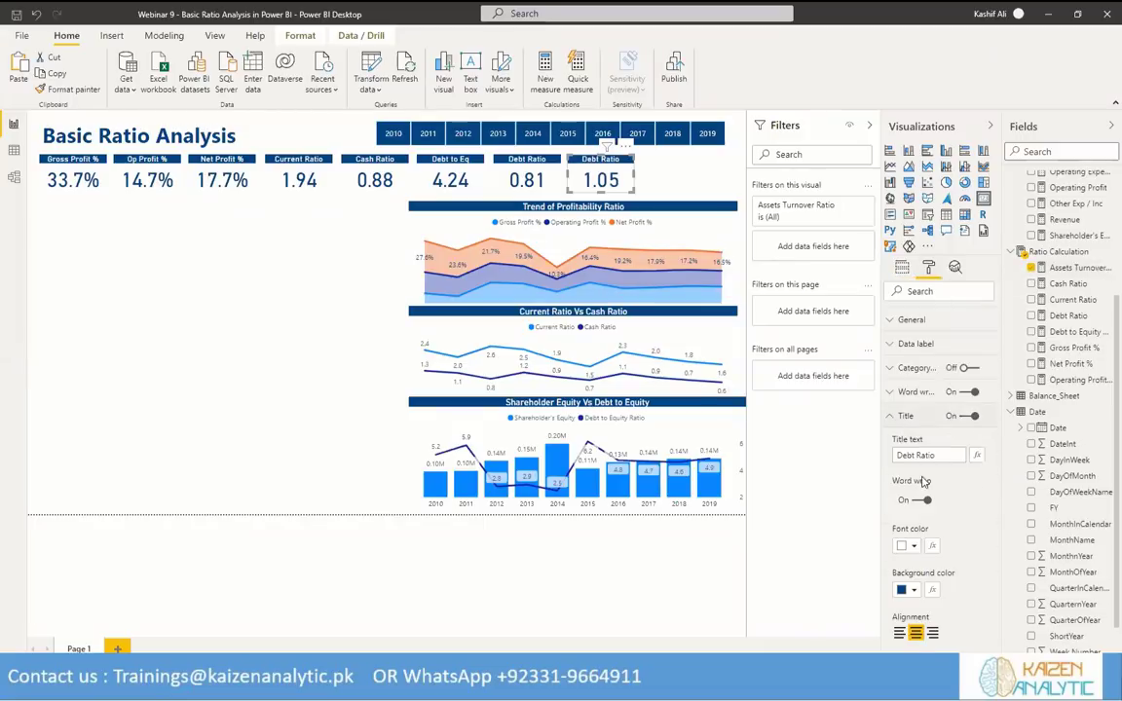
{"action": "left_click_drag", "start_coordinate": [937, 455], "coordinate": [888, 455]}
{"action": "type", "text": "Asset"}
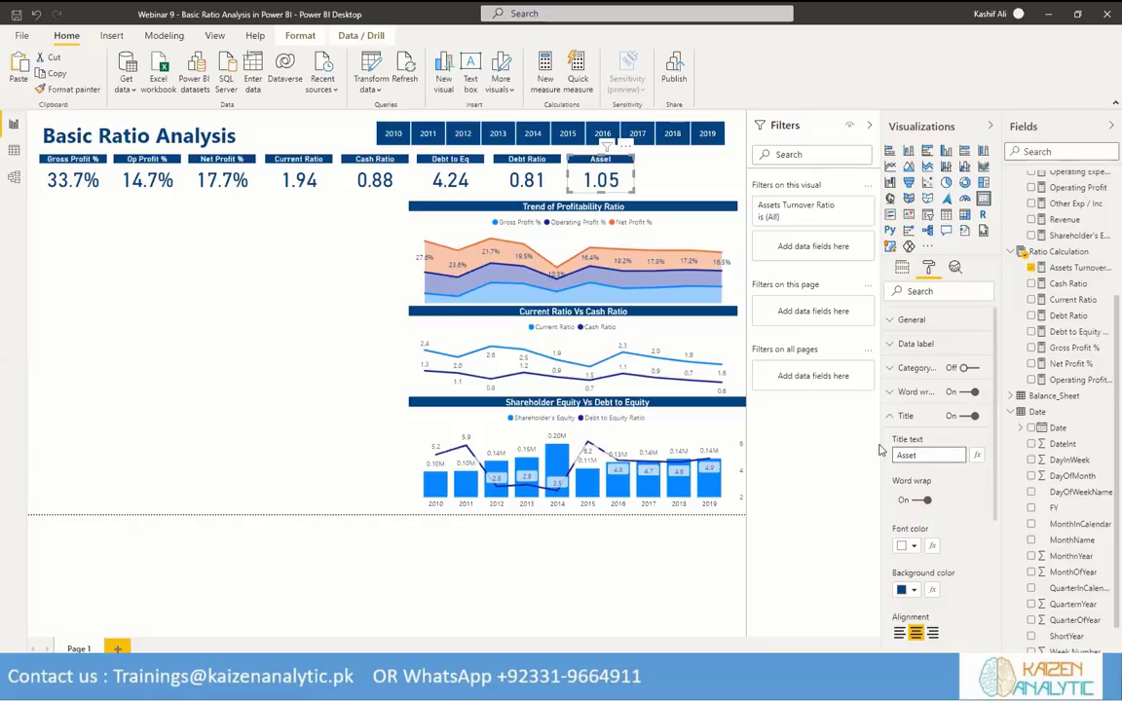
{"action": "type", "text": " Turnover"}
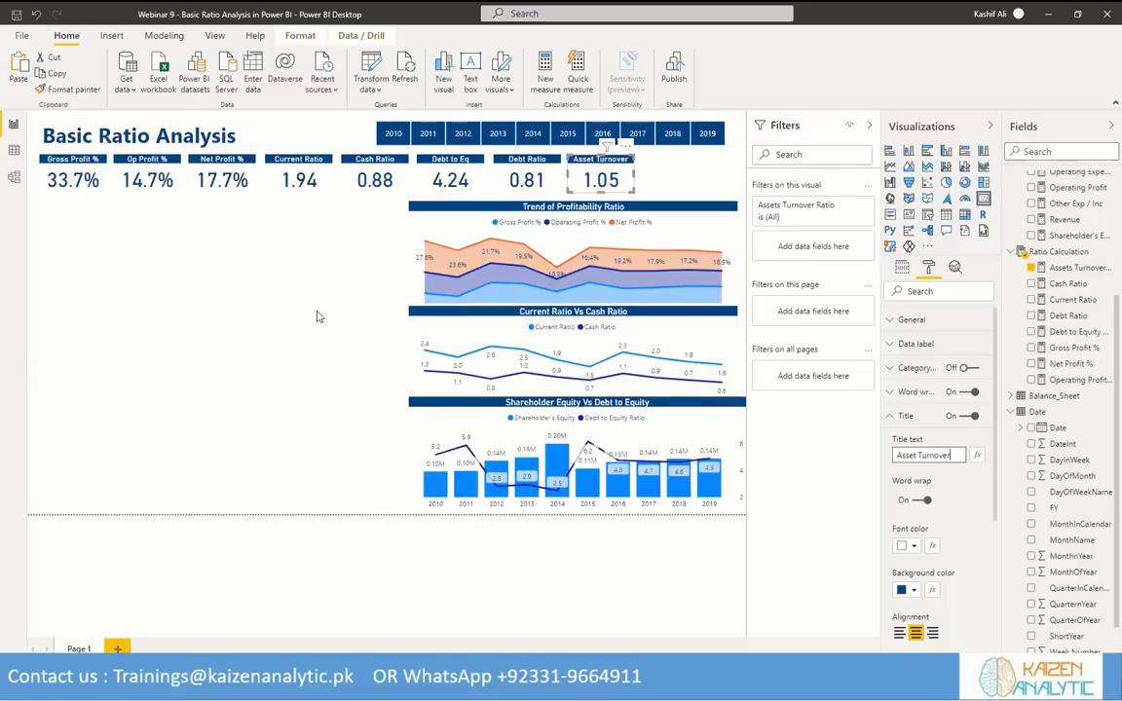
{"action": "left_click", "coordinate": [638, 192]}
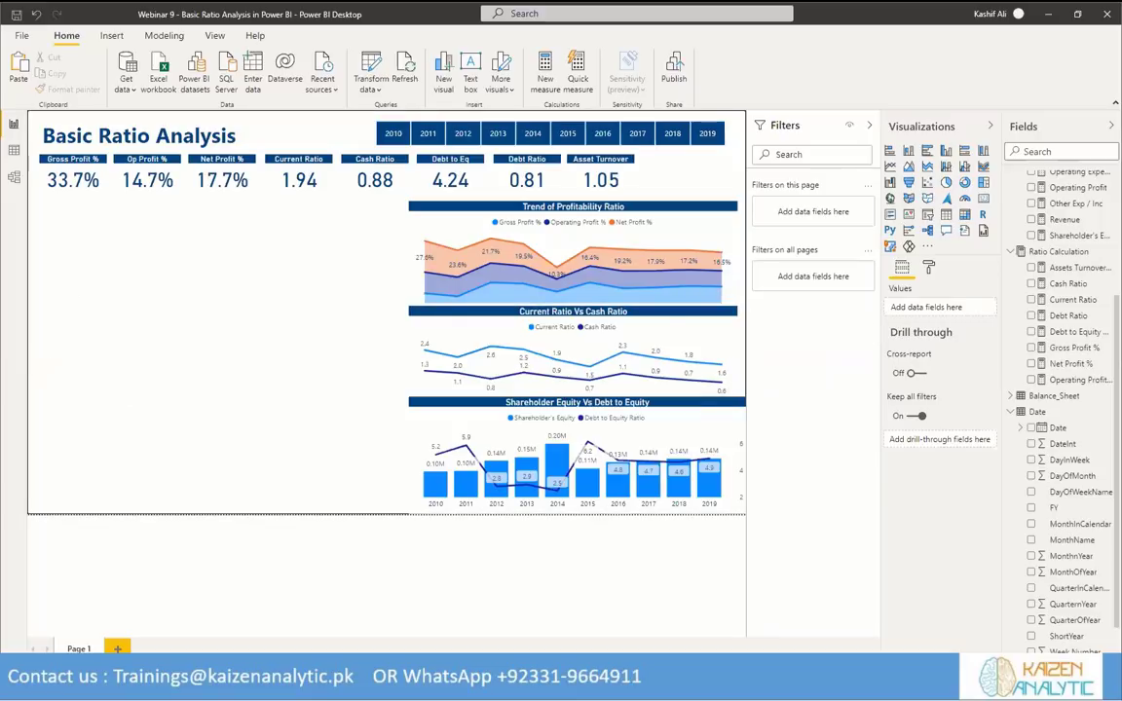
Examine the Level 3 categories in the Balance_Sheet table data, then return to the report page.
{"action": "left_click", "coordinate": [13, 149]}
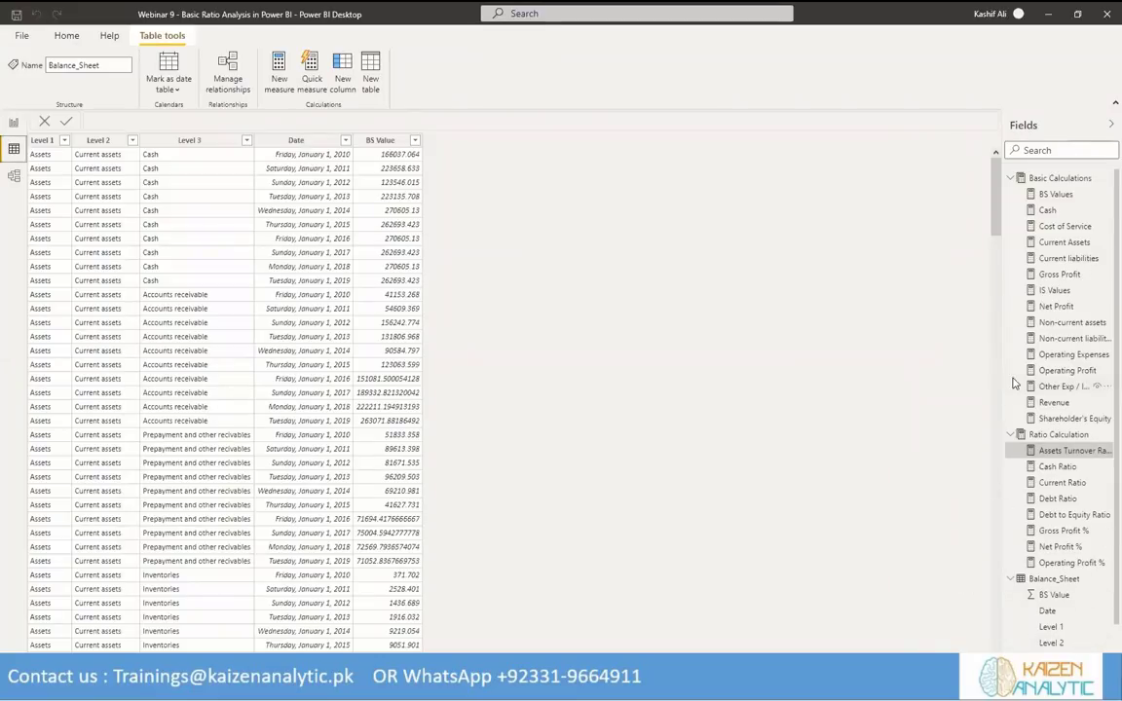
{"action": "left_click", "coordinate": [1010, 434]}
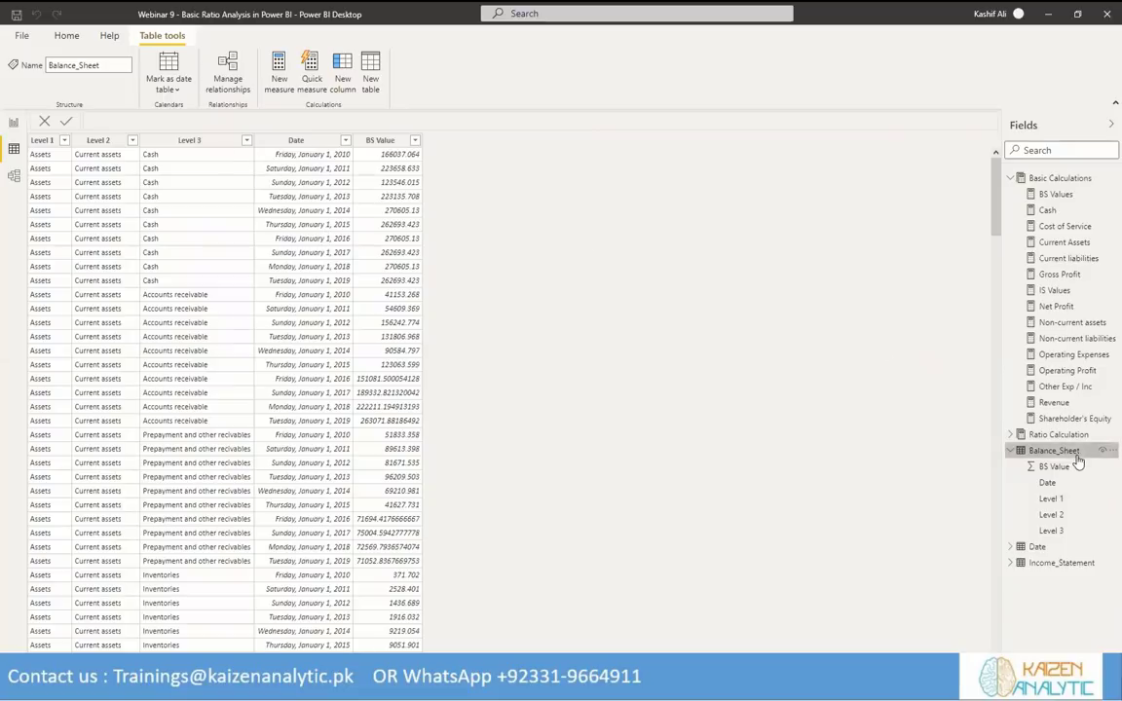
{"action": "scroll", "coordinate": [200, 473], "scroll_direction": "down", "scroll_amount": 2}
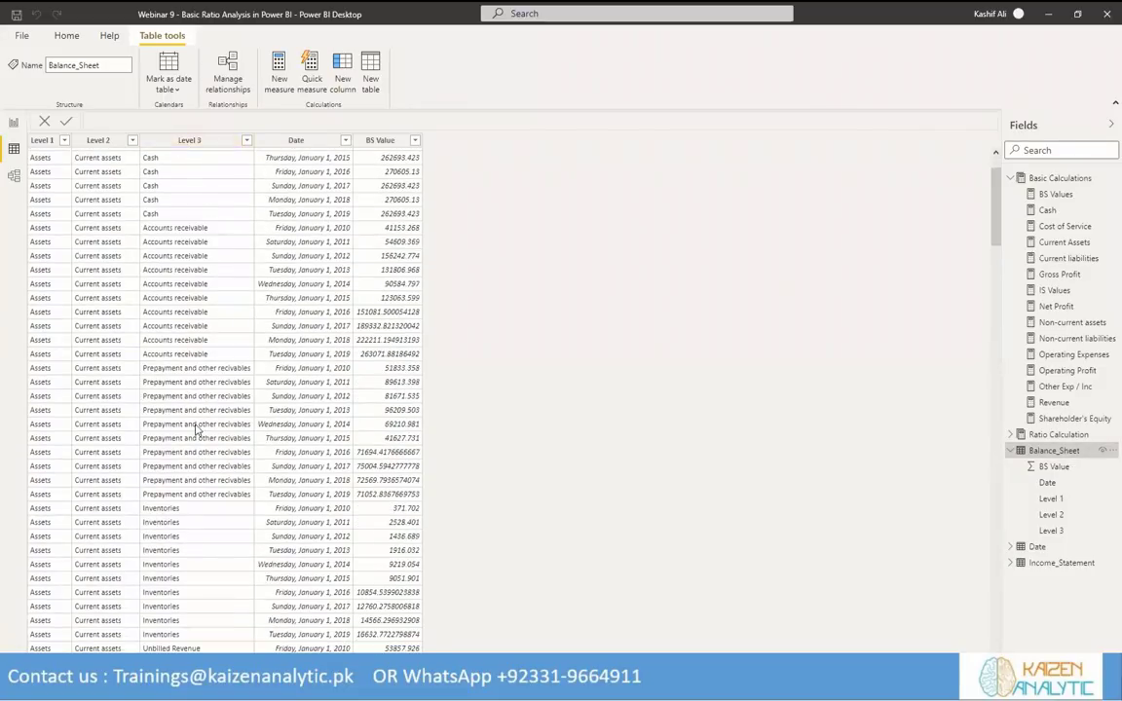
{"action": "left_click", "coordinate": [13, 123]}
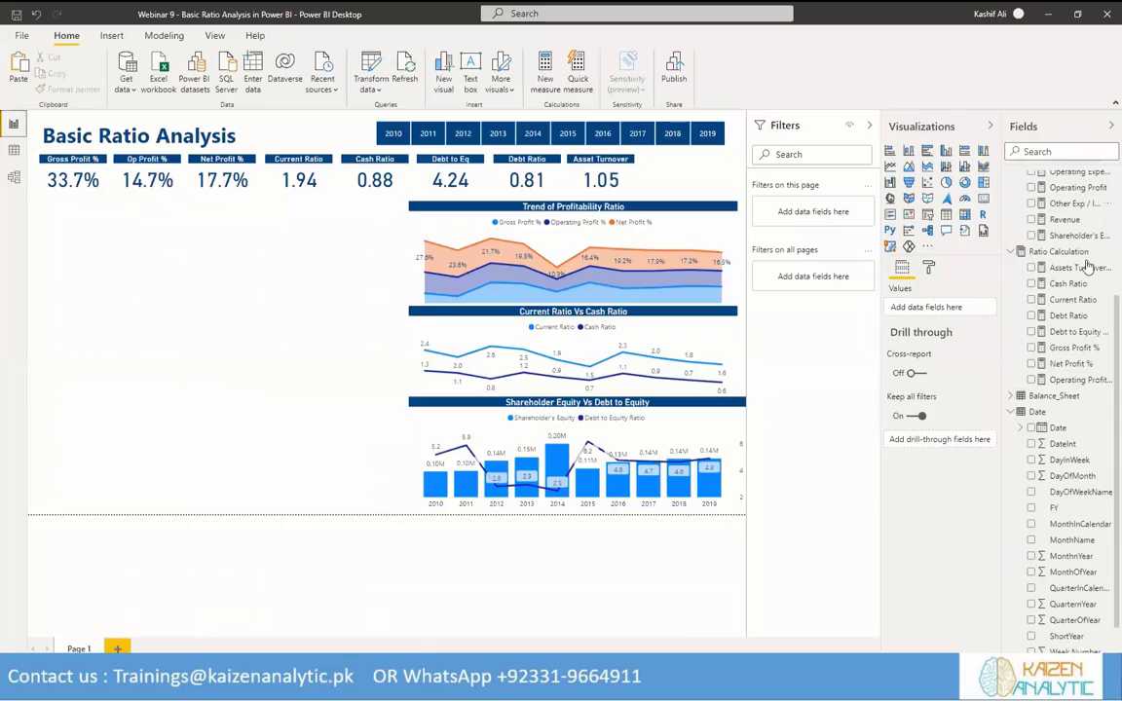
Create a measure in the Basic Calculations table named Inventory, starting a CALCULATE over [BS Values].
{"action": "scroll", "coordinate": [1091, 244], "scroll_direction": "up", "scroll_amount": 4}
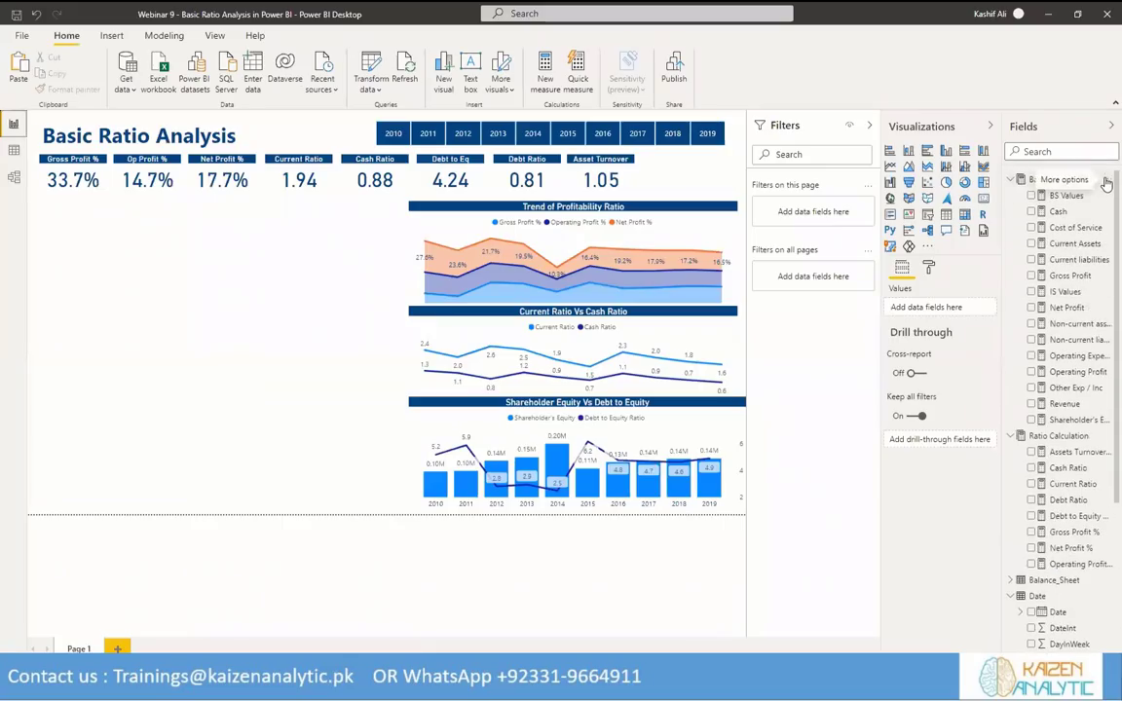
{"action": "left_click", "coordinate": [1105, 182]}
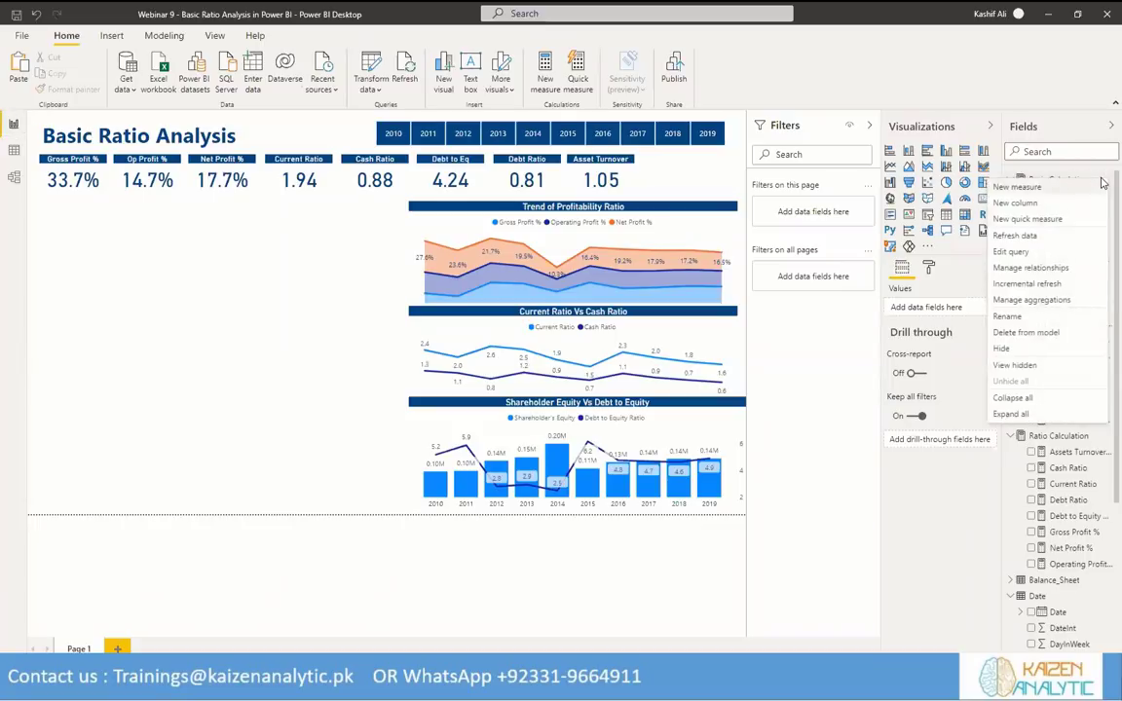
{"action": "left_click", "coordinate": [1035, 188]}
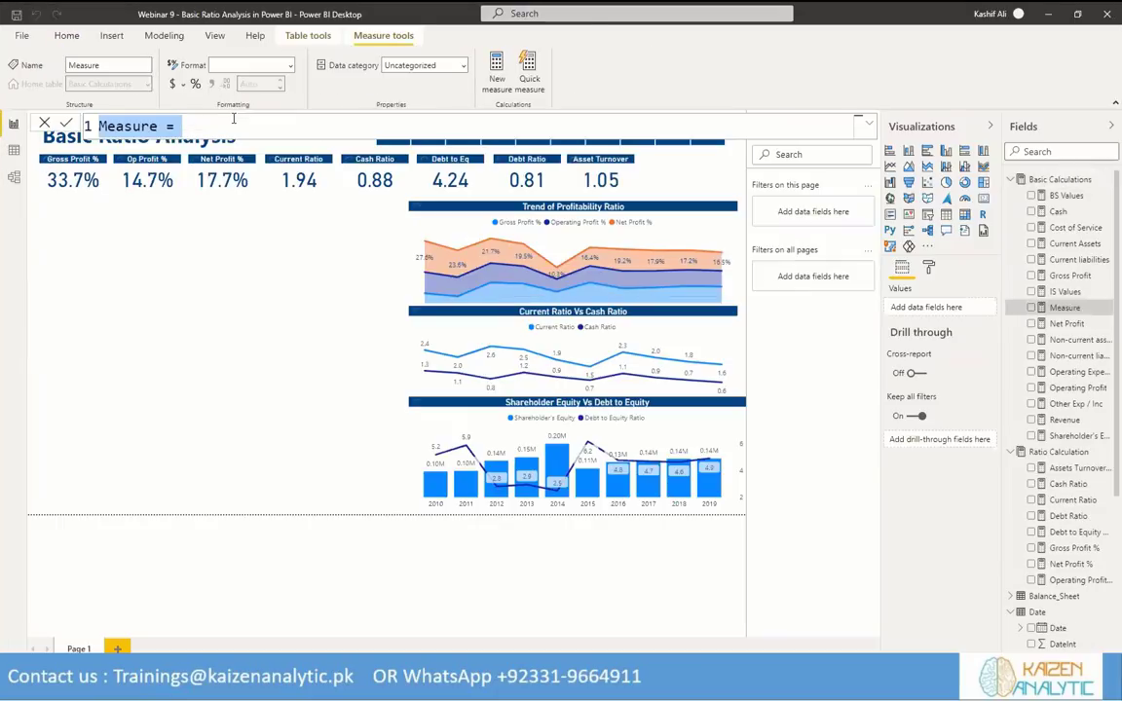
{"action": "type", "text": "Invent"}
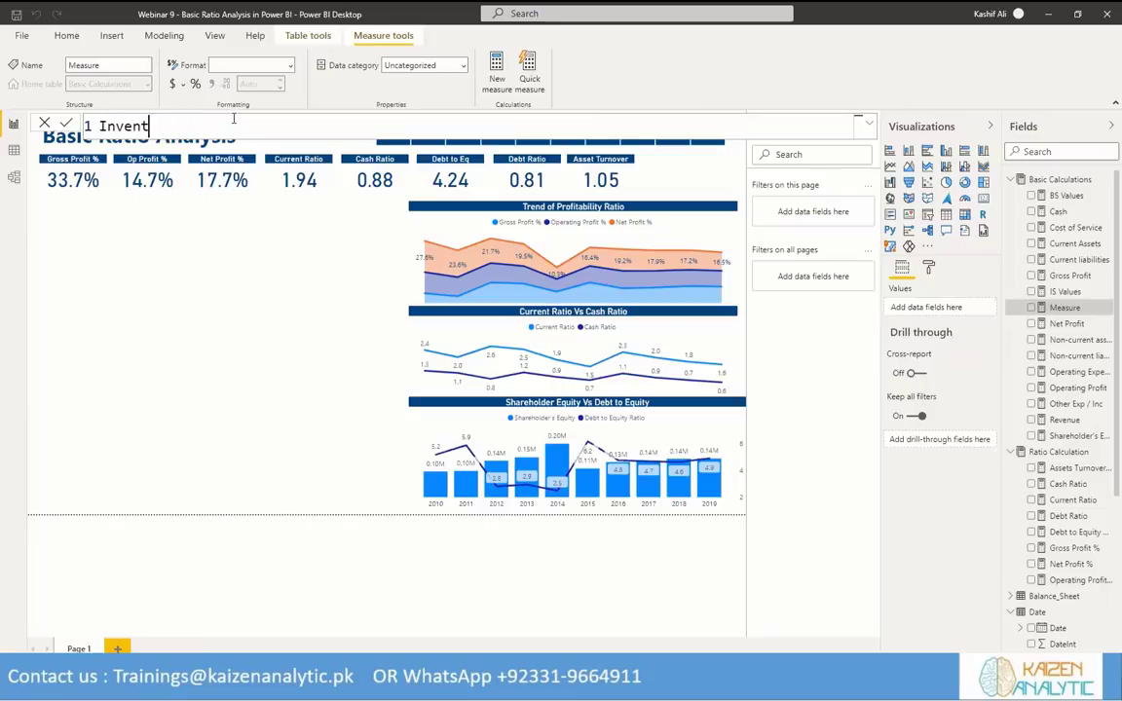
{"action": "type", "text": "ory = CALCULATE(bs"}
{"action": "key", "text": "Tab"}
{"action": "type", "text": ","}
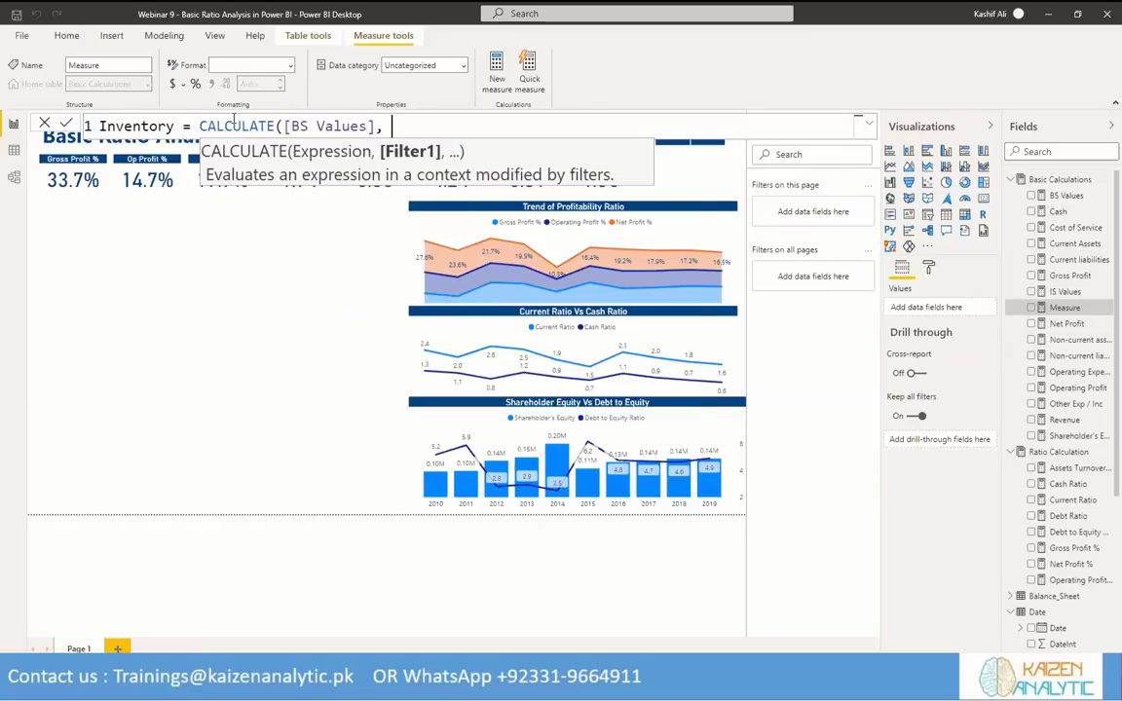
Filter the Inventory measure by Balance_Sheet[Level 3] = "Inventory" and commit it.
{"action": "type", "text": " Leve"}
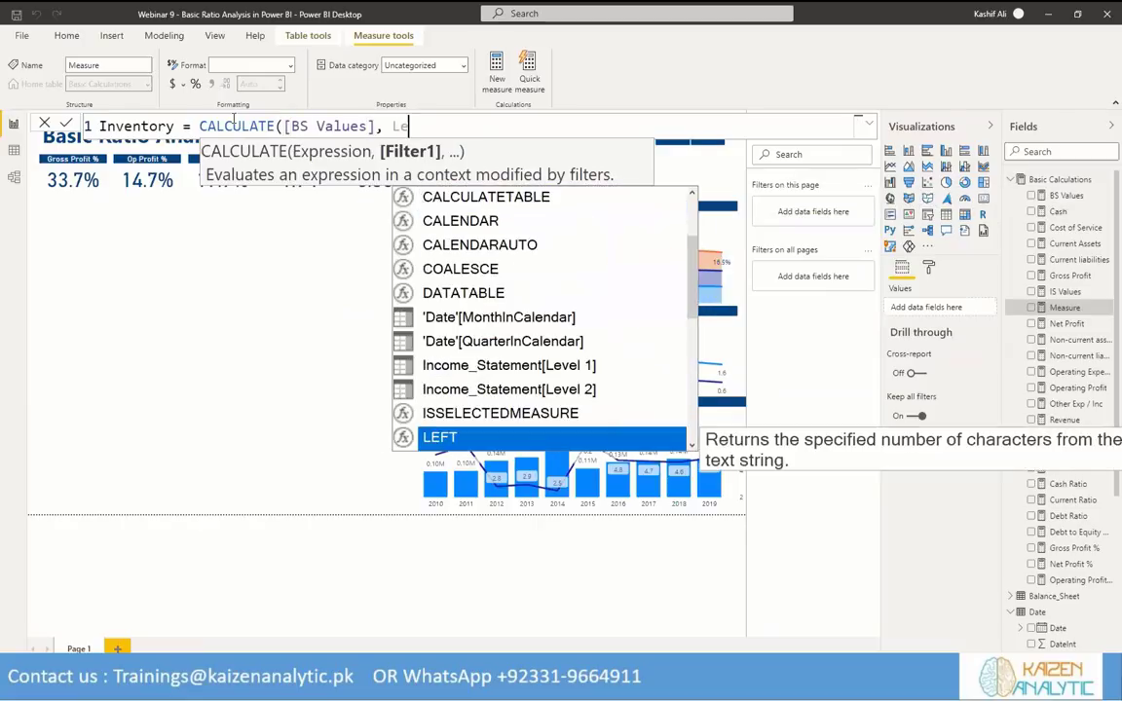
{"action": "key", "text": "Down"}
{"action": "key", "text": "Down"}
{"action": "key", "text": "Tab"}
{"action": "type", "text": "="}
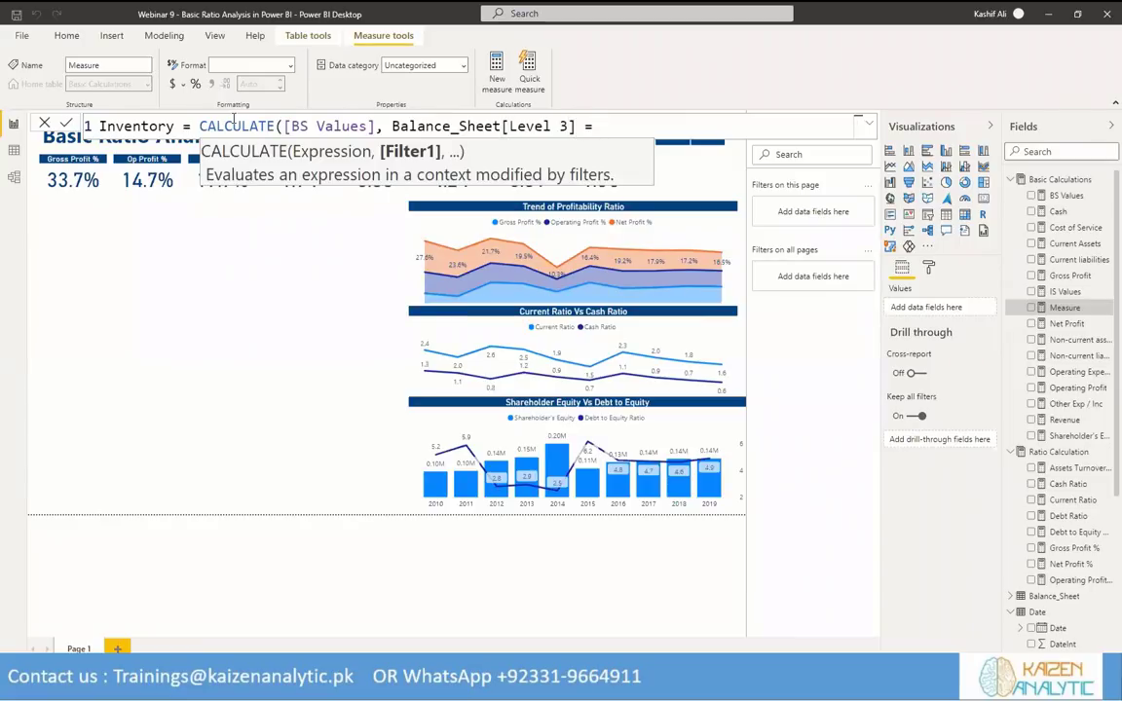
{"action": "type", "text": " \""}
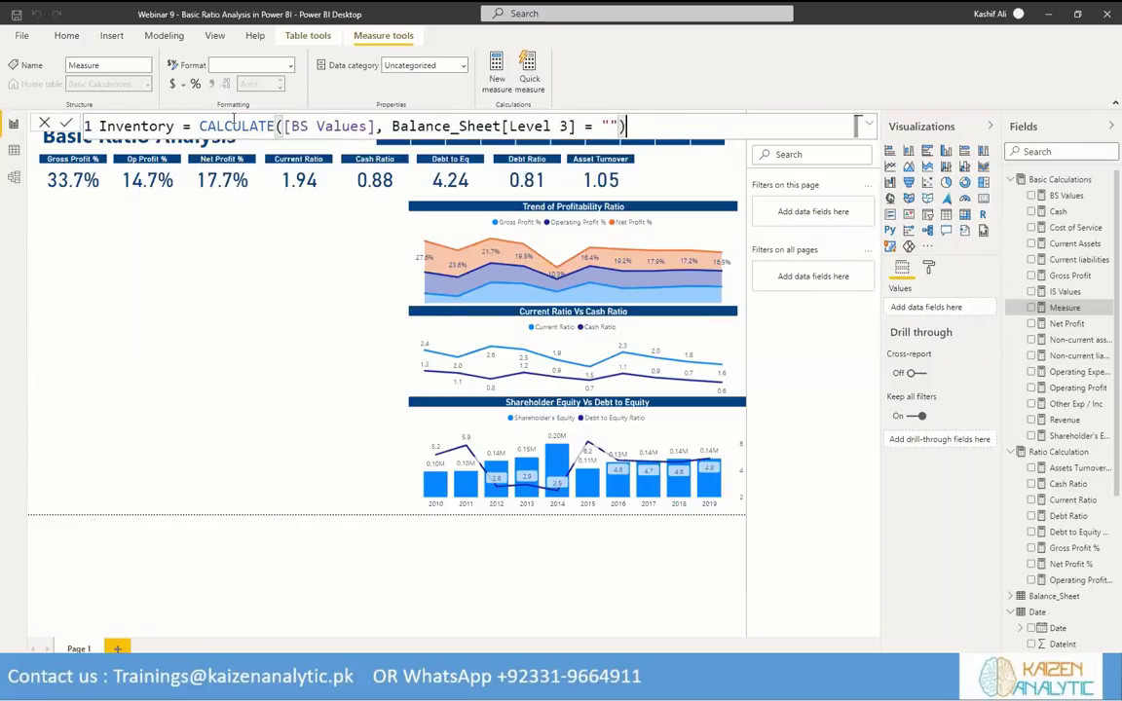
{"action": "type", "text": "Inventory"}
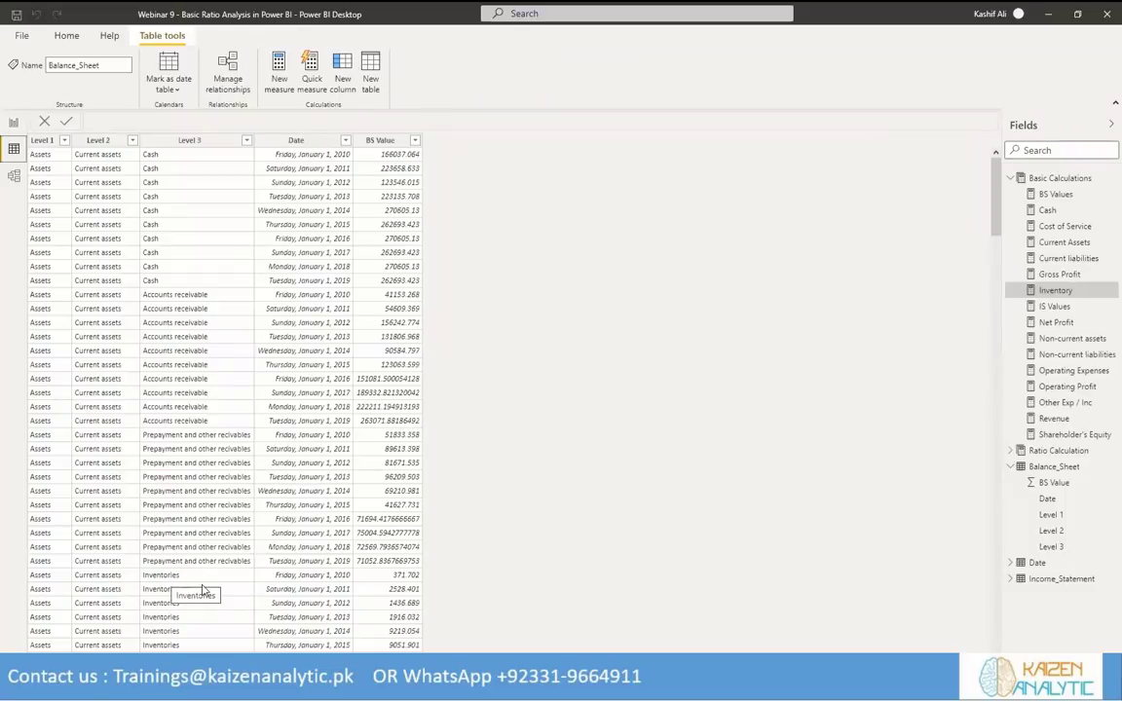
Add the Inventory measure as a new visual in the blank report area beside the trend charts.
{"action": "left_click", "coordinate": [613, 163]}
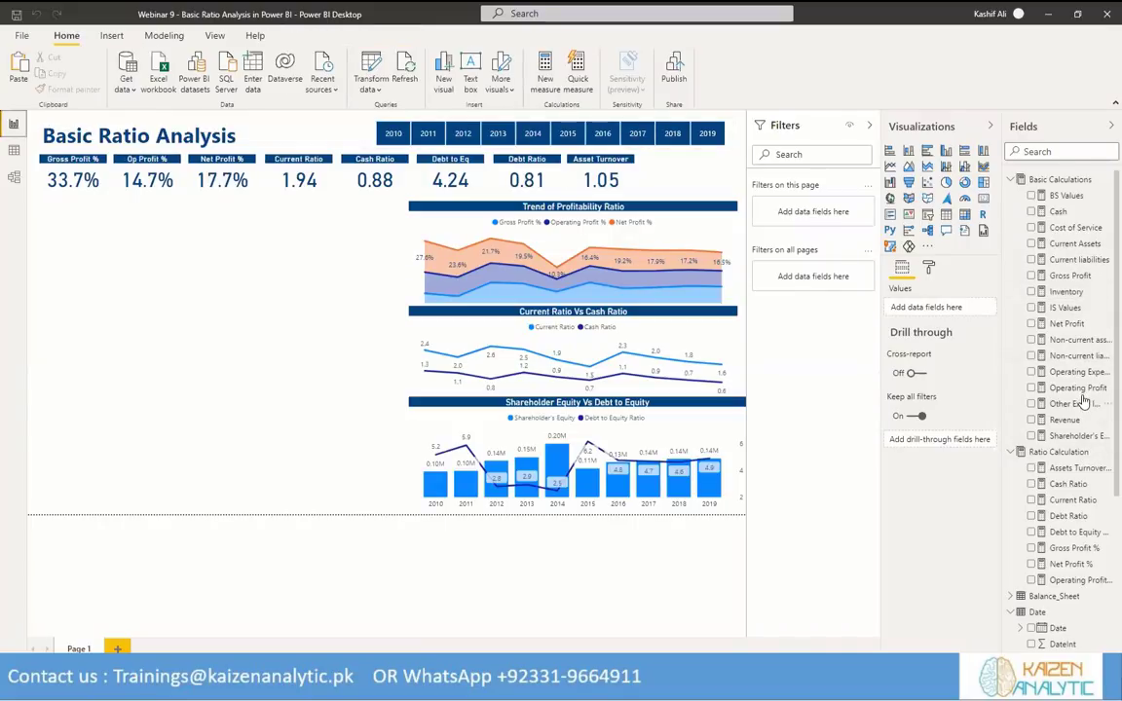
{"action": "left_click", "coordinate": [1065, 293]}
{"action": "left_click_drag", "start_coordinate": [1068, 294], "coordinate": [175, 356]}
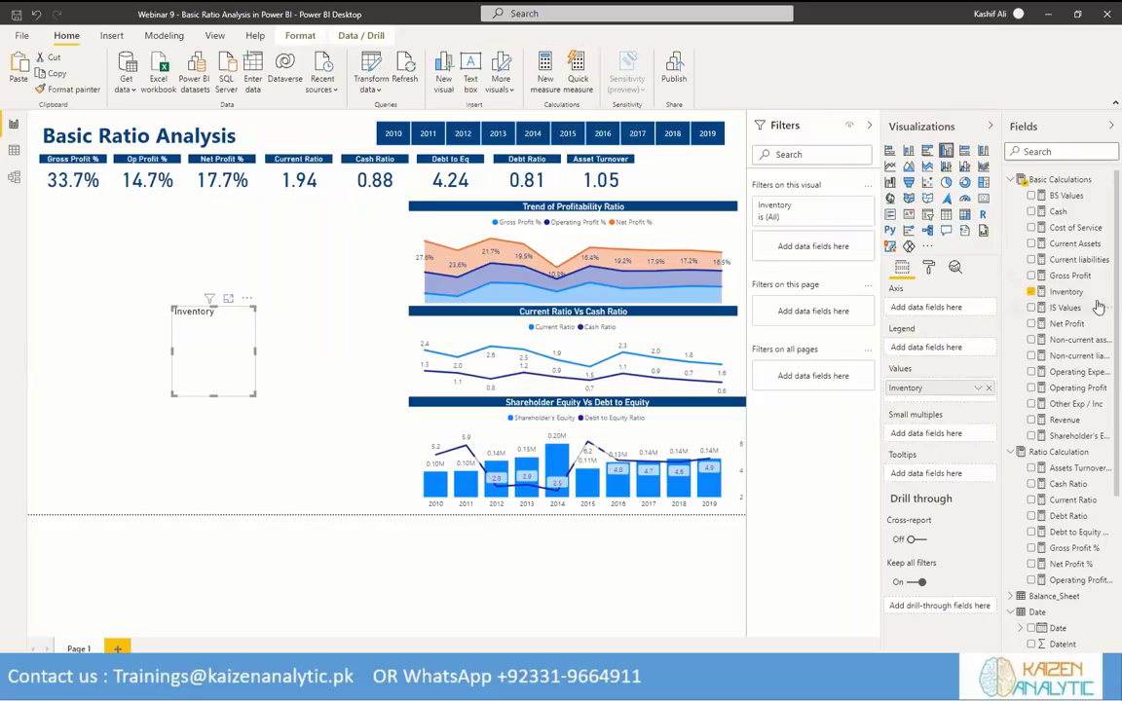
Correct the Inventory measure's Level 3 filter to "Inventories", commit it, and enlarge the Inventory card to fit its value.
{"action": "left_click", "coordinate": [1068, 293]}
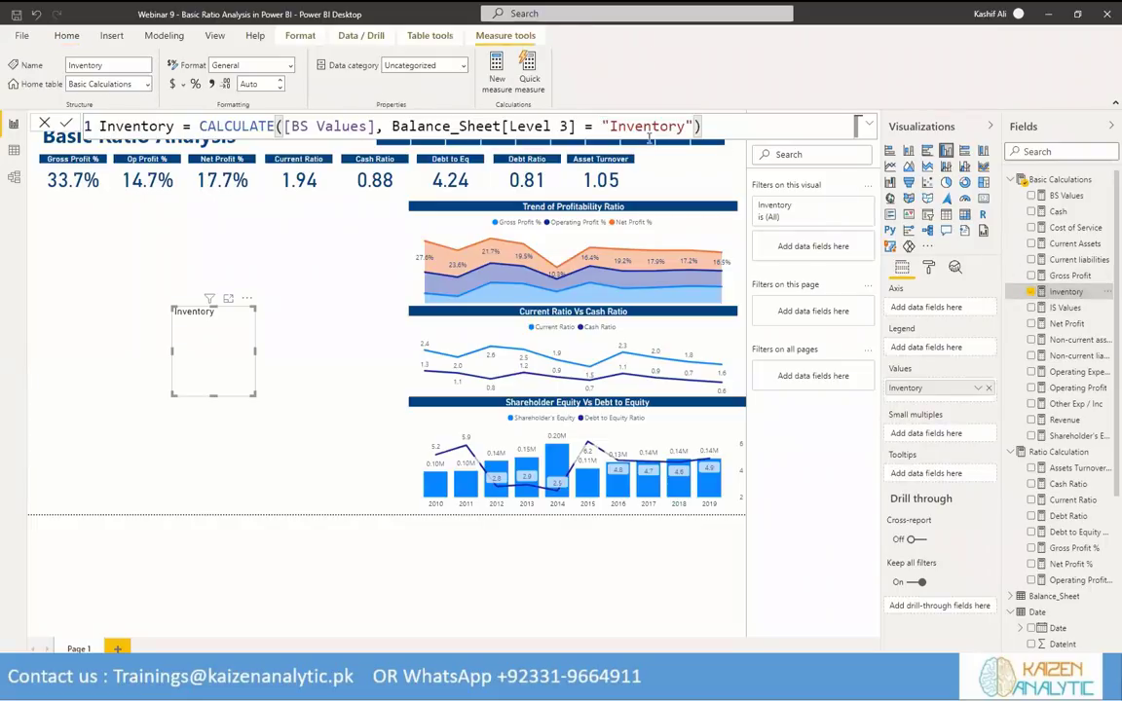
{"action": "left_click", "coordinate": [669, 127]}
{"action": "type", "text": "ies"}
{"action": "key", "text": "Delete"}
{"action": "key", "text": "Delete"}
{"action": "type", "text": "\""}
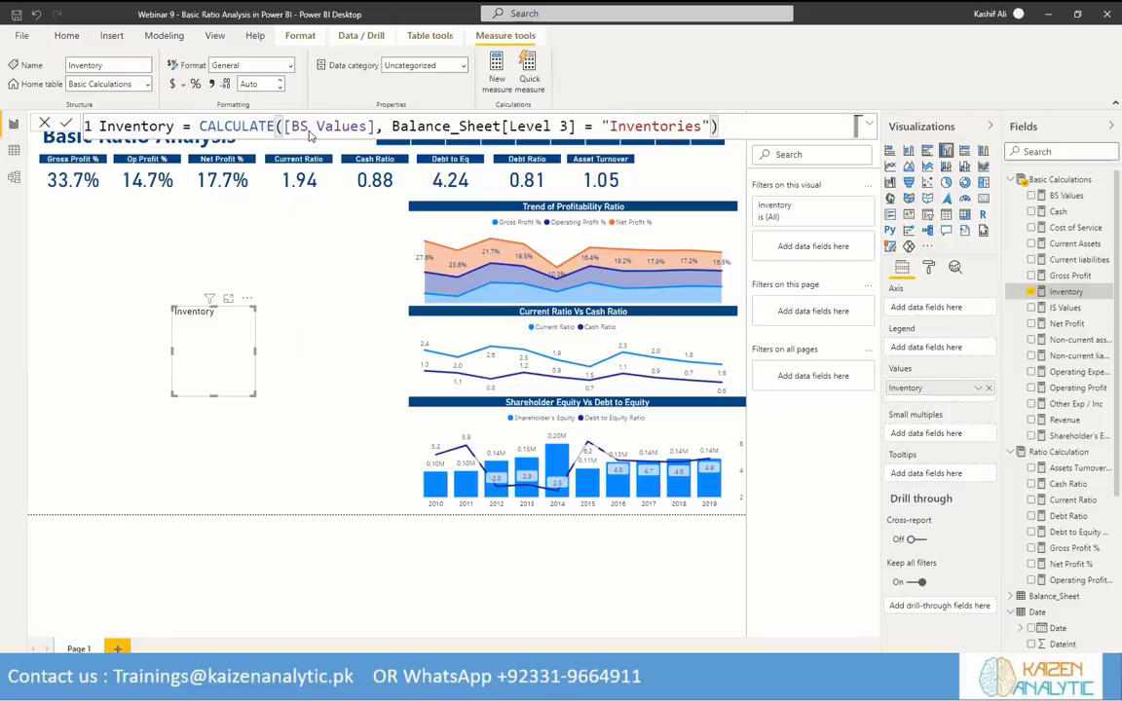
{"action": "left_click", "coordinate": [65, 126]}
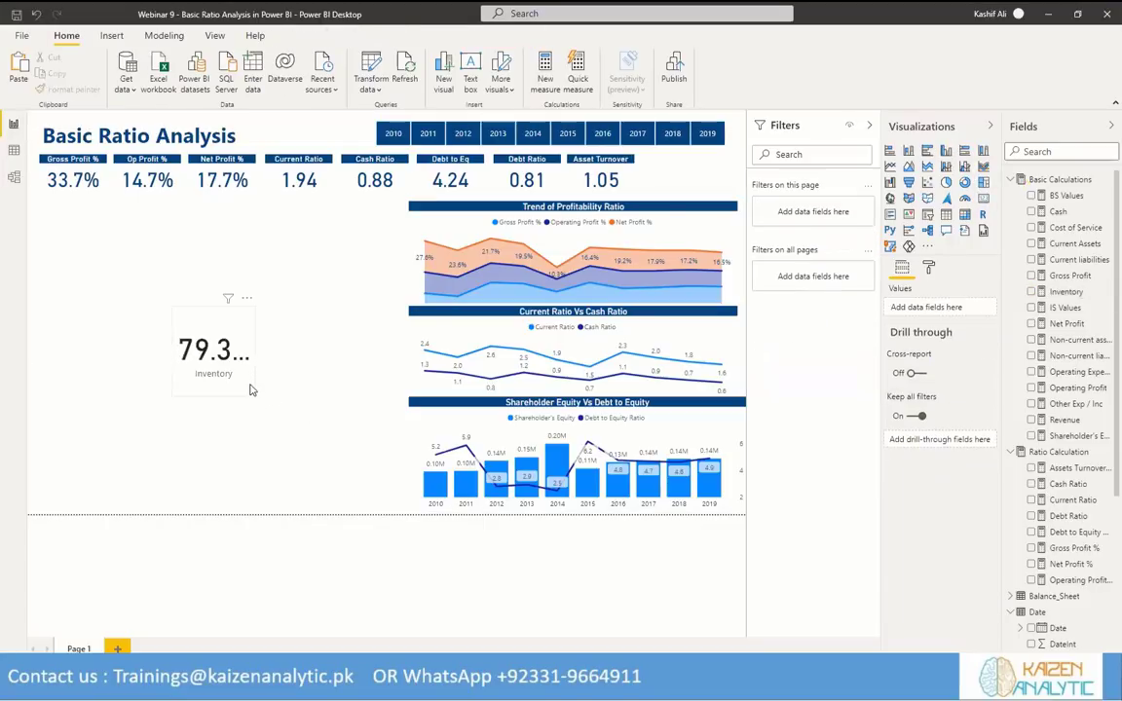
{"action": "left_click_drag", "start_coordinate": [253, 395], "coordinate": [321, 410]}
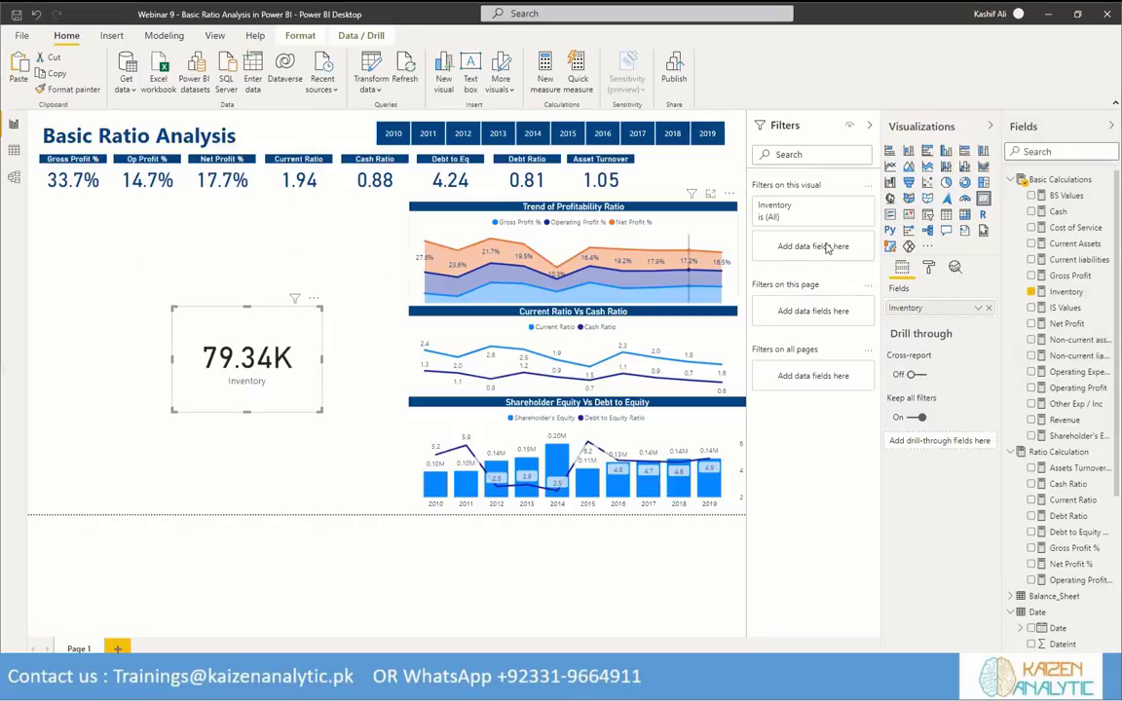
Duplicate the Asset Turnover card and place the copy at the end of the KPI row.
{"action": "left_click", "coordinate": [598, 158]}
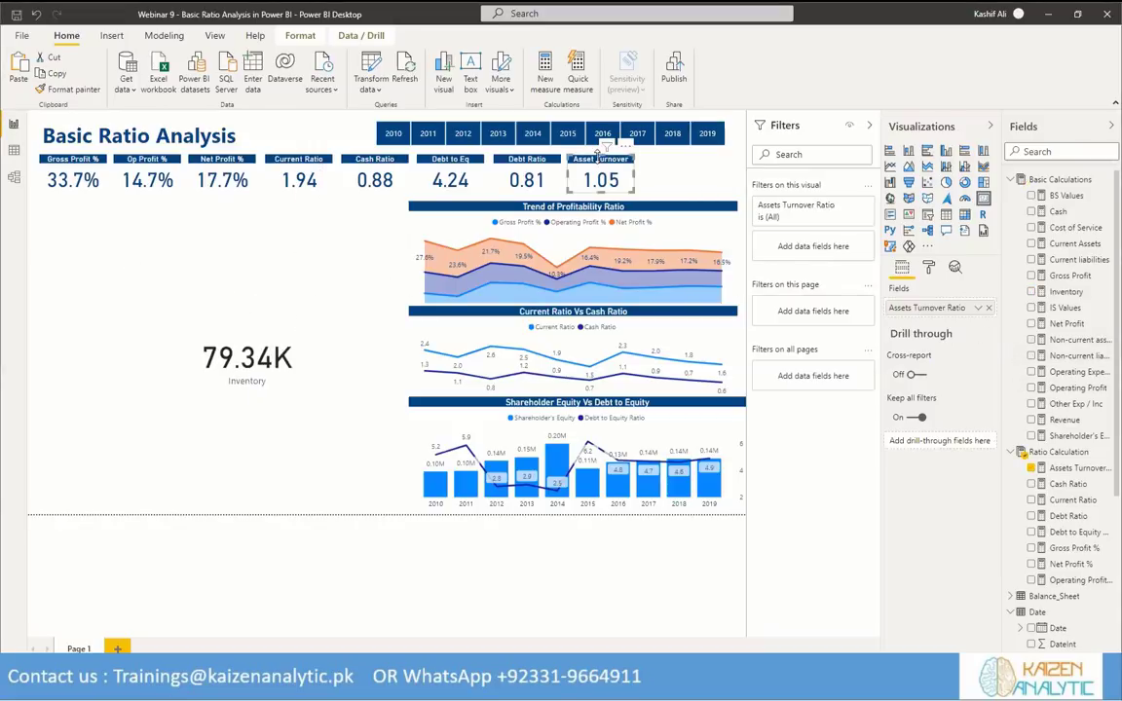
{"action": "key", "text": "ctrl+c"}
{"action": "key", "text": "ctrl+v"}
{"action": "left_click_drag", "start_coordinate": [601, 166], "coordinate": [687, 161]}
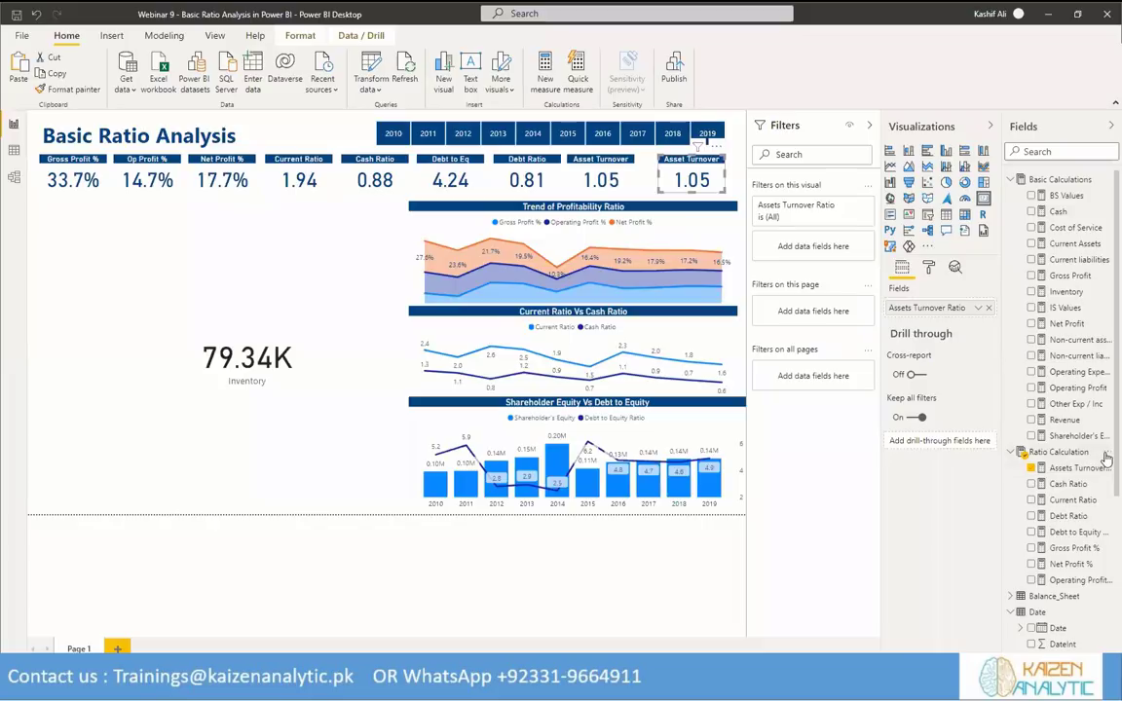
Create a measure in the Ratio Calculation table named Inventory Turnover Ratio.
{"action": "right_click", "coordinate": [1059, 452]}
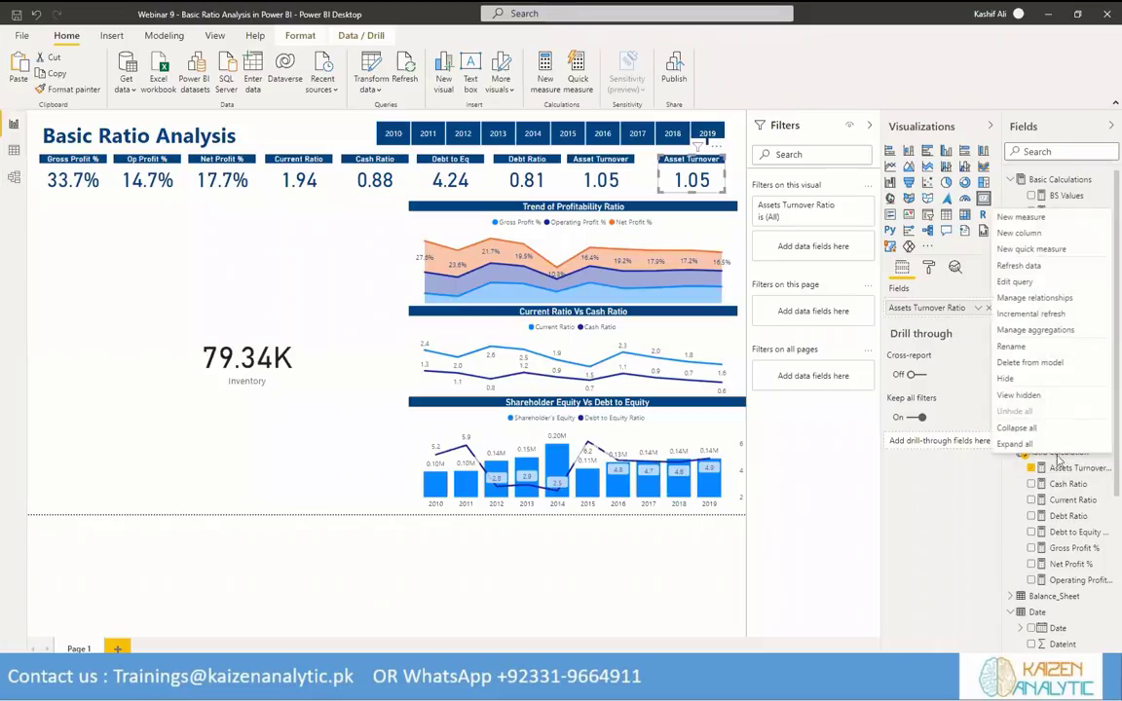
{"action": "left_click", "coordinate": [1030, 221]}
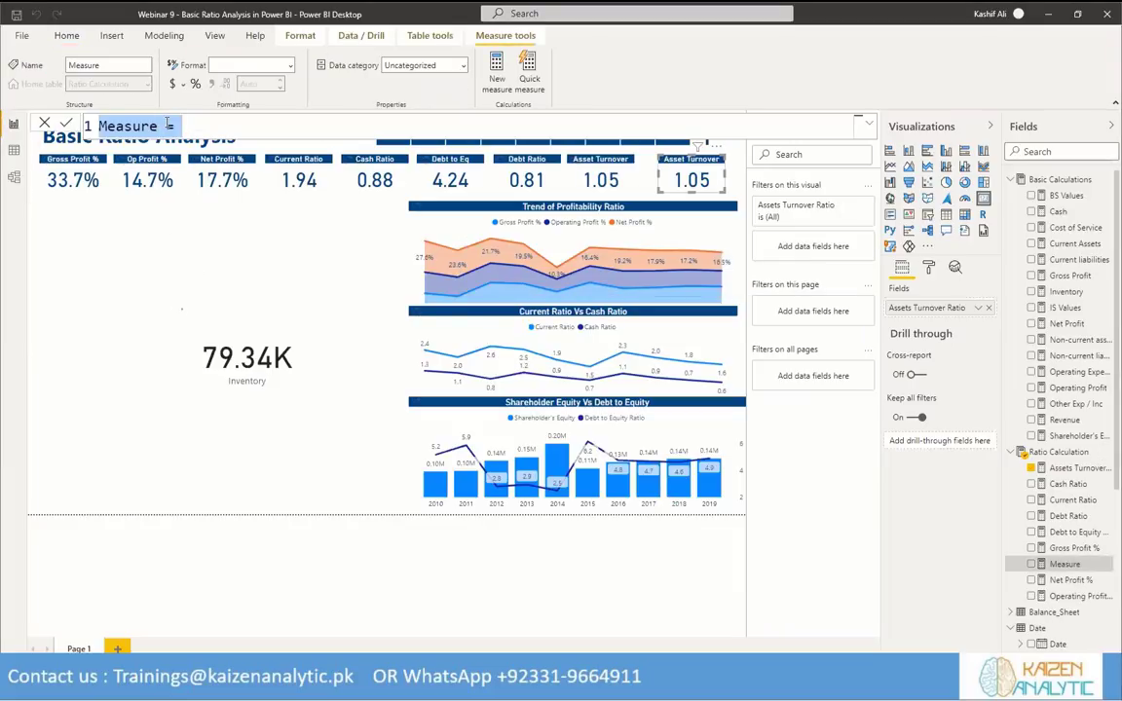
{"action": "type", "text": "Inventory"}
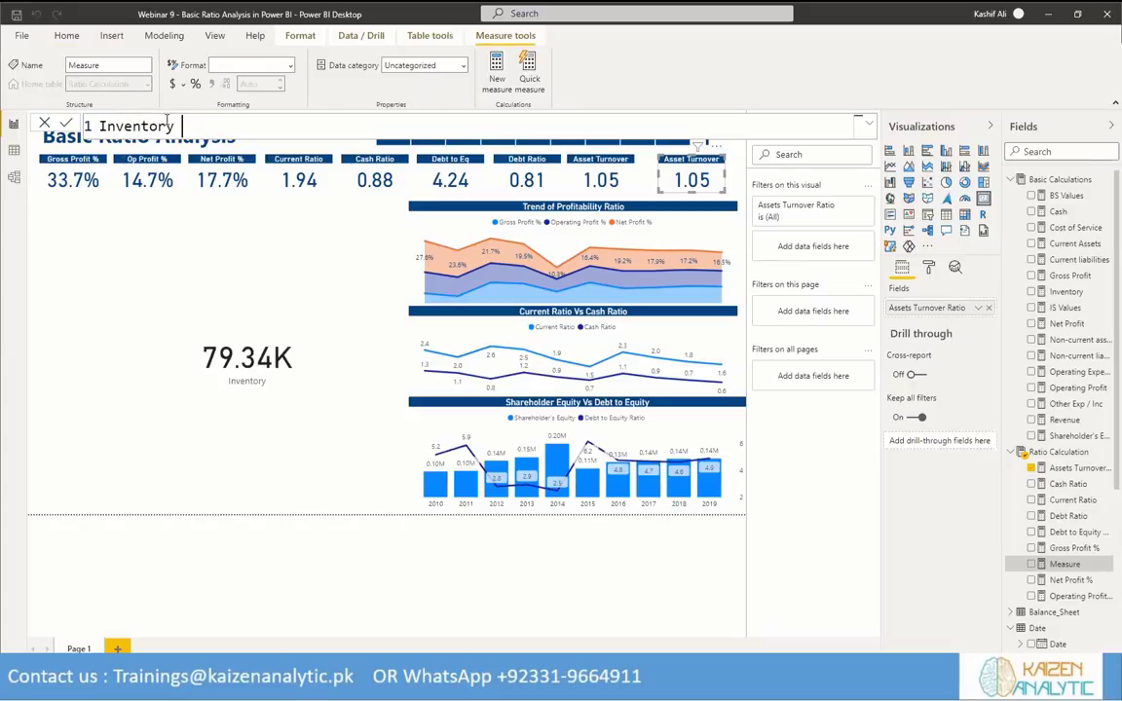
{"action": "type", "text": " Turnover Ratio ="}
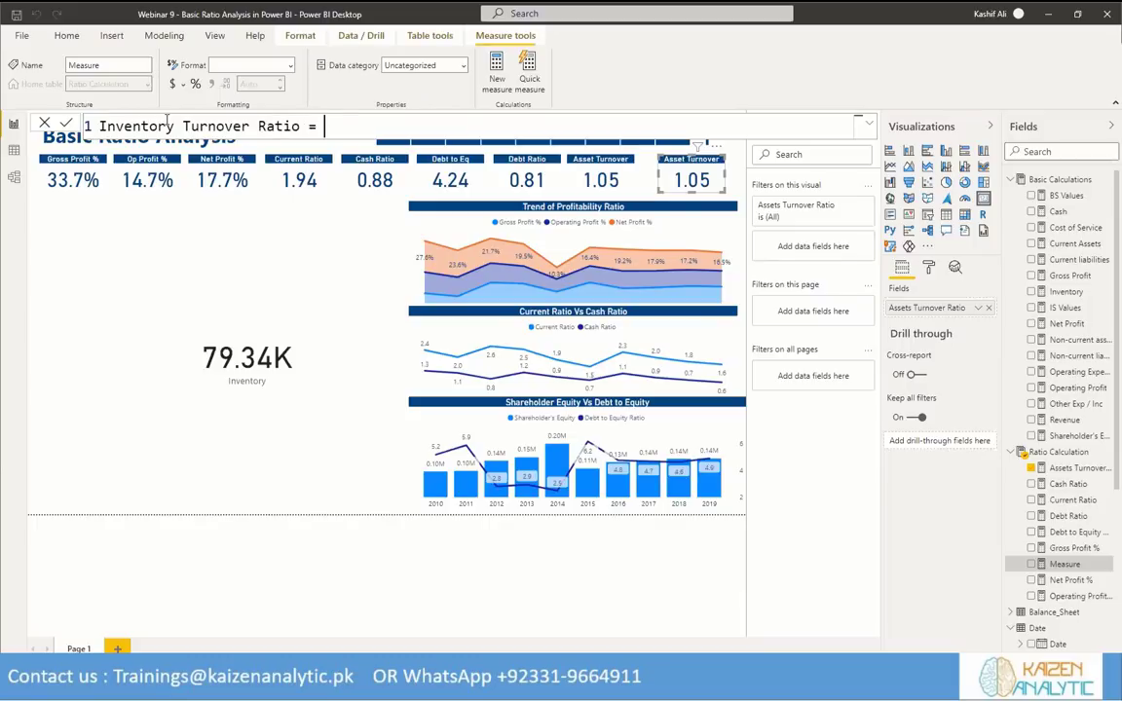
Define Inventory Turnover Ratio as DIVIDE([Cost of Service], [Inventory]) and commit it.
{"action": "type", "text": " Cos"}
{"action": "key", "text": "BackSpace"}
{"action": "key", "text": "BackSpace"}
{"action": "key", "text": "BackSpace"}
{"action": "type", "text": "Divi"}
{"action": "key", "text": "Tab"}
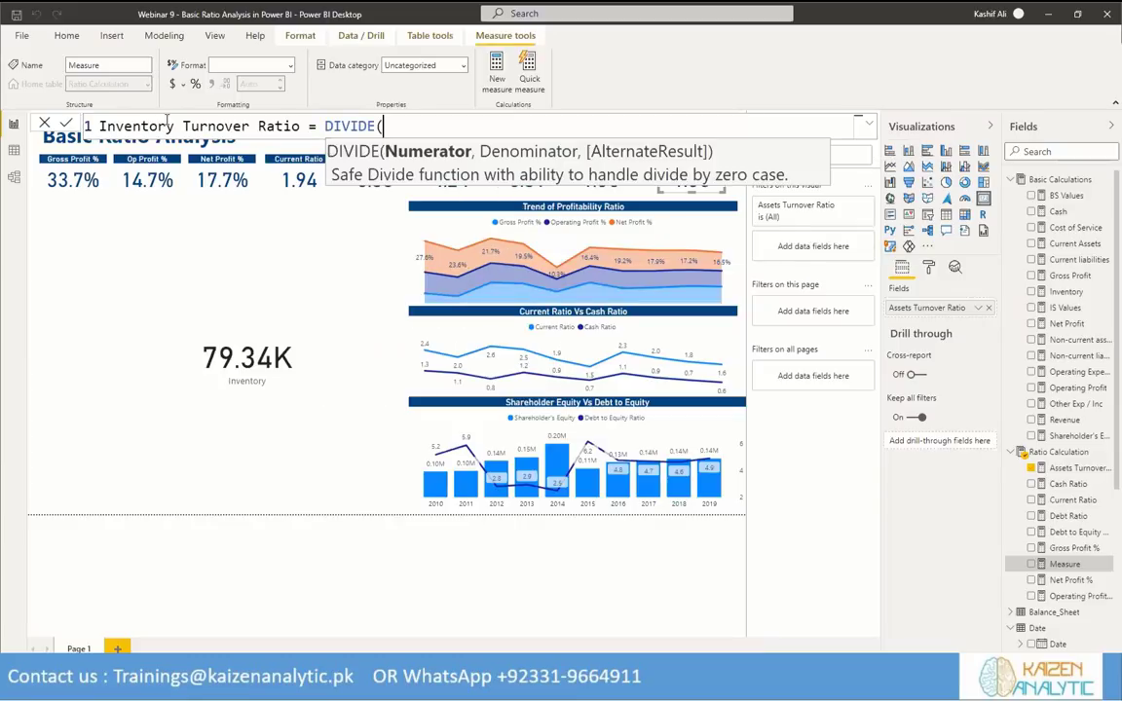
{"action": "type", "text": "Cost"}
{"action": "key", "text": "Tab"}
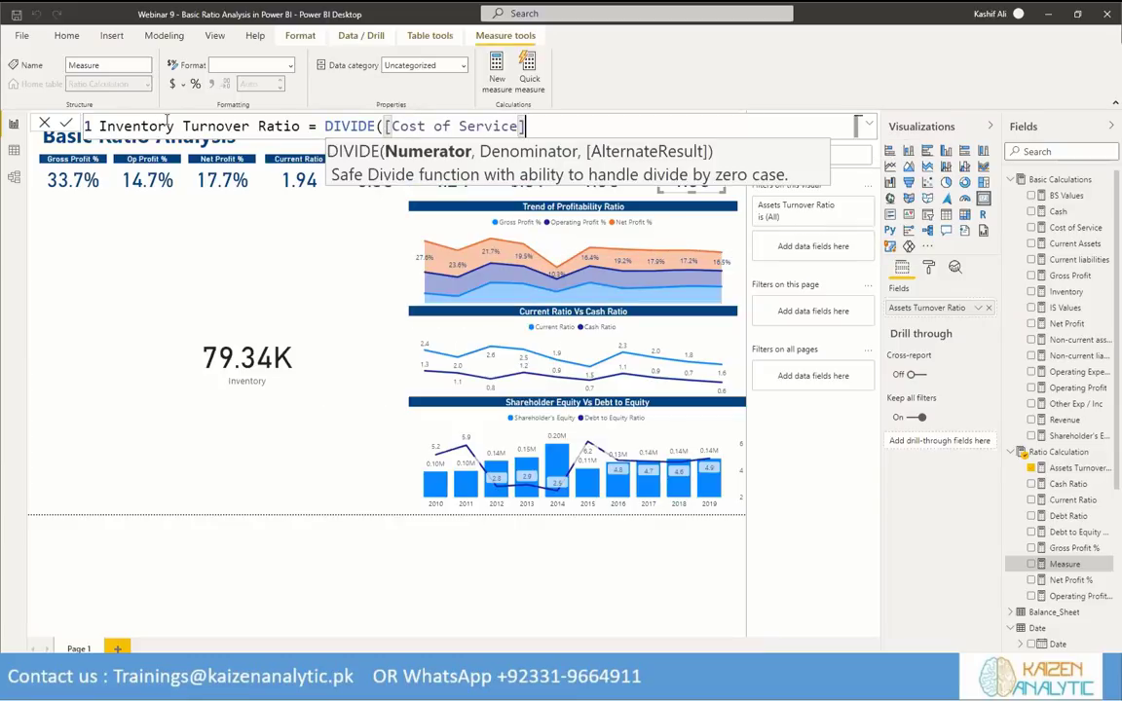
{"action": "type", "text": ", [Inve"}
{"action": "key", "text": "Tab"}
{"action": "type", "text": ")"}
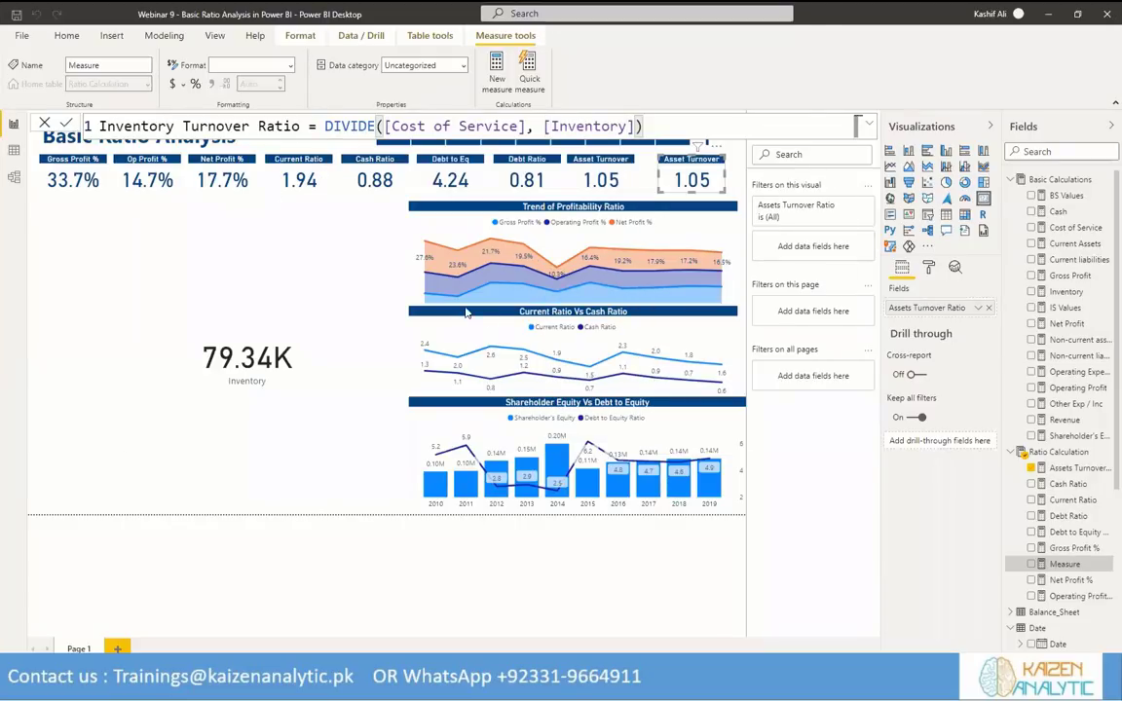
{"action": "key", "text": "Return"}
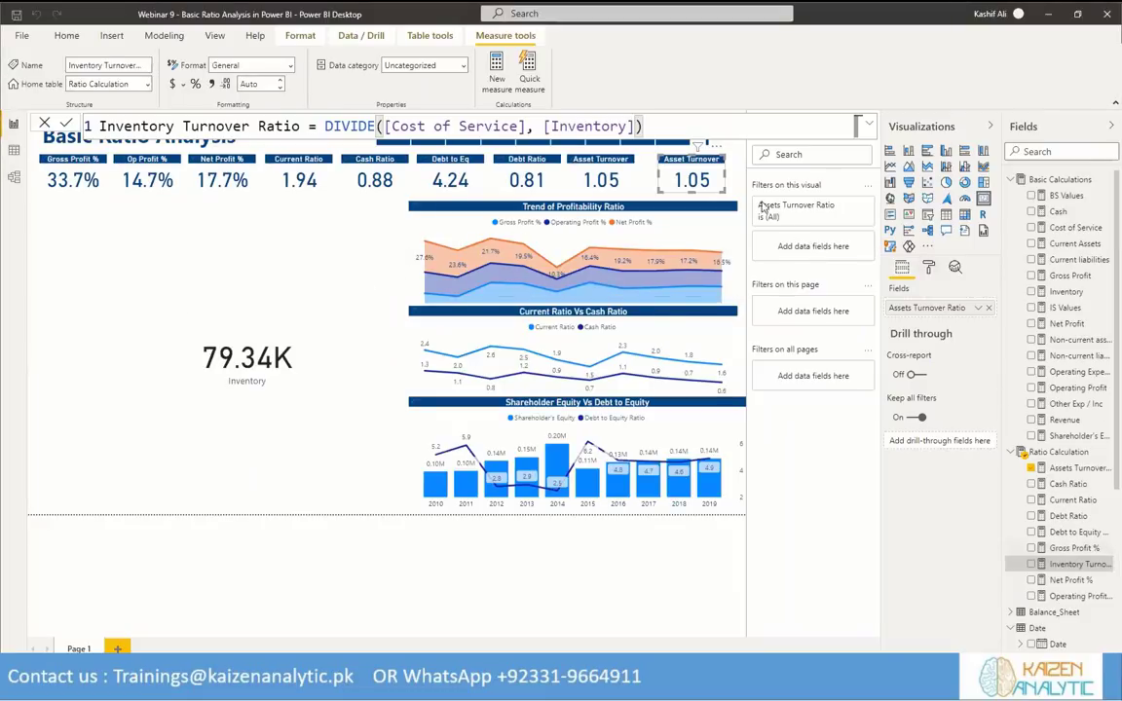
Replace the copied card's field with Inventory Turnover Ratio and change its title to "Inv Turnover".
{"action": "left_click", "coordinate": [989, 308]}
{"action": "left_click", "coordinate": [1032, 565]}
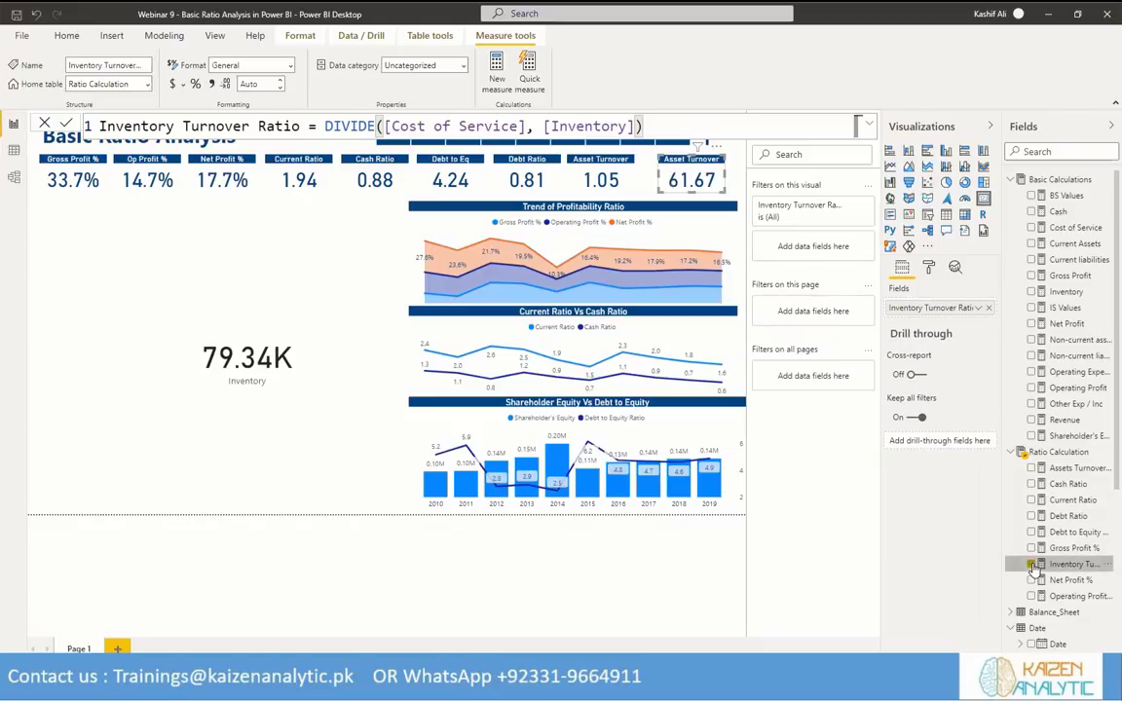
{"action": "left_click", "coordinate": [928, 270]}
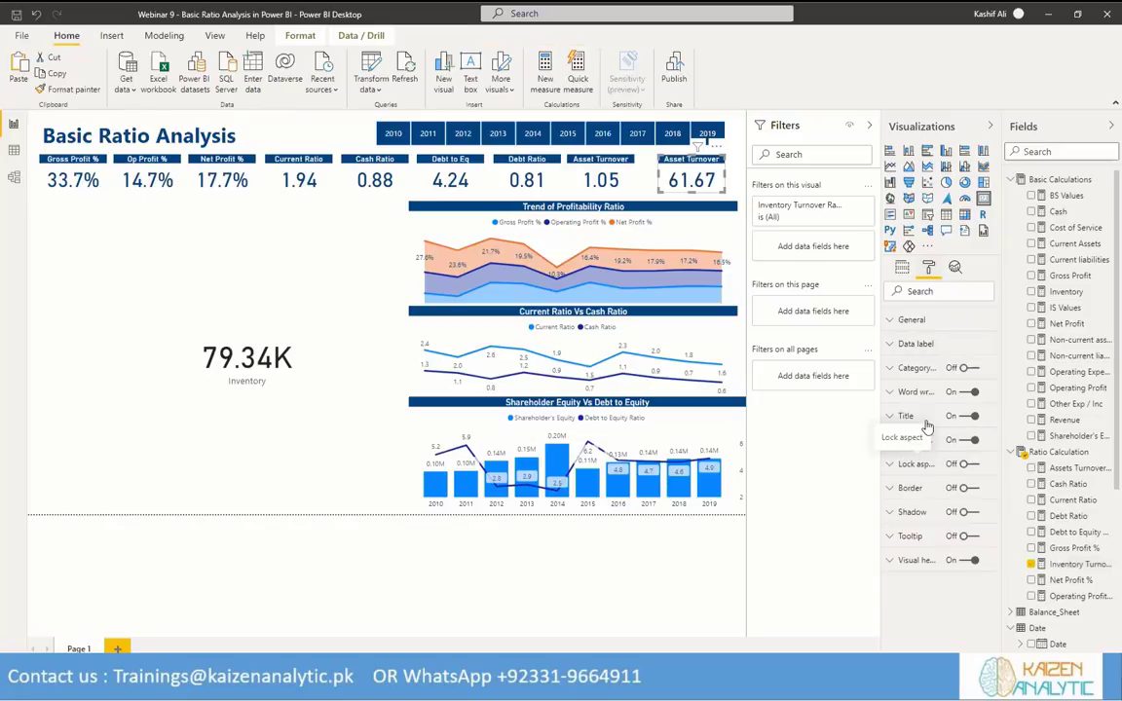
{"action": "left_click", "coordinate": [906, 416]}
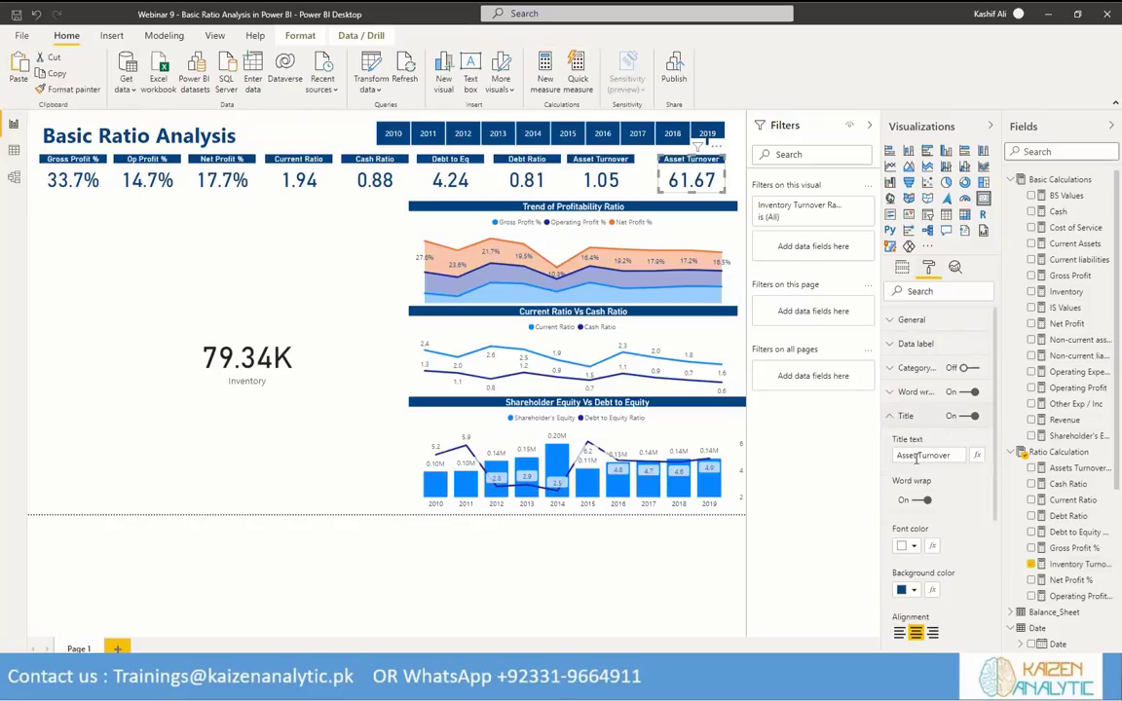
{"action": "left_click_drag", "start_coordinate": [916, 455], "coordinate": [890, 463]}
{"action": "type", "text": "Inventory"}
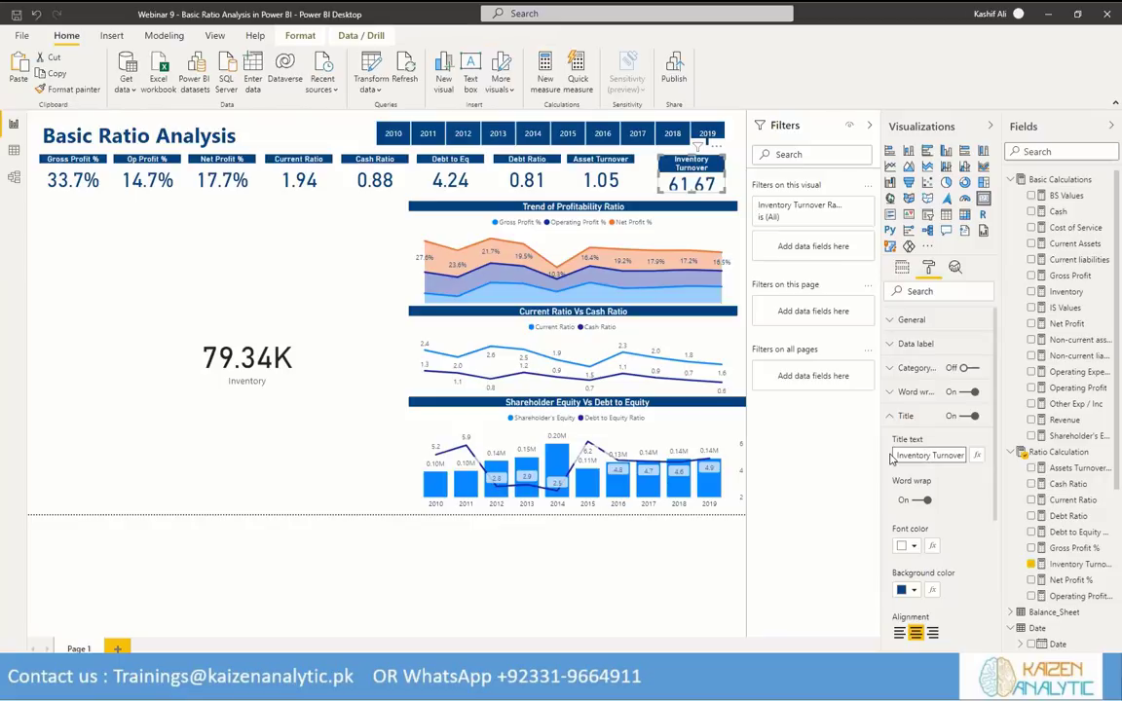
{"action": "key", "text": "BackSpace"}
{"action": "key", "text": "BackSpace"}
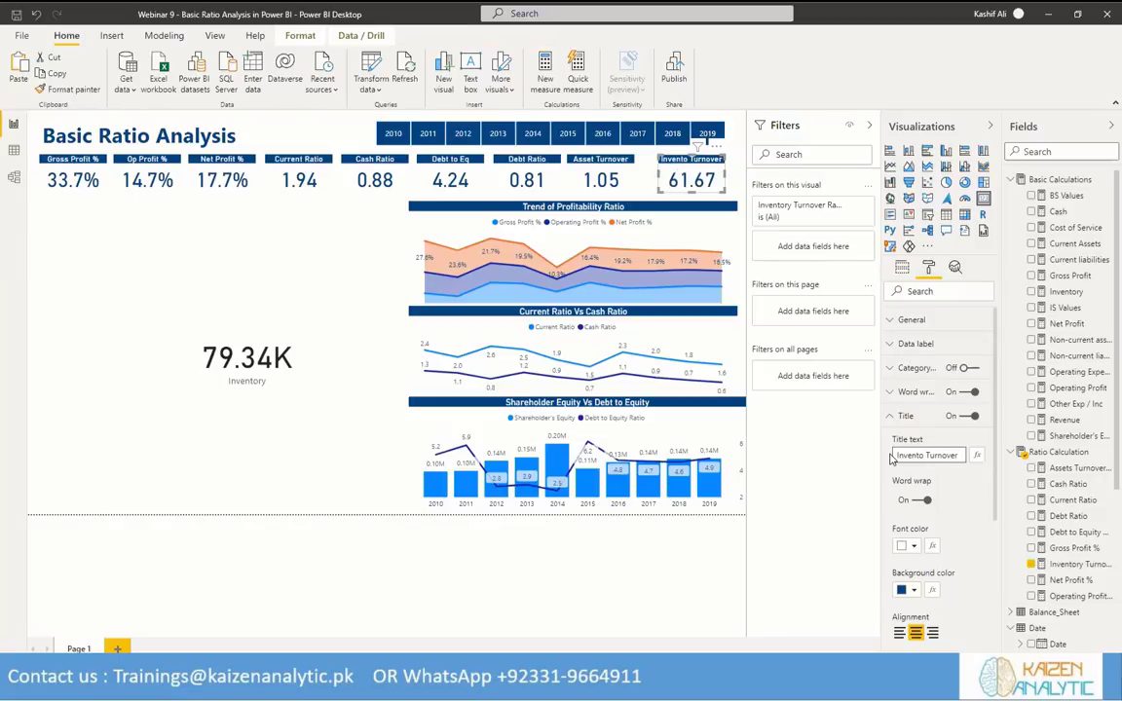
{"action": "key", "text": "BackSpace"}
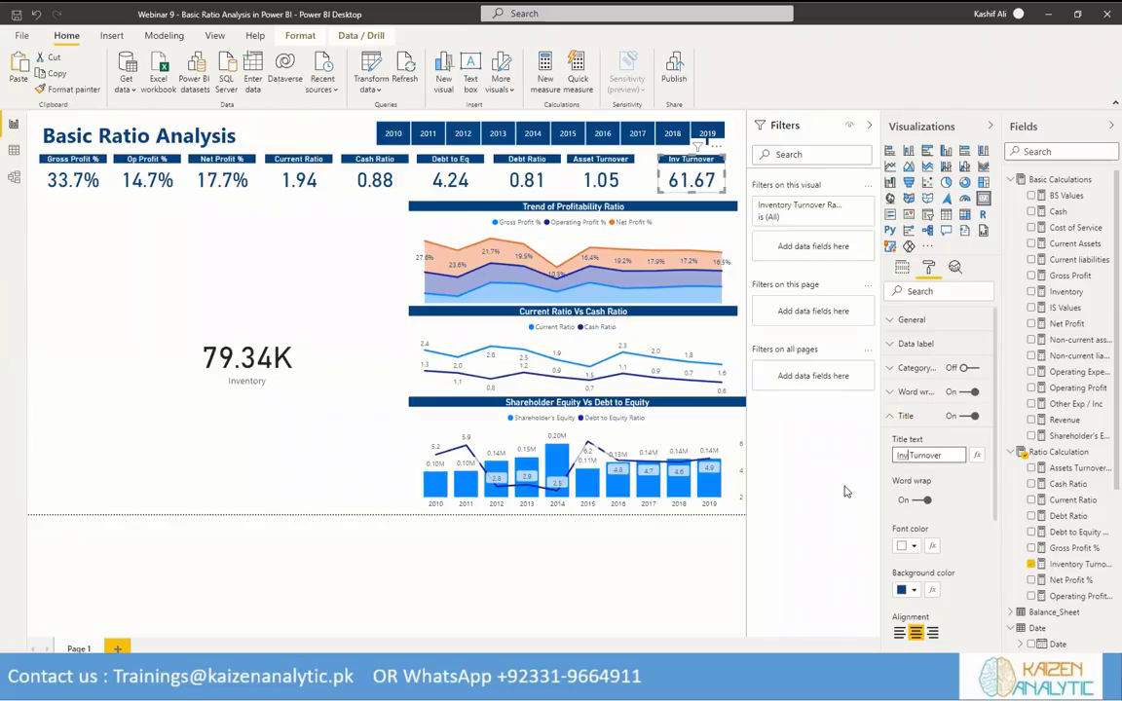
Adjust the positions of the KPI cards between Op Profit % and Asset Turnover so the row is evenly spaced.
{"action": "left_click", "coordinate": [601, 166]}
{"action": "left_click_drag", "start_coordinate": [592, 163], "coordinate": [603, 163]}
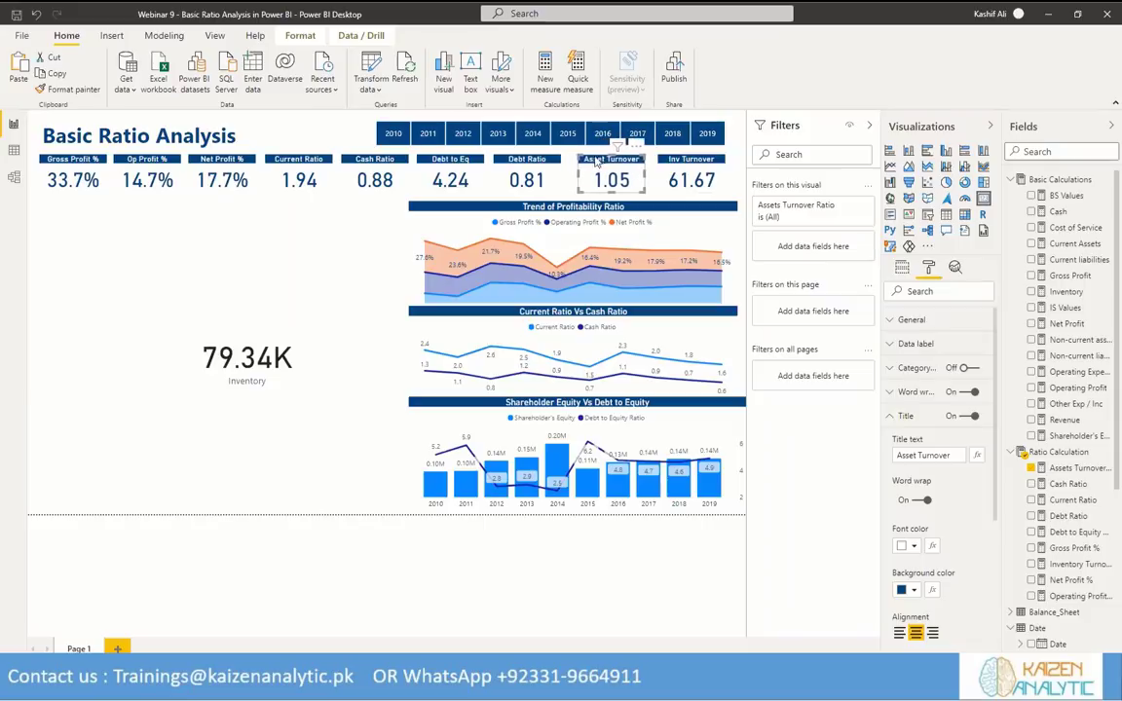
{"action": "left_click", "coordinate": [538, 163]}
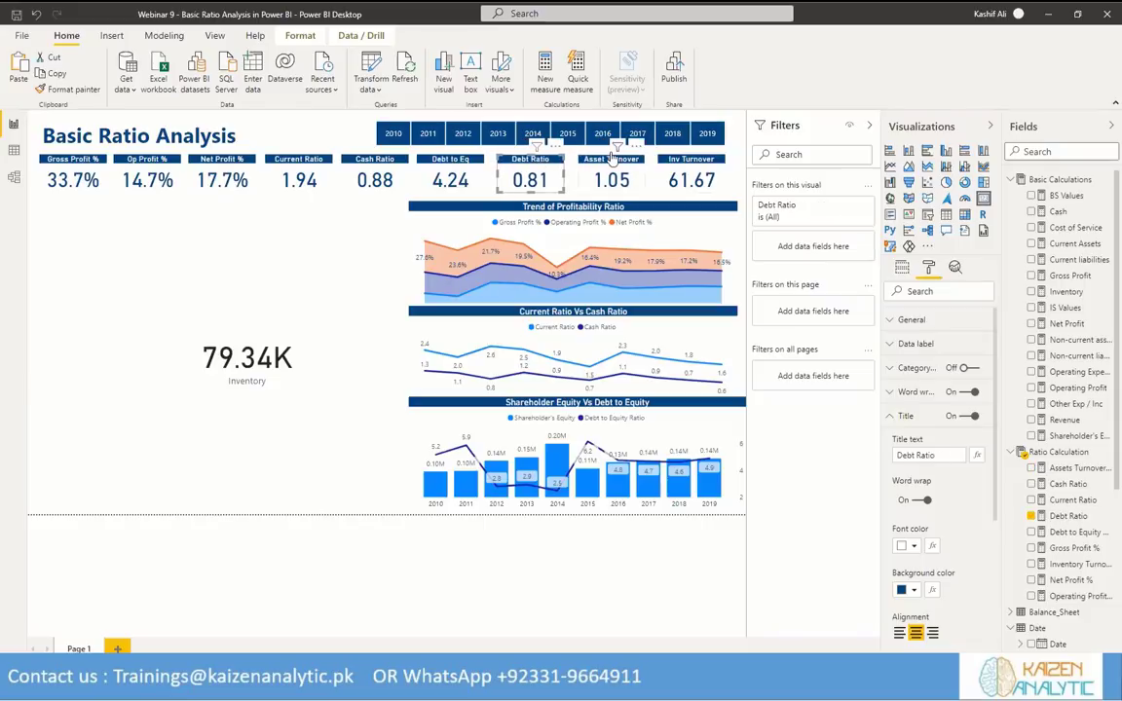
{"action": "left_click", "coordinate": [612, 160]}
{"action": "left_click_drag", "start_coordinate": [504, 169], "coordinate": [458, 169]}
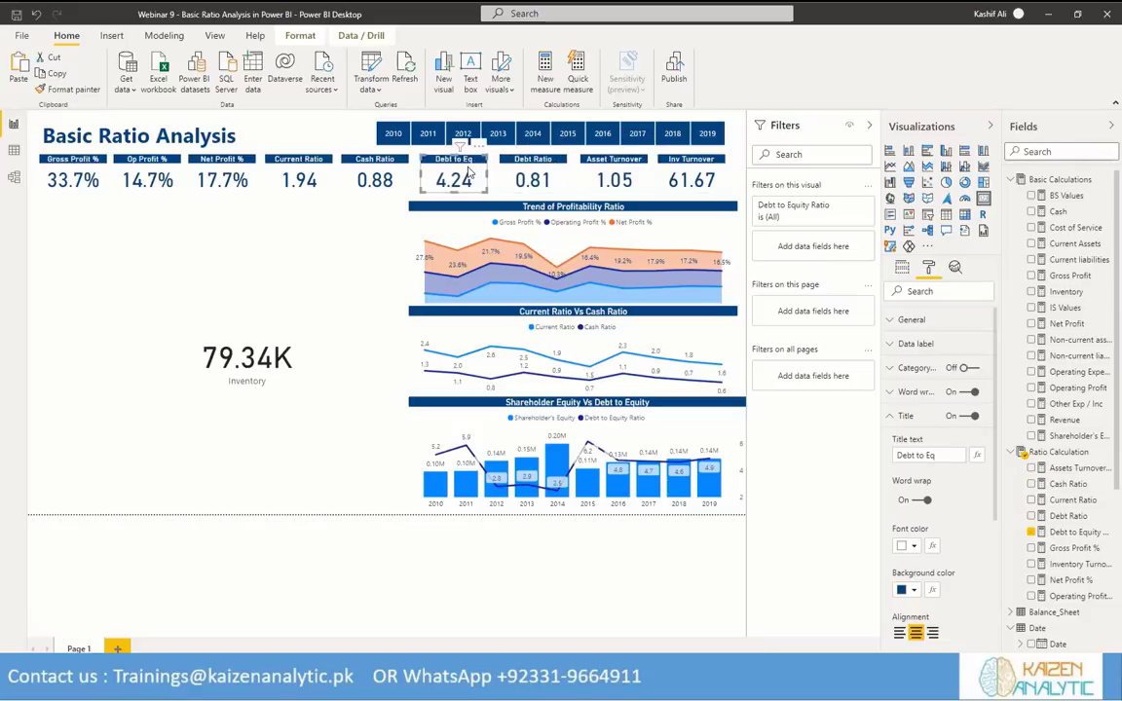
{"action": "left_click_drag", "start_coordinate": [373, 170], "coordinate": [320, 165]}
{"action": "left_click_drag", "start_coordinate": [216, 170], "coordinate": [166, 167]}
{"action": "left_click_drag", "start_coordinate": [619, 166], "coordinate": [622, 166]}
{"action": "left_click_drag", "start_coordinate": [532, 168], "coordinate": [537, 168]}
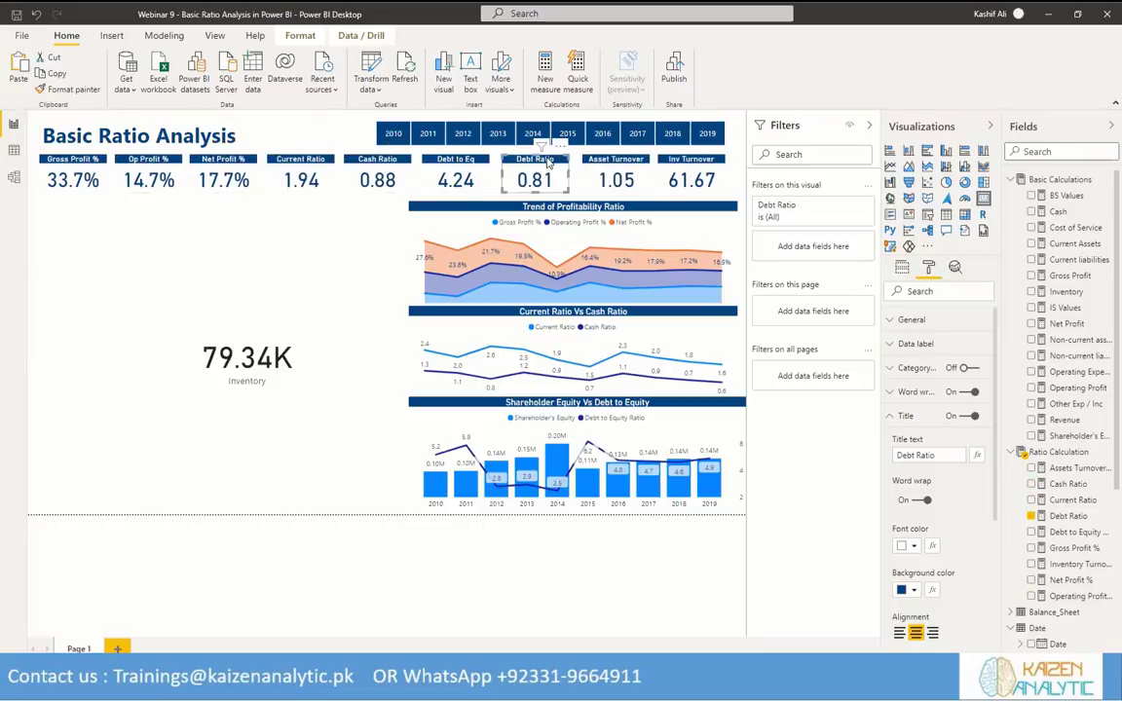
{"action": "left_click", "coordinate": [473, 162]}
Delete the standalone Inventory card from the blank report area.
{"action": "left_click", "coordinate": [322, 247]}
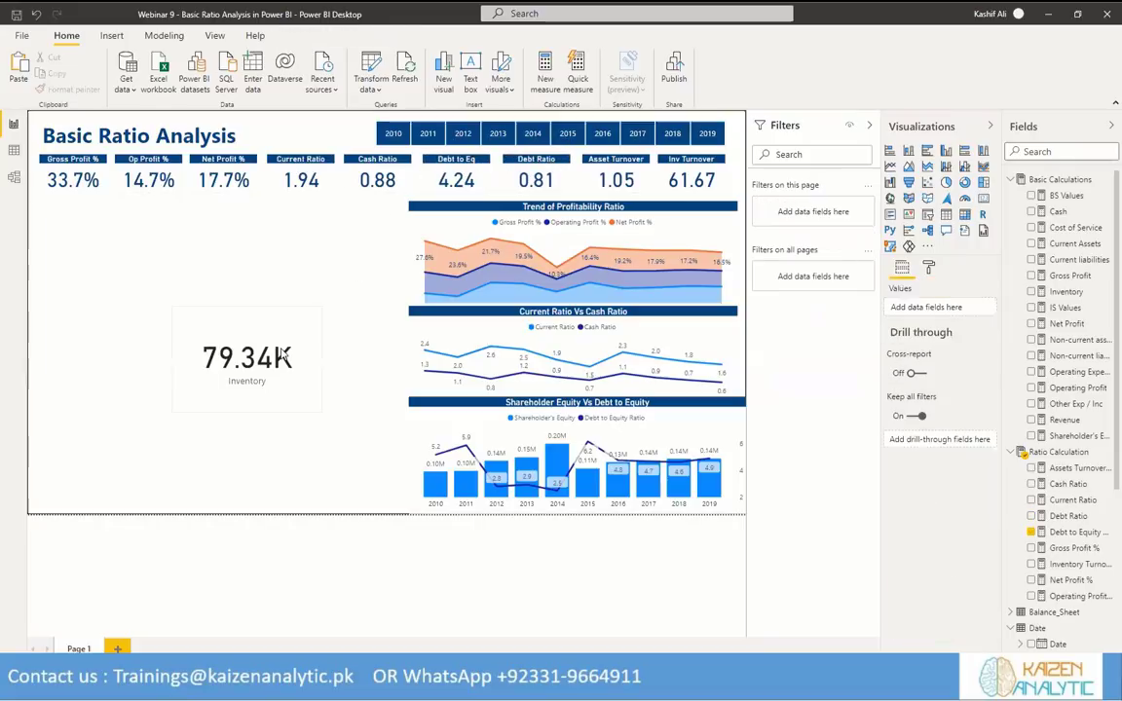
{"action": "left_click", "coordinate": [257, 318]}
{"action": "left_click", "coordinate": [314, 299]}
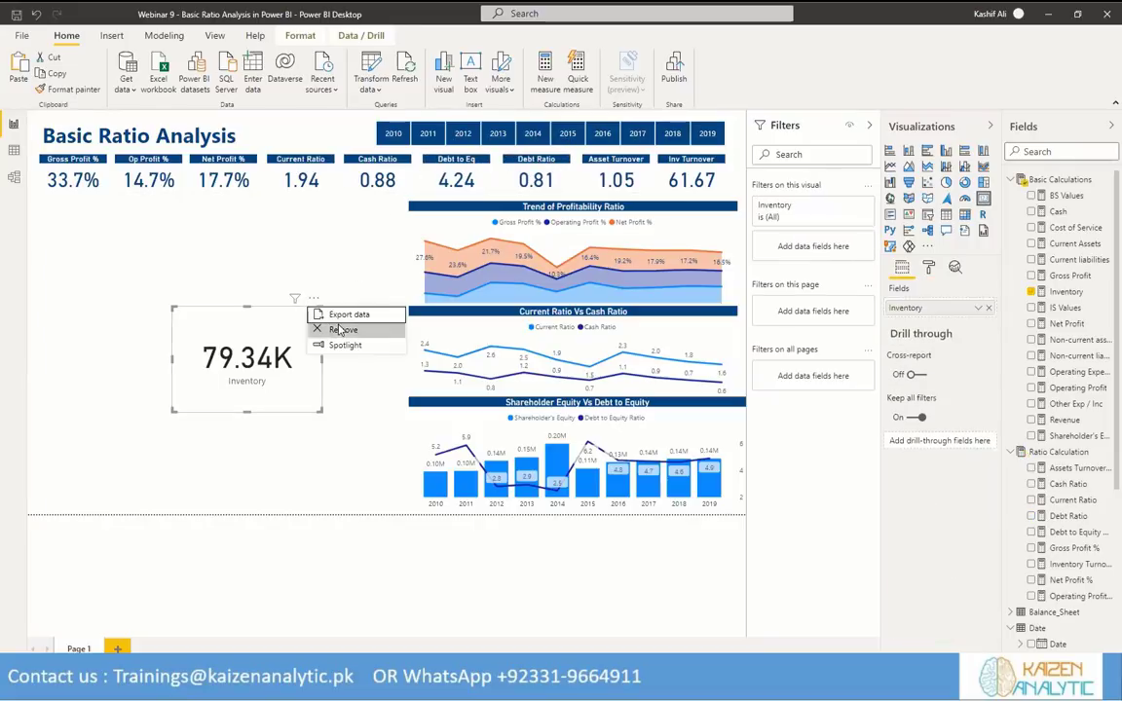
{"action": "key", "text": "Delete"}
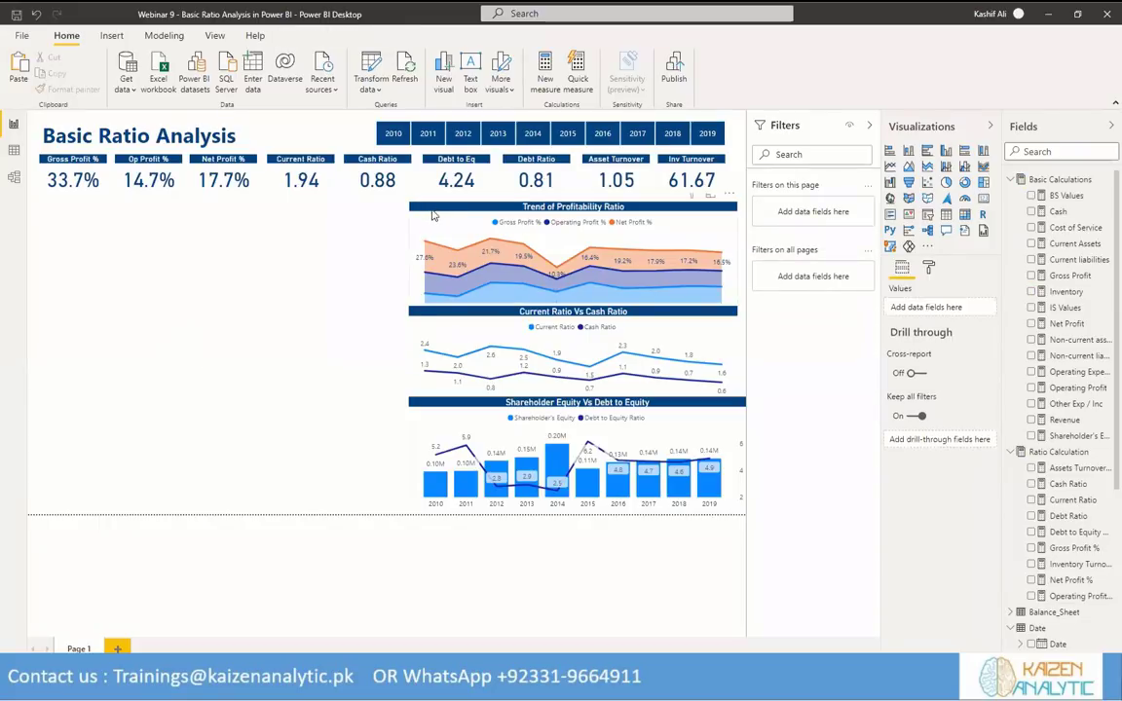
Widen the profitability, current versus cash ratio, and shareholder equity charts so their left edges line up with the year slicer.
{"action": "left_click", "coordinate": [410, 257]}
{"action": "left_click_drag", "start_coordinate": [409, 254], "coordinate": [380, 255]}
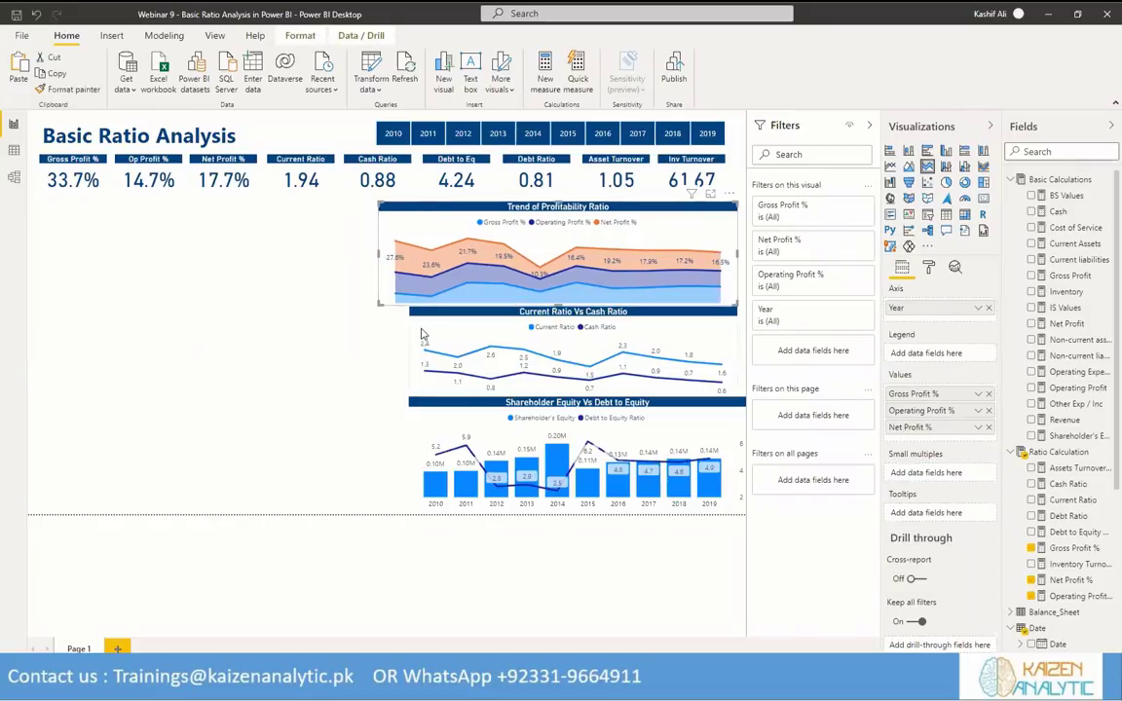
{"action": "left_click", "coordinate": [407, 361]}
{"action": "left_click_drag", "start_coordinate": [409, 351], "coordinate": [379, 350]}
{"action": "left_click", "coordinate": [410, 450]}
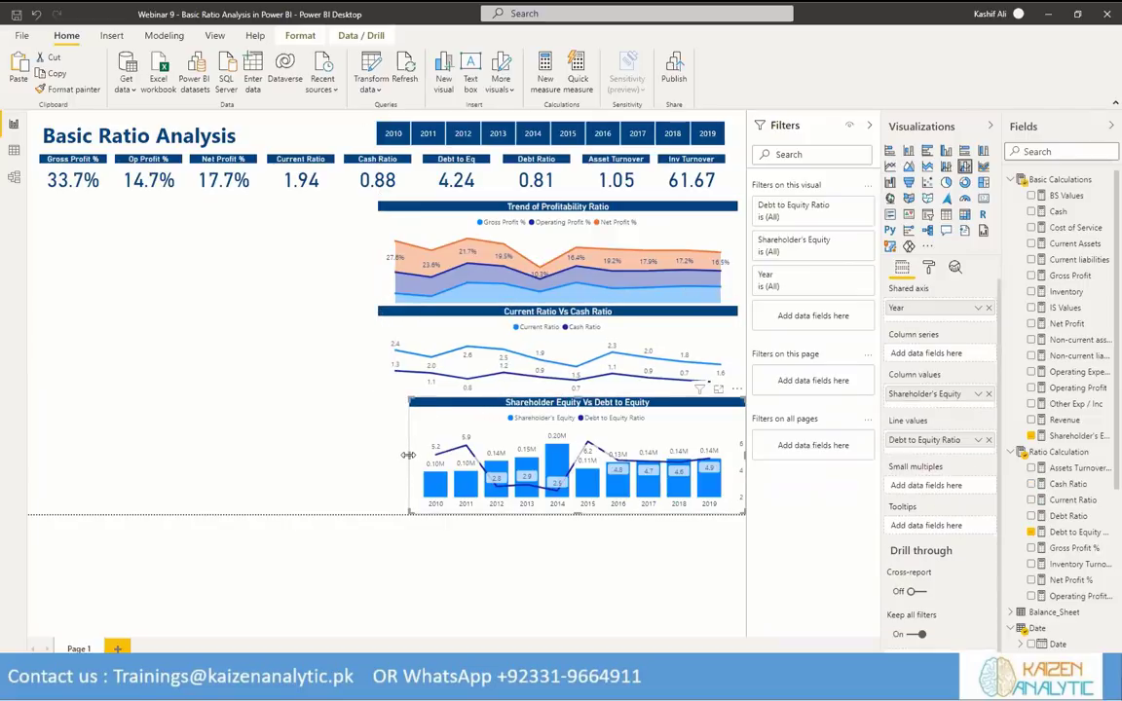
{"action": "left_click_drag", "start_coordinate": [386, 455], "coordinate": [376, 454]}
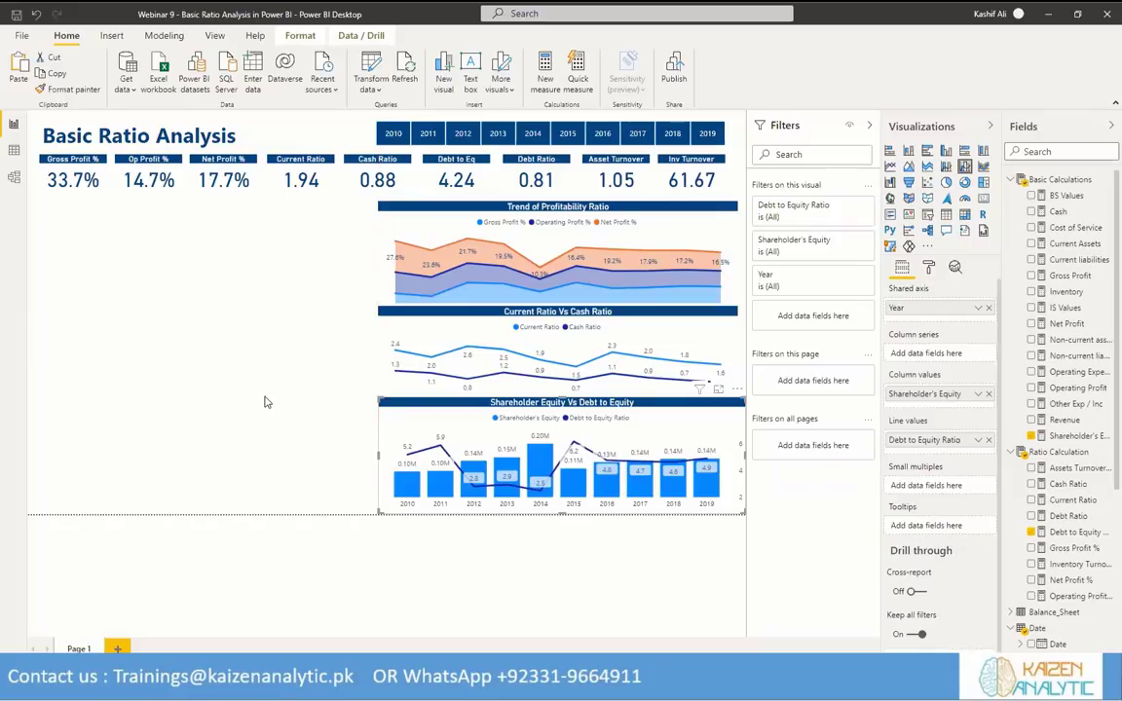
Add a 100% stacked bar chart of Current Assets and Non-current assets, sized to fill the blank area beside the trend charts.
{"action": "left_click", "coordinate": [268, 401]}
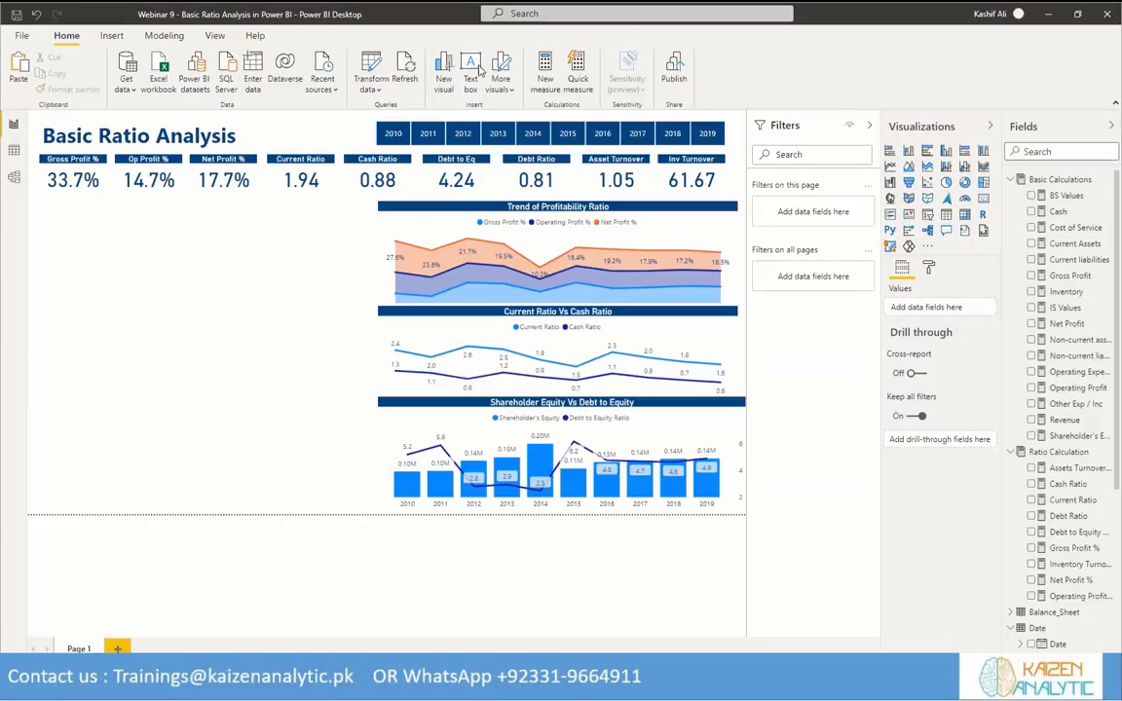
{"action": "left_click", "coordinate": [965, 154]}
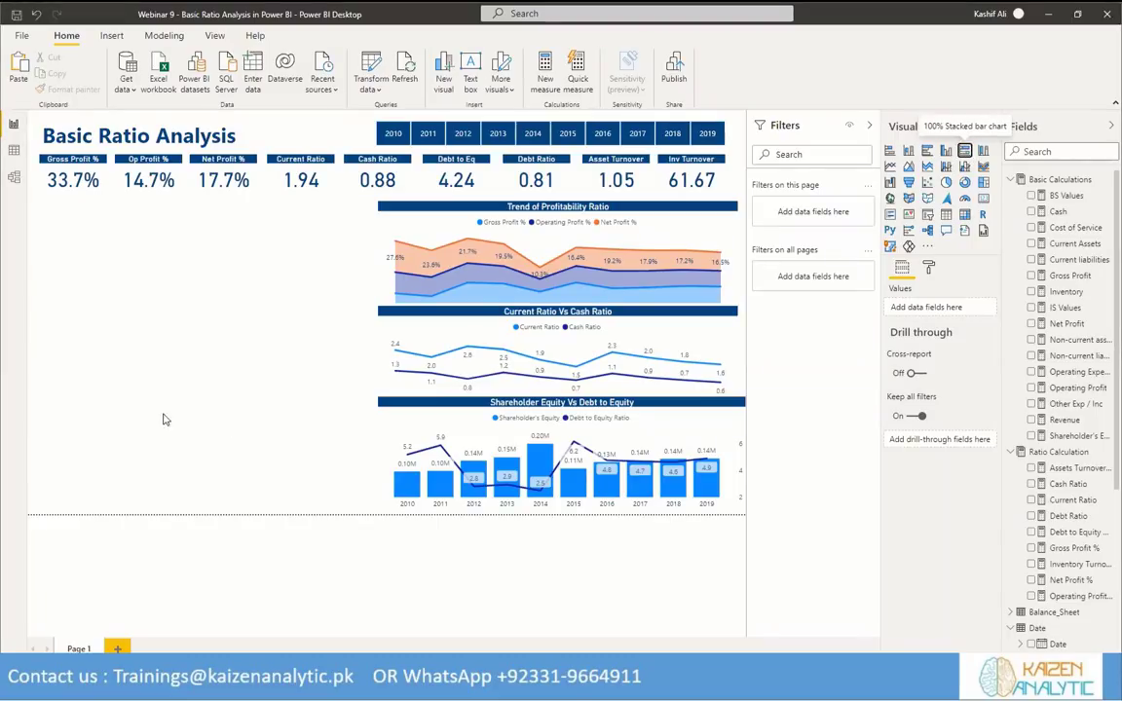
{"action": "left_click_drag", "start_coordinate": [198, 300], "coordinate": [192, 389]}
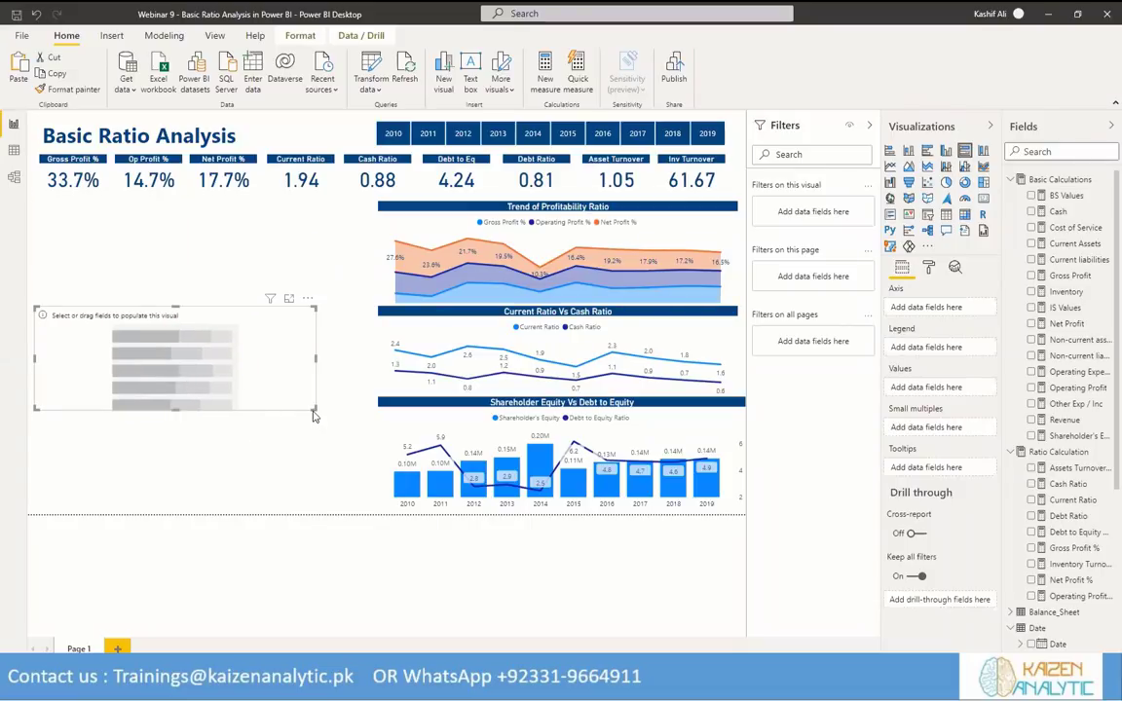
{"action": "left_click_drag", "start_coordinate": [313, 413], "coordinate": [367, 505]}
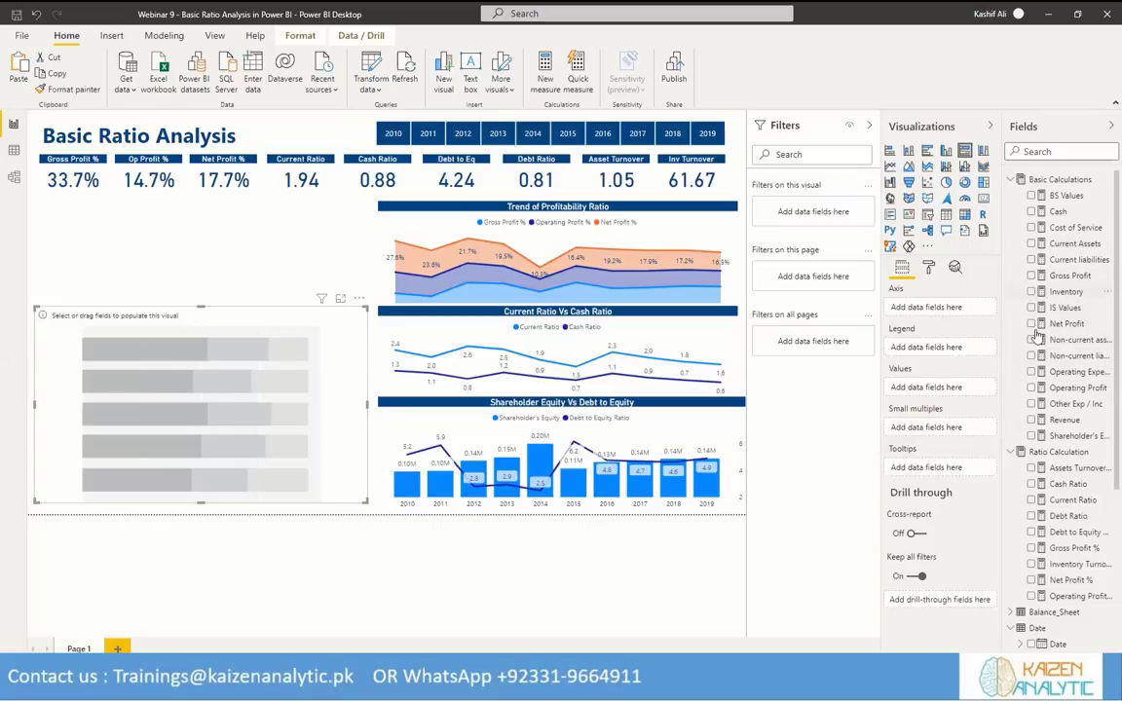
{"action": "left_click", "coordinate": [1032, 243]}
{"action": "left_click", "coordinate": [1030, 340]}
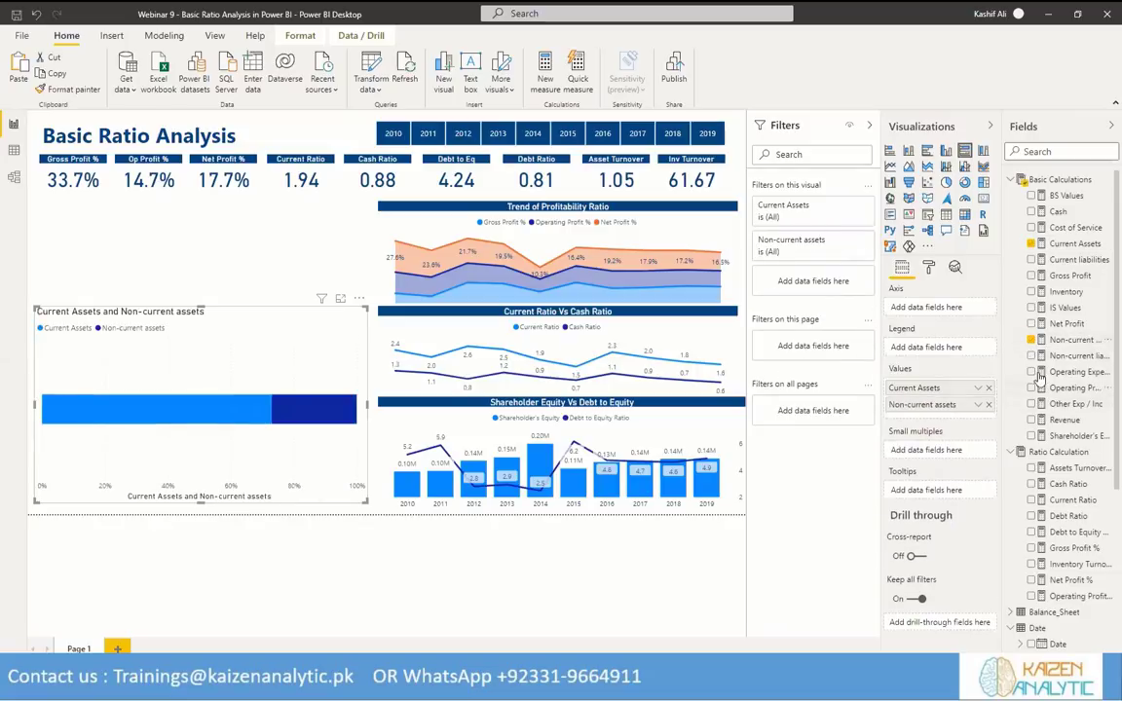
Add Current liabilities and Non-current liabilities to the 100% stacked bar chart and break it down by Year on the axis.
{"action": "left_click", "coordinate": [1032, 260]}
{"action": "left_click", "coordinate": [1031, 355]}
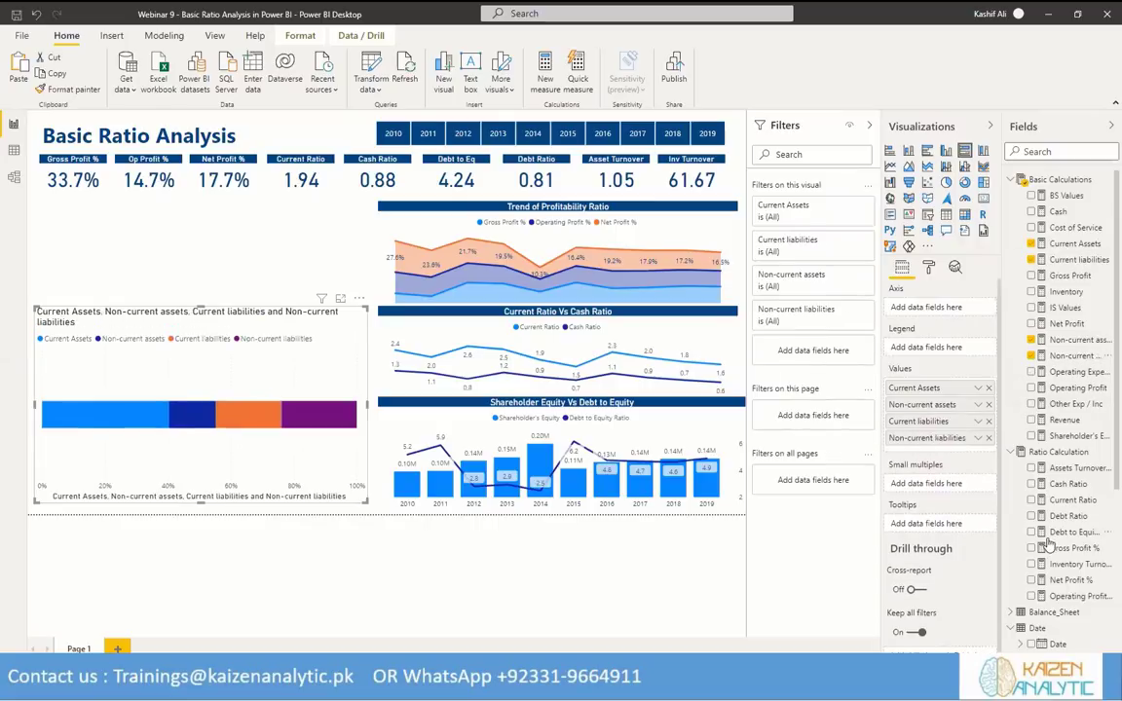
{"action": "scroll", "coordinate": [1050, 542], "scroll_direction": "down", "scroll_amount": 5}
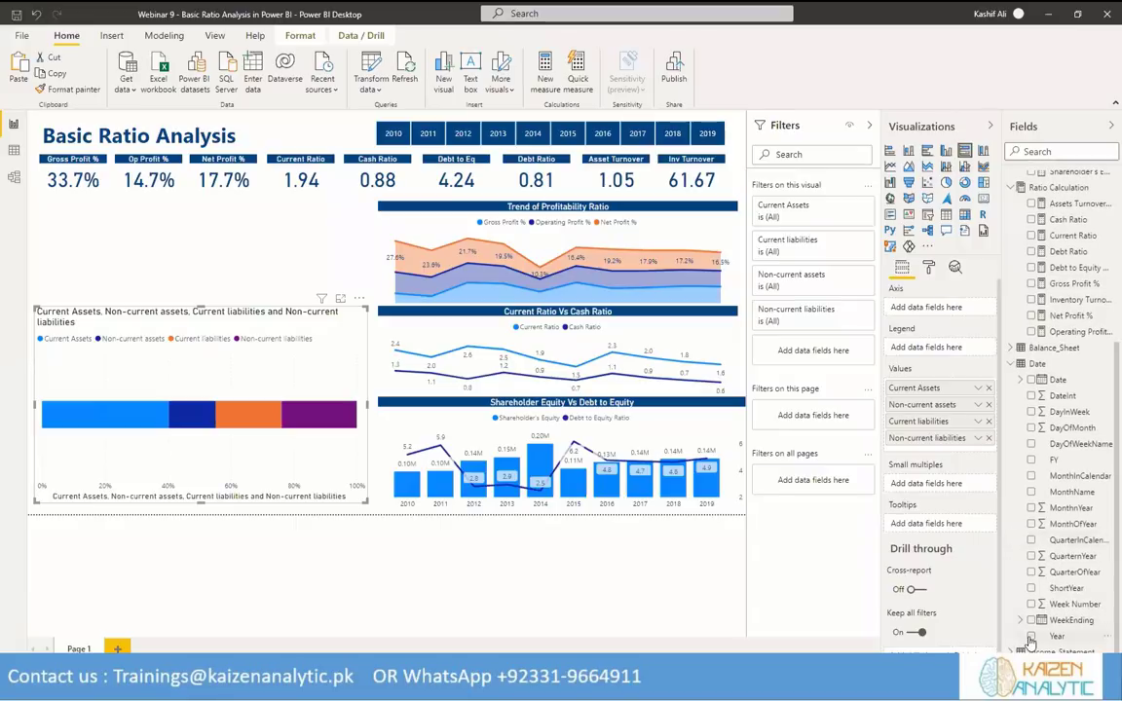
{"action": "left_click", "coordinate": [1031, 636]}
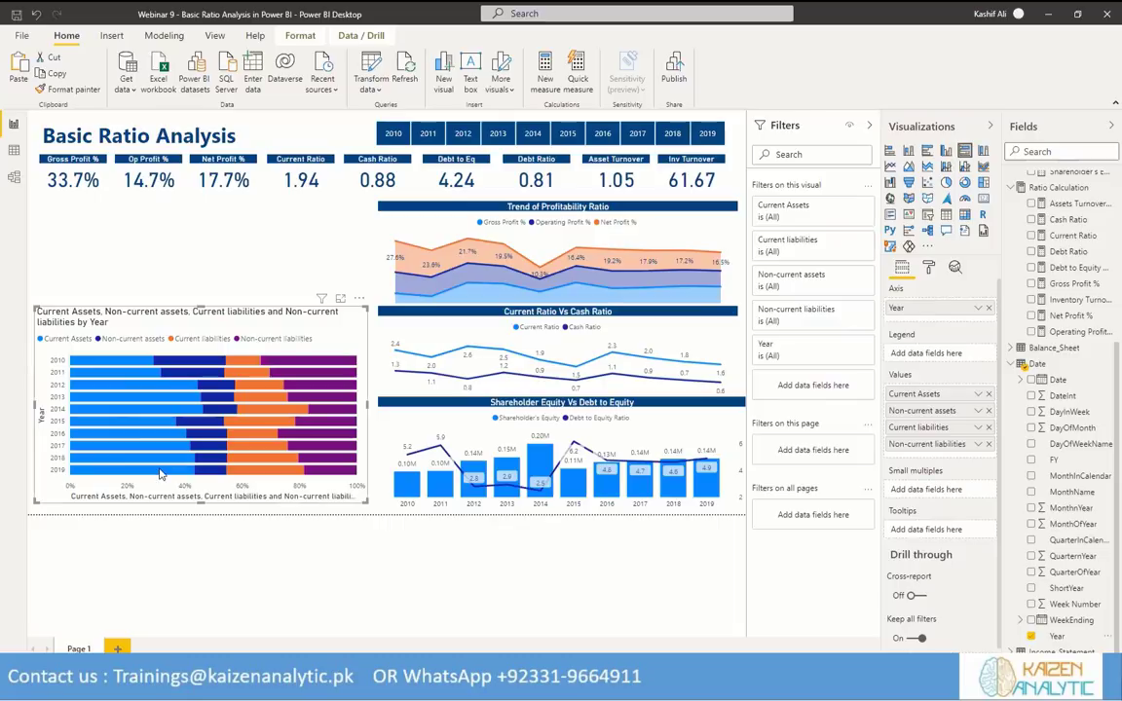
Turn on data labels for the 100% stacked bar chart and set their value decimal places to 1.
{"action": "mouse_move", "coordinate": [161, 473]}
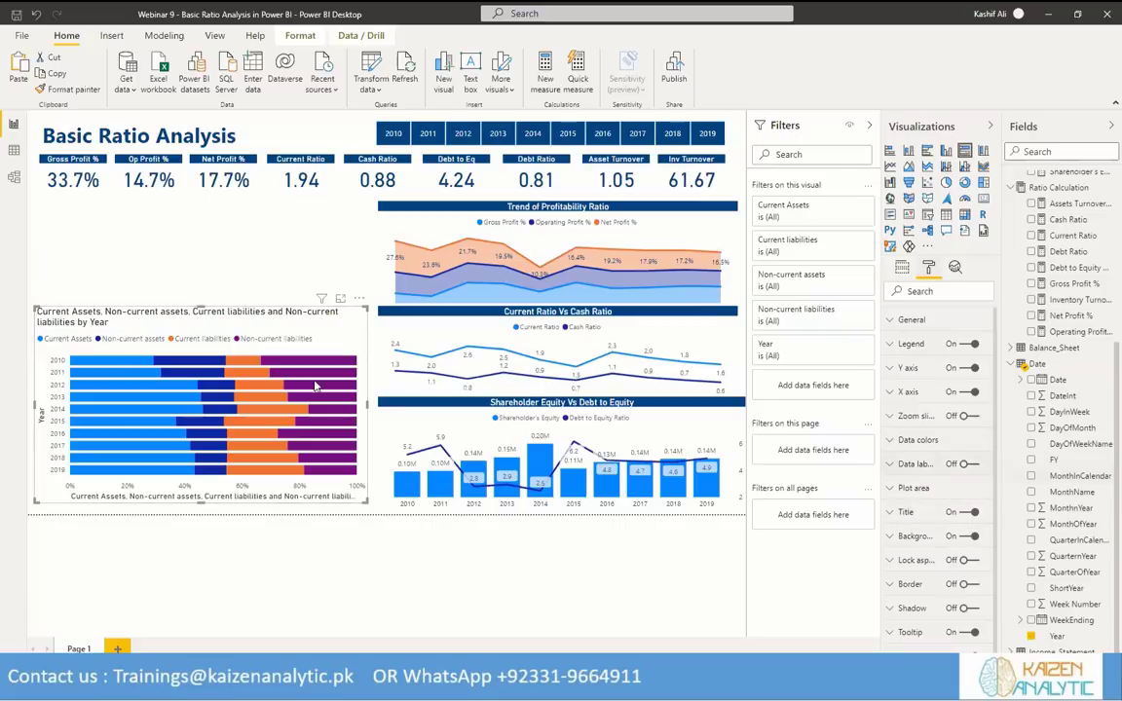
{"action": "left_click", "coordinate": [971, 466]}
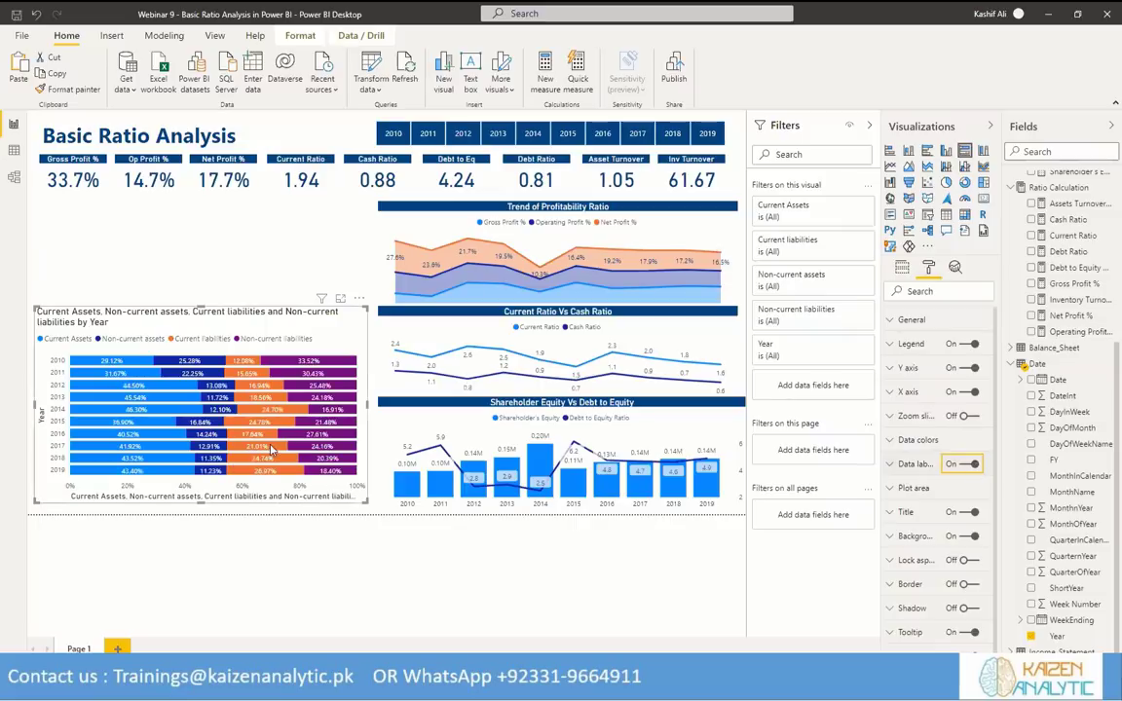
{"action": "left_click", "coordinate": [917, 464]}
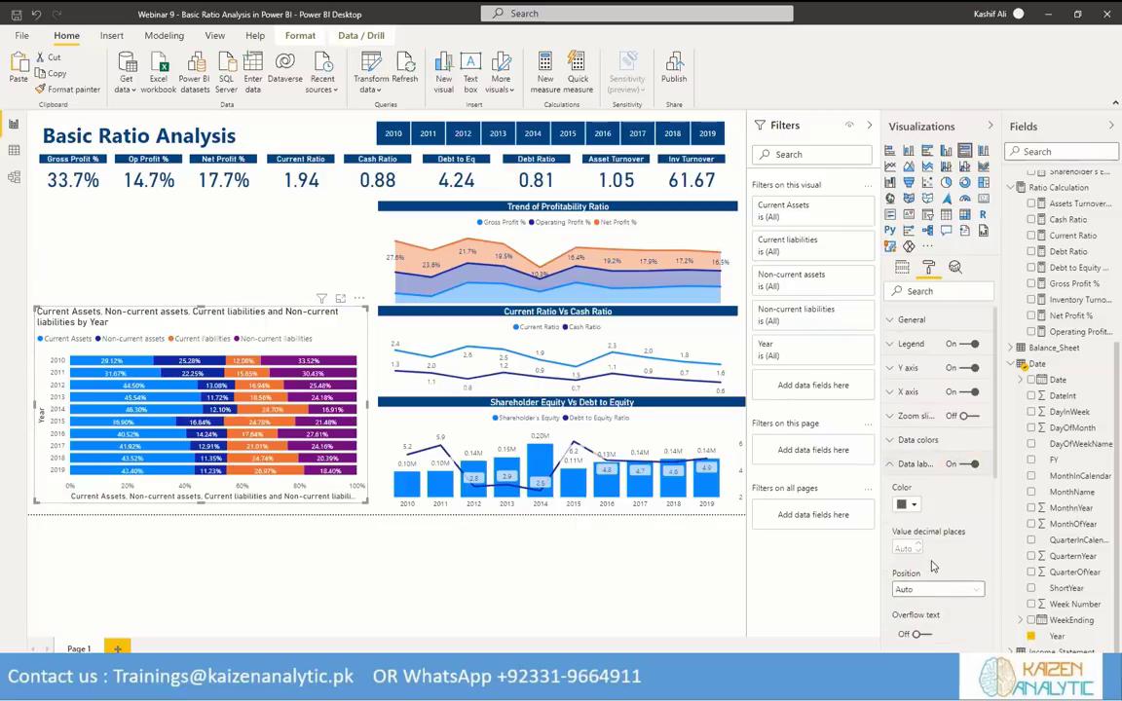
{"action": "left_click", "coordinate": [908, 547]}
{"action": "type", "text": "1"}
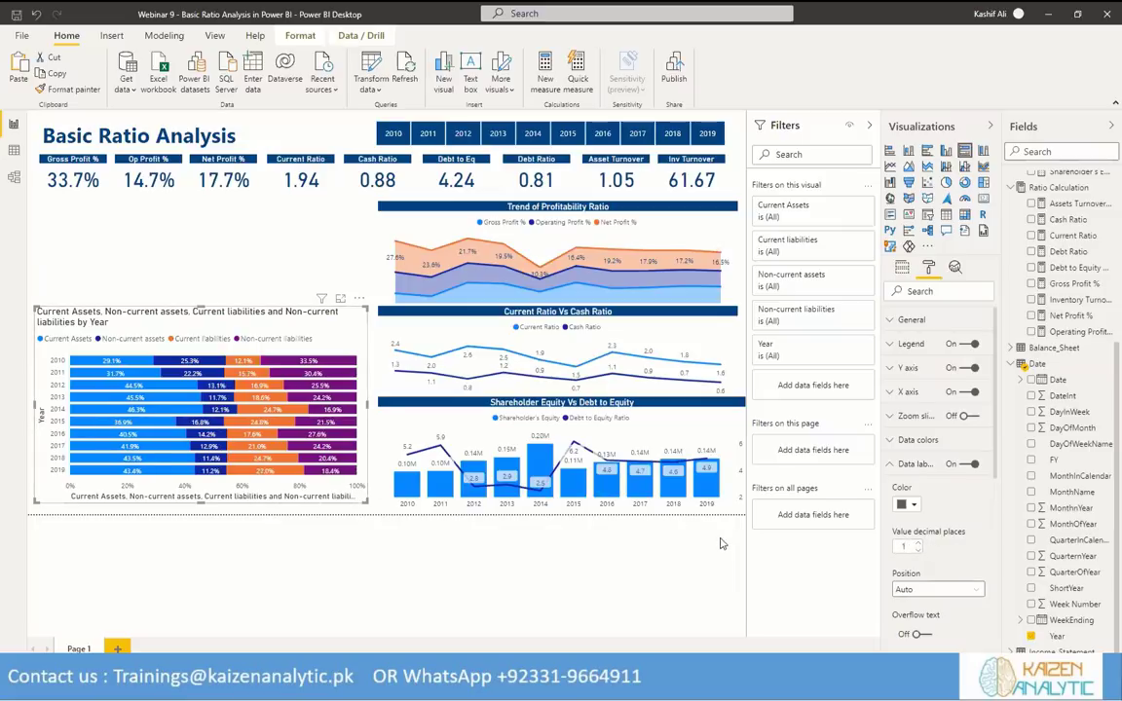
Set the stacked bar chart's legend position to Top Center.
{"action": "left_click", "coordinate": [890, 347]}
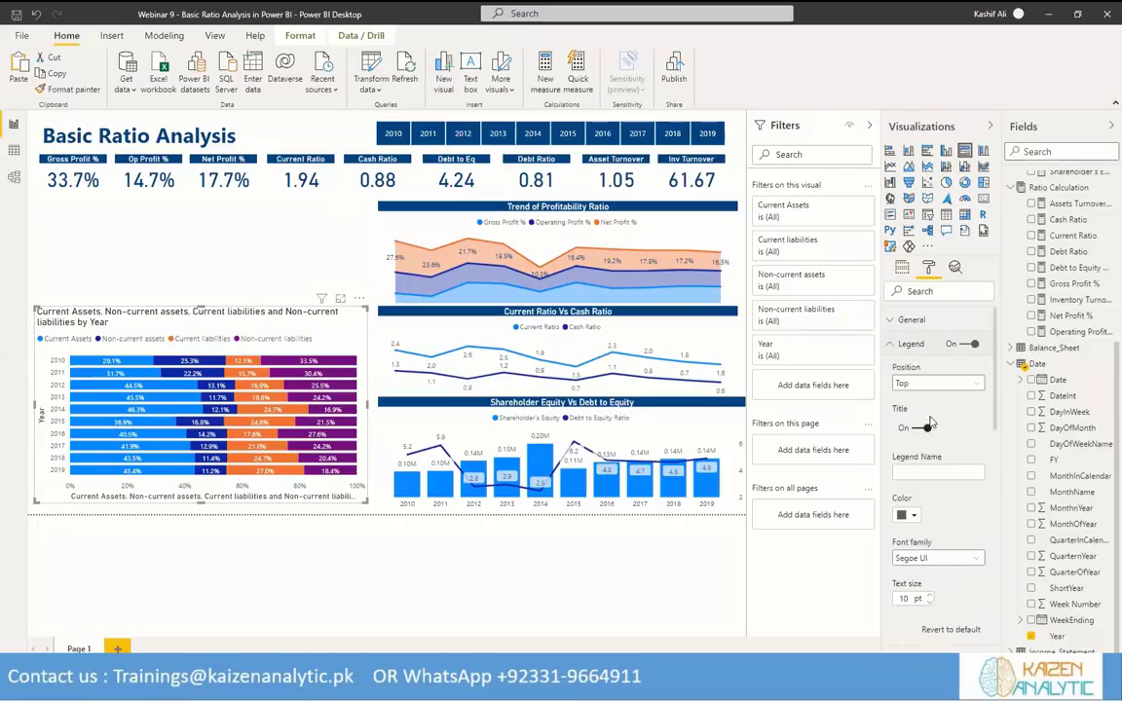
{"action": "left_click", "coordinate": [977, 386]}
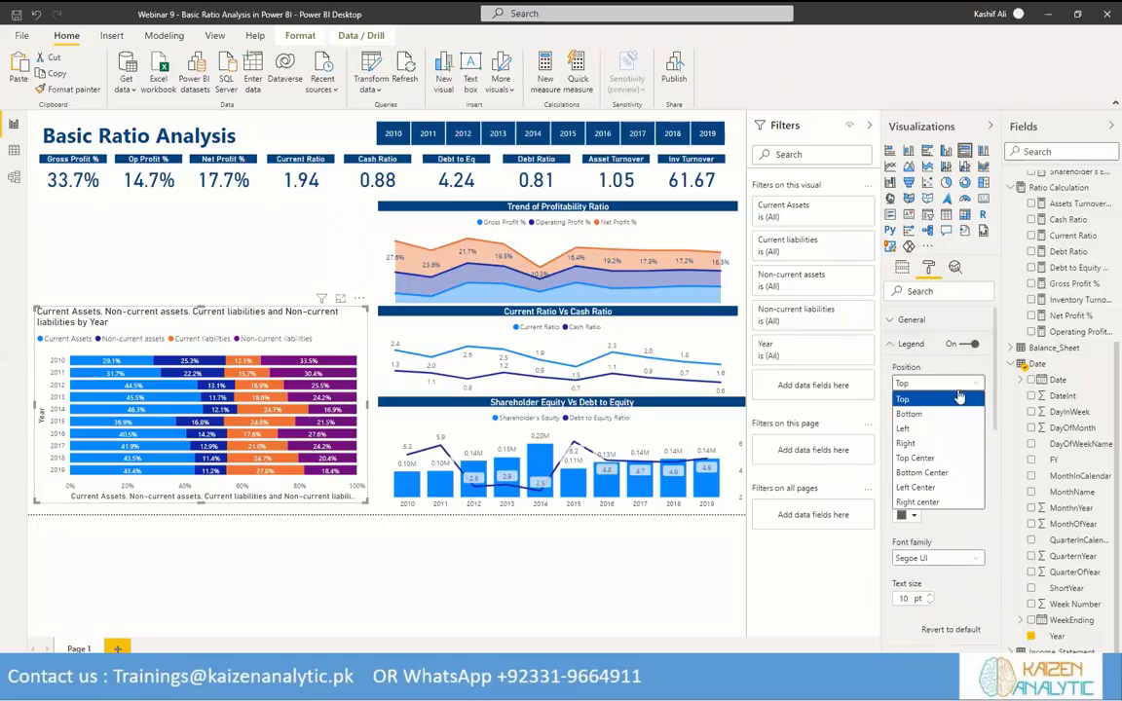
{"action": "left_click", "coordinate": [926, 451]}
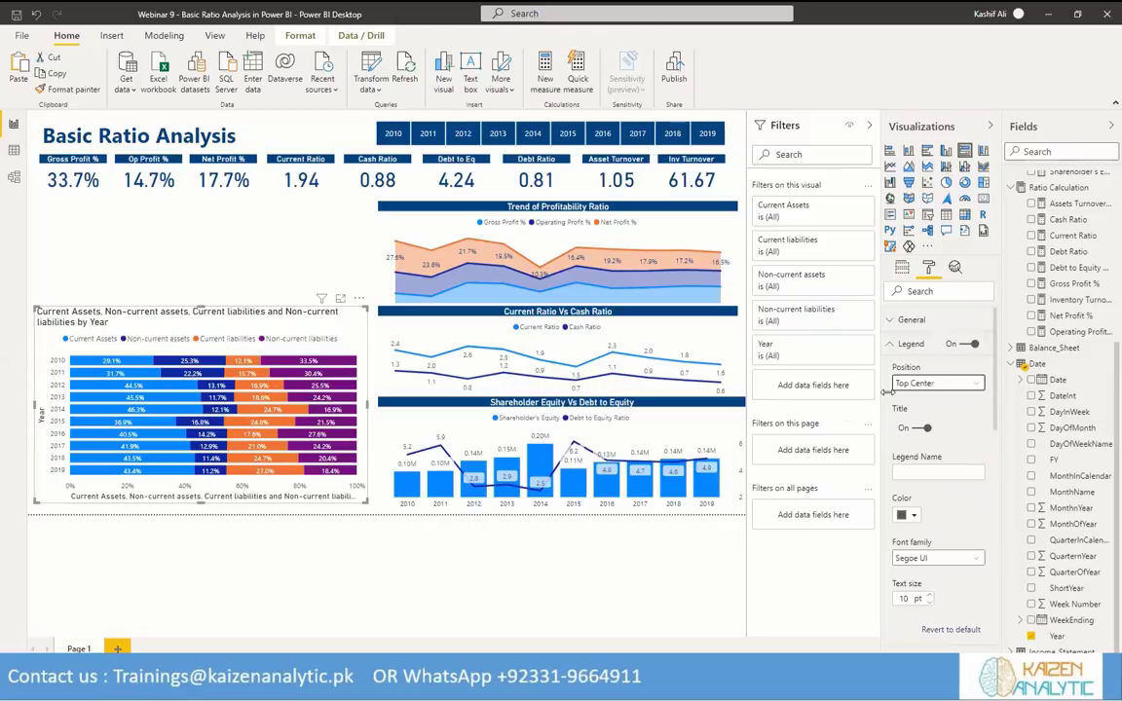
{"action": "left_click", "coordinate": [892, 347]}
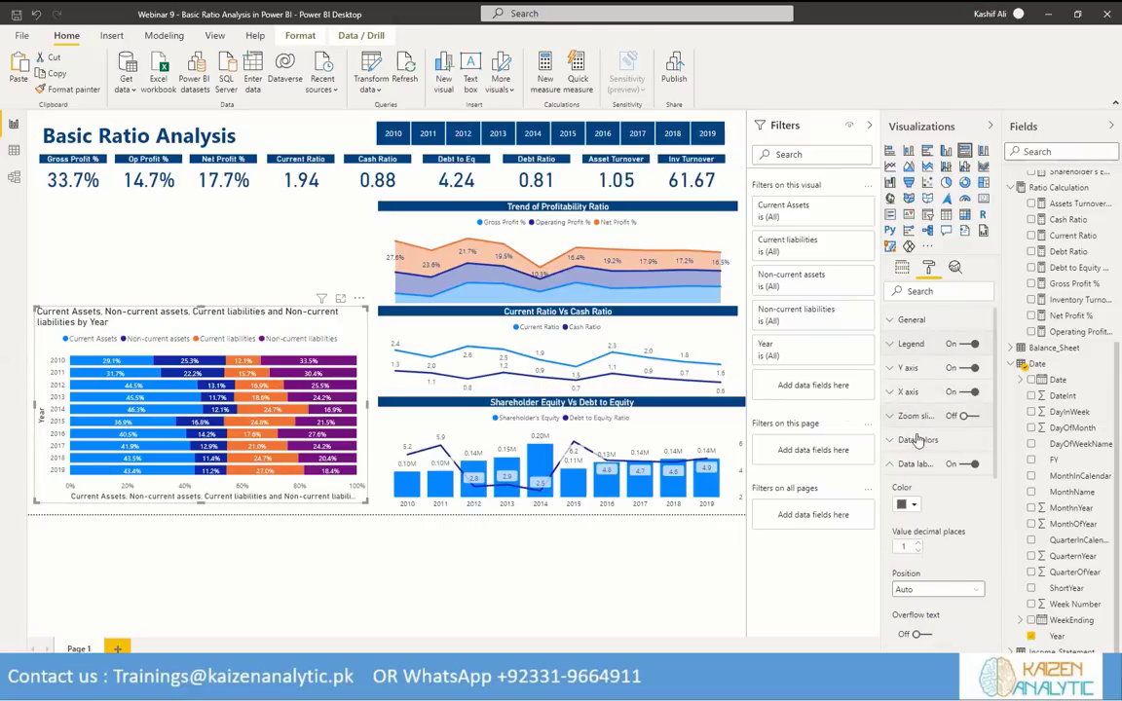
Turn off the Y axis title of the stacked bar chart and colour its year labels dark blue.
{"action": "left_click", "coordinate": [896, 371]}
{"action": "scroll", "coordinate": [938, 528], "scroll_direction": "down", "scroll_amount": 5}
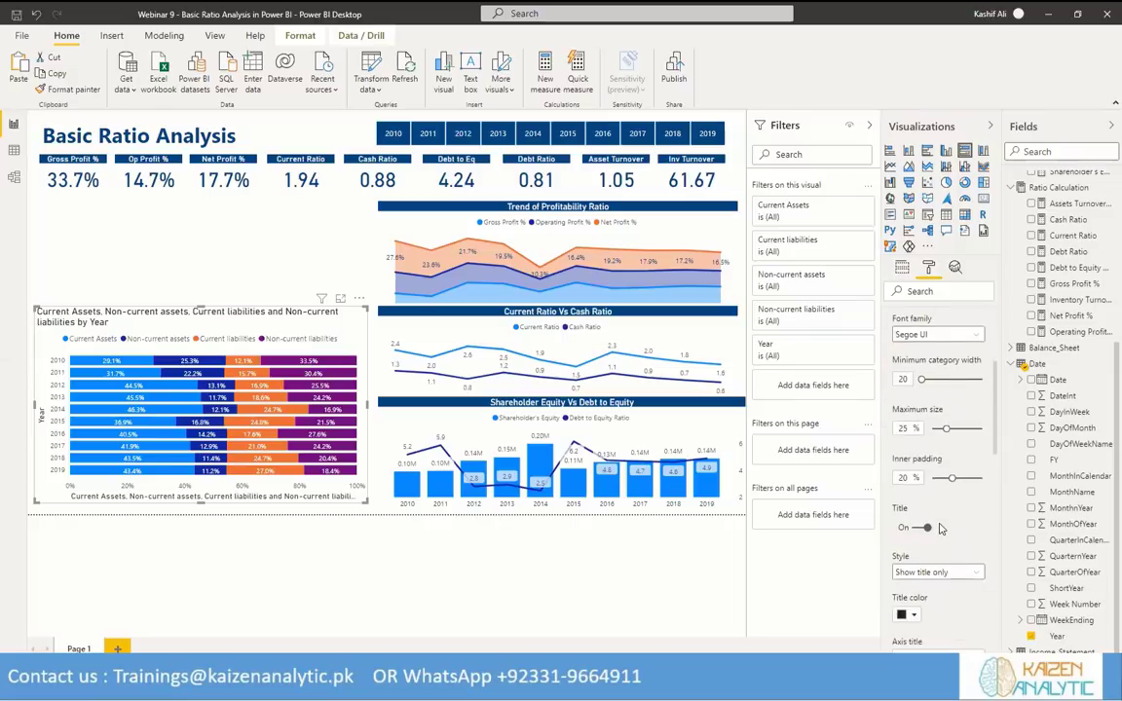
{"action": "left_click", "coordinate": [916, 531]}
{"action": "left_click", "coordinate": [916, 531]}
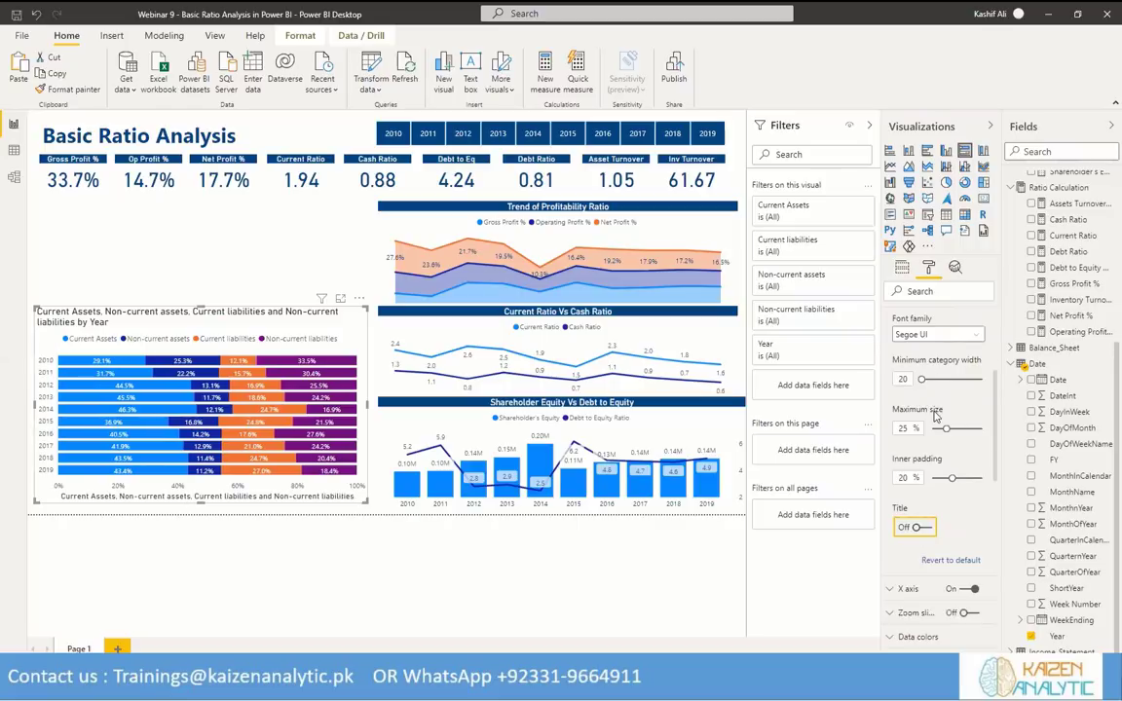
{"action": "scroll", "coordinate": [935, 414], "scroll_direction": "up", "scroll_amount": 3}
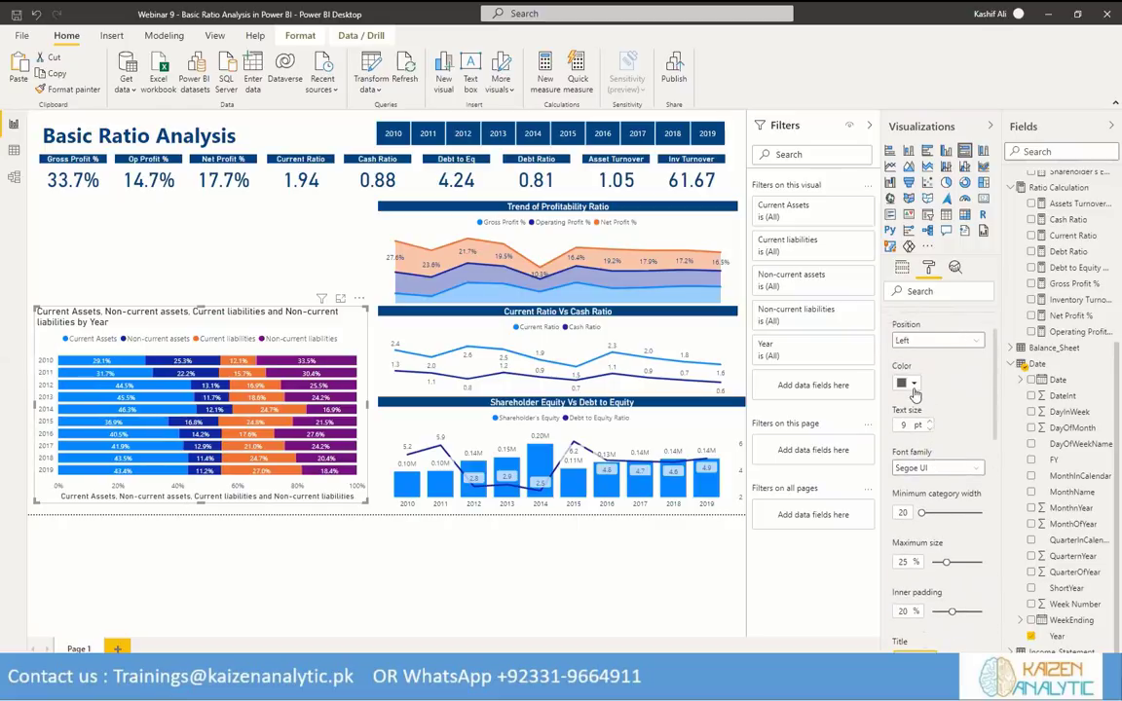
{"action": "left_click", "coordinate": [911, 385]}
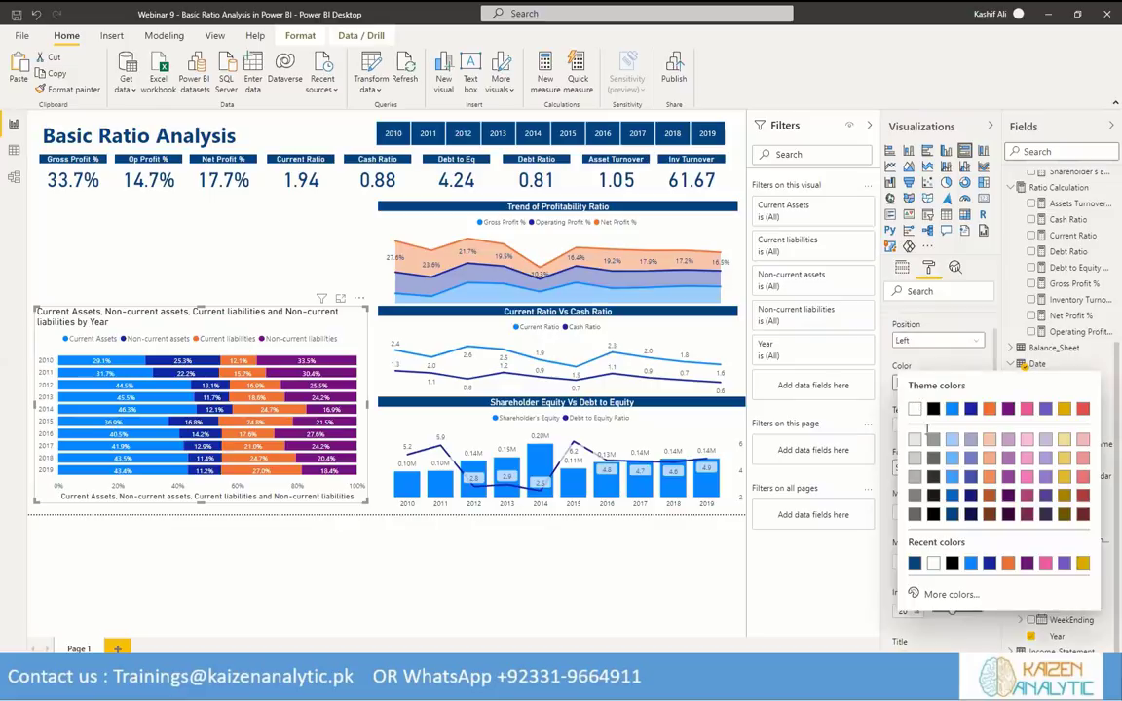
{"action": "left_click", "coordinate": [952, 518]}
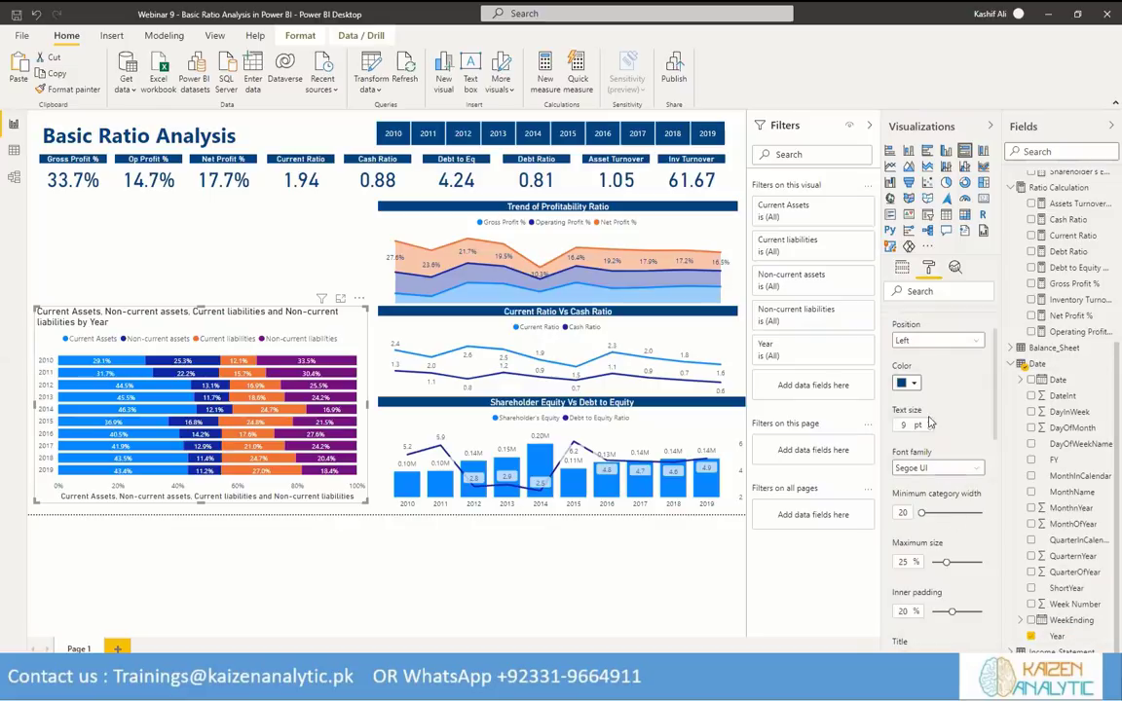
{"action": "scroll", "coordinate": [896, 380], "scroll_direction": "up", "scroll_amount": 2}
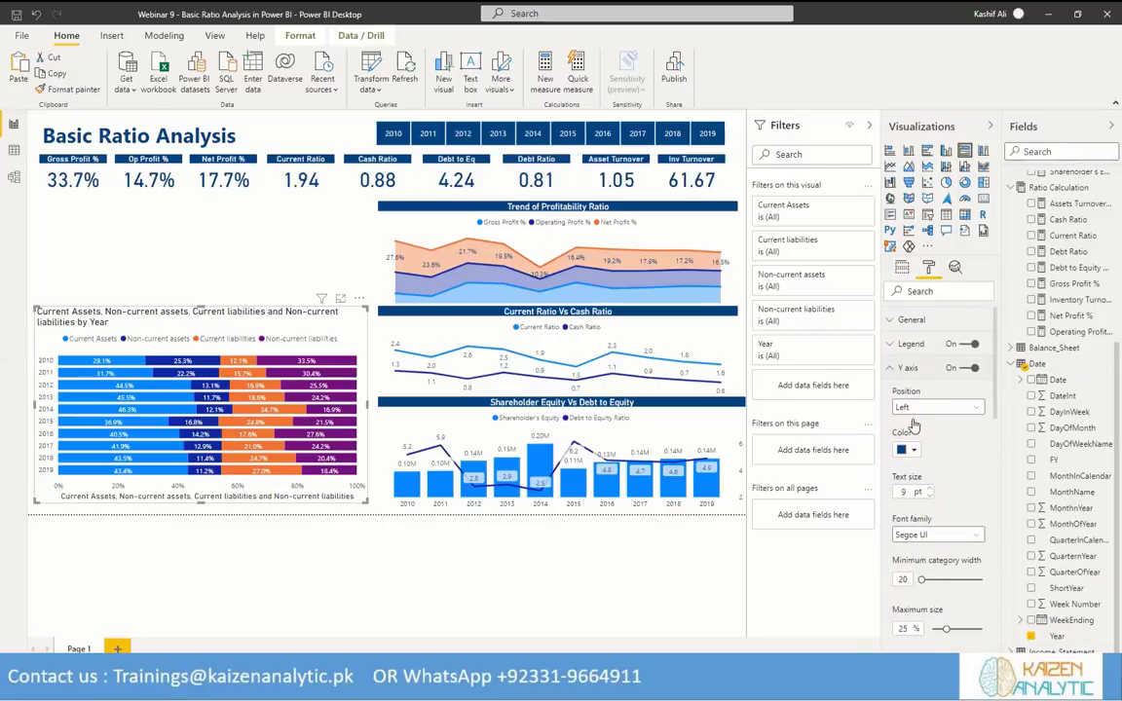
{"action": "left_click", "coordinate": [893, 368]}
Turn off the X axis title of the stacked bar chart and colour its percentage labels dark blue.
{"action": "left_click", "coordinate": [901, 392]}
{"action": "scroll", "coordinate": [925, 543], "scroll_direction": "down", "scroll_amount": 5}
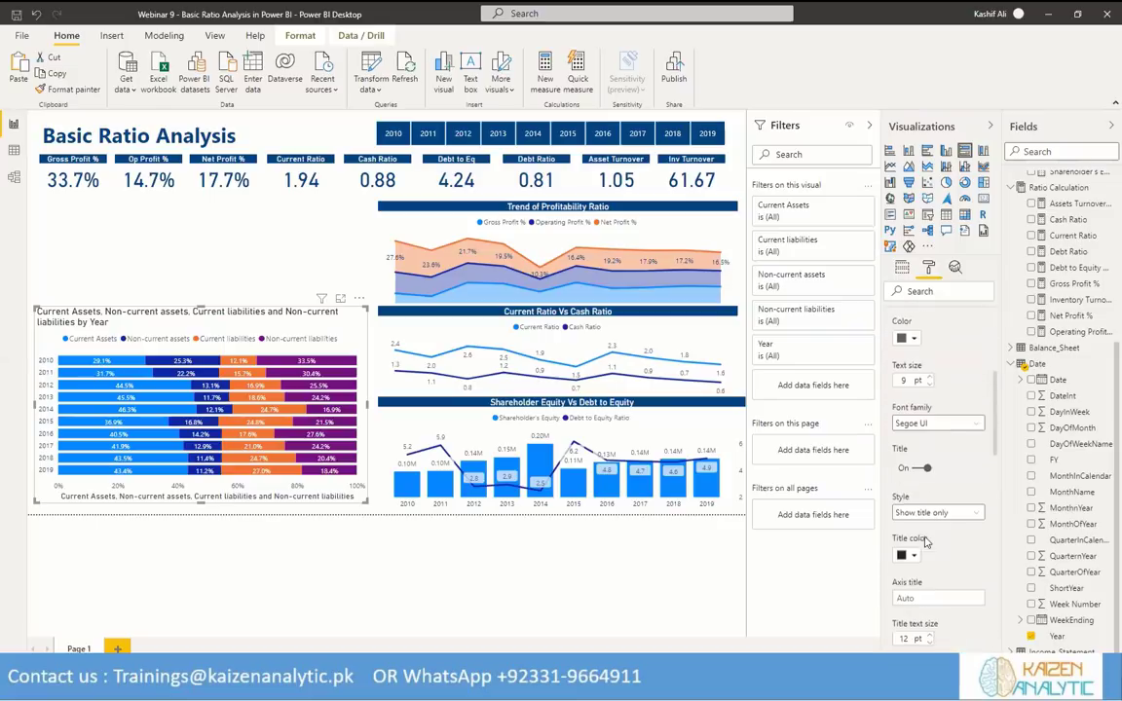
{"action": "left_click", "coordinate": [920, 468]}
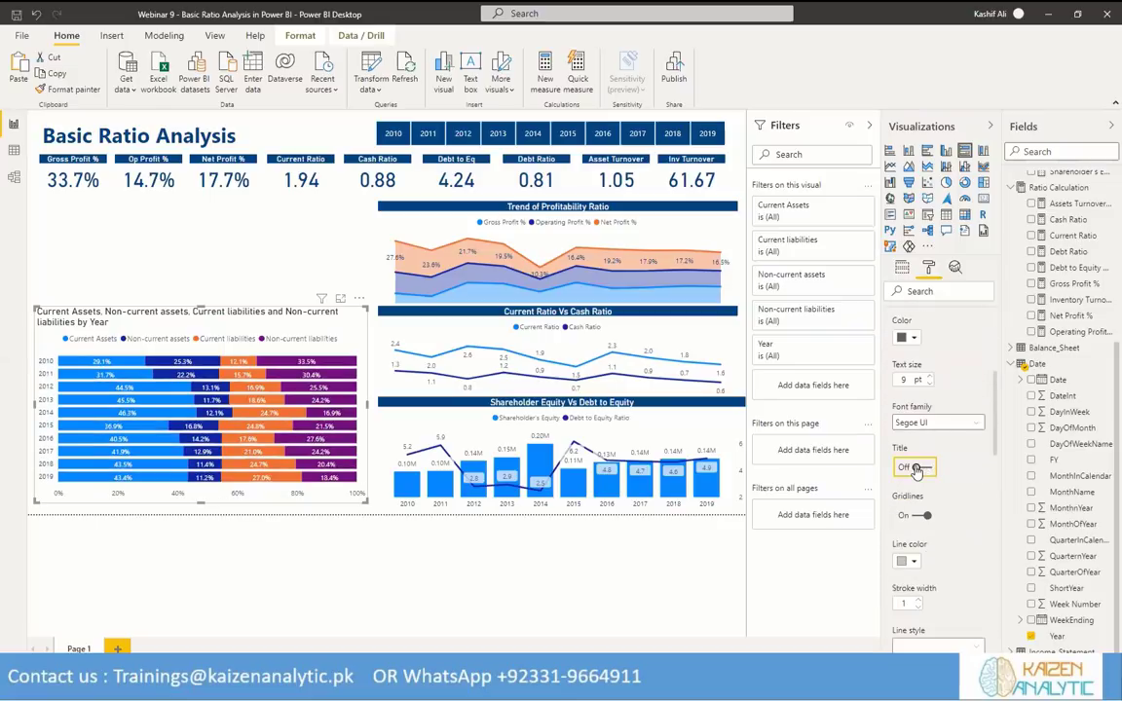
{"action": "left_click", "coordinate": [911, 338]}
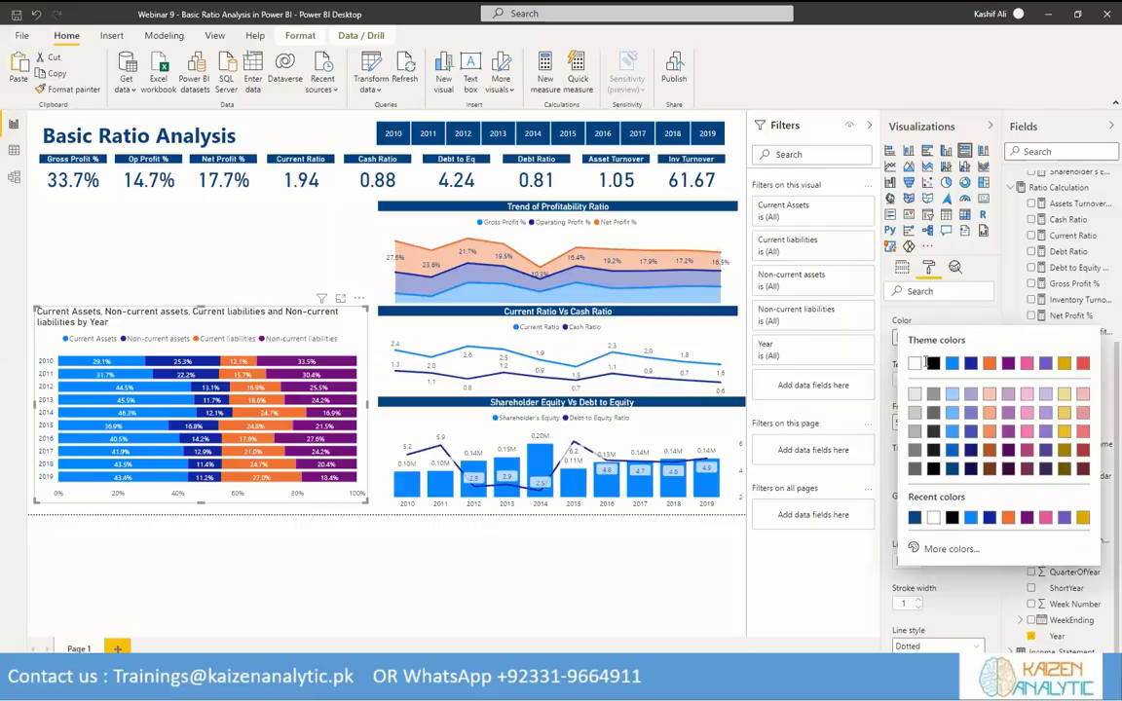
{"action": "left_click", "coordinate": [955, 470]}
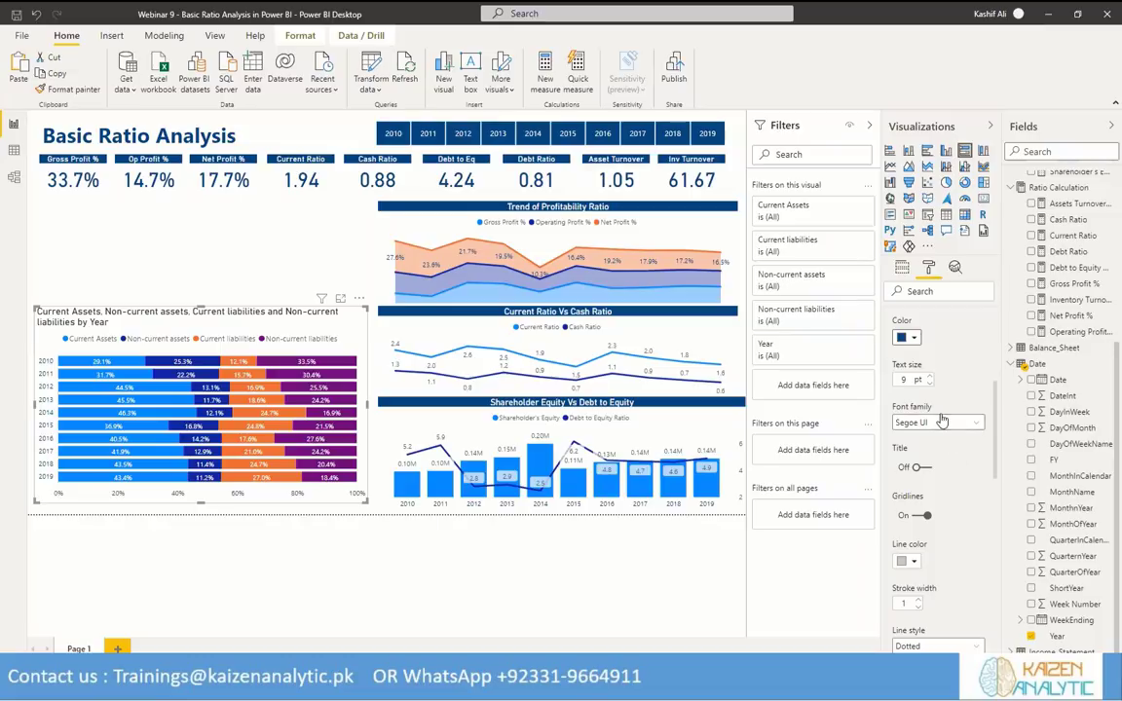
{"action": "scroll", "coordinate": [935, 429], "scroll_direction": "up", "scroll_amount": 5}
{"action": "left_click", "coordinate": [909, 367]}
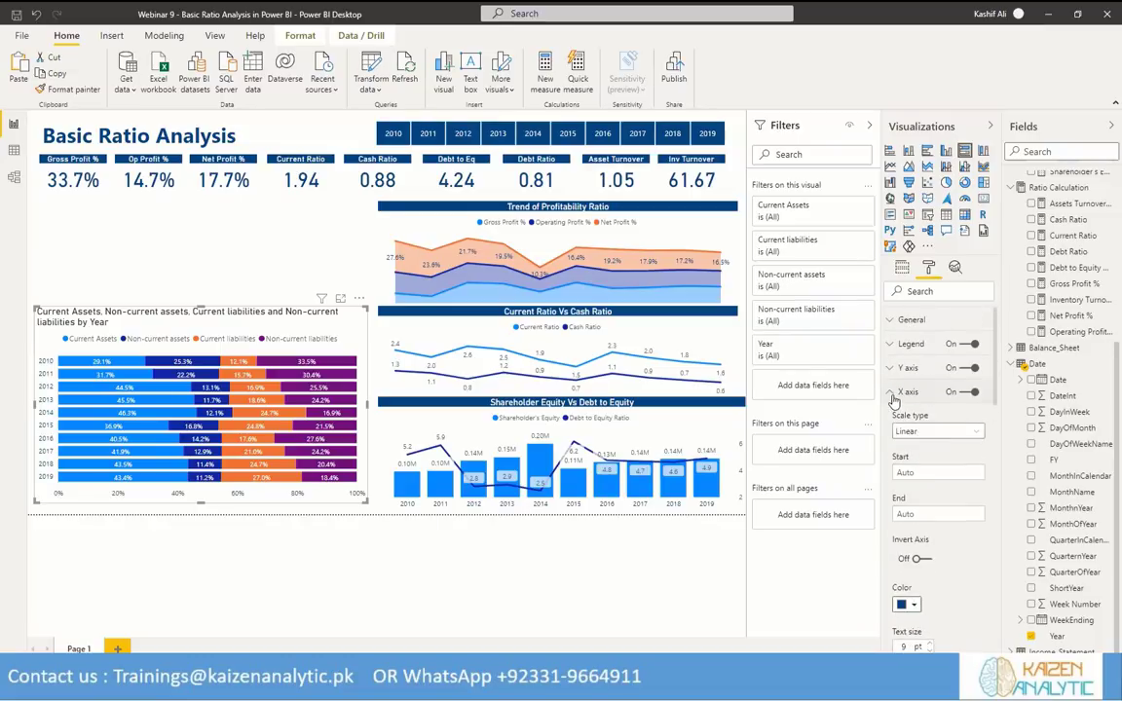
Change the stacked bar chart's title text to "Trend of Balance Sheet Item".
{"action": "scroll", "coordinate": [932, 508], "scroll_direction": "down", "scroll_amount": 10}
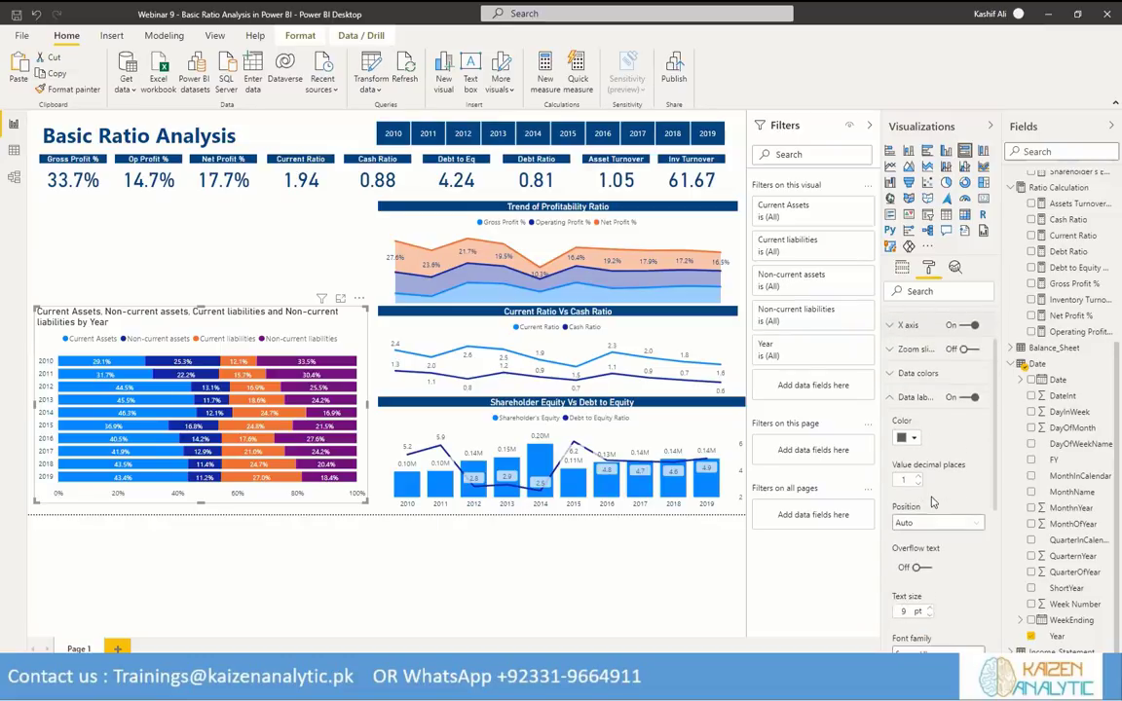
{"action": "left_click", "coordinate": [895, 565]}
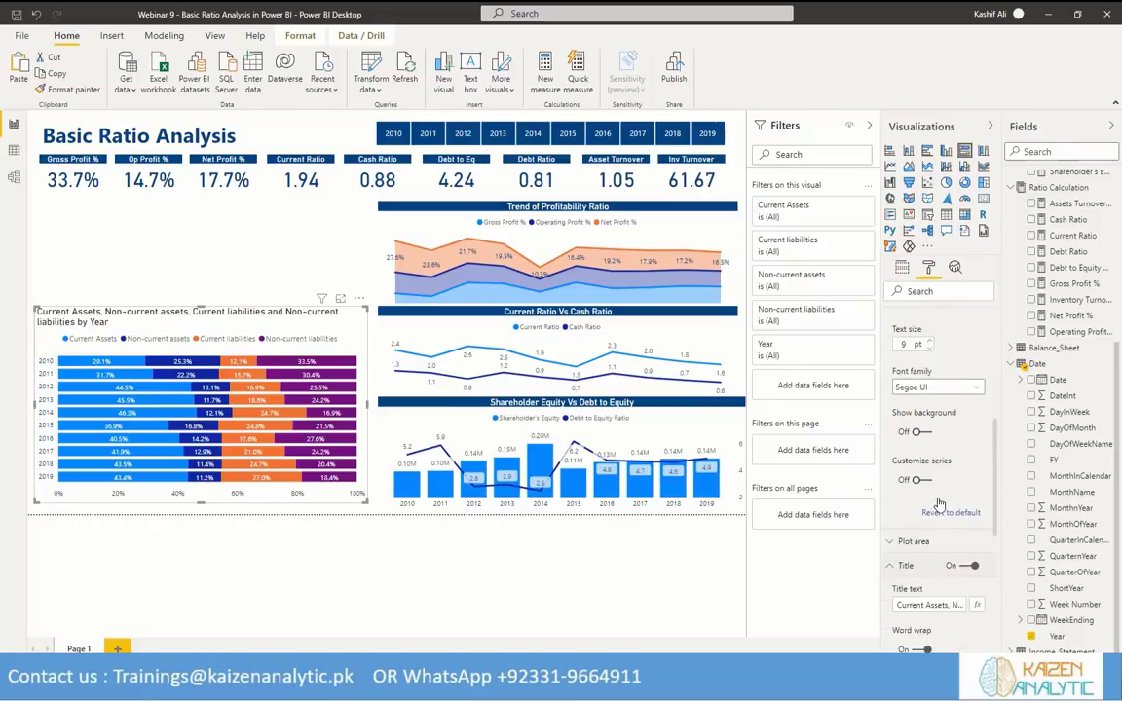
{"action": "scroll", "coordinate": [928, 487], "scroll_direction": "down", "scroll_amount": 3}
{"action": "left_click", "coordinate": [897, 470]}
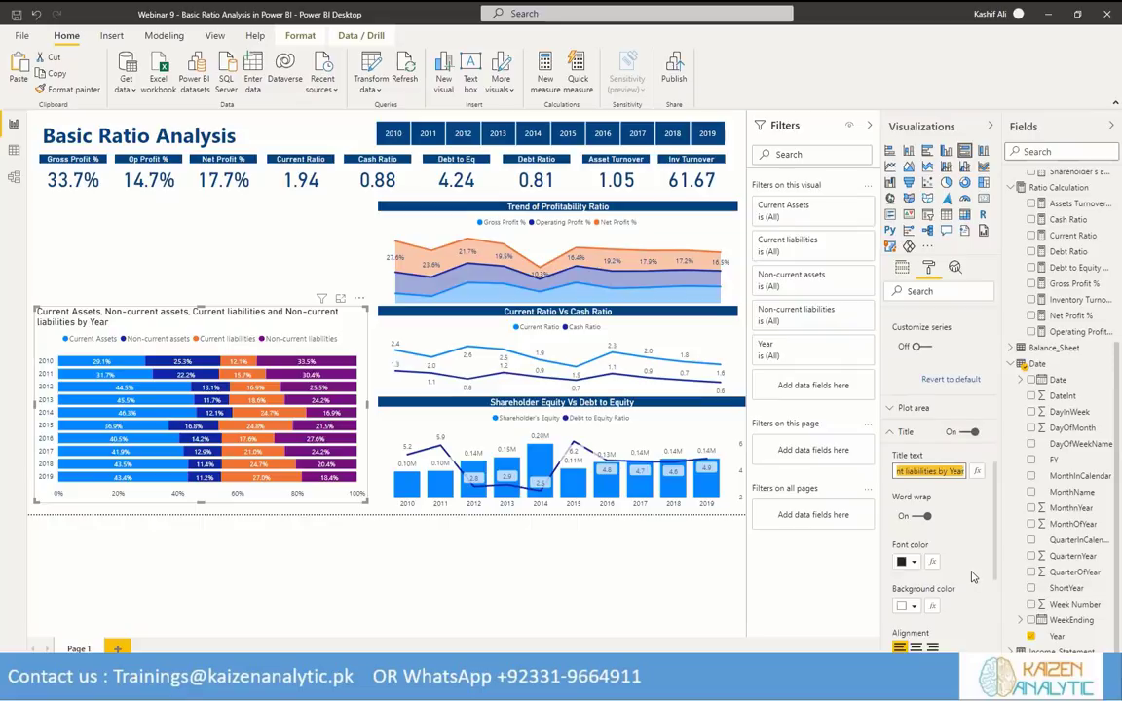
{"action": "type", "text": "Balance Sheet Item"}
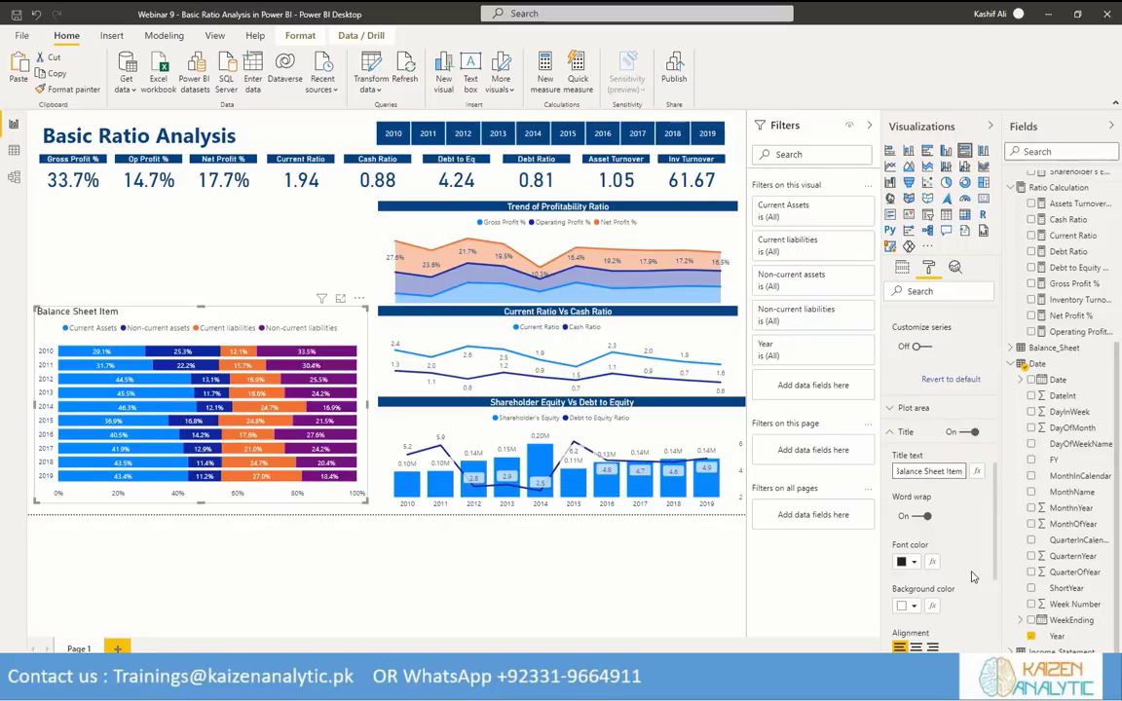
{"action": "key", "text": "Home"}
{"action": "type", "text": "Trend of"}
Format the balance sheet chart title with a dark blue background, white font, centre alignment and a slightly smaller text size.
{"action": "left_click", "coordinate": [917, 607]}
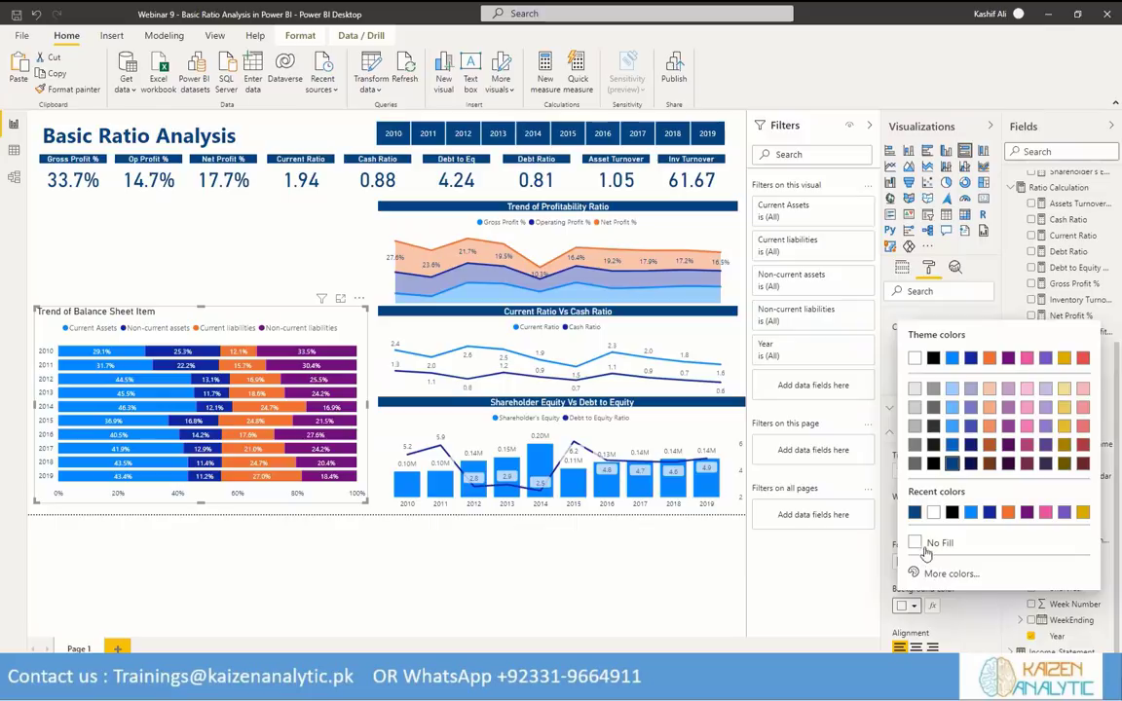
{"action": "left_click", "coordinate": [915, 512]}
{"action": "left_click", "coordinate": [914, 564]}
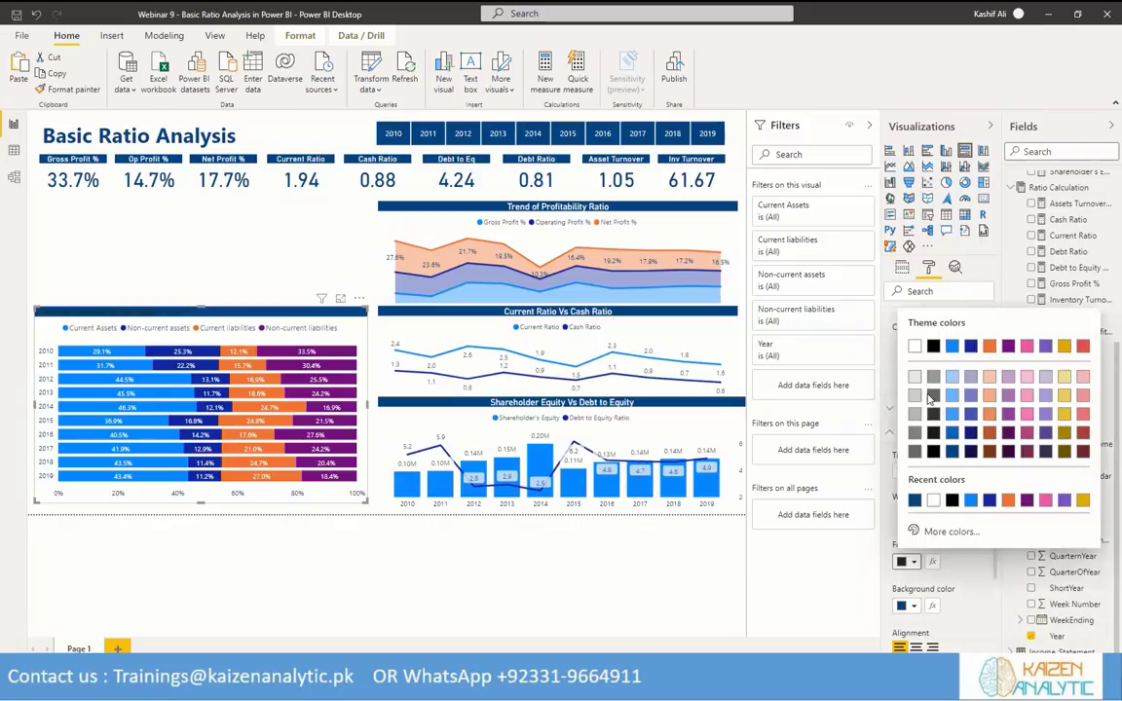
{"action": "left_click", "coordinate": [914, 346]}
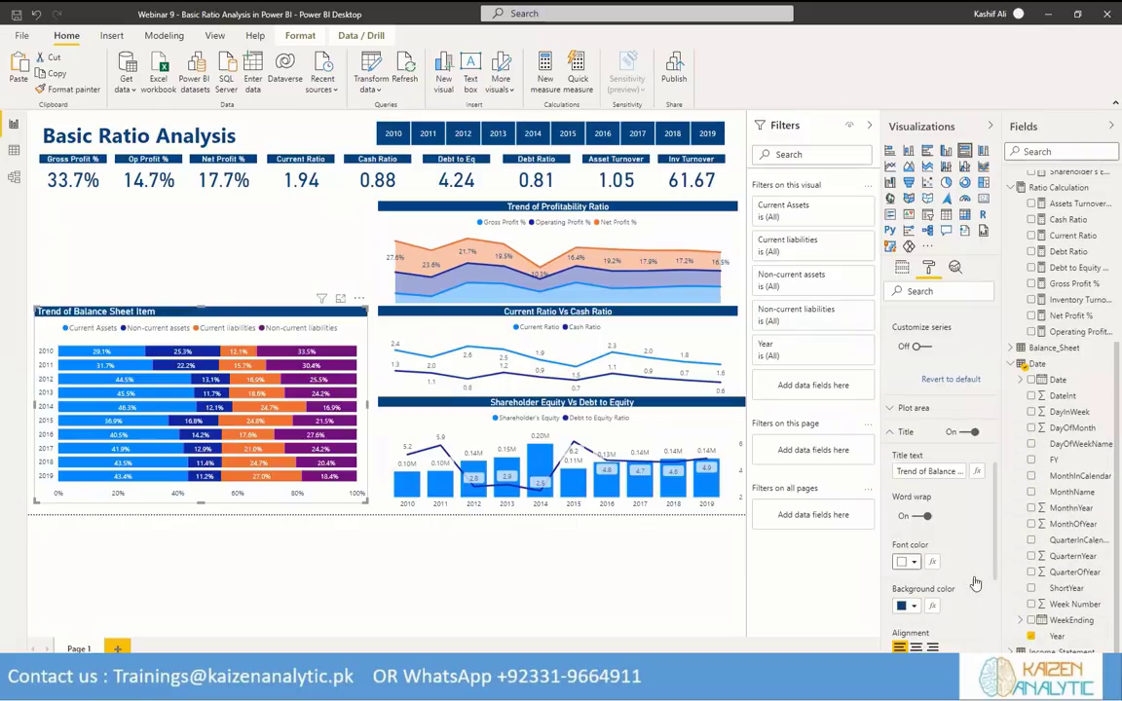
{"action": "scroll", "coordinate": [977, 581], "scroll_direction": "down", "scroll_amount": 1}
{"action": "scroll", "coordinate": [977, 581], "scroll_direction": "down", "scroll_amount": 2}
{"action": "left_click", "coordinate": [930, 562]}
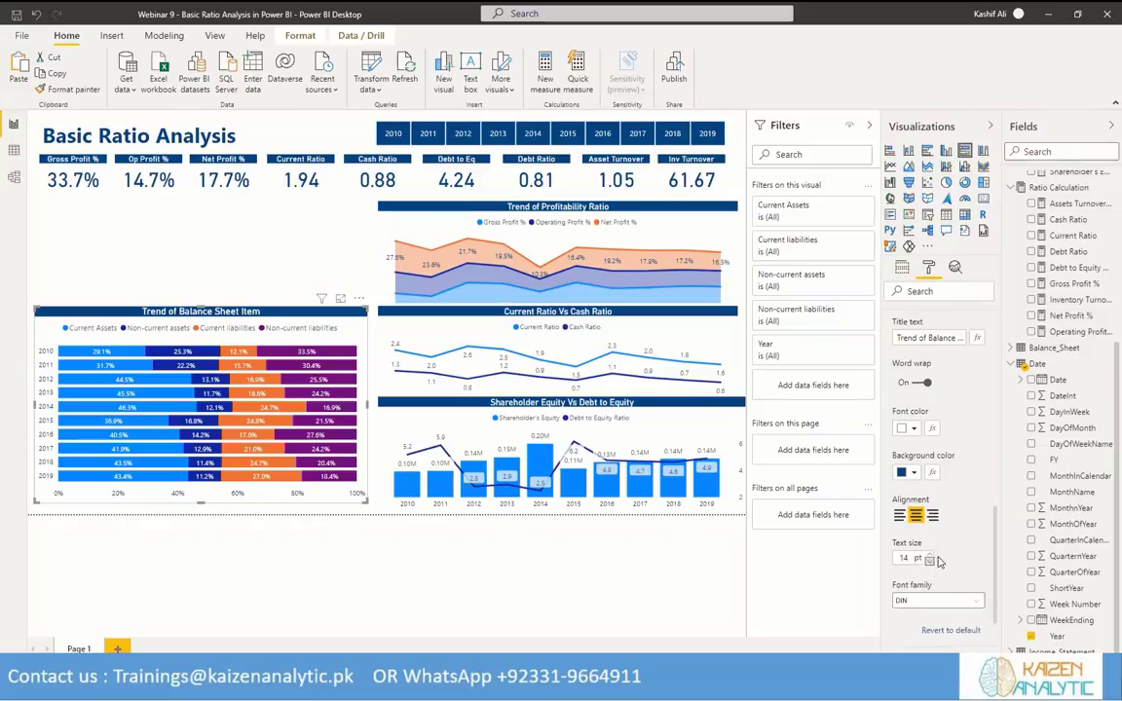
Add an empty stacked column chart above the balance sheet chart, sized to fill the gap and aligned with its right edge.
{"action": "left_click", "coordinate": [268, 245]}
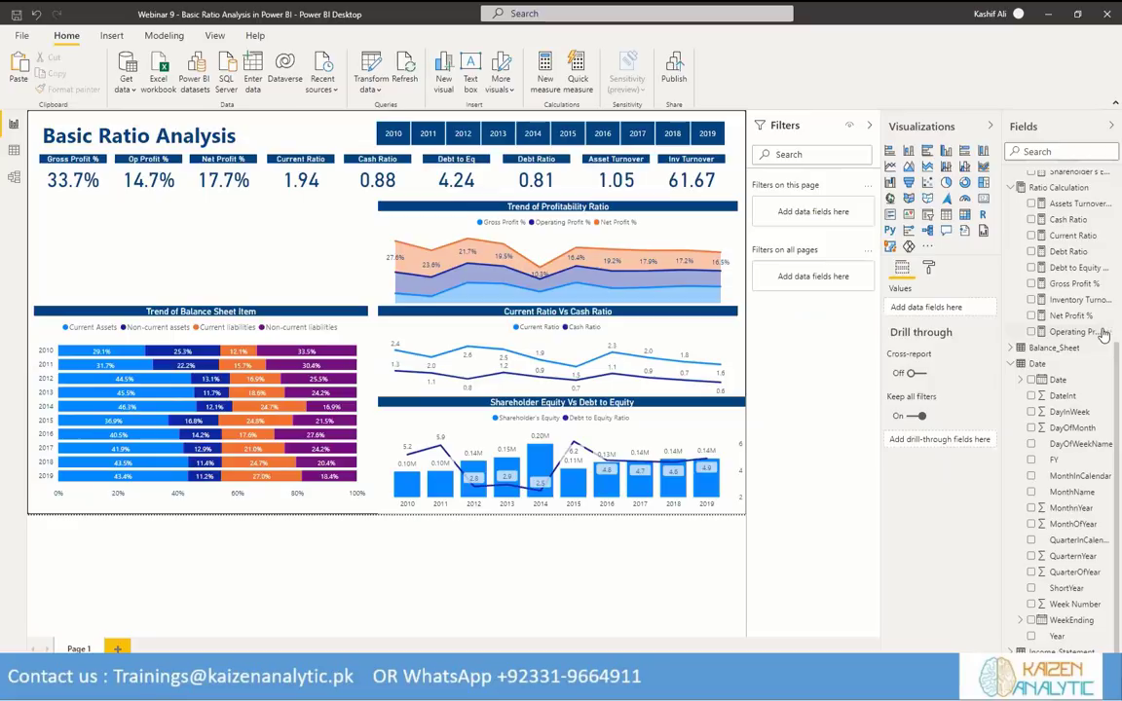
{"action": "scroll", "coordinate": [1103, 333], "scroll_direction": "up", "scroll_amount": 5}
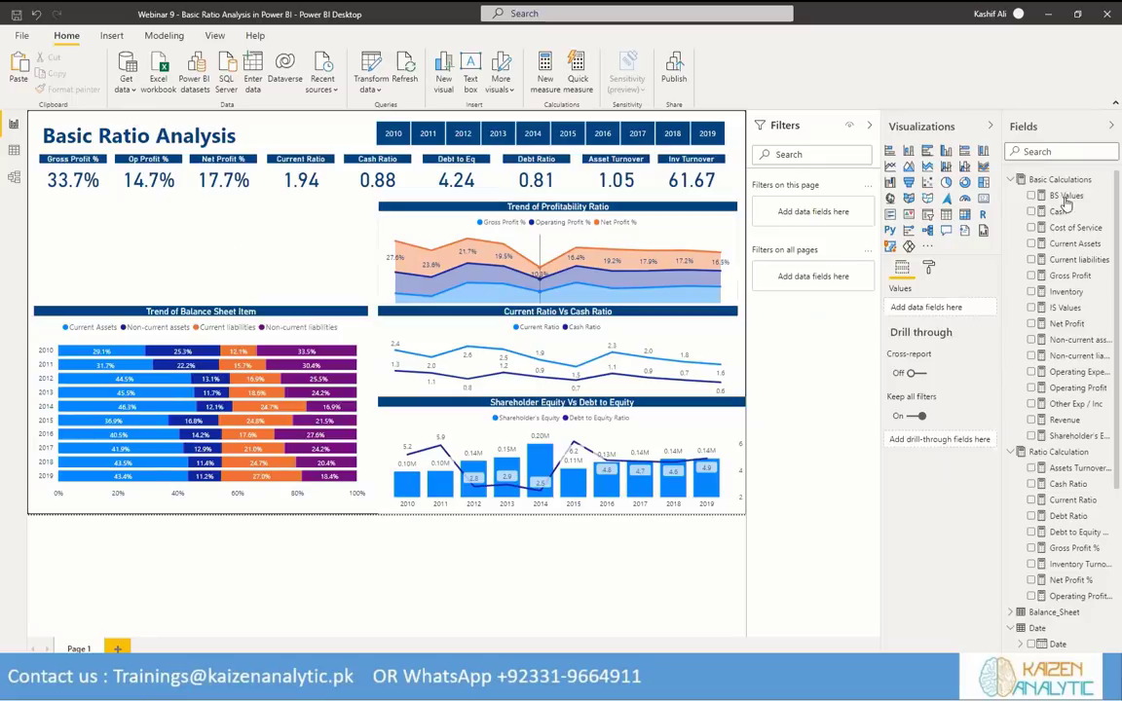
{"action": "left_click", "coordinate": [908, 152]}
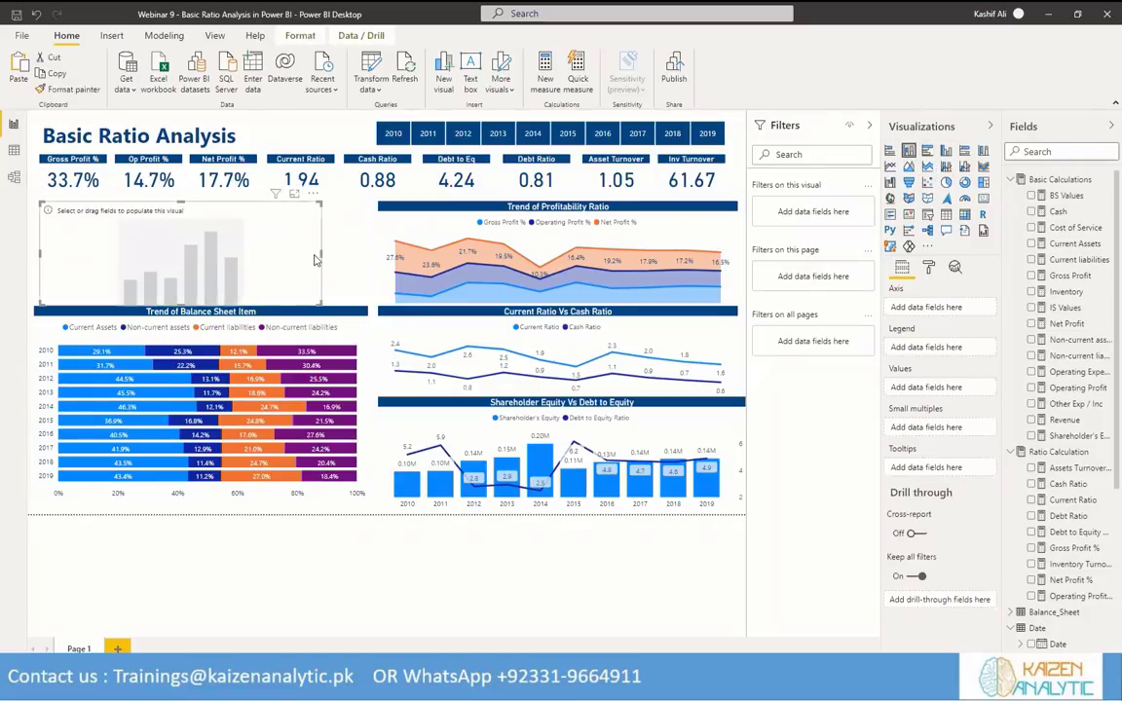
{"action": "left_click_drag", "start_coordinate": [296, 232], "coordinate": [367, 251]}
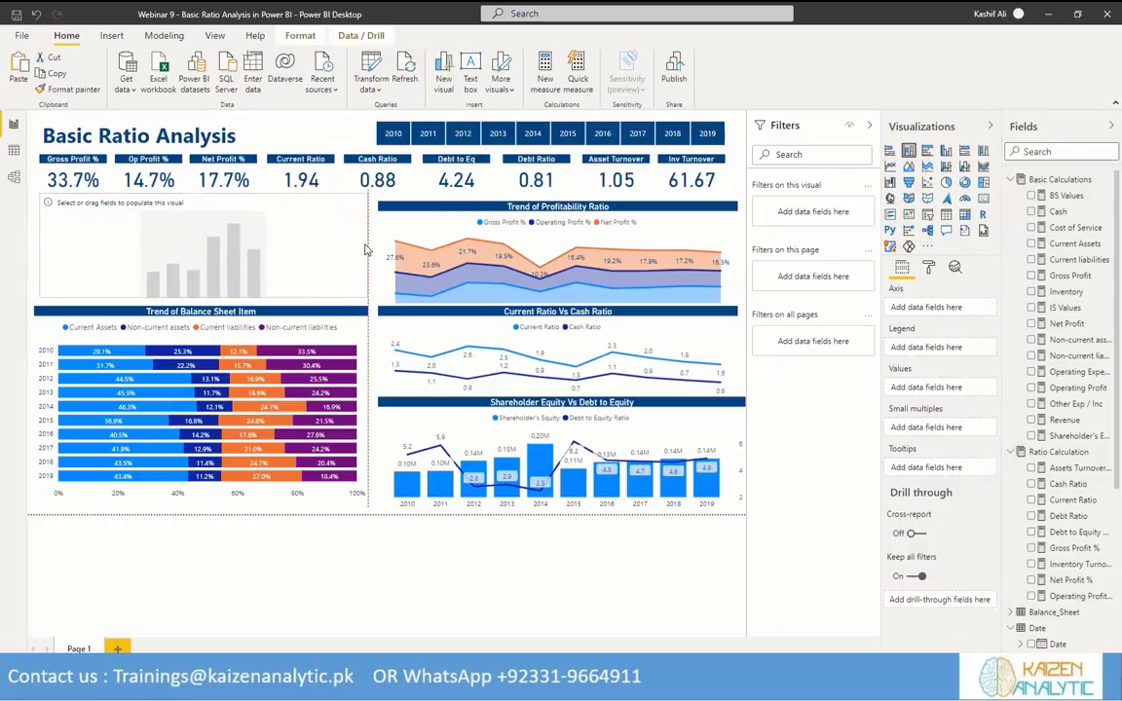
{"action": "left_click_drag", "start_coordinate": [206, 204], "coordinate": [206, 205]}
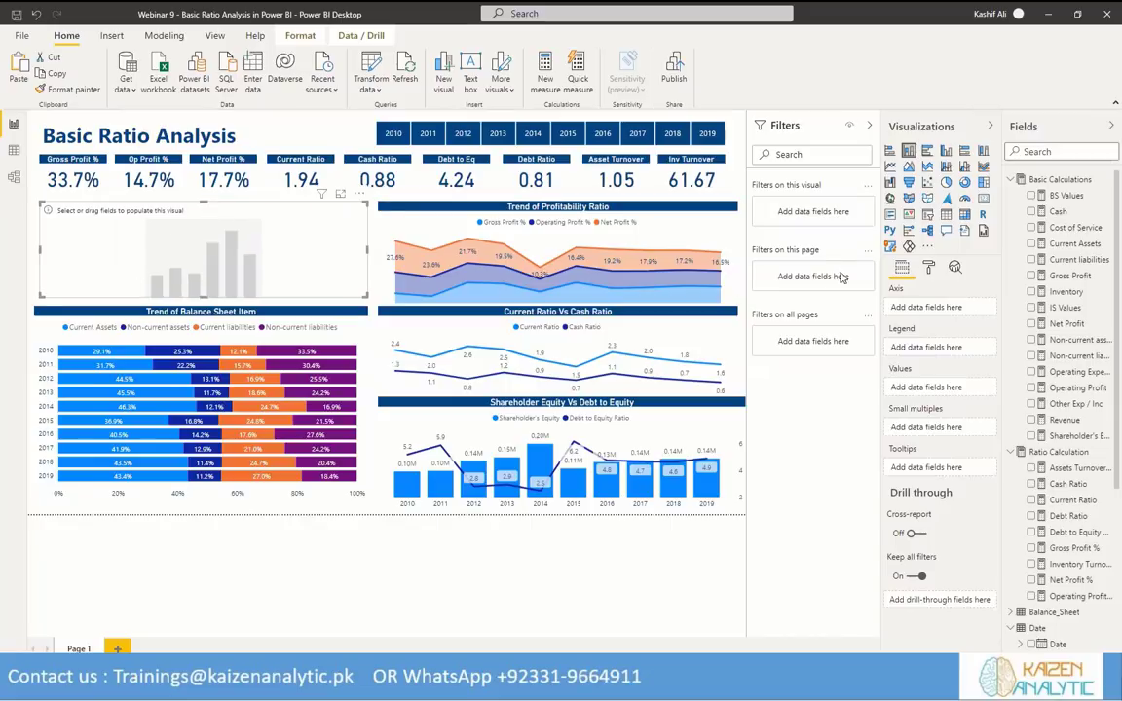
Convert the empty visual to a clustered column chart of Revenue by Year and extend its left edge to align with the balance sheet chart.
{"action": "left_click", "coordinate": [946, 153]}
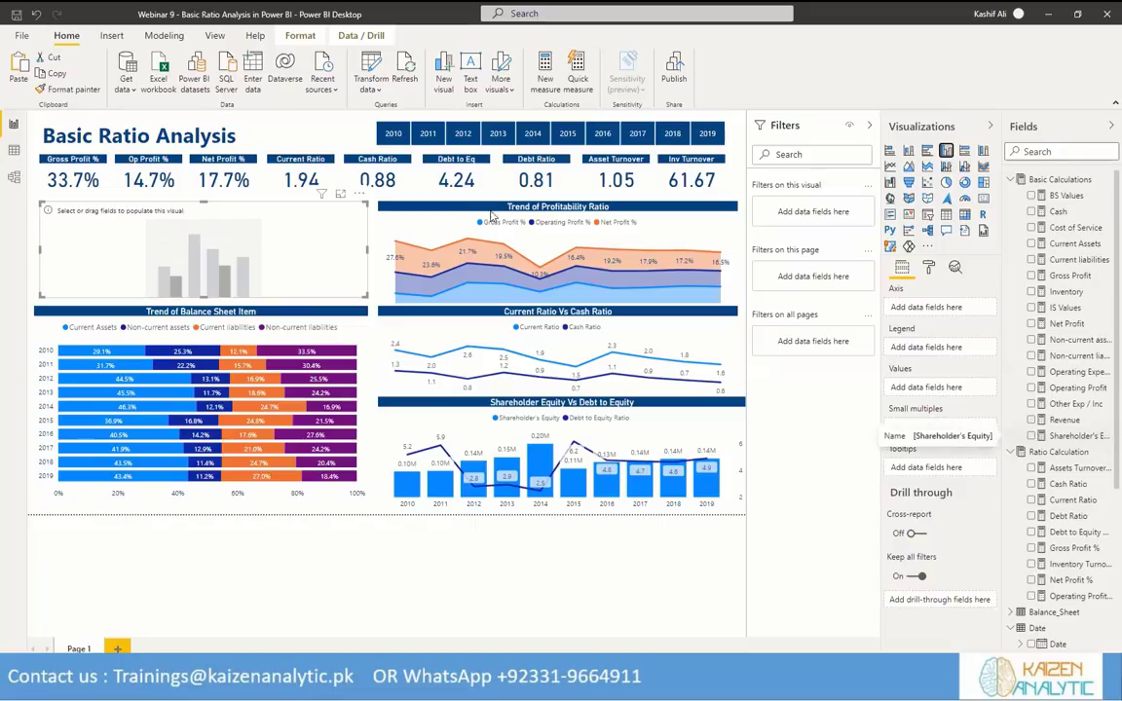
{"action": "left_click", "coordinate": [1031, 420]}
{"action": "scroll", "coordinate": [1034, 623], "scroll_direction": "down", "scroll_amount": 5}
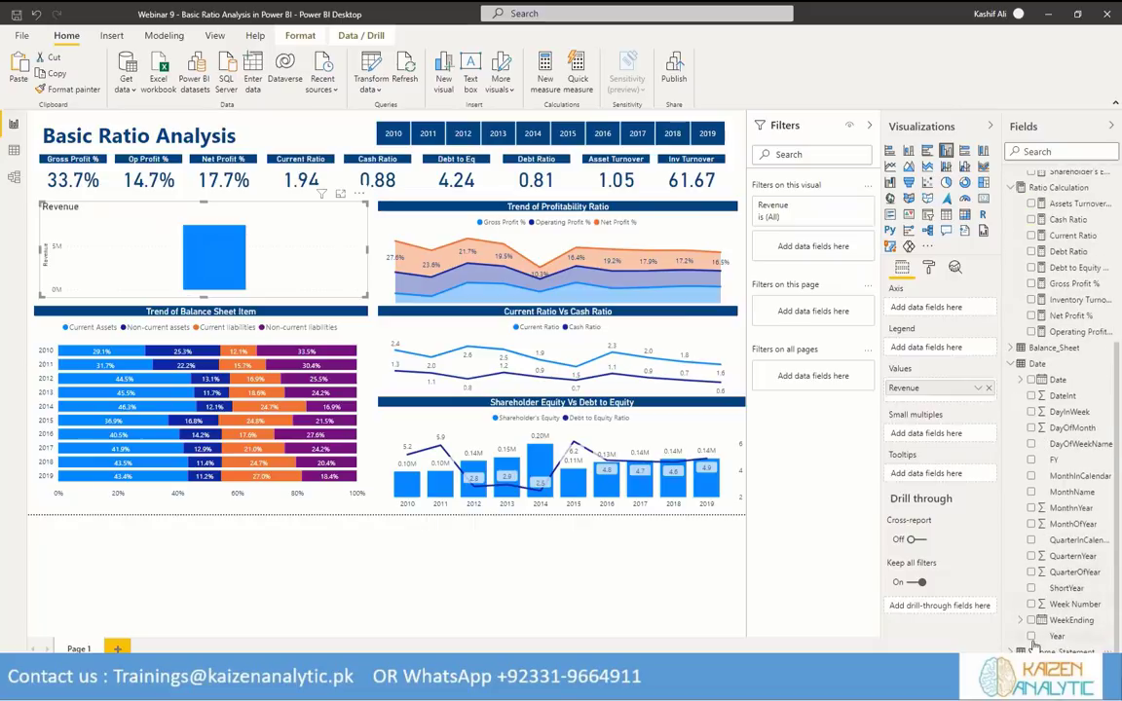
{"action": "left_click", "coordinate": [1032, 636]}
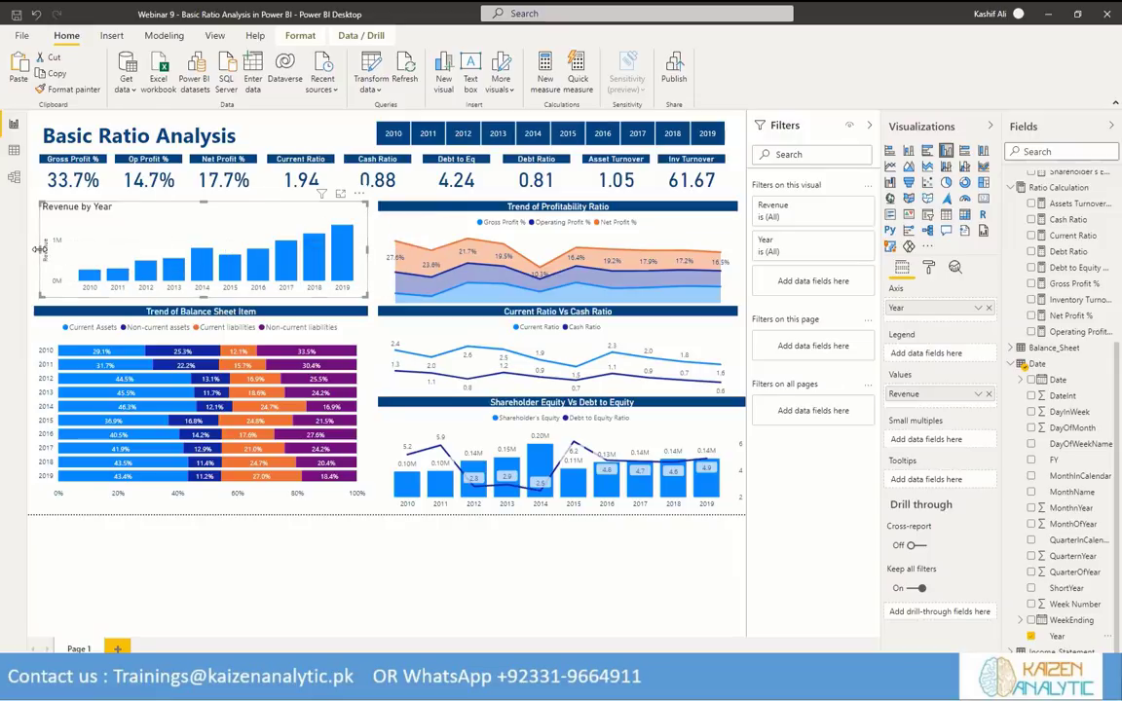
{"action": "left_click_drag", "start_coordinate": [37, 253], "coordinate": [33, 253]}
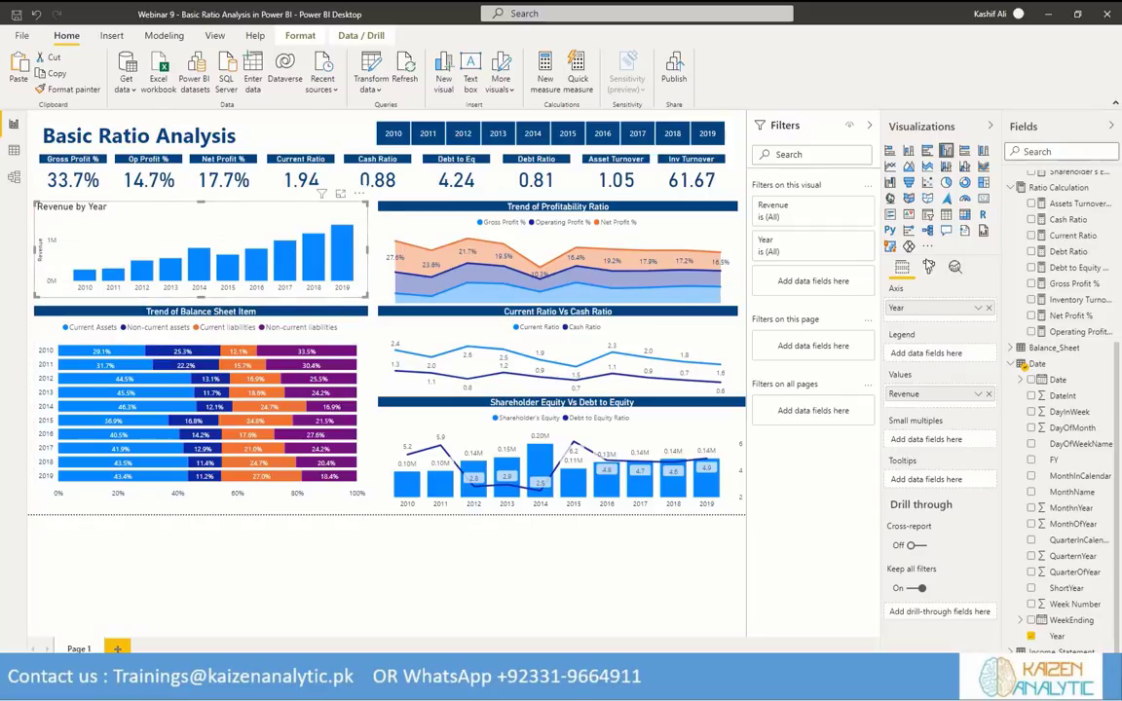
Change the revenue column chart's title text to "Trend of Revenue".
{"action": "left_click", "coordinate": [930, 269]}
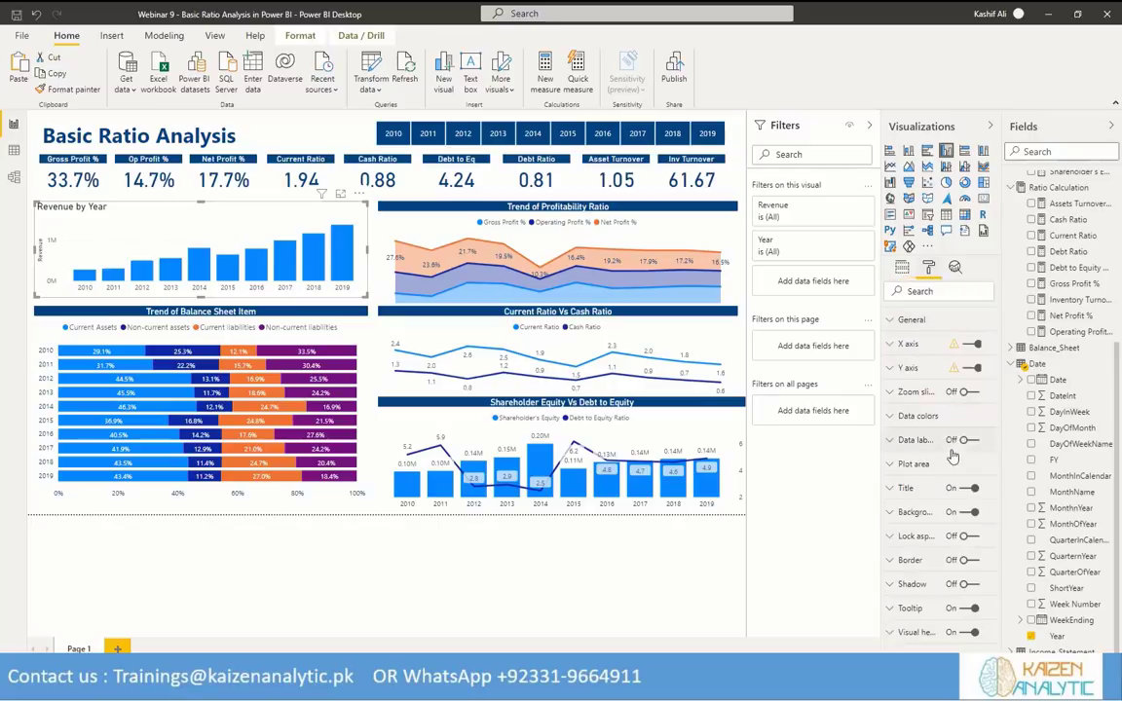
{"action": "left_click", "coordinate": [894, 490]}
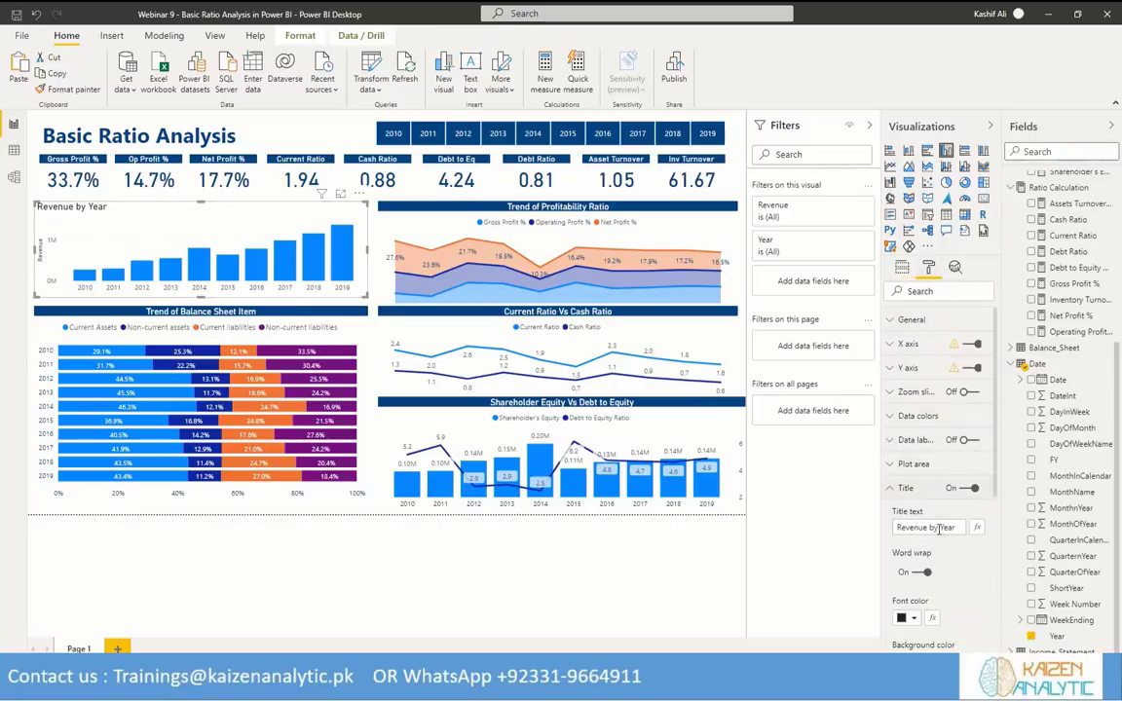
{"action": "left_click_drag", "start_coordinate": [931, 527], "coordinate": [967, 526]}
{"action": "key", "text": "BackSpace"}
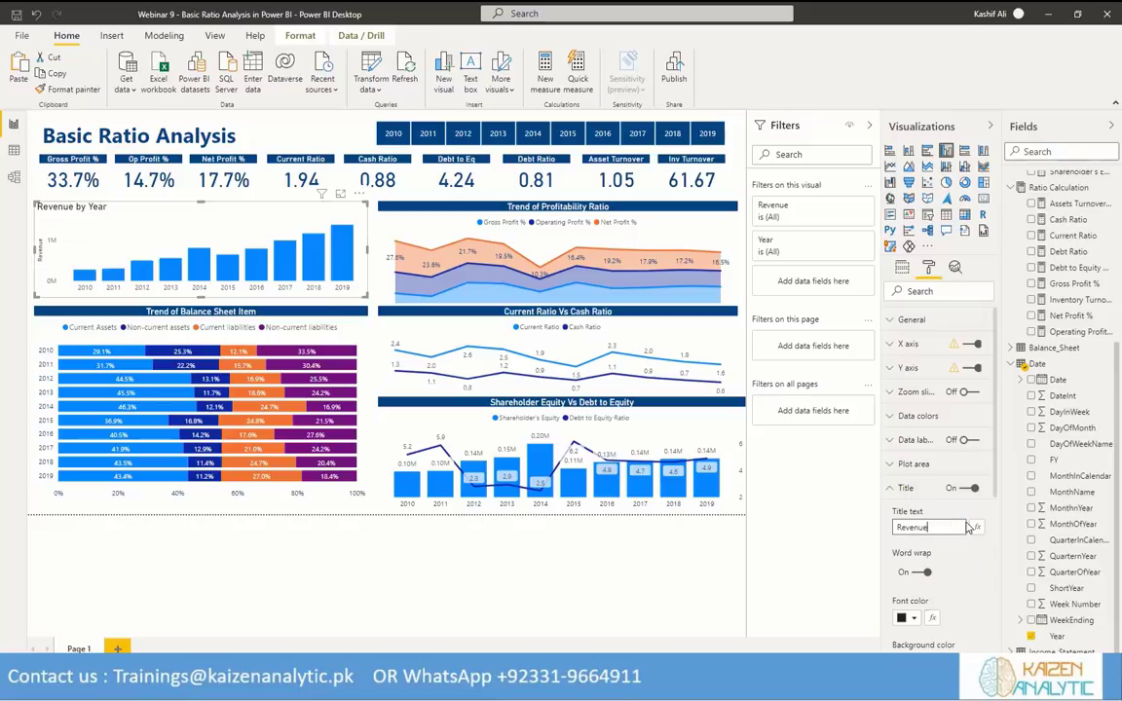
{"action": "key", "text": "Home"}
{"action": "type", "text": "trend of"}
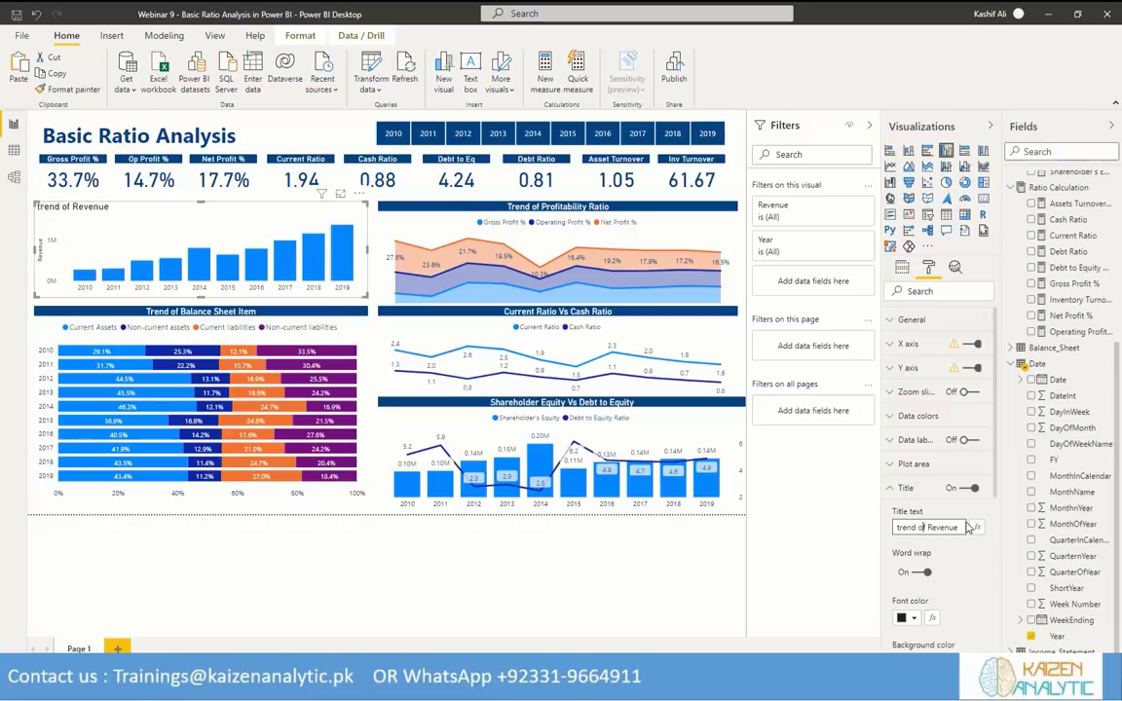
{"action": "key", "text": "Home"}
{"action": "key", "text": "Return"}
Format the revenue chart title with a white font, dark blue background, centre alignment and 13 pt text size.
{"action": "left_click", "coordinate": [916, 620]}
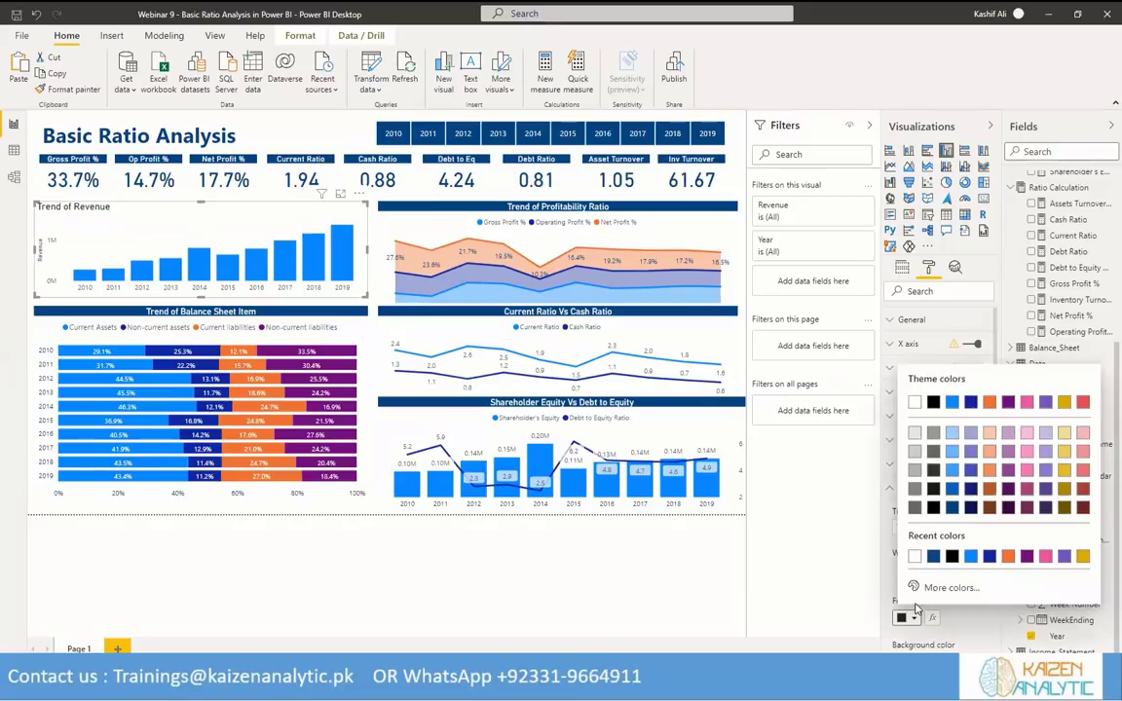
{"action": "left_click", "coordinate": [917, 401]}
{"action": "scroll", "coordinate": [957, 591], "scroll_direction": "down", "scroll_amount": 3}
{"action": "left_click", "coordinate": [913, 462]}
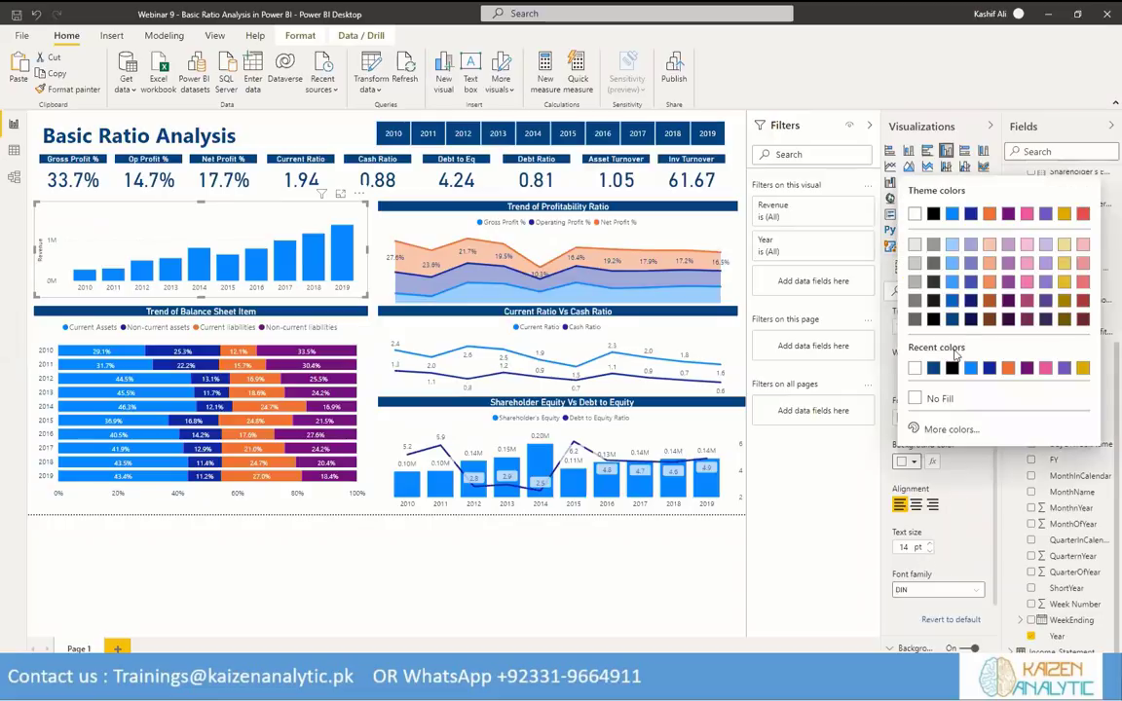
{"action": "left_click", "coordinate": [955, 318]}
{"action": "left_click", "coordinate": [916, 504]}
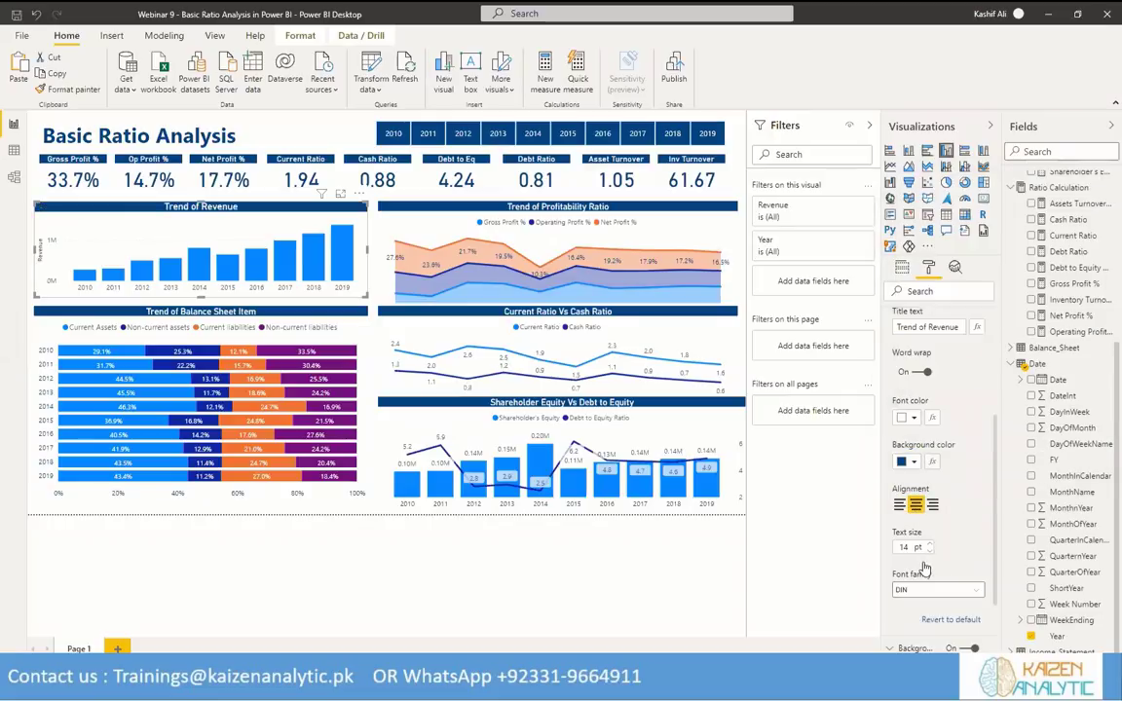
{"action": "left_click", "coordinate": [929, 551]}
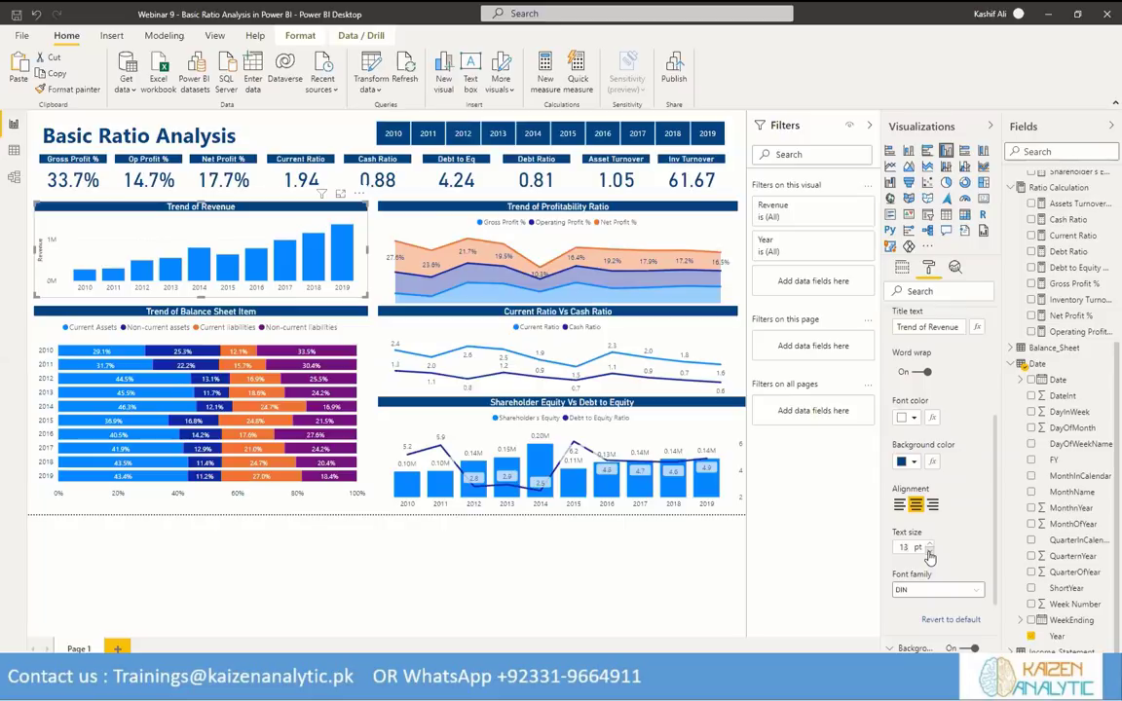
Turn off the Y axis title of the revenue column chart.
{"action": "scroll", "coordinate": [959, 388], "scroll_direction": "up", "scroll_amount": 3}
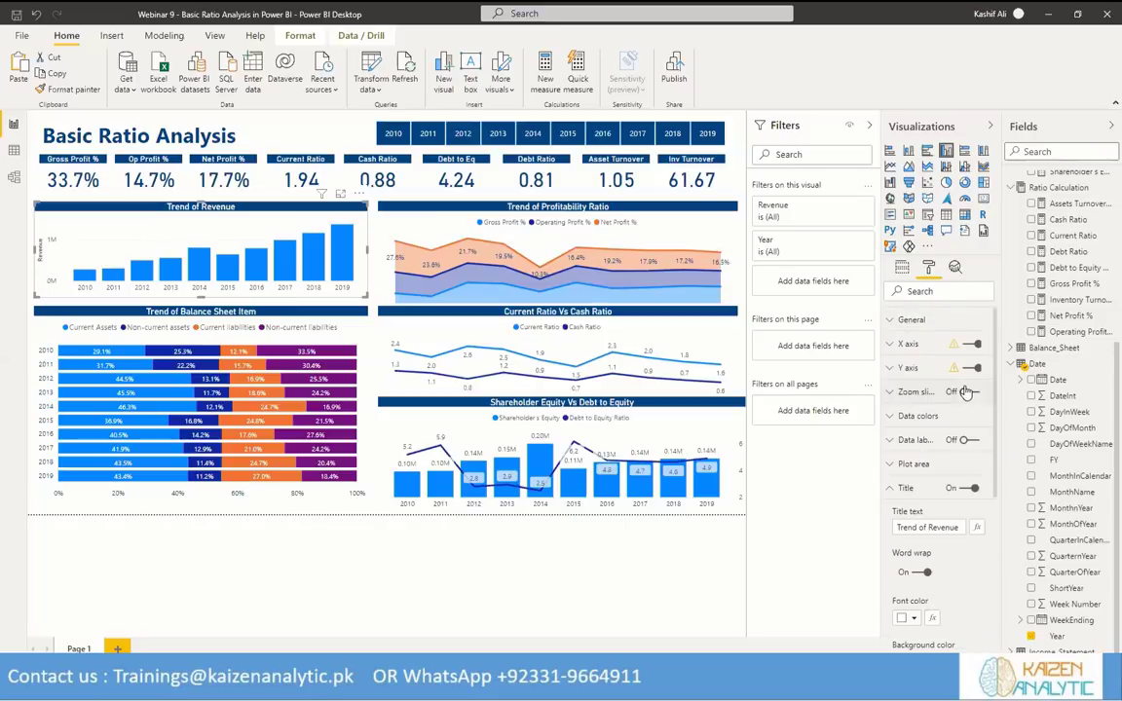
{"action": "left_click", "coordinate": [897, 369]}
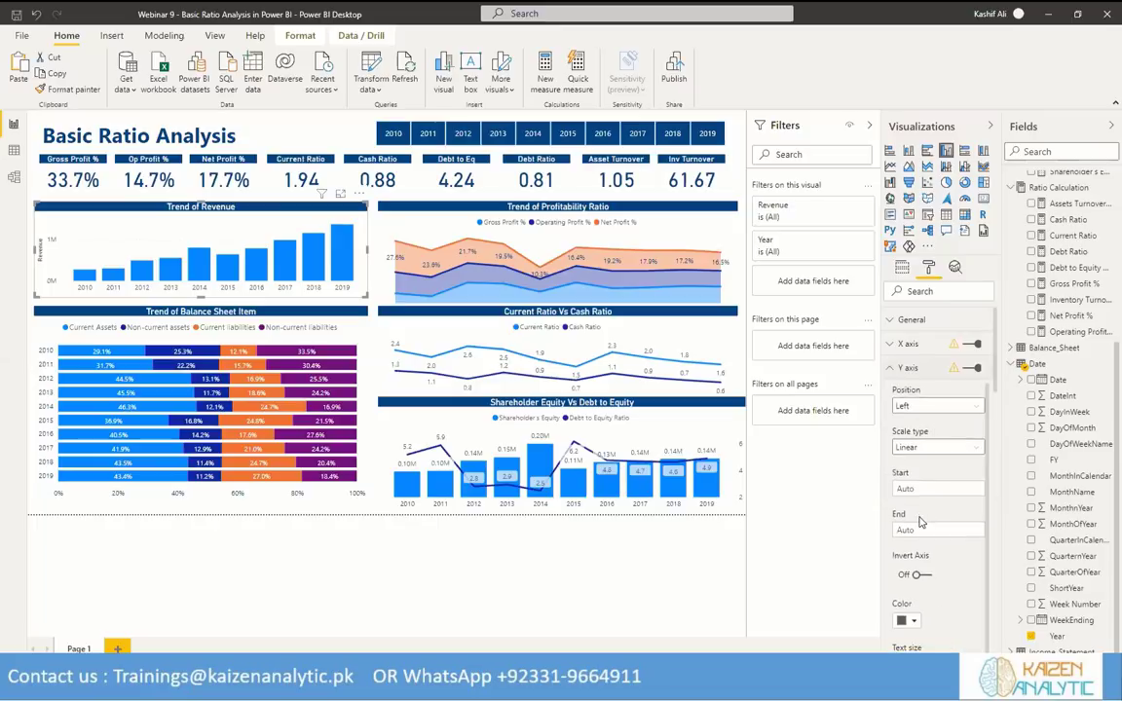
{"action": "scroll", "coordinate": [925, 565], "scroll_direction": "down", "scroll_amount": 5}
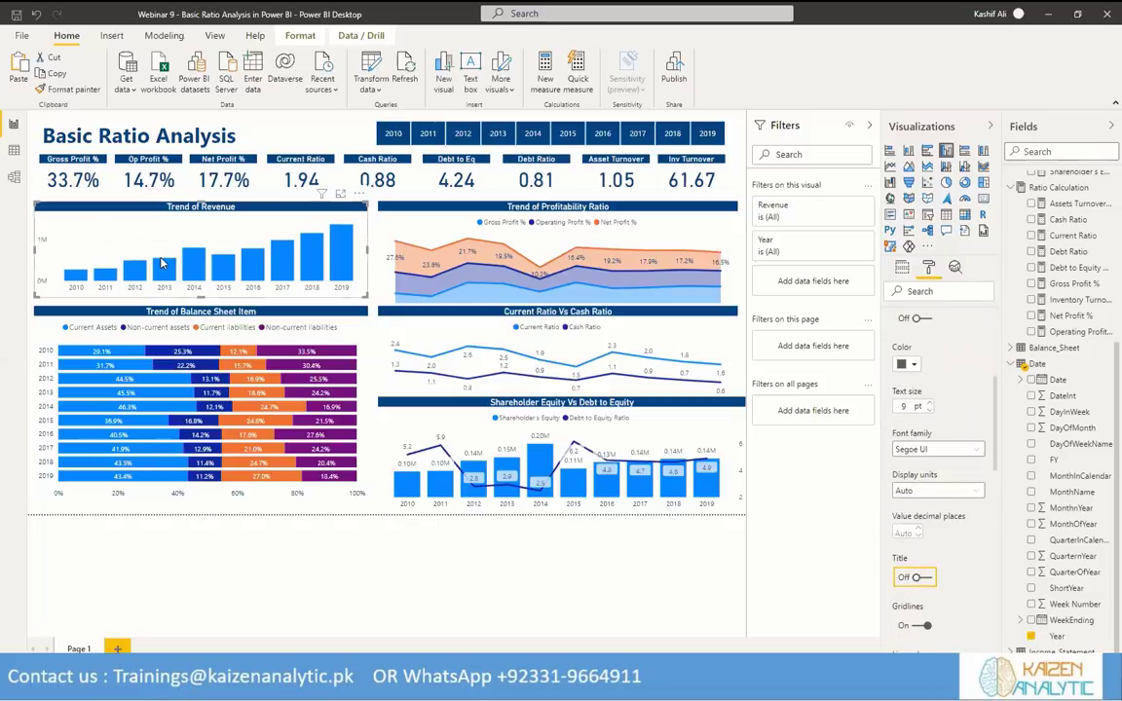
{"action": "scroll", "coordinate": [945, 355], "scroll_direction": "up", "scroll_amount": 5}
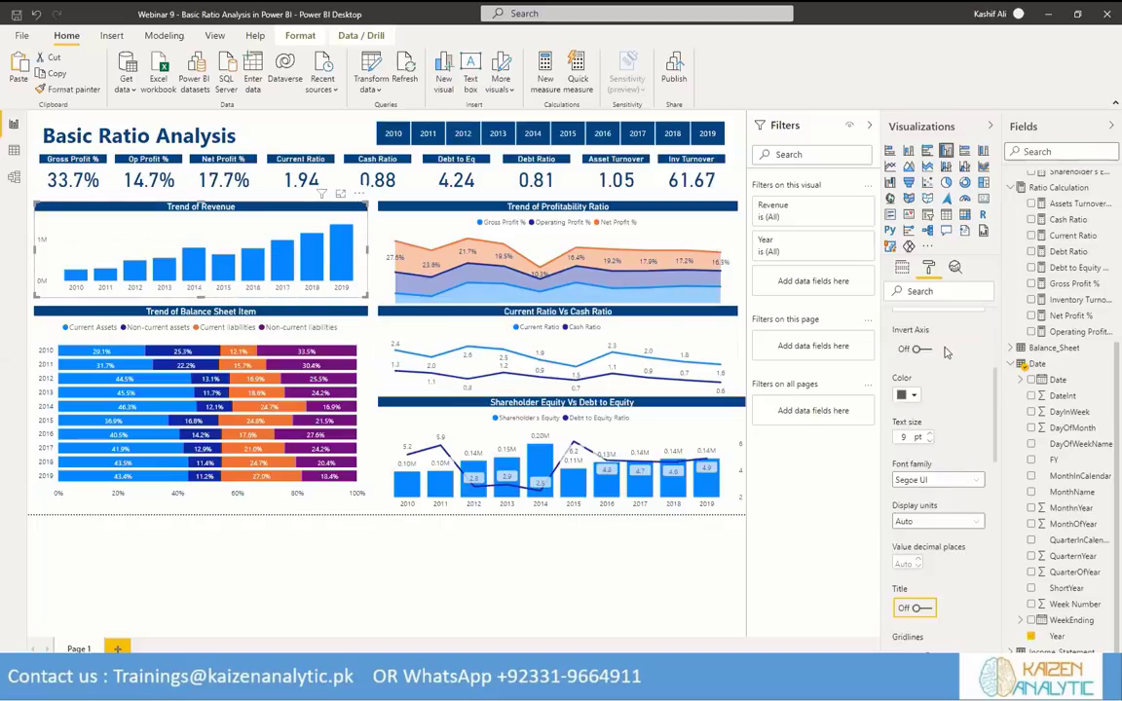
{"action": "left_click", "coordinate": [910, 367]}
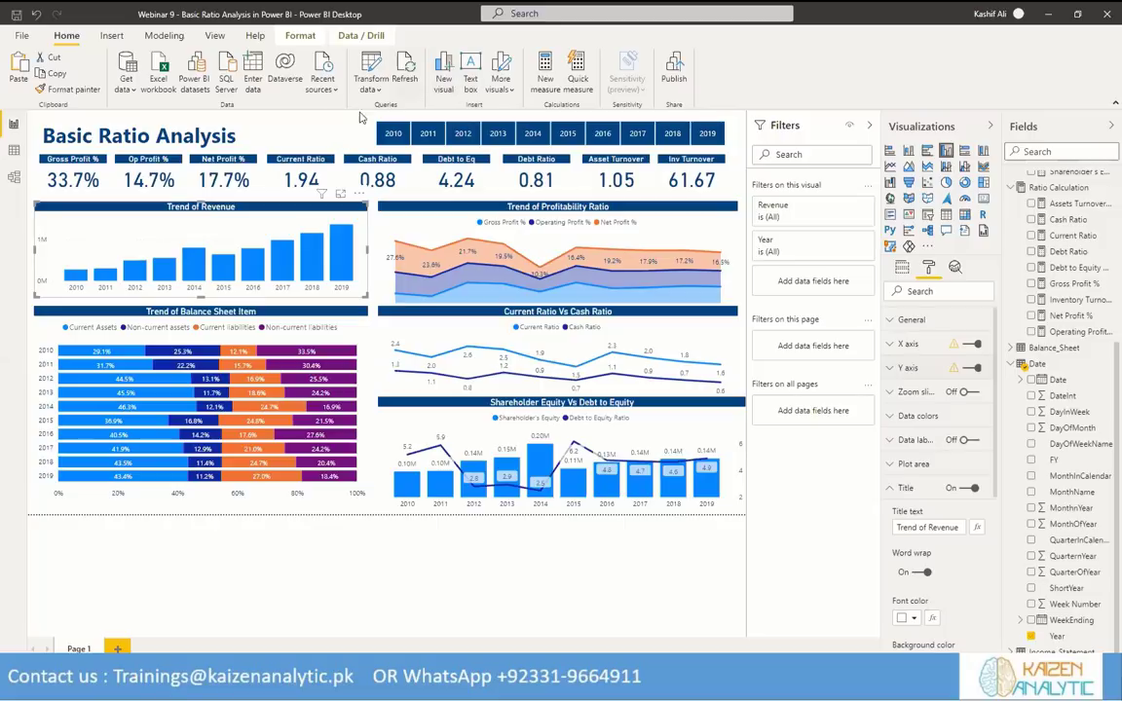
Set the report page background to light grey with 0% transparency.
{"action": "key", "text": "Escape"}
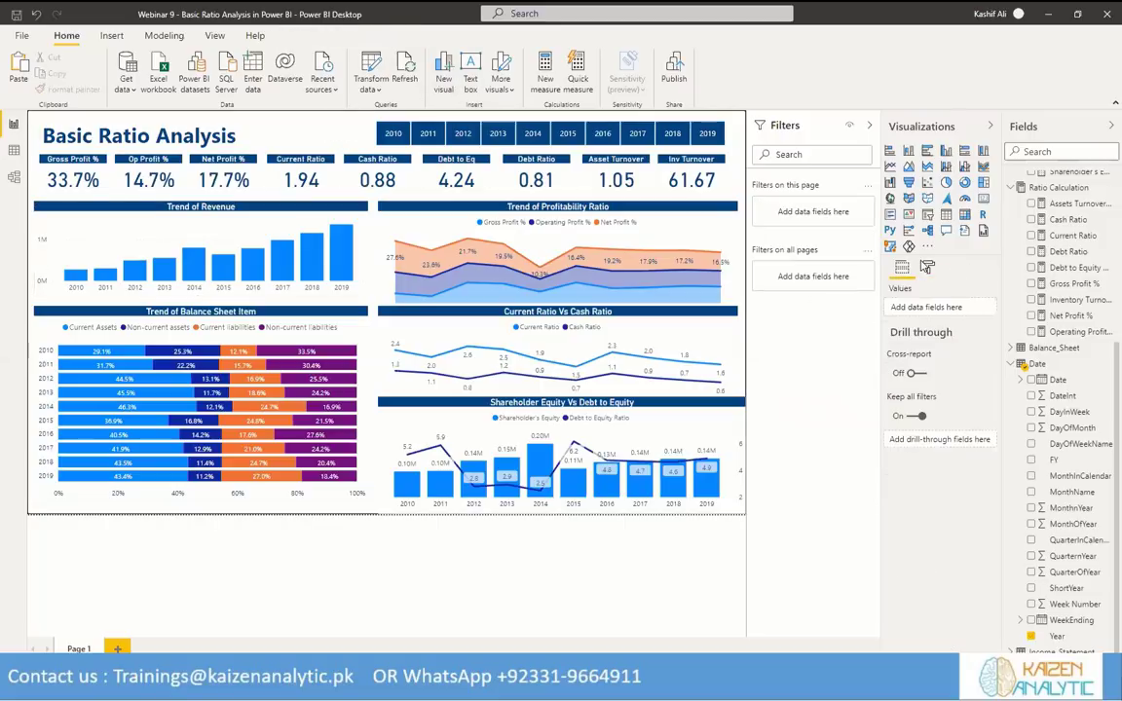
{"action": "left_click", "coordinate": [928, 268]}
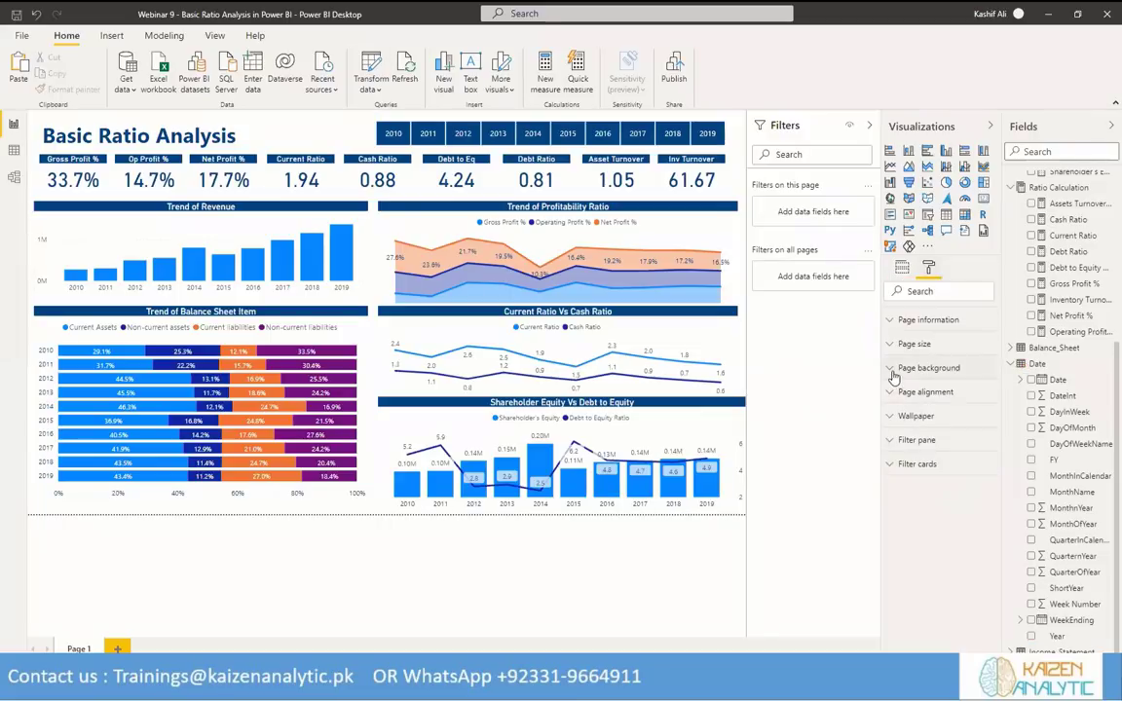
{"action": "left_click", "coordinate": [928, 367]}
{"action": "left_click", "coordinate": [912, 413]}
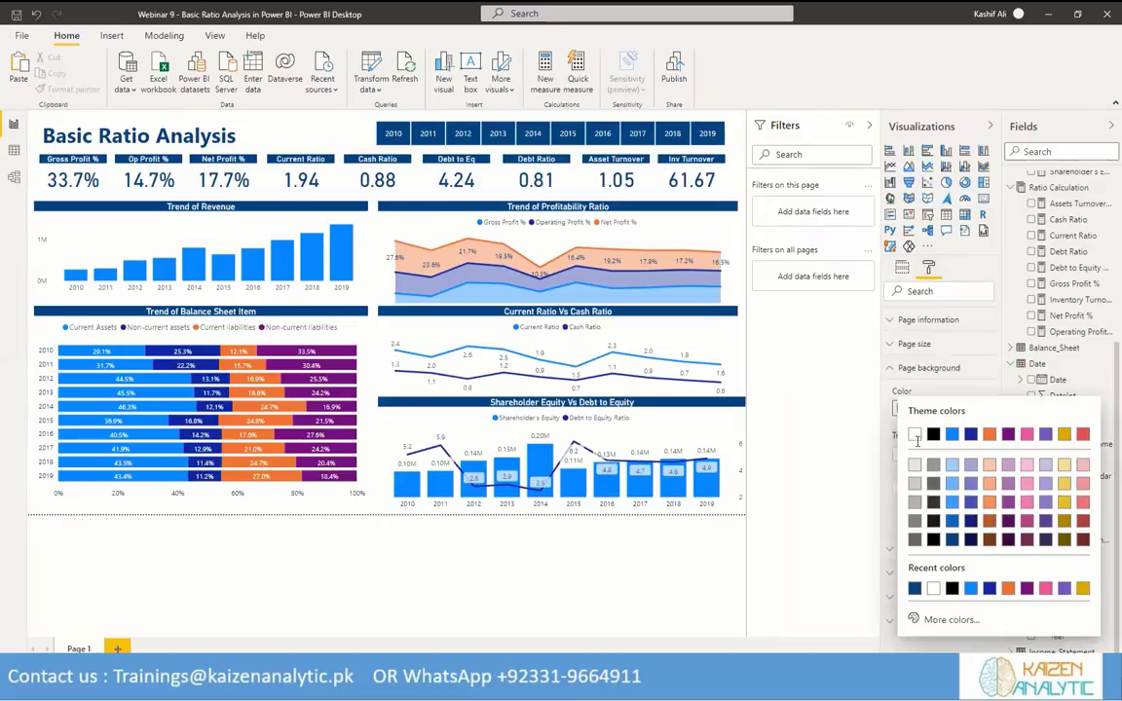
{"action": "left_click", "coordinate": [913, 465]}
{"action": "left_click_drag", "start_coordinate": [980, 453], "coordinate": [932, 454]}
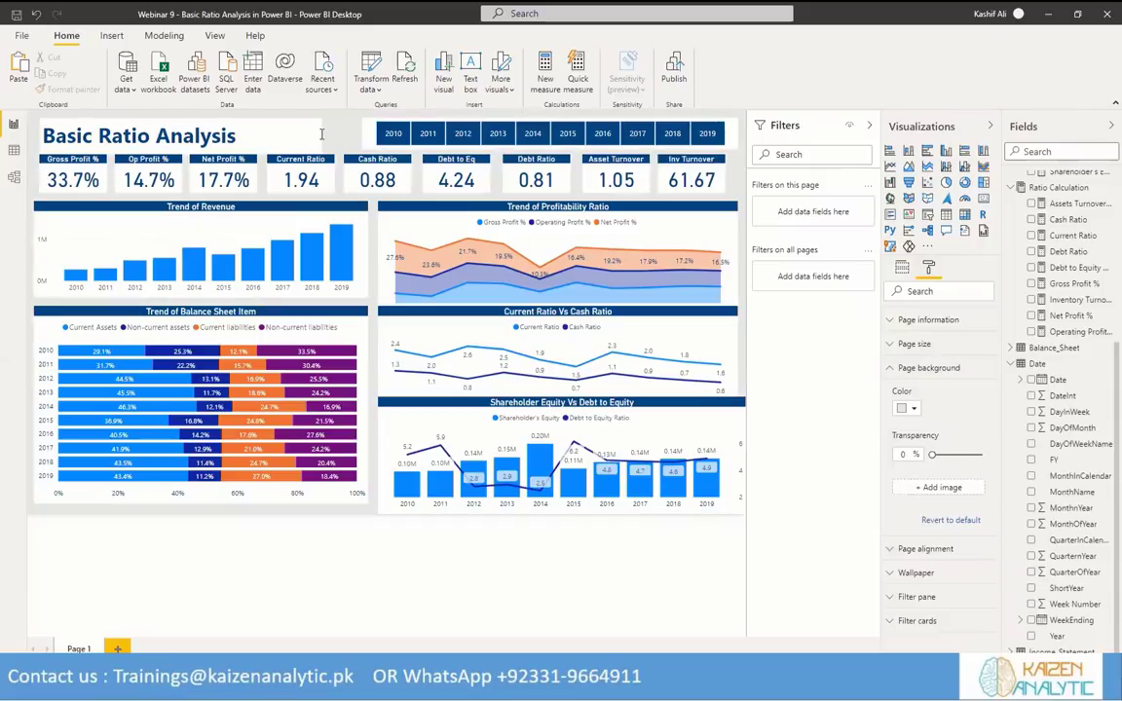
Turn off the background of the report title text box and of all nine KPI cards.
{"action": "left_click", "coordinate": [319, 138]}
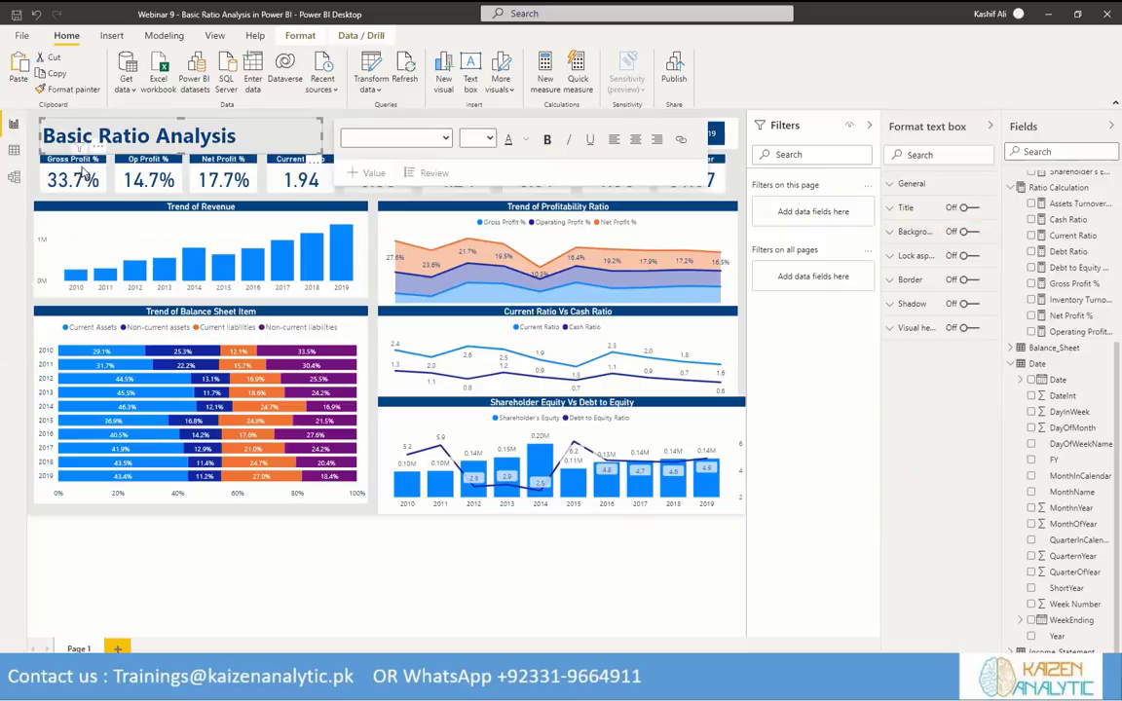
{"action": "left_click", "coordinate": [84, 171]}
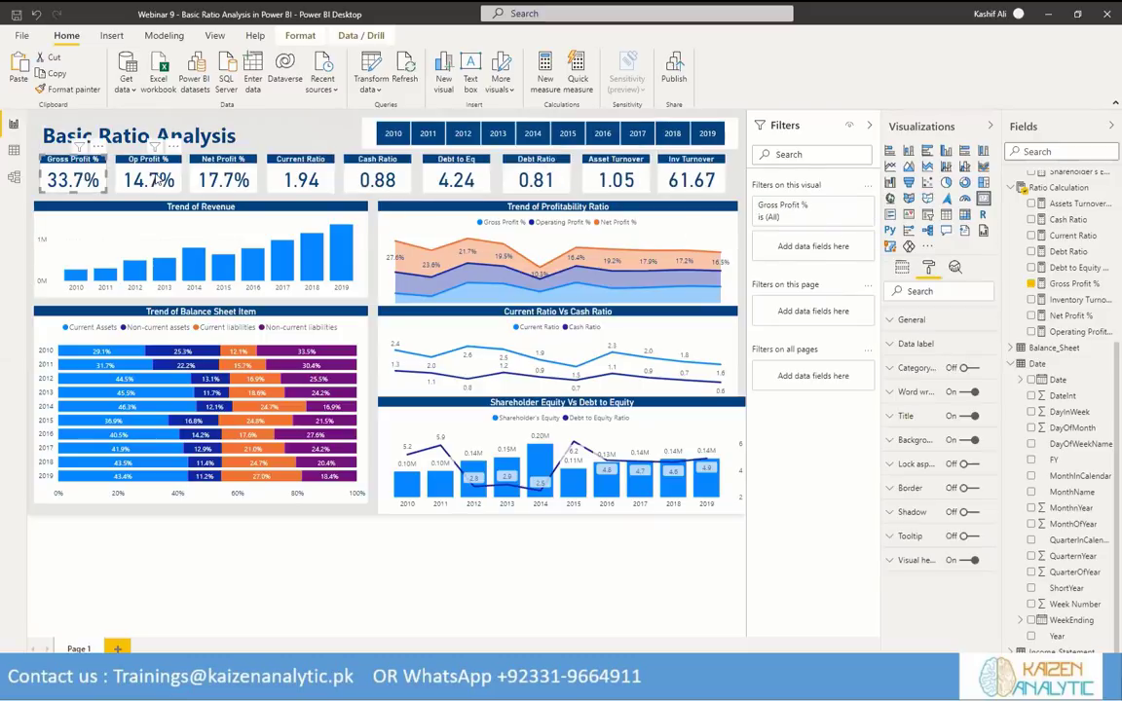
{"action": "left_click", "coordinate": [234, 190], "text": "ctrl"}
{"action": "left_click", "coordinate": [297, 180], "text": "ctrl"}
{"action": "left_click", "coordinate": [380, 180], "text": "ctrl"}
{"action": "left_click", "coordinate": [455, 180], "text": "ctrl"}
{"action": "left_click", "coordinate": [518, 177], "text": "ctrl"}
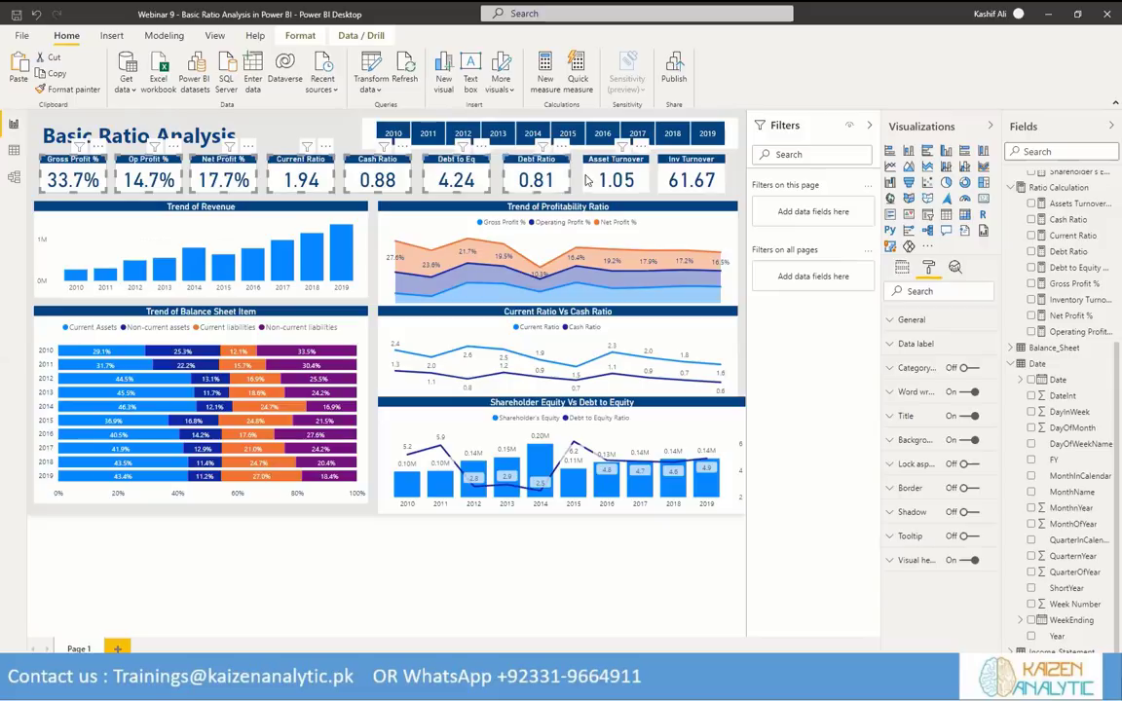
{"action": "left_click", "coordinate": [603, 175], "text": "ctrl"}
{"action": "left_click", "coordinate": [682, 175], "text": "ctrl"}
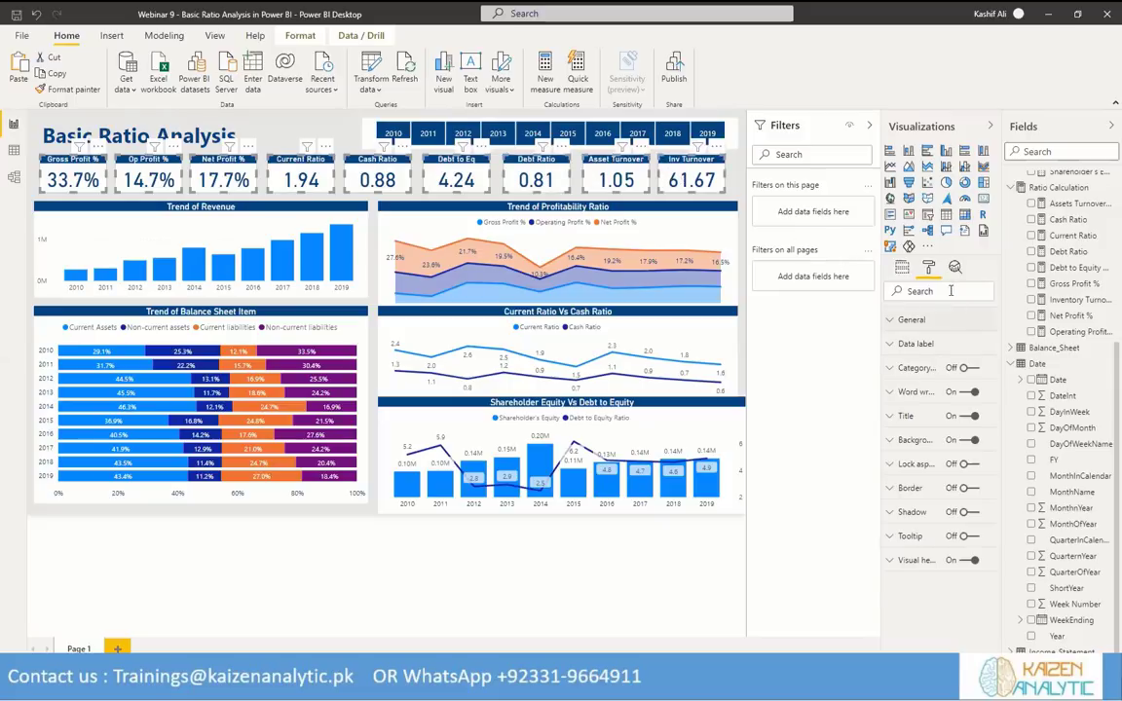
{"action": "left_click", "coordinate": [966, 441]}
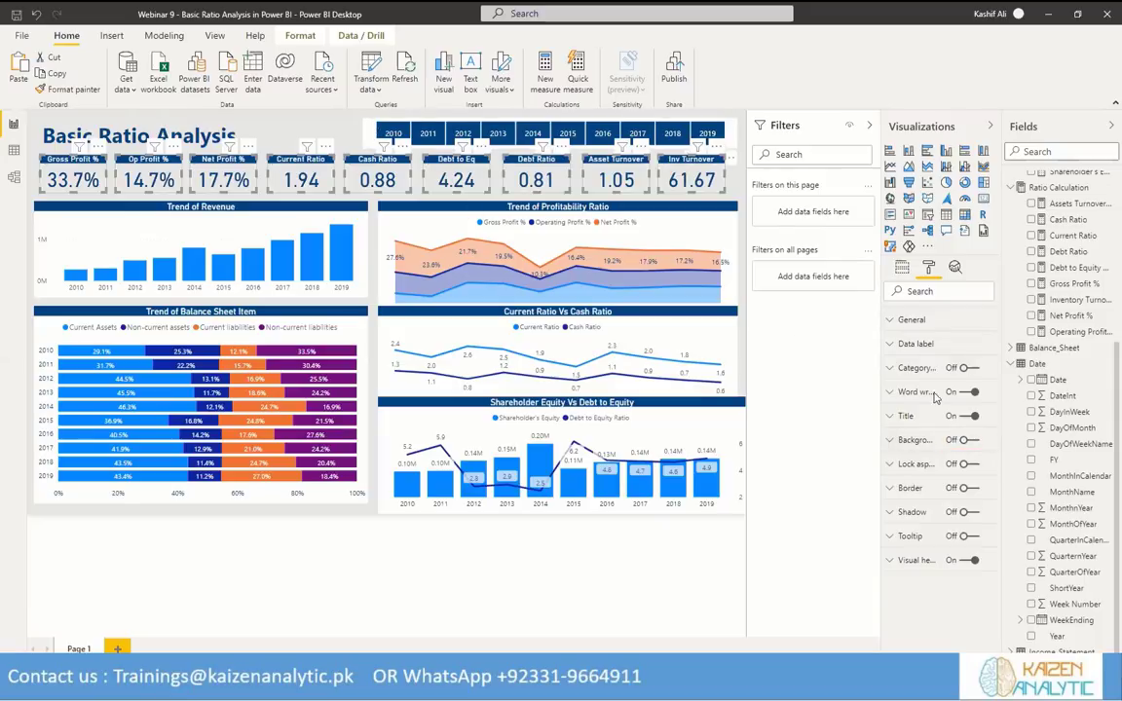
Turn off the background of the year slicer and of all the charts on the page.
{"action": "left_click", "coordinate": [370, 127]}
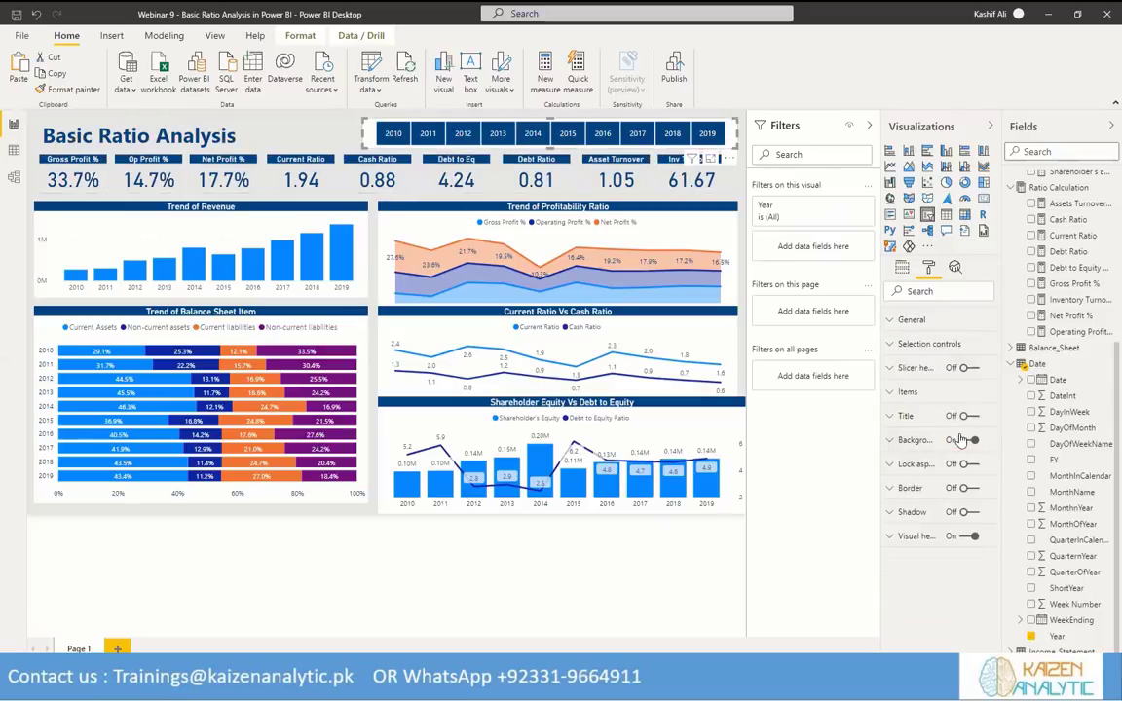
{"action": "left_click", "coordinate": [287, 219]}
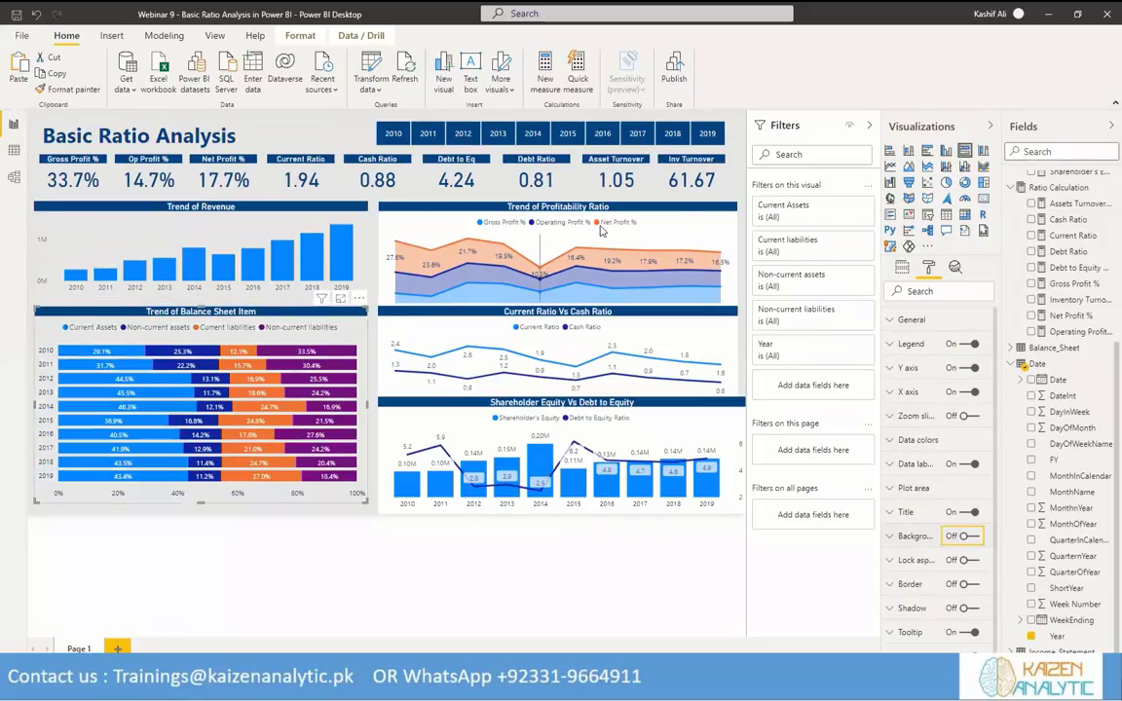
{"action": "left_click", "coordinate": [623, 205]}
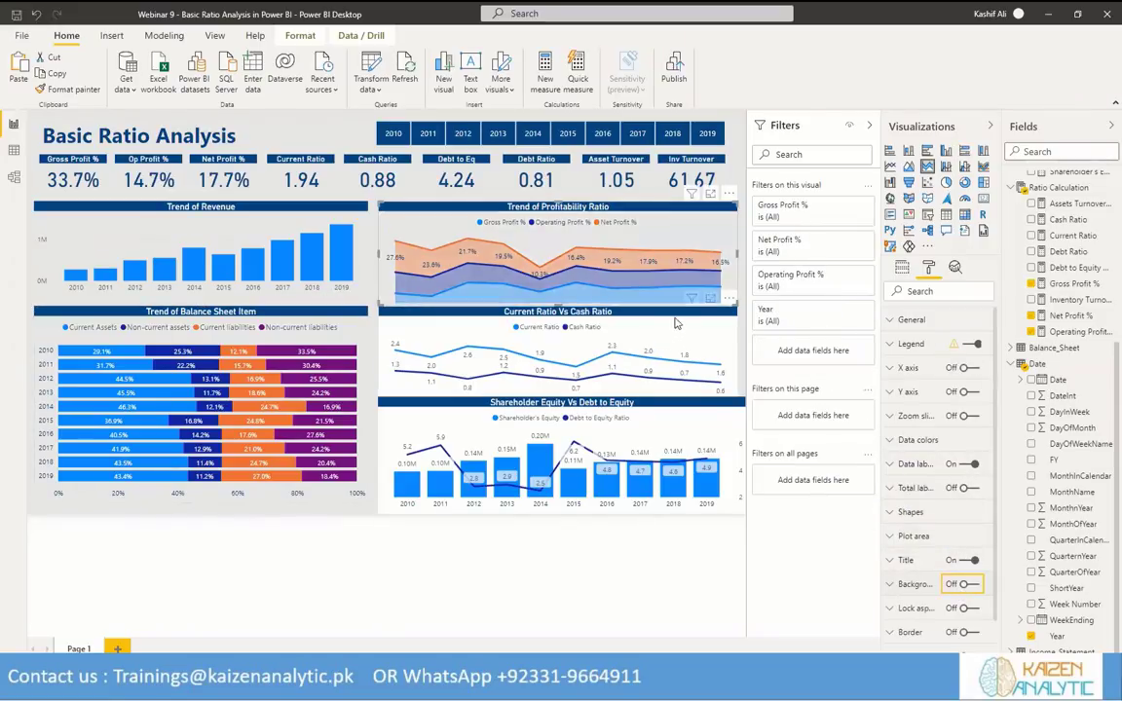
{"action": "left_click", "coordinate": [701, 383]}
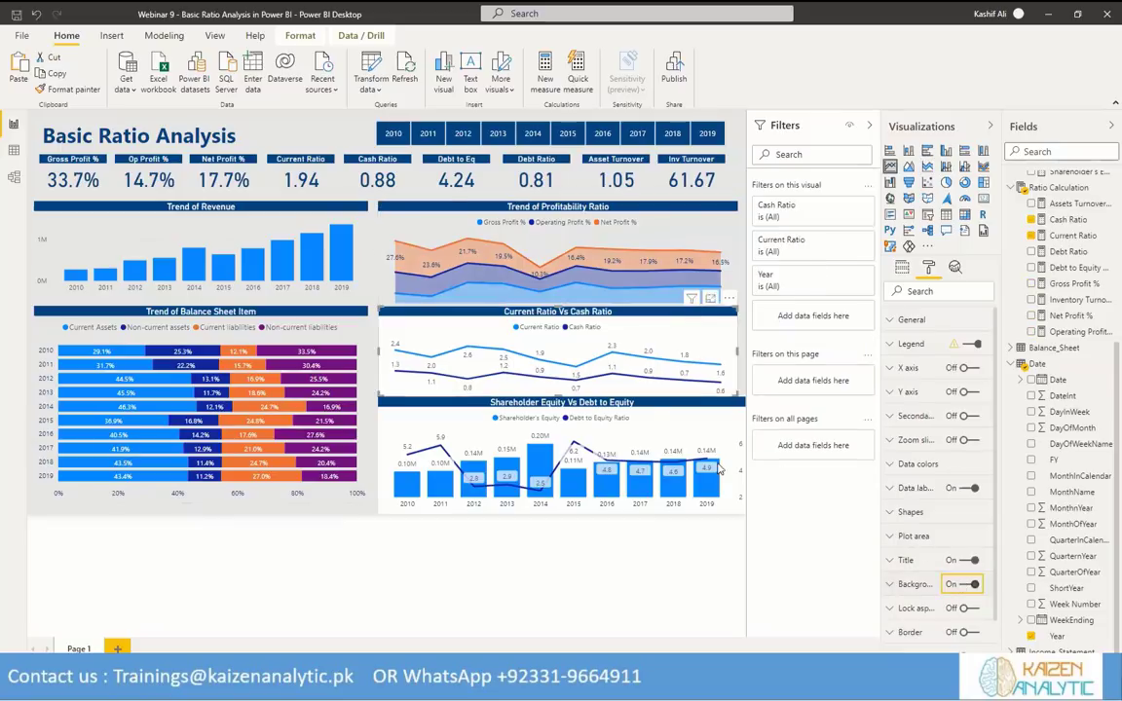
{"action": "left_click", "coordinate": [965, 585]}
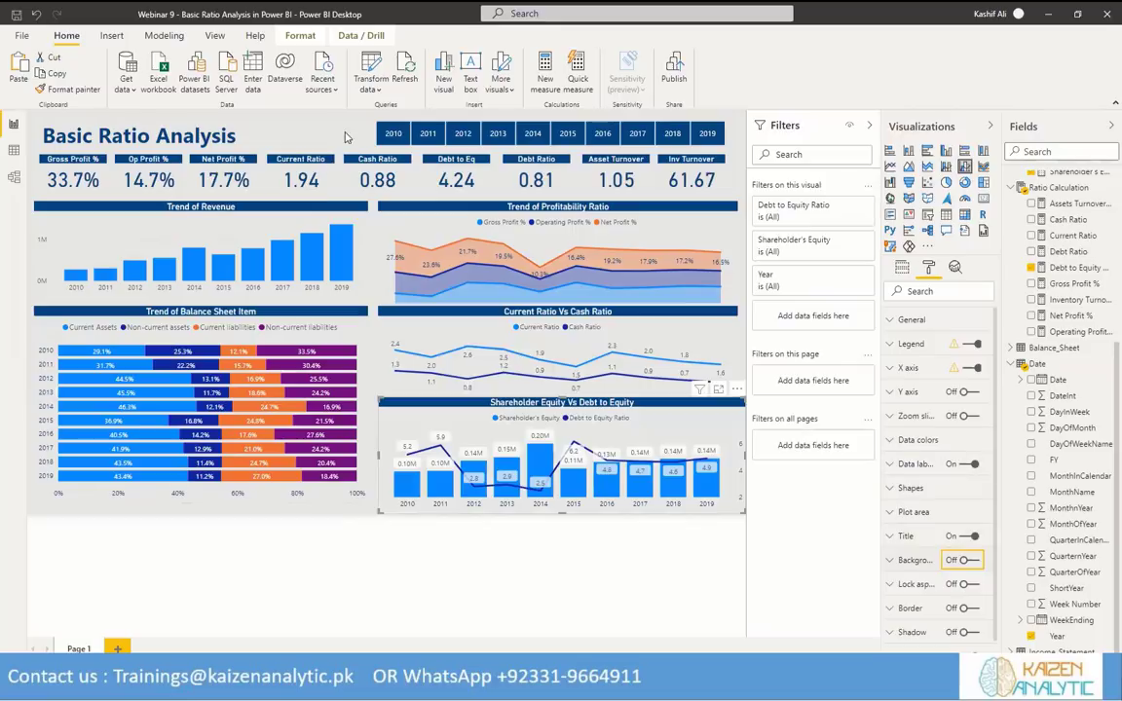
{"action": "left_click", "coordinate": [353, 131]}
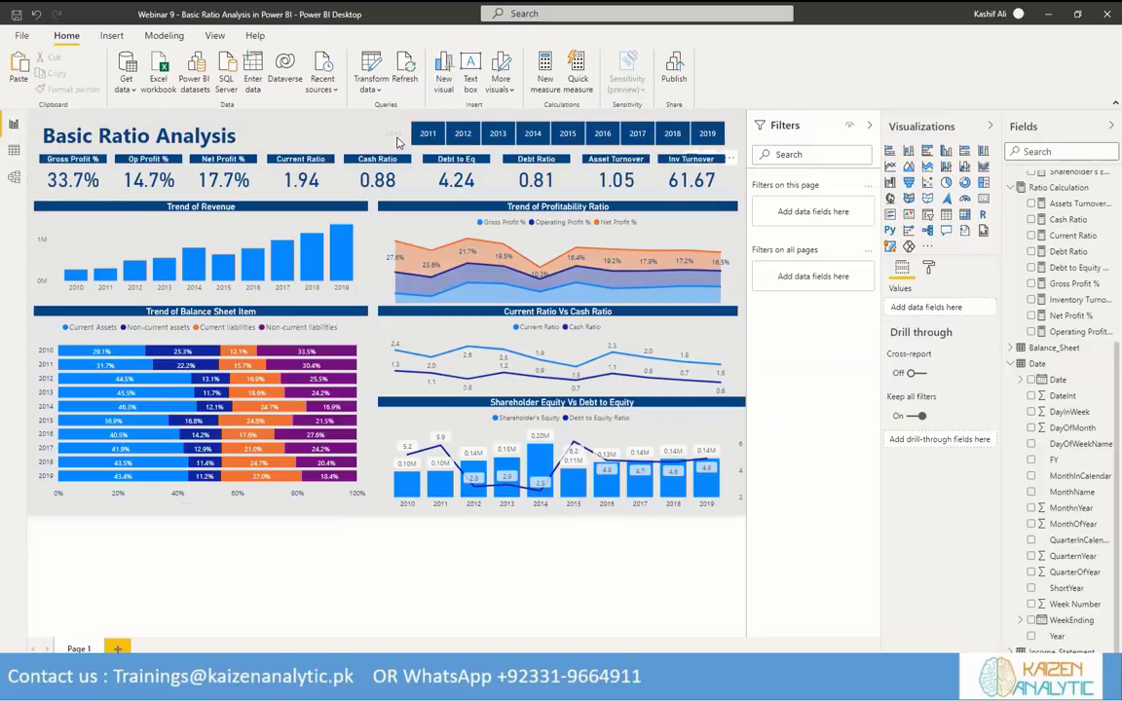
Filter the report with the year slicer to the years 2010 through 2016.
{"action": "left_click", "coordinate": [394, 134]}
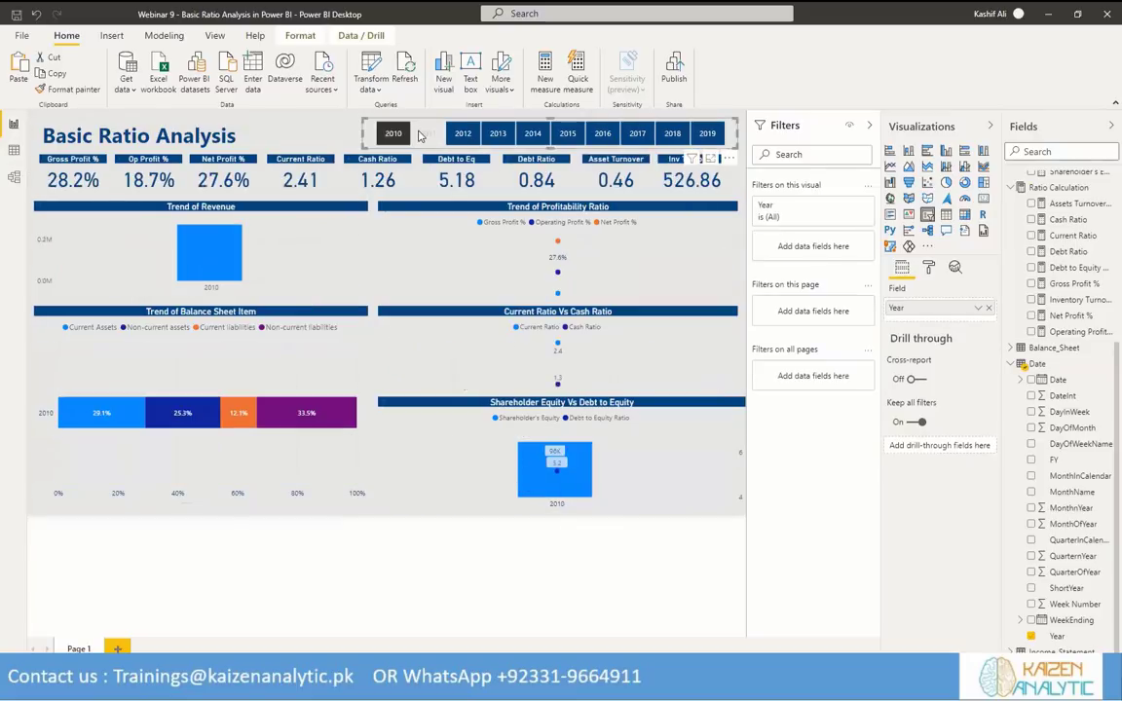
{"action": "left_click", "coordinate": [427, 133], "text": "ctrl"}
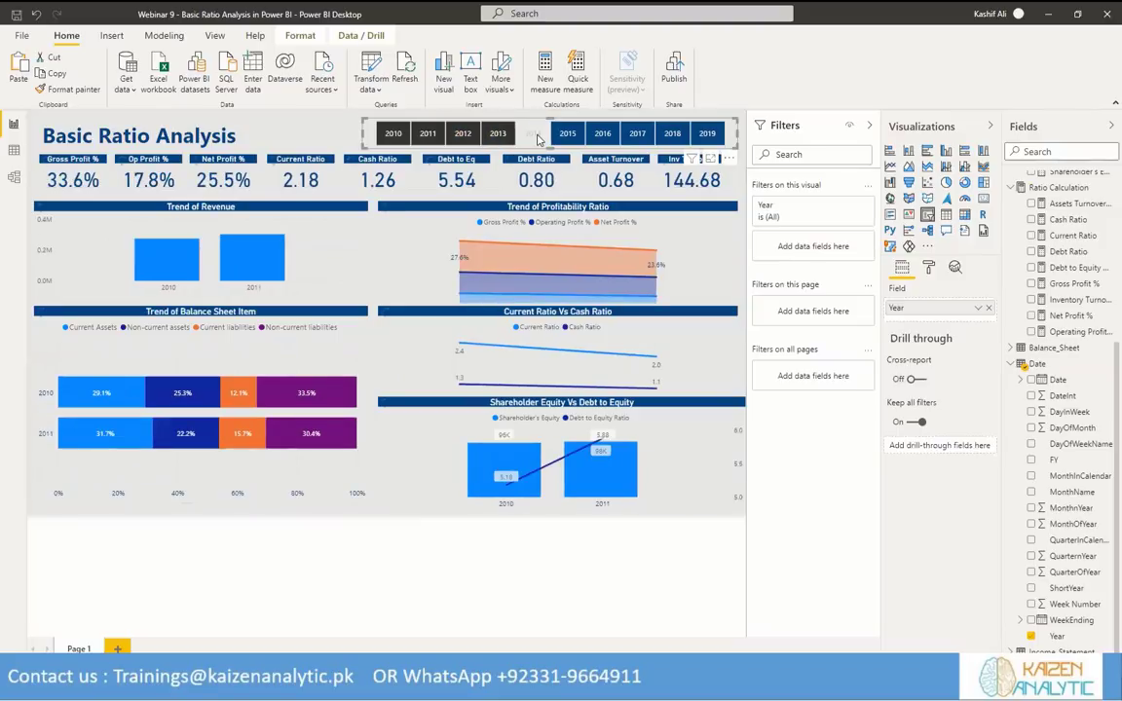
{"action": "left_click", "coordinate": [551, 138], "text": "ctrl"}
{"action": "left_click", "coordinate": [602, 135], "text": "ctrl"}
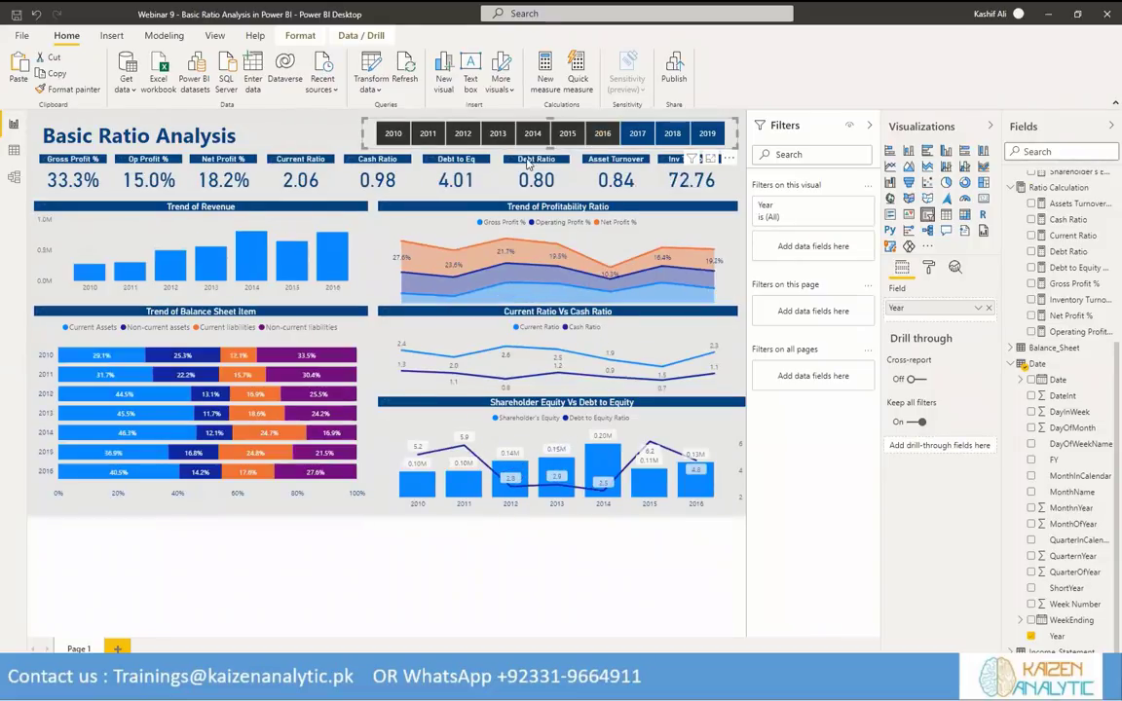
Filter the report to 2017 alone with the year slicer, and clear that selection to show all years.
{"action": "left_click", "coordinate": [644, 139], "text": "ctrl"}
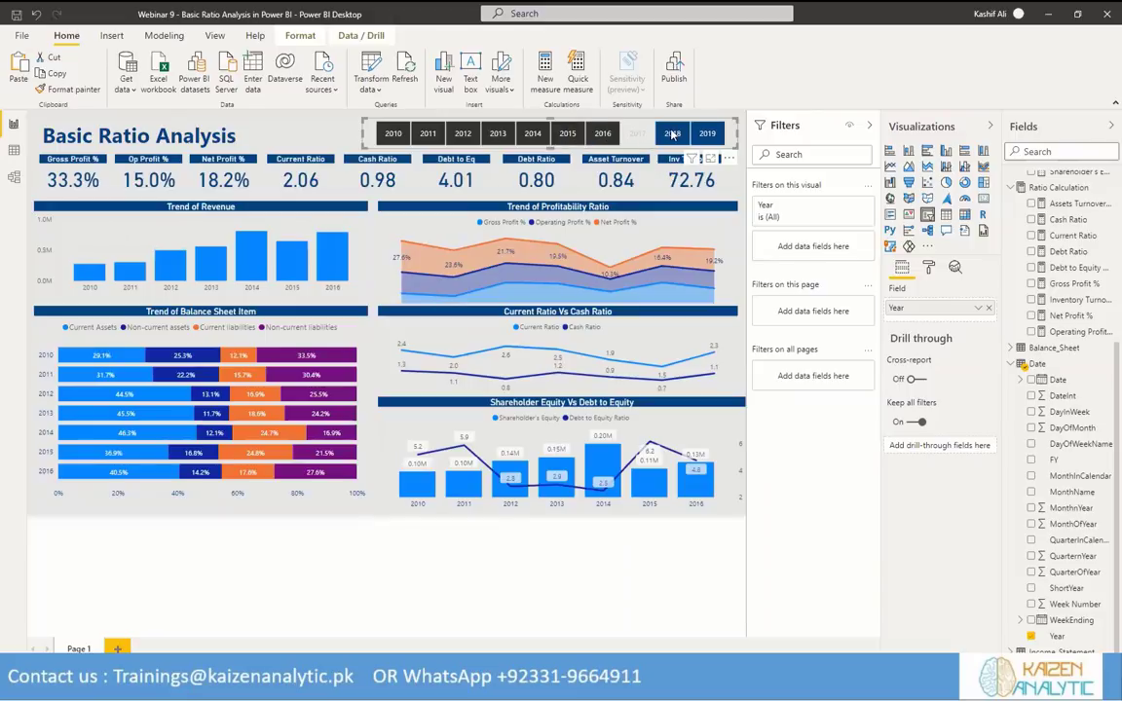
{"action": "left_click", "coordinate": [672, 134], "text": "ctrl"}
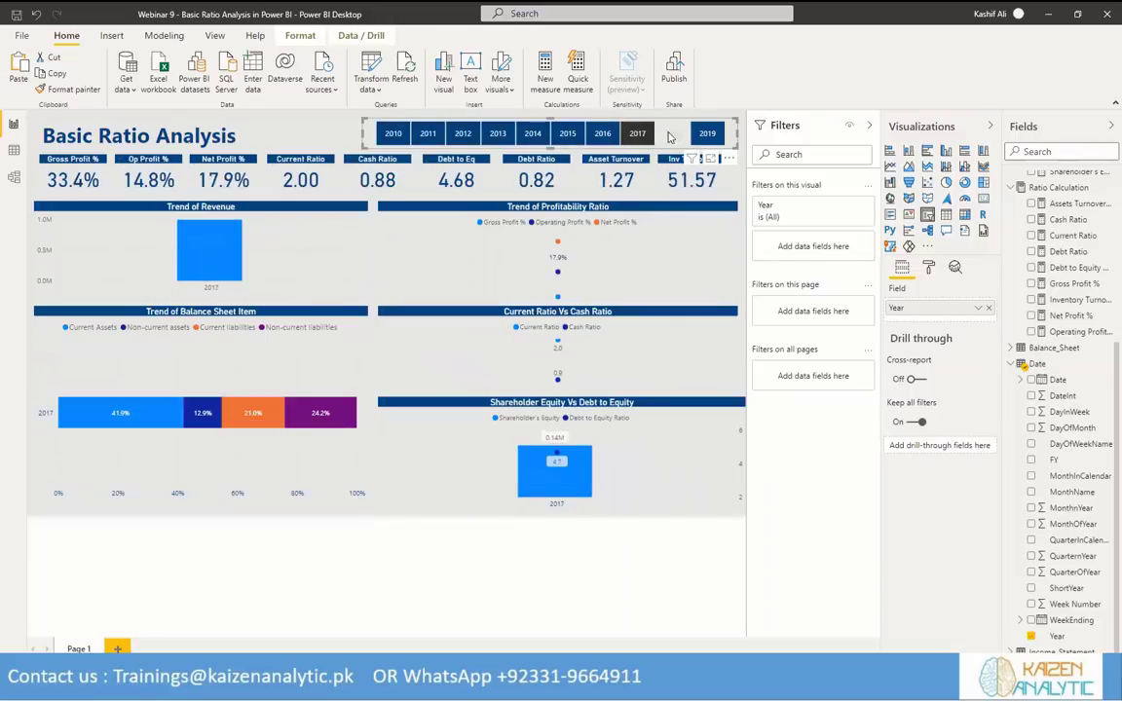
{"action": "left_click", "coordinate": [634, 135], "text": "ctrl"}
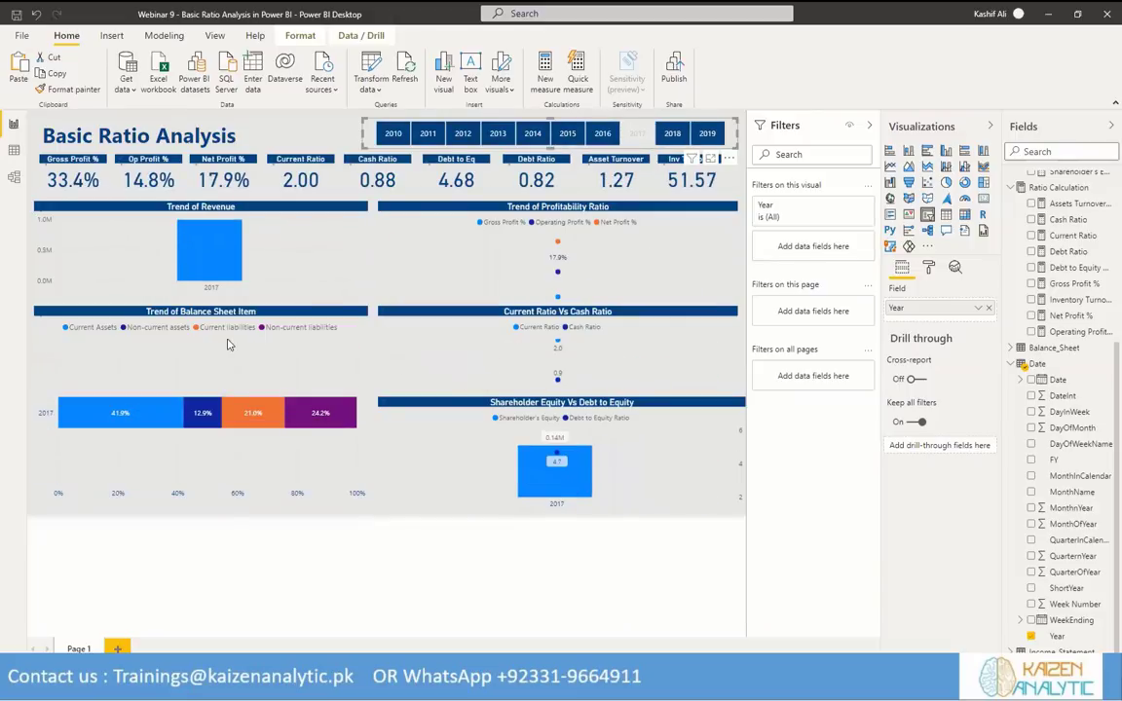
Collapse the Filters, Visualizations and Fields panes and minimize the ribbon to enlarge the report canvas.
{"action": "left_click", "coordinate": [868, 125]}
{"action": "left_click", "coordinate": [989, 127]}
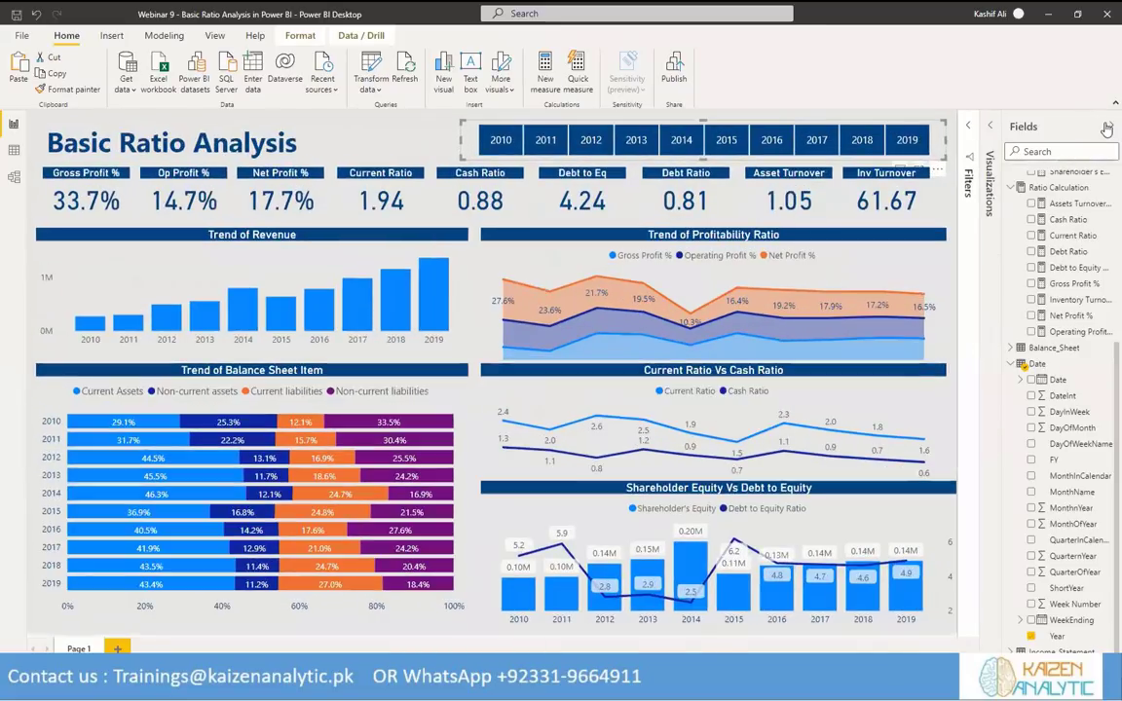
{"action": "left_click", "coordinate": [1110, 124]}
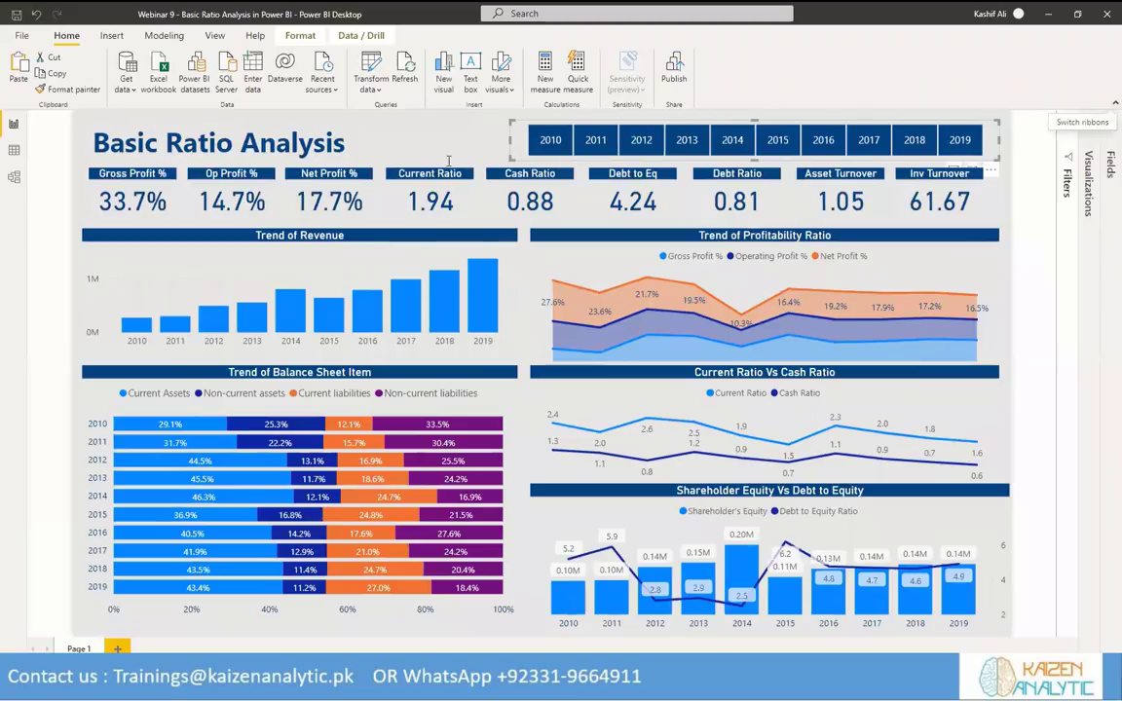
{"action": "left_click", "coordinate": [1115, 103]}
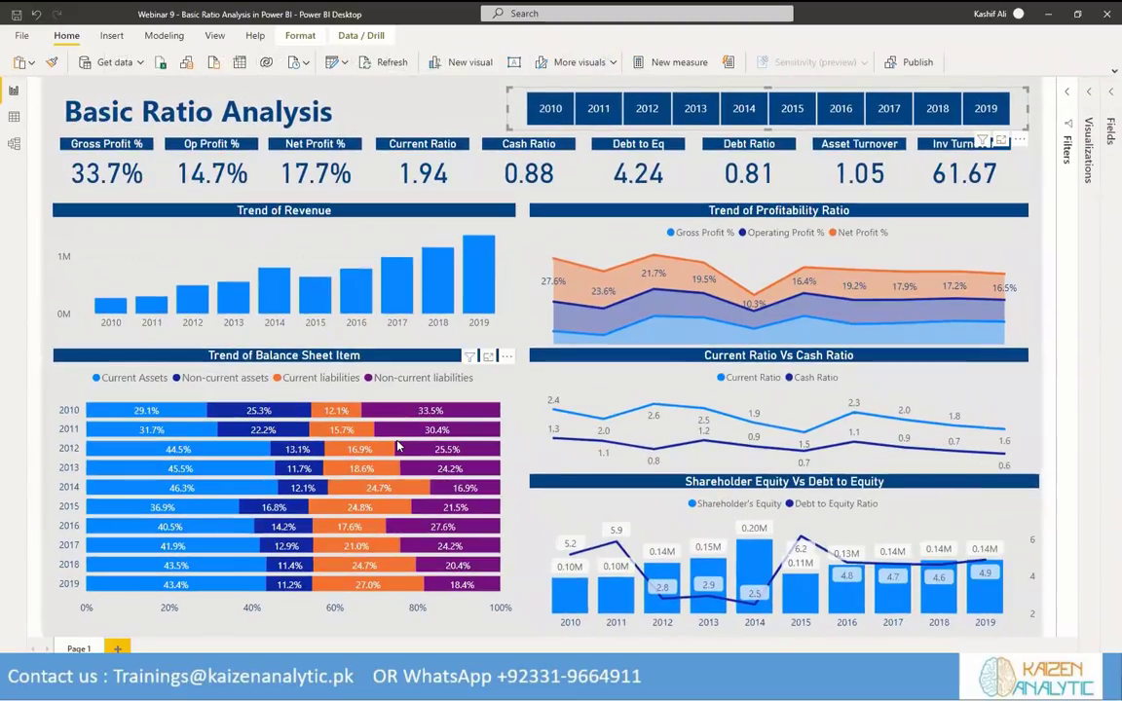
Switch to the Excel source workbook, review its Balance Sheet and Income Statement sheets, and return to the Power BI report.
{"action": "mouse_move", "coordinate": [397, 447]}
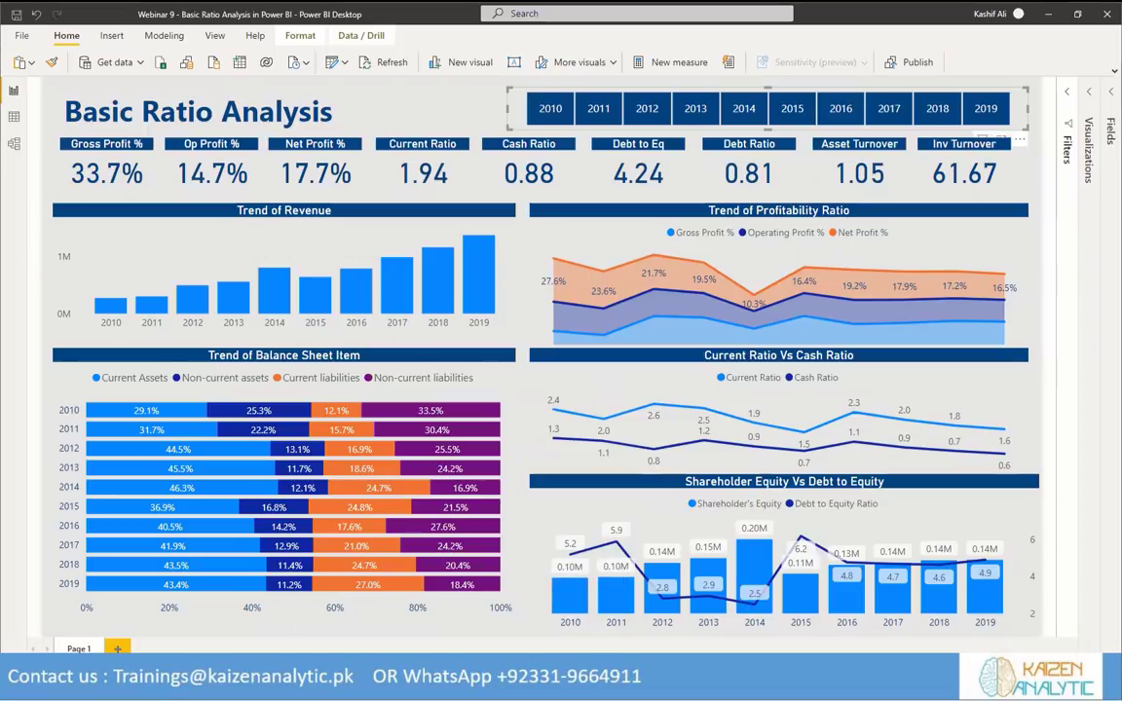
{"action": "mouse_move", "coordinate": [440, 688]}
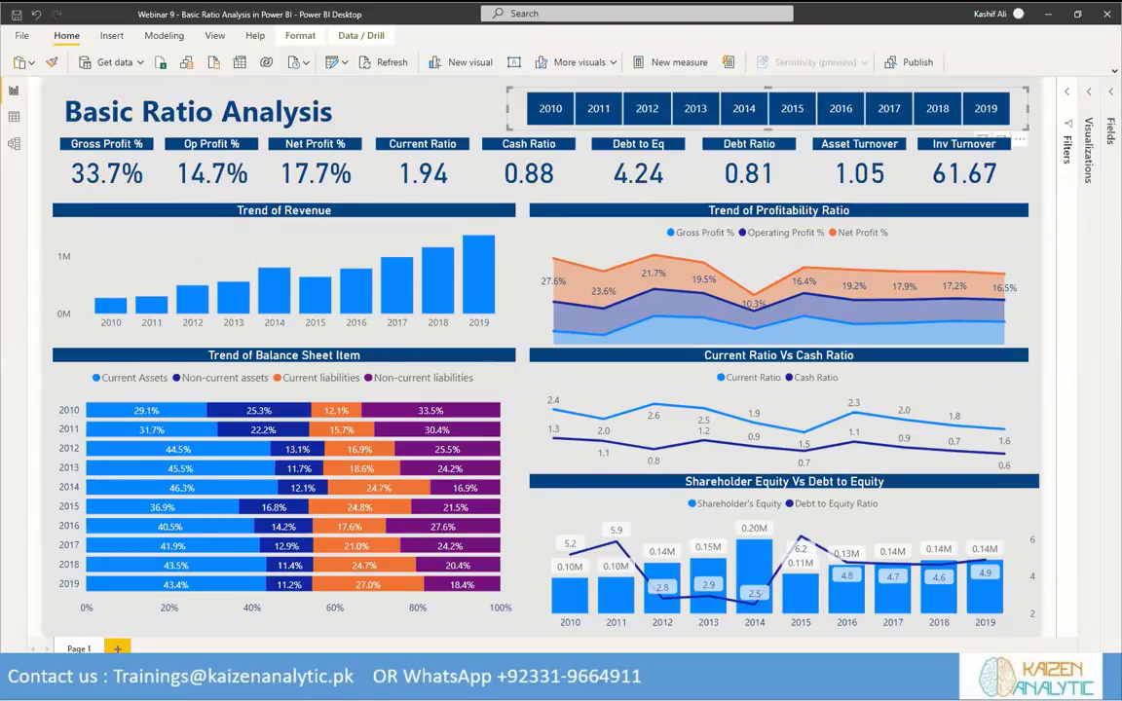
{"action": "key", "text": "alt+Tab"}
{"action": "left_click_drag", "start_coordinate": [400, 102], "coordinate": [327, 1]}
{"action": "scroll", "coordinate": [499, 429], "scroll_direction": "down", "scroll_amount": 1}
{"action": "scroll", "coordinate": [498, 438], "scroll_direction": "down", "scroll_amount": 2}
{"action": "scroll", "coordinate": [458, 389], "scroll_direction": "up", "scroll_amount": 5}
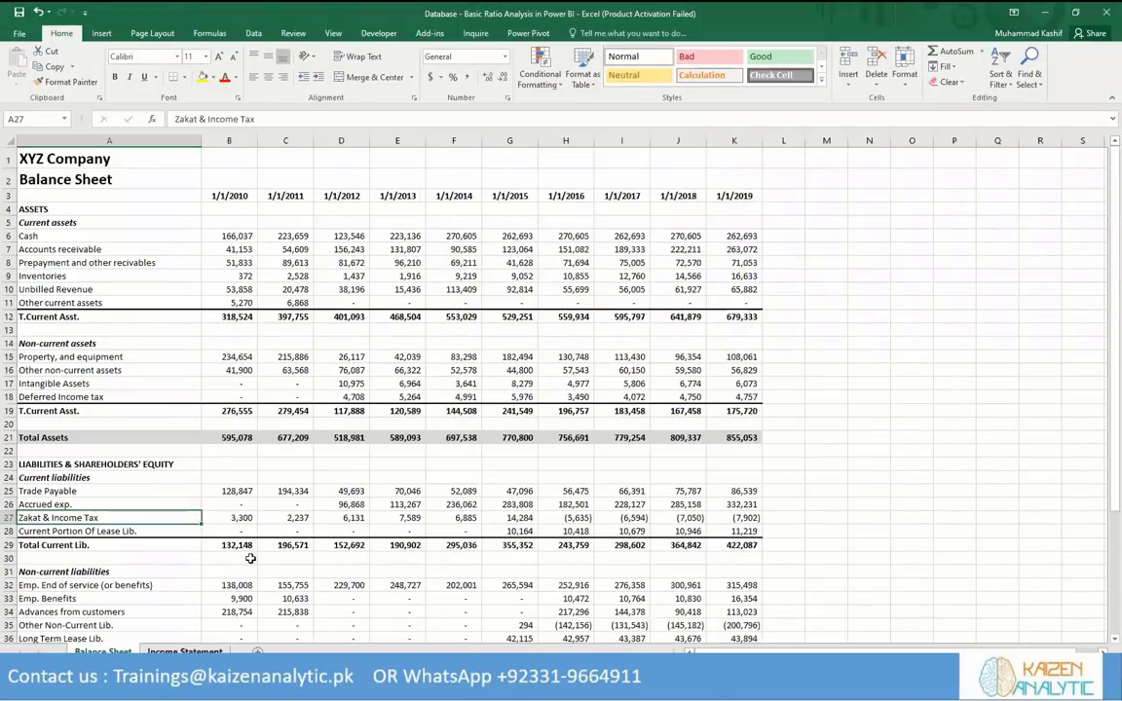
{"action": "left_click", "coordinate": [190, 650]}
{"action": "scroll", "coordinate": [358, 421], "scroll_direction": "down", "scroll_amount": 2}
{"action": "scroll", "coordinate": [358, 421], "scroll_direction": "up", "scroll_amount": 2}
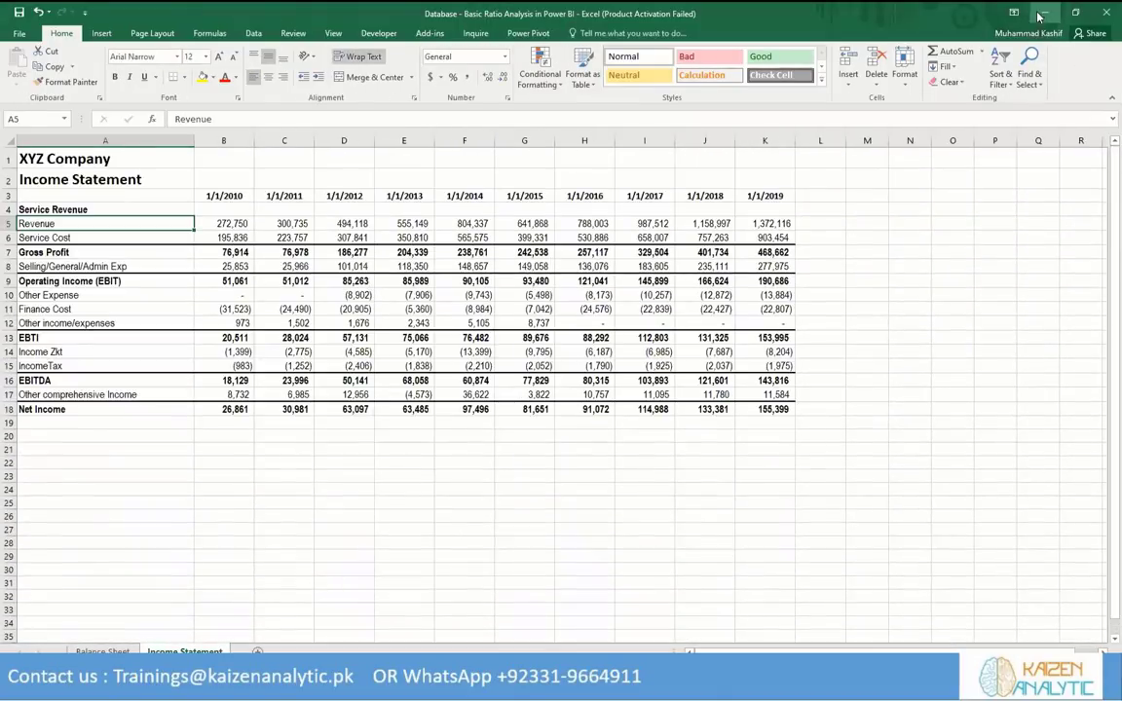
{"action": "key", "text": "alt+Tab"}
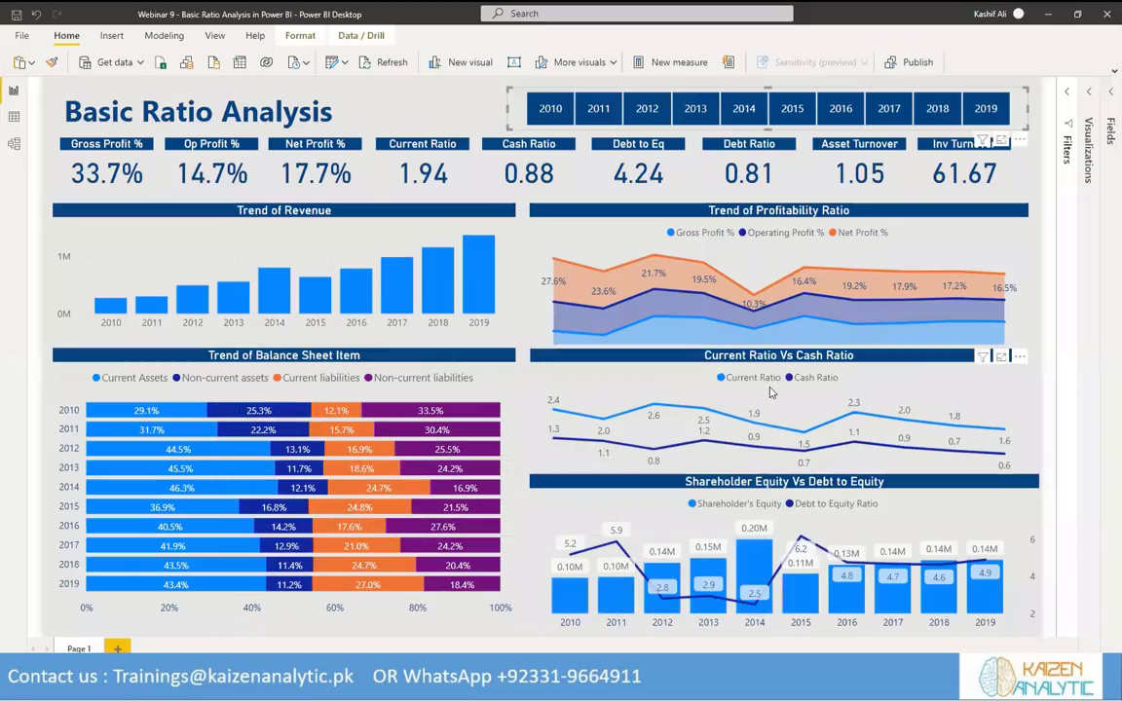
Turn on the data labels of the Trend of Revenue chart and collapse the formatting pane.
{"action": "left_click", "coordinate": [494, 118]}
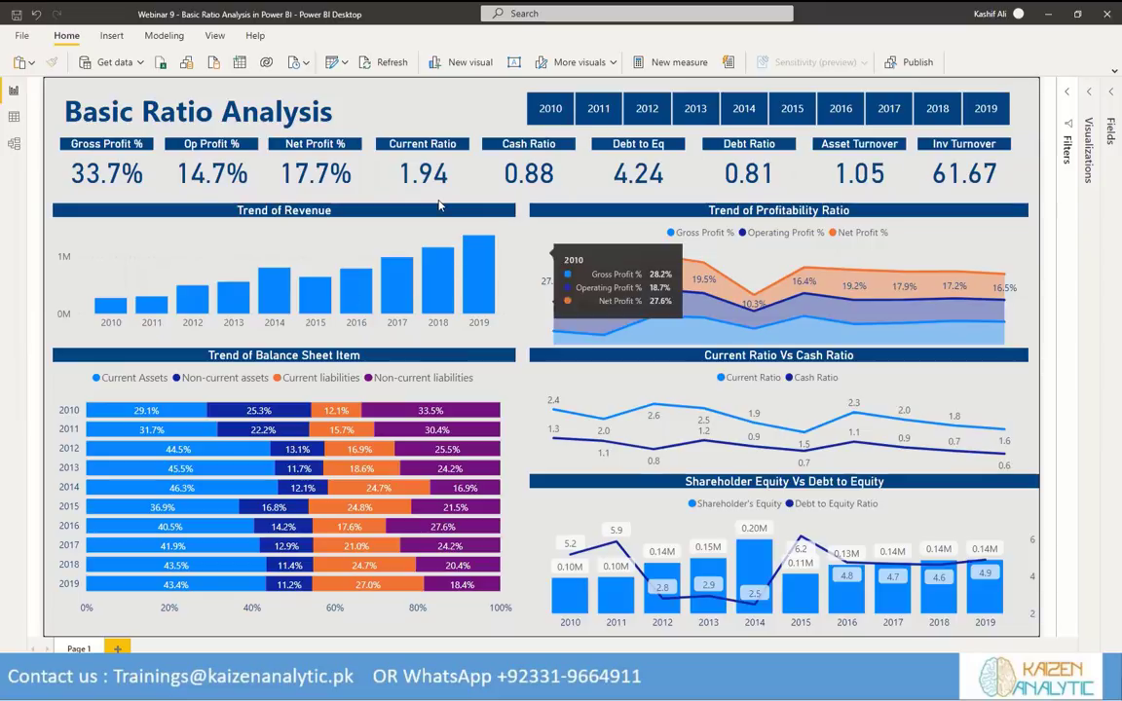
{"action": "left_click", "coordinate": [1087, 93]}
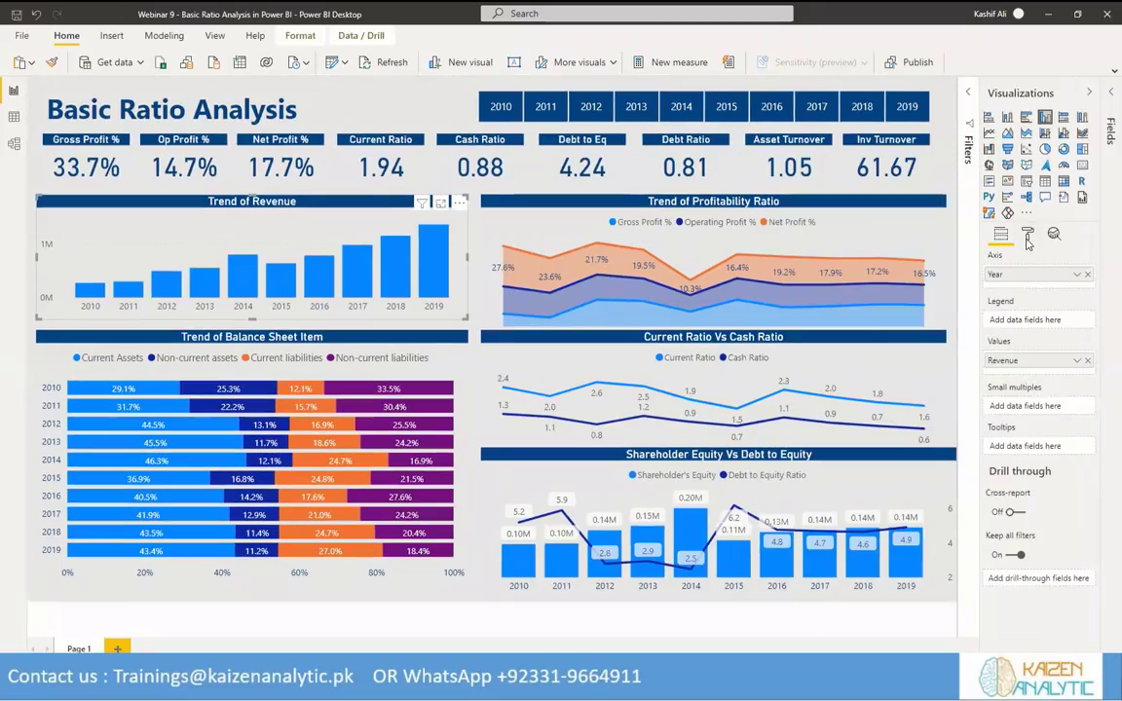
{"action": "left_click", "coordinate": [1028, 234]}
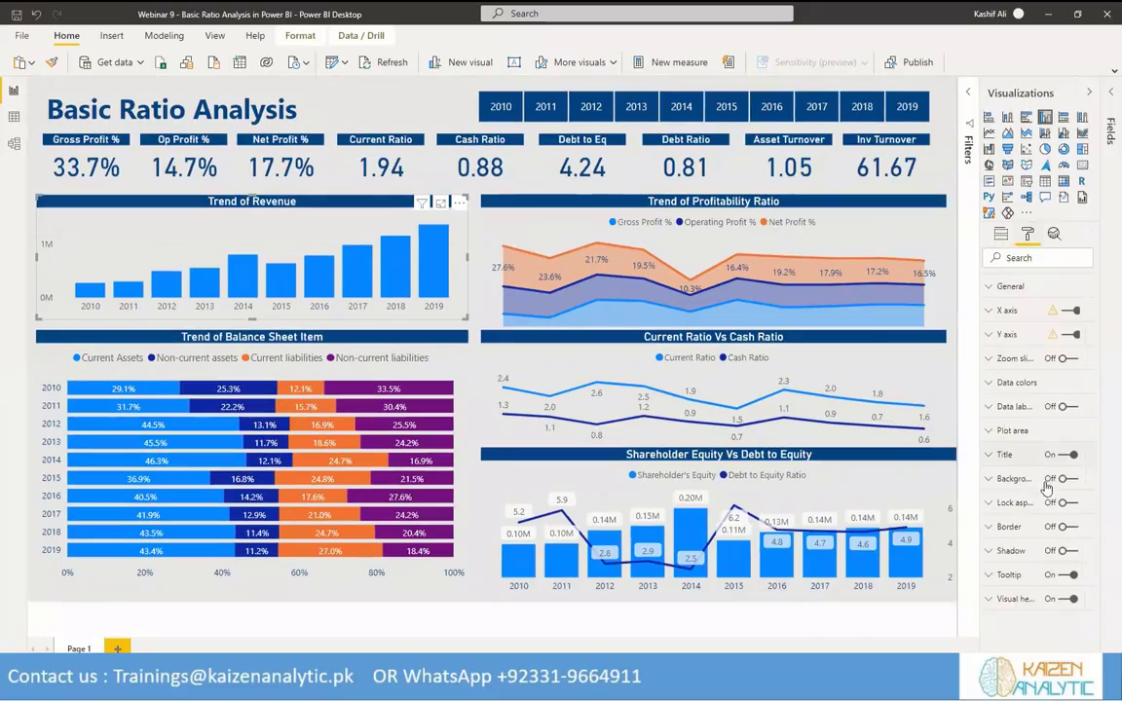
{"action": "left_click", "coordinate": [1071, 407]}
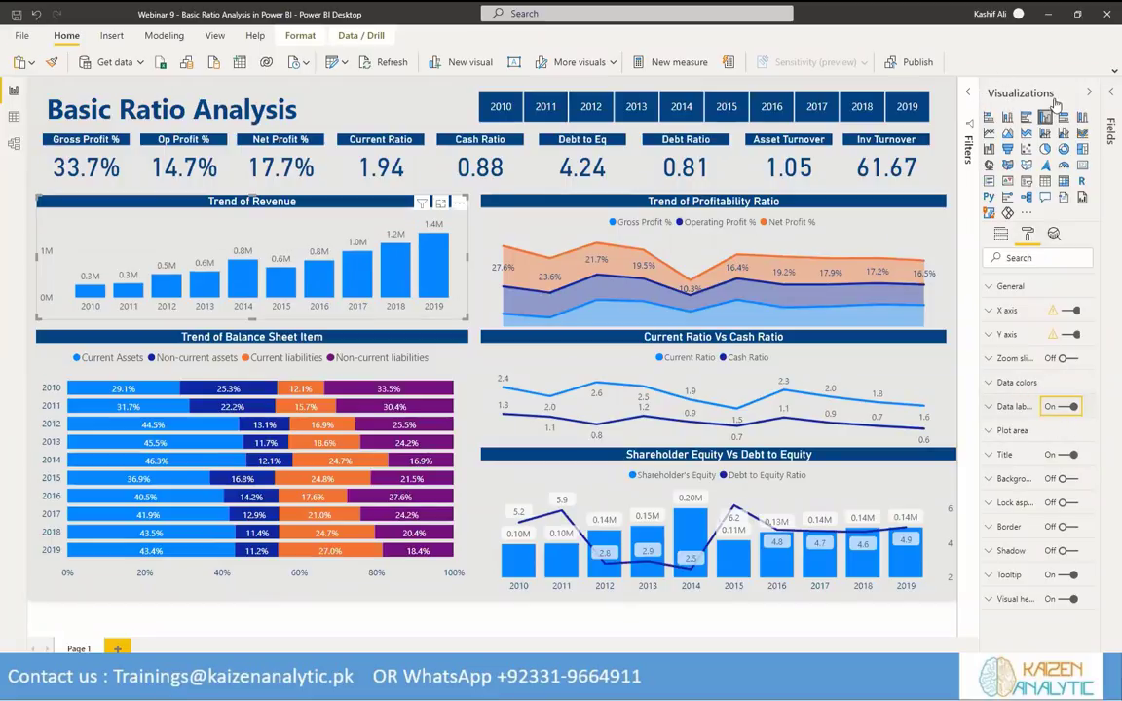
{"action": "left_click", "coordinate": [1089, 92]}
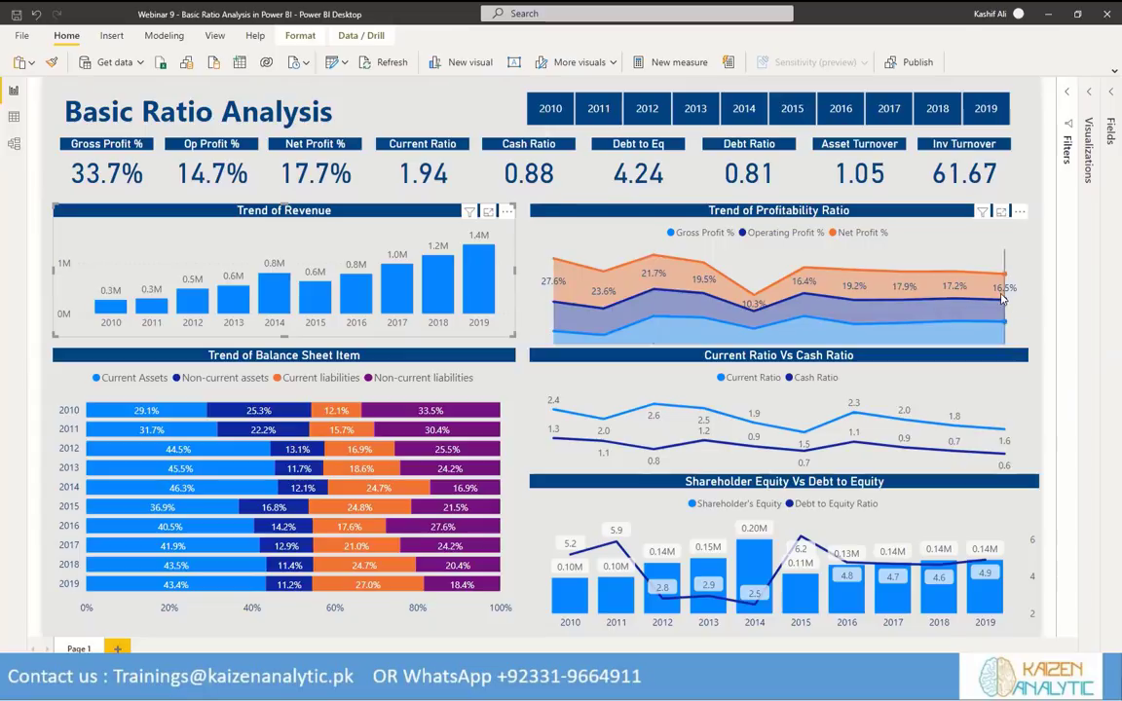
Examine the 2019 and 2010 points of the profitability trend chart and the 2019 bar of the revenue chart.
{"action": "mouse_move", "coordinate": [1001, 299]}
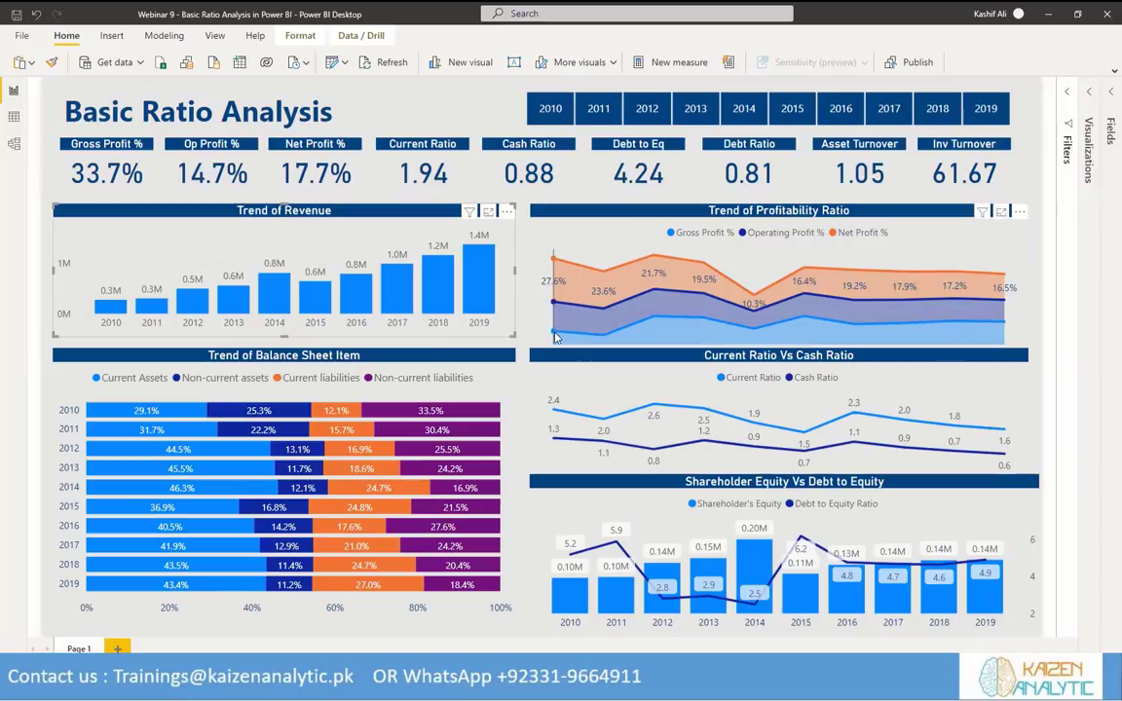
{"action": "mouse_move", "coordinate": [550, 333]}
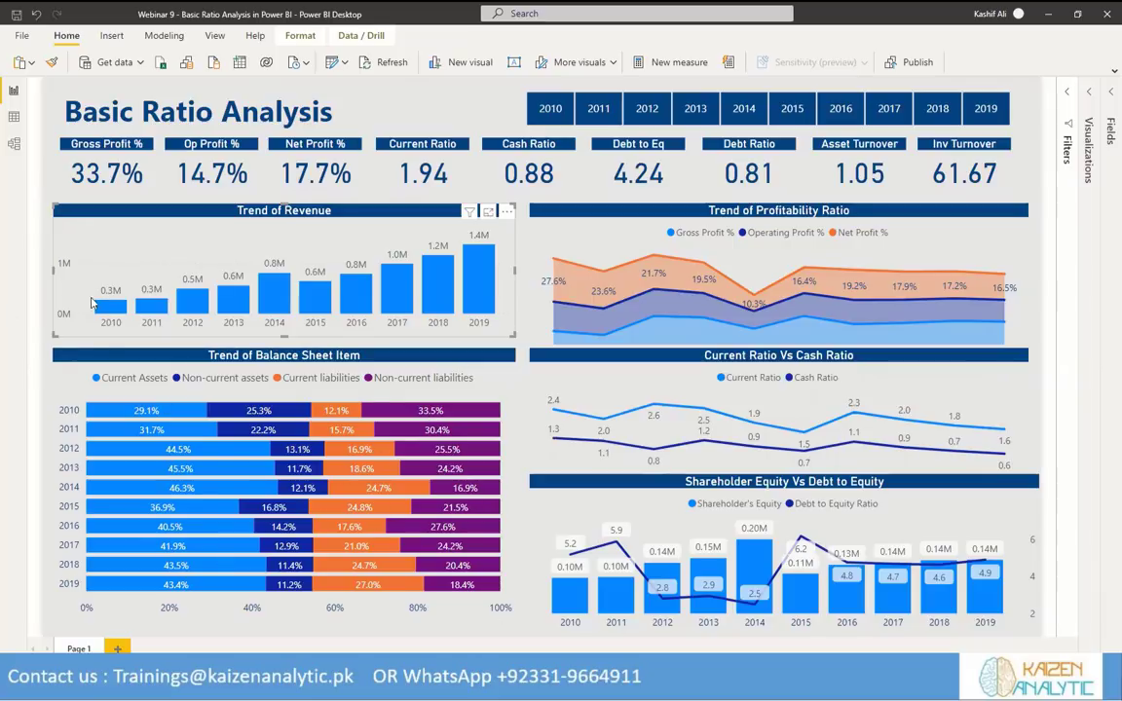
{"action": "left_click", "coordinate": [492, 114]}
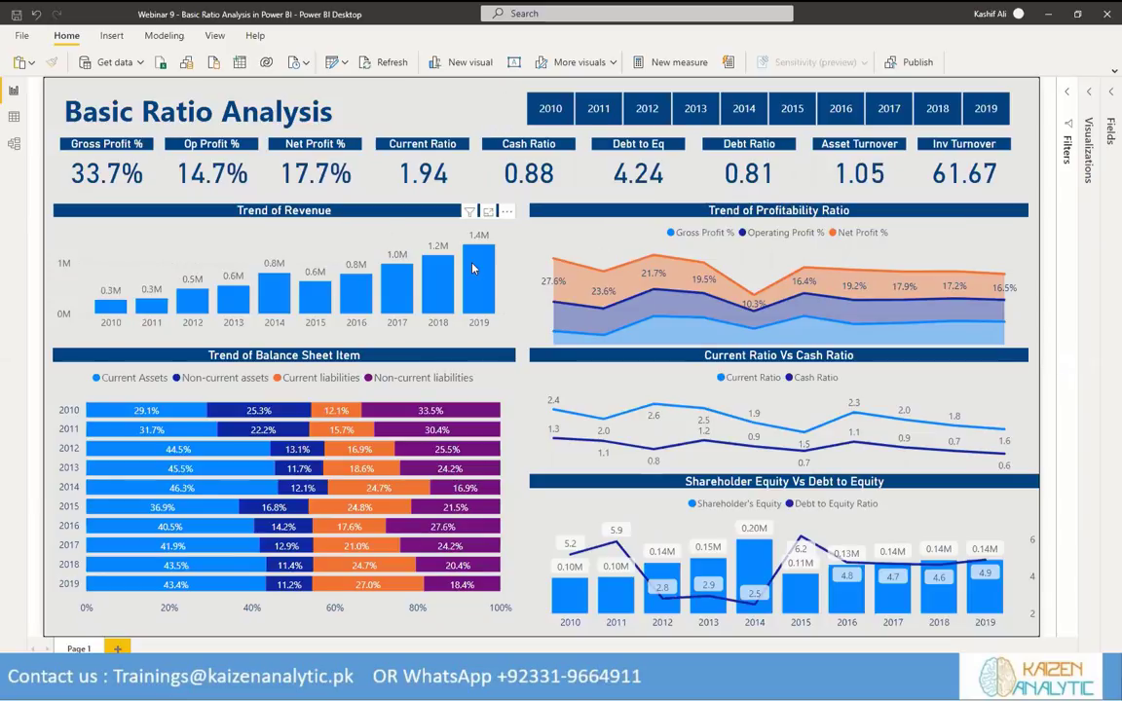
{"action": "mouse_move", "coordinate": [484, 255]}
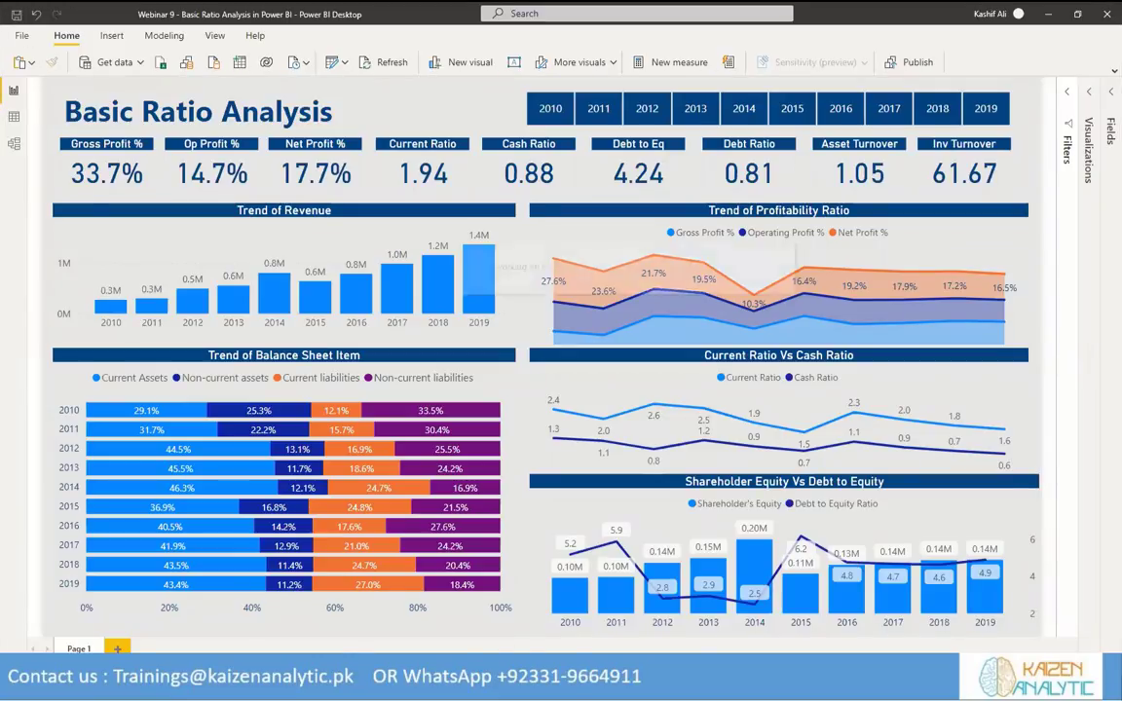
Switch to the PowerPoint presentation and show the slides from Section 3 Way Forward through Premium Training Workshops.
{"action": "left_click", "coordinate": [407, 672]}
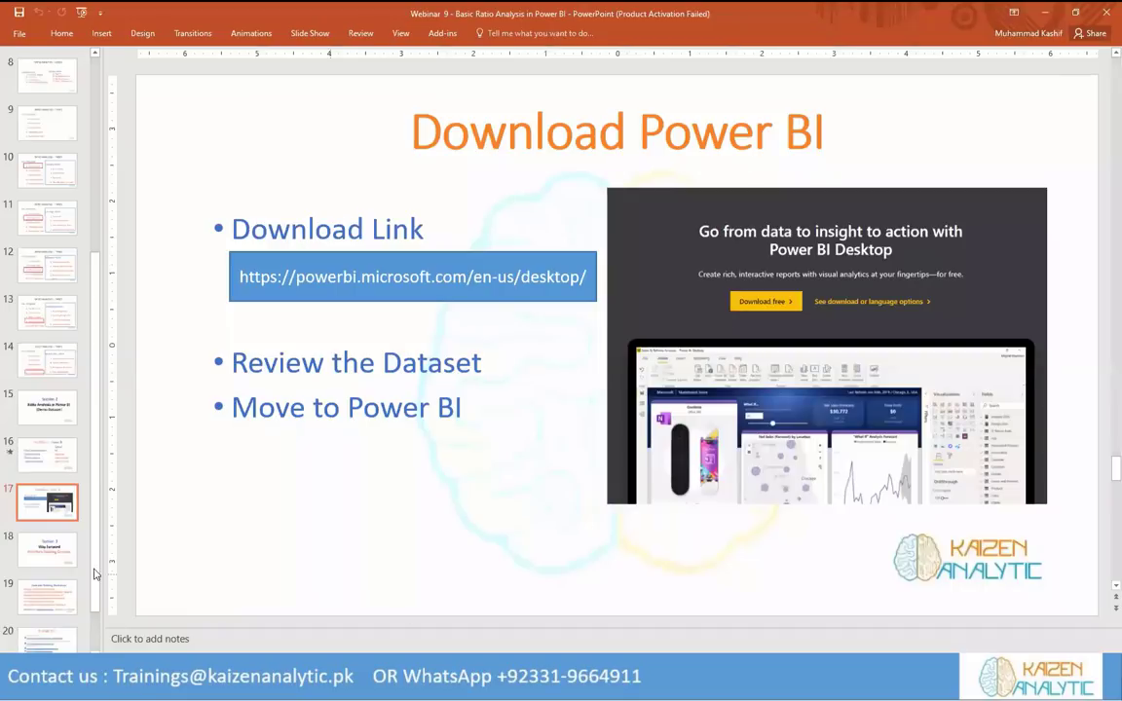
{"action": "key", "text": "Page_Down"}
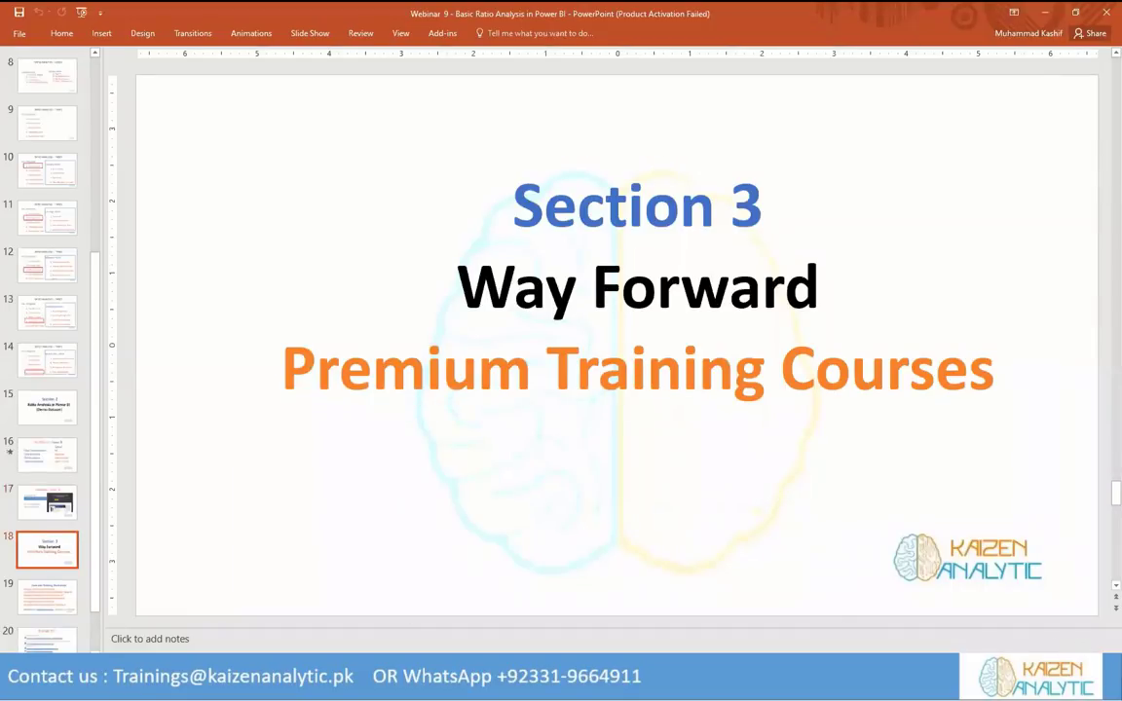
{"action": "key", "text": "shift+F5"}
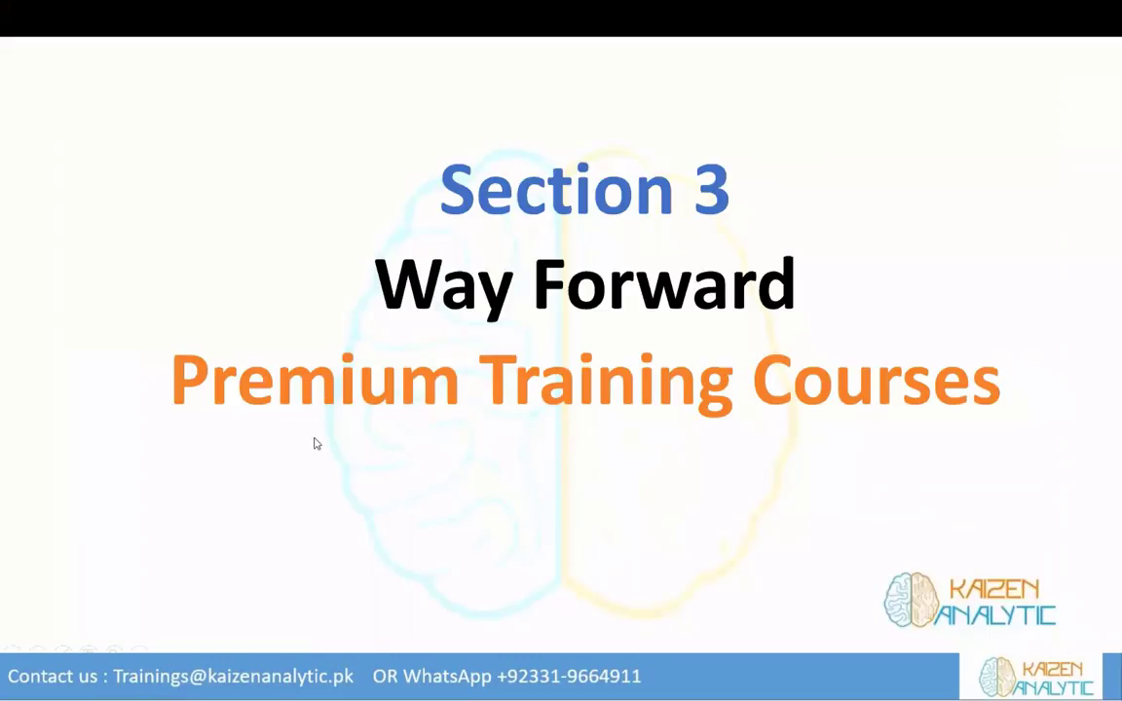
{"action": "key", "text": "Page_Down"}
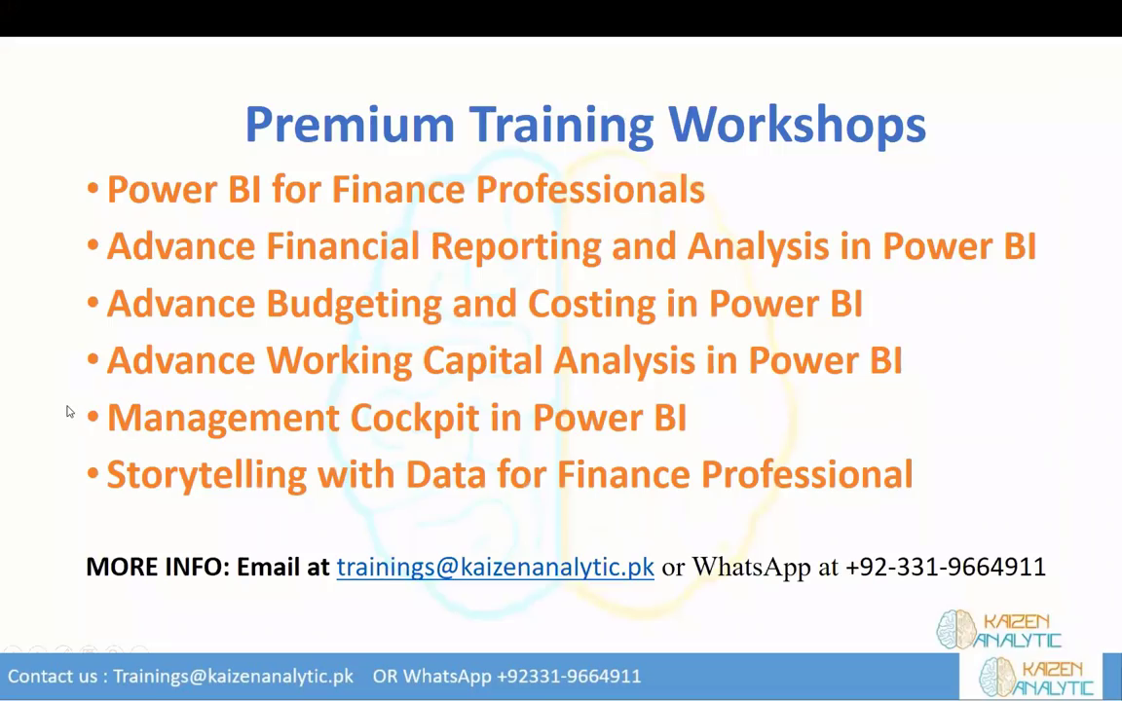